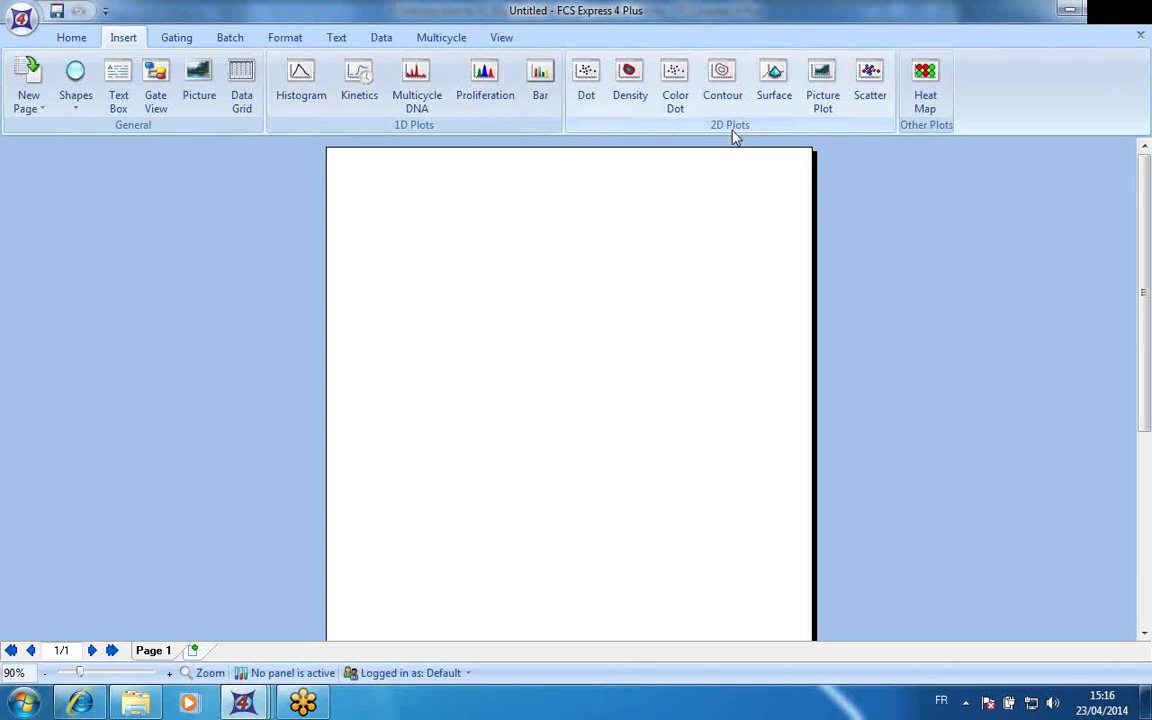
- Insert a color dot plot on the page using 42700040.001.fcs from the Data Introduction folder
{"action": "left_click", "coordinate": [678, 86]}
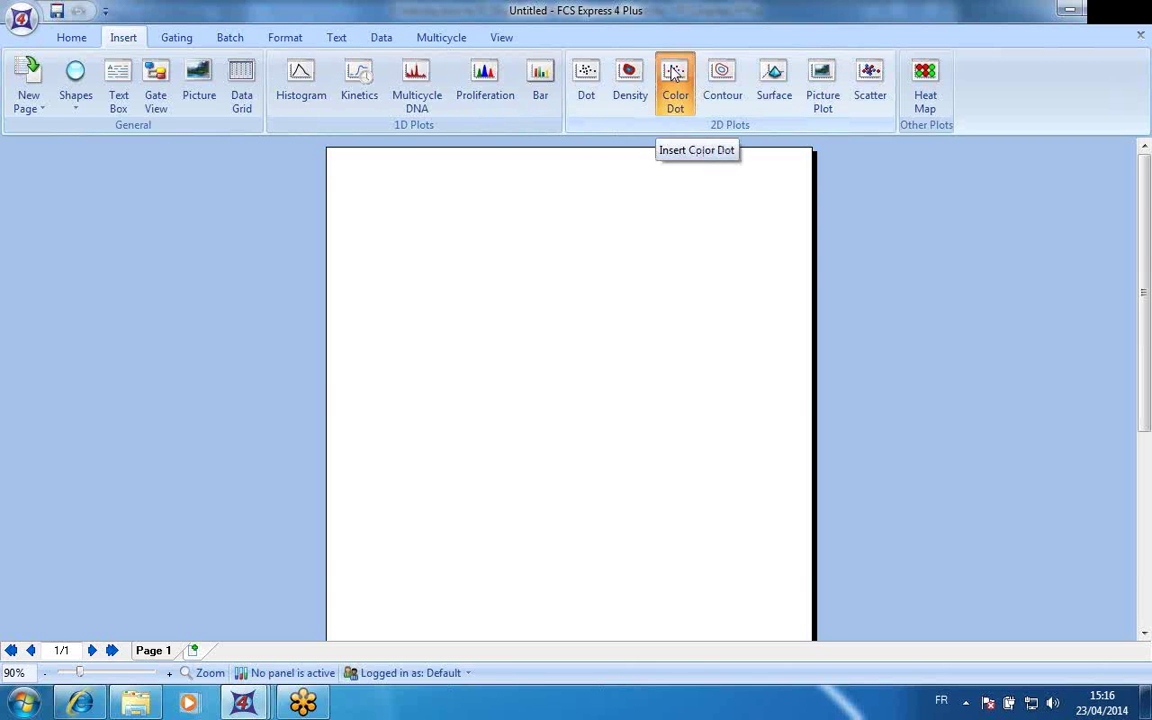
{"action": "left_click", "coordinate": [391, 203]}
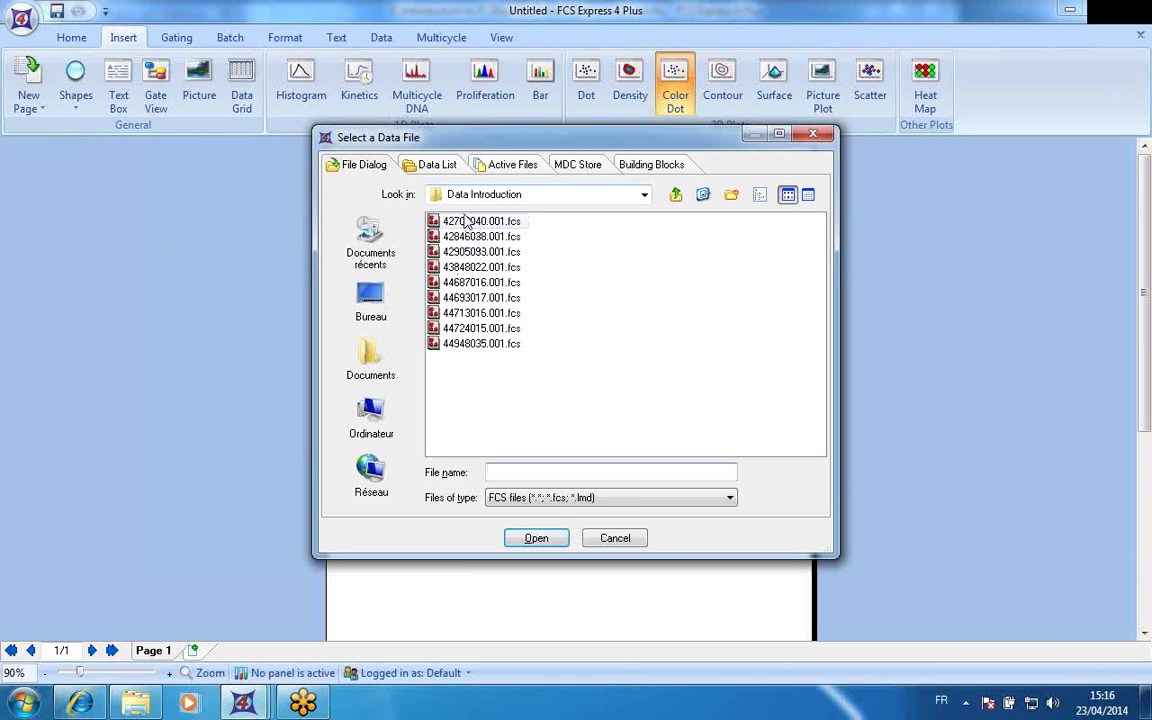
{"action": "left_click", "coordinate": [465, 222]}
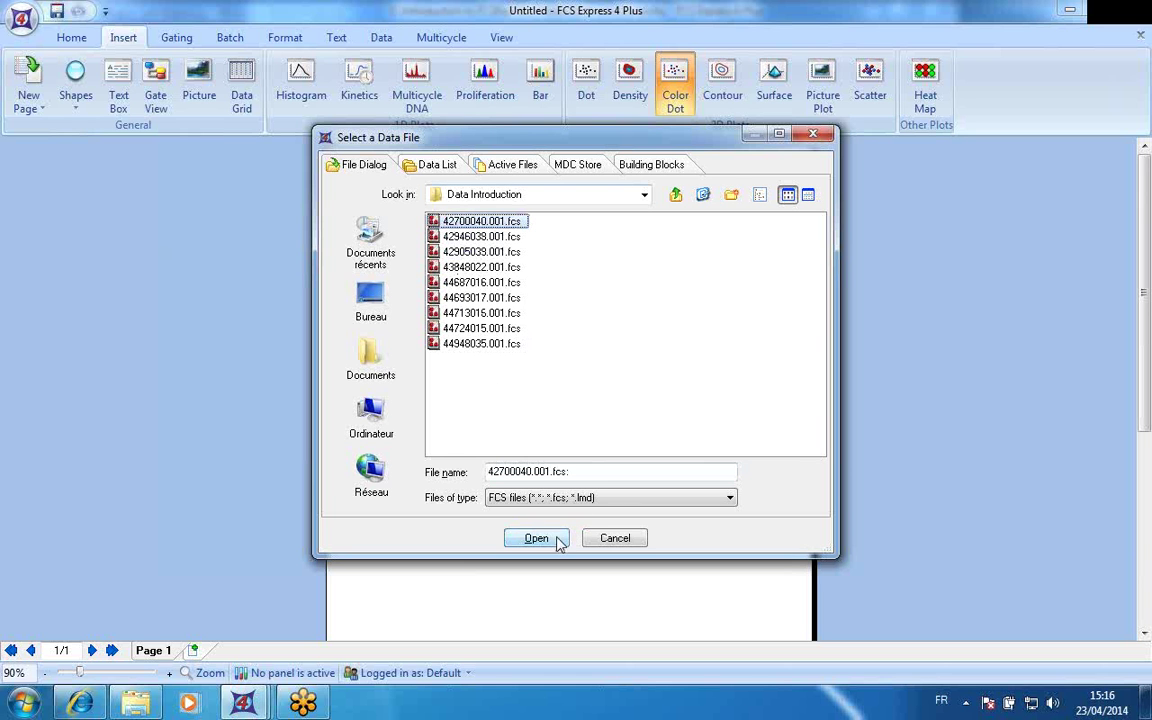
{"action": "left_click", "coordinate": [644, 196]}
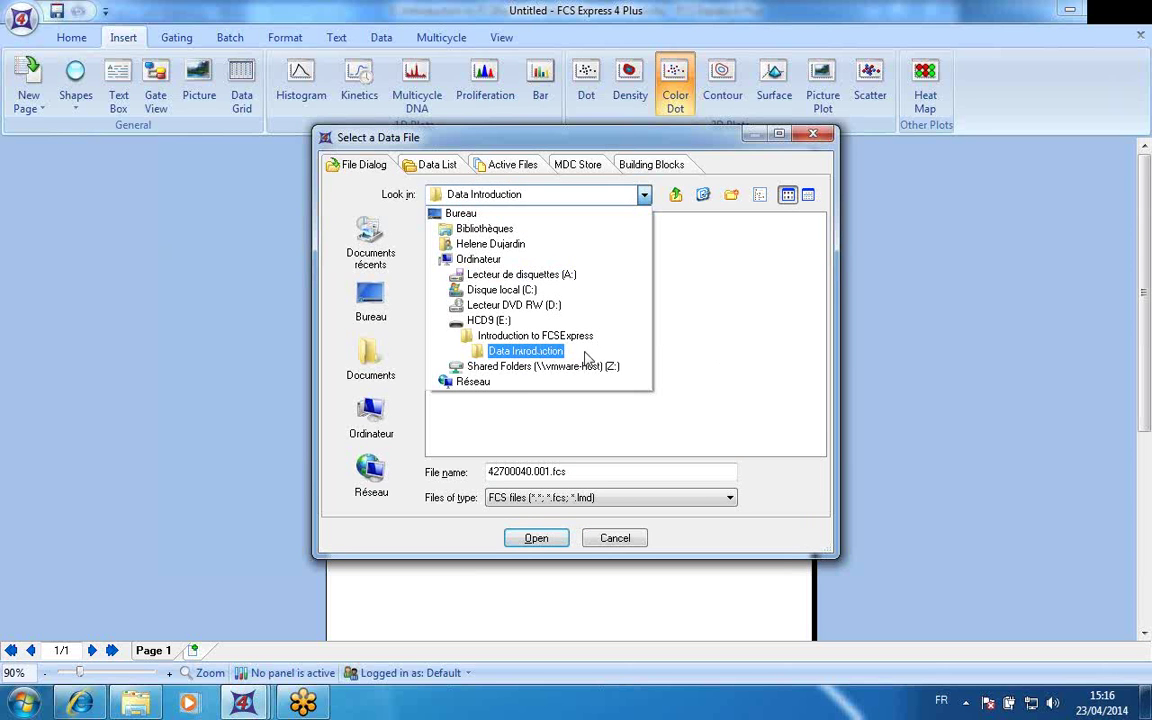
{"action": "left_click", "coordinate": [537, 358]}
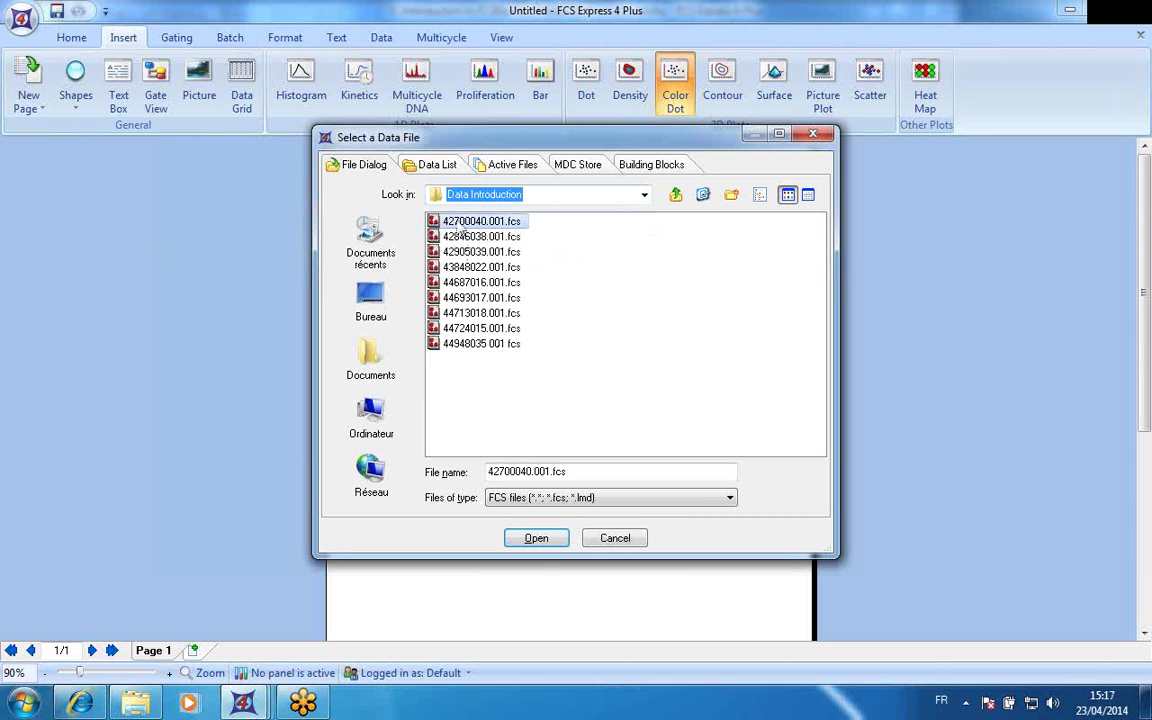
{"action": "left_click", "coordinate": [527, 540]}
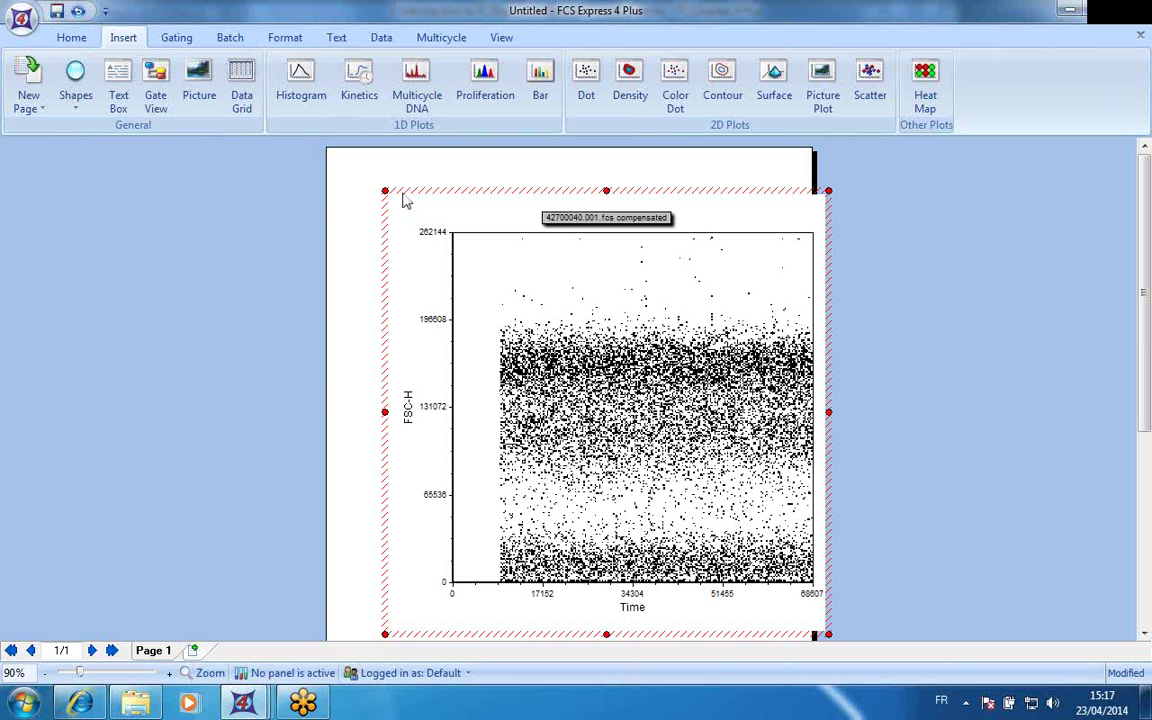
- Move the color dot plot to the page's upper-left corner and shrink it to about half the page width
{"action": "left_click_drag", "start_coordinate": [391, 177], "coordinate": [364, 148]}
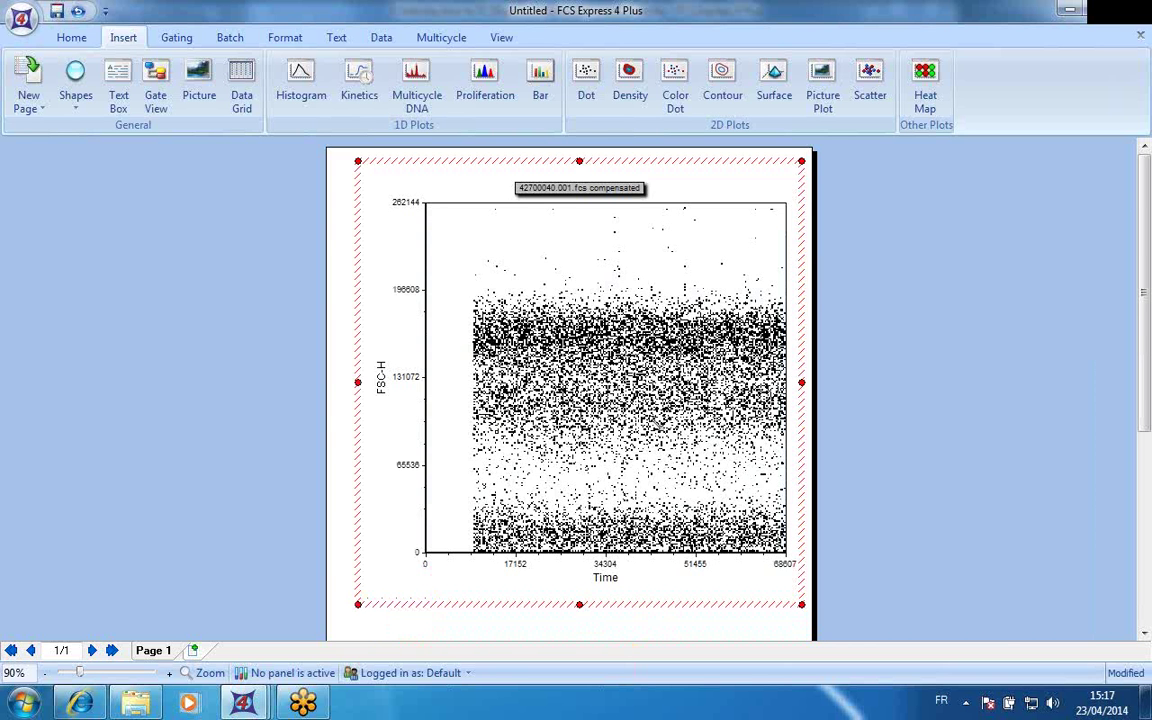
{"action": "left_click_drag", "start_coordinate": [650, 382], "coordinate": [590, 386]}
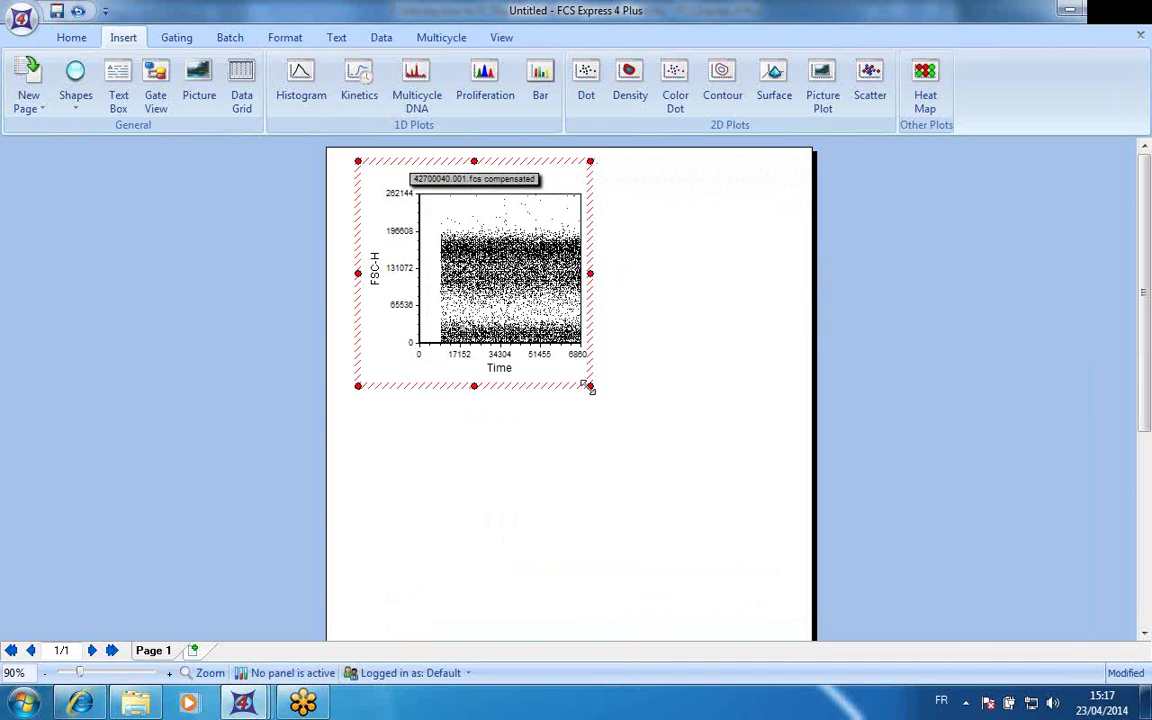
{"action": "right_click", "coordinate": [565, 172]}
{"action": "left_click", "coordinate": [476, 148]}
{"action": "right_click", "coordinate": [572, 185]}
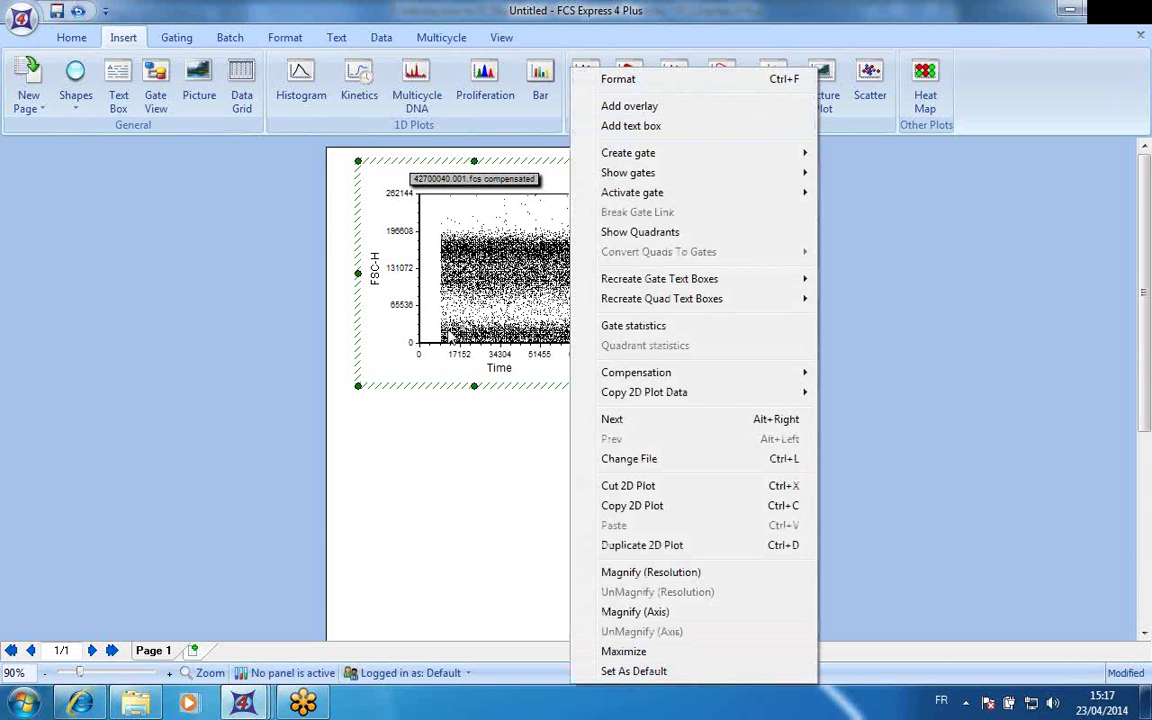
{"action": "left_click", "coordinate": [476, 406]}
{"action": "left_click", "coordinate": [476, 406]}
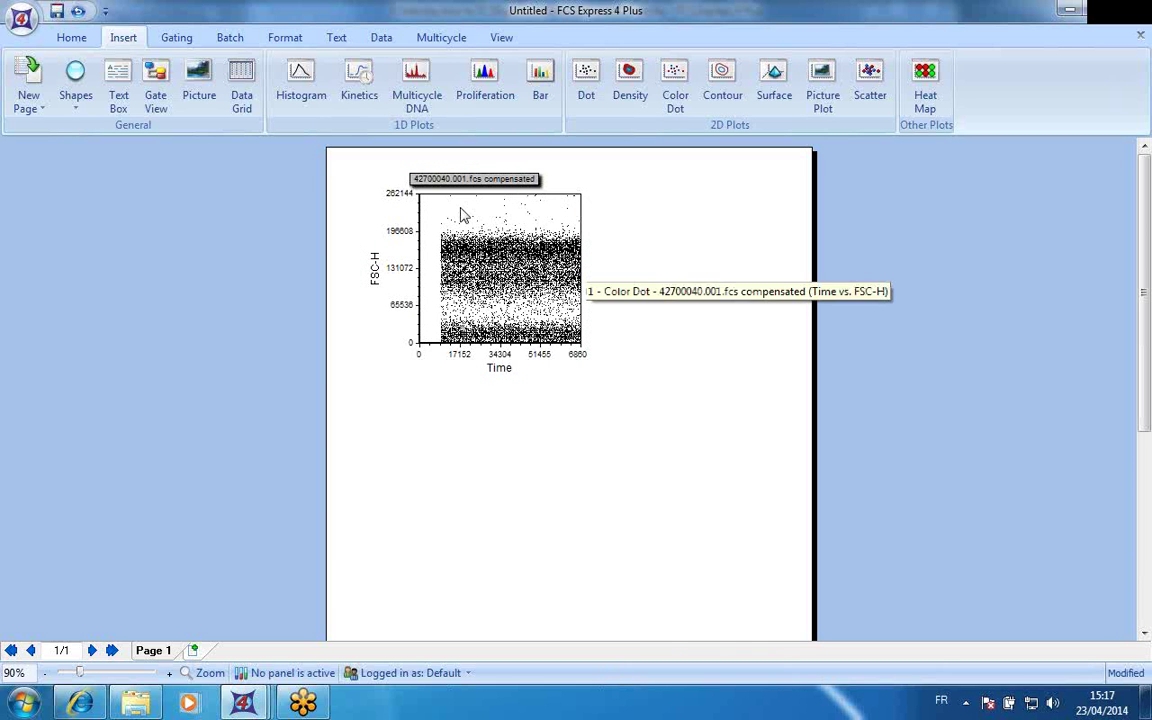
- Set the color dot plot's X axis to PerCP-Cy5-5-A and its Y axis to SSC-A
{"action": "left_click", "coordinate": [504, 369]}
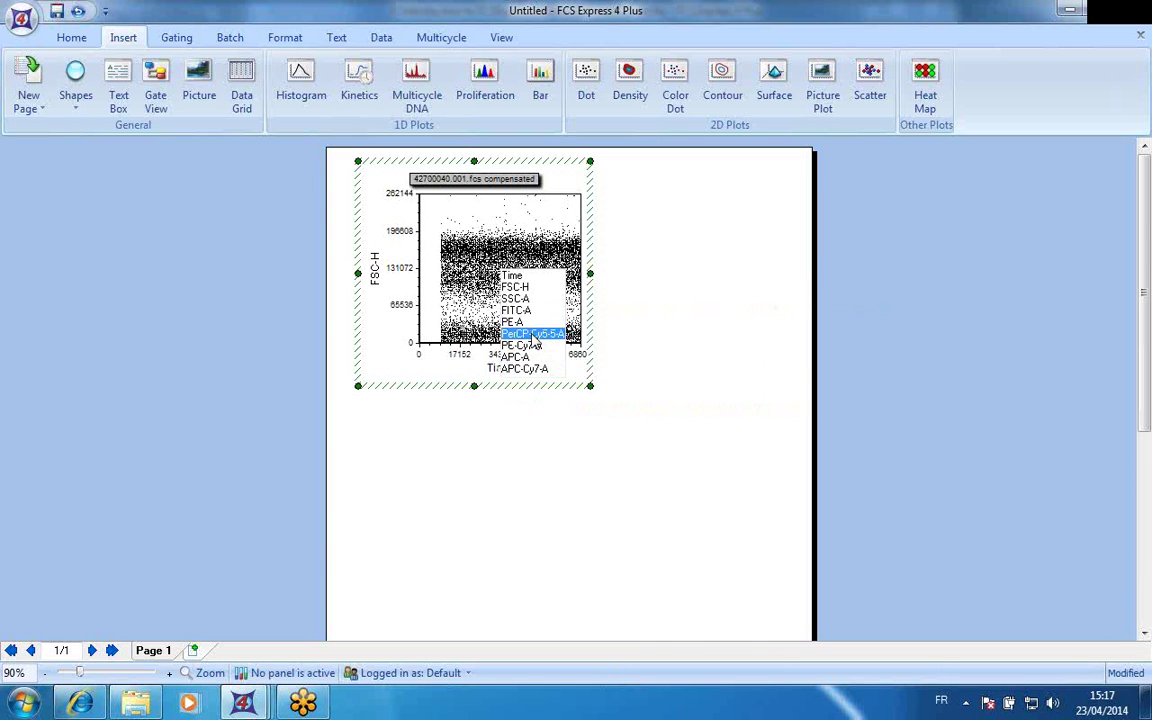
{"action": "left_click", "coordinate": [535, 341]}
{"action": "left_click", "coordinate": [376, 266]}
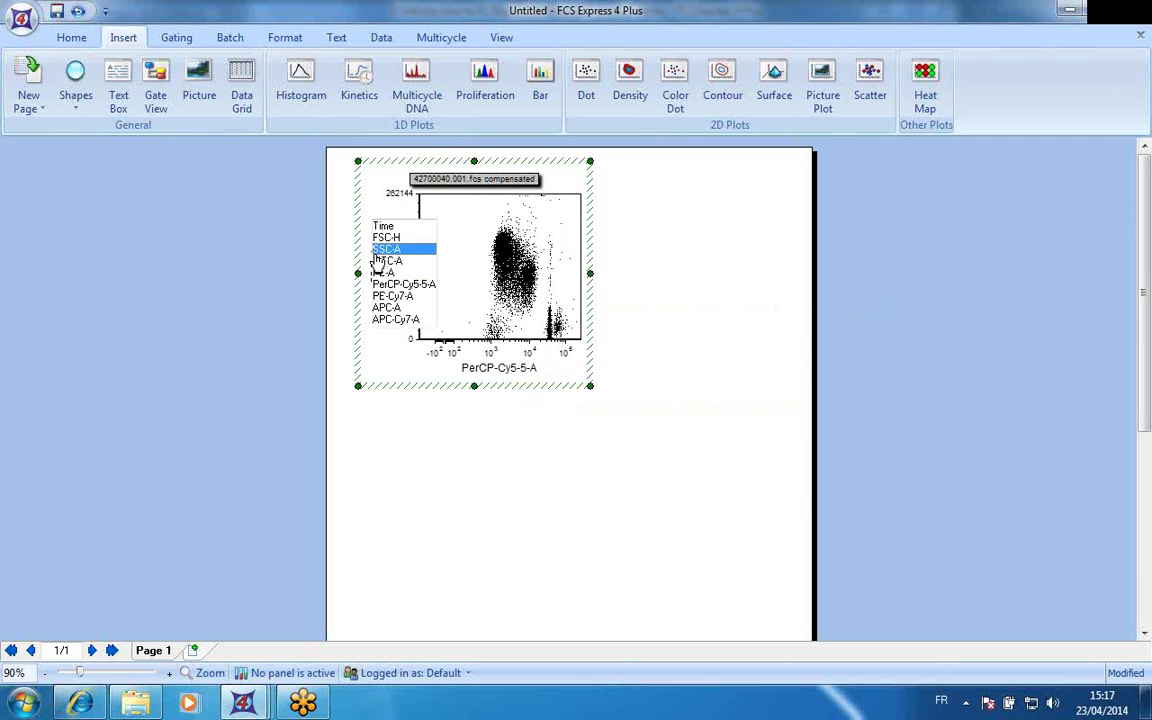
{"action": "left_click", "coordinate": [378, 250]}
{"action": "left_click", "coordinate": [393, 411]}
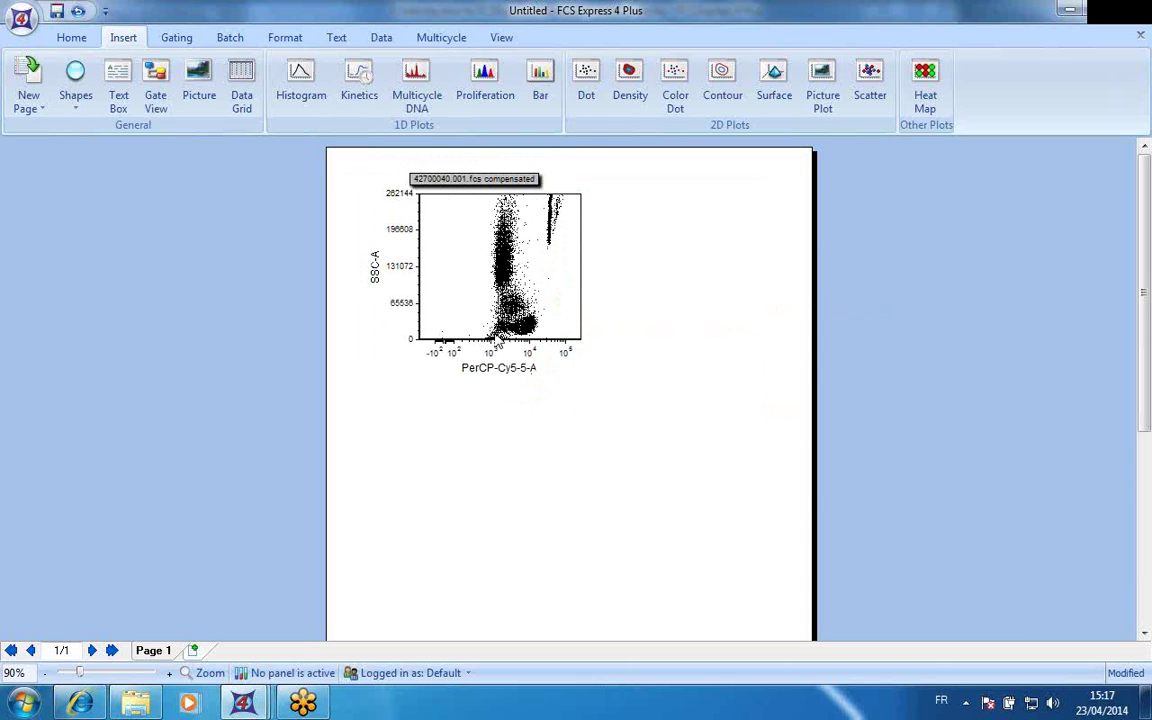
{"action": "left_click", "coordinate": [497, 342]}
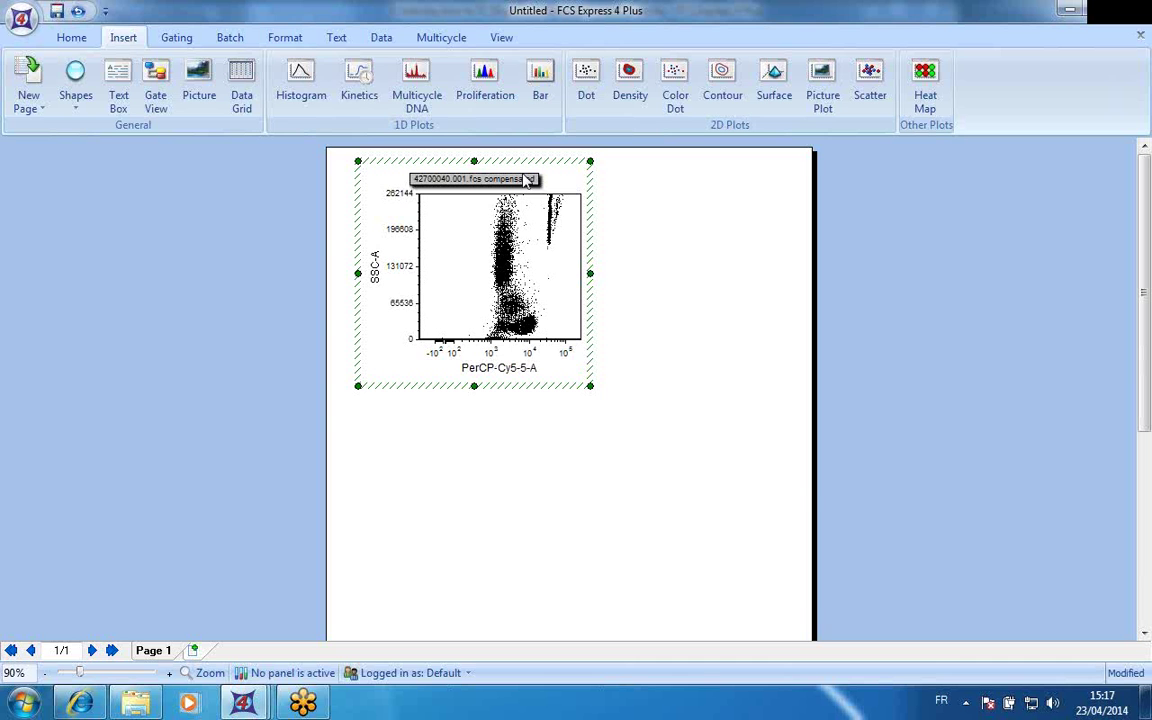
- Open the data list, move it off the plot, and widen its window and File Name column to show the full entries
{"action": "left_click", "coordinate": [380, 40]}
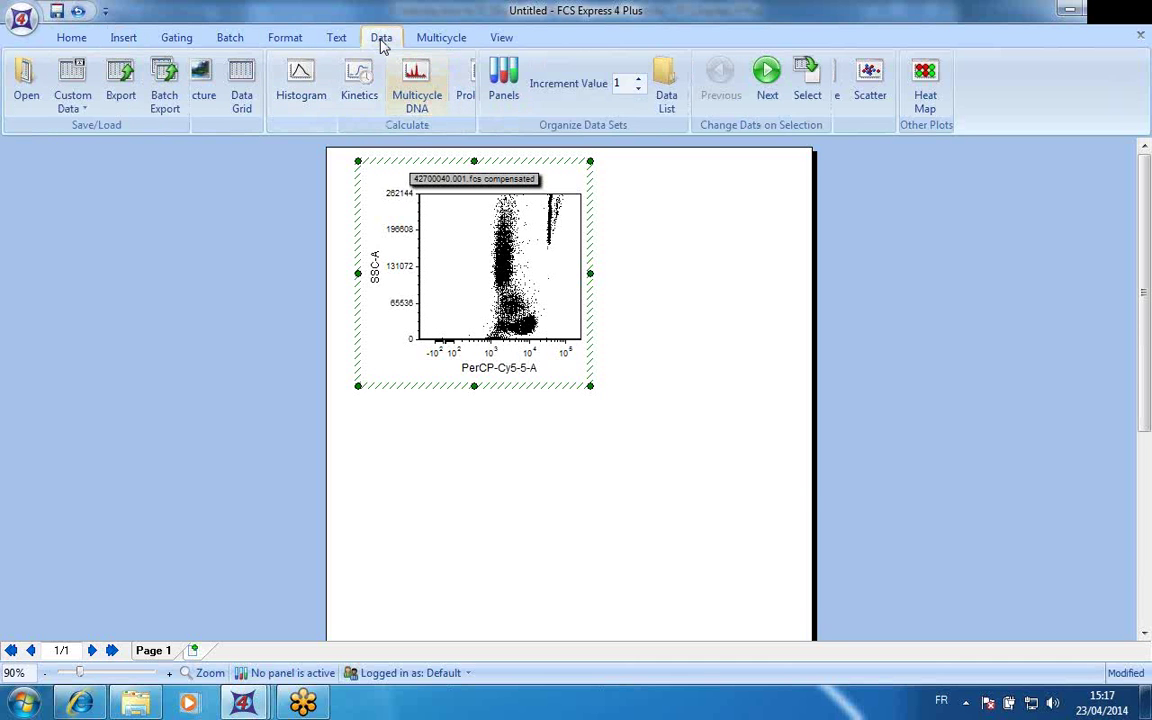
{"action": "left_click", "coordinate": [668, 80]}
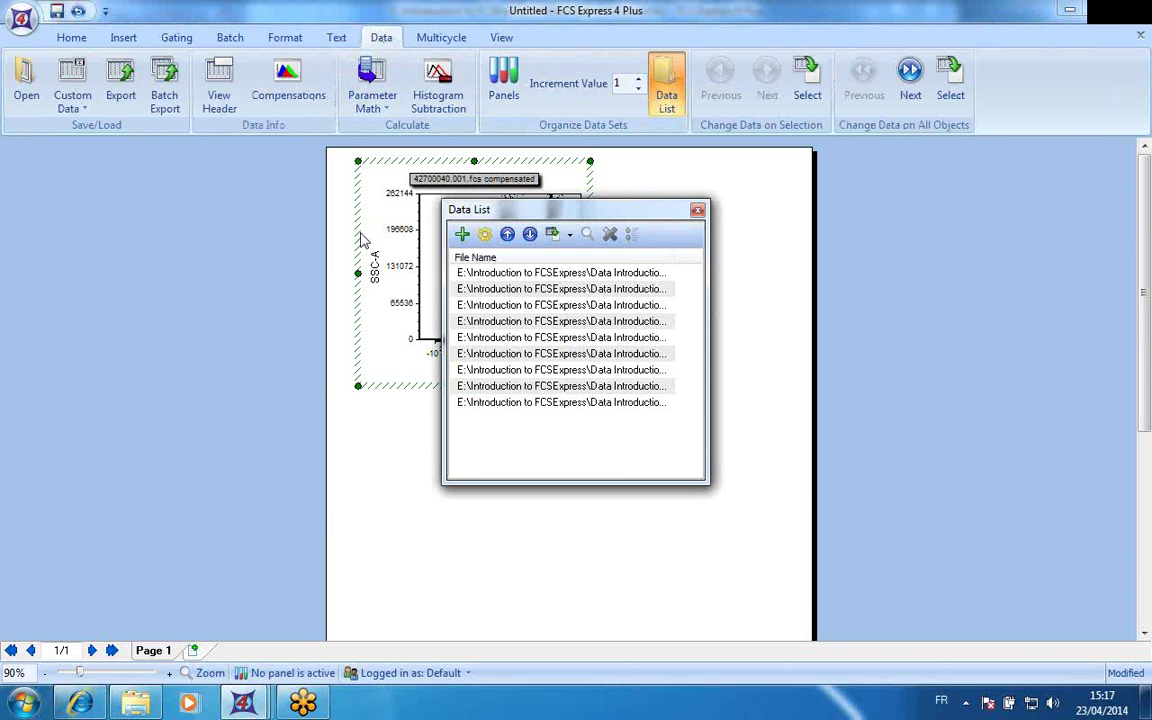
{"action": "left_click_drag", "start_coordinate": [627, 209], "coordinate": [267, 240]}
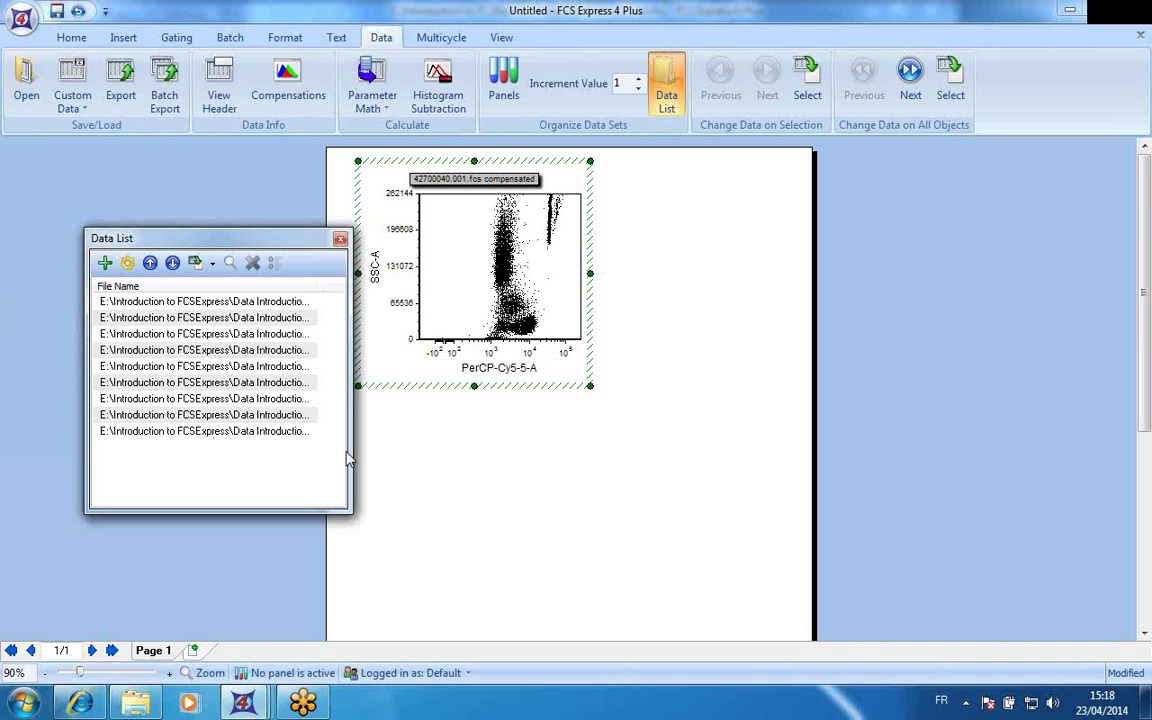
{"action": "left_click_drag", "start_coordinate": [351, 456], "coordinate": [524, 456]}
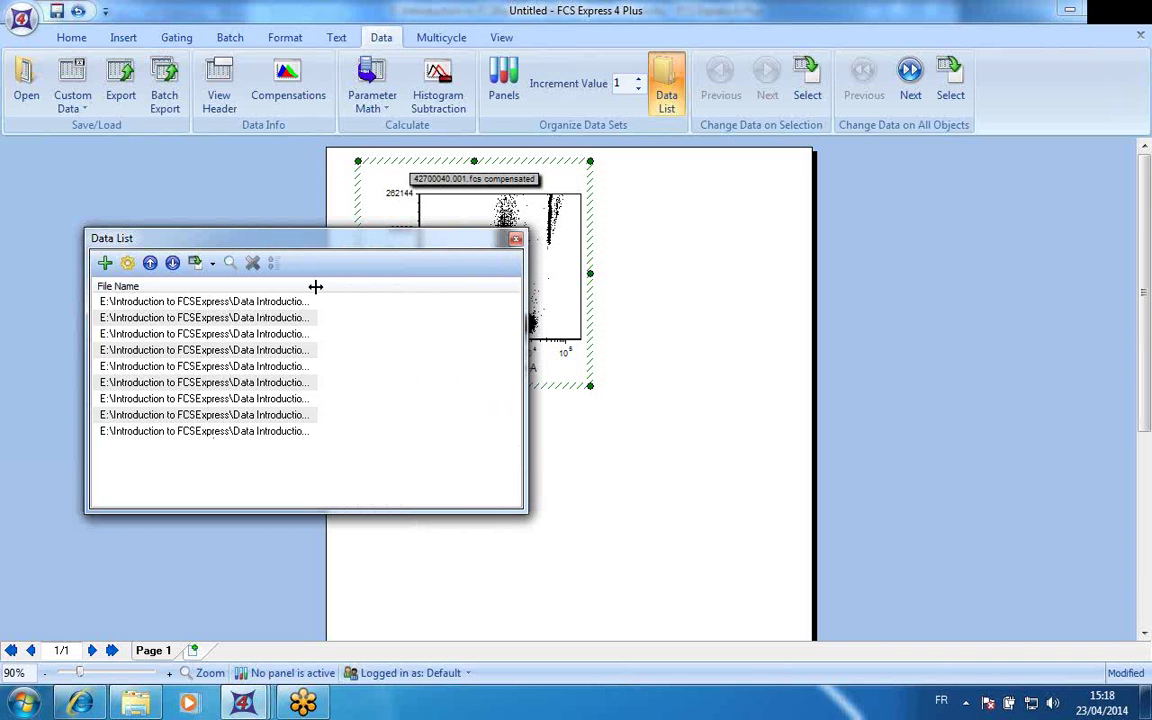
{"action": "left_click_drag", "start_coordinate": [311, 287], "coordinate": [466, 284]}
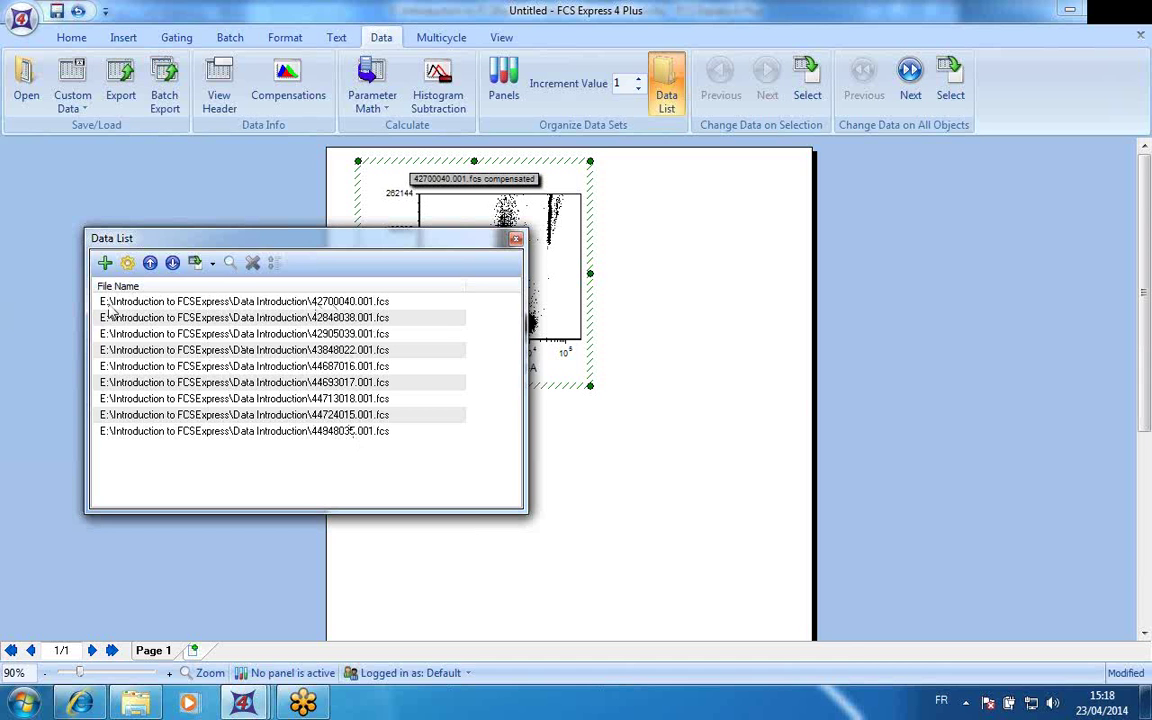
- Turn off Show Full Path in the data list format and make the list window narrower and slightly taller
{"action": "left_click", "coordinate": [362, 304]}
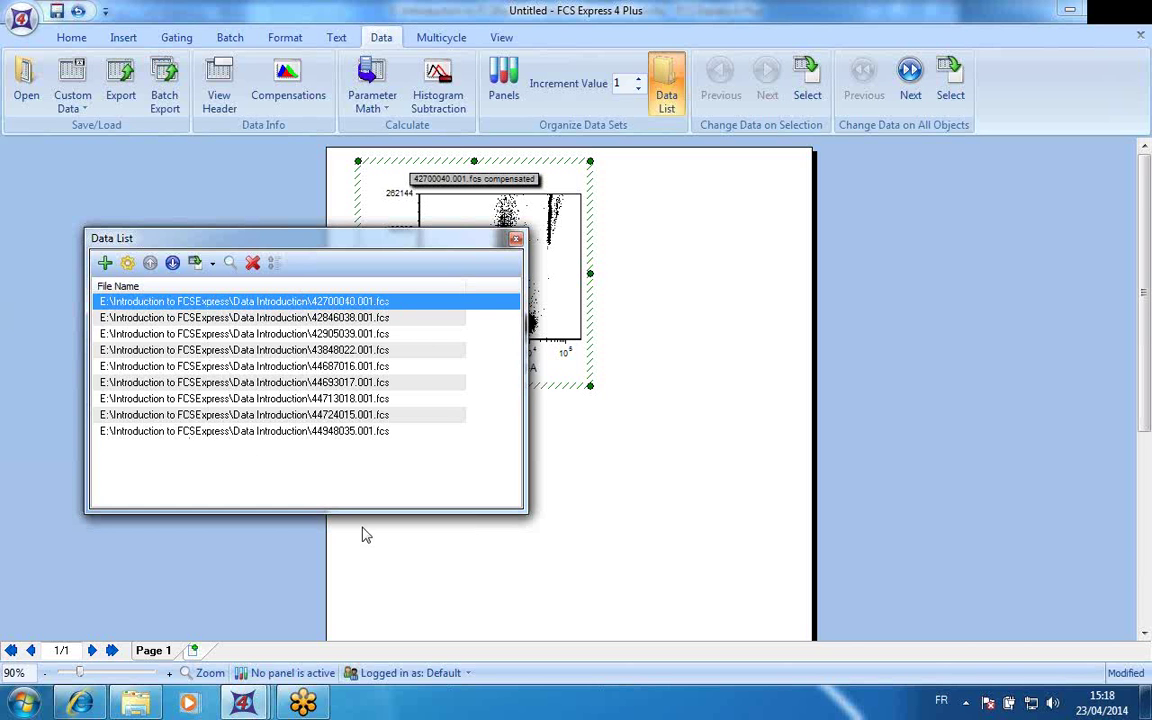
{"action": "left_click", "coordinate": [127, 263]}
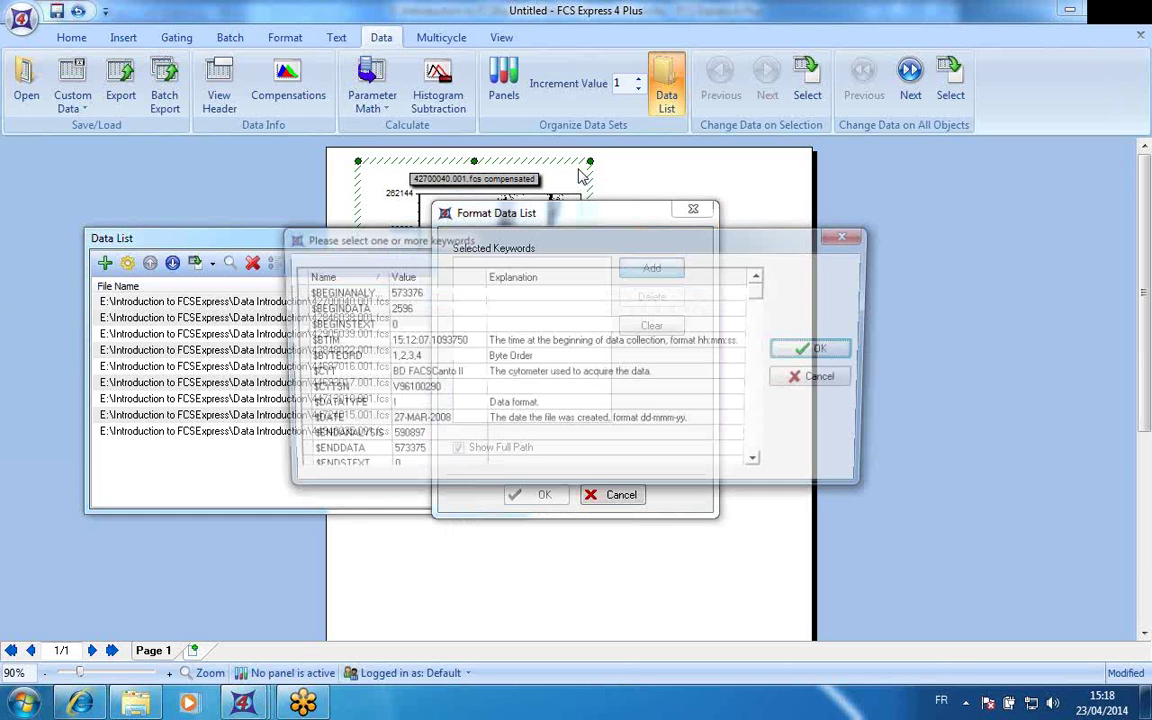
{"action": "left_click", "coordinate": [845, 240]}
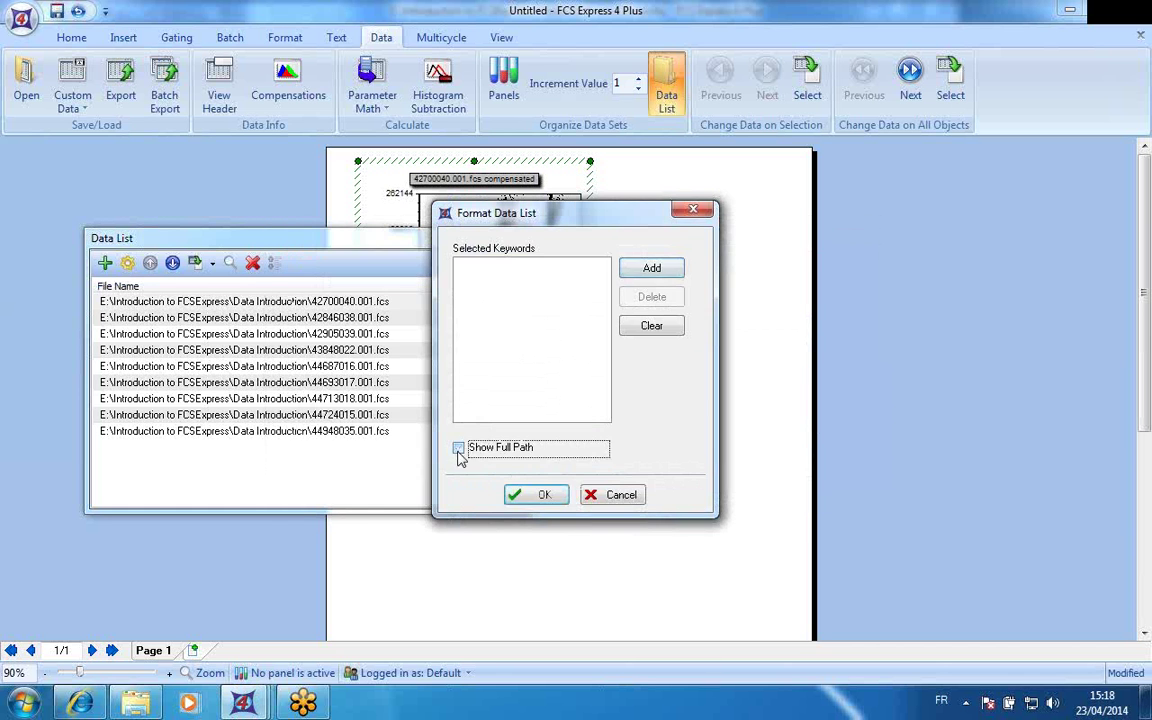
{"action": "left_click", "coordinate": [543, 495]}
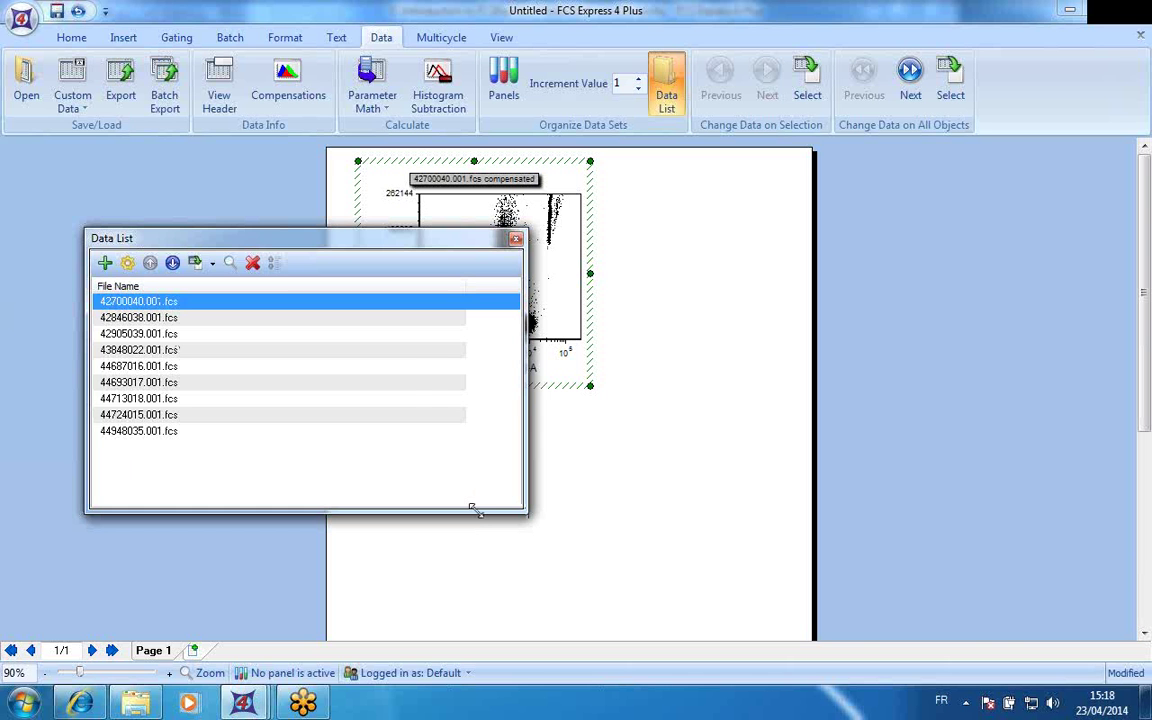
{"action": "left_click_drag", "start_coordinate": [475, 510], "coordinate": [365, 543]}
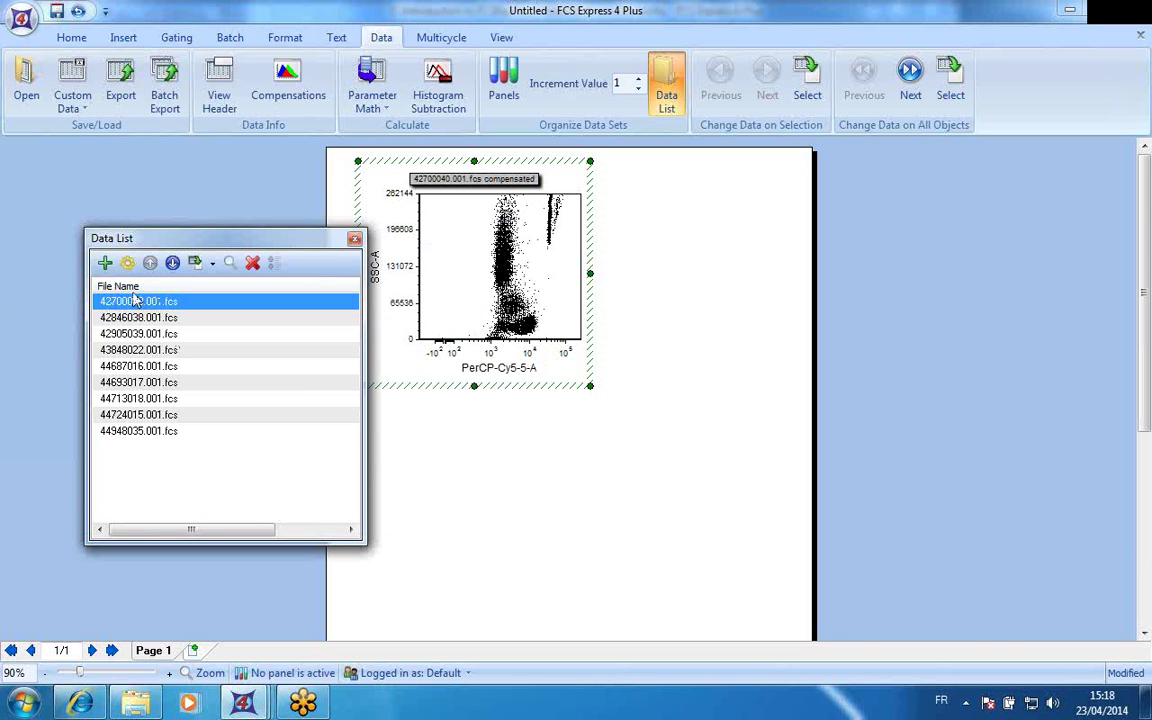
- Remove the files 43848022.001.fcs through 44948035.001.fcs from the data list
{"action": "left_click", "coordinate": [145, 432]}
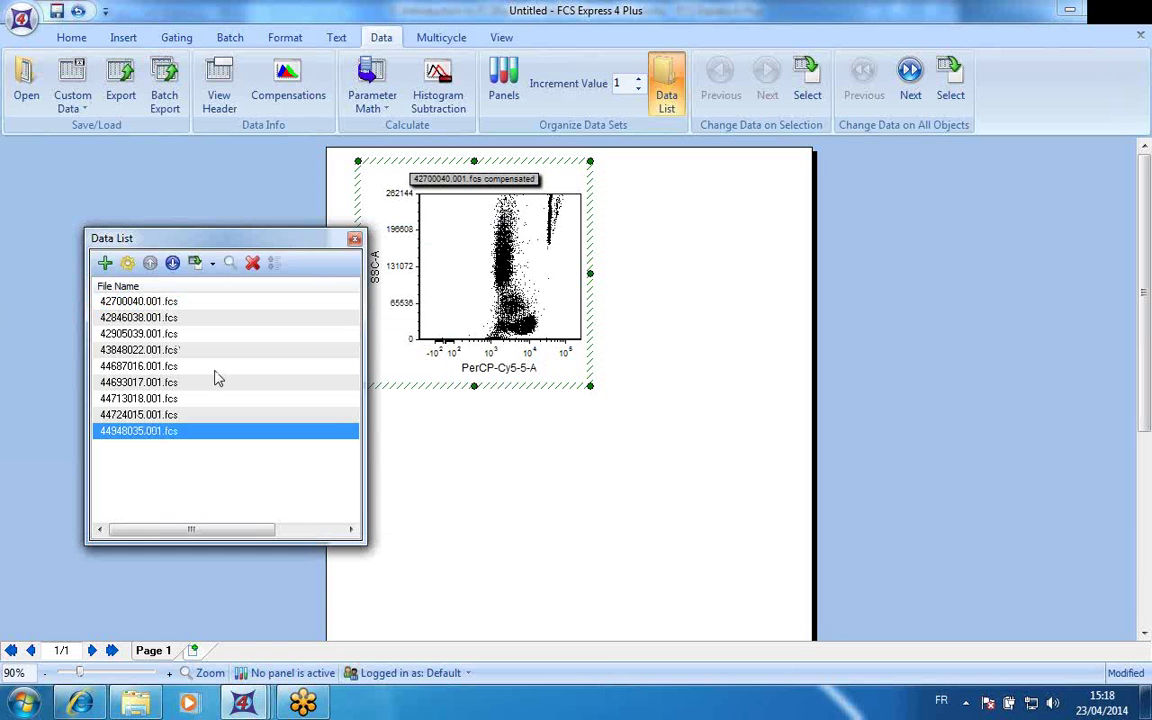
{"action": "left_click", "coordinate": [155, 351], "text": "shift"}
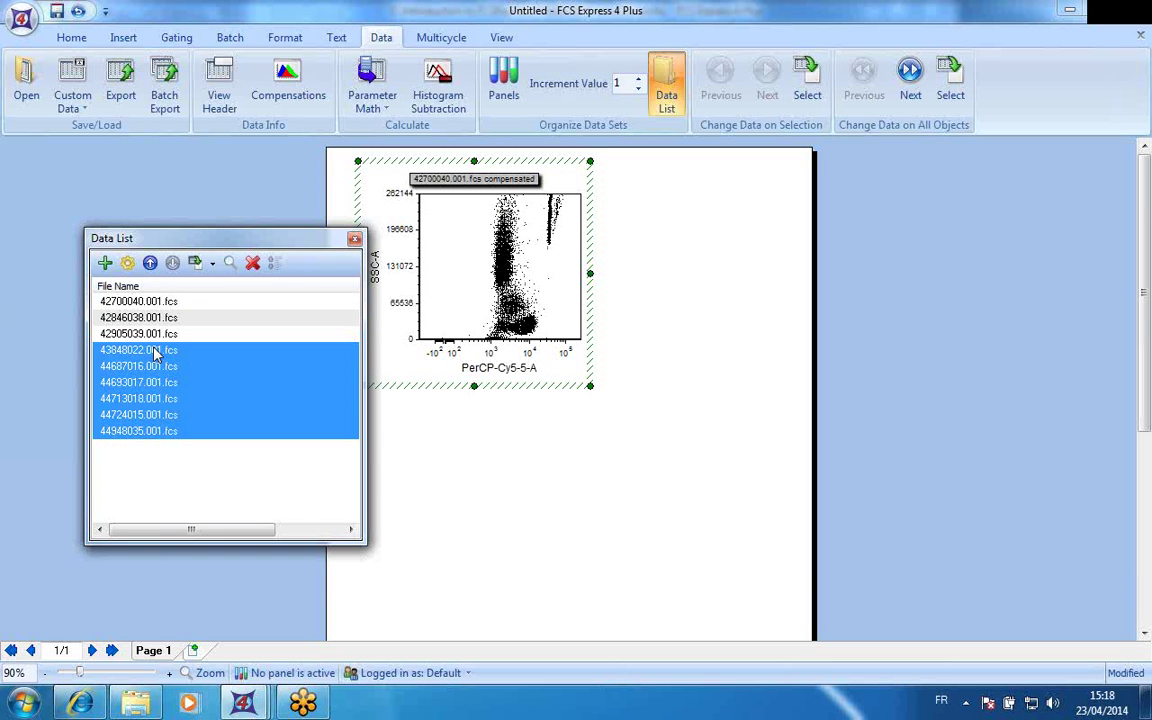
{"action": "left_click", "coordinate": [253, 263]}
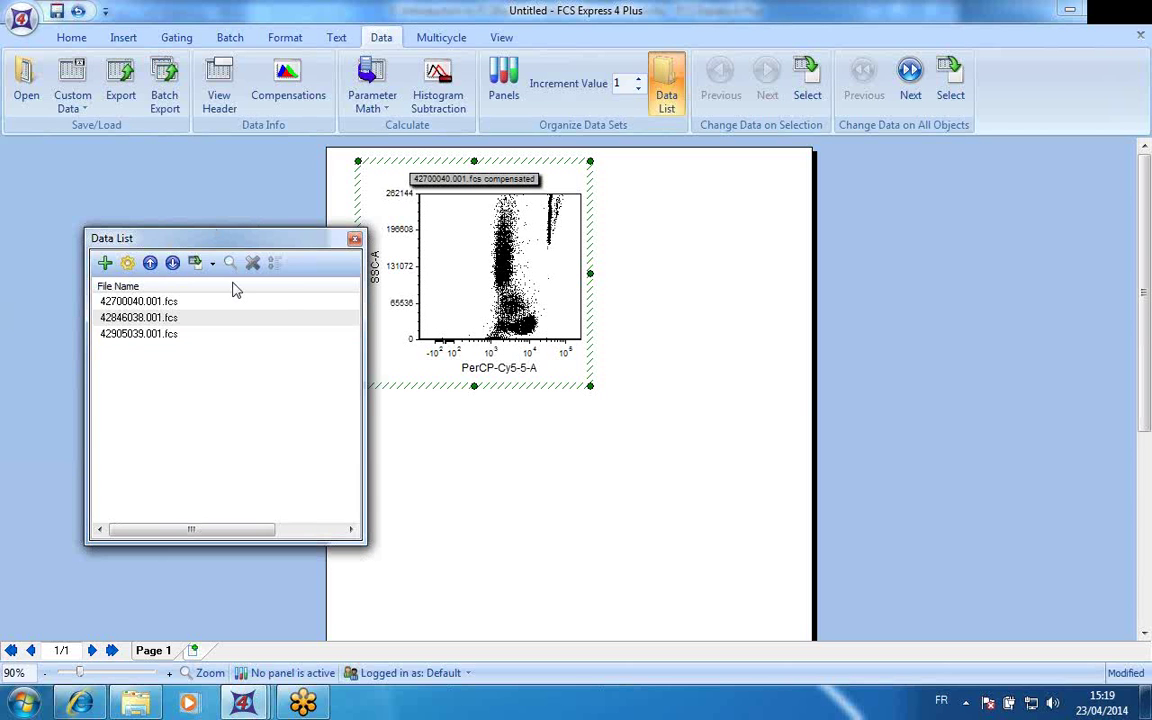
- Dock the data list beside the page and narrow the docked list
{"action": "left_click_drag", "start_coordinate": [283, 306], "coordinate": [551, 400]}
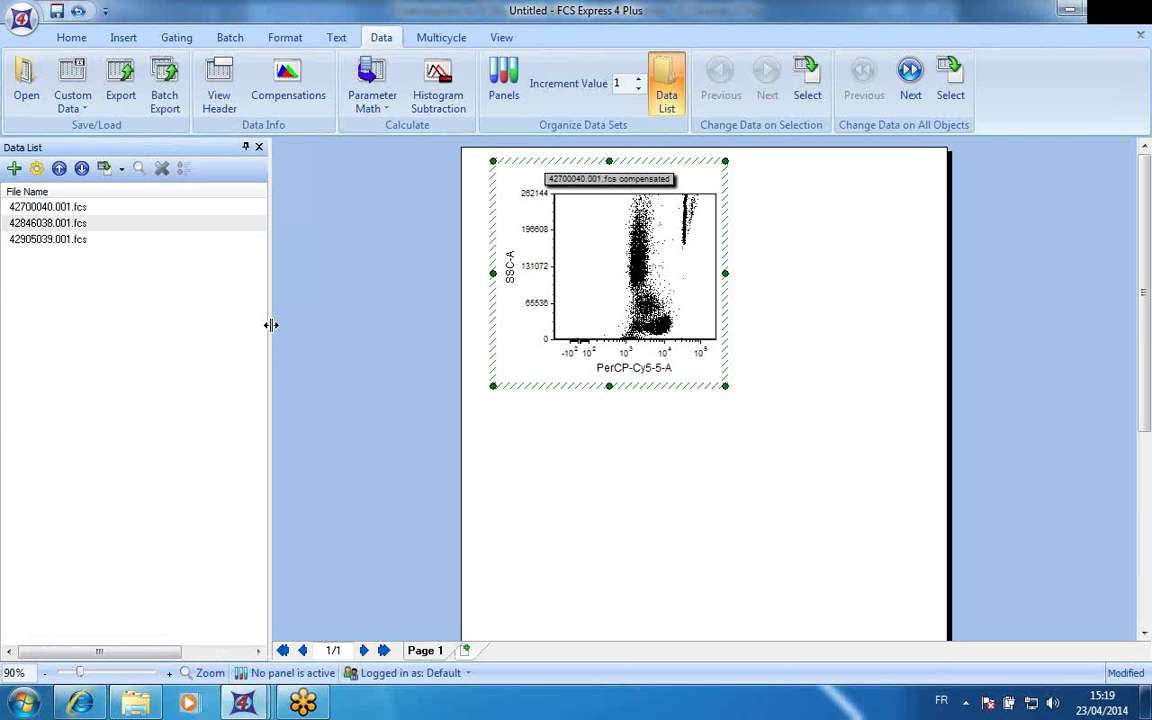
{"action": "left_click_drag", "start_coordinate": [270, 325], "coordinate": [197, 325]}
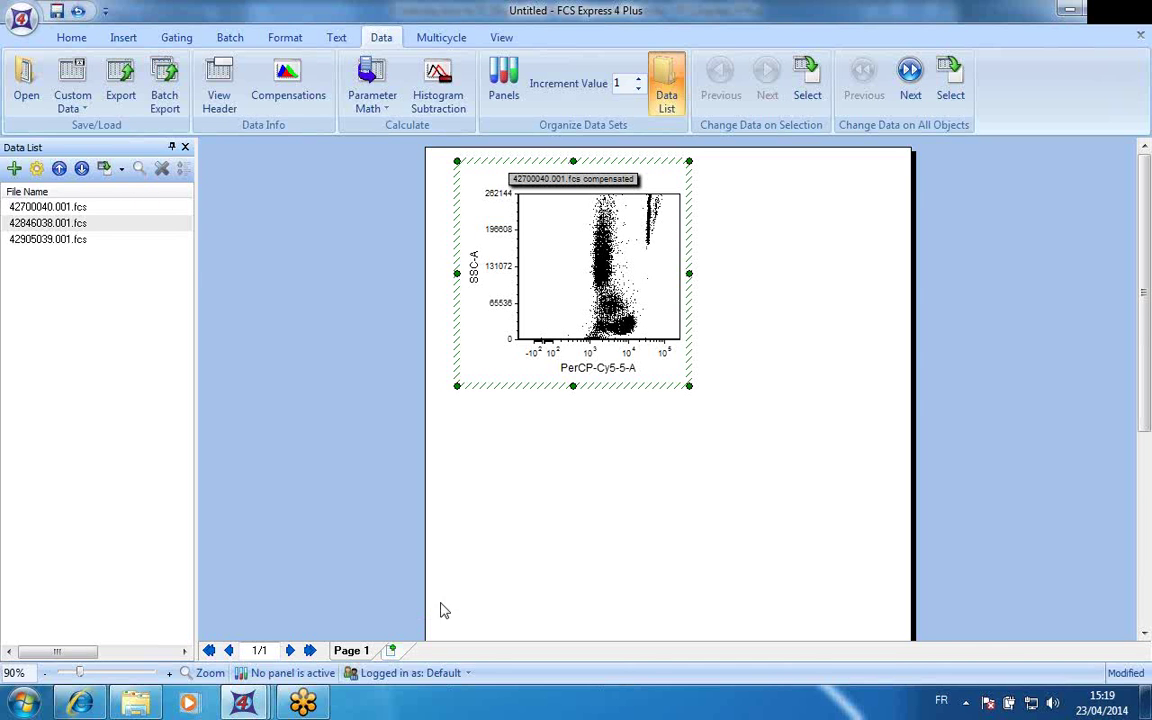
- Create a density plot on the page from 42700040.001.fcs in the data list
{"action": "left_click", "coordinate": [14, 207]}
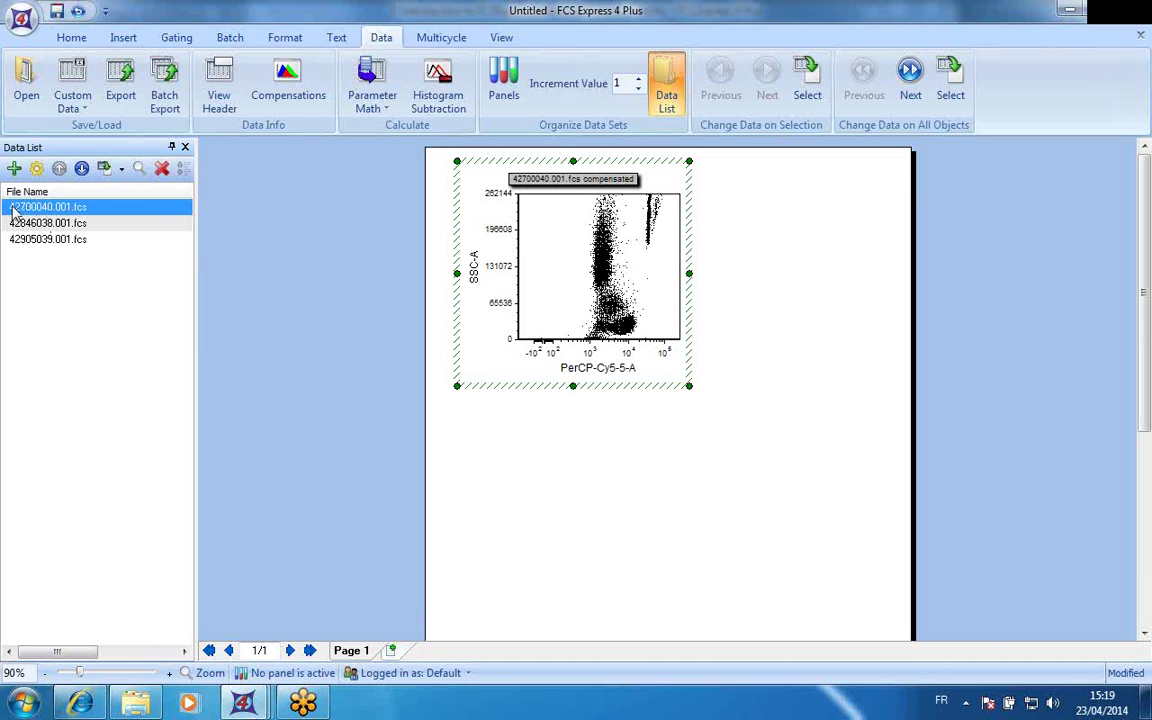
{"action": "left_click_drag", "start_coordinate": [10, 211], "coordinate": [800, 285]}
{"action": "left_click_drag", "start_coordinate": [50, 210], "coordinate": [848, 288]}
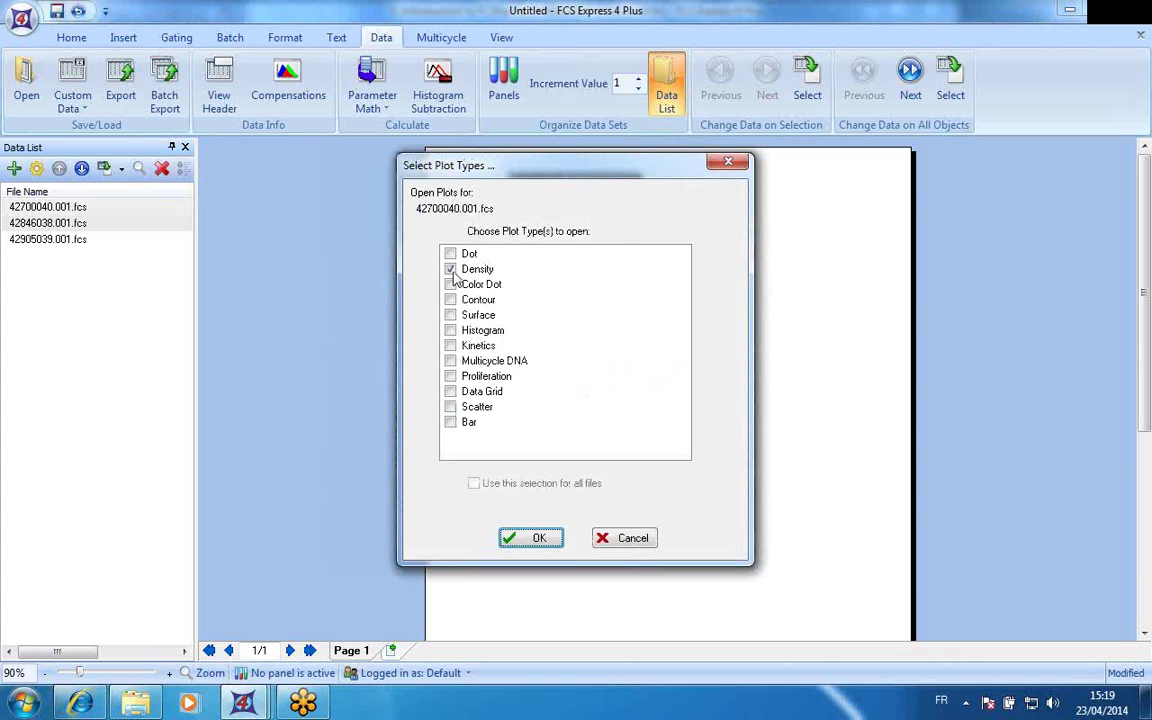
{"action": "left_click", "coordinate": [538, 539]}
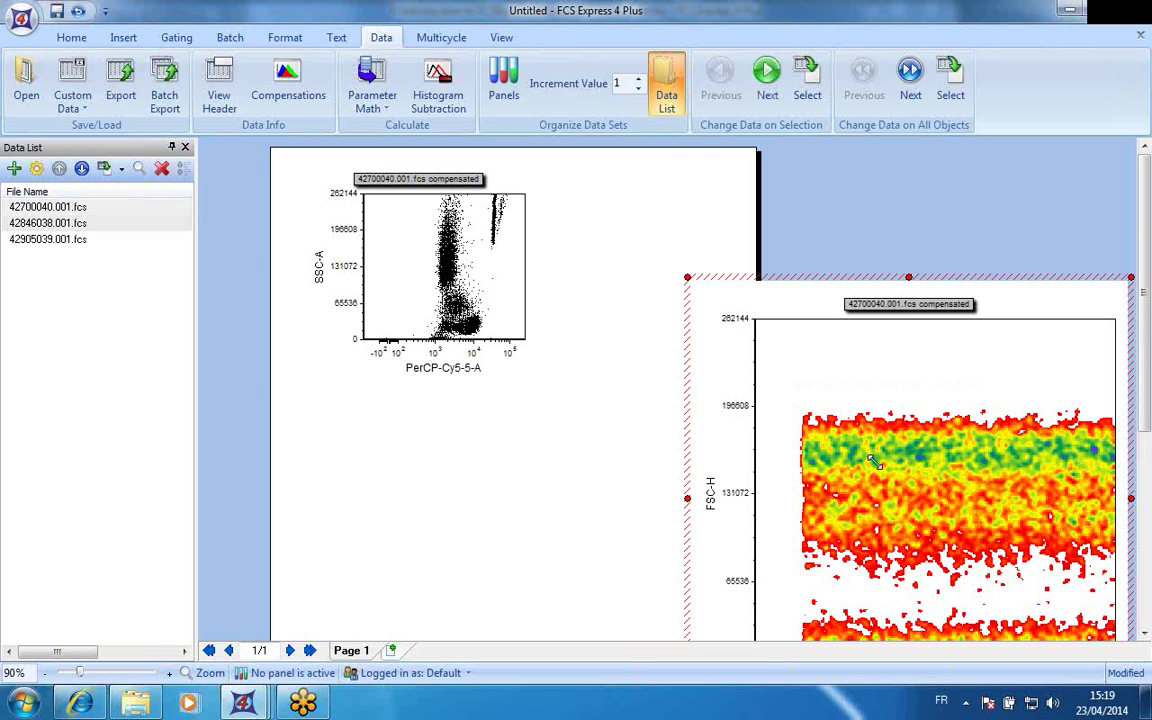
- Shrink the density plot and place it on the page beside the color dot plot, aligned near the top
{"action": "left_click_drag", "start_coordinate": [873, 460], "coordinate": [929, 497]}
{"action": "left_click_drag", "start_coordinate": [1062, 503], "coordinate": [701, 169]}
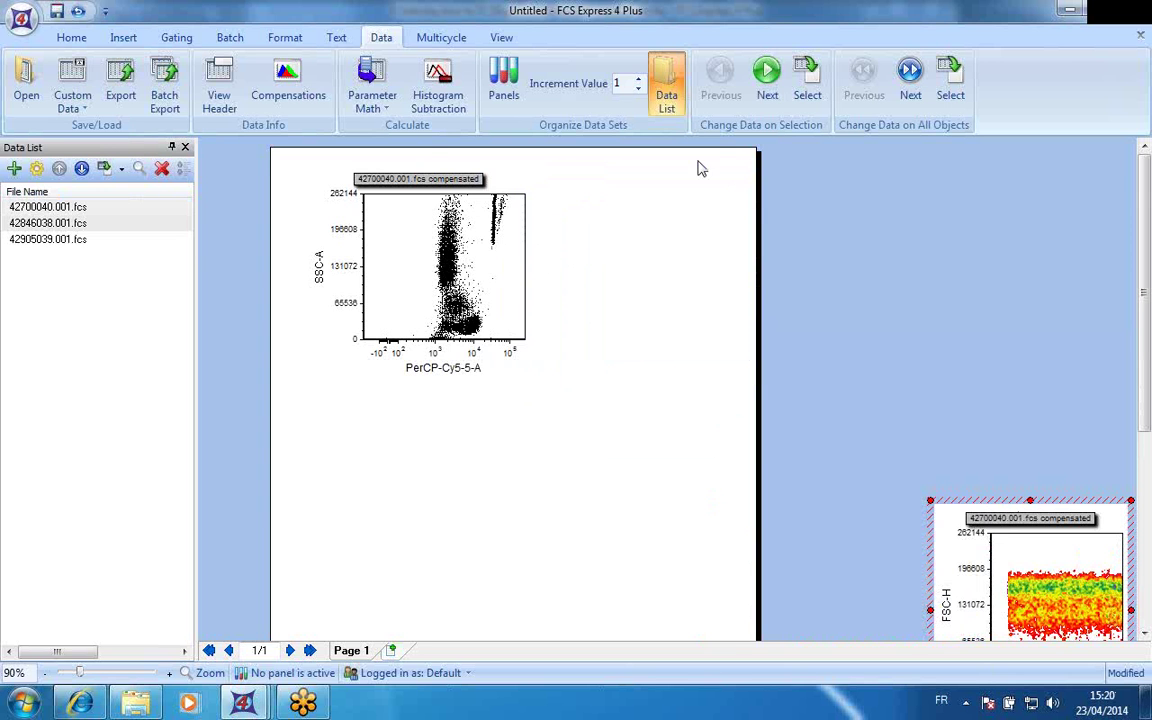
{"action": "left_click", "coordinate": [798, 488]}
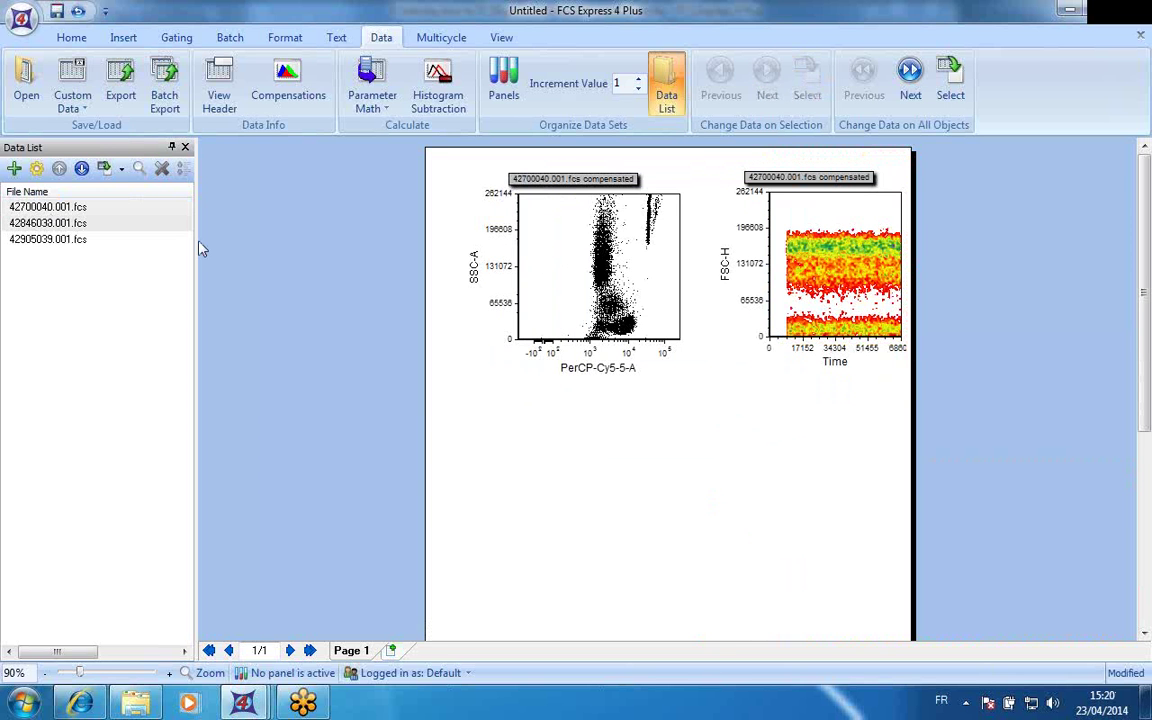
{"action": "left_click_drag", "start_coordinate": [392, 152], "coordinate": [913, 385]}
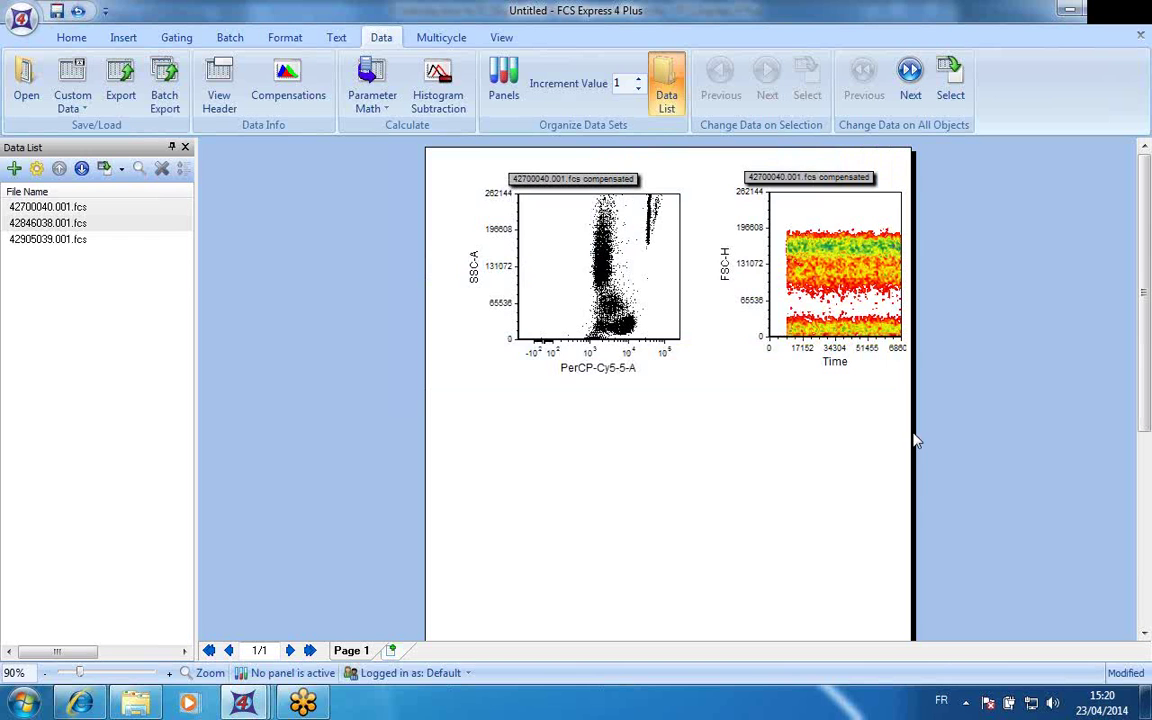
- Change the data on all plots to 42905039.001.fcs and move that file to the start of the data list
{"action": "left_click", "coordinate": [18, 243]}
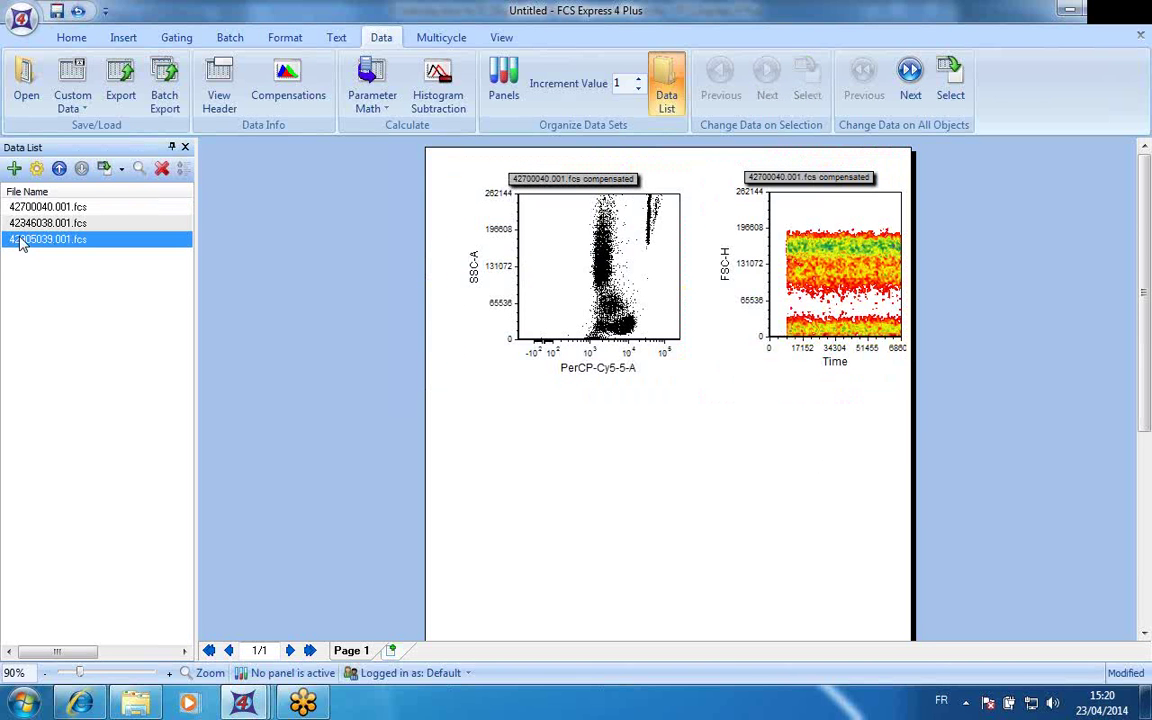
{"action": "left_click", "coordinate": [106, 168]}
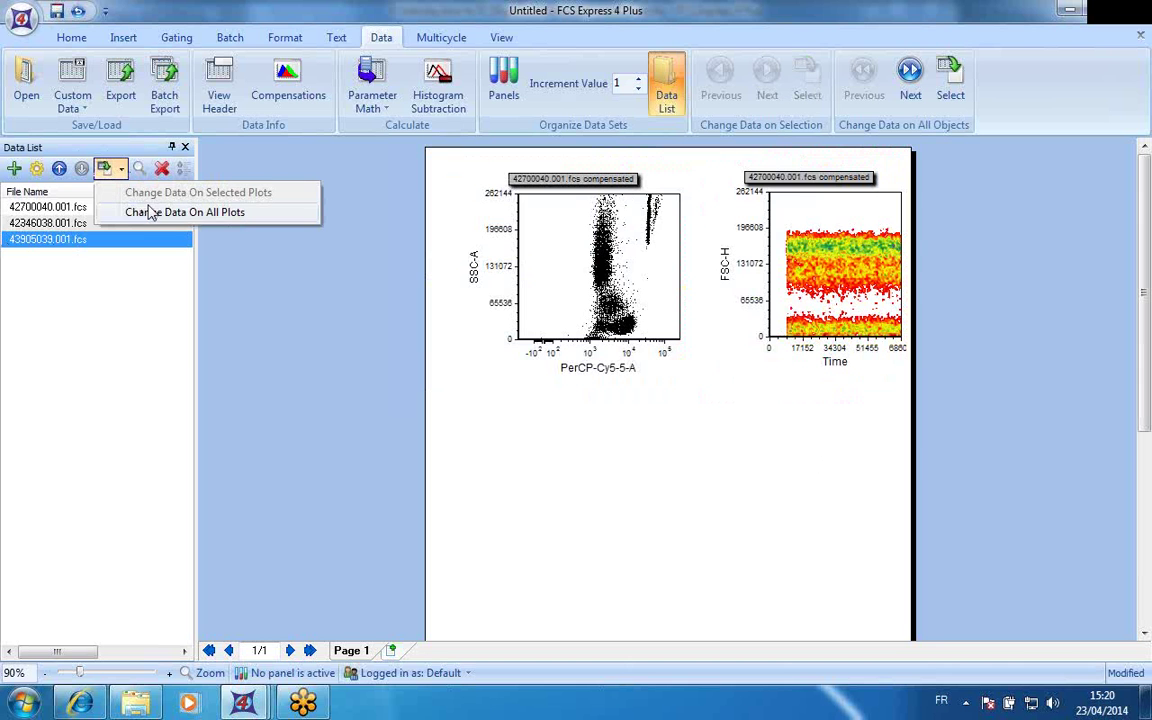
{"action": "left_click", "coordinate": [230, 214]}
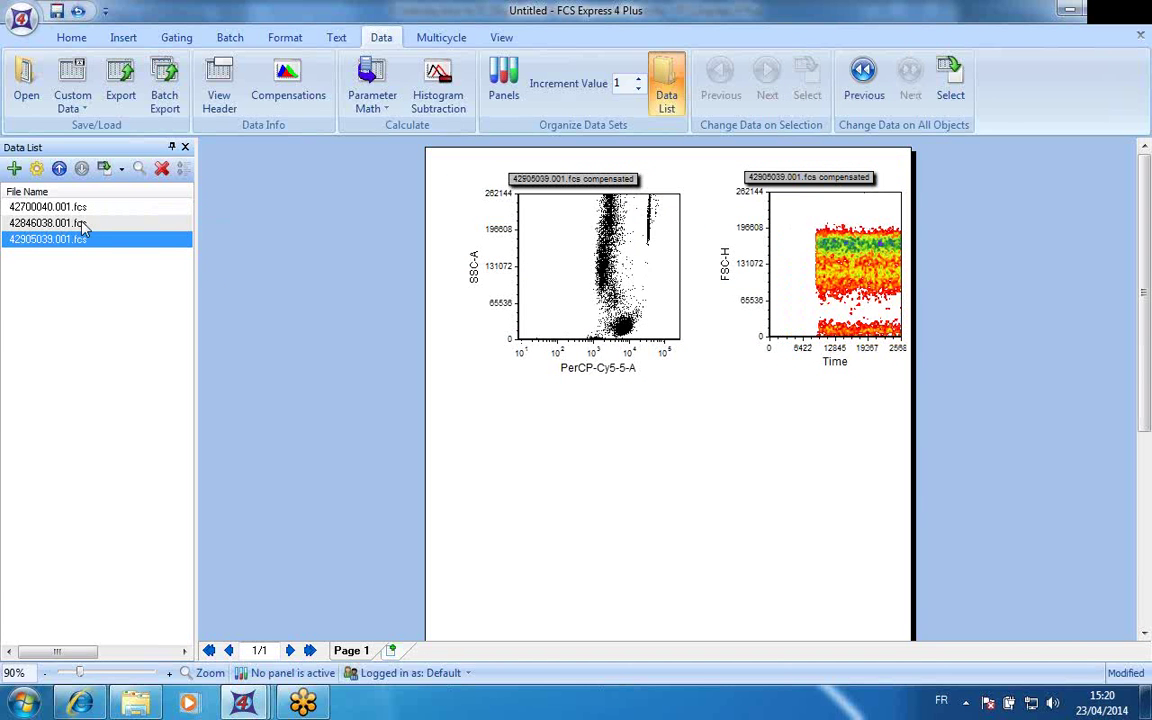
{"action": "left_click", "coordinate": [59, 168]}
{"action": "left_click", "coordinate": [59, 168]}
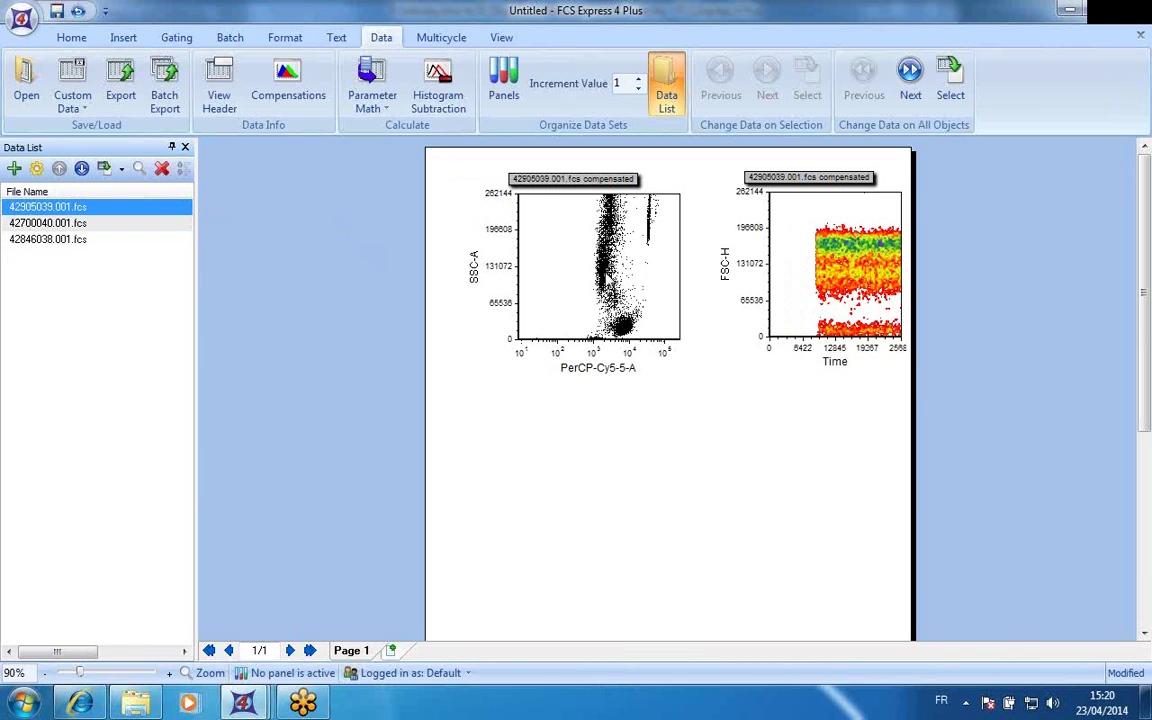
{"action": "left_click", "coordinate": [555, 267]}
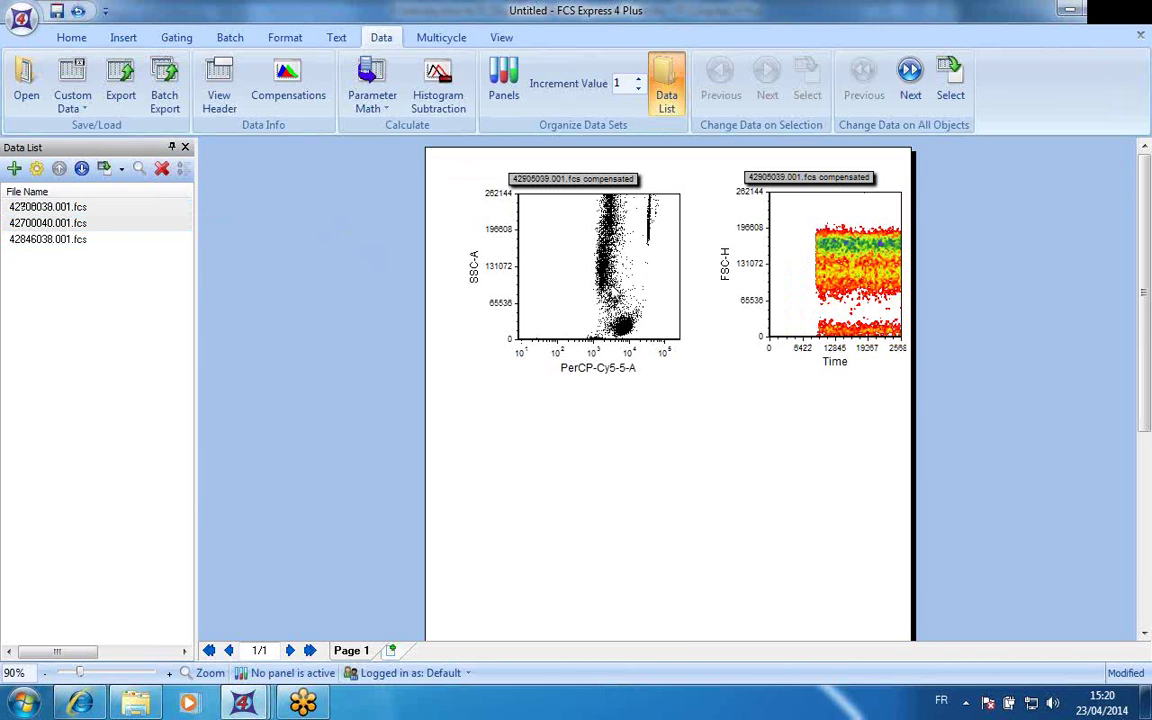
{"action": "left_click", "coordinate": [822, 310]}
{"action": "left_click", "coordinate": [429, 180]}
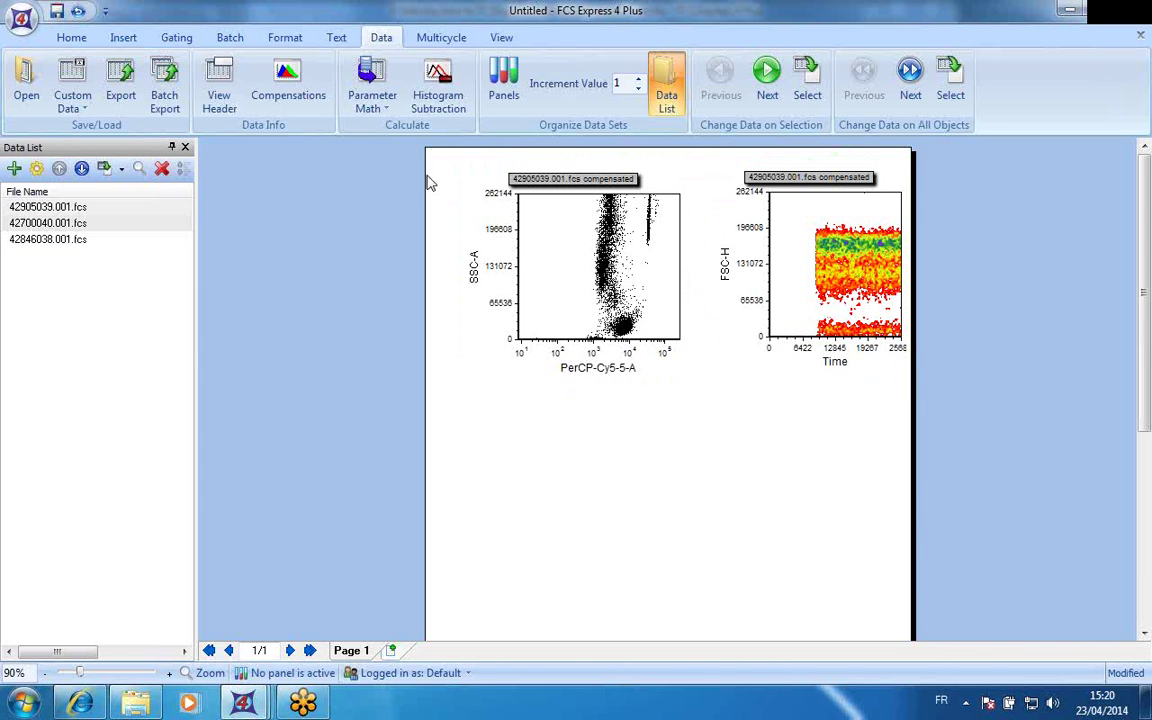
{"action": "left_click", "coordinate": [557, 247]}
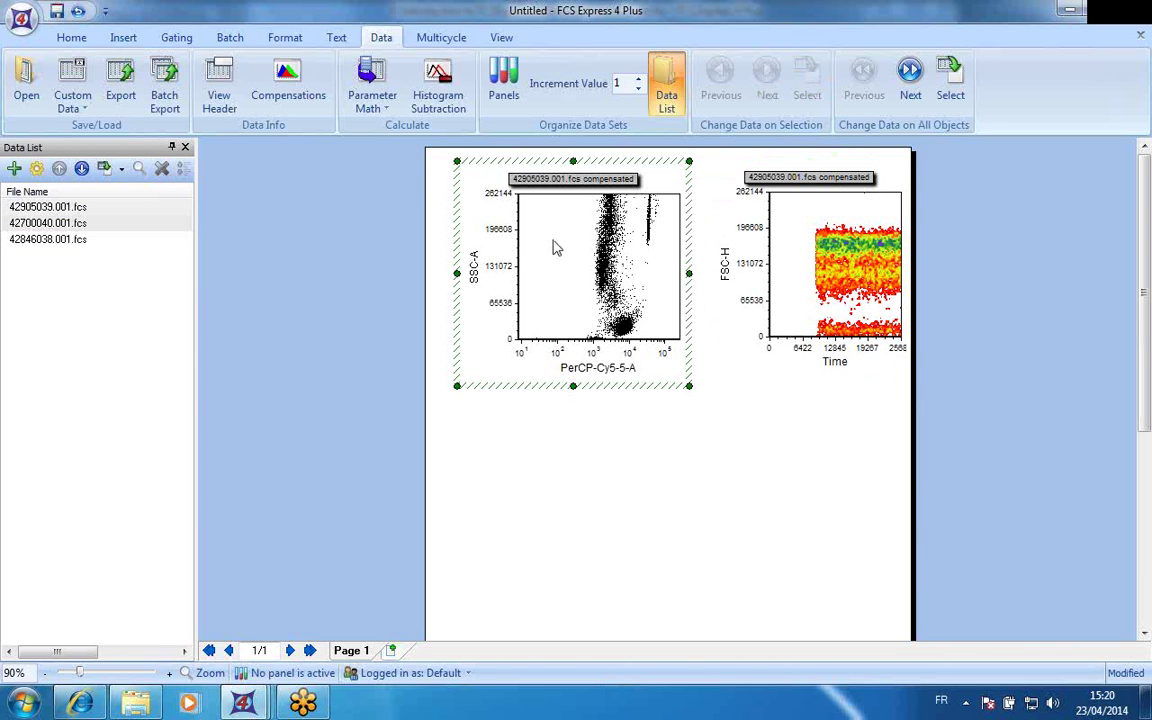
{"action": "left_click", "coordinate": [106, 173]}
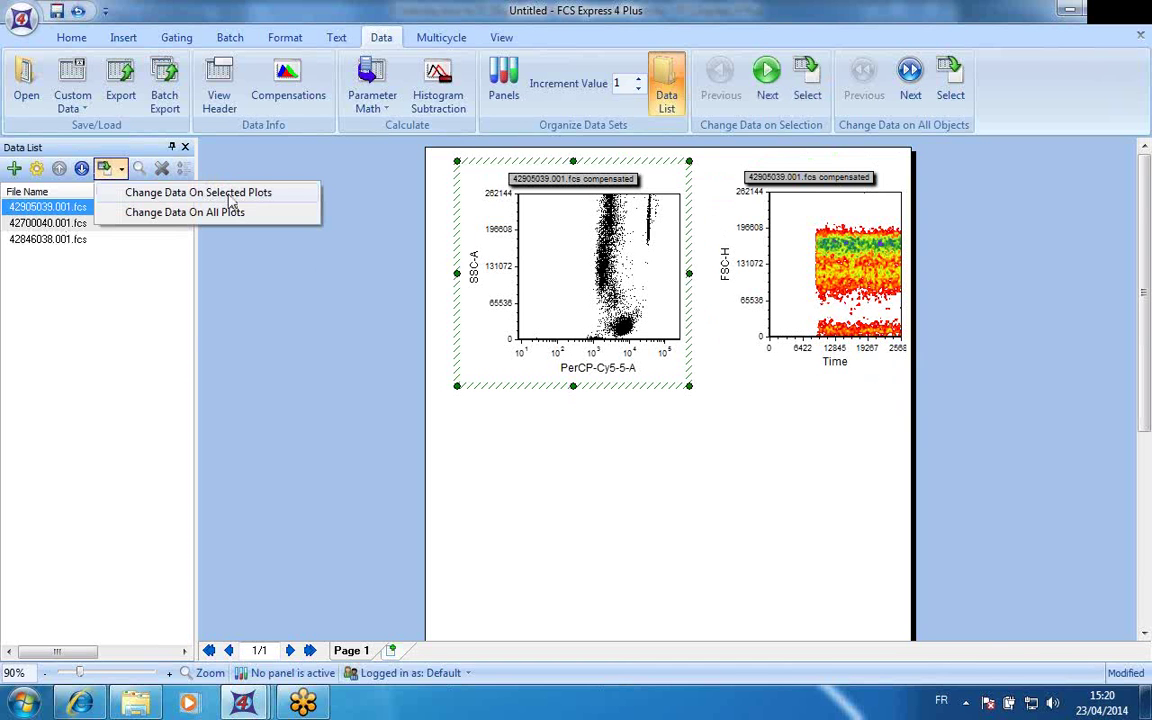
{"action": "left_click", "coordinate": [218, 337]}
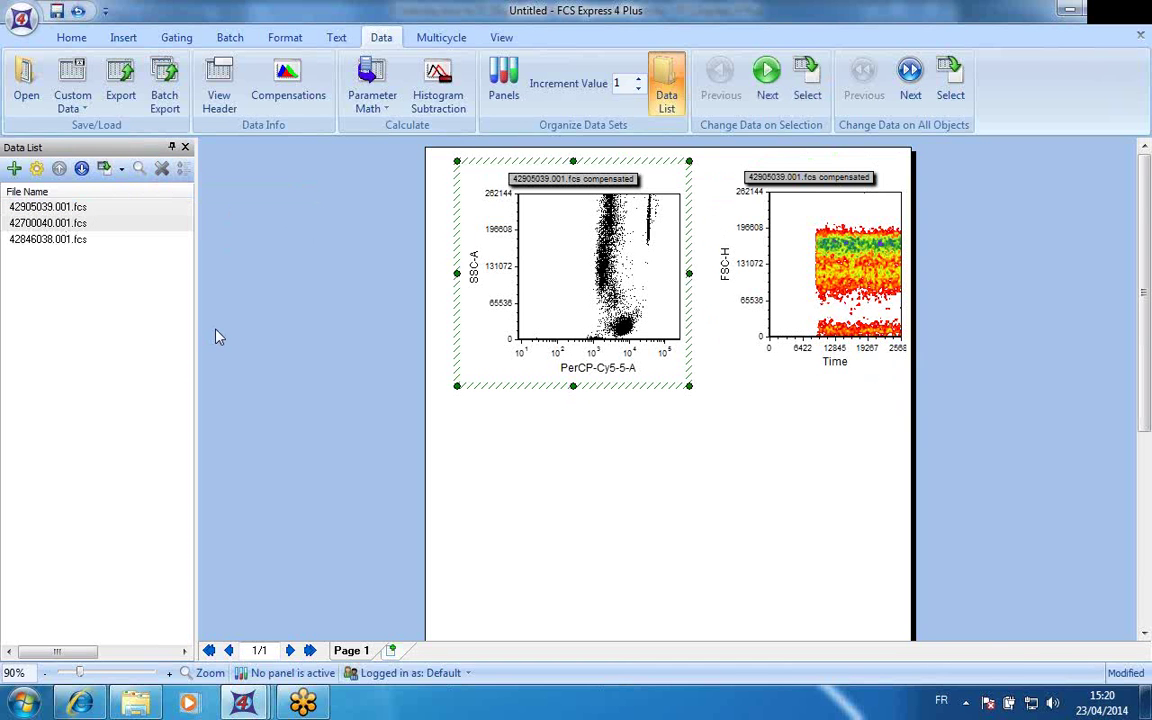
{"action": "left_click", "coordinate": [530, 429]}
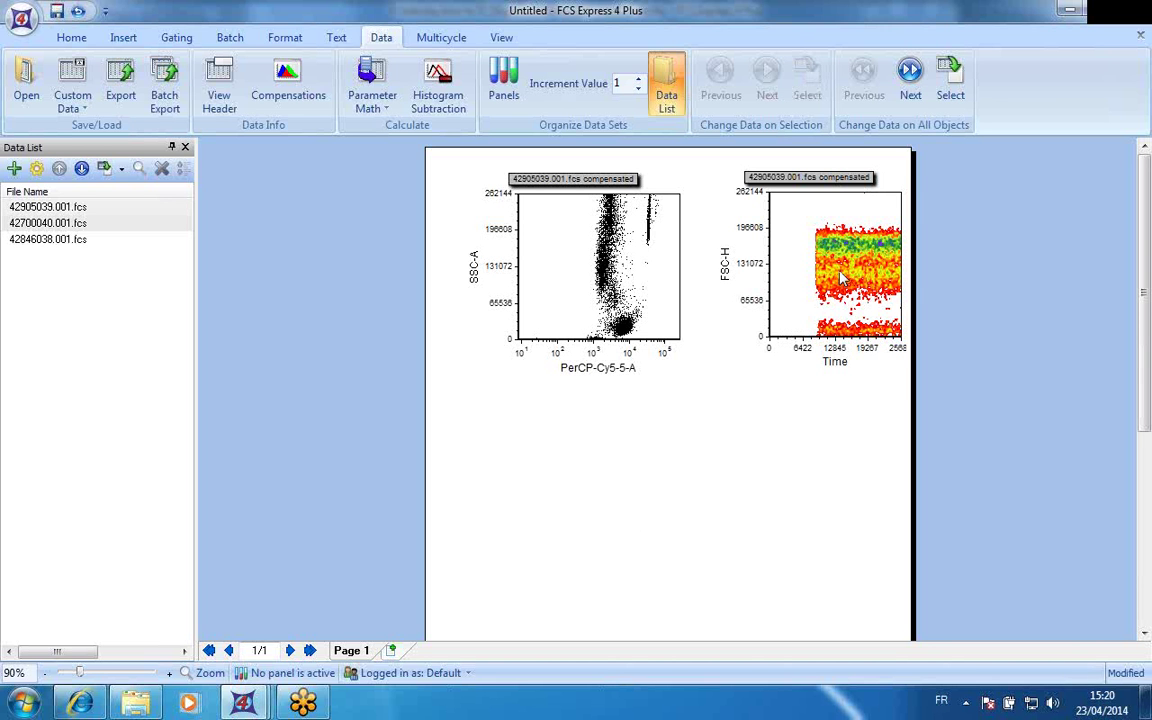
{"action": "left_click", "coordinate": [754, 247]}
- Shift the SSC-A versus PerCP-Cy5-5-A dot plot slightly toward the page's left edge and duplicate it
{"action": "left_click", "coordinate": [622, 160]}
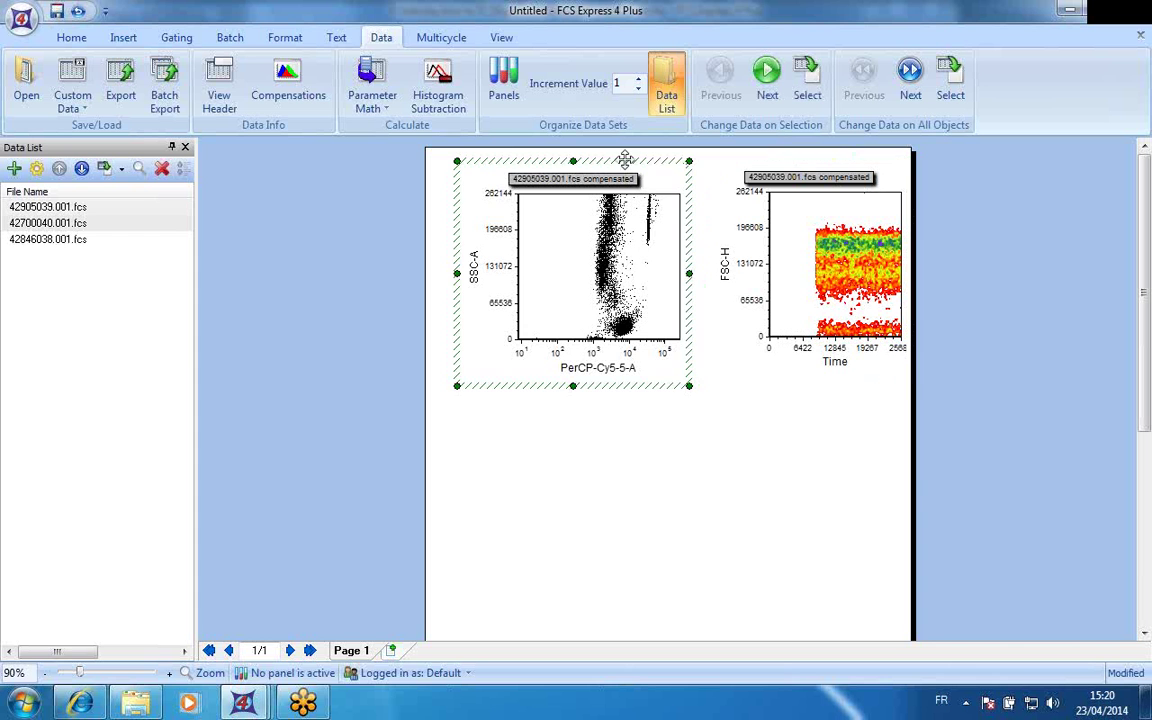
{"action": "left_click_drag", "start_coordinate": [664, 162], "coordinate": [640, 162]}
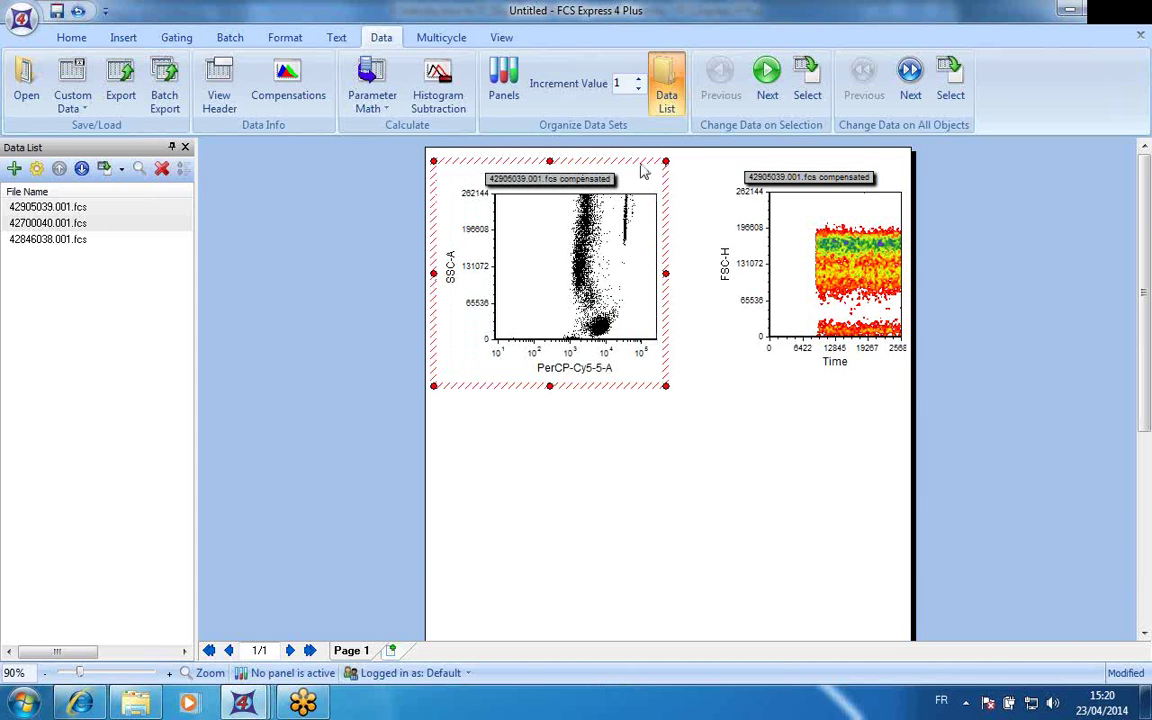
{"action": "right_click", "coordinate": [640, 162]}
{"action": "left_click", "coordinate": [632, 188]}
{"action": "right_click", "coordinate": [632, 188]}
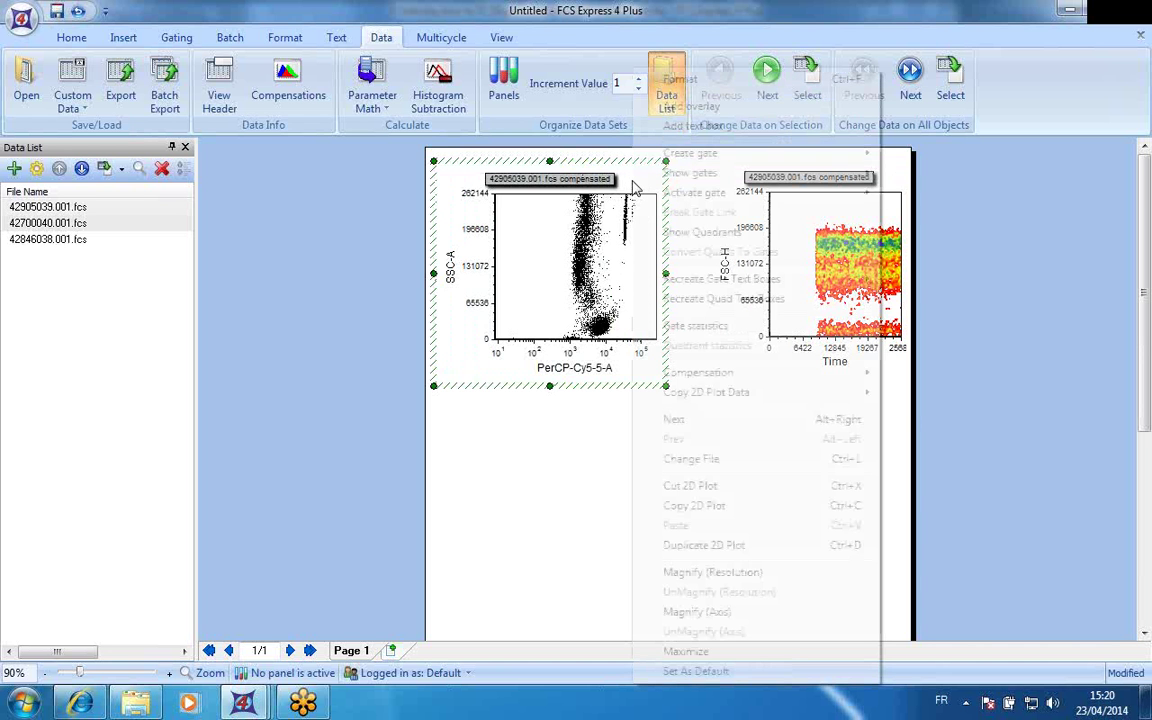
{"action": "left_click", "coordinate": [688, 540]}
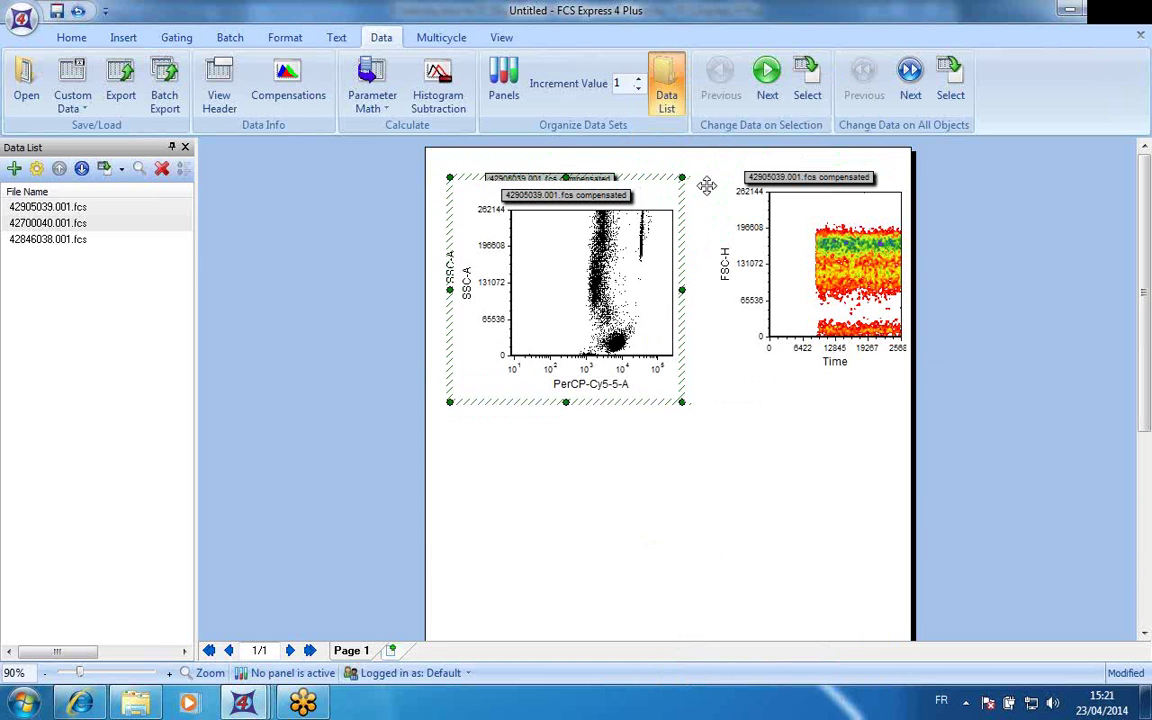
- Set the duplicated dot plot's vertical axis to FITC-A and its horizontal axis to APC-A
{"action": "left_click", "coordinate": [750, 186]}
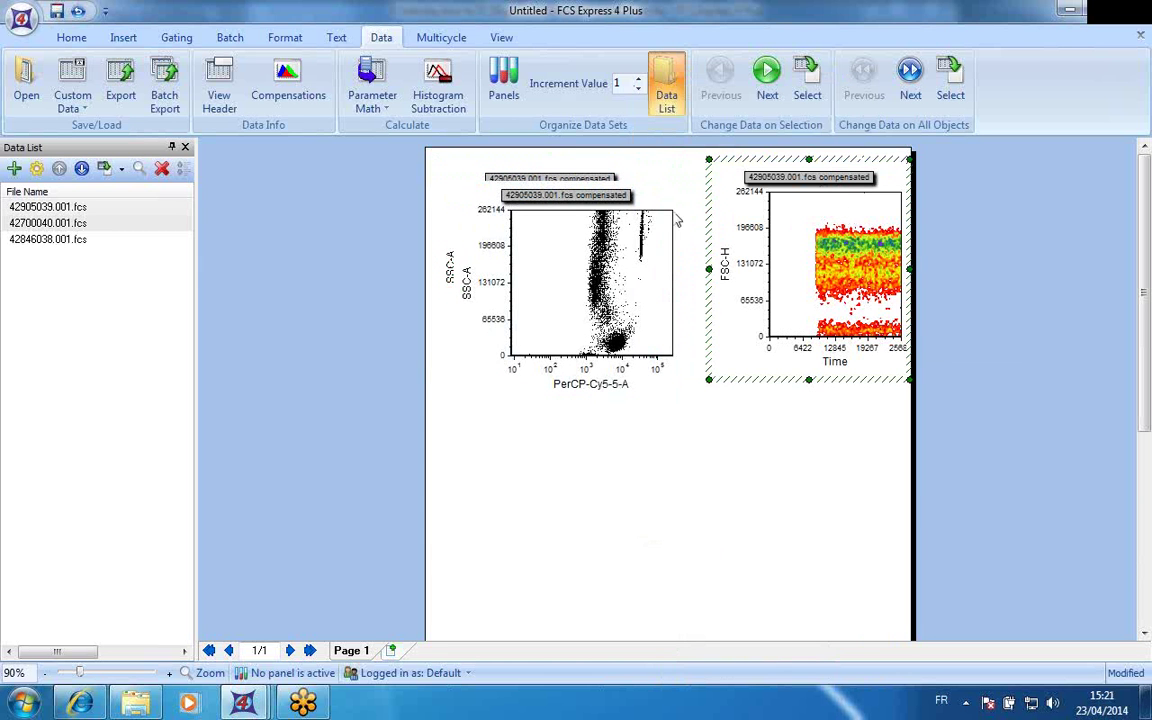
{"action": "left_click", "coordinate": [452, 272]}
{"action": "left_click", "coordinate": [452, 272]}
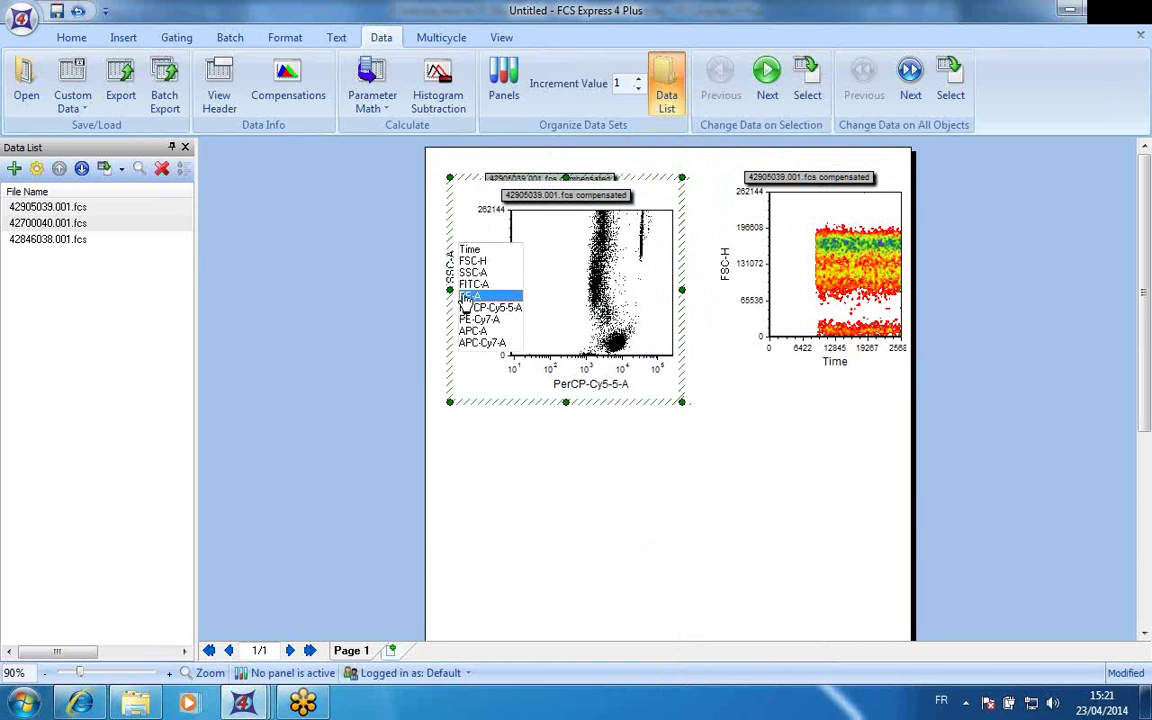
{"action": "left_click", "coordinate": [468, 285]}
{"action": "left_click", "coordinate": [590, 384]}
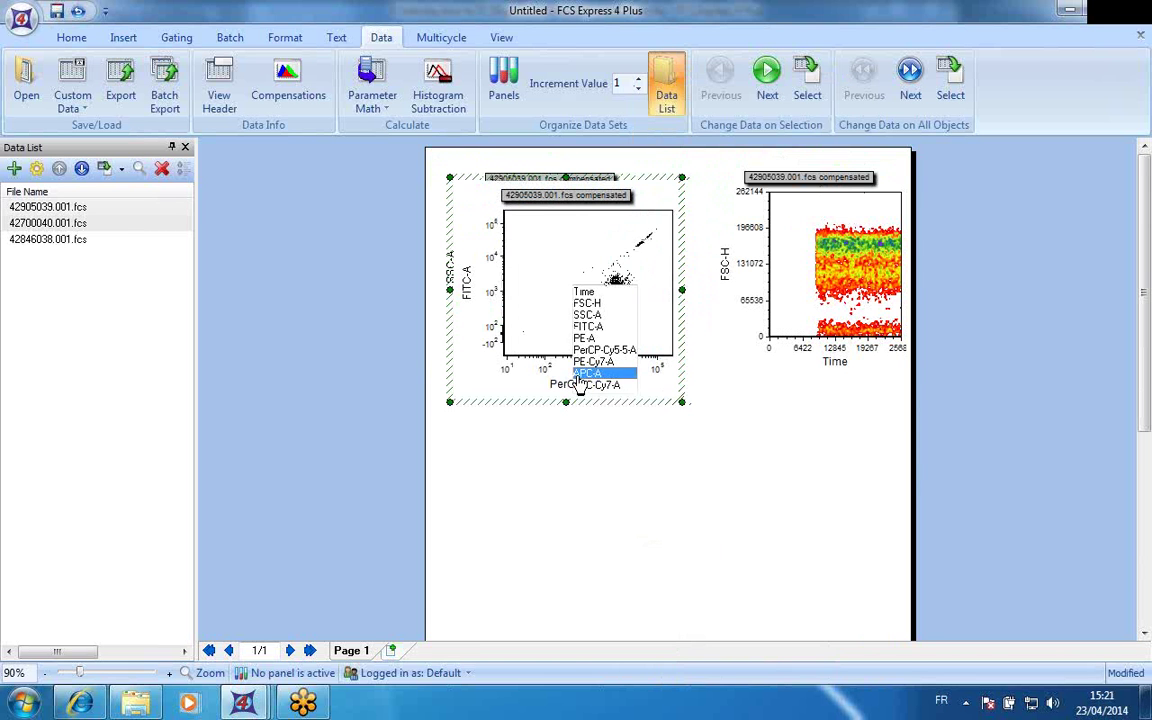
{"action": "left_click", "coordinate": [545, 377]}
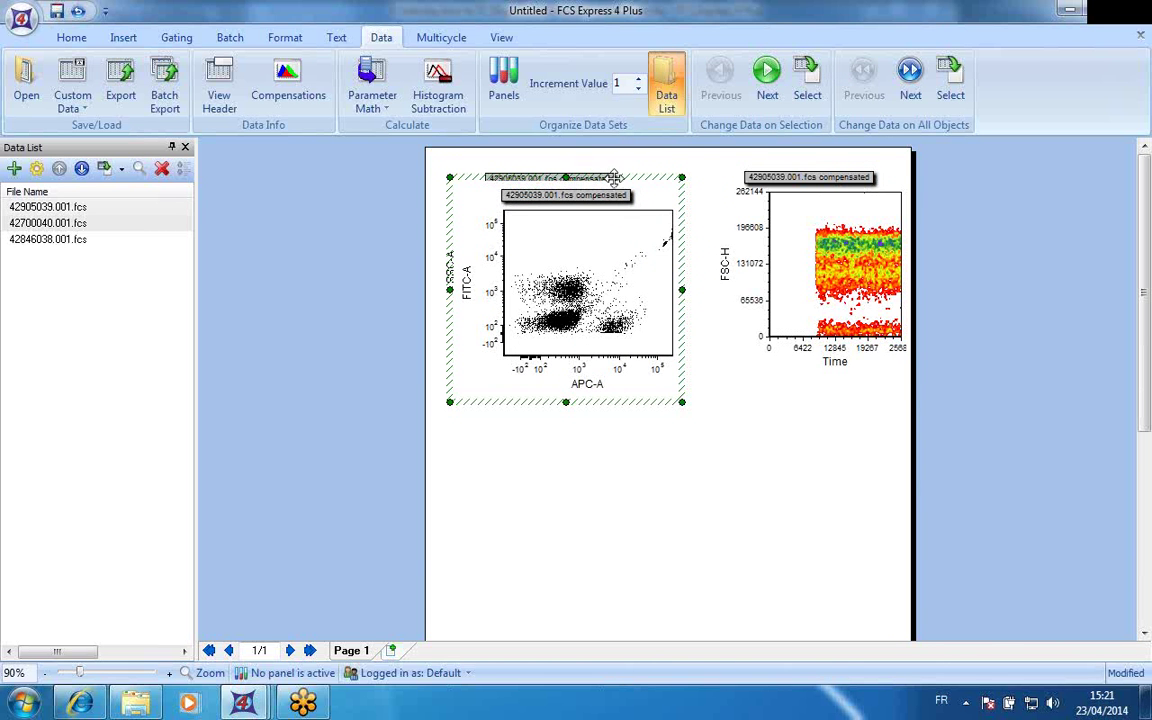
- Move the FITC-A versus APC-A dot plot beyond the page's right edge, beside the density plot
{"action": "left_click", "coordinate": [860, 182], "text": "ctrl"}
{"action": "left_click_drag", "start_coordinate": [1035, 187], "coordinate": [1036, 182]}
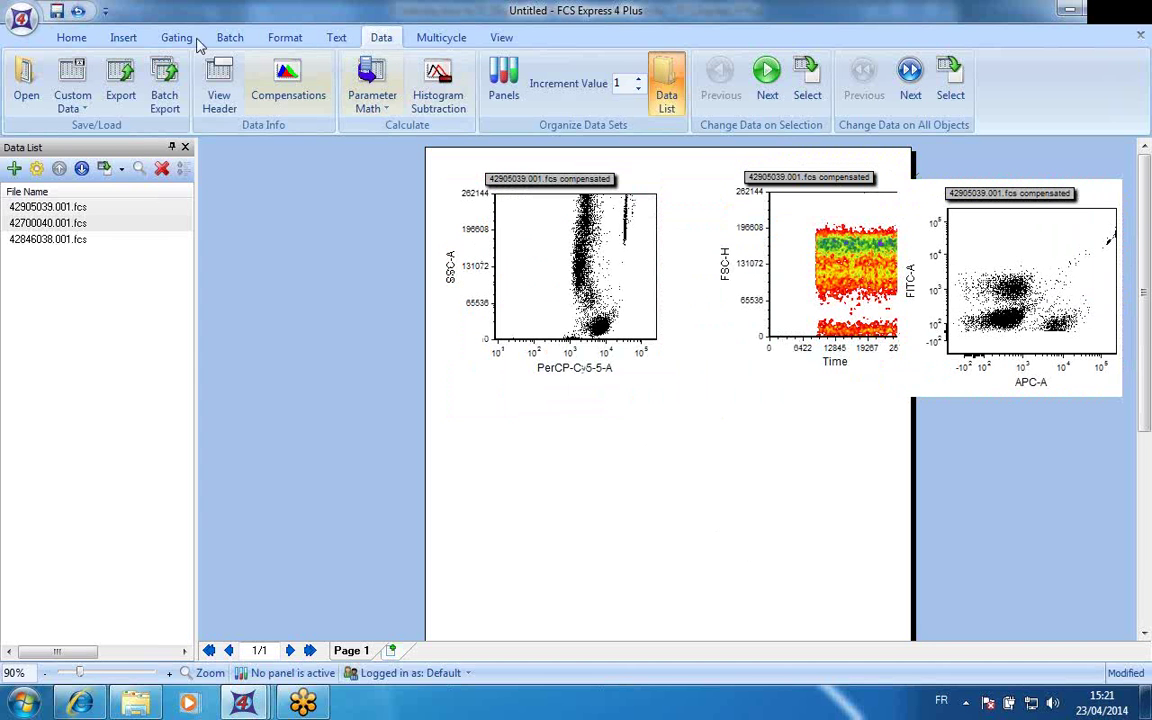
{"action": "key", "text": "Escape"}
- Insert a wide histogram below the dot and density plots and set its X parameter to APC-Cy7-A
{"action": "left_click", "coordinate": [123, 38]}
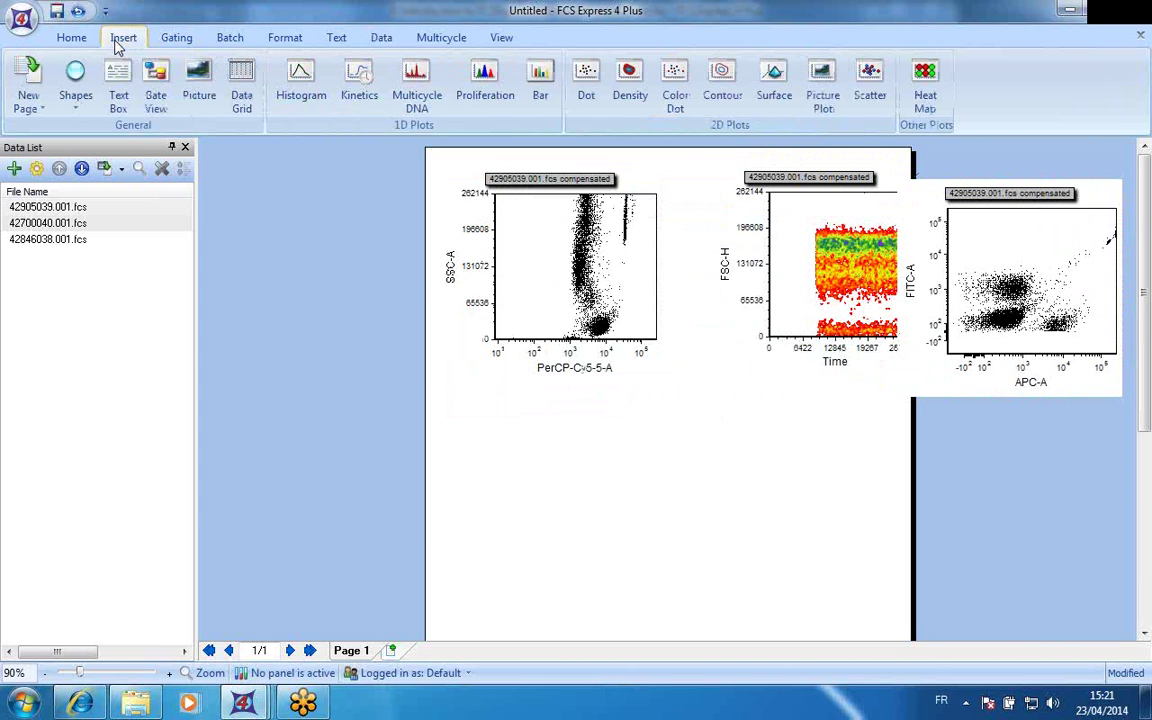
{"action": "left_click", "coordinate": [298, 82]}
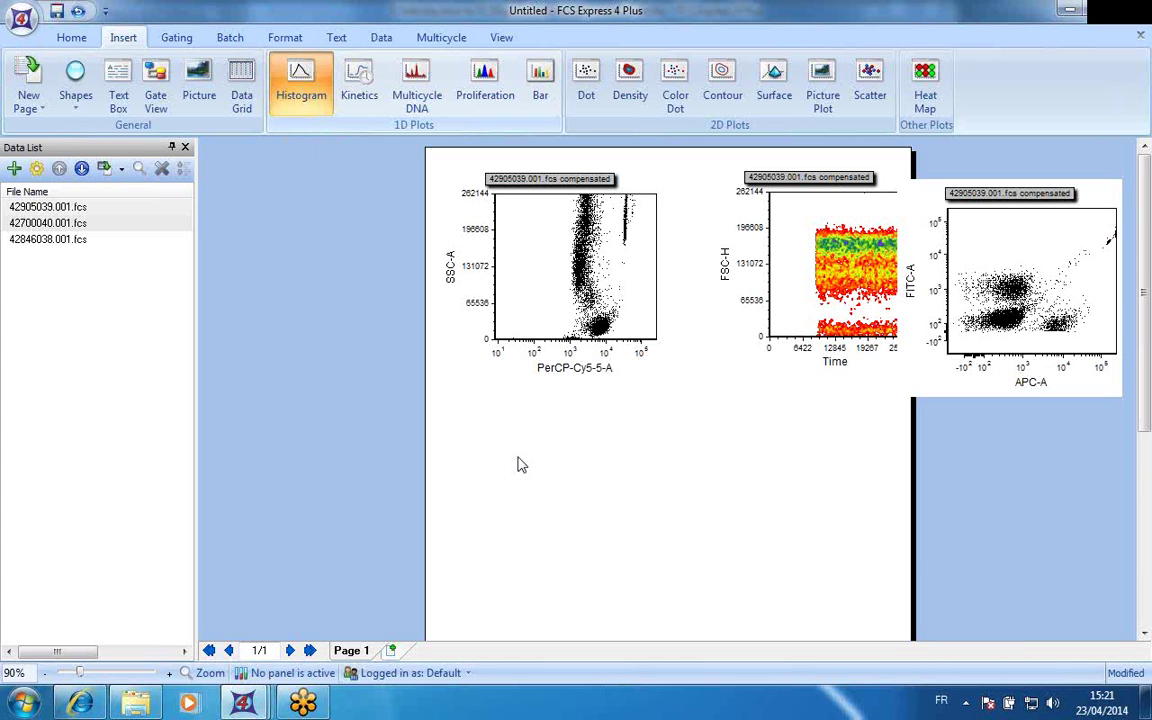
{"action": "left_click_drag", "start_coordinate": [454, 425], "coordinate": [882, 609]}
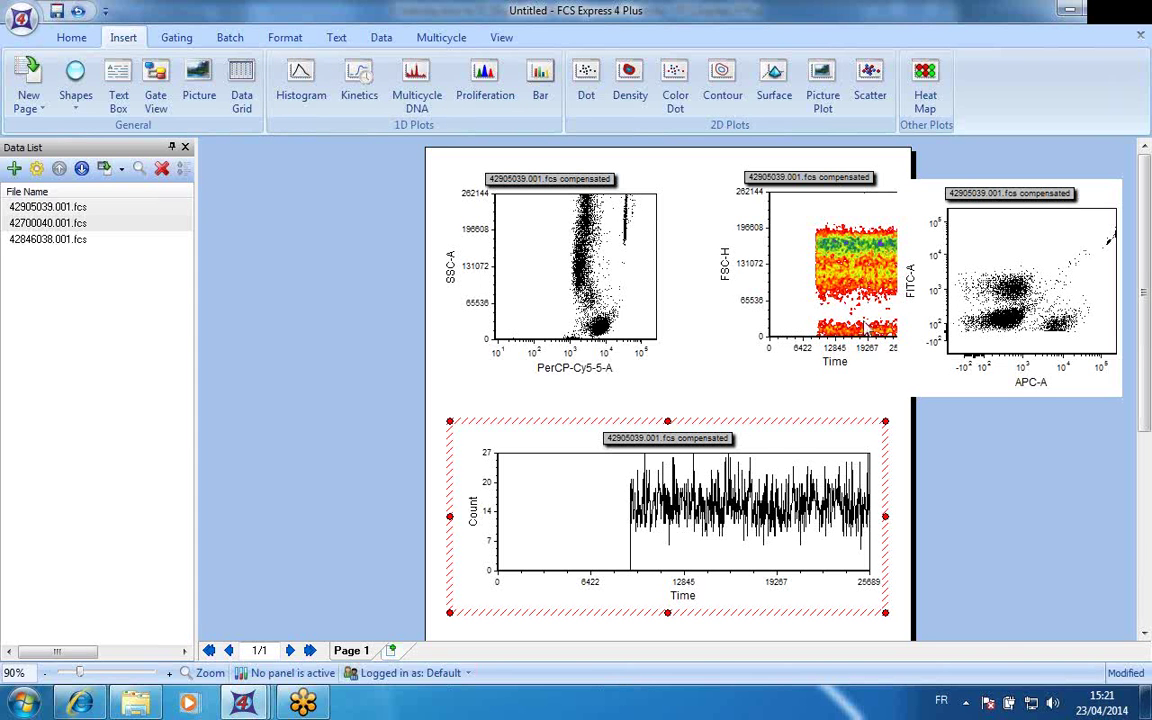
{"action": "left_click", "coordinate": [680, 596]}
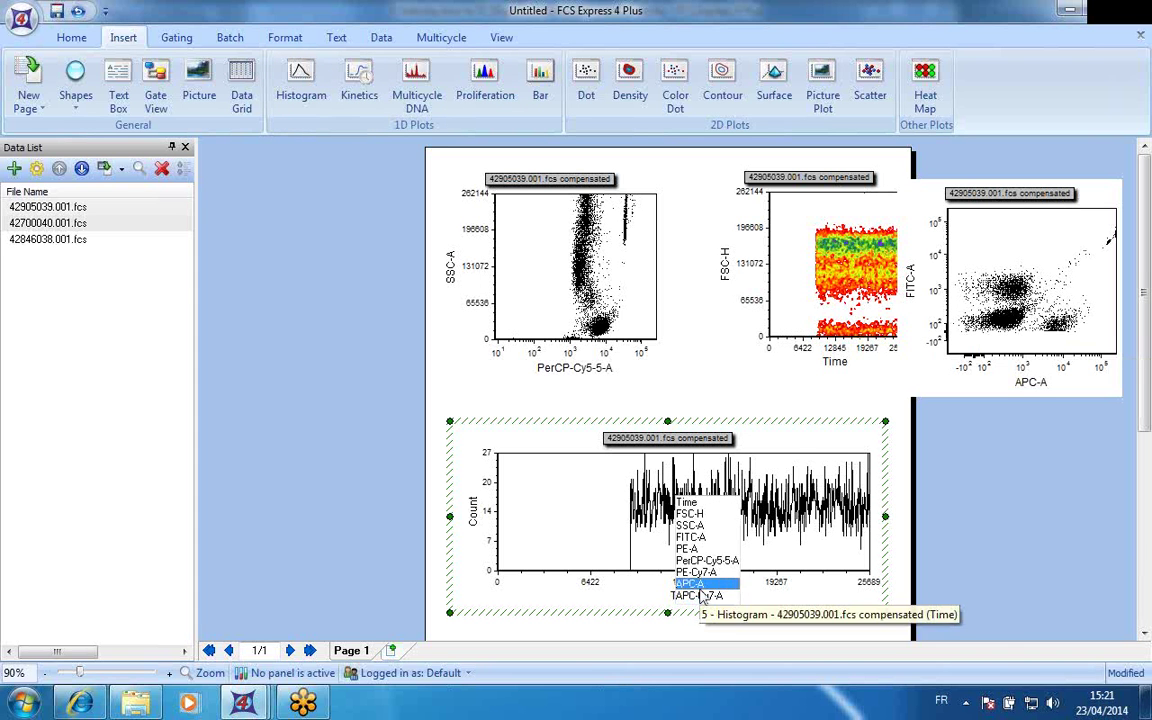
{"action": "left_click", "coordinate": [703, 596]}
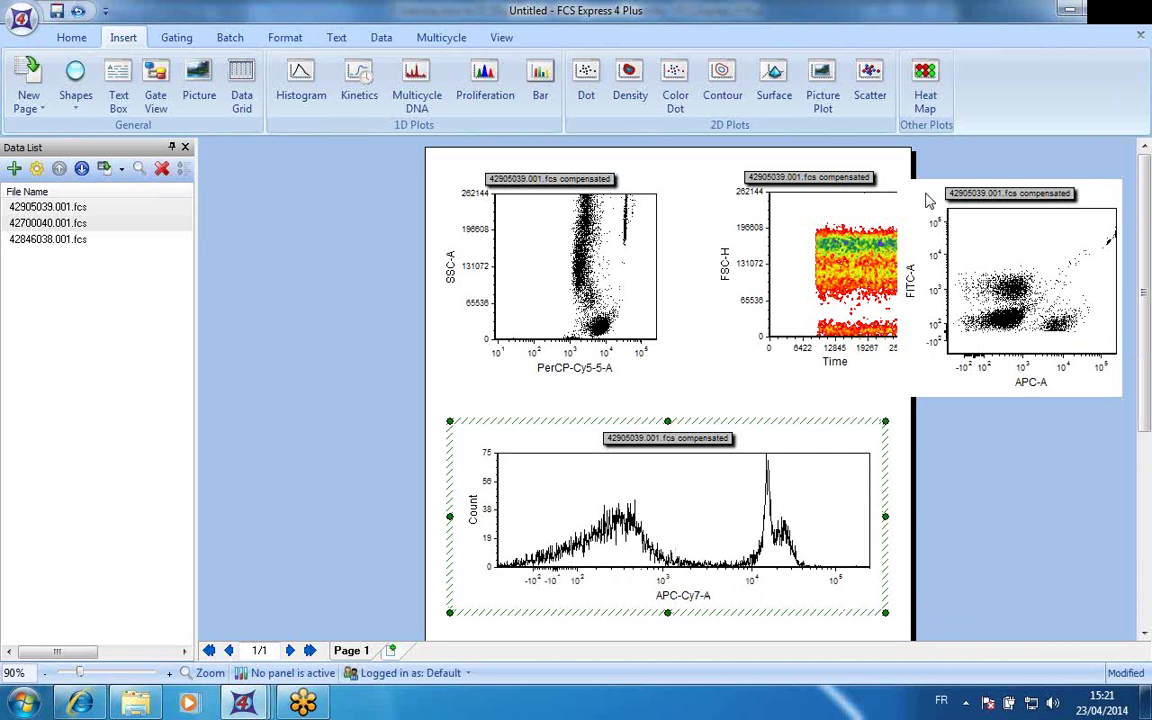
- Move the FITC-A versus APC-A dot plot farther out so it clears the page and the density plot
{"action": "left_click_drag", "start_coordinate": [910, 187], "coordinate": [970, 166]}
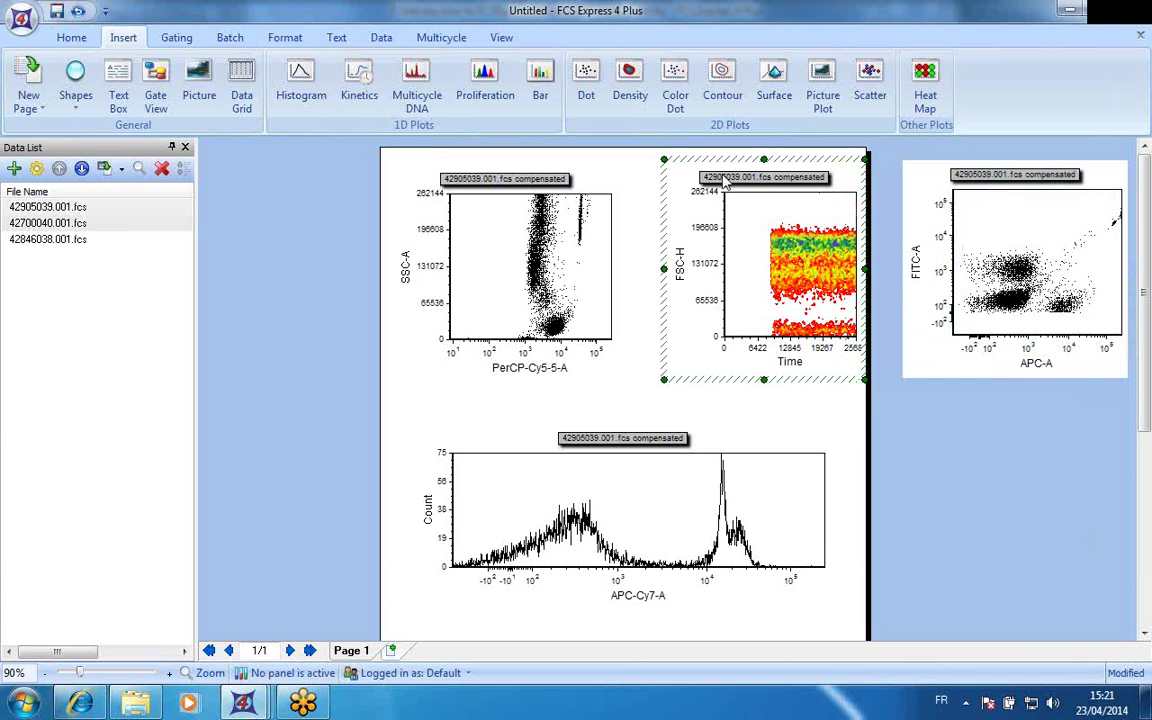
- Add 42700040.001.fcs from the data list to the APC-Cy7-A histogram as a new overlay
{"action": "left_click", "coordinate": [583, 503]}
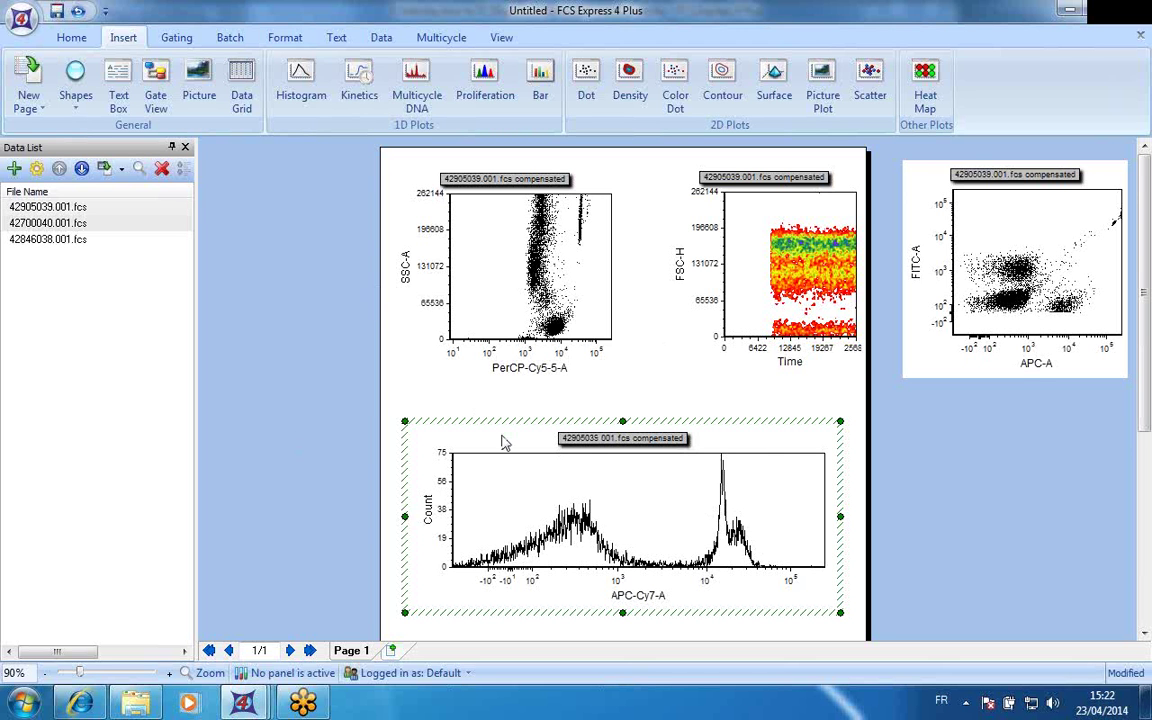
{"action": "left_click", "coordinate": [33, 224]}
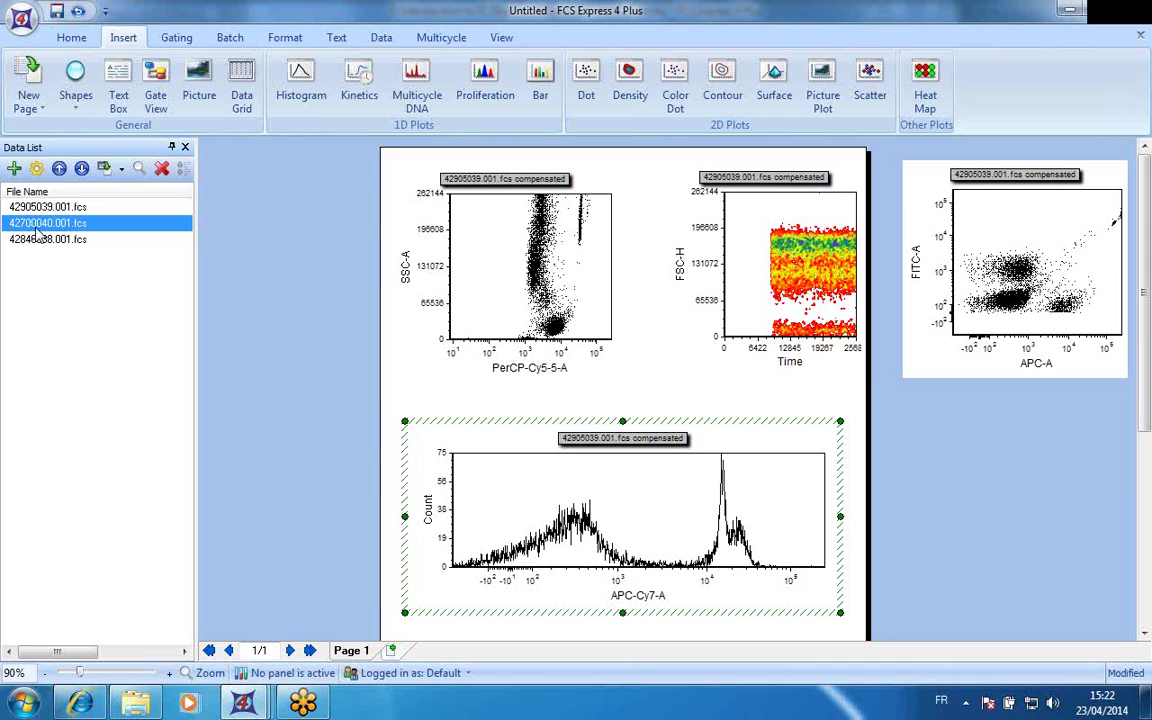
{"action": "left_click_drag", "start_coordinate": [33, 224], "coordinate": [663, 460]}
{"action": "left_click_drag", "start_coordinate": [663, 460], "coordinate": [663, 459]}
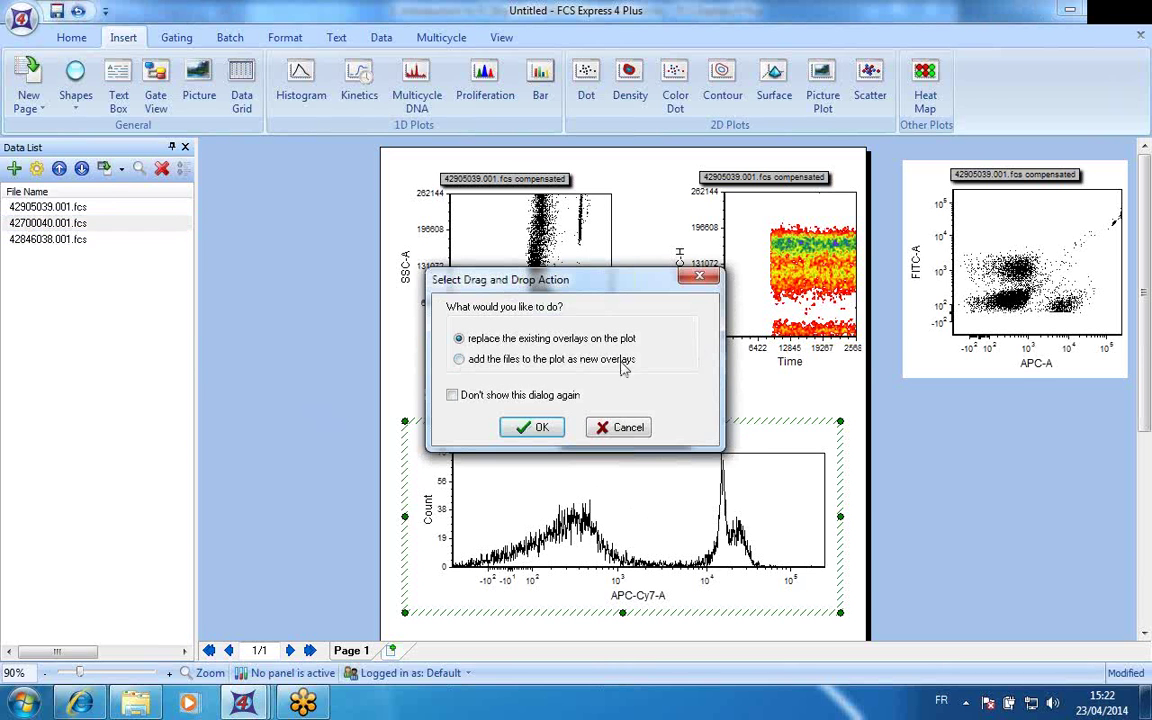
{"action": "left_click", "coordinate": [458, 360]}
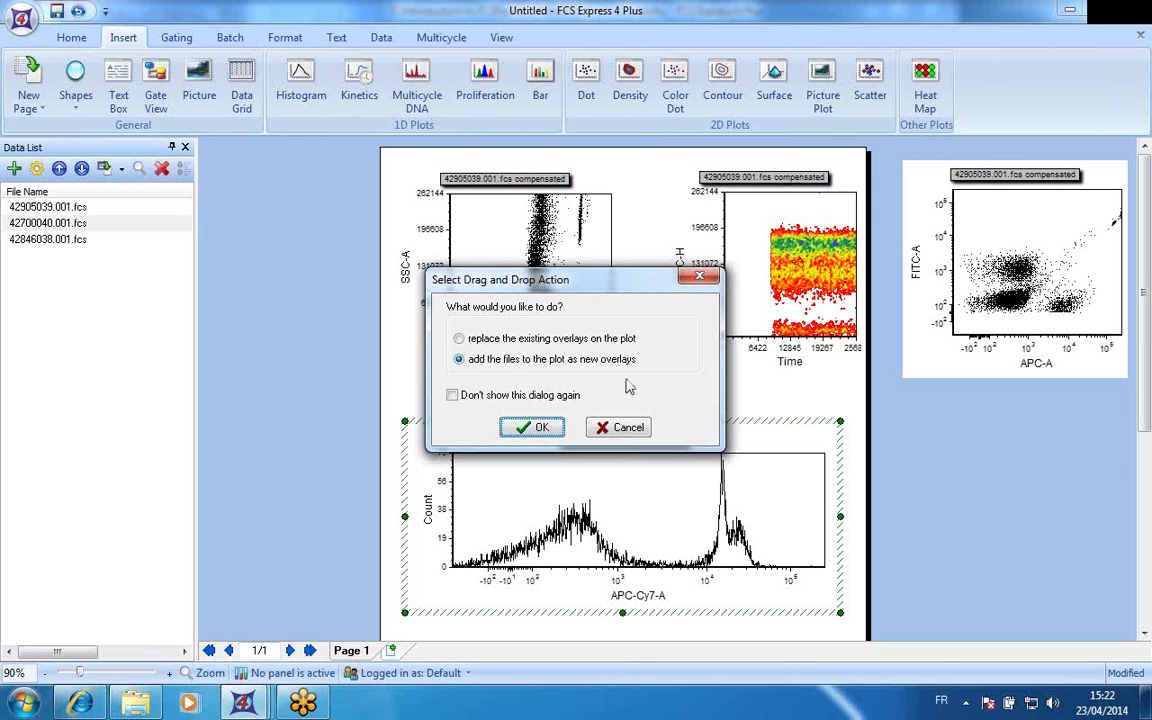
{"action": "left_click", "coordinate": [542, 427]}
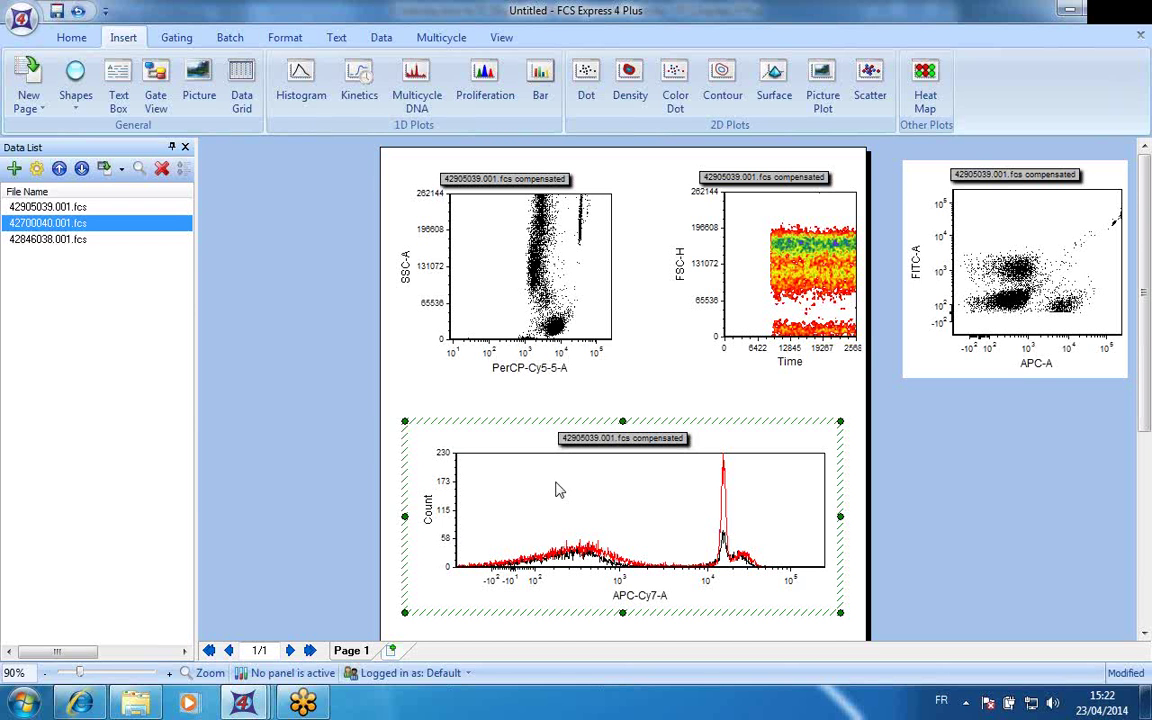
- Try smoothing both overlays of the APC-Cy7-A histogram and stacking them on separate baselines, and undo that formatting
{"action": "left_click", "coordinate": [500, 437]}
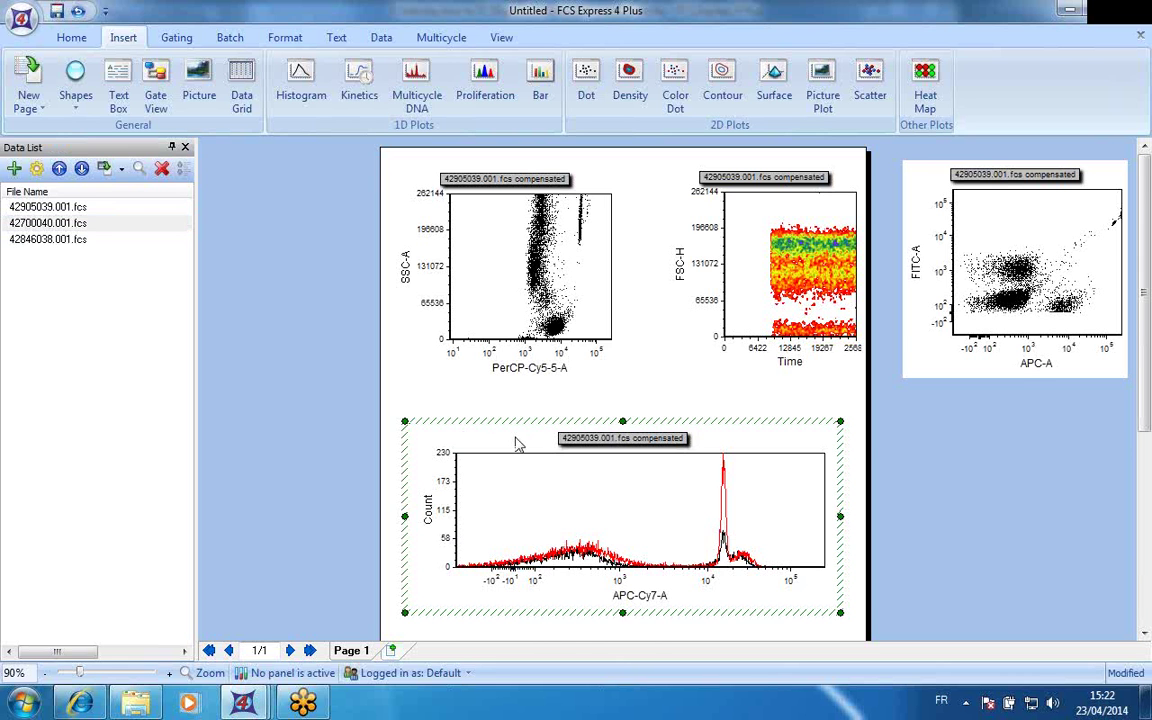
{"action": "right_click", "coordinate": [517, 444]}
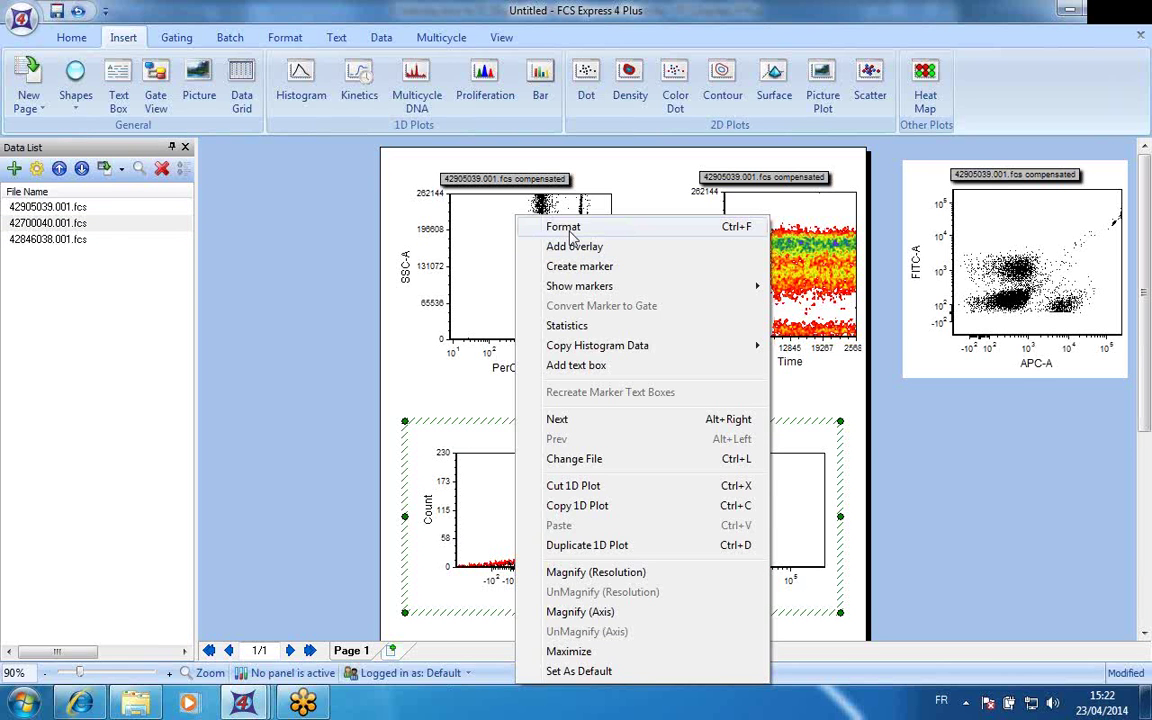
{"action": "left_click", "coordinate": [570, 229]}
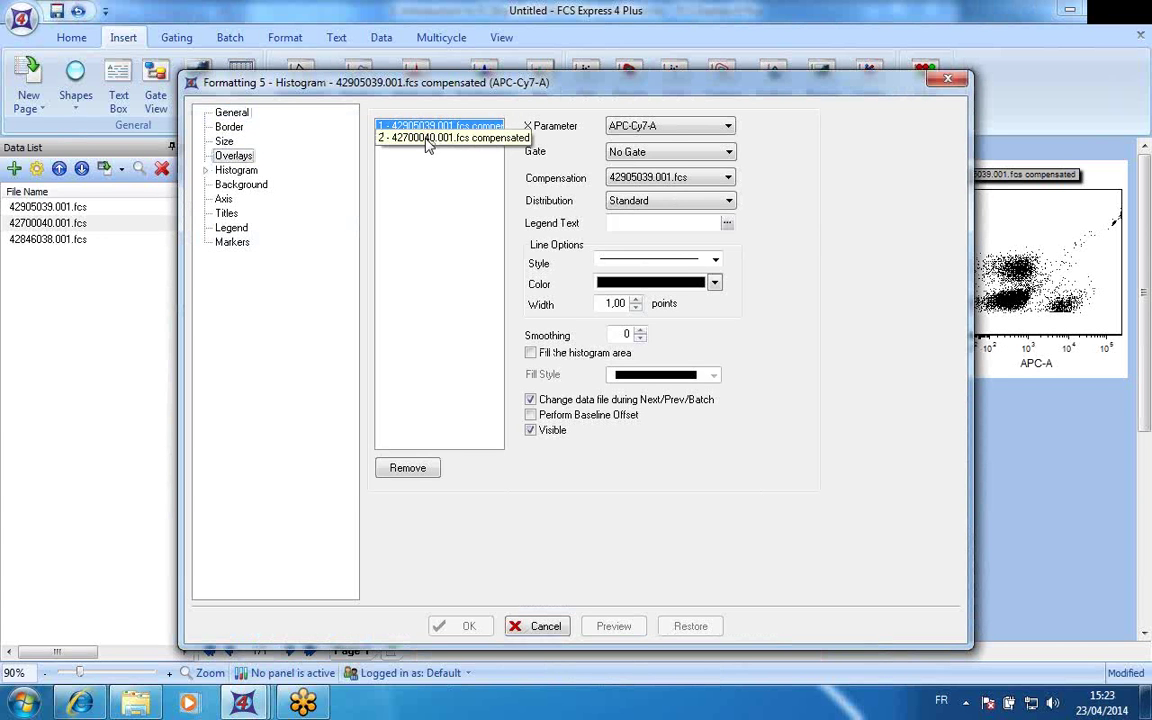
{"action": "left_click", "coordinate": [427, 141]}
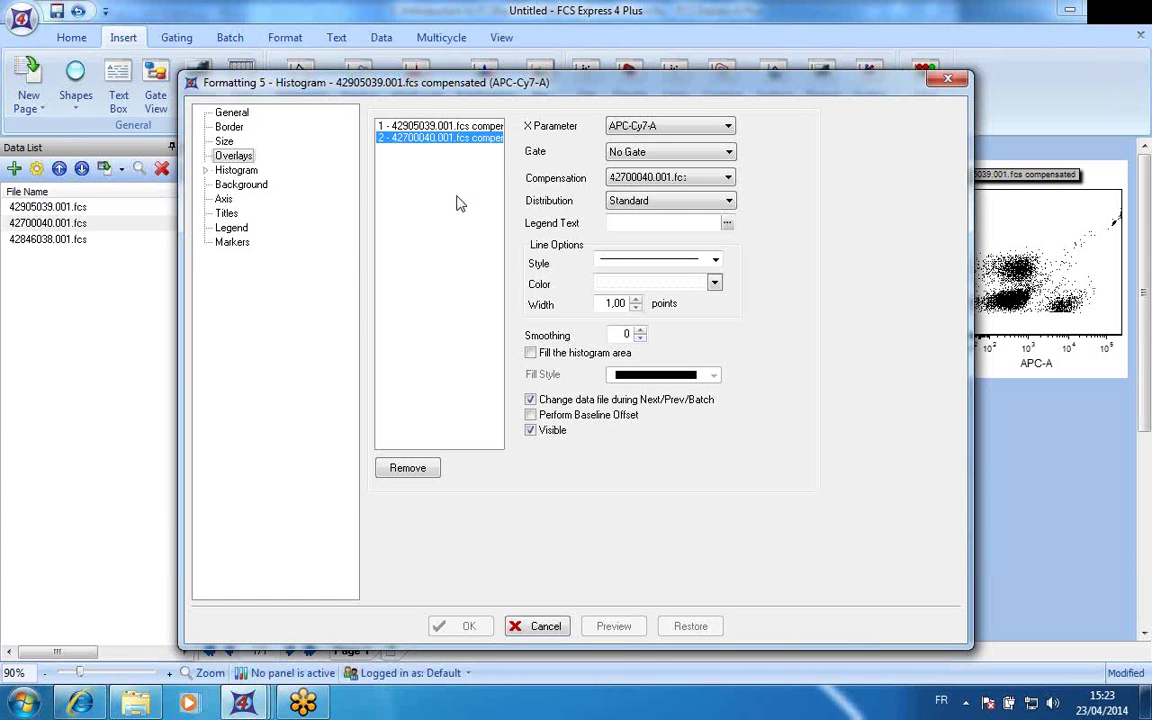
{"action": "left_click", "coordinate": [437, 127], "text": "shift"}
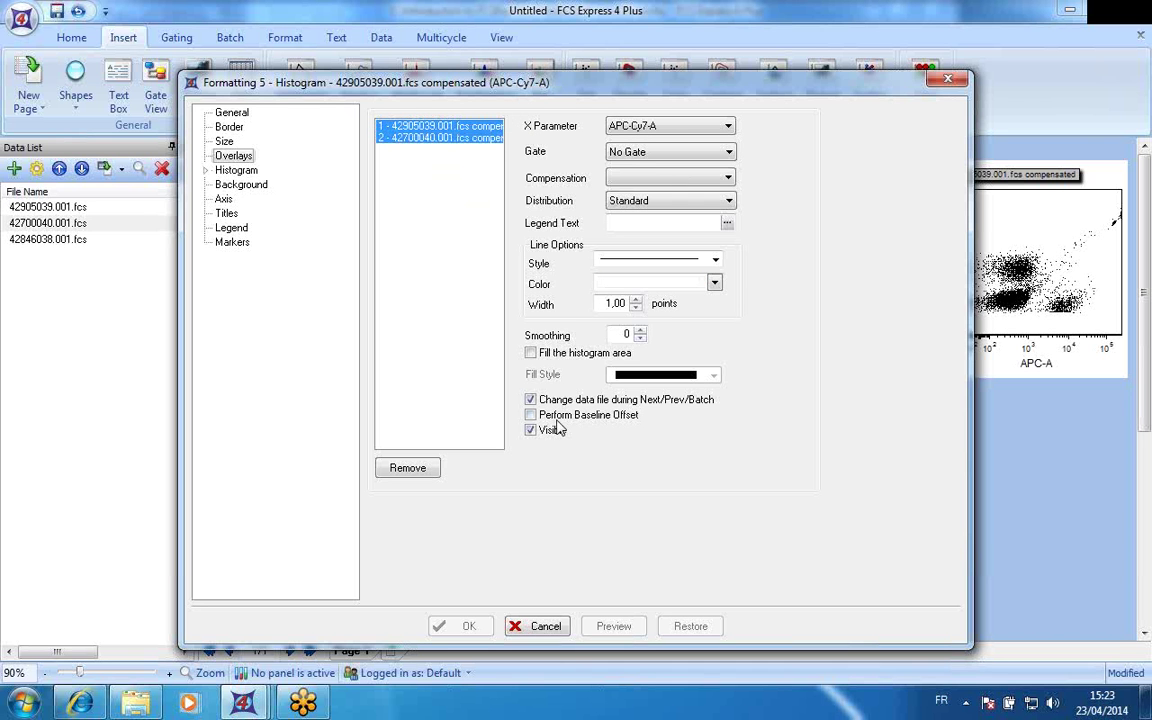
{"action": "left_click", "coordinate": [640, 330]}
{"action": "left_click", "coordinate": [640, 330]}
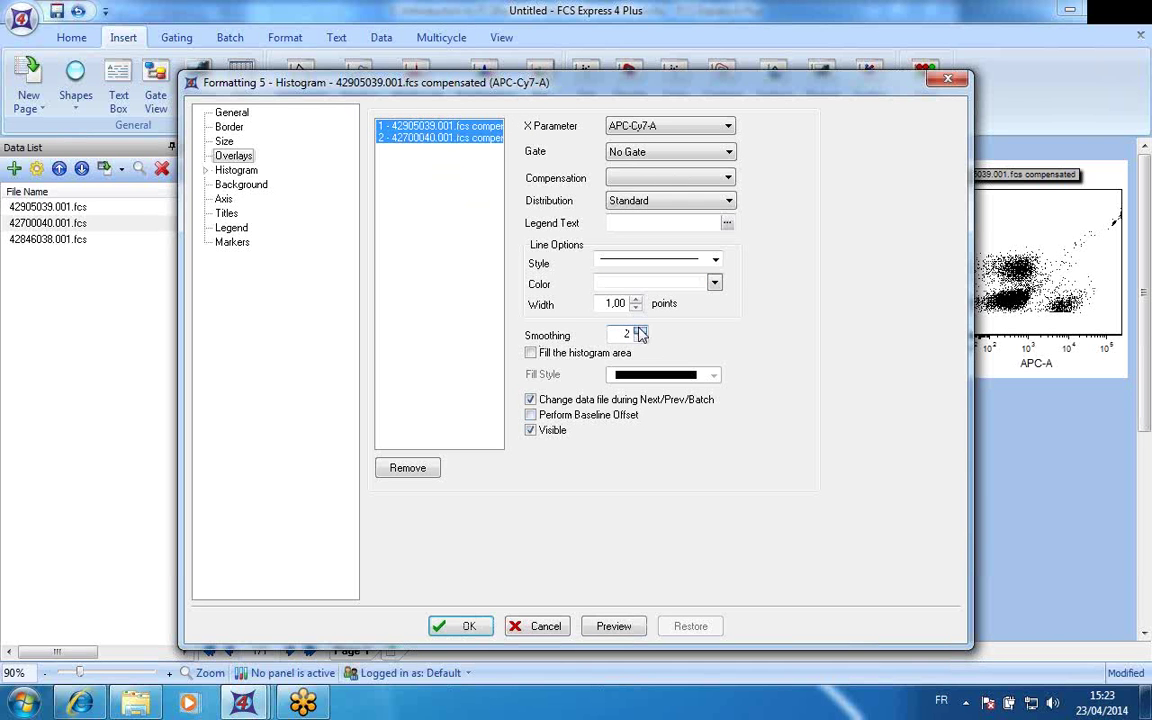
{"action": "left_click", "coordinate": [640, 330]}
{"action": "left_click_drag", "start_coordinate": [723, 80], "coordinate": [315, 49]}
{"action": "left_click", "coordinate": [570, 51]}
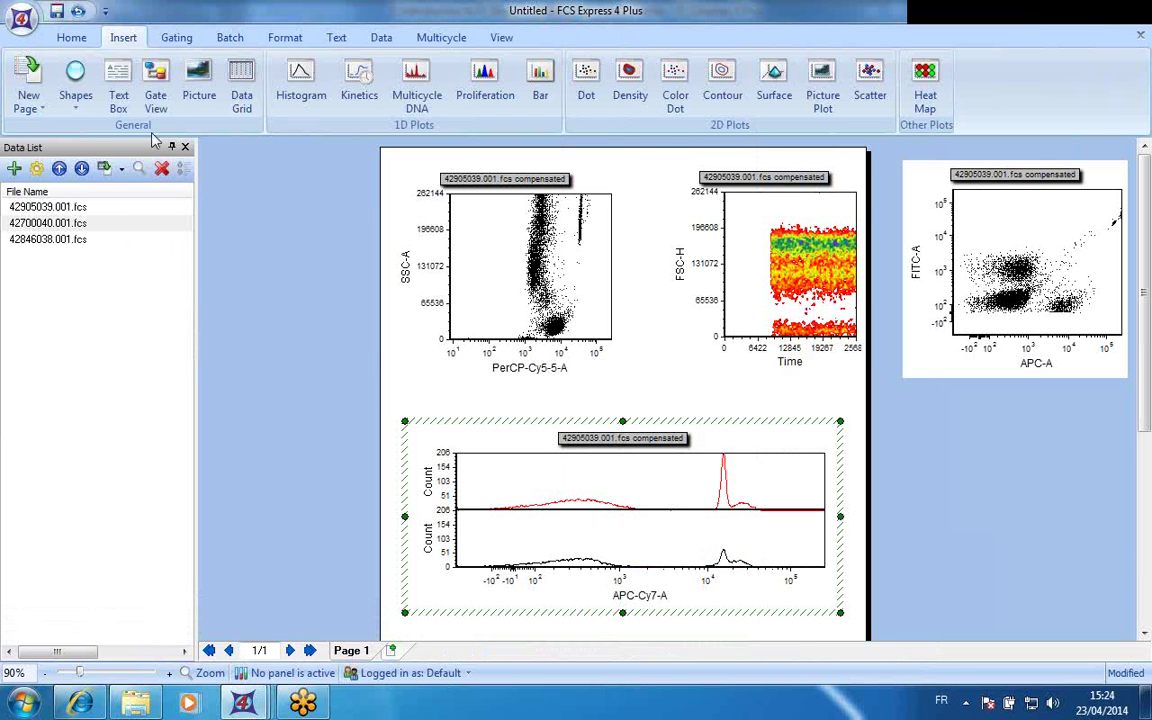
{"action": "left_click", "coordinate": [78, 12]}
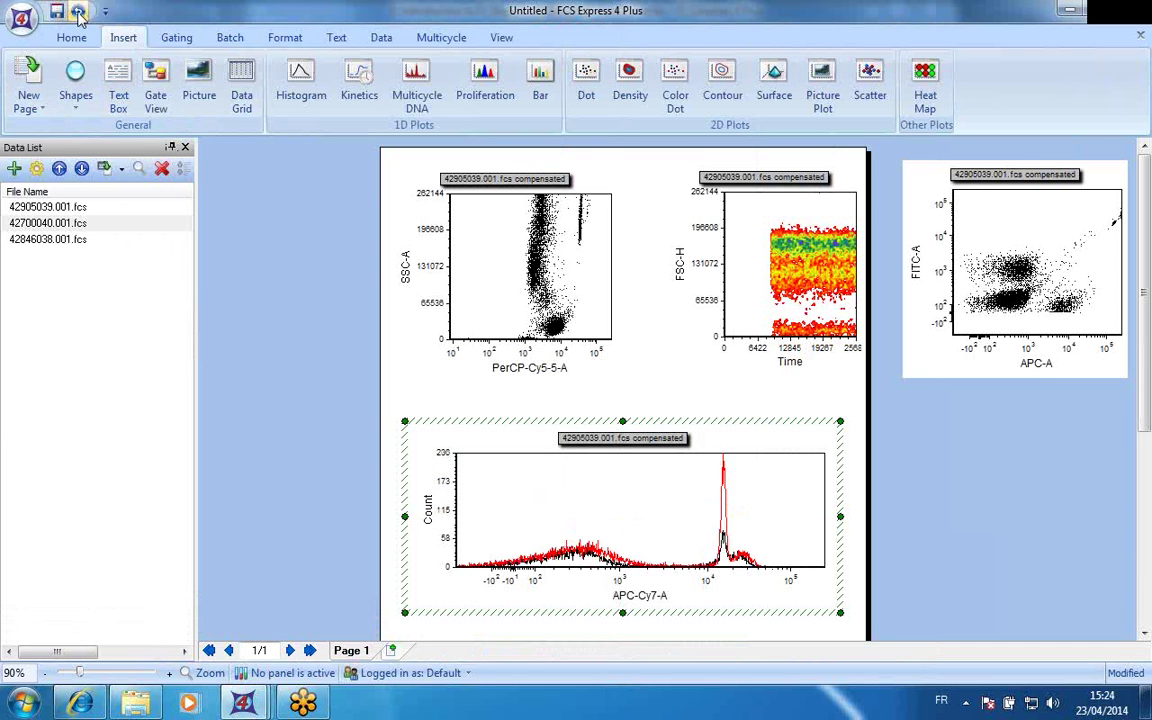
- Remove the APC-Cy7-A histogram, the FITC-A versus APC-A dot plot and the FSC-H versus Time density plot from the layout
{"action": "left_click", "coordinate": [161, 167]}
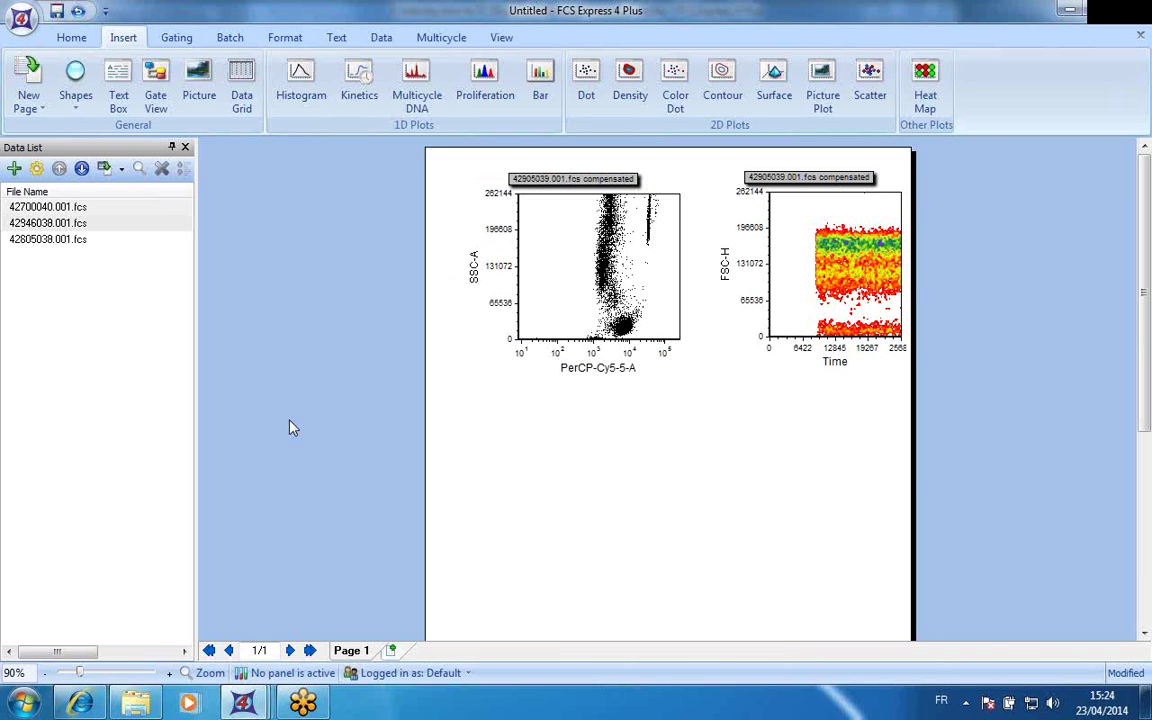
{"action": "left_click", "coordinate": [782, 330]}
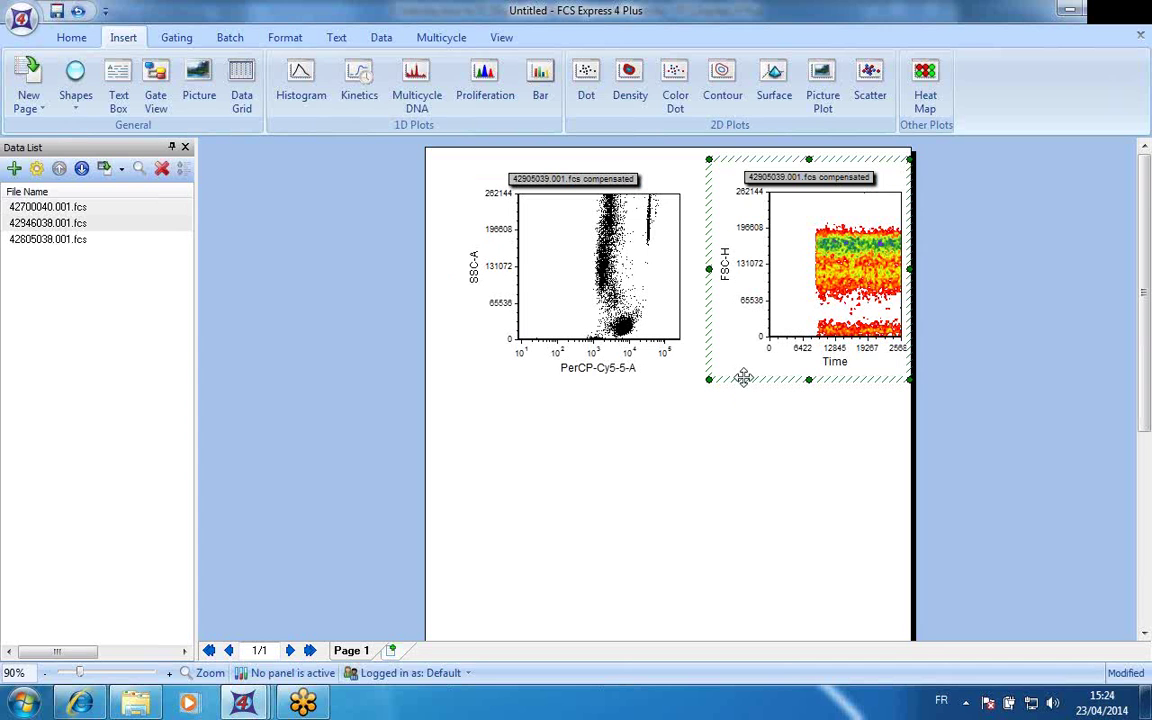
{"action": "key", "text": "Delete"}
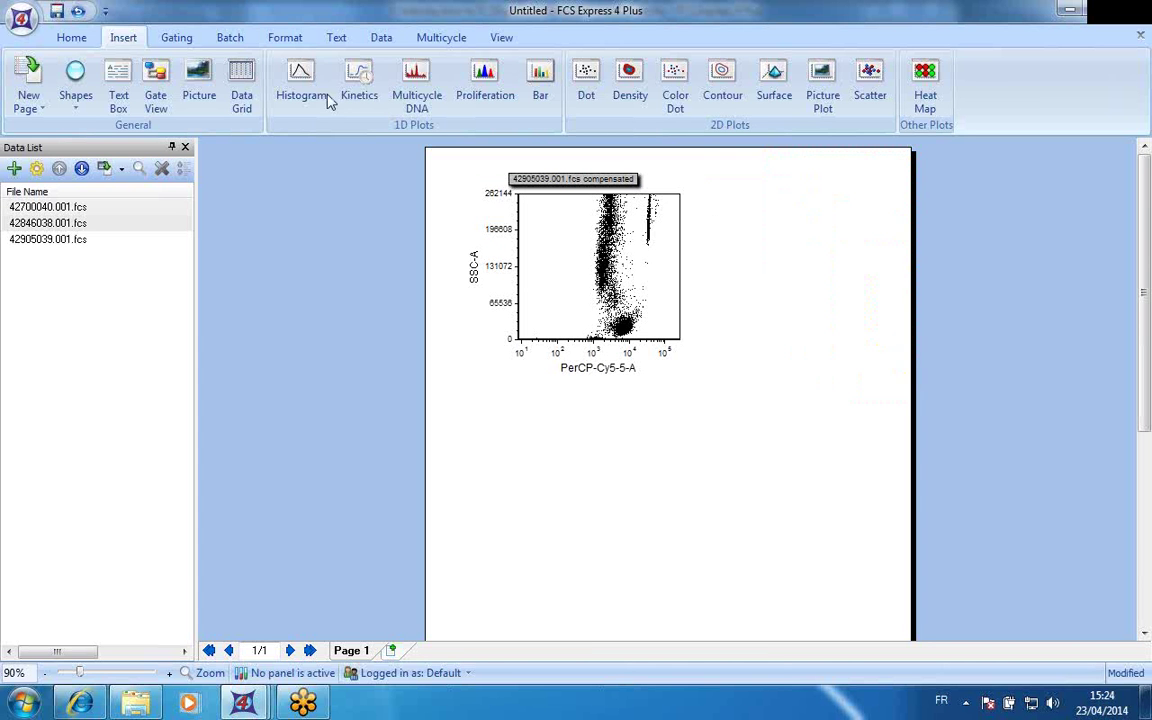
- Insert a wide histogram beneath the SSC-A versus PerCP-Cy5-5-A dot plot and set its X parameter to APC-Cy7-A
{"action": "left_click", "coordinate": [301, 95]}
{"action": "left_click_drag", "start_coordinate": [469, 397], "coordinate": [880, 576]}
{"action": "left_click", "coordinate": [682, 564]}
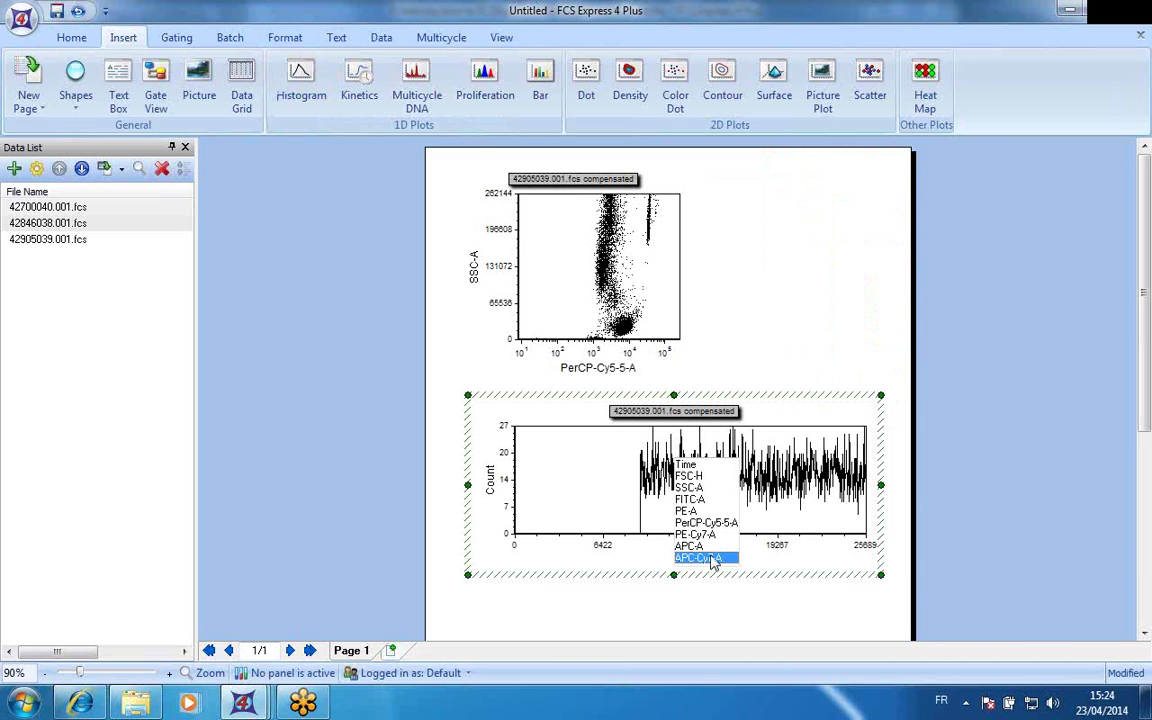
{"action": "left_click", "coordinate": [705, 558]}
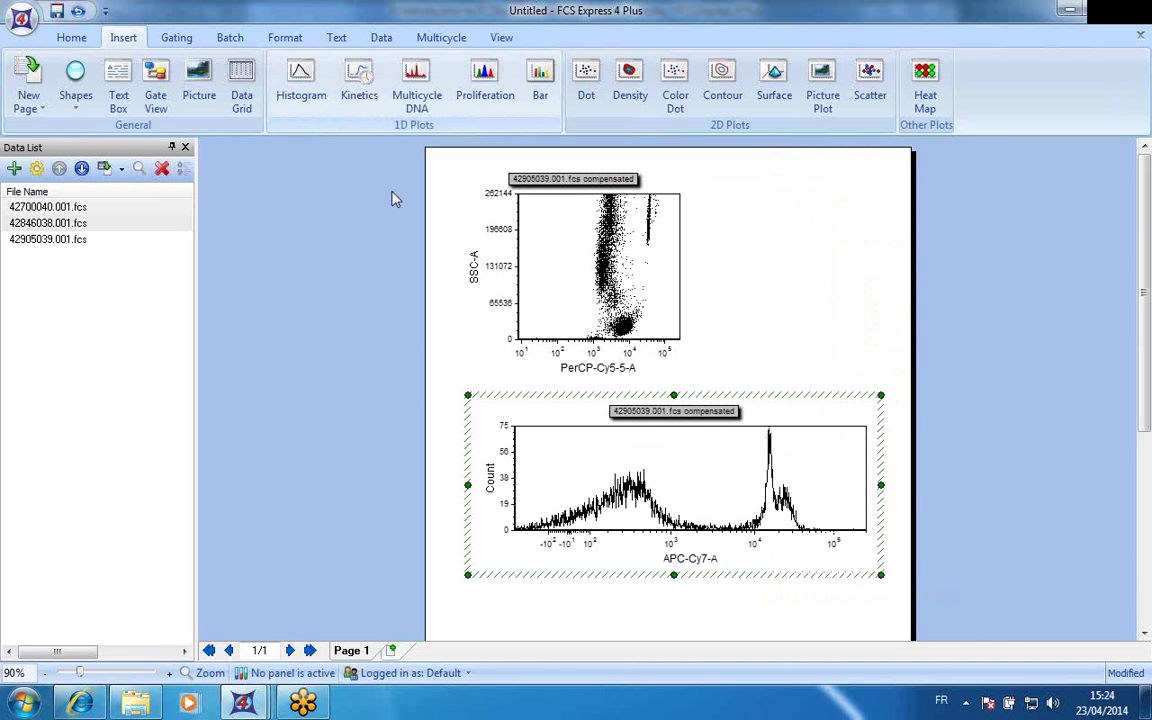
- Select both plots and change the data on all plots to 42700040.001.fcs
{"action": "left_click_drag", "start_coordinate": [391, 157], "coordinate": [908, 625]}
{"action": "left_click", "coordinate": [48, 206]}
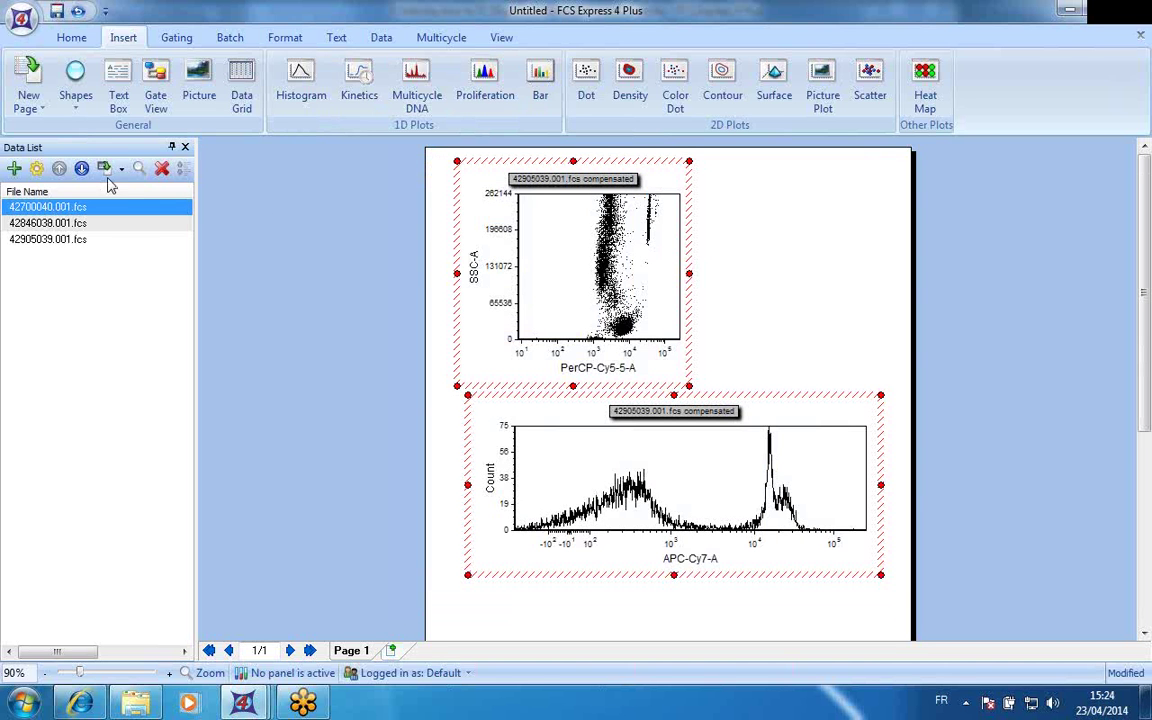
{"action": "left_click", "coordinate": [110, 174]}
{"action": "left_click", "coordinate": [134, 213]}
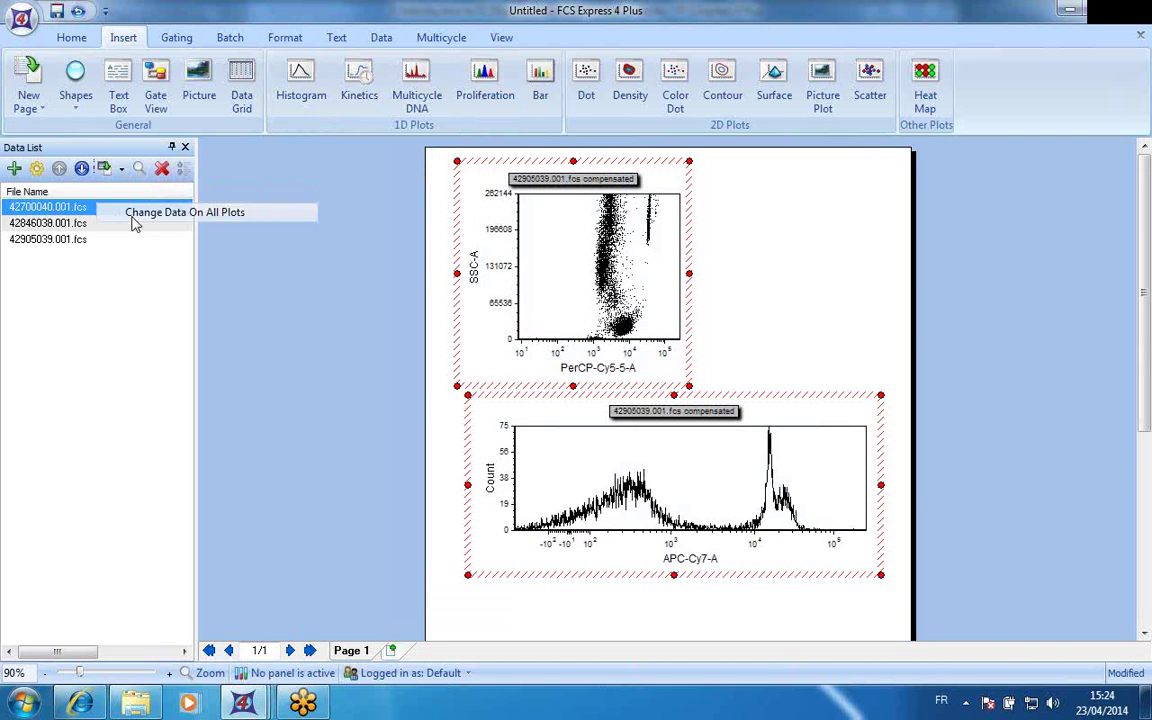
{"action": "left_click", "coordinate": [381, 467]}
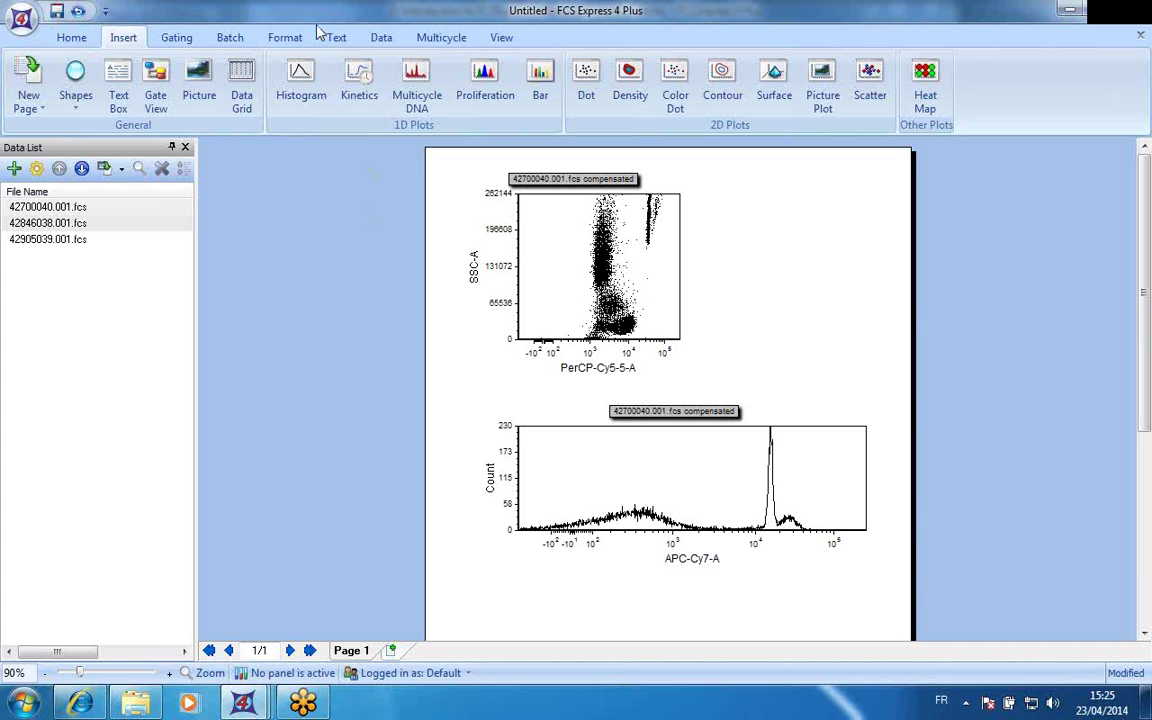
- Draw a rectangular gate around the low-SSC-A cluster in the dot plot, named lymphocytes, coloured red and including the events inside
{"action": "left_click", "coordinate": [178, 38]}
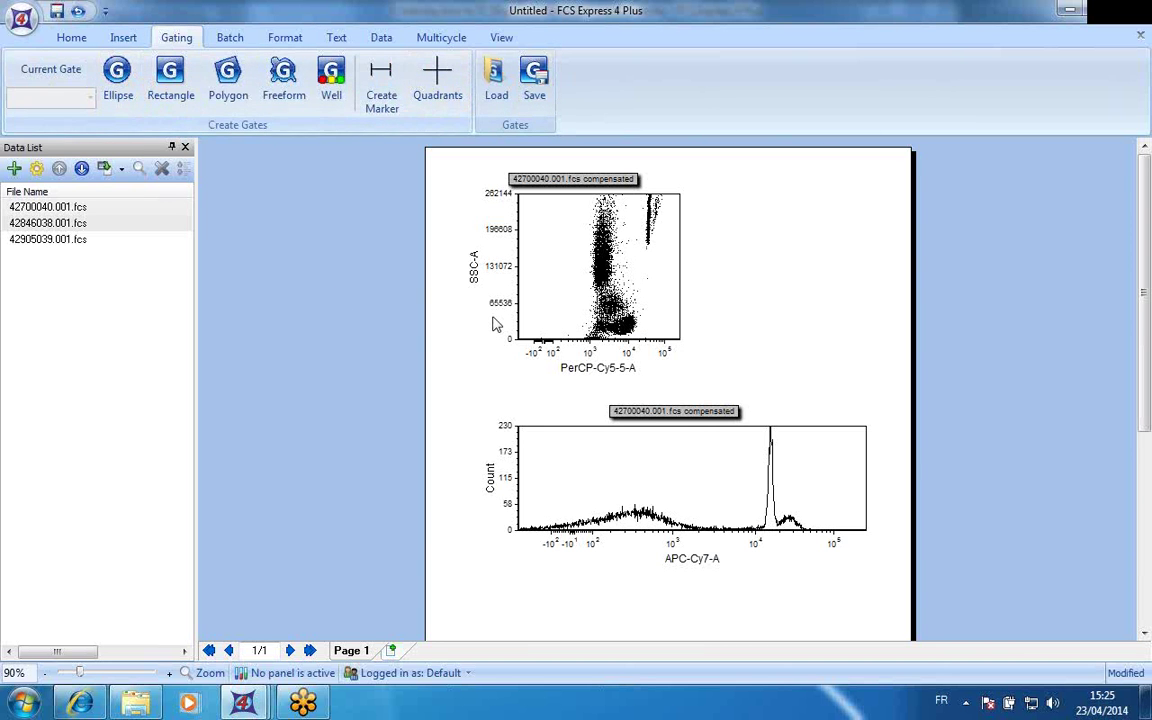
{"action": "left_click", "coordinate": [170, 88]}
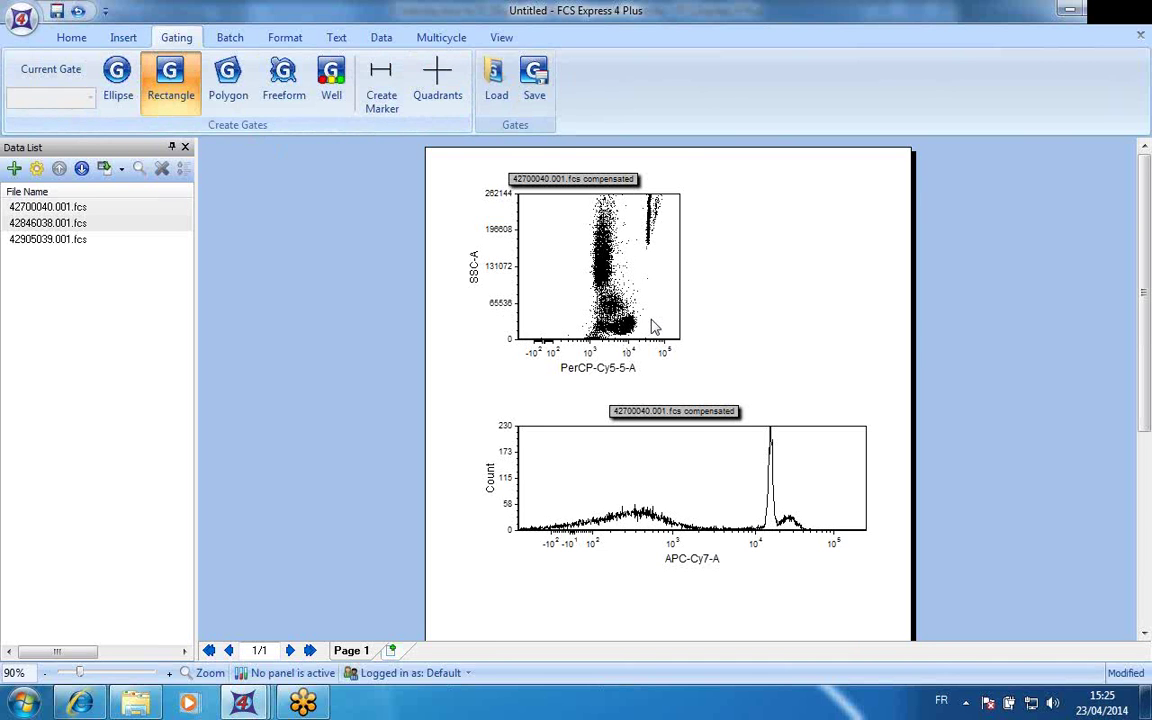
{"action": "left_click_drag", "start_coordinate": [652, 317], "coordinate": [608, 340]}
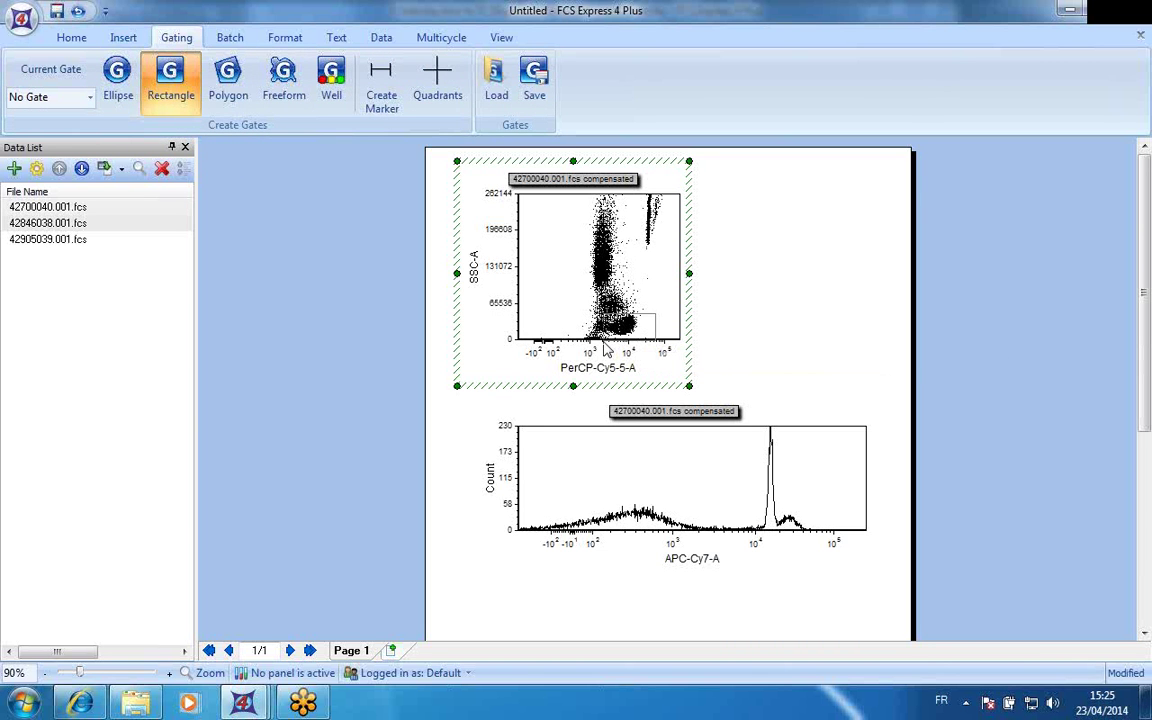
{"action": "left_click_drag", "start_coordinate": [537, 227], "coordinate": [254, 212]}
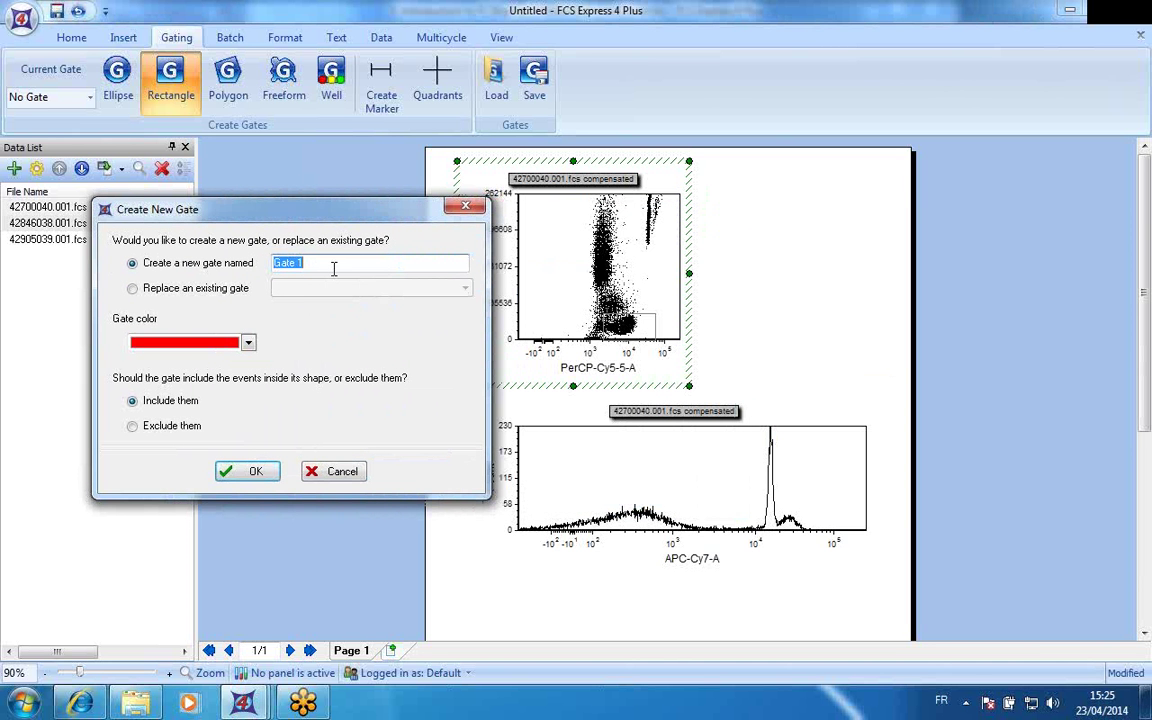
{"action": "type", "text": "lymphocytes"}
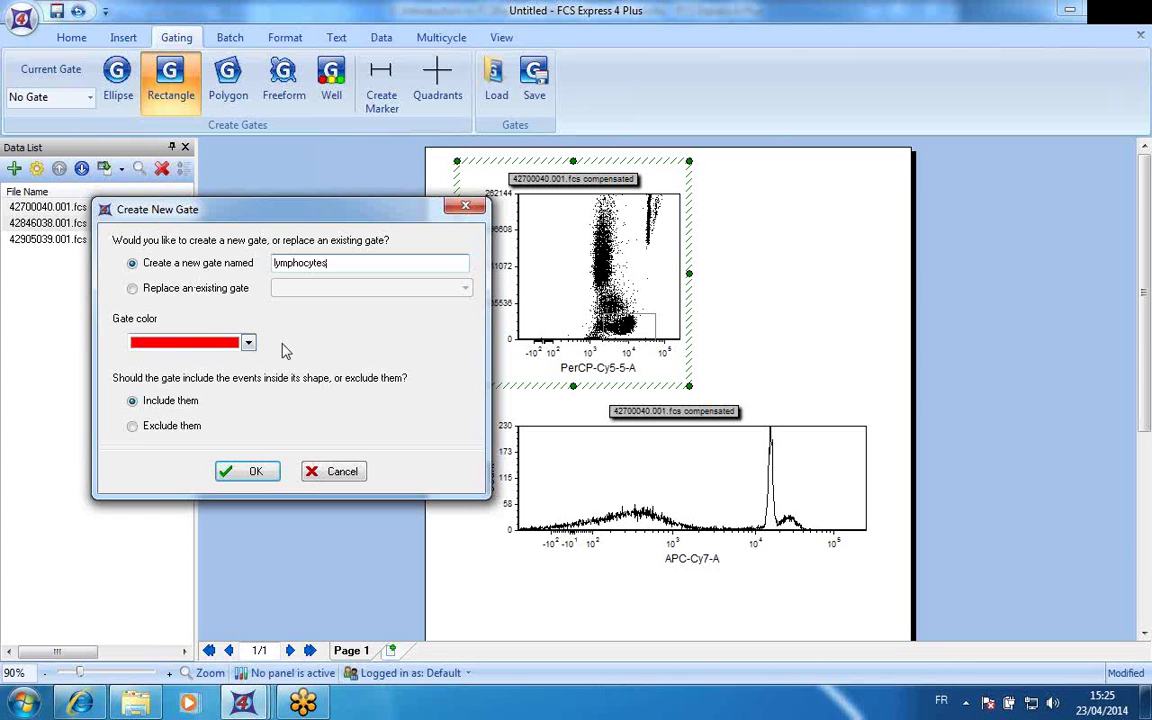
{"action": "left_click", "coordinate": [249, 342]}
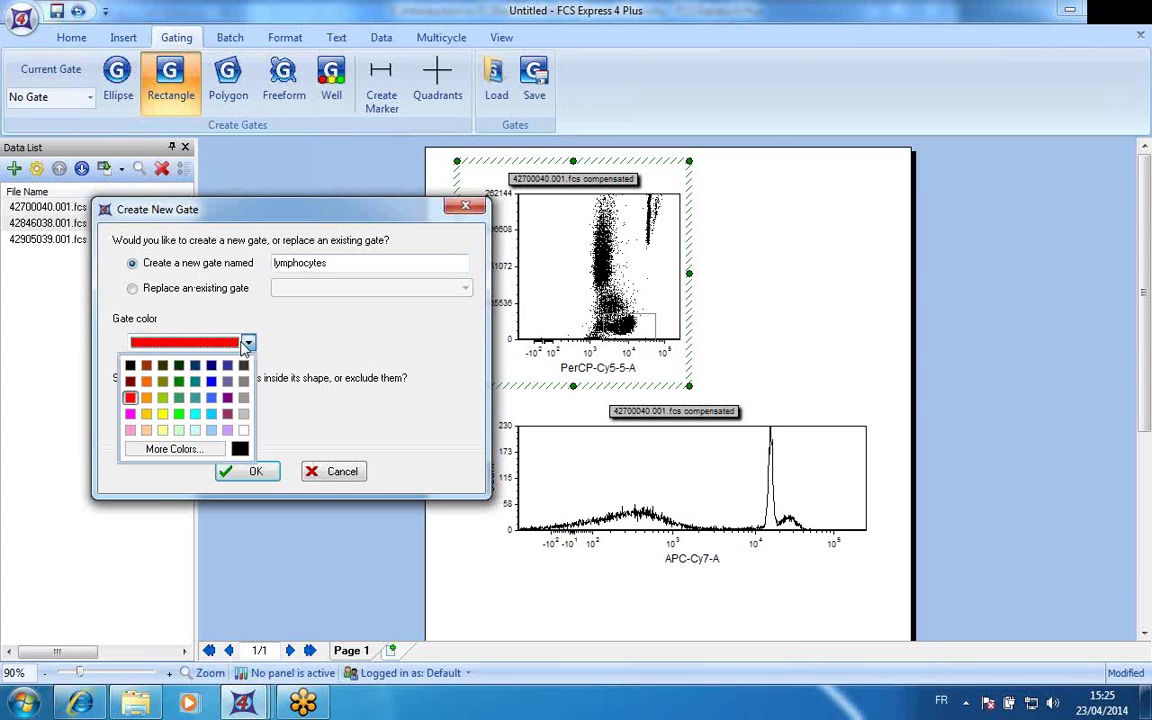
{"action": "left_click", "coordinate": [320, 354]}
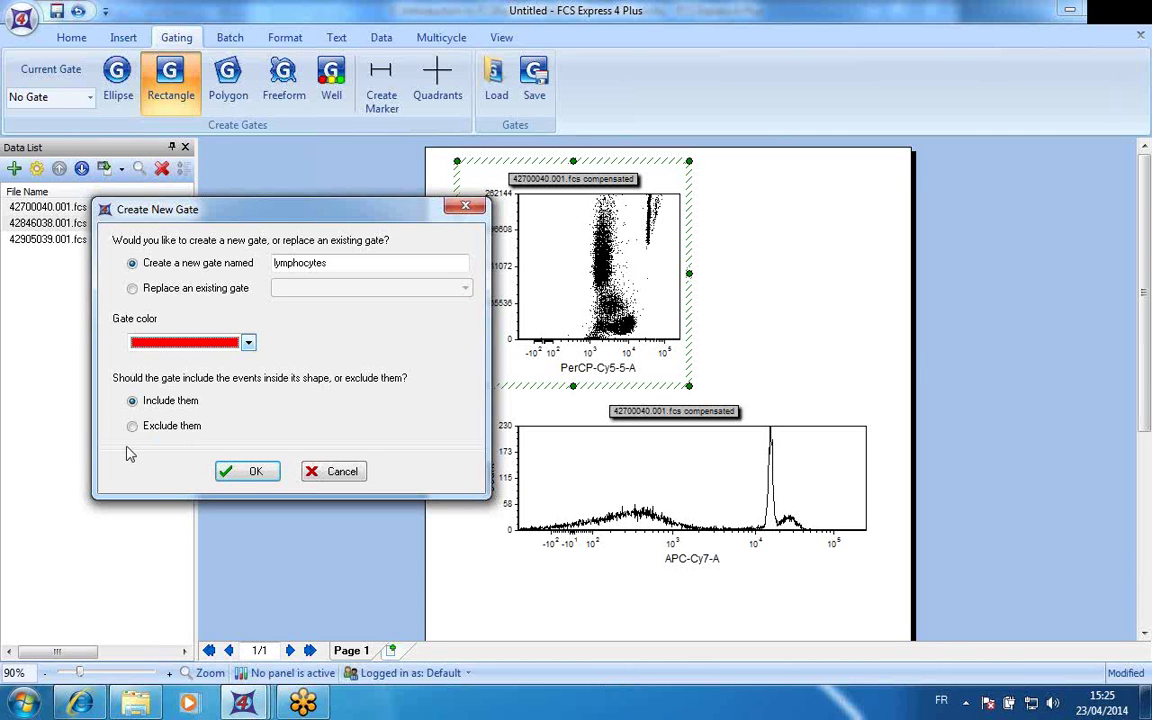
{"action": "left_click", "coordinate": [252, 472]}
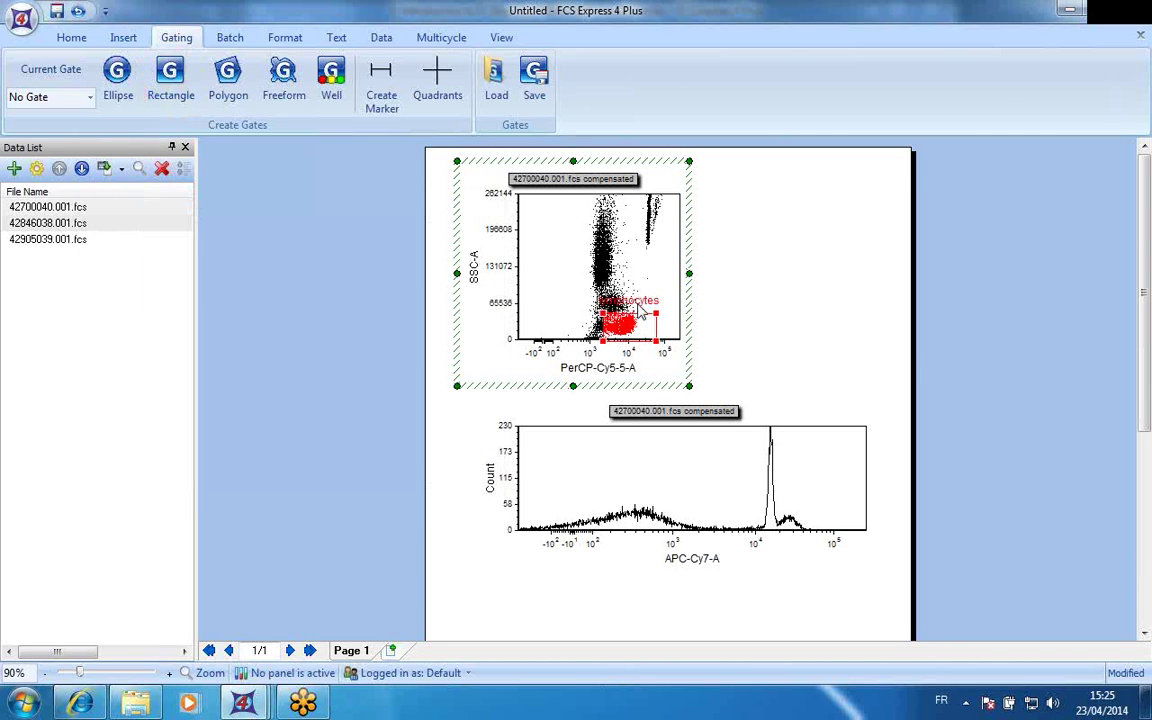
- Move the lymphocytes label to the left of its gate and resize the gate to fit the low-SSC-A cluster
{"action": "left_click_drag", "start_coordinate": [649, 292], "coordinate": [571, 310]}
{"action": "left_click", "coordinate": [630, 333]}
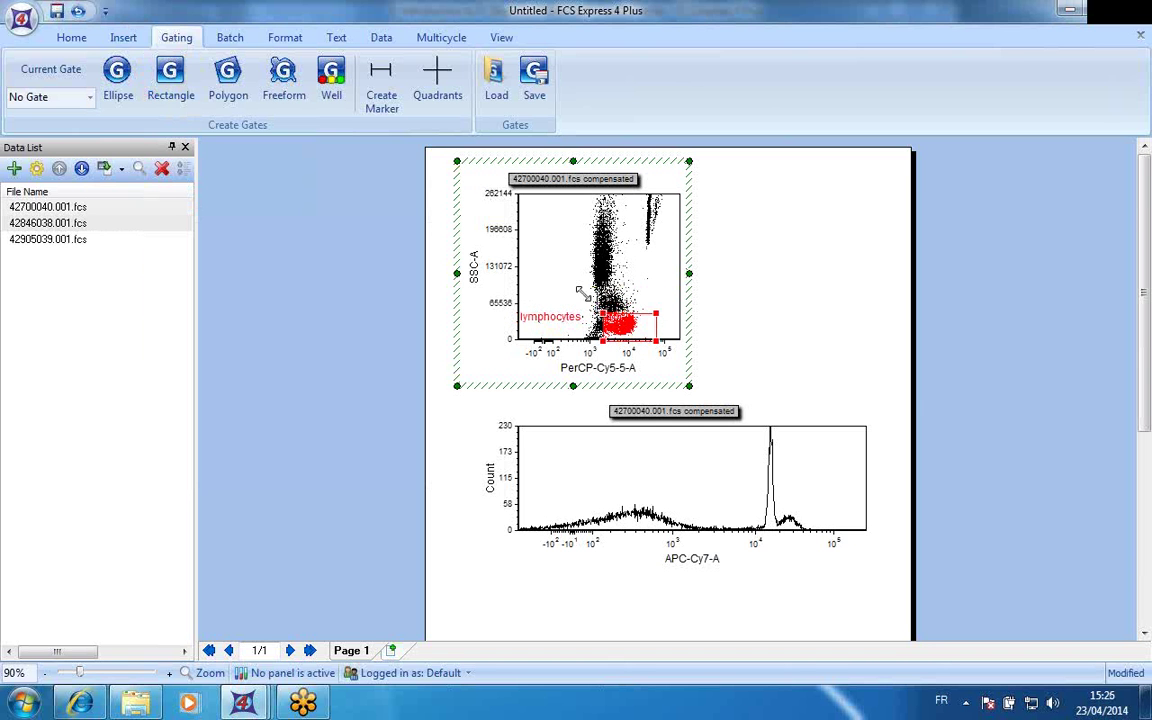
{"action": "left_click_drag", "start_coordinate": [603, 314], "coordinate": [582, 293]}
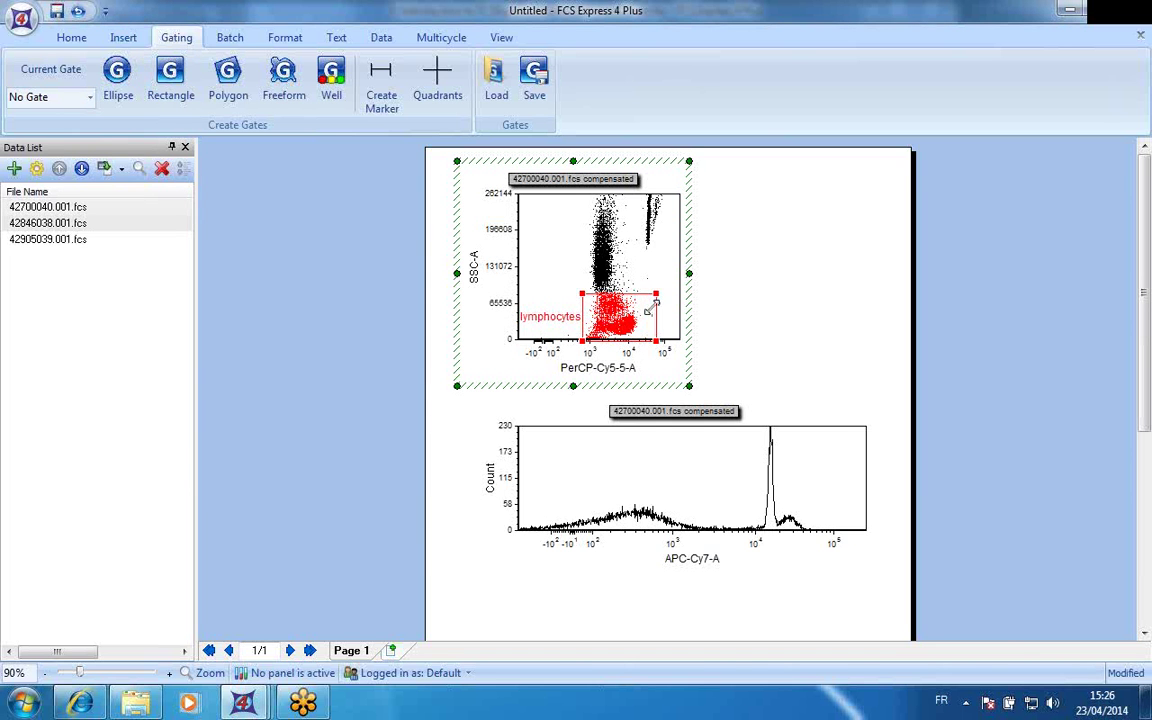
{"action": "left_click_drag", "start_coordinate": [656, 293], "coordinate": [615, 327]}
{"action": "key", "text": "Right"}
{"action": "key", "text": "Right"}
{"action": "key", "text": "Right"}
{"action": "key", "text": "Right"}
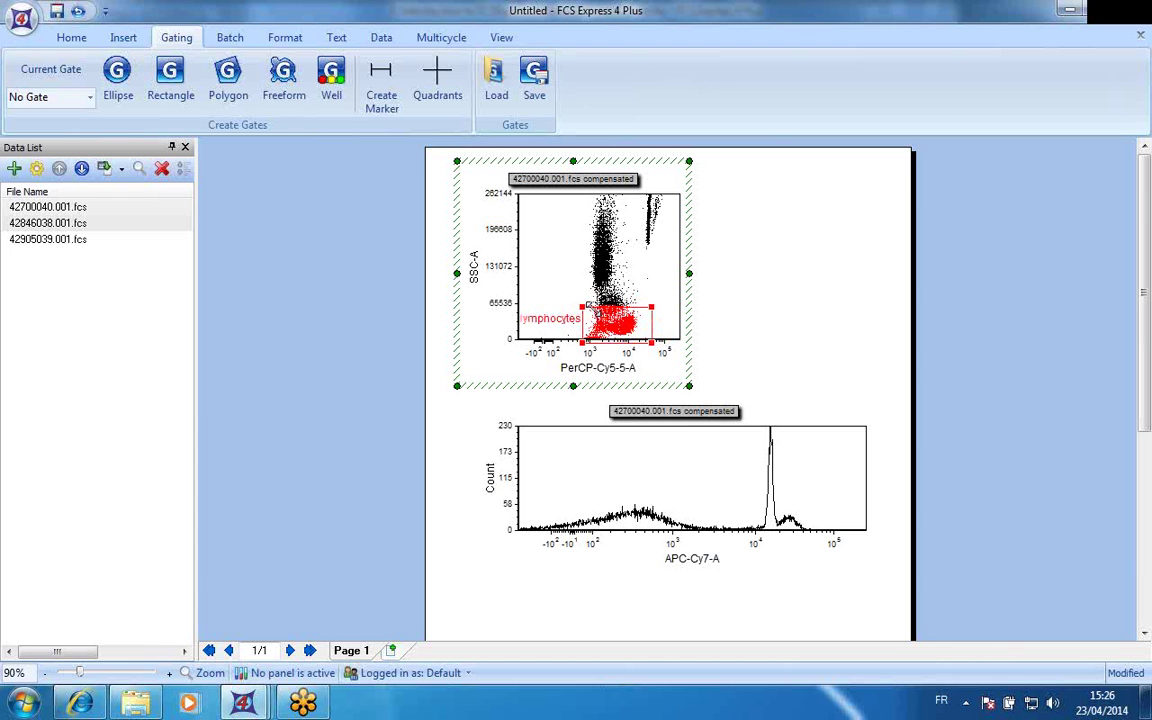
{"action": "left_click_drag", "start_coordinate": [582, 307], "coordinate": [594, 311]}
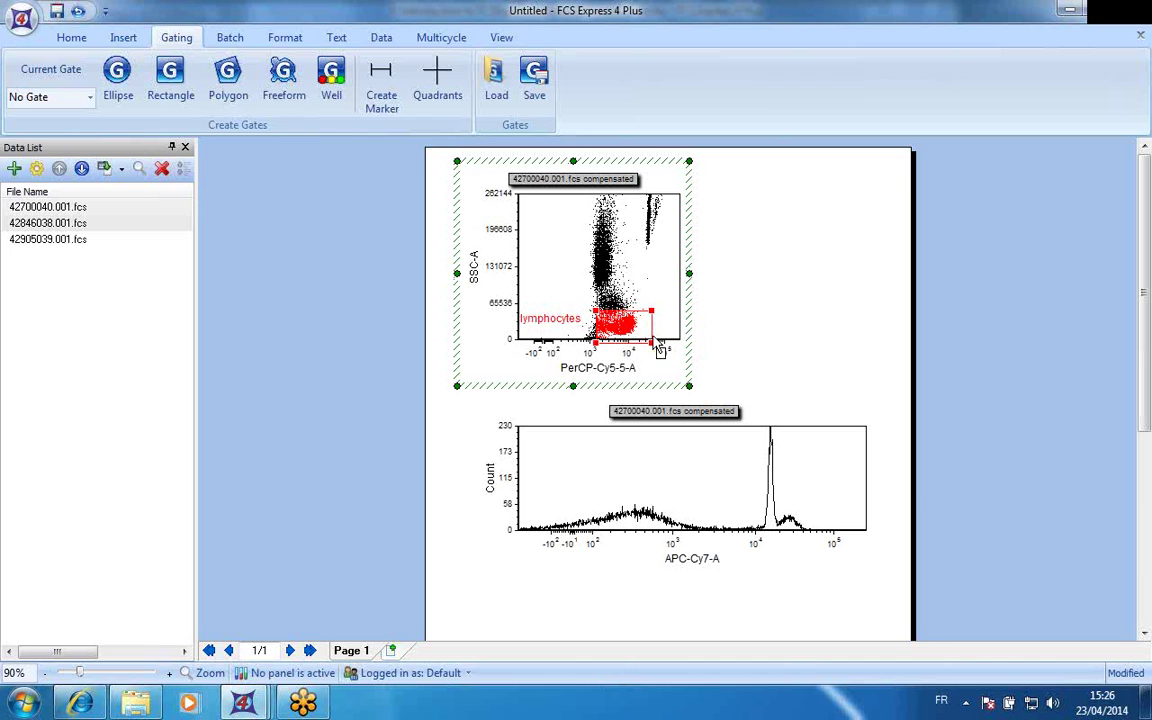
- Create a lymphocytes-gated dot plot beside the original, with PE-A on the X axis and FITC-A on the Y axis
{"action": "left_click_drag", "start_coordinate": [628, 325], "coordinate": [738, 172]}
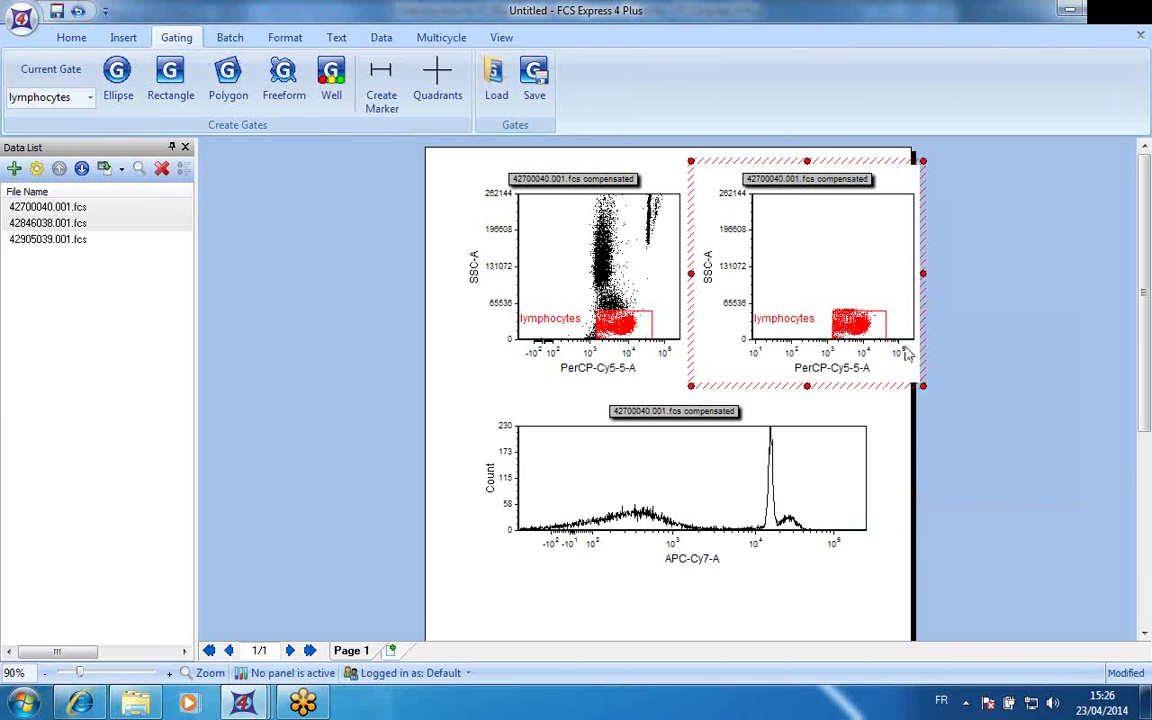
{"action": "left_click", "coordinate": [852, 368]}
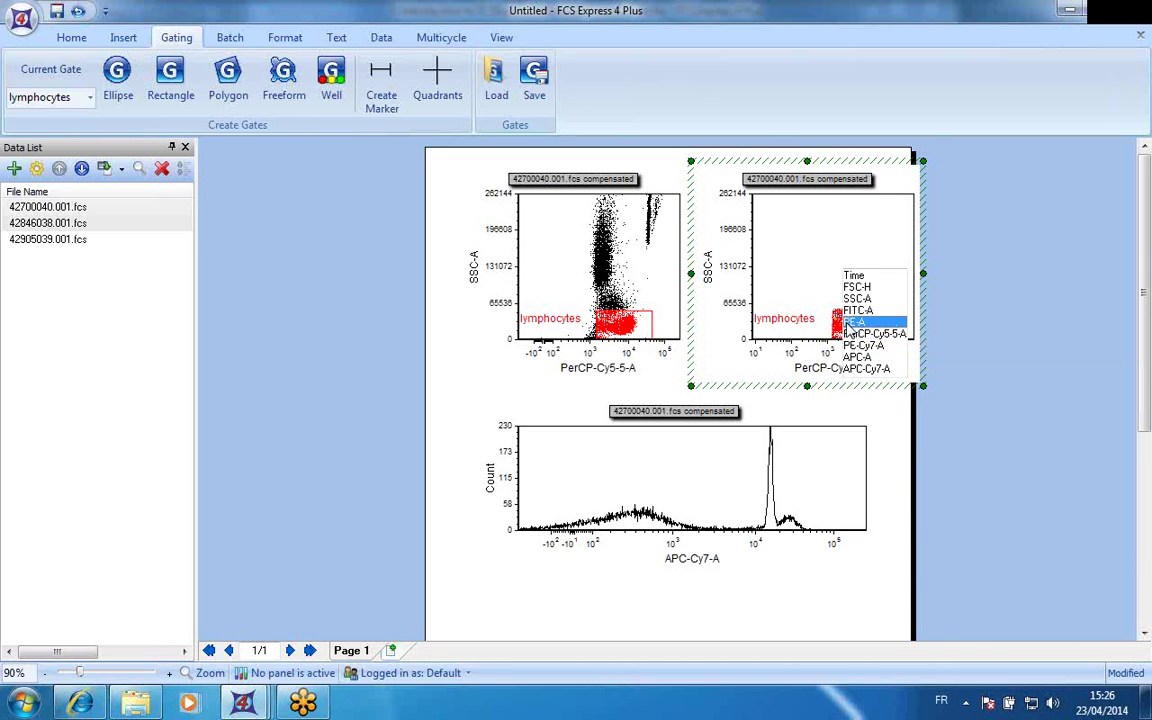
{"action": "left_click", "coordinate": [849, 322]}
{"action": "left_click", "coordinate": [709, 268]}
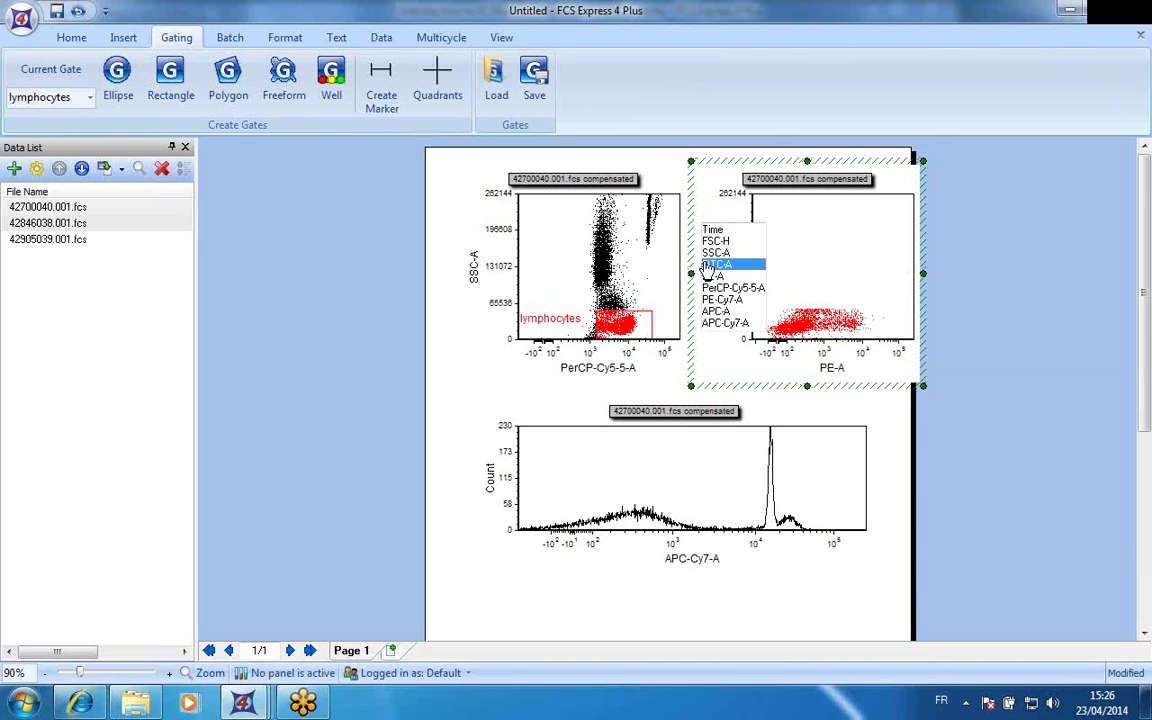
{"action": "left_click", "coordinate": [709, 266]}
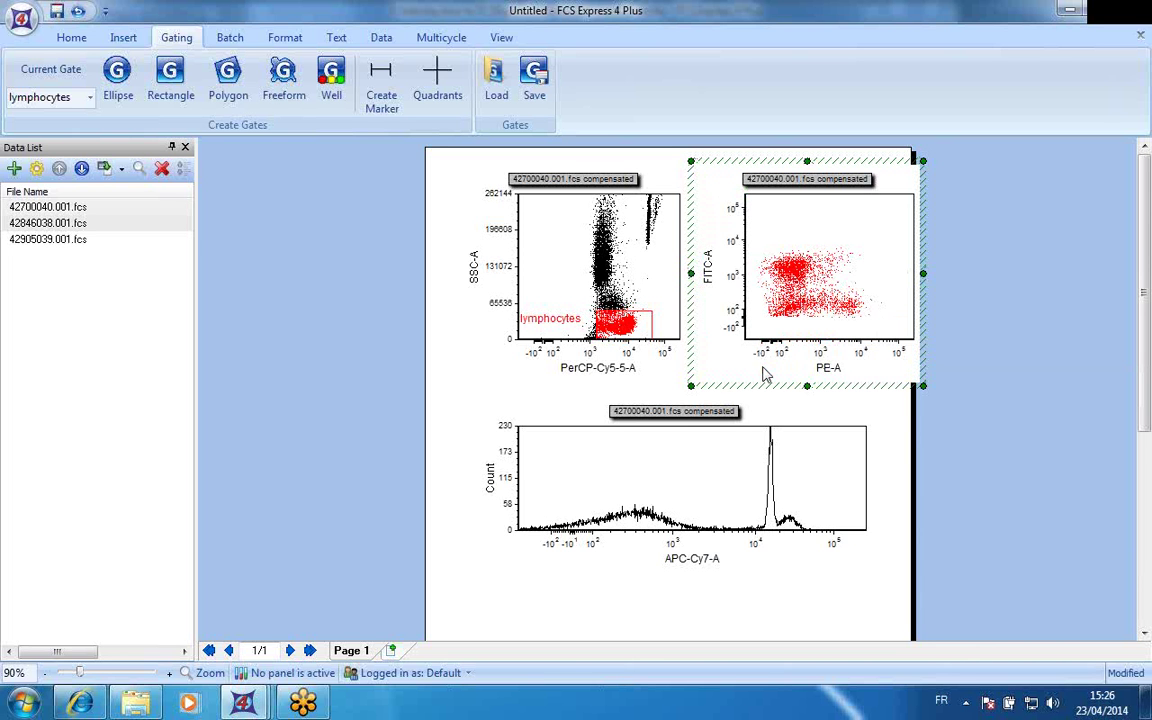
- Draw a green elliptical gate named Région A around the low-FITC-A, low-PE-A cluster, including inside events, and move its label to the gate's lower edge
{"action": "left_click", "coordinate": [117, 82]}
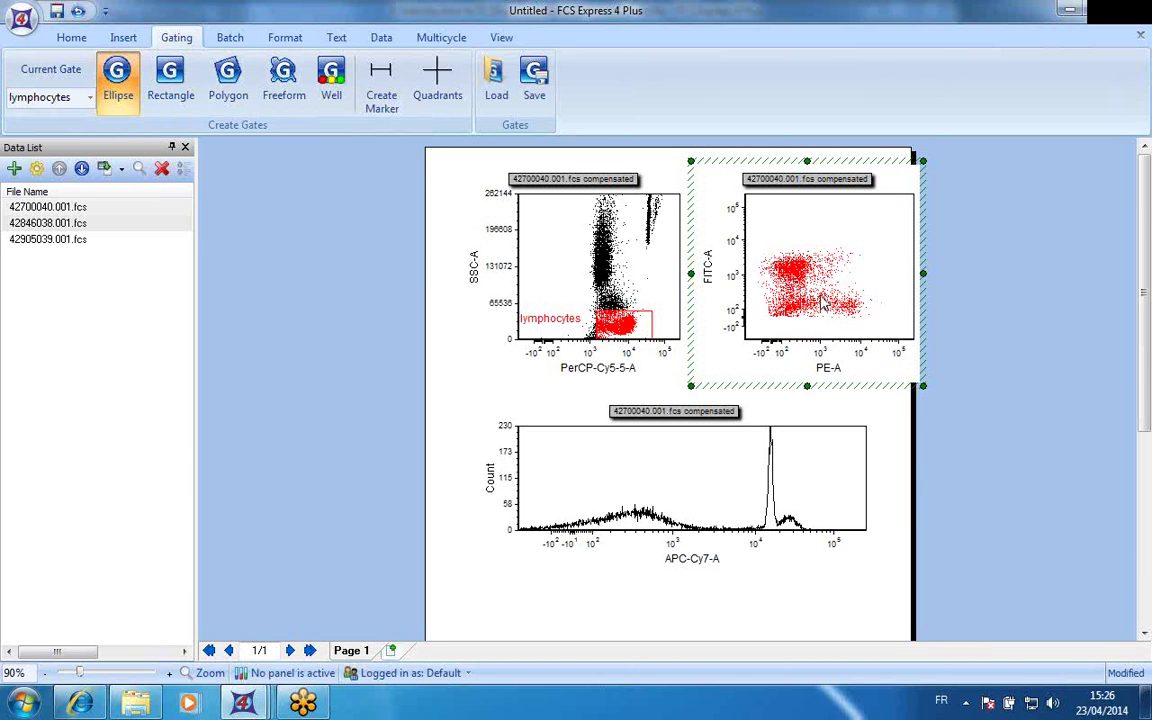
{"action": "left_click", "coordinate": [758, 334]}
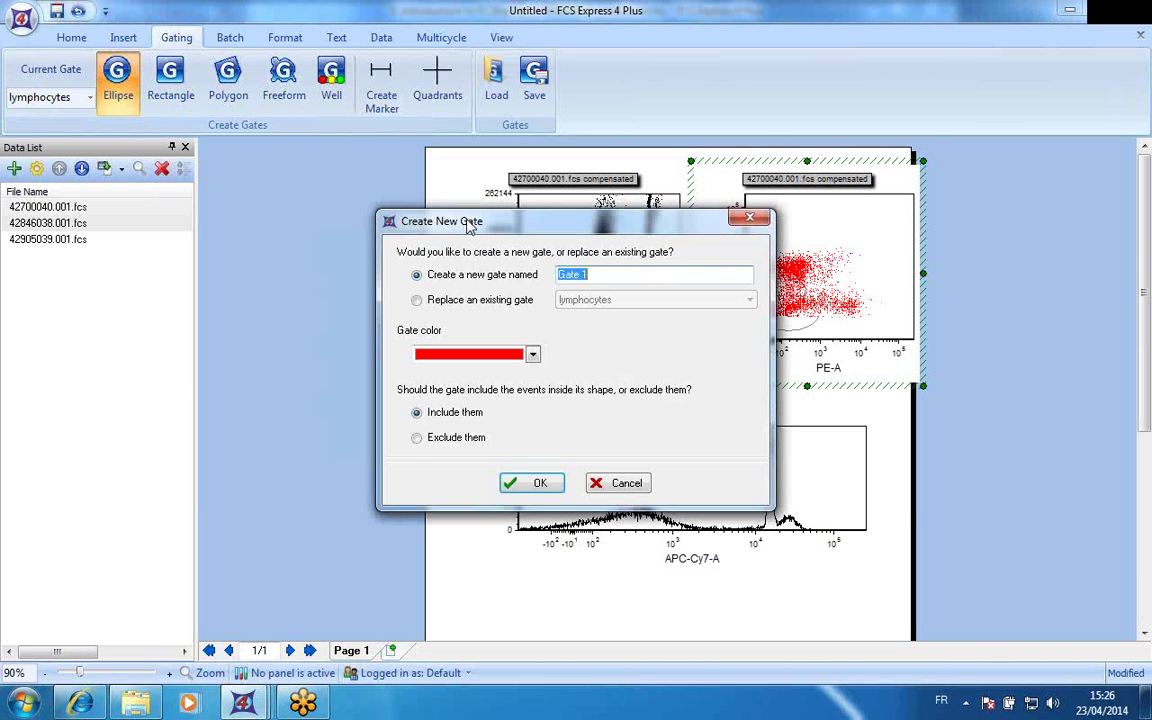
{"action": "type", "text": "Région"}
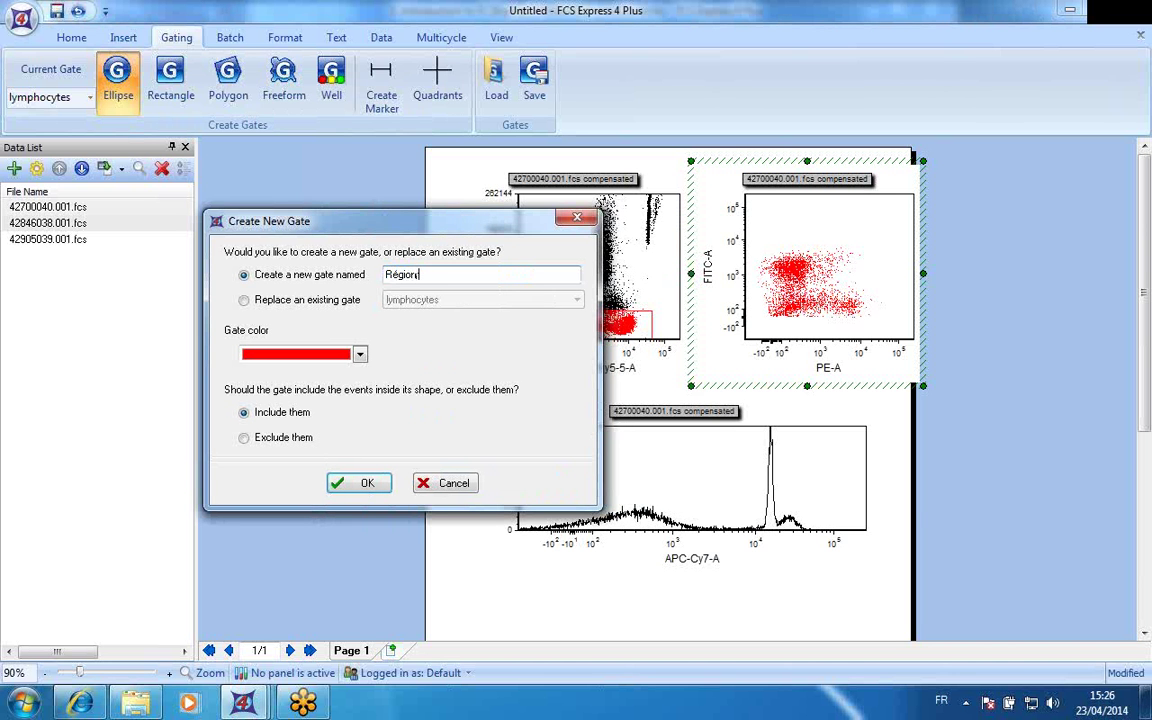
{"action": "type", "text": " A"}
{"action": "left_click", "coordinate": [360, 354]}
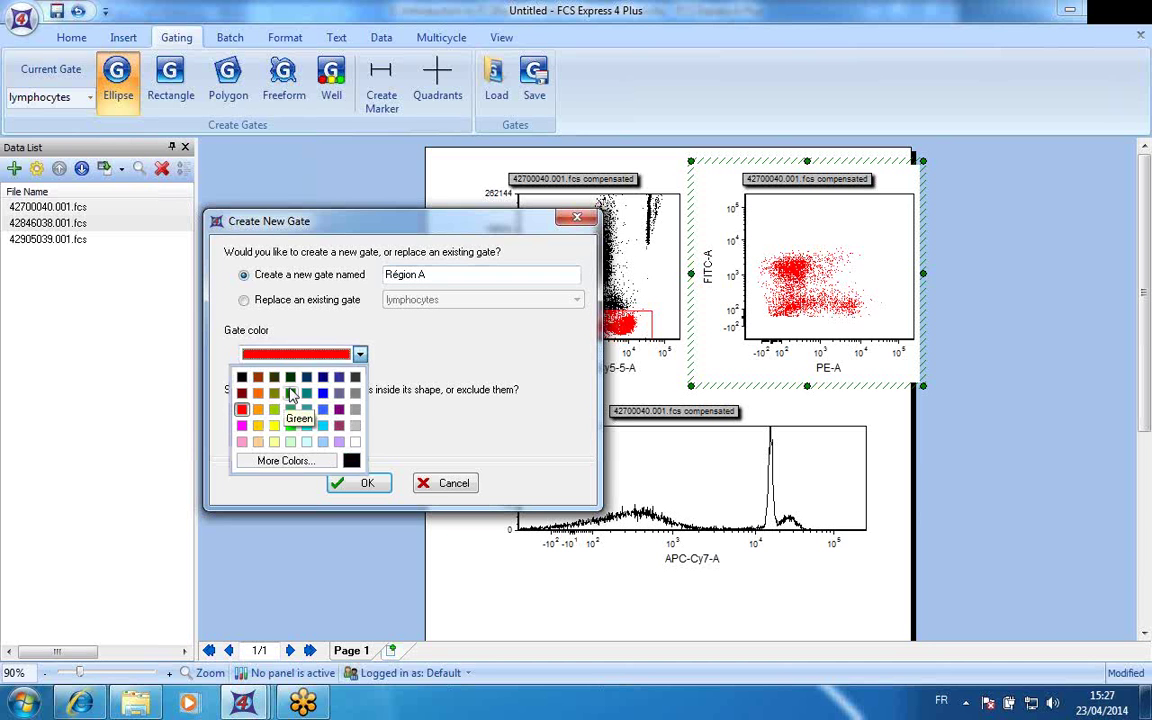
{"action": "left_click", "coordinate": [290, 394]}
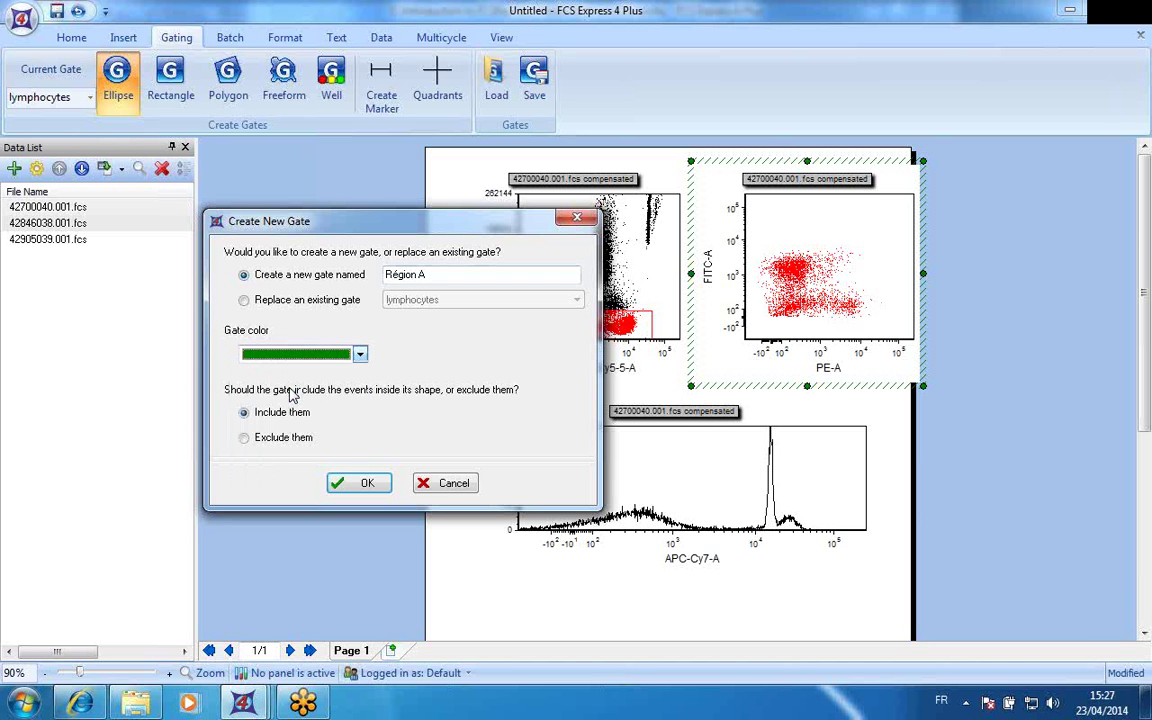
{"action": "left_click", "coordinate": [362, 484]}
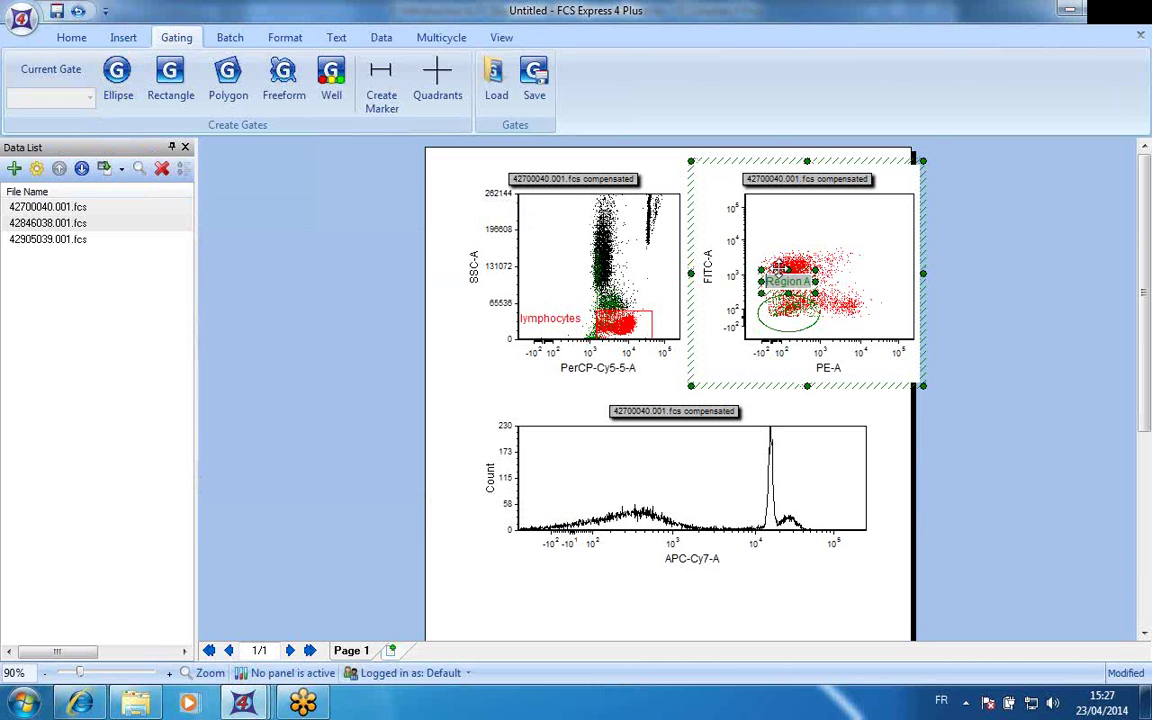
{"action": "left_click_drag", "start_coordinate": [778, 268], "coordinate": [774, 326]}
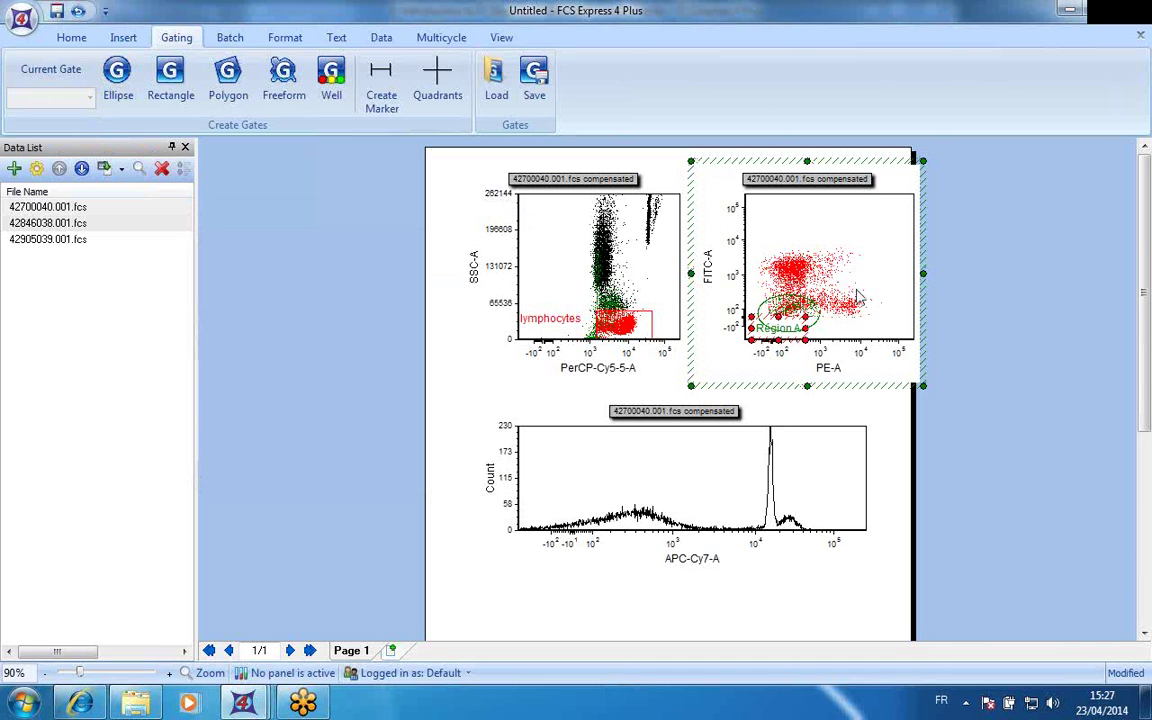
- Draw a blue polygon gate named Région B around the high-FITC-A cluster in the PE-A vs FITC-A plot, including the events inside
{"action": "left_click", "coordinate": [230, 78]}
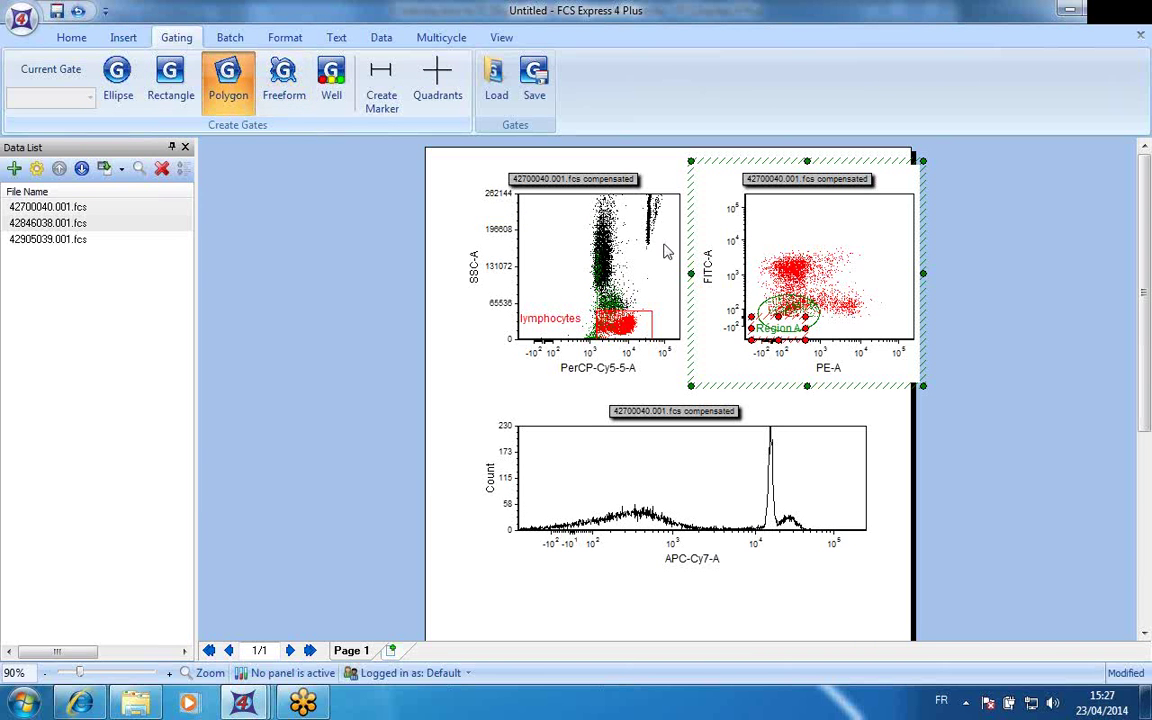
{"action": "left_click", "coordinate": [754, 279]}
{"action": "left_click", "coordinate": [774, 288]}
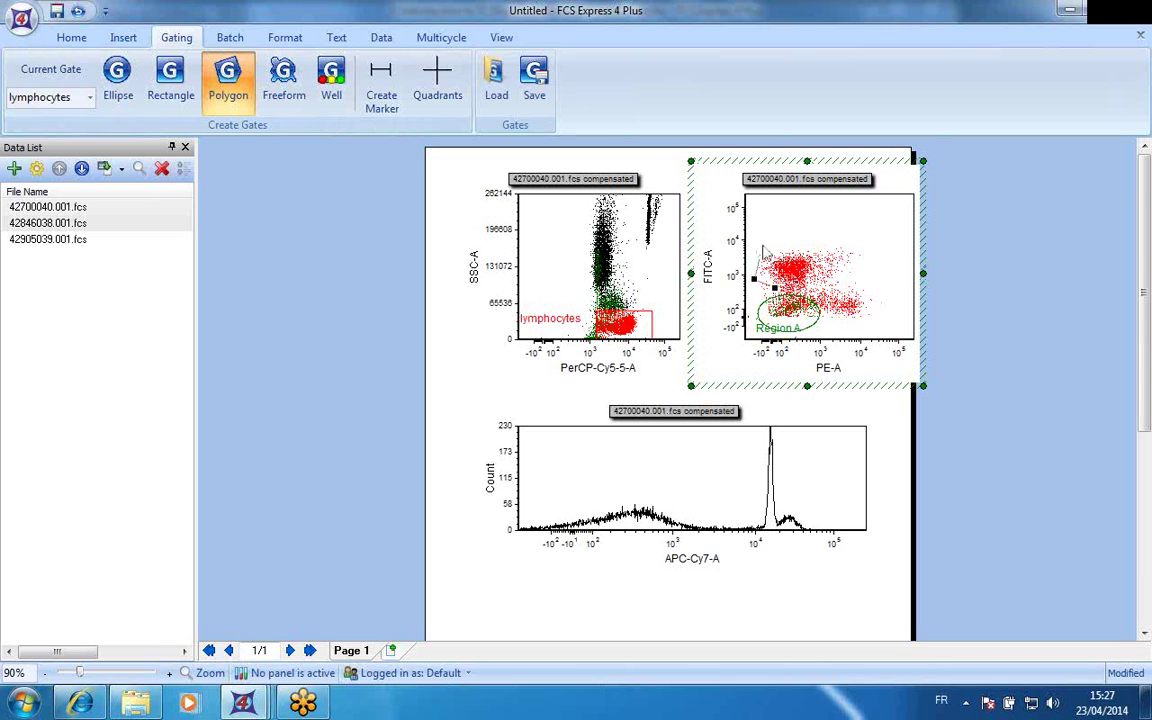
{"action": "left_click", "coordinate": [762, 245]}
{"action": "left_click", "coordinate": [796, 240]}
{"action": "left_click", "coordinate": [825, 255]}
{"action": "double_click", "coordinate": [776, 291]}
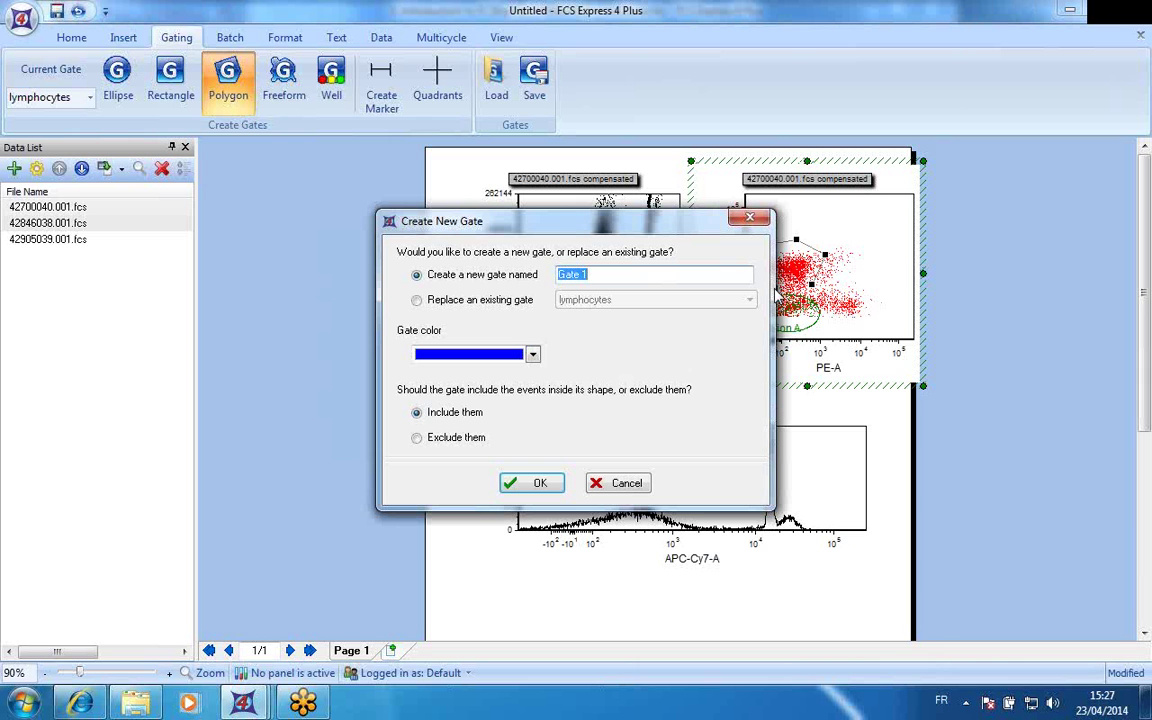
{"action": "type", "text": "Re"}
{"action": "type", "text": "gion"}
{"action": "type", "text": " B"}
{"action": "left_click", "coordinate": [540, 484]}
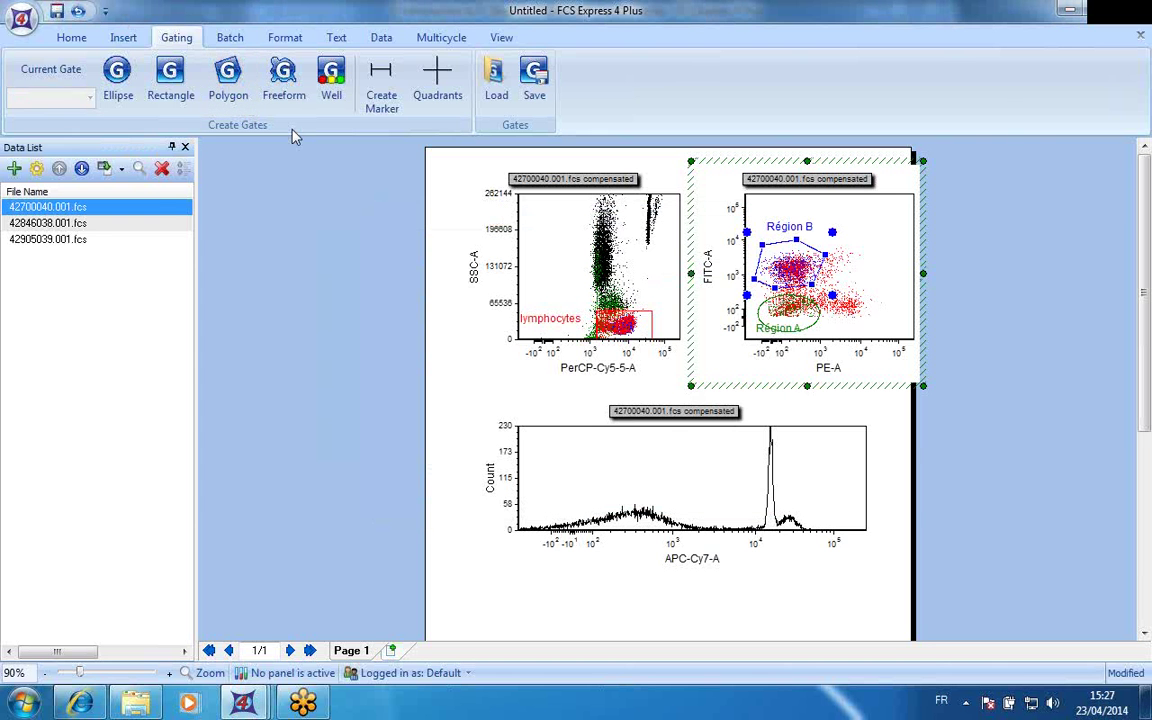
- Draw a purple freeform gate named Région C around the high-PE-A cluster, including inside events, and shift its label clear of Région B
{"action": "left_click", "coordinate": [286, 76]}
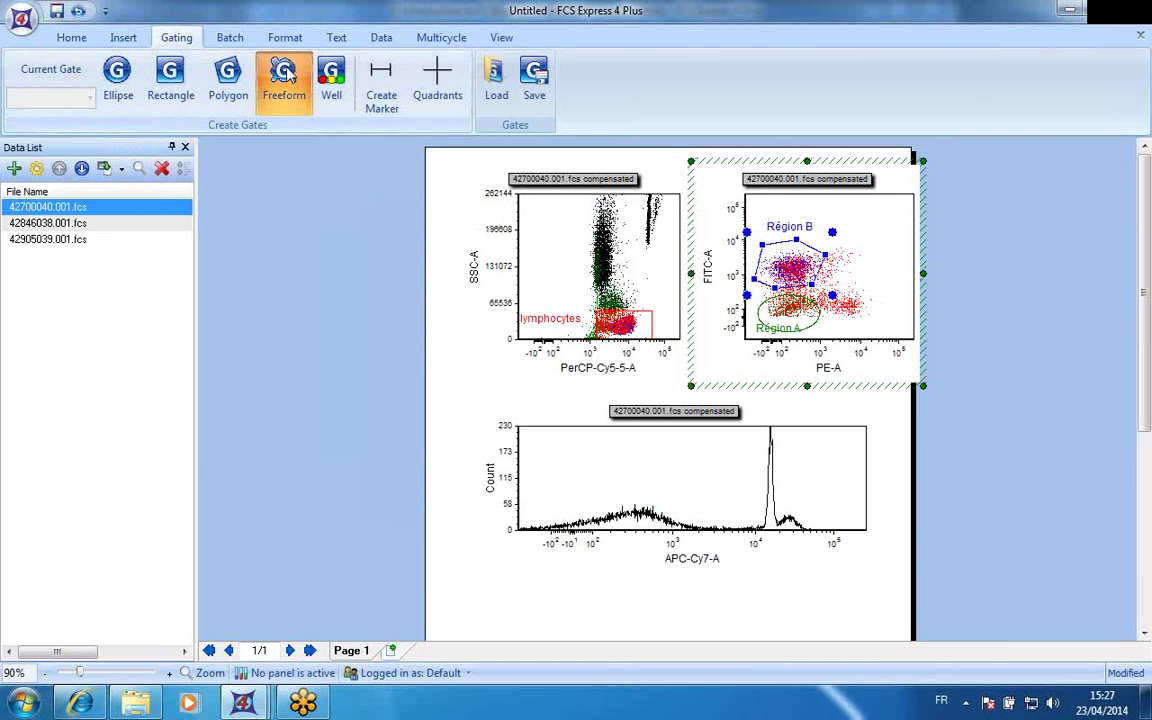
{"action": "left_click", "coordinate": [876, 322]}
{"action": "left_click_drag", "start_coordinate": [876, 322], "coordinate": [870, 287]}
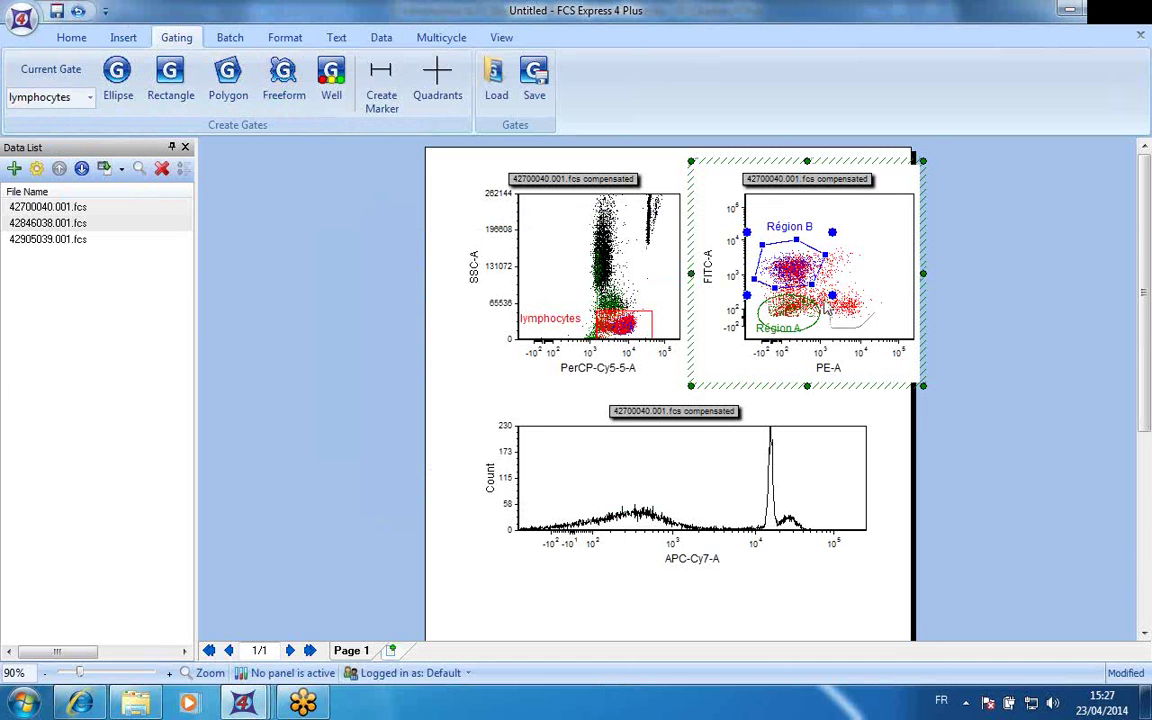
{"action": "left_click", "coordinate": [876, 316]}
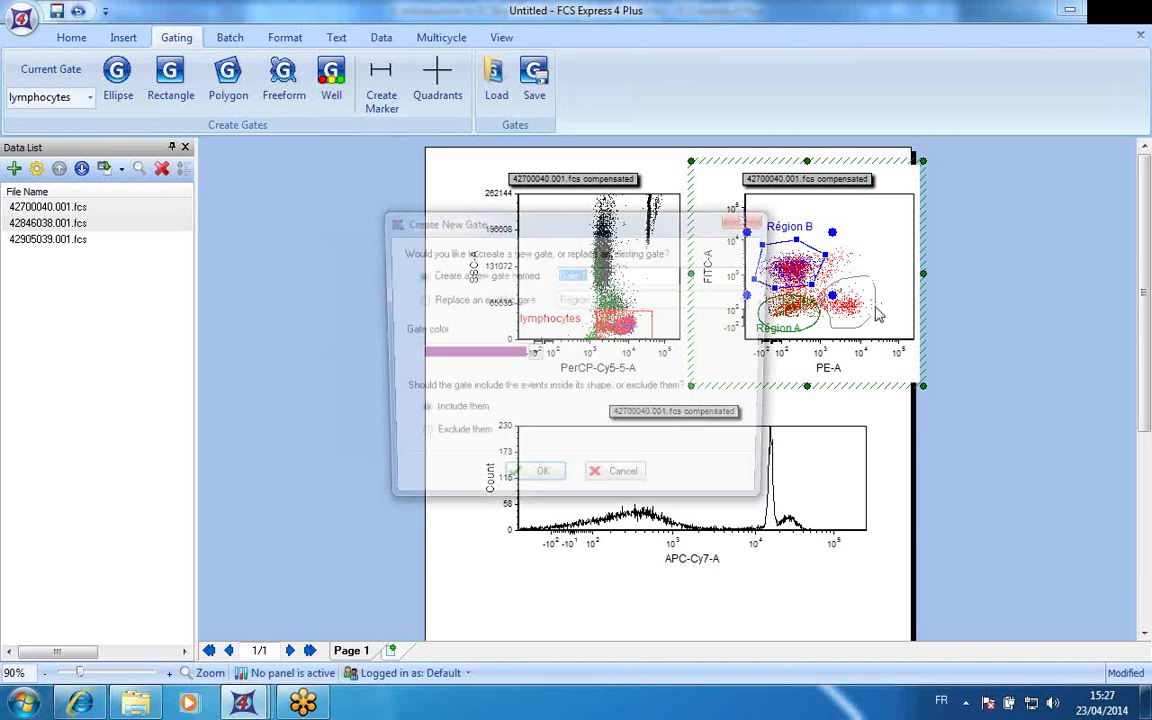
{"action": "type", "text": "Region"}
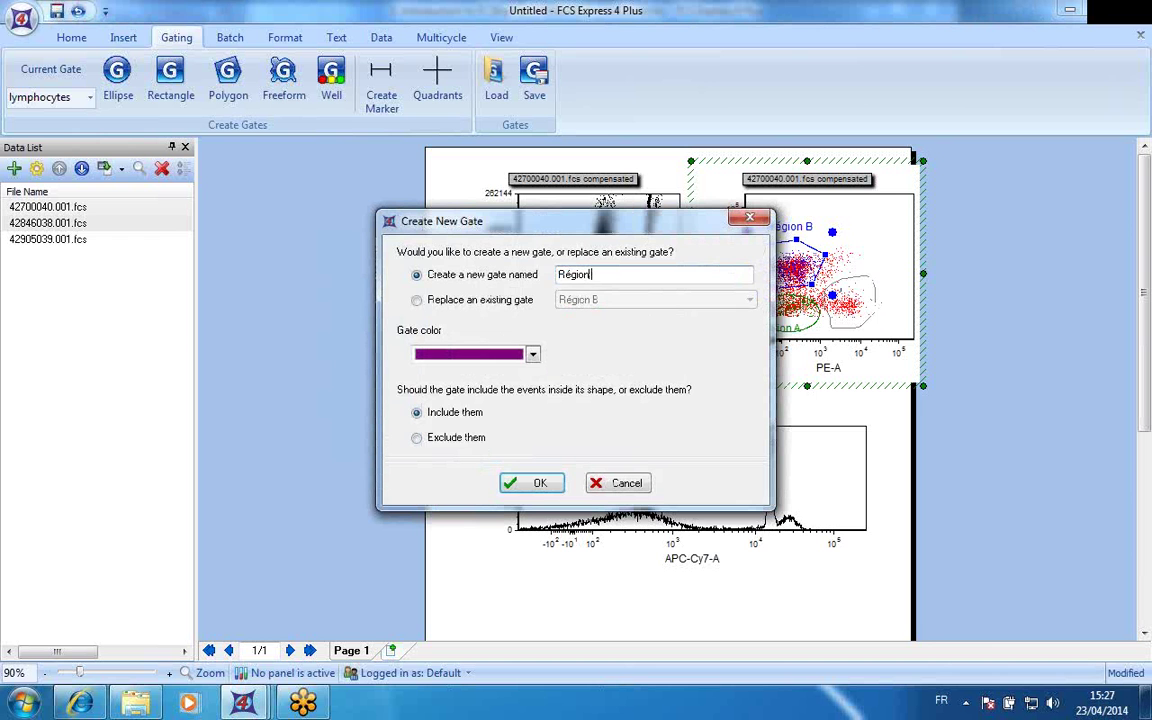
{"action": "type", "text": " C"}
{"action": "left_click", "coordinate": [533, 486]}
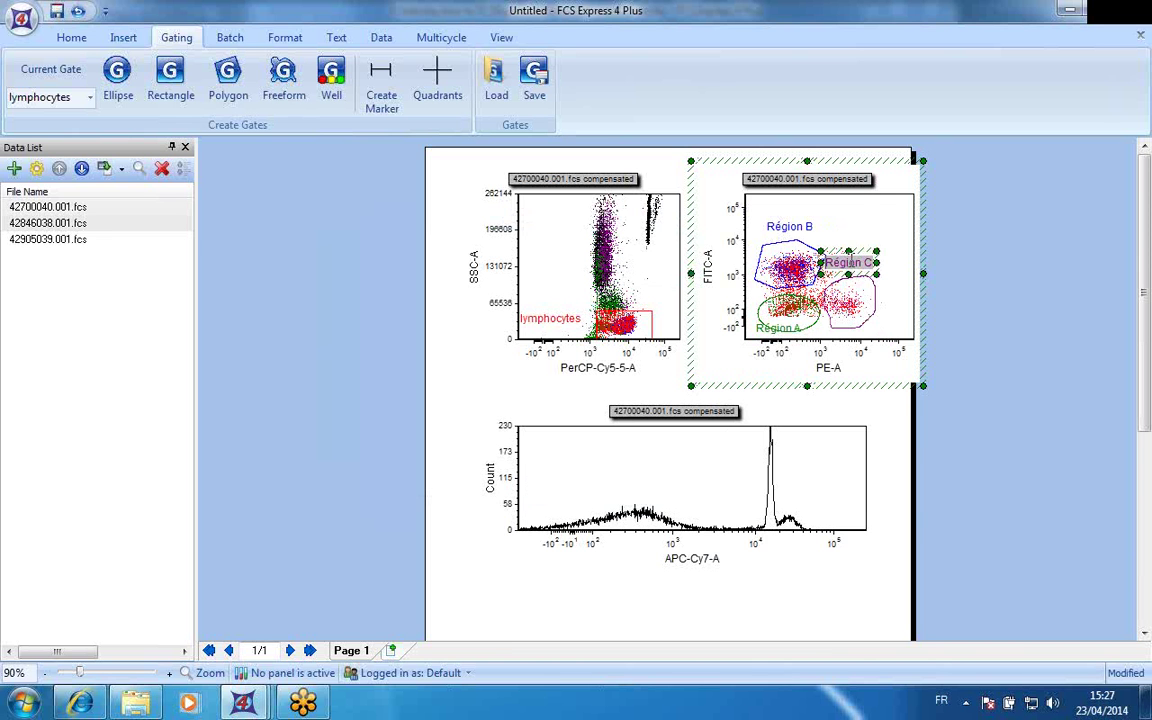
{"action": "left_click", "coordinate": [850, 263]}
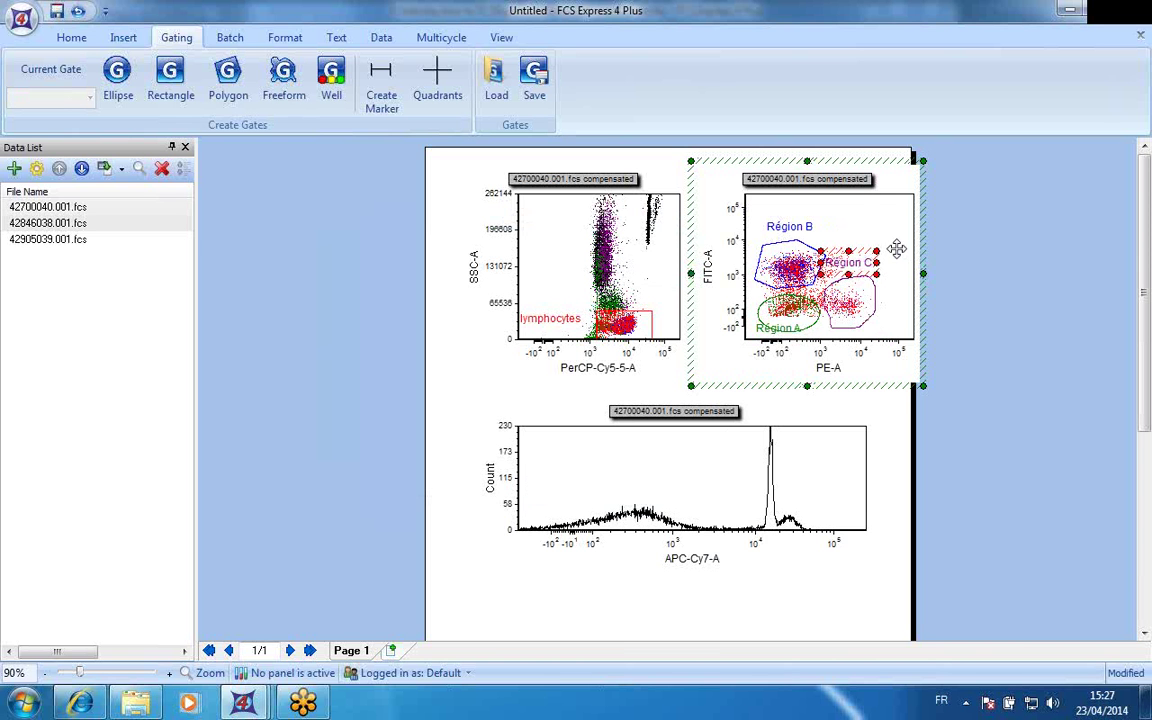
{"action": "left_click_drag", "start_coordinate": [850, 263], "coordinate": [882, 258]}
{"action": "left_click", "coordinate": [866, 231]}
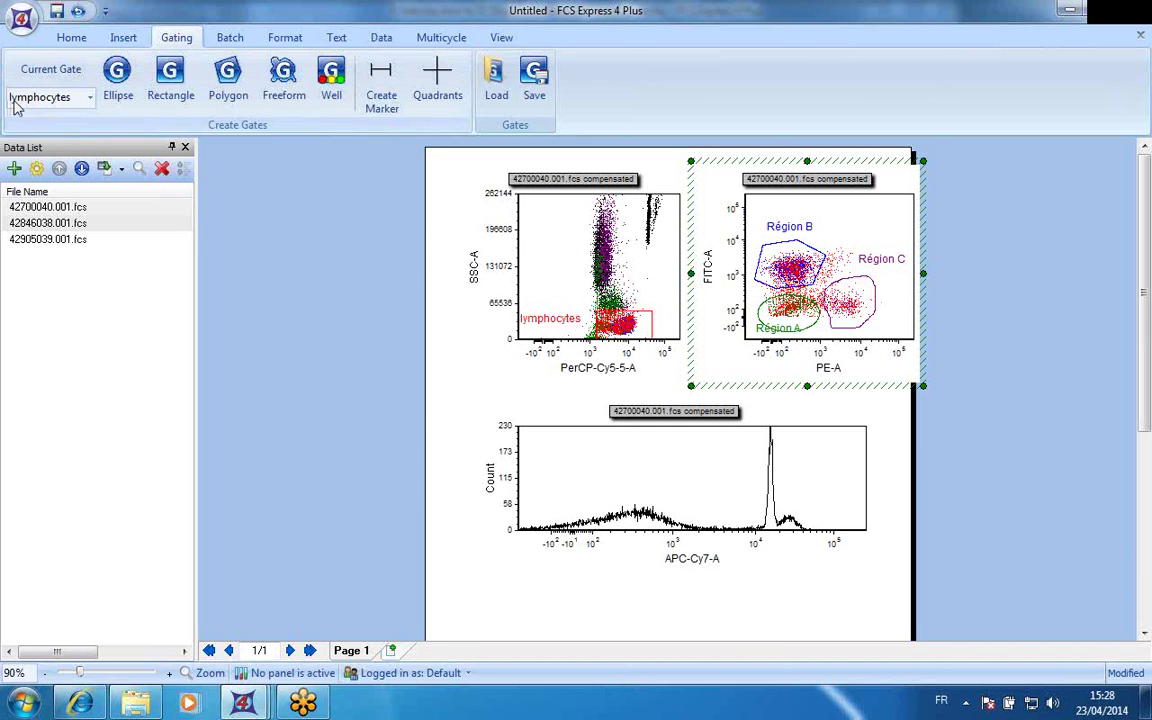
- Check which gates can be applied to the PE-A vs FITC-A dot plot, keeping its current gate
{"action": "left_click", "coordinate": [89, 100]}
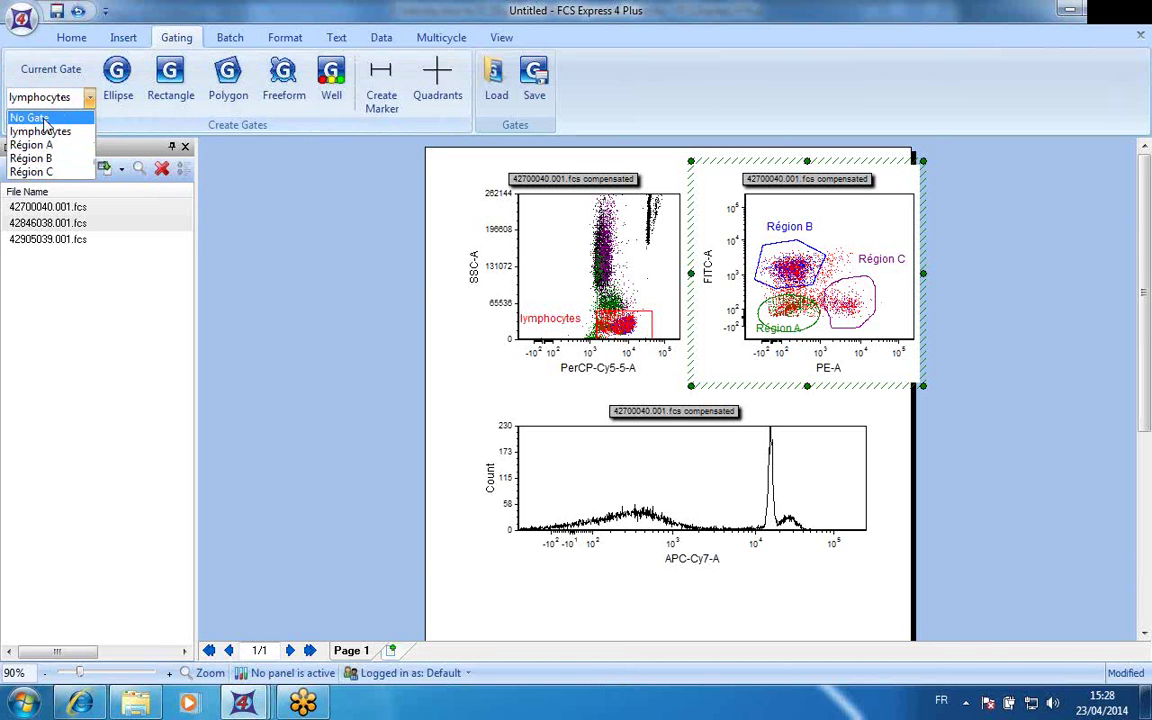
{"action": "left_click", "coordinate": [345, 290]}
{"action": "left_click", "coordinate": [346, 290]}
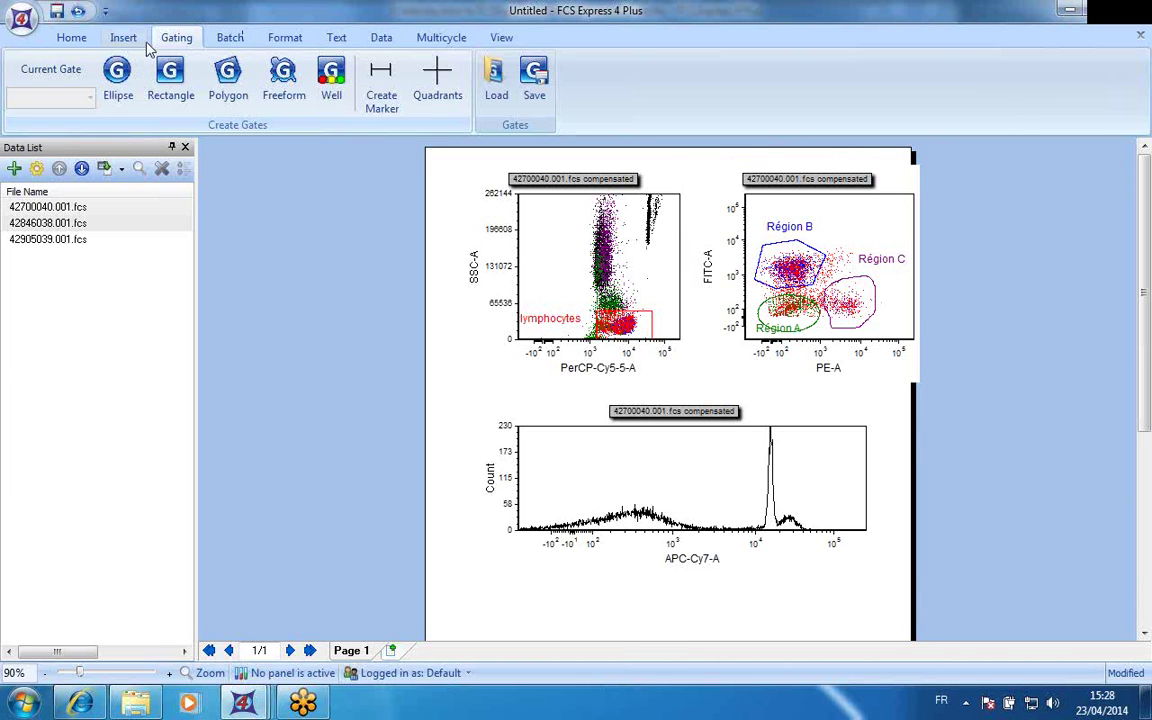
{"action": "left_click", "coordinate": [331, 85]}
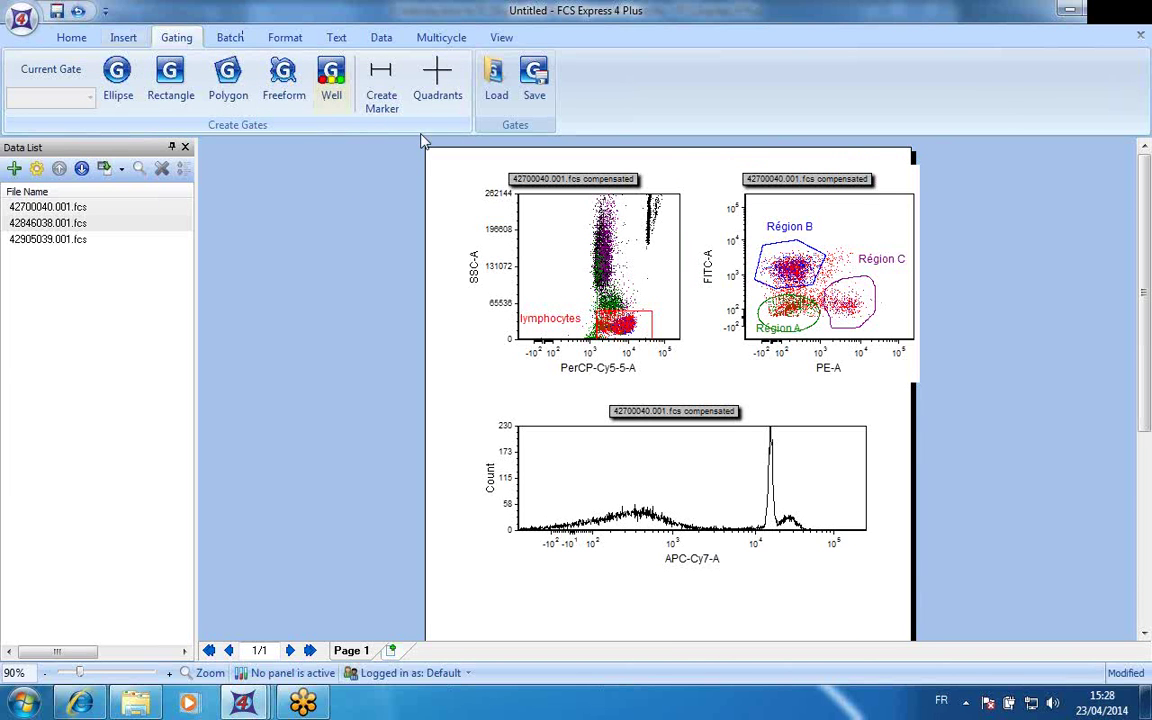
{"action": "left_click", "coordinate": [505, 37]}
- Insert a gate view in the empty area beside the page, left of the plots
{"action": "left_click", "coordinate": [124, 40]}
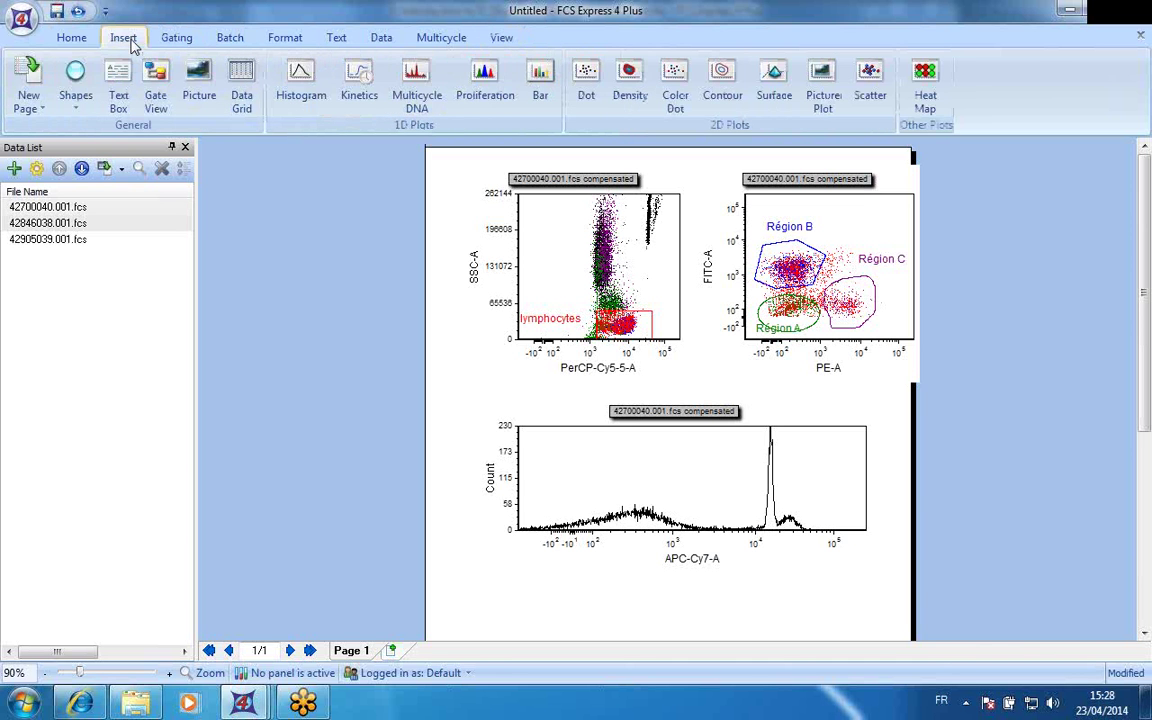
{"action": "left_click", "coordinate": [155, 85]}
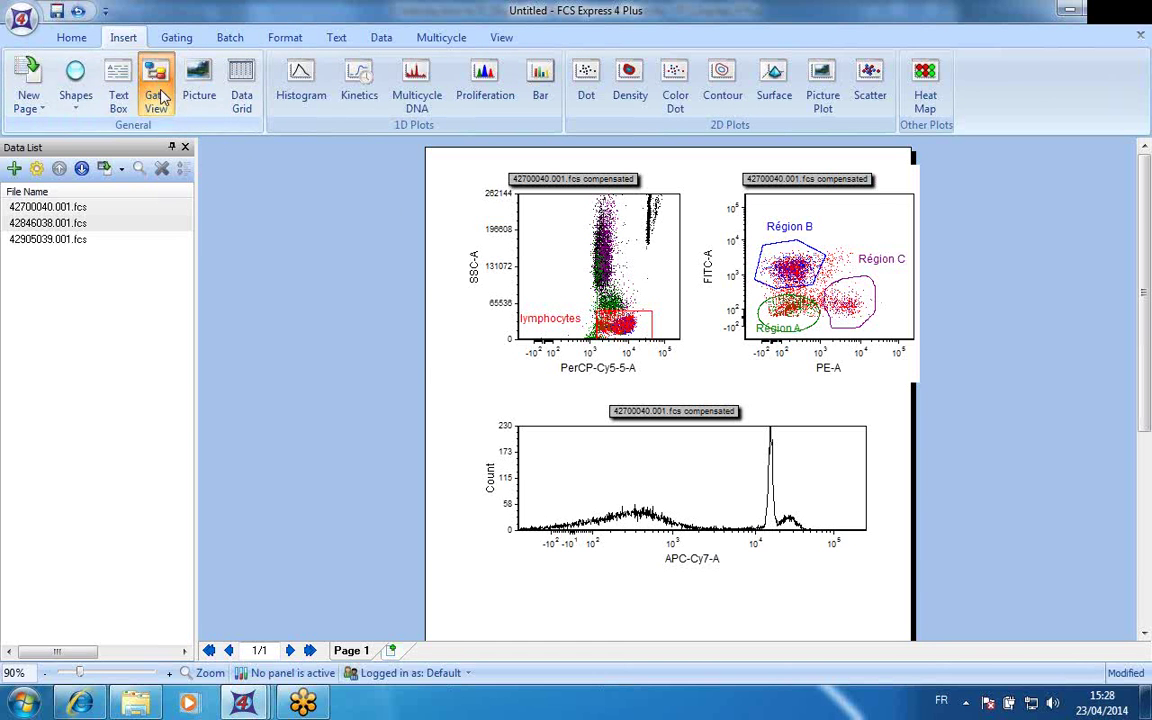
{"action": "left_click_drag", "start_coordinate": [244, 161], "coordinate": [415, 353]}
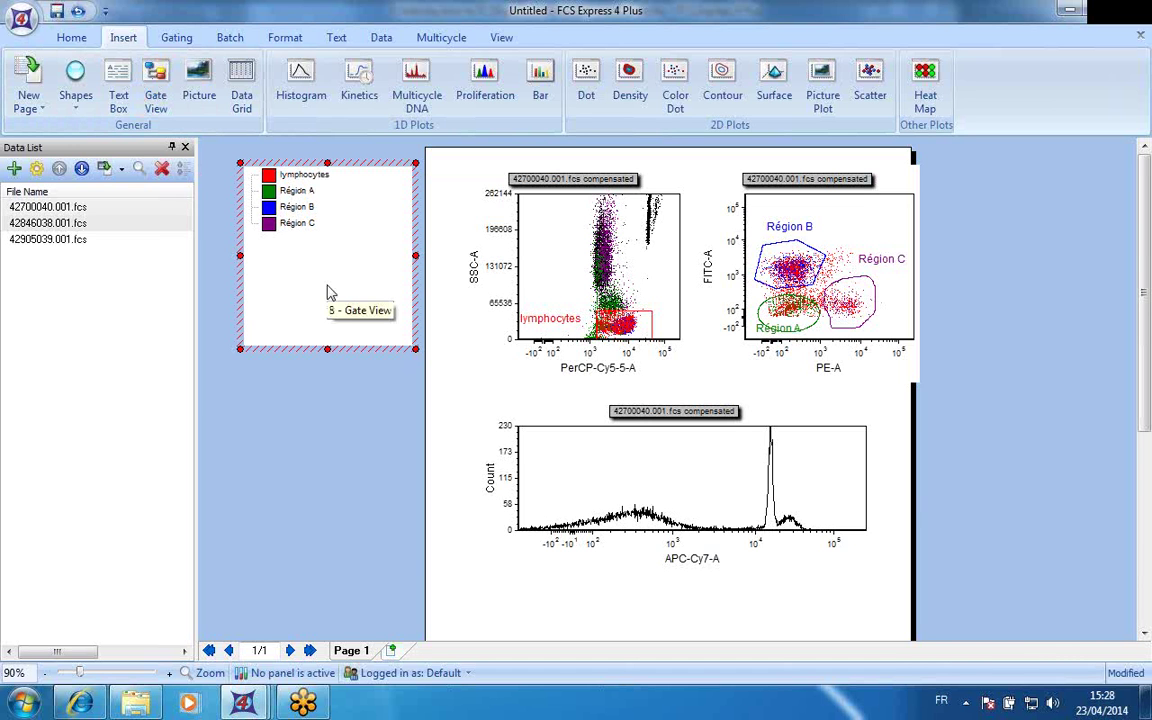
- Go through the lymphocytes, Région A, Région B and Région C entries in the gate view
{"action": "left_click", "coordinate": [300, 175]}
{"action": "left_click", "coordinate": [296, 190]}
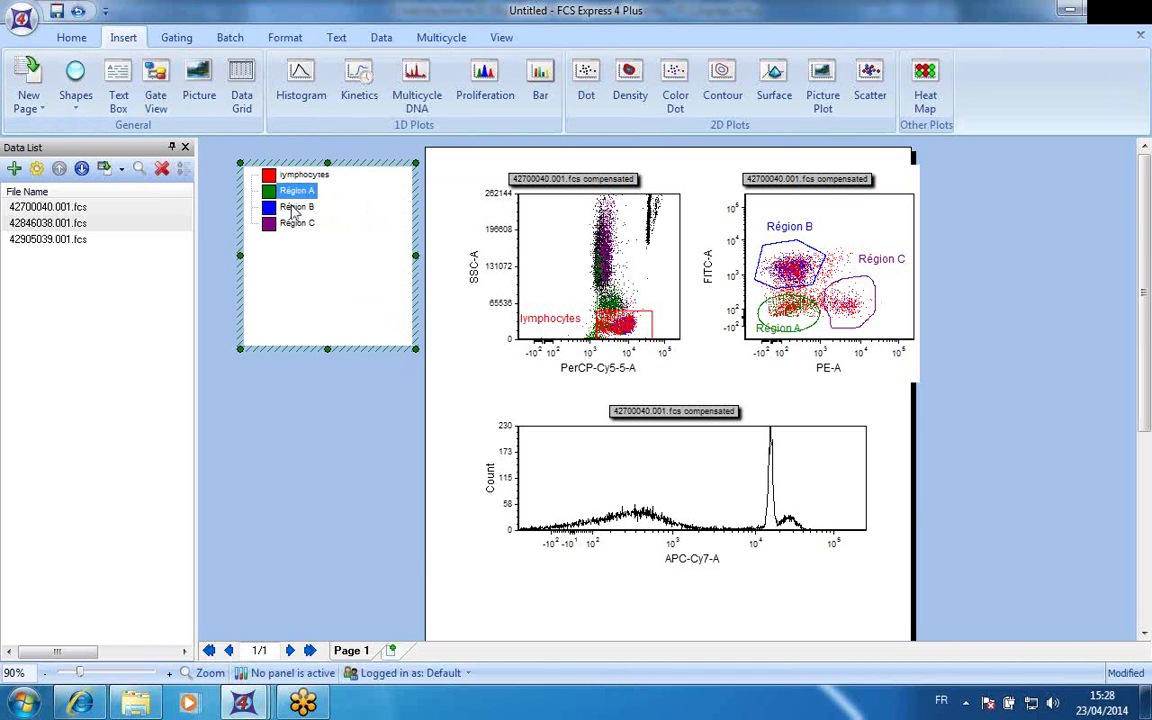
{"action": "left_click", "coordinate": [296, 206]}
{"action": "left_click", "coordinate": [296, 222]}
{"action": "left_click", "coordinate": [307, 356]}
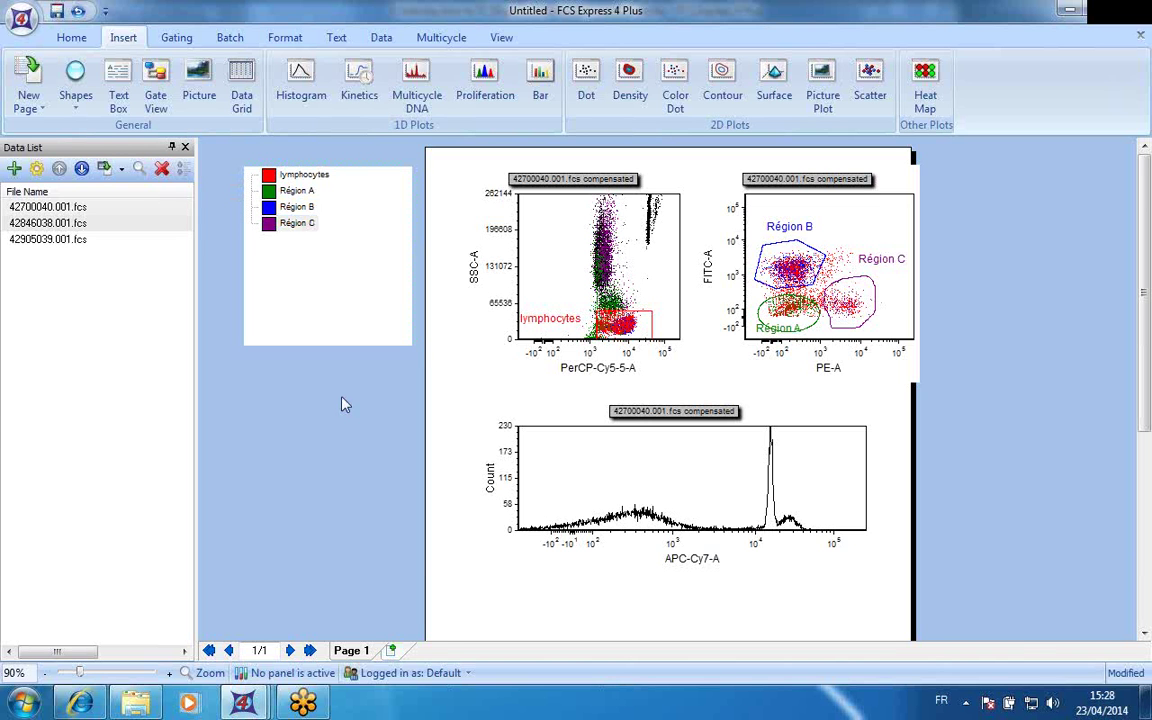
{"action": "left_click", "coordinate": [350, 294]}
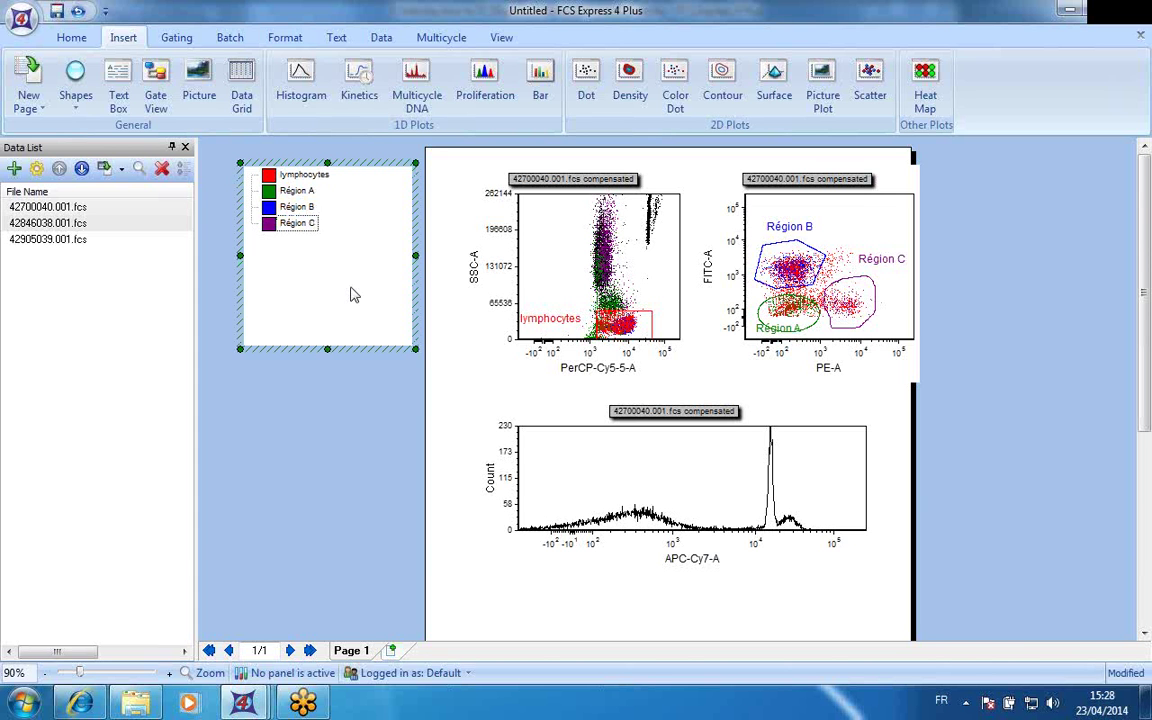
{"action": "left_click", "coordinate": [288, 190]}
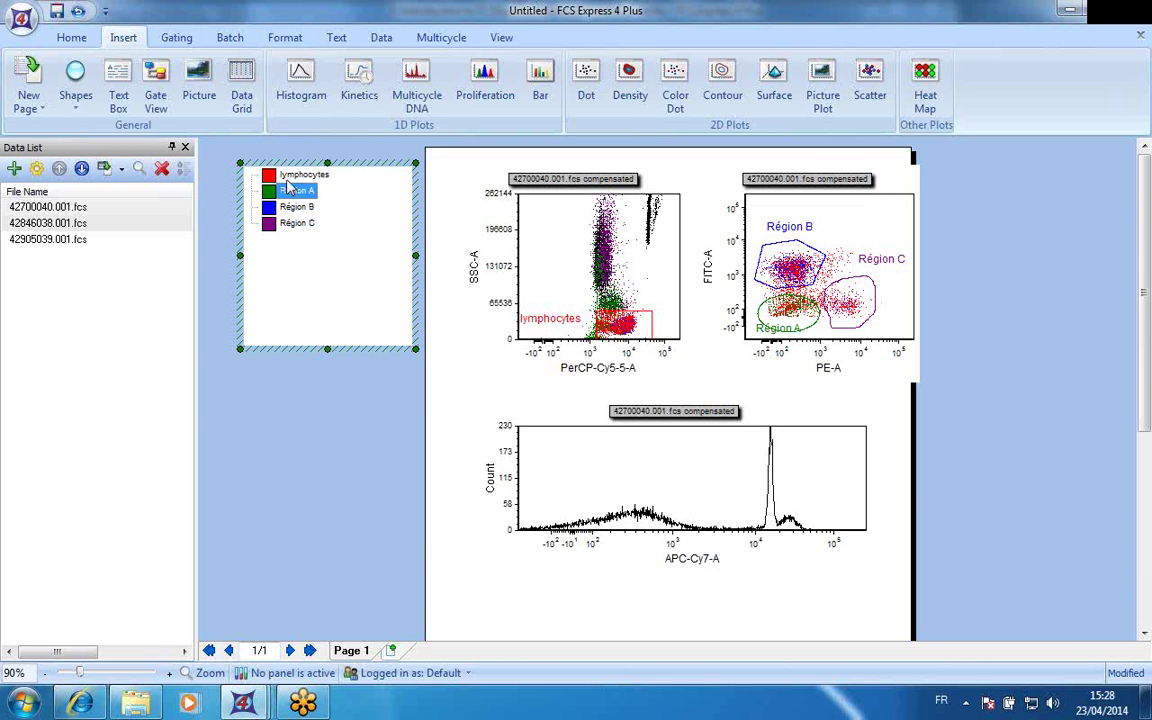
- Inspect the properties of the lymphocytes gate and the Région C gate from the gate view, leaving both unedited
{"action": "left_click", "coordinate": [308, 176]}
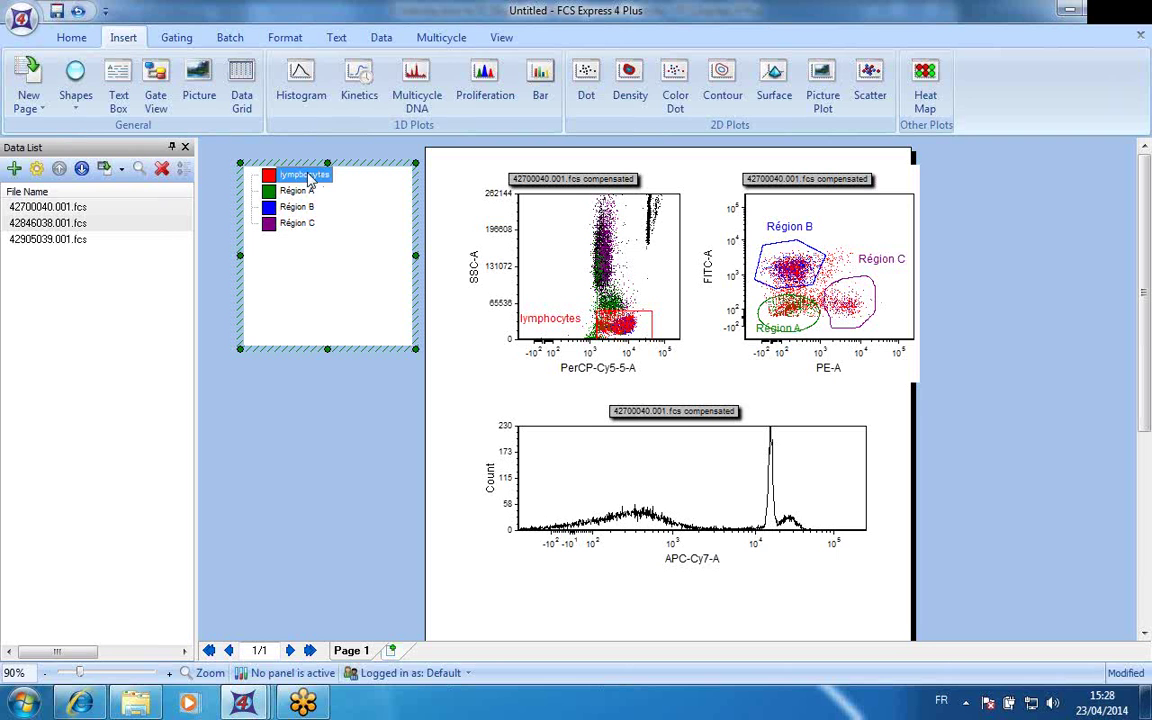
{"action": "double_click", "coordinate": [308, 176]}
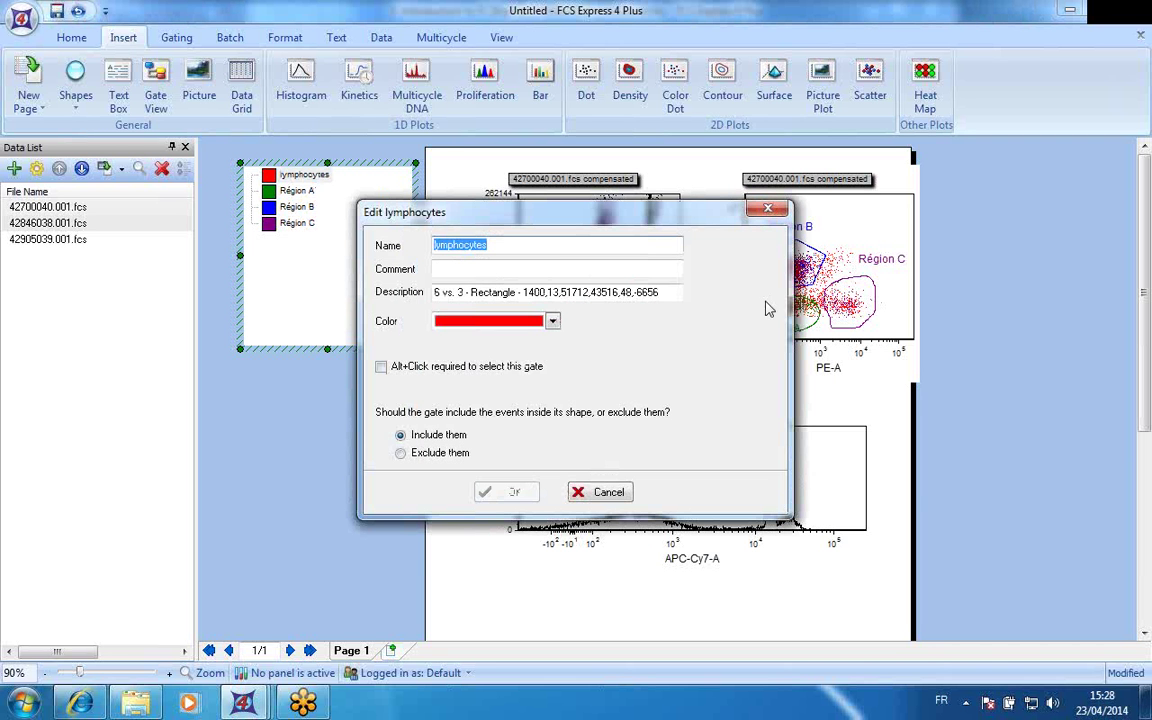
{"action": "left_click", "coordinate": [767, 211]}
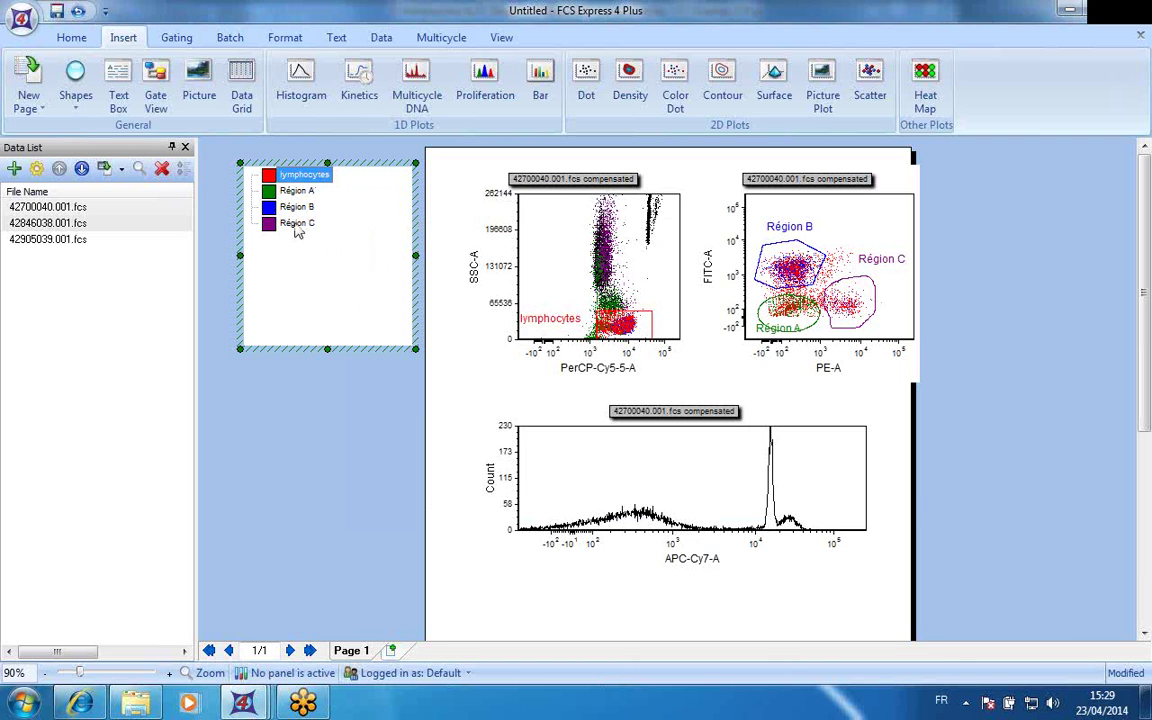
{"action": "left_click", "coordinate": [297, 224]}
{"action": "double_click", "coordinate": [297, 224]}
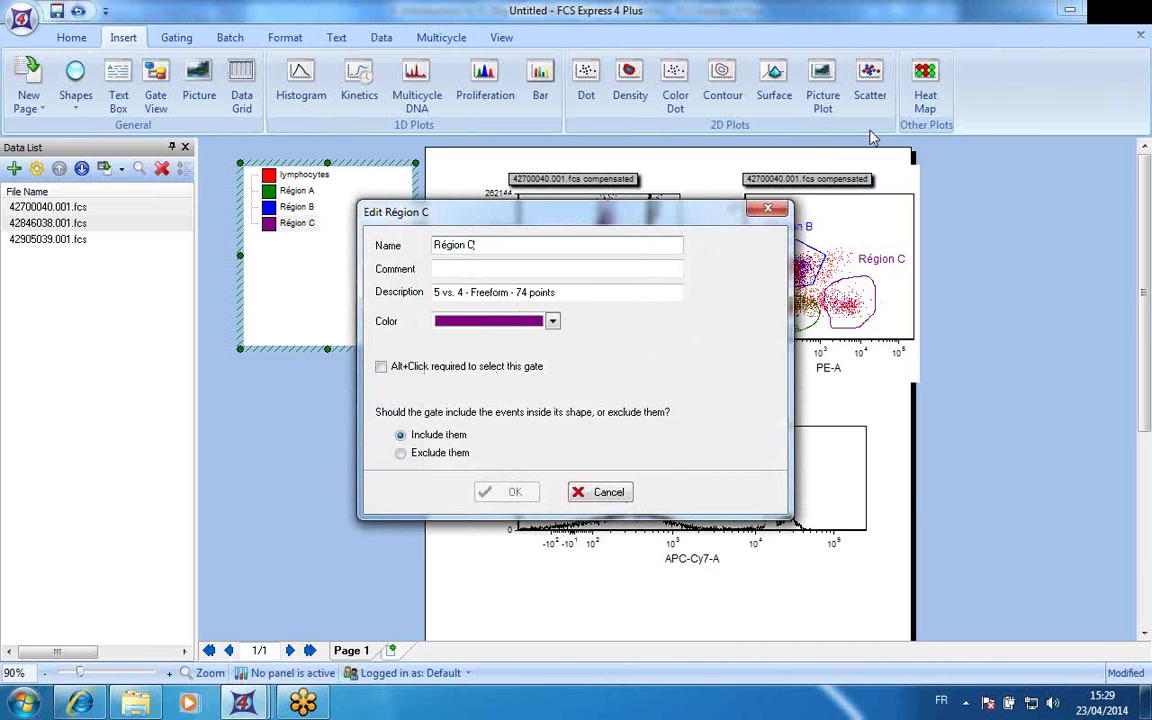
{"action": "left_click", "coordinate": [769, 212]}
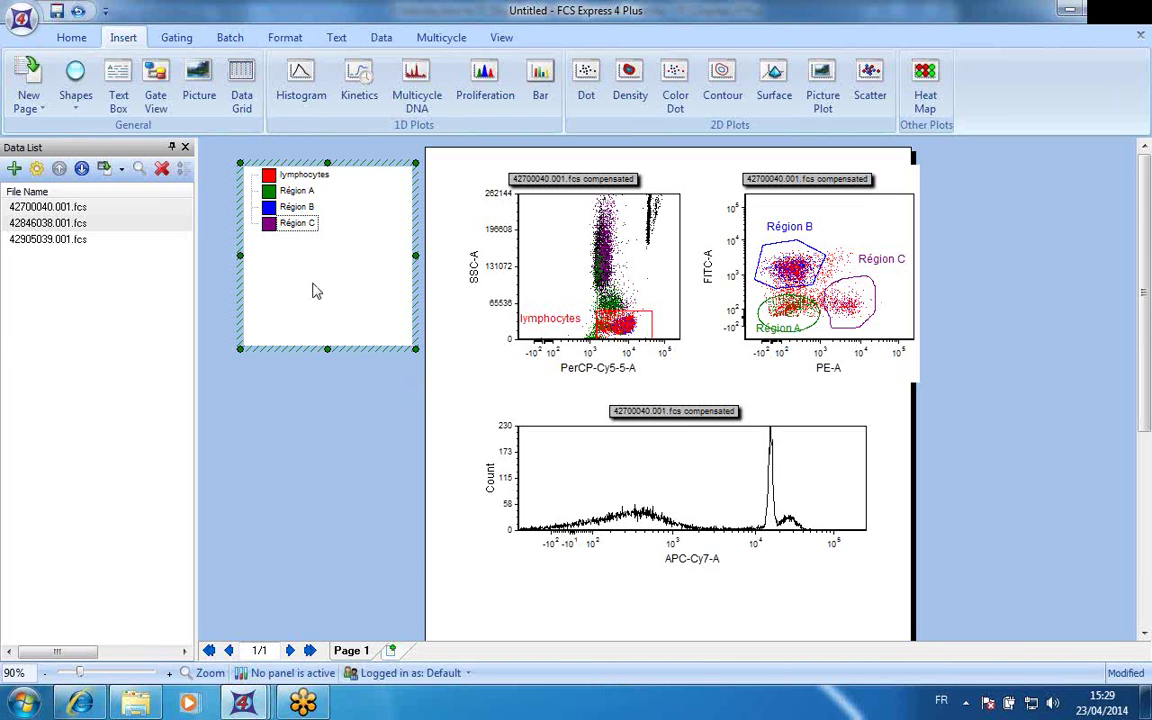
- Nest the Région A gate under the lymphocytes gate in the gate view
{"action": "left_click", "coordinate": [285, 178]}
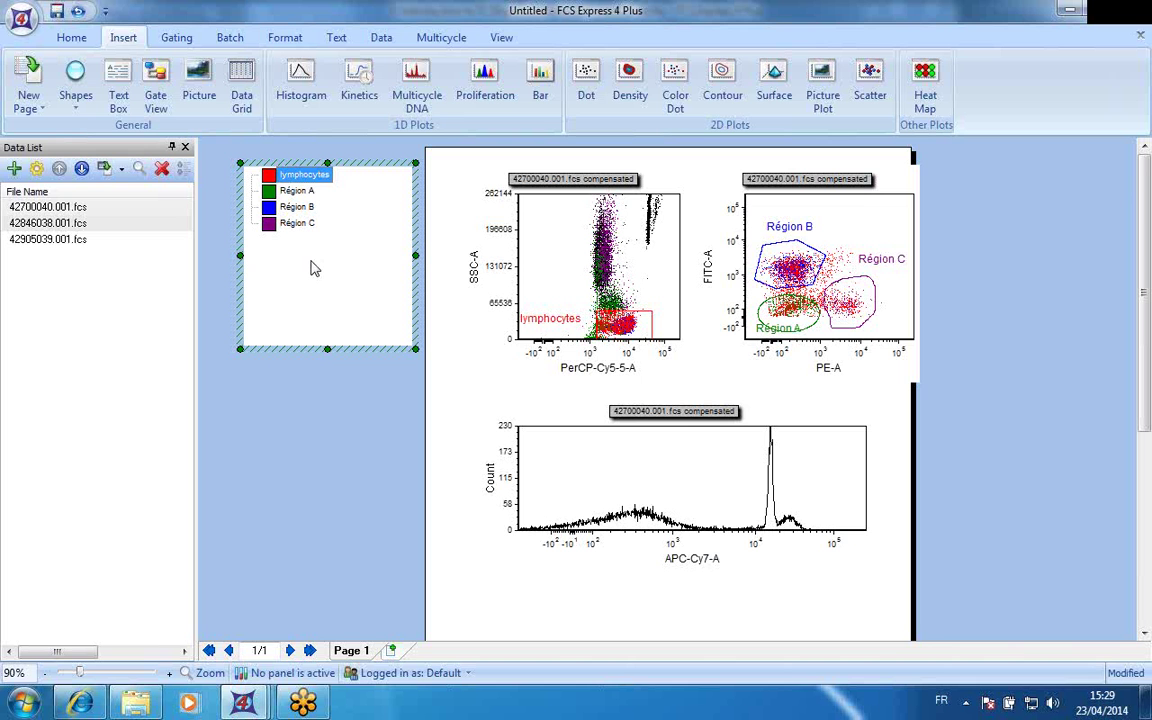
{"action": "left_click", "coordinate": [295, 191]}
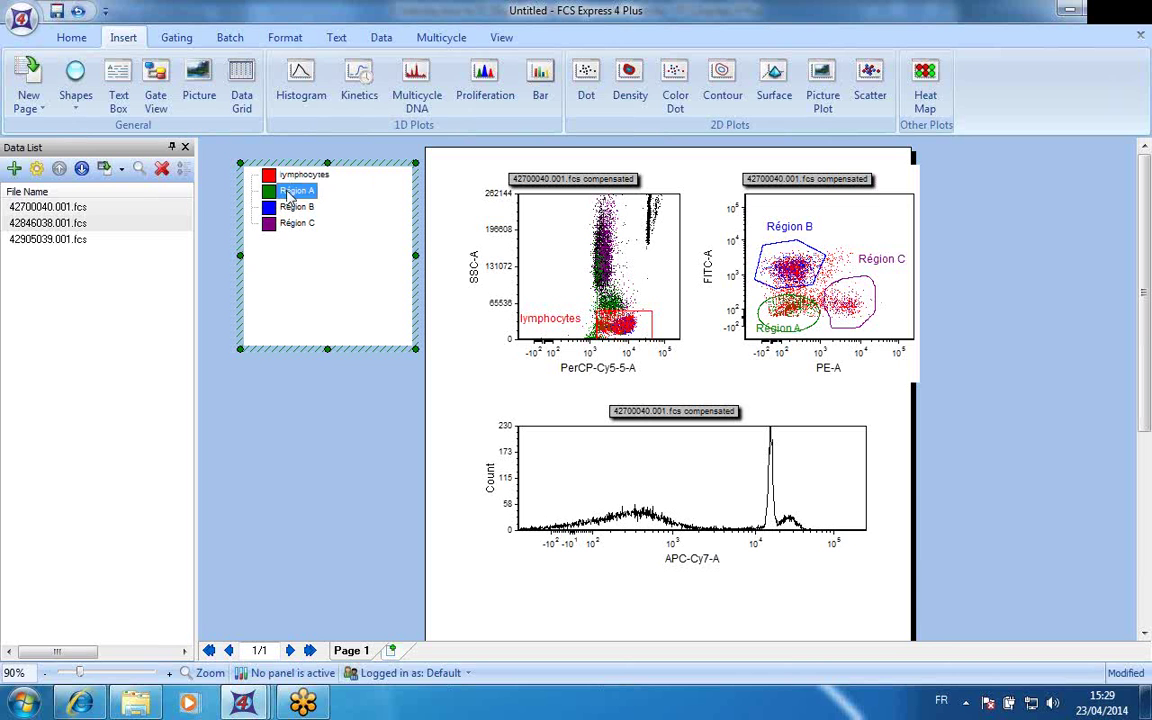
{"action": "left_click_drag", "start_coordinate": [288, 195], "coordinate": [314, 178]}
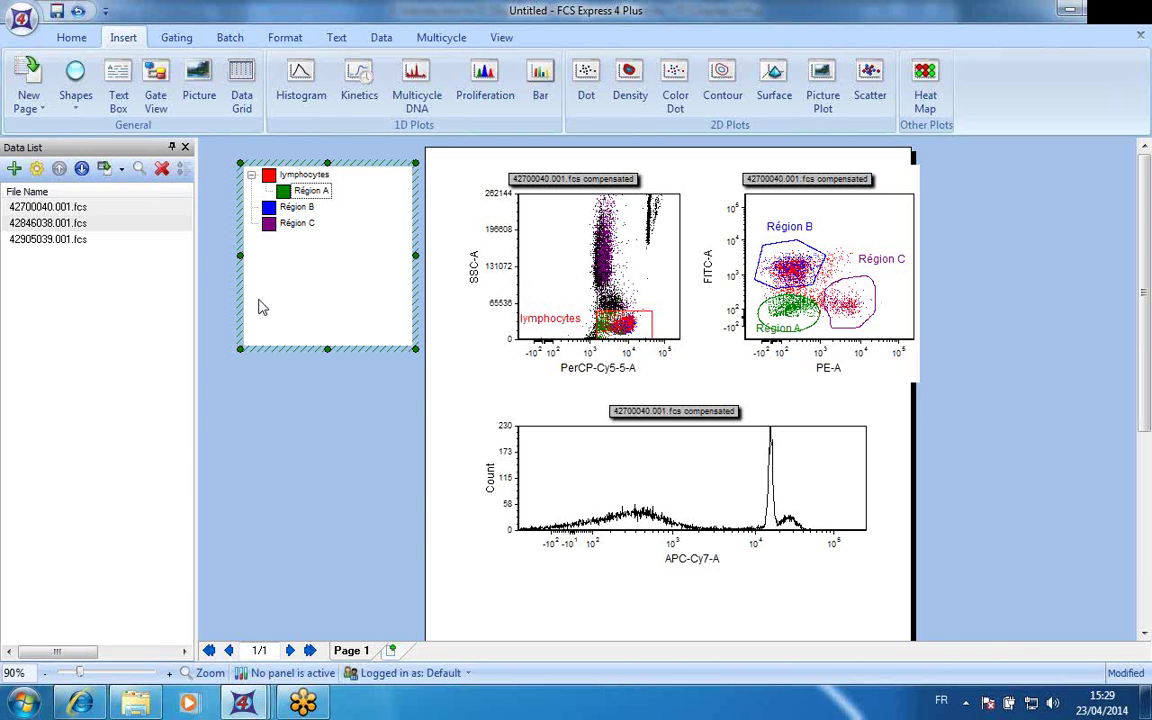
- Nest the Région B and Région C gates together under the lymphocytes gate in the gate view
{"action": "left_click", "coordinate": [305, 207]}
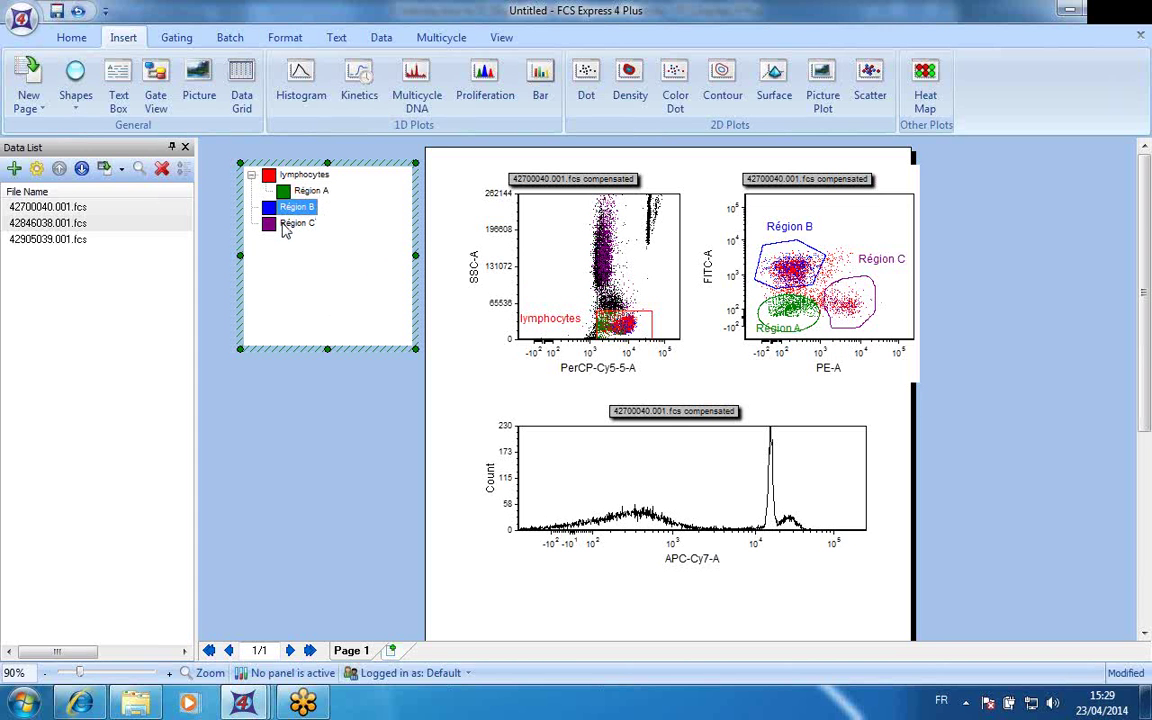
{"action": "left_click", "coordinate": [287, 224], "text": "ctrl"}
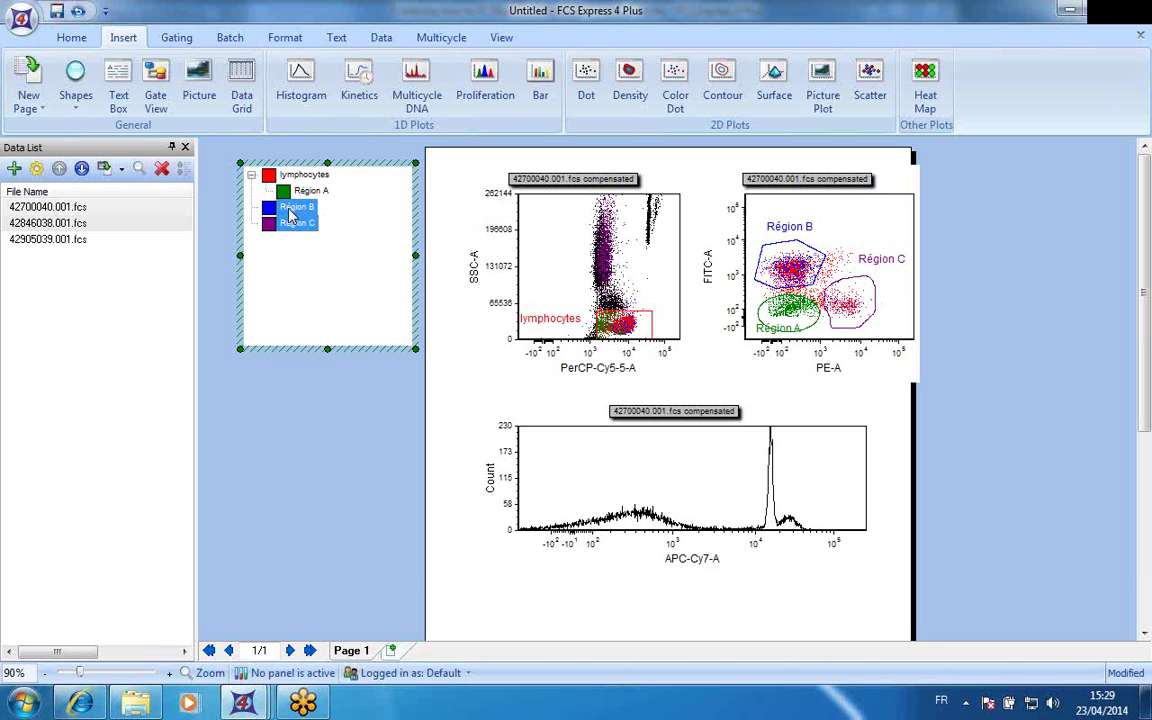
{"action": "left_click_drag", "start_coordinate": [290, 215], "coordinate": [308, 172]}
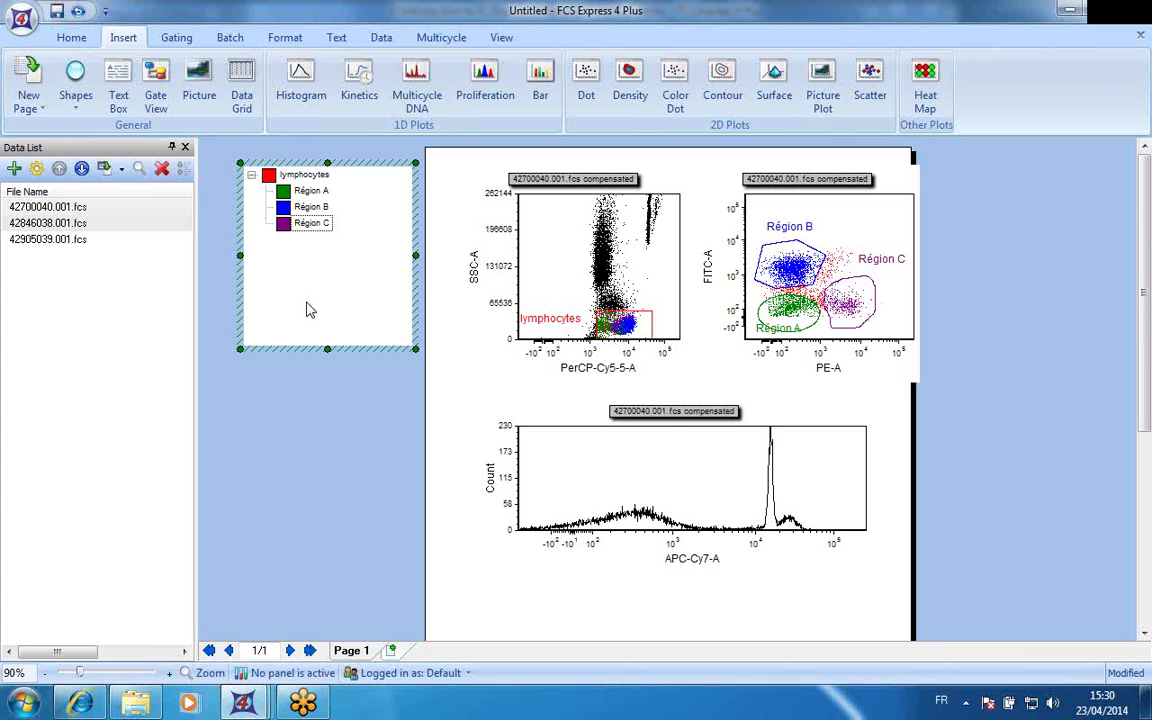
{"action": "left_click", "coordinate": [292, 189]}
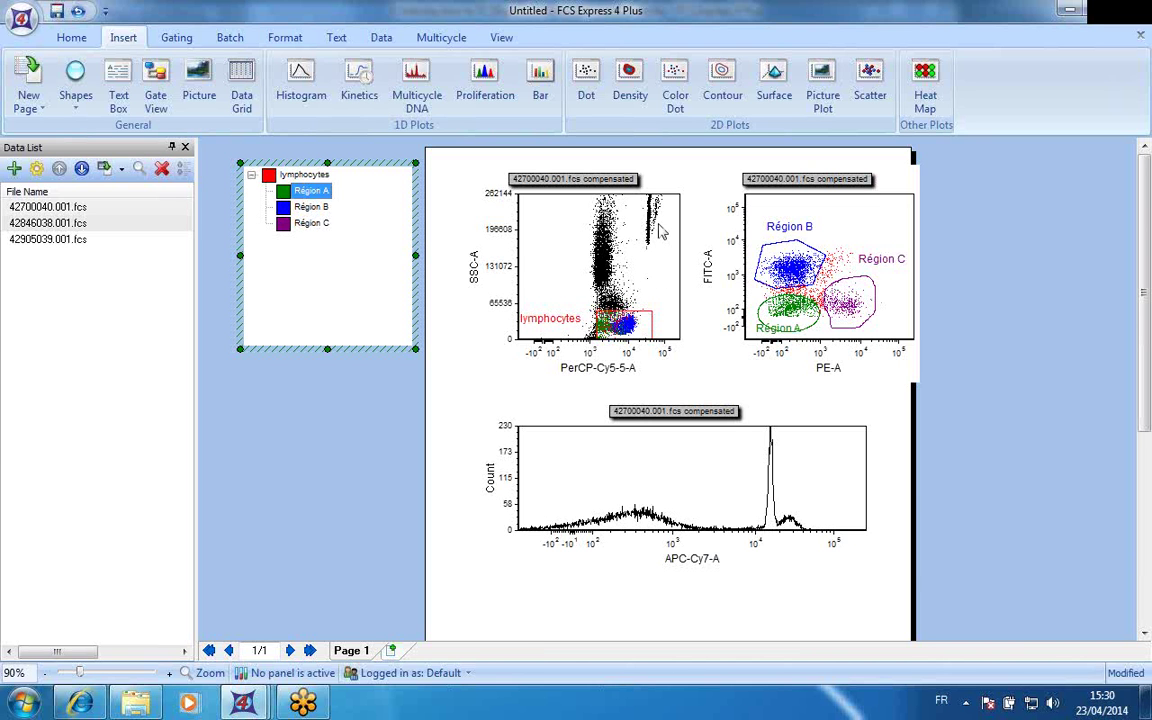
- Maximize the SSC-A vs PerCP-Cy5-5-A dot plot on the page
{"action": "left_click", "coordinate": [180, 40]}
{"action": "left_click", "coordinate": [568, 262]}
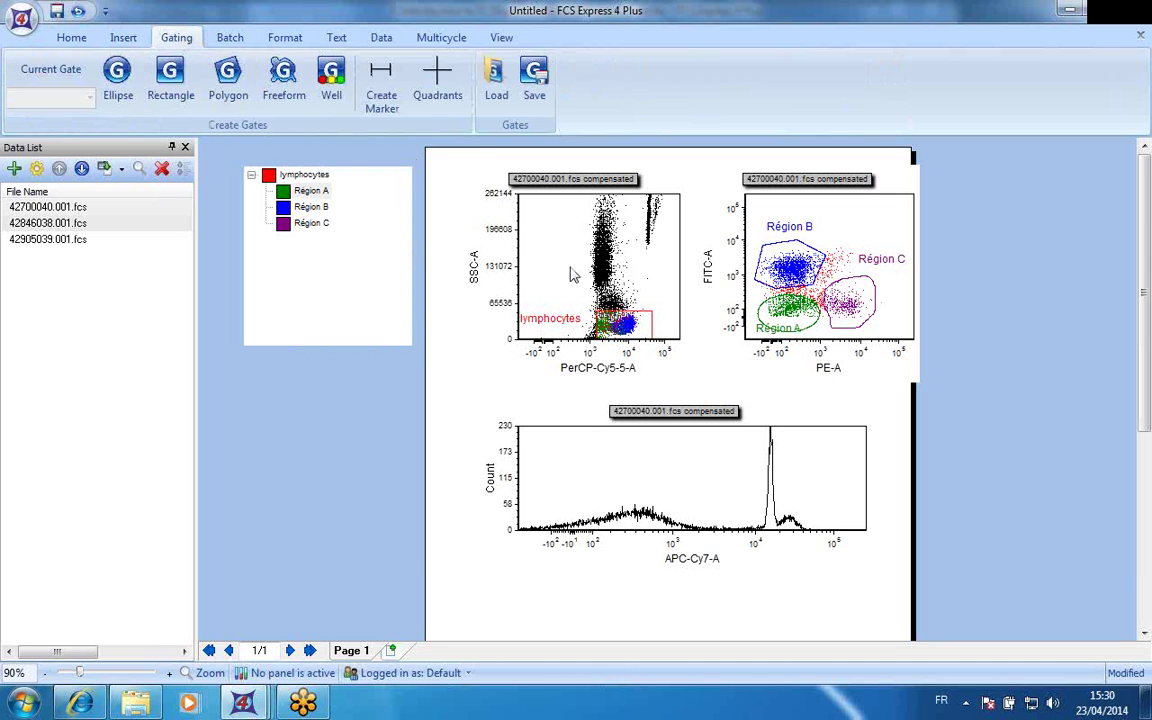
{"action": "right_click", "coordinate": [545, 222]}
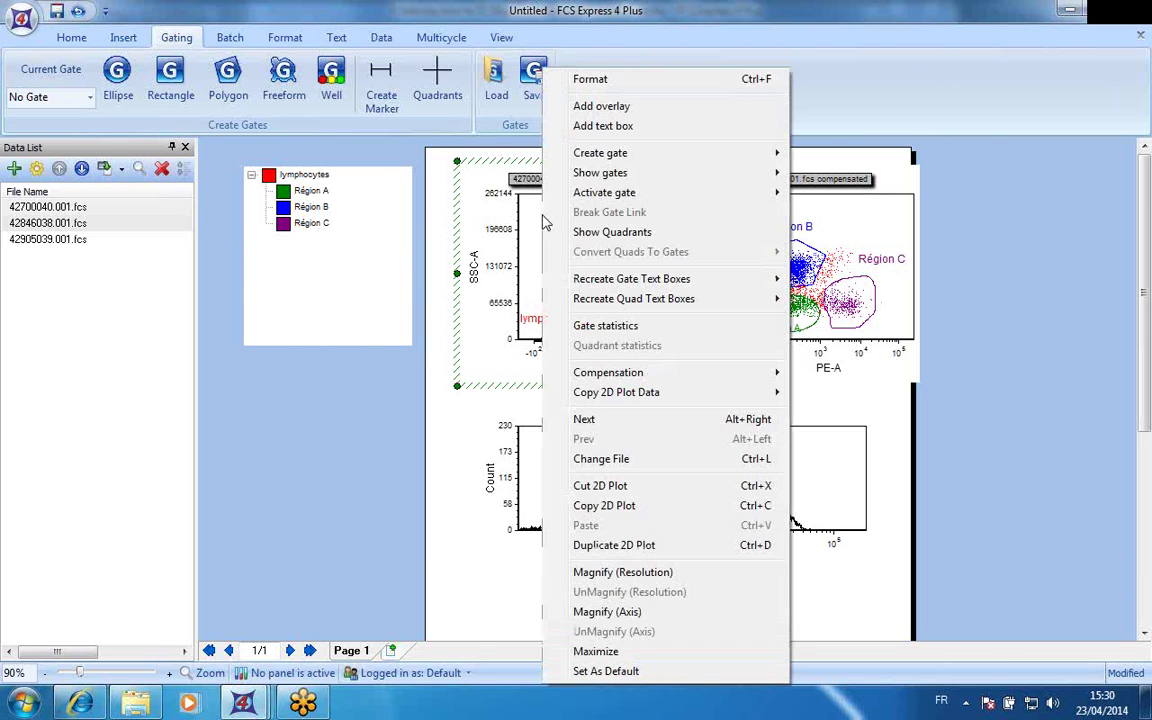
{"action": "left_click", "coordinate": [596, 651]}
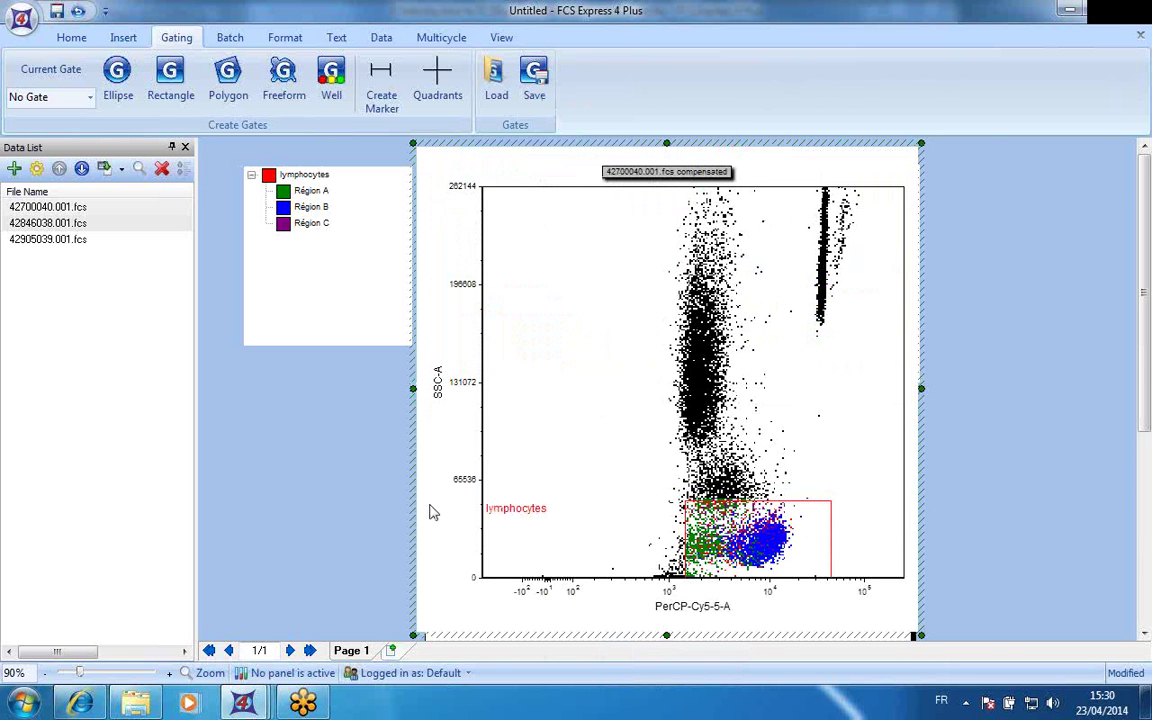
- Draw a closed polygon gate tightly around the blue cell cluster inside the rectangular lymphocytes gate
{"action": "left_click", "coordinate": [221, 73]}
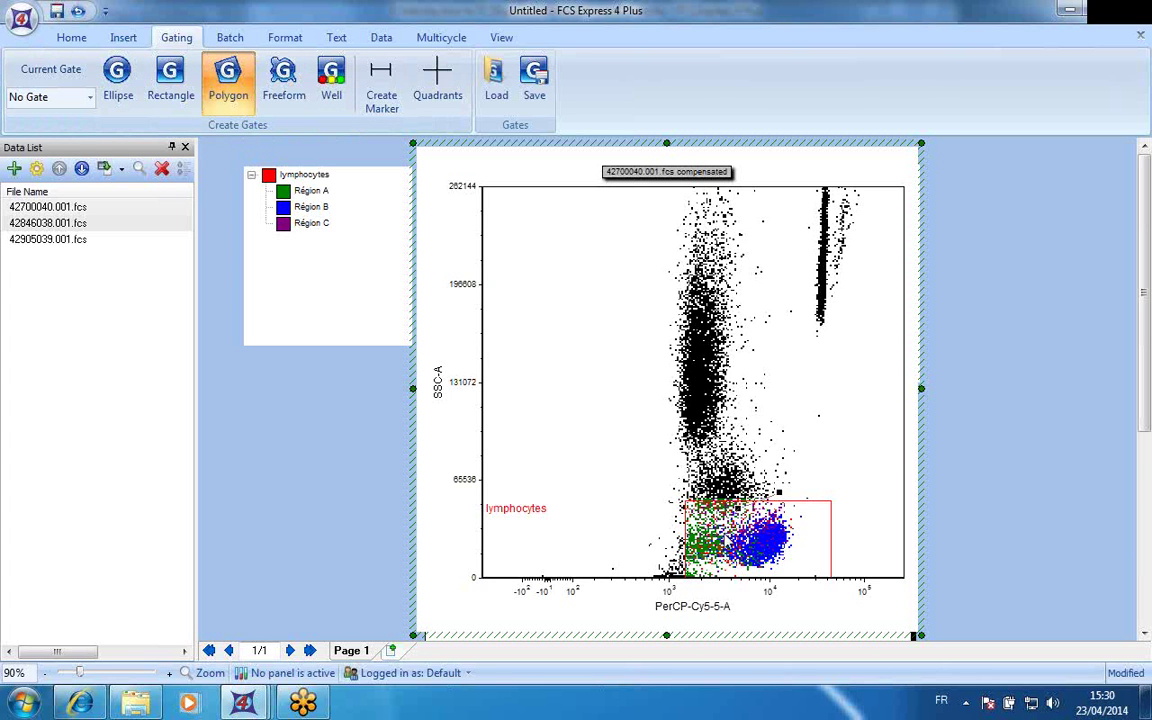
{"action": "left_click", "coordinate": [745, 575]}
{"action": "left_click", "coordinate": [800, 560]}
{"action": "left_click", "coordinate": [808, 526]}
{"action": "left_click", "coordinate": [780, 493]}
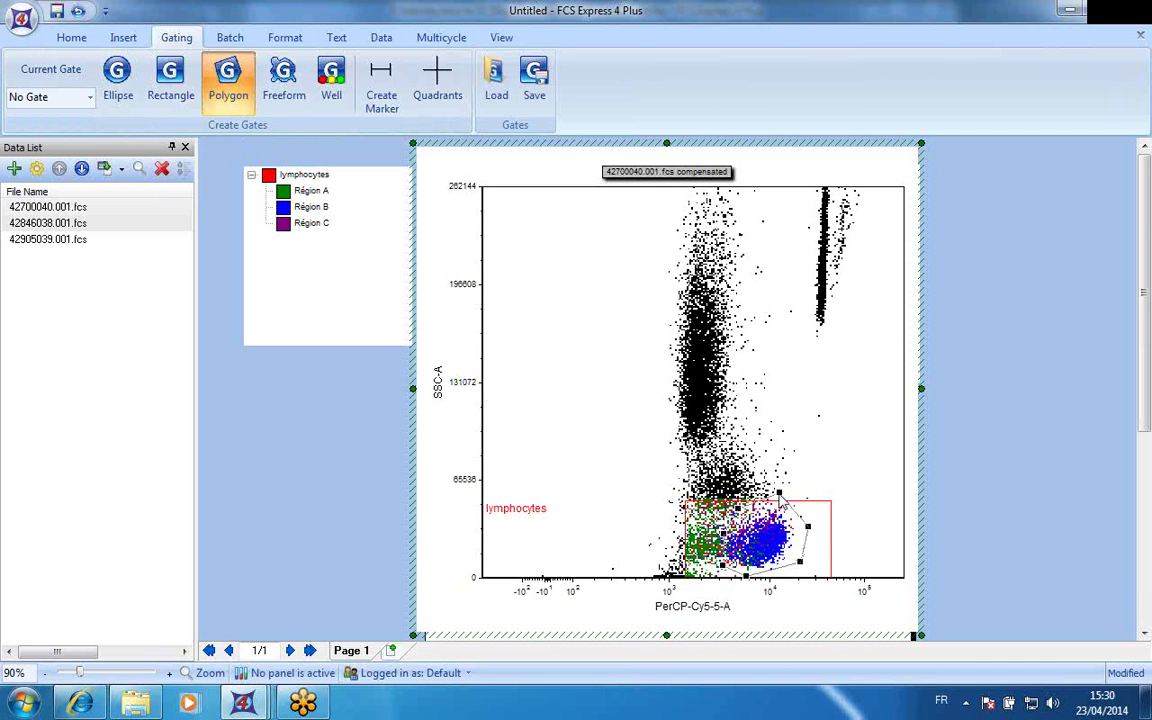
{"action": "double_click", "coordinate": [782, 497]}
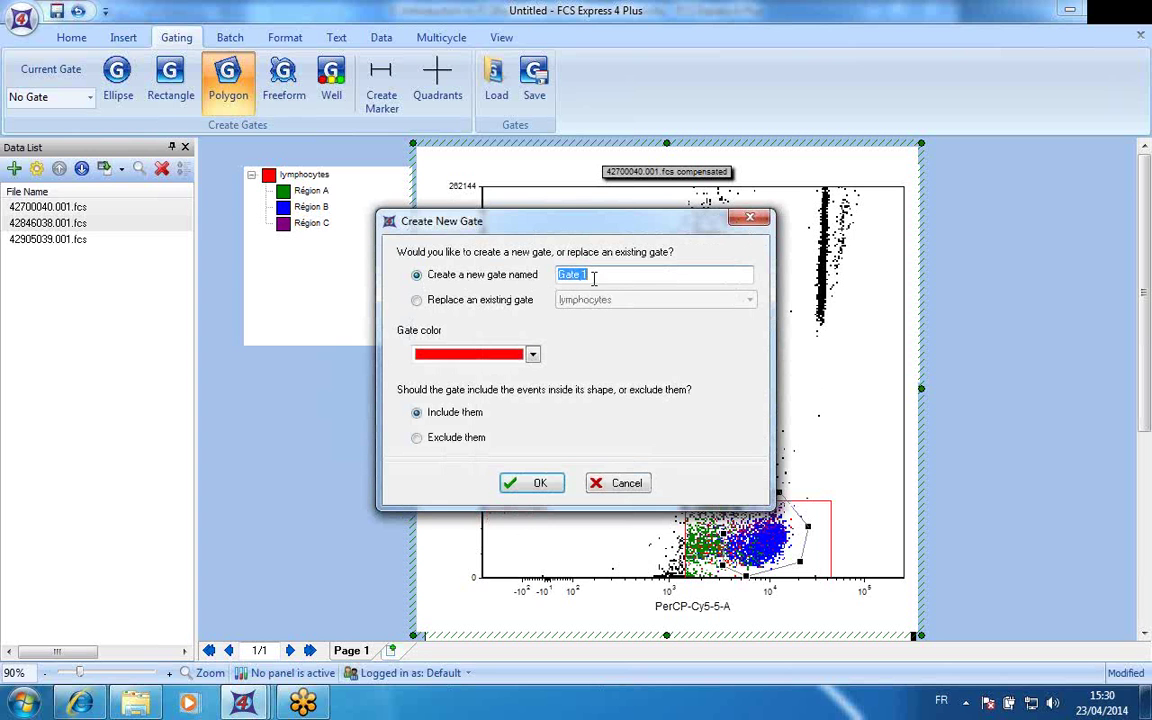
- Replace the existing lymphocytes gate with the new polygon, keeping it red and including the events inside its shape
{"action": "left_click", "coordinate": [420, 301]}
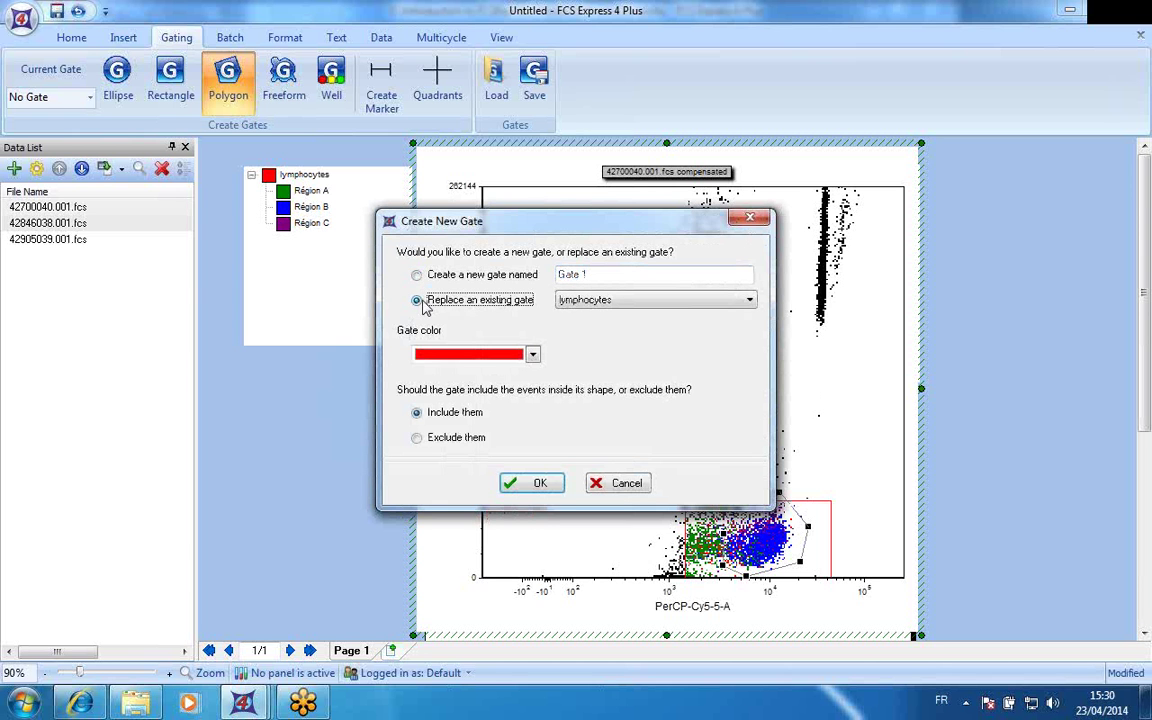
{"action": "left_click", "coordinate": [600, 300]}
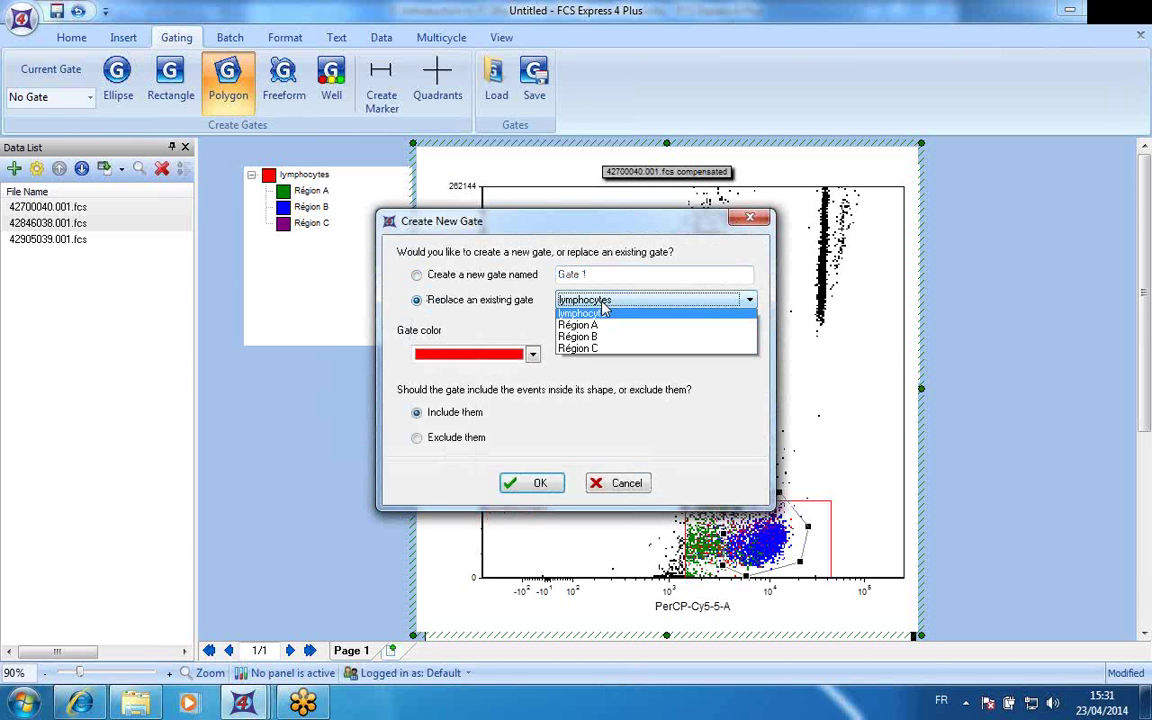
{"action": "left_click", "coordinate": [506, 300]}
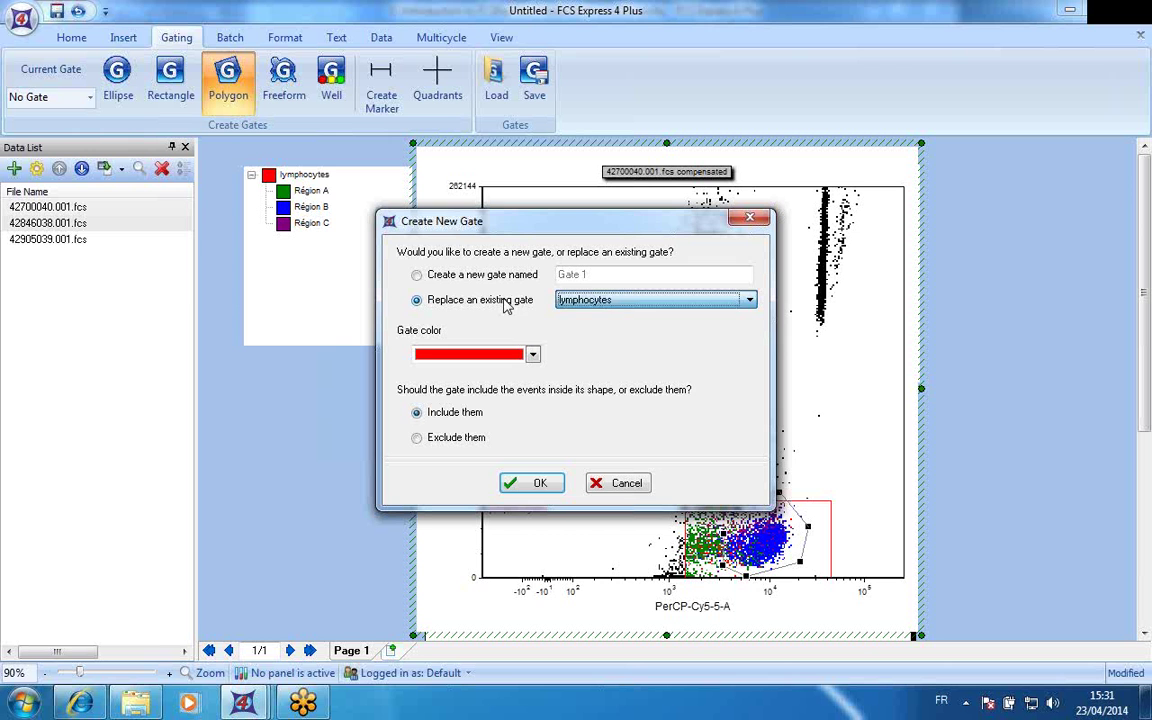
{"action": "left_click", "coordinate": [531, 483]}
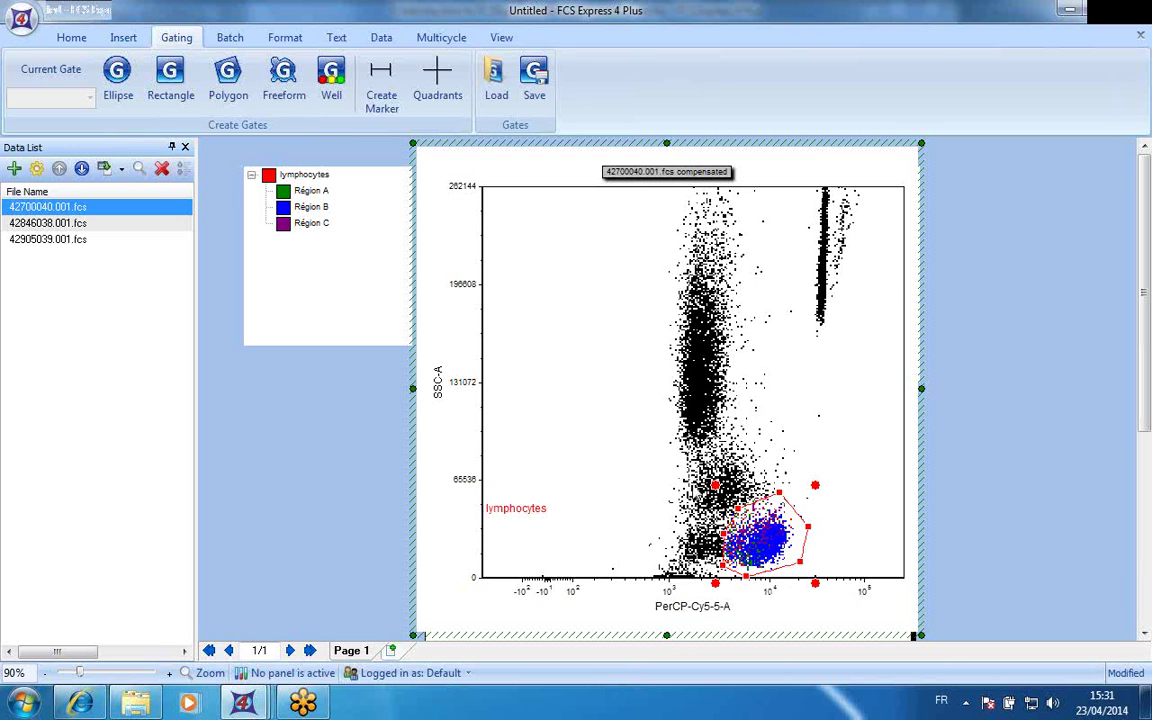
- Restore the maximized SSC-A dot plot to its original size and deselect it
{"action": "right_click", "coordinate": [565, 408]}
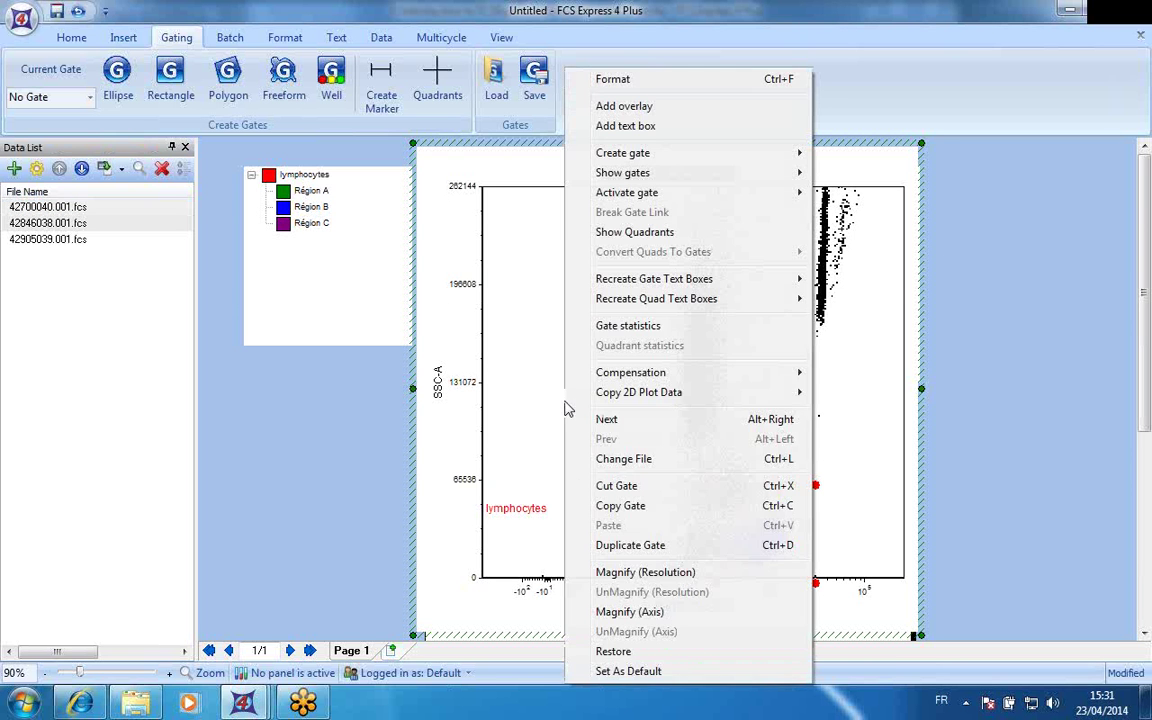
{"action": "left_click", "coordinate": [610, 652]}
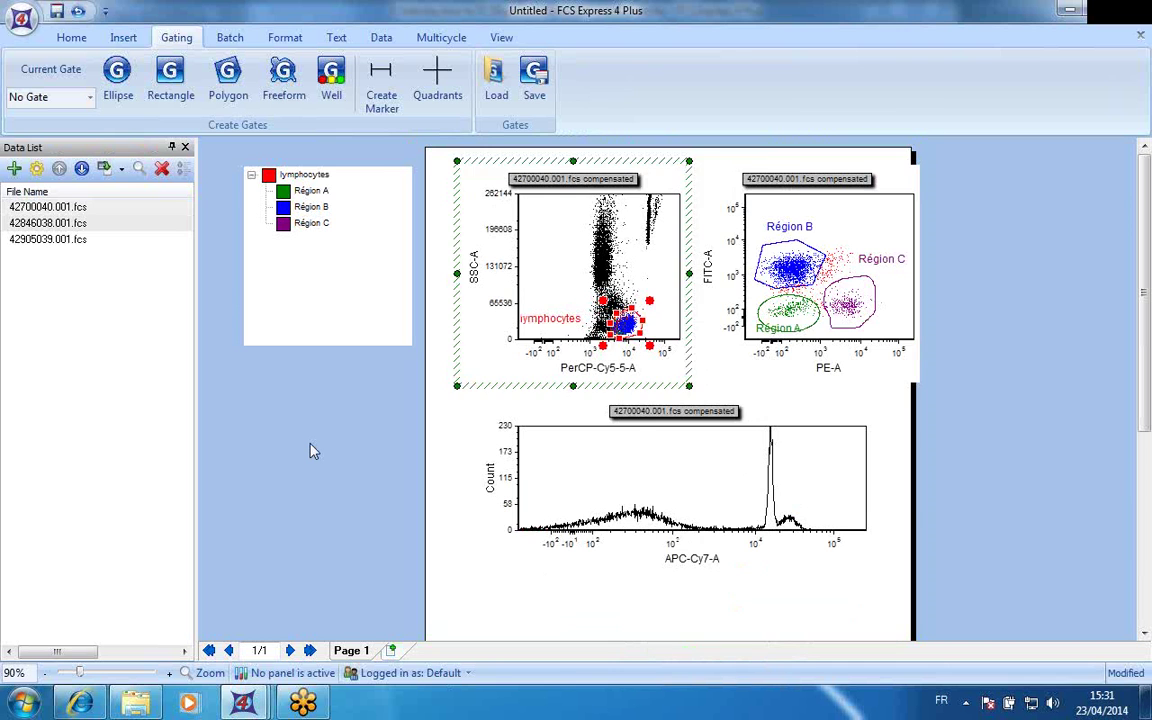
{"action": "left_click", "coordinate": [310, 451]}
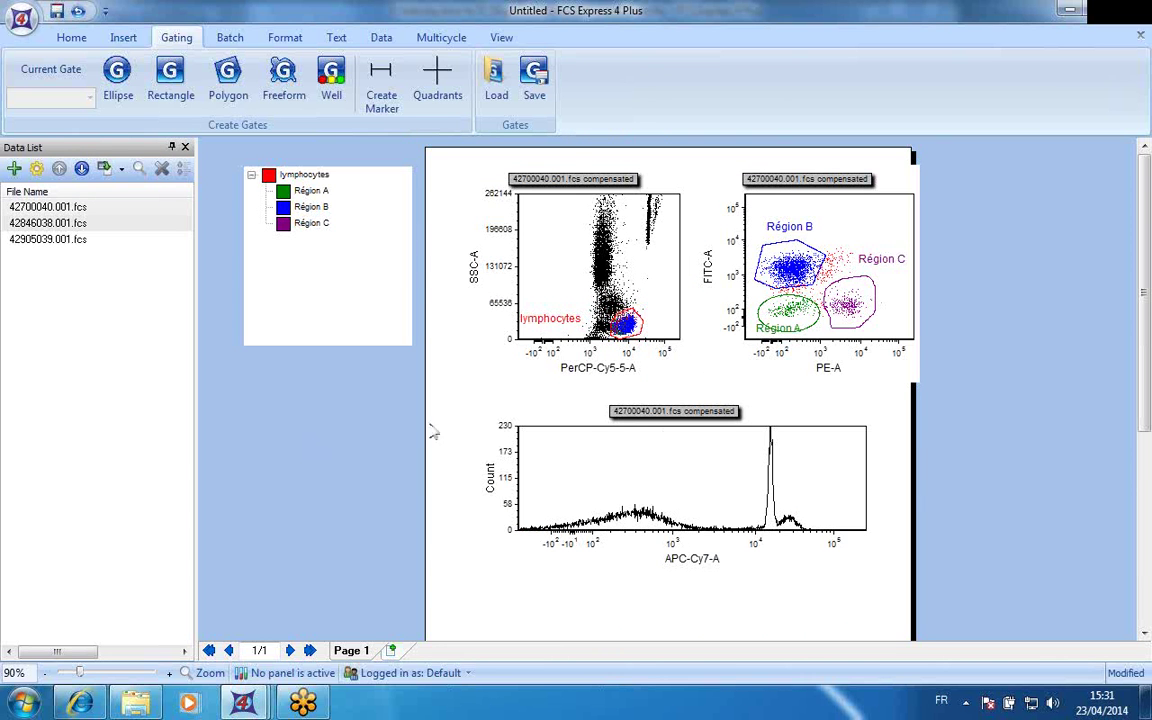
- Apply Région A as the current gate of the SSC-A vs PerCP-Cy5-5-A dot plot
{"action": "left_click", "coordinate": [535, 320]}
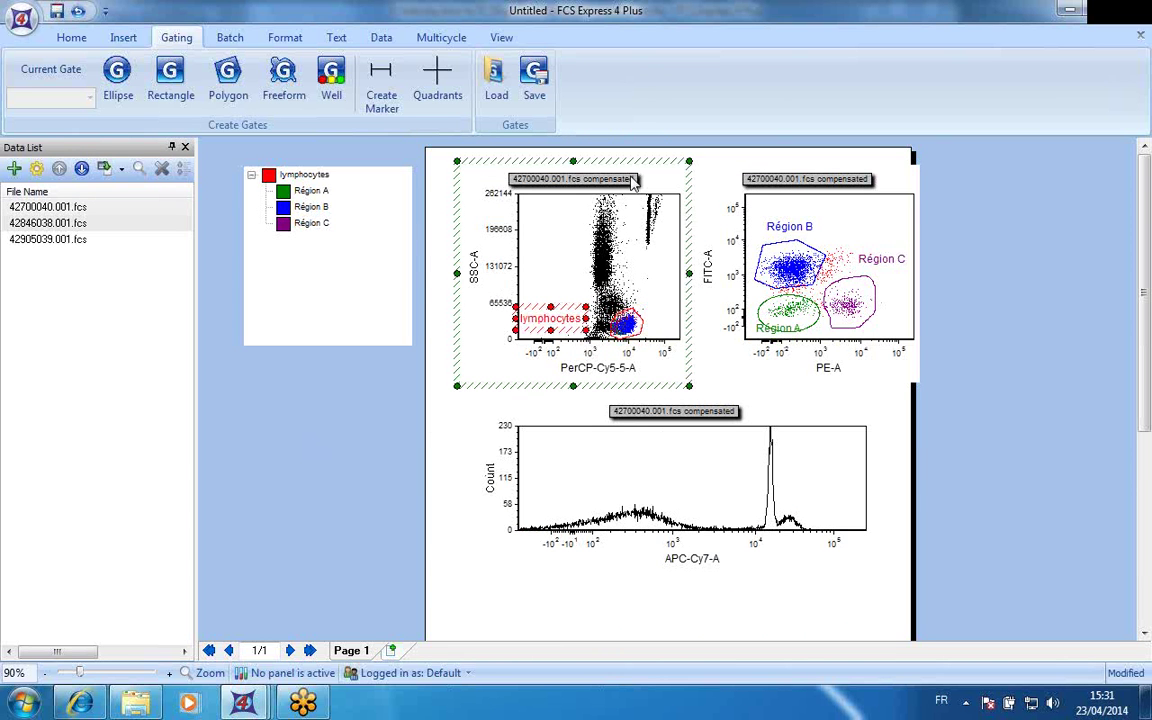
{"action": "left_click", "coordinate": [510, 162]}
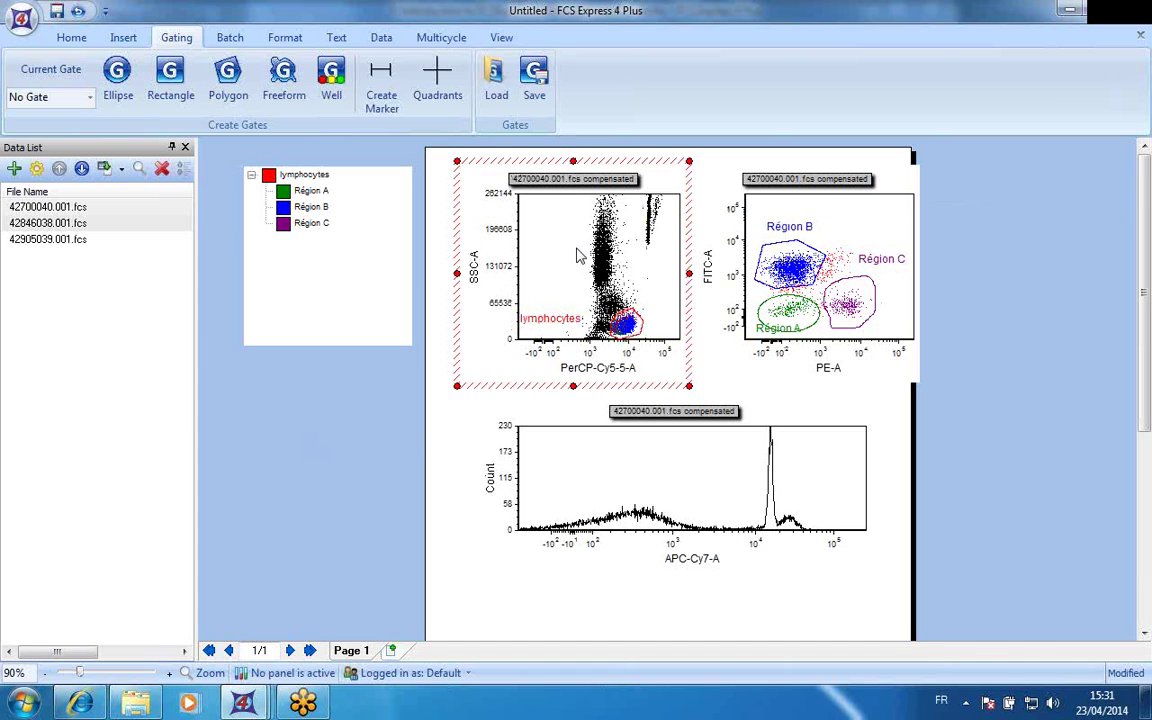
{"action": "left_click", "coordinate": [487, 376]}
{"action": "left_click", "coordinate": [462, 340]}
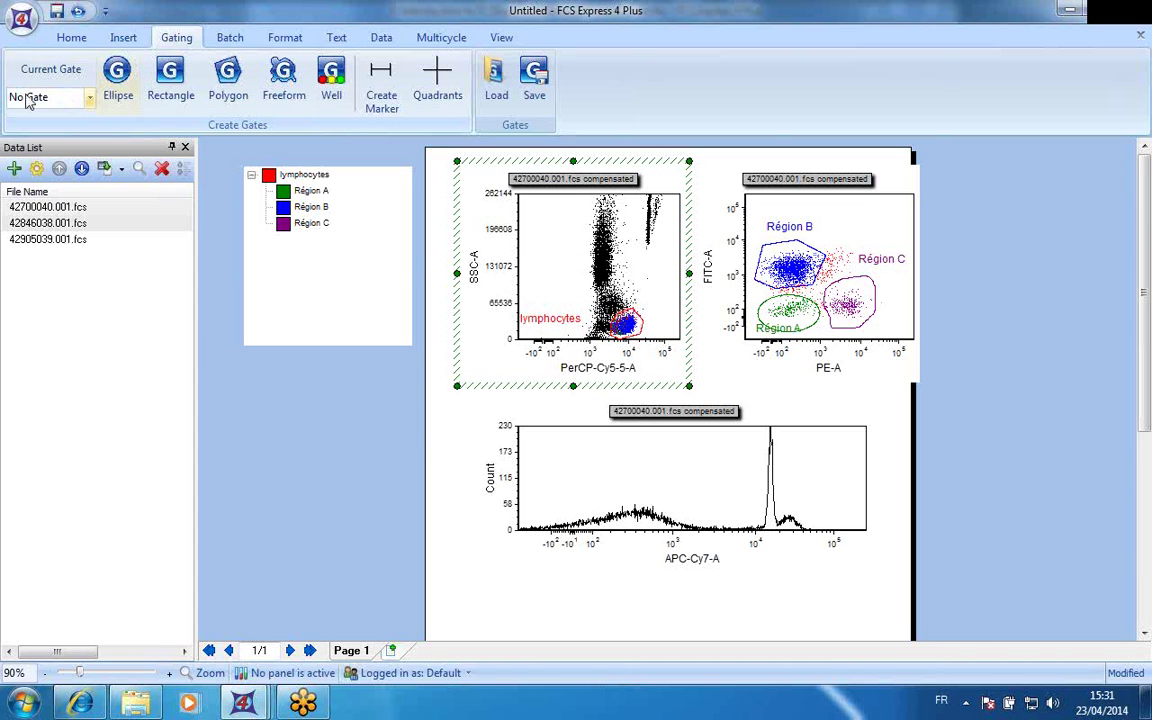
{"action": "left_click", "coordinate": [89, 103]}
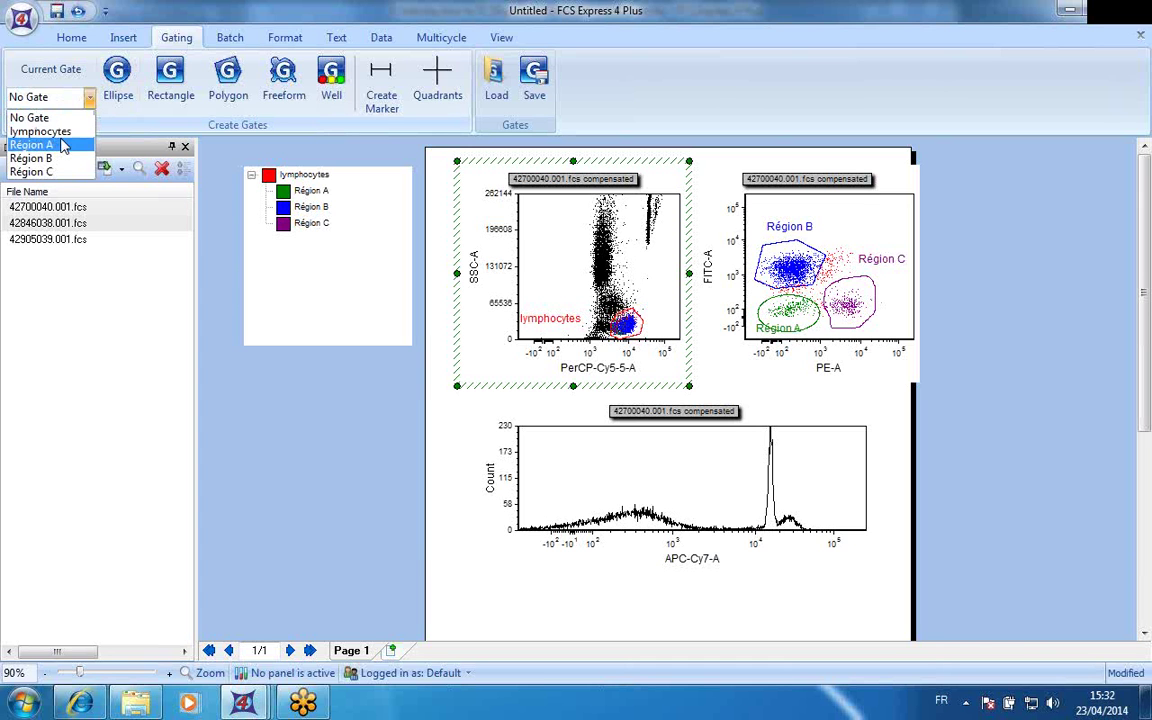
{"action": "left_click", "coordinate": [40, 145]}
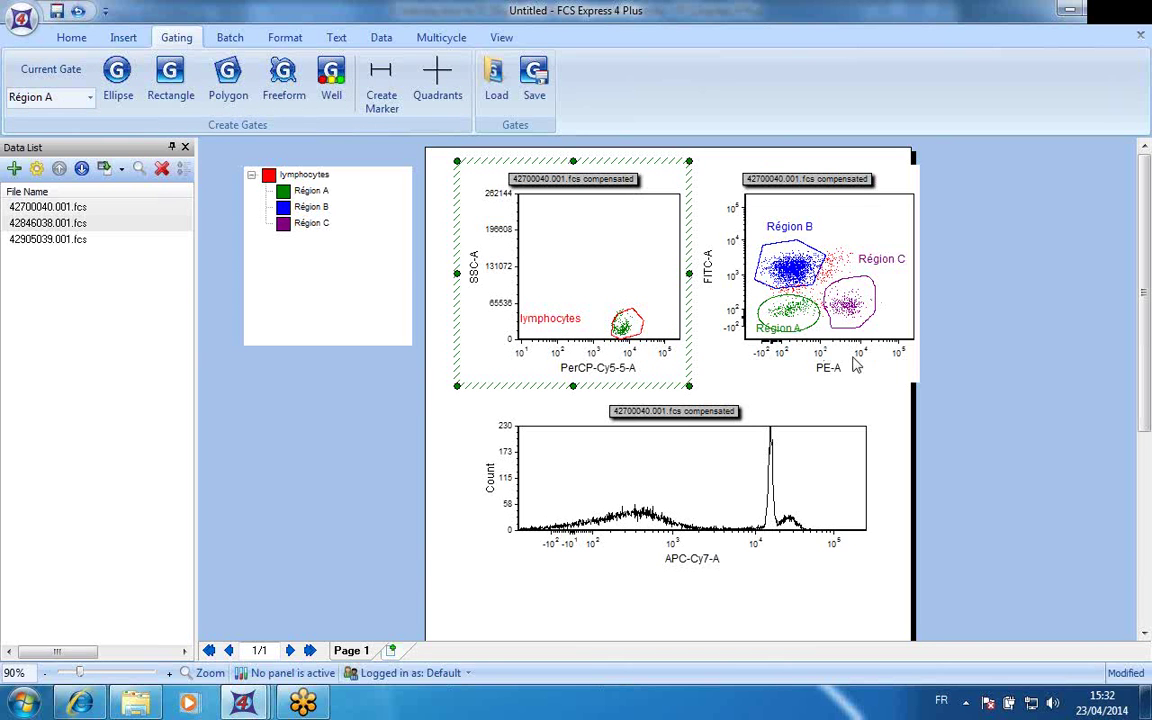
- Apply Région C as the current gate to the APC-Cy7-A histogram and the SSC-A dot plot together
{"action": "left_click", "coordinate": [595, 493]}
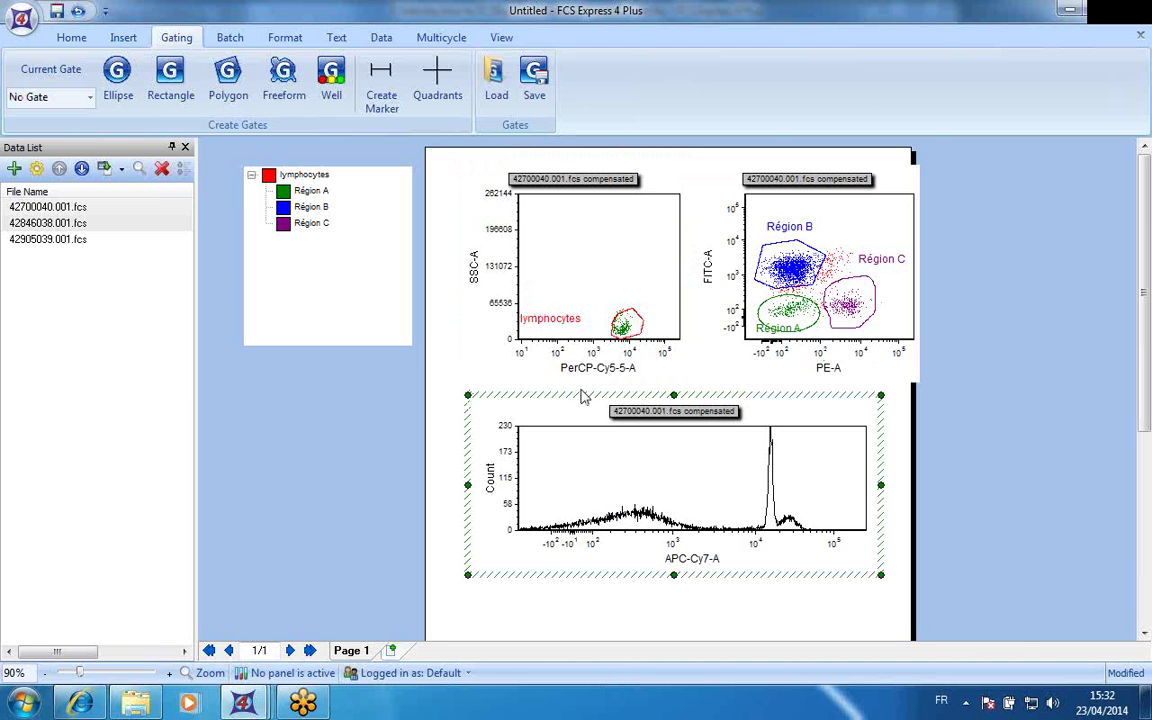
{"action": "left_click", "coordinate": [540, 347], "text": "ctrl"}
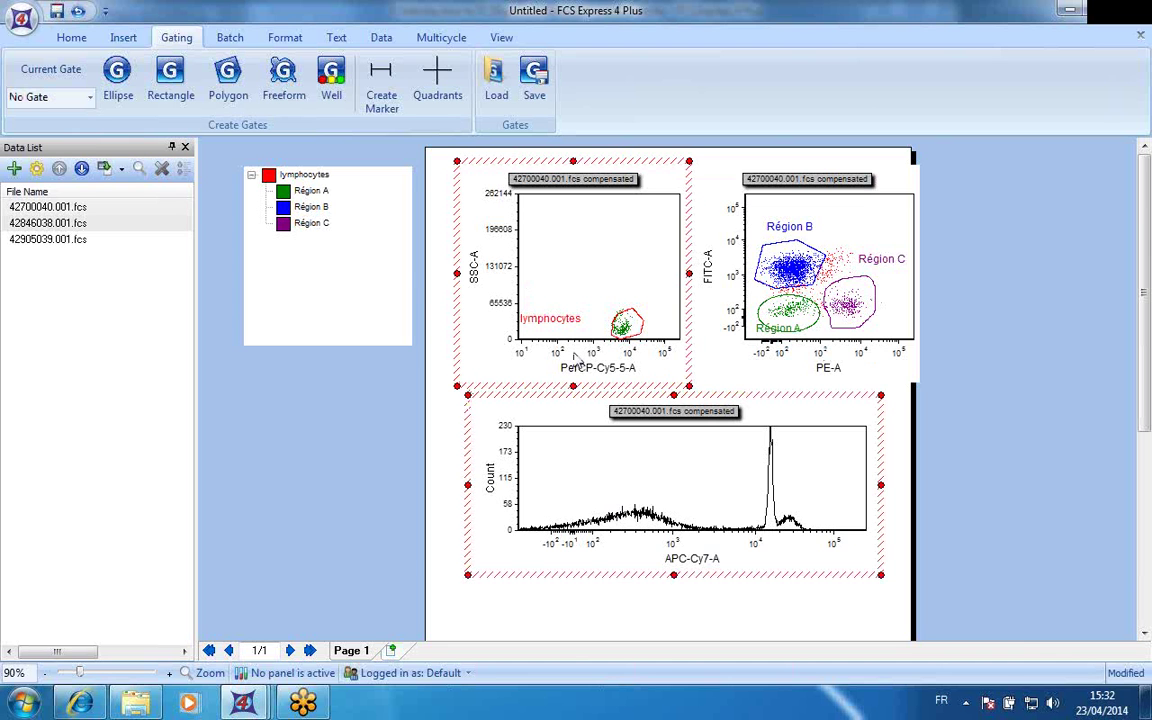
{"action": "left_click", "coordinate": [89, 97]}
{"action": "left_click", "coordinate": [40, 172]}
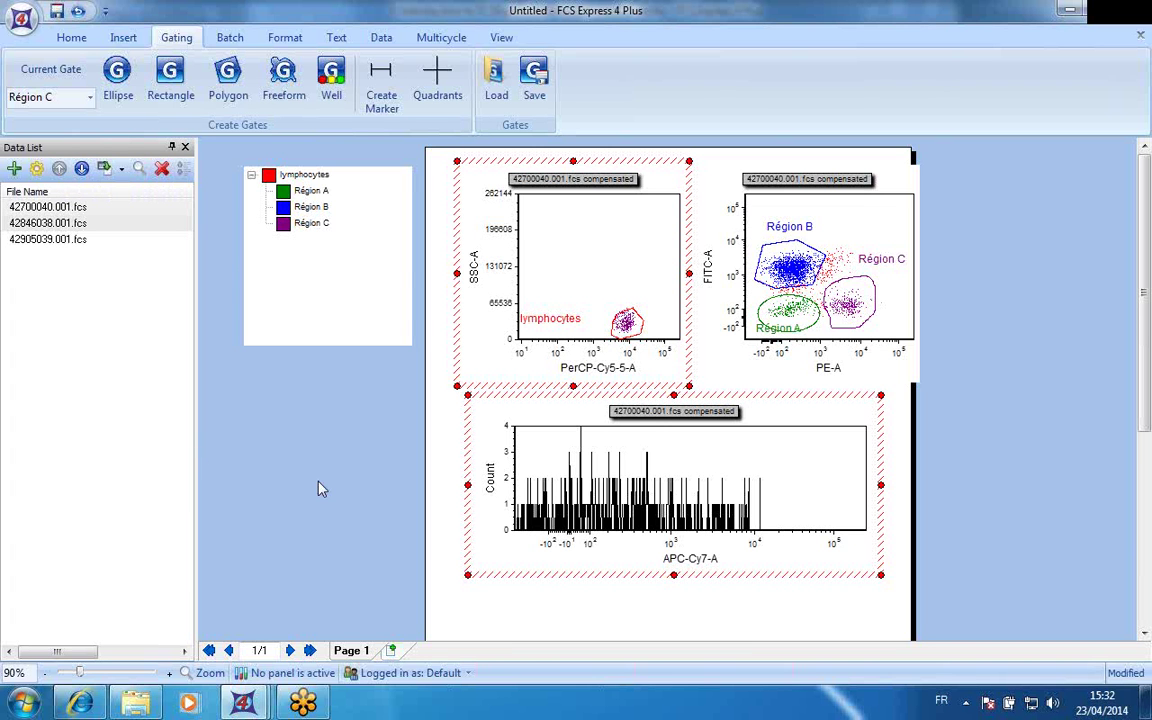
{"action": "left_click", "coordinate": [633, 253]}
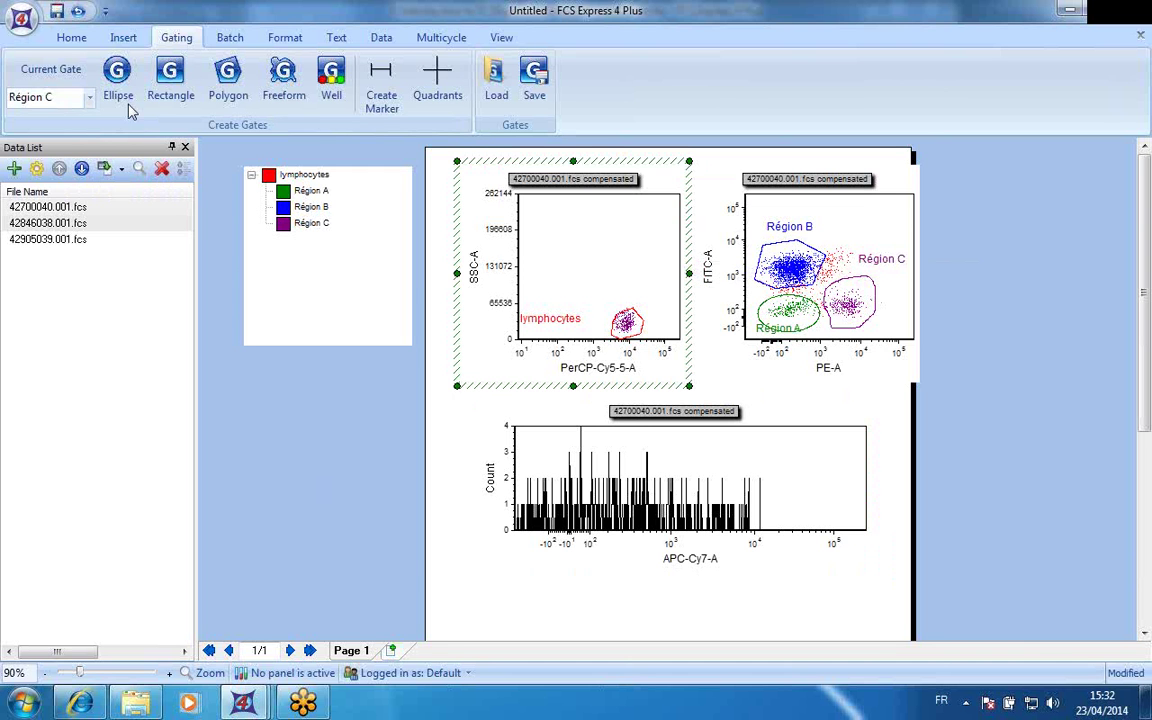
- Add the Current Gate keyword below the file name in the APC-Cy7-A histogram's header title
{"action": "left_click", "coordinate": [733, 484]}
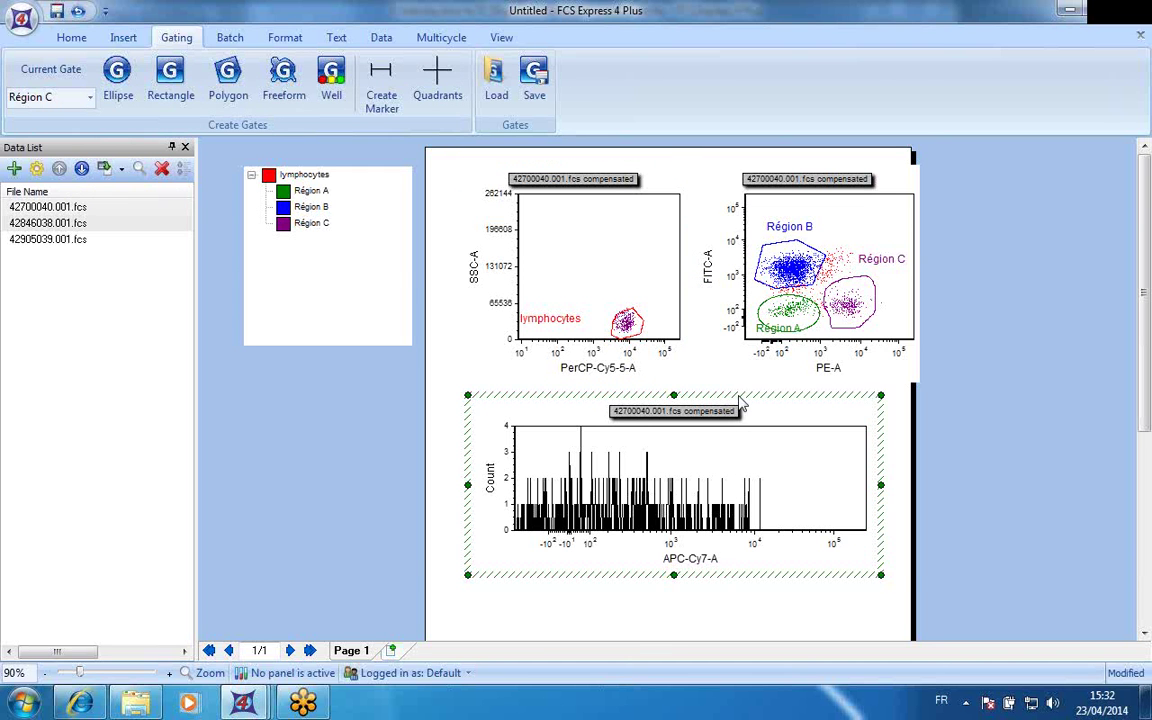
{"action": "right_click", "coordinate": [740, 400]}
{"action": "left_click", "coordinate": [548, 410]}
{"action": "right_click", "coordinate": [549, 418]}
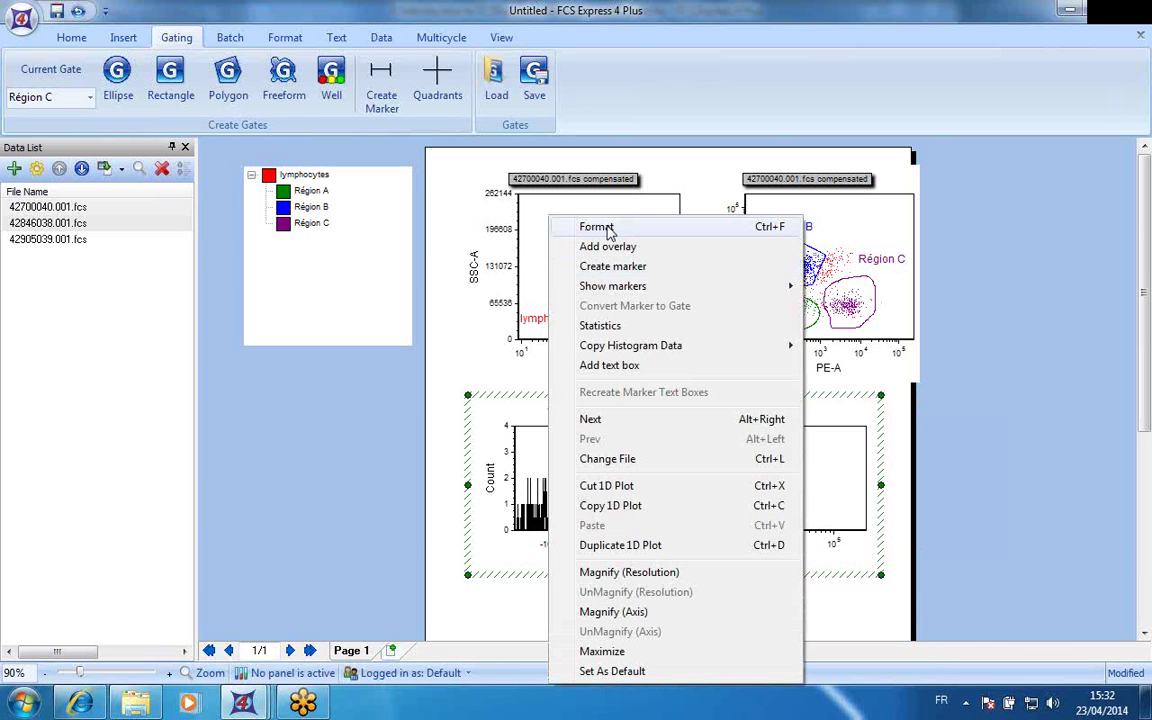
{"action": "left_click", "coordinate": [608, 230]}
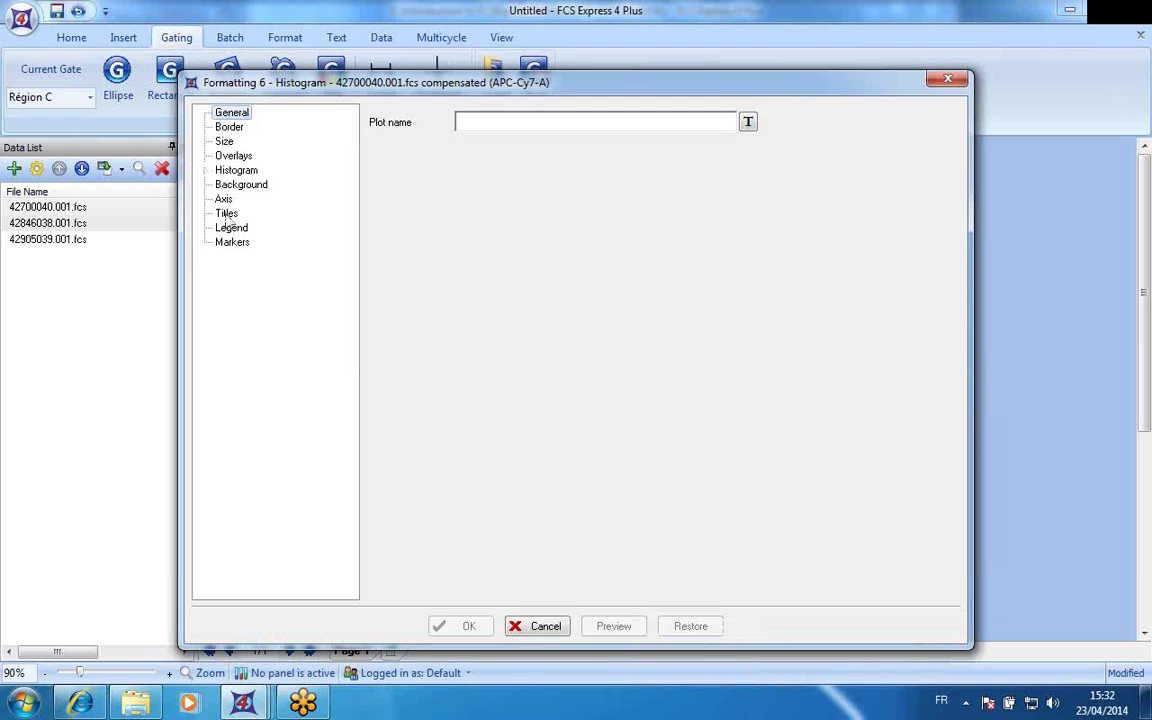
{"action": "left_click", "coordinate": [226, 213]}
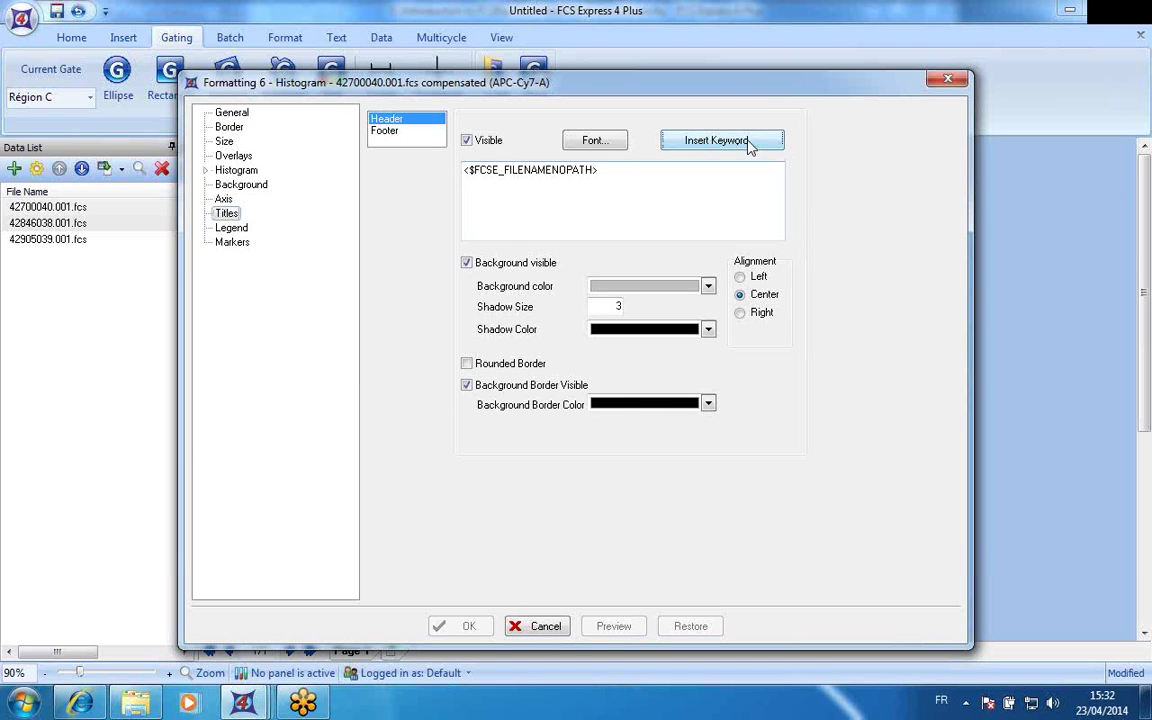
{"action": "left_click", "coordinate": [715, 141]}
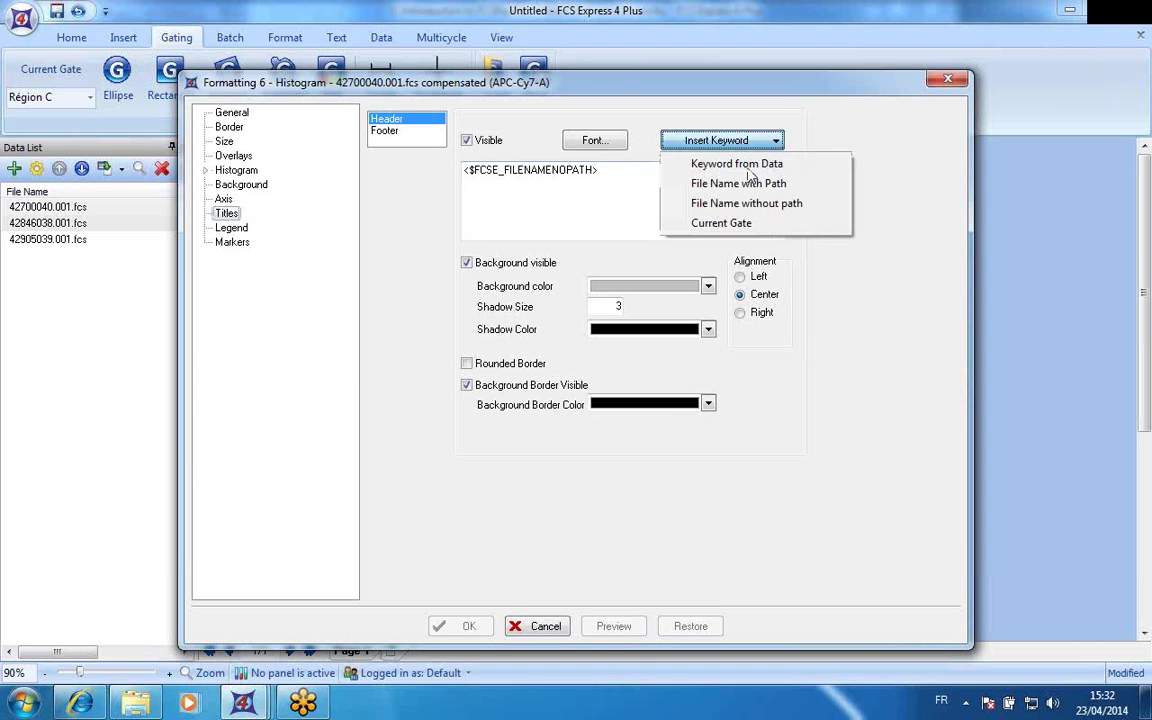
{"action": "left_click", "coordinate": [722, 224]}
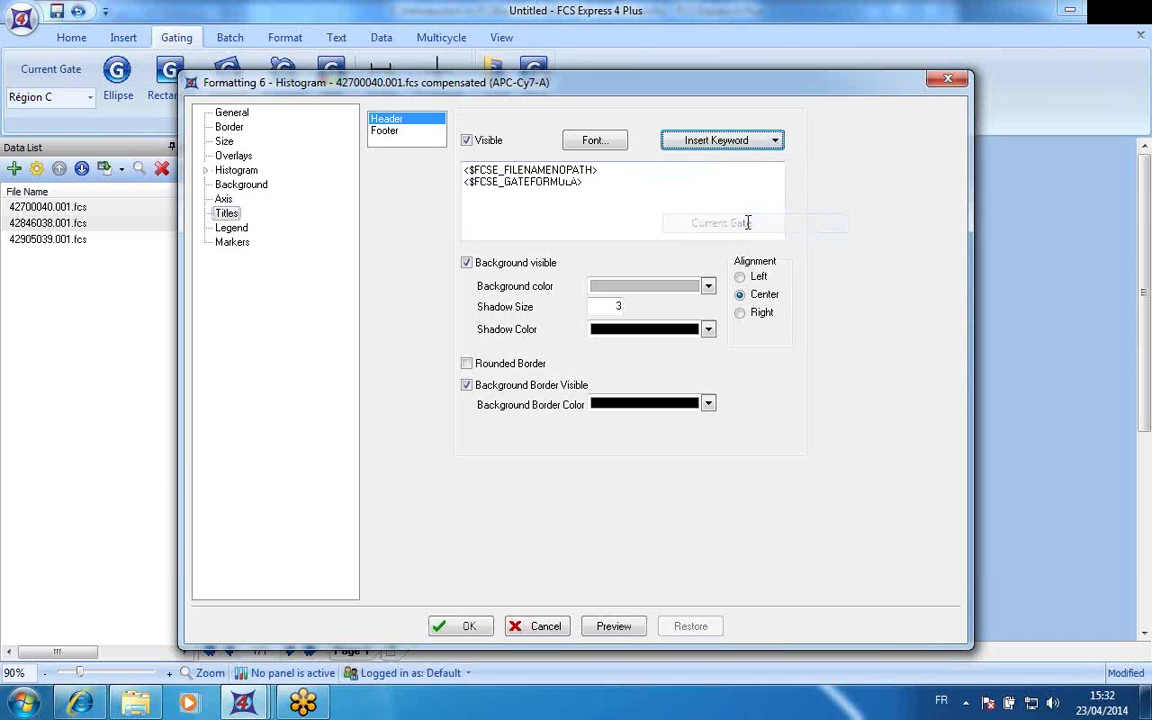
{"action": "left_click", "coordinate": [458, 627]}
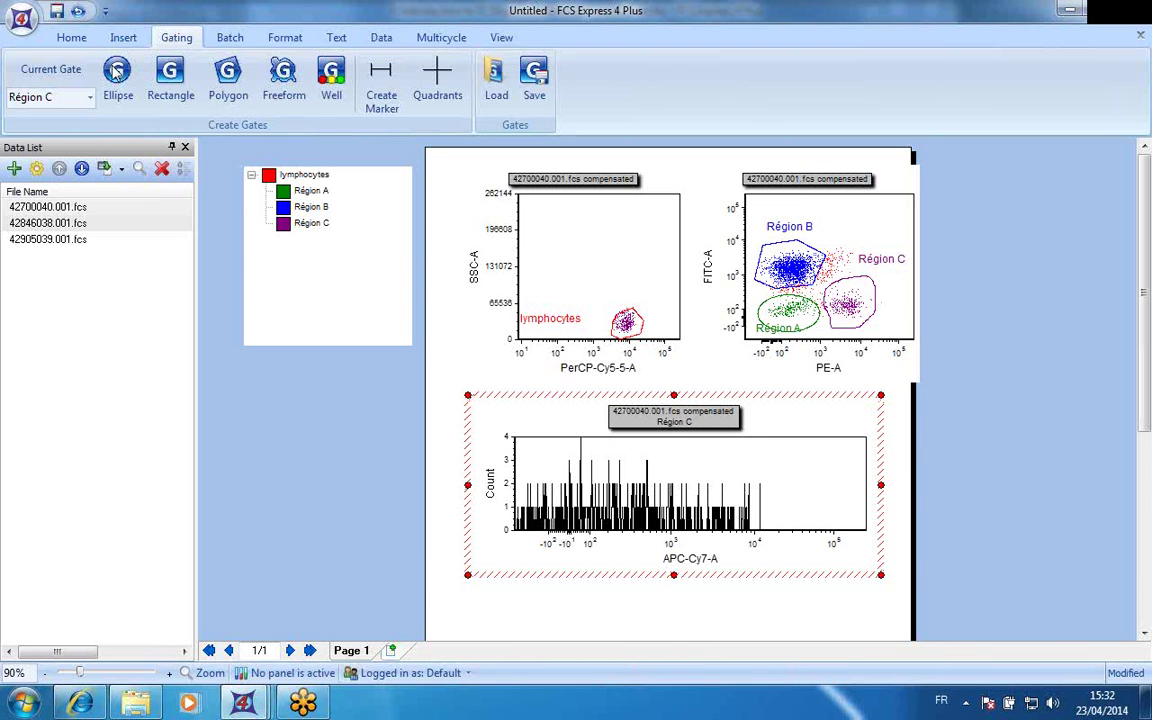
- Apply Région A as the current gate of the APC-Cy7-A histogram and deselect the plot
{"action": "left_click", "coordinate": [86, 98]}
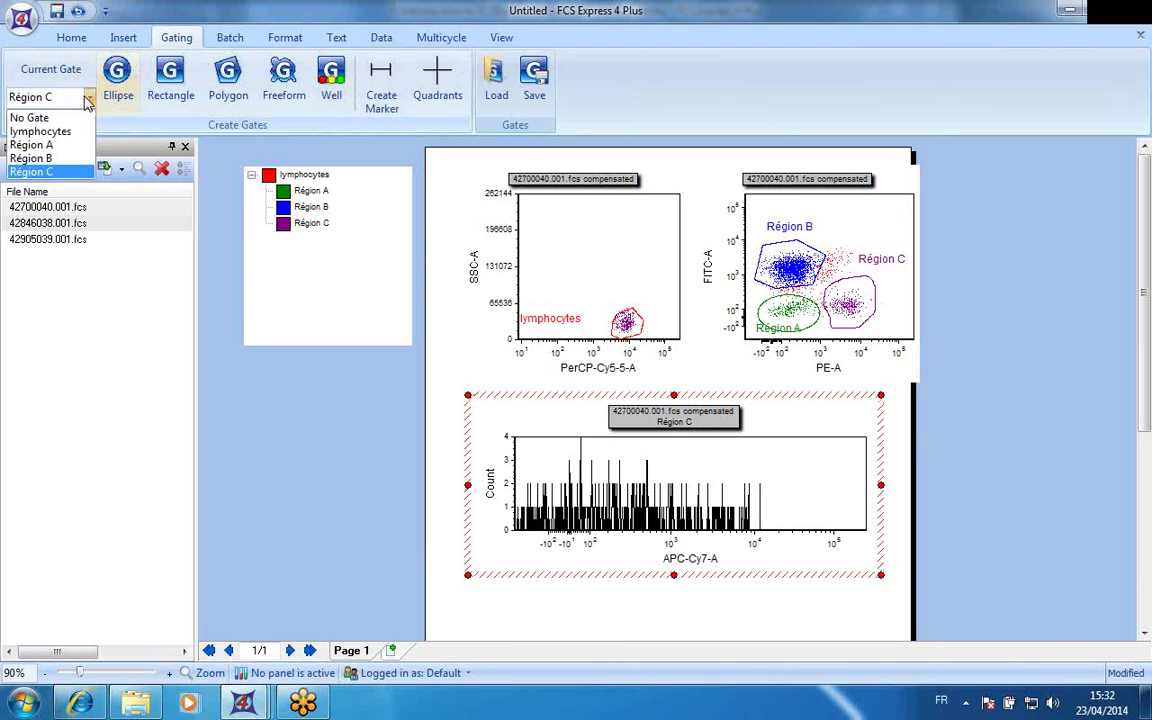
{"action": "left_click", "coordinate": [44, 148]}
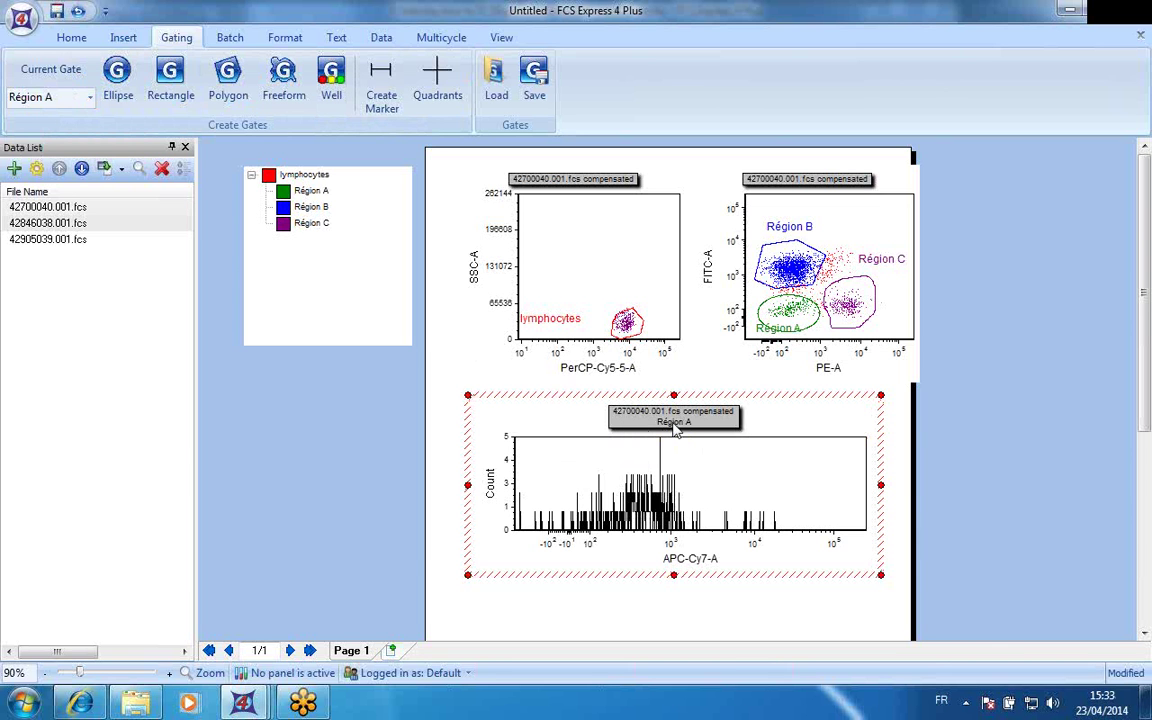
{"action": "left_click", "coordinate": [317, 514]}
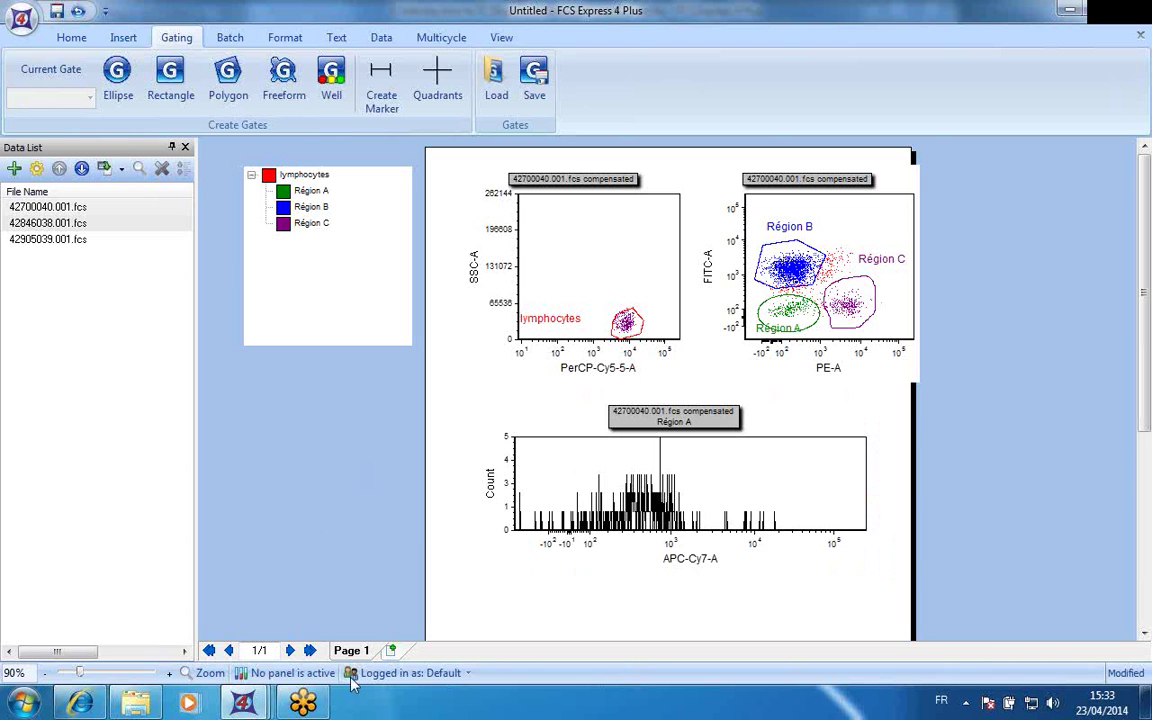
- View the logged-in user's application preferences and close them without making changes
{"action": "left_click", "coordinate": [449, 675]}
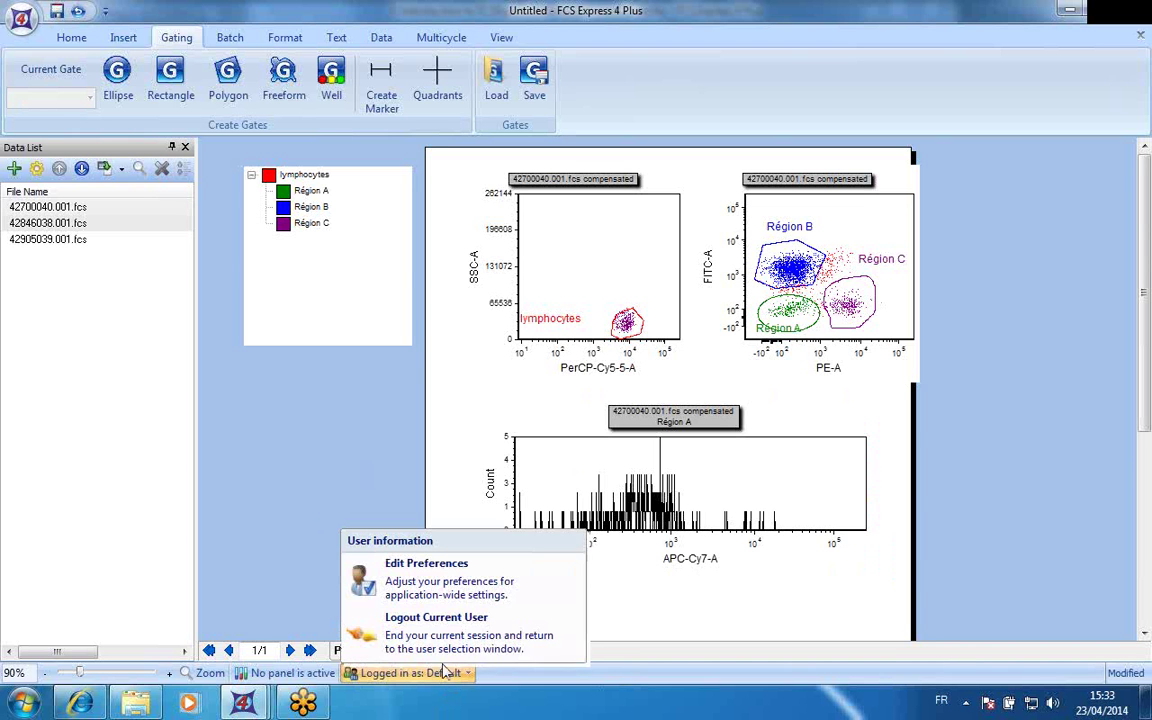
{"action": "left_click", "coordinate": [450, 577]}
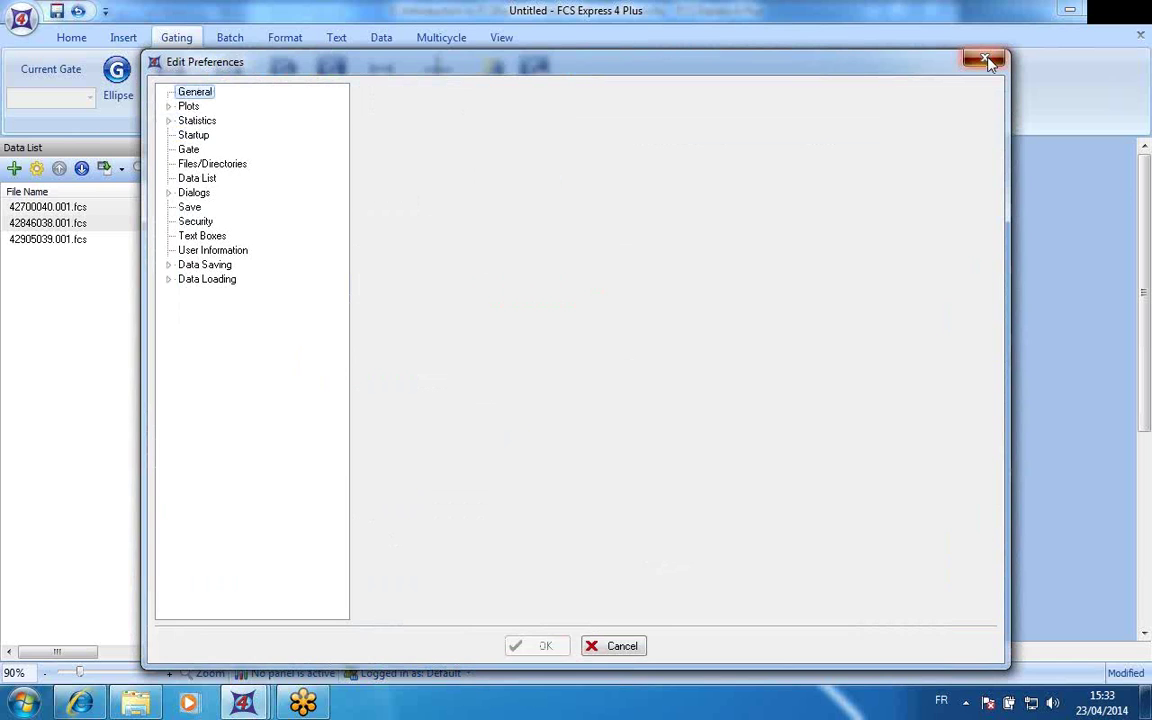
{"action": "left_click", "coordinate": [986, 61]}
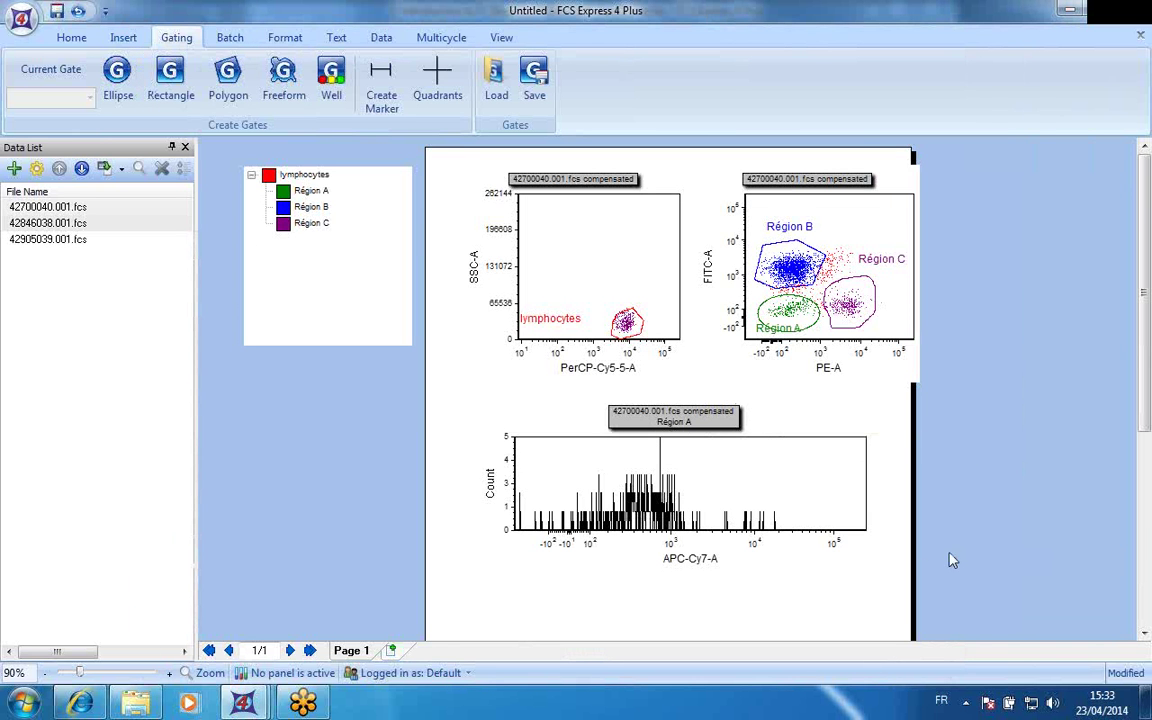
{"action": "left_click", "coordinate": [375, 677]}
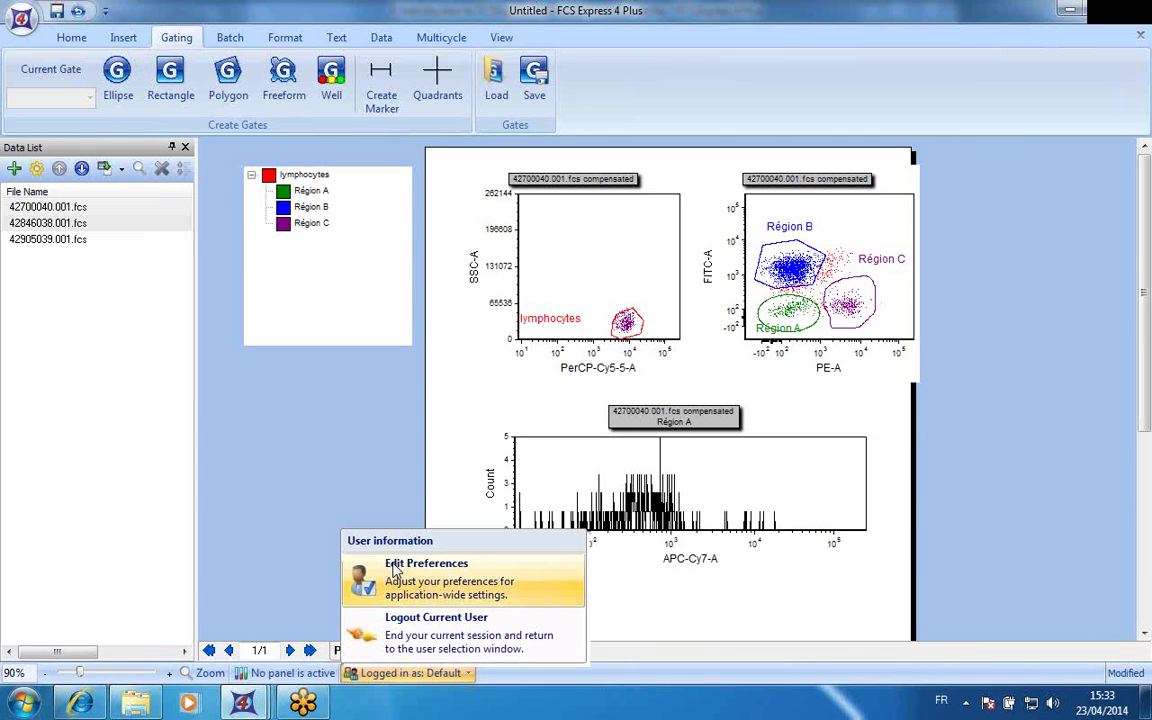
{"action": "left_click", "coordinate": [341, 459]}
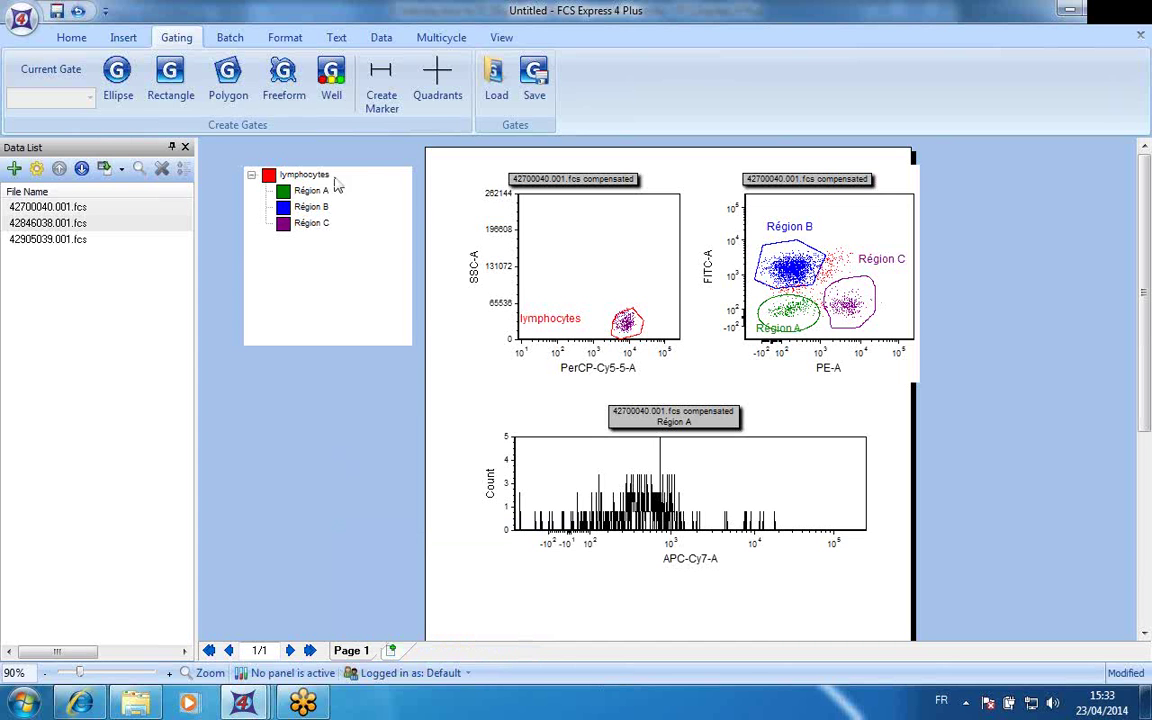
- Apply the lymphocytes gate from the gate hierarchy to the SSC-A vs PerCP-Cy5-5-A dot plot
{"action": "left_click", "coordinate": [292, 175]}
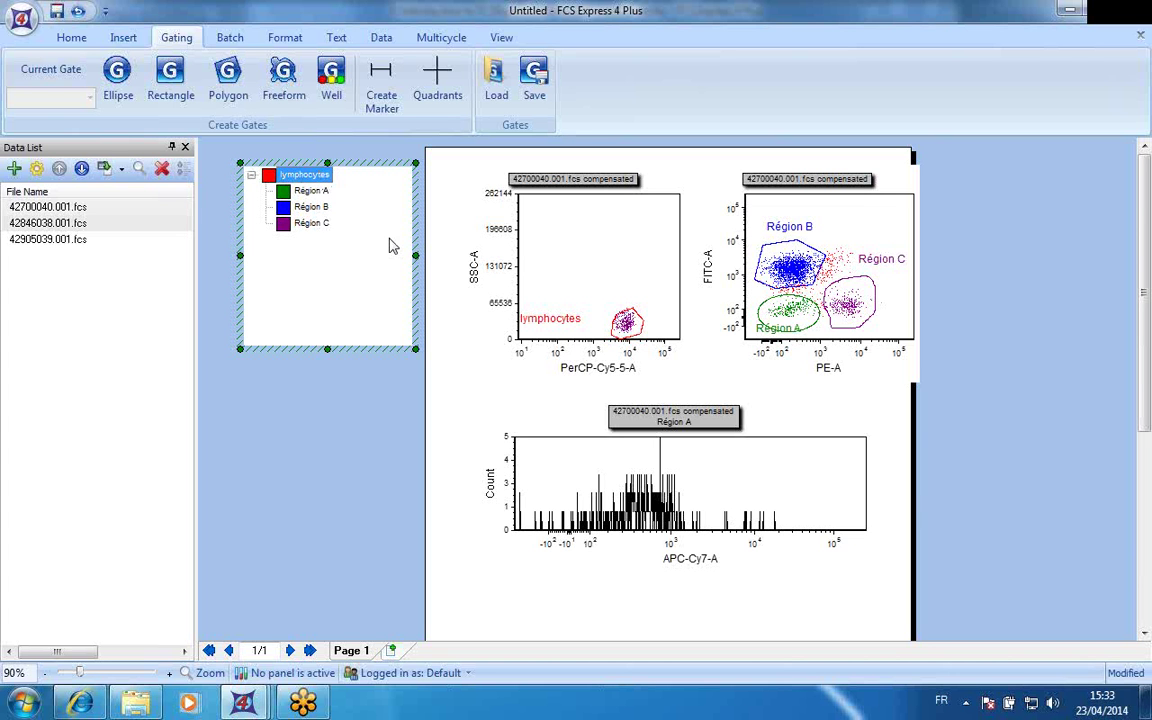
{"action": "left_click", "coordinate": [313, 192]}
{"action": "left_click", "coordinate": [315, 208]}
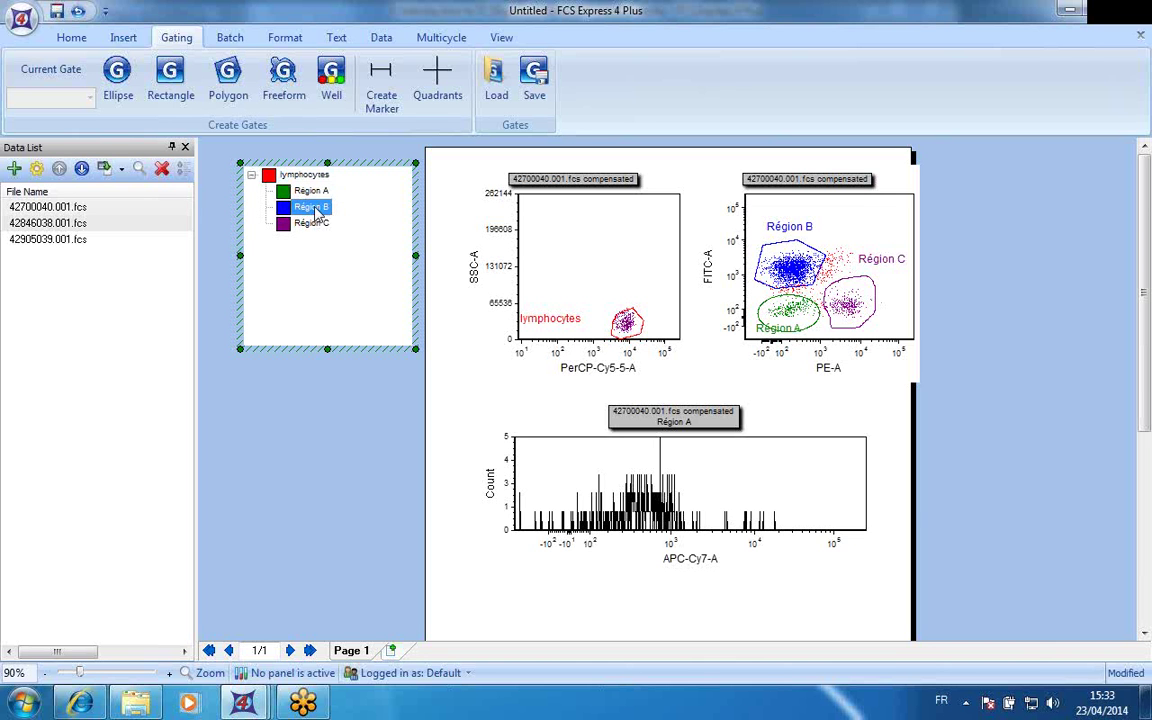
{"action": "left_click", "coordinate": [313, 256]}
{"action": "left_click", "coordinate": [617, 256]}
{"action": "left_click", "coordinate": [617, 256]}
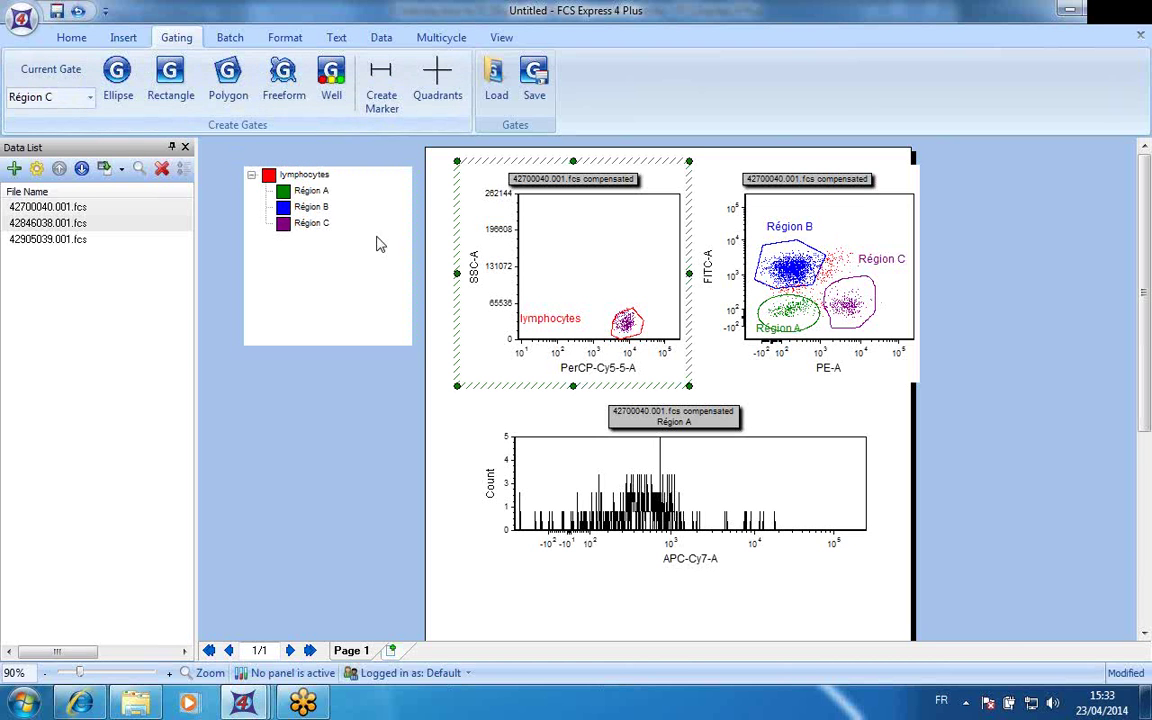
{"action": "left_click", "coordinate": [305, 176]}
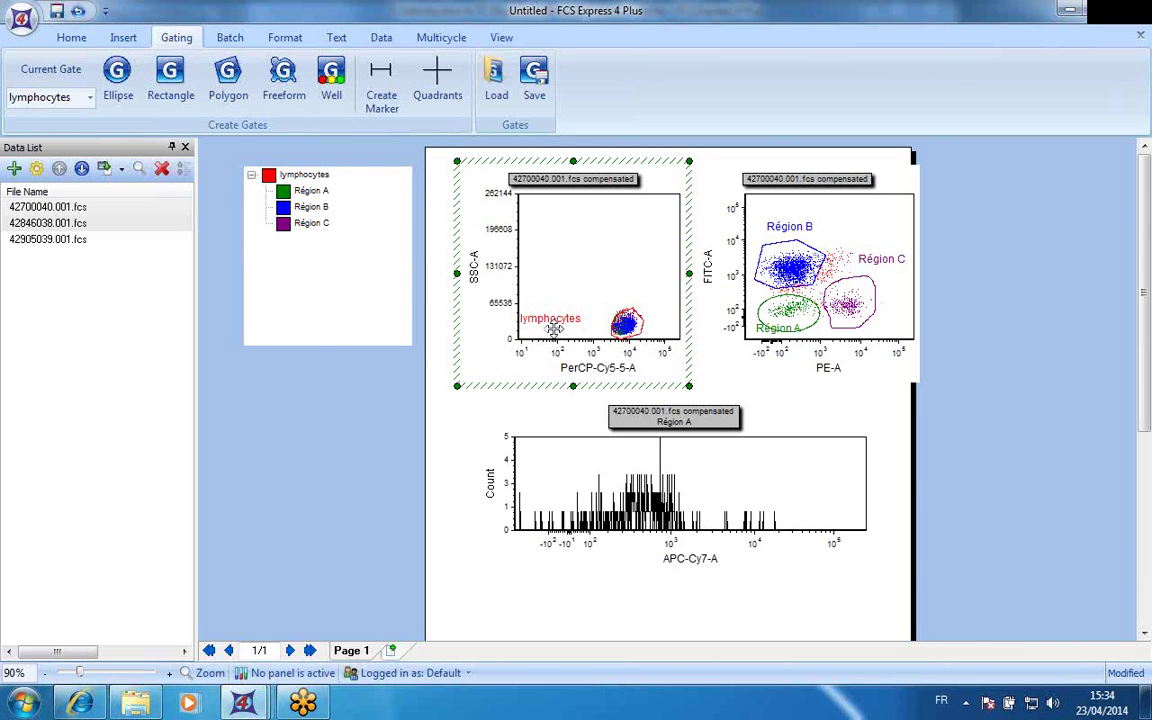
- Apply the lymphocytes gate from the hierarchy to the APC-Cy7-A histogram, and replace it with Région A
{"action": "left_click", "coordinate": [287, 170]}
{"action": "left_click_drag", "start_coordinate": [523, 398], "coordinate": [519, 406]}
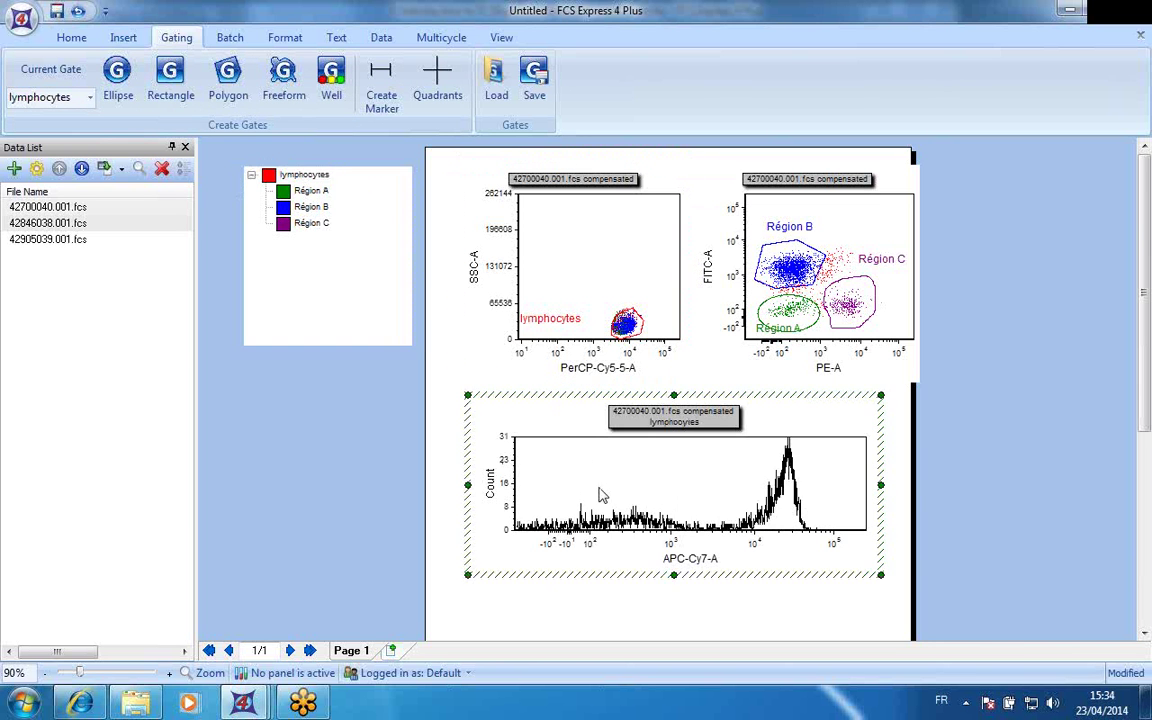
{"action": "left_click", "coordinate": [301, 190]}
{"action": "left_click", "coordinate": [301, 190]}
{"action": "left_click_drag", "start_coordinate": [447, 306], "coordinate": [632, 494]}
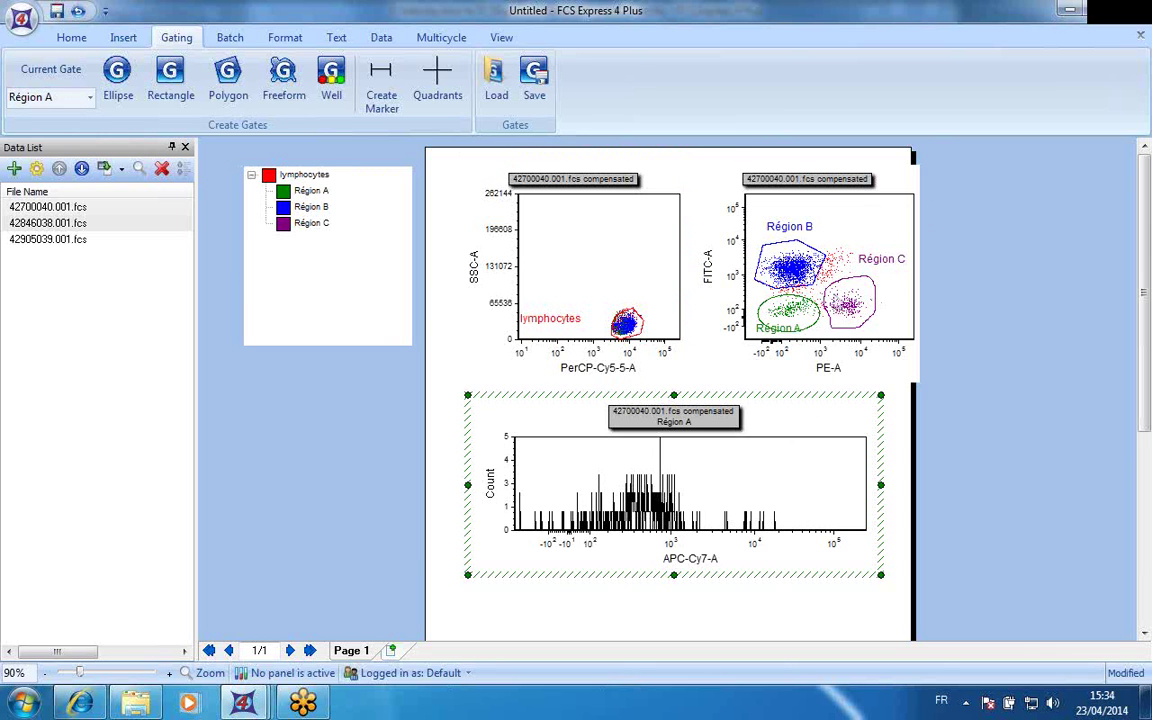
- Apply Région C as the current gate of the APC-Cy7-A histogram
{"action": "left_click", "coordinate": [852, 318]}
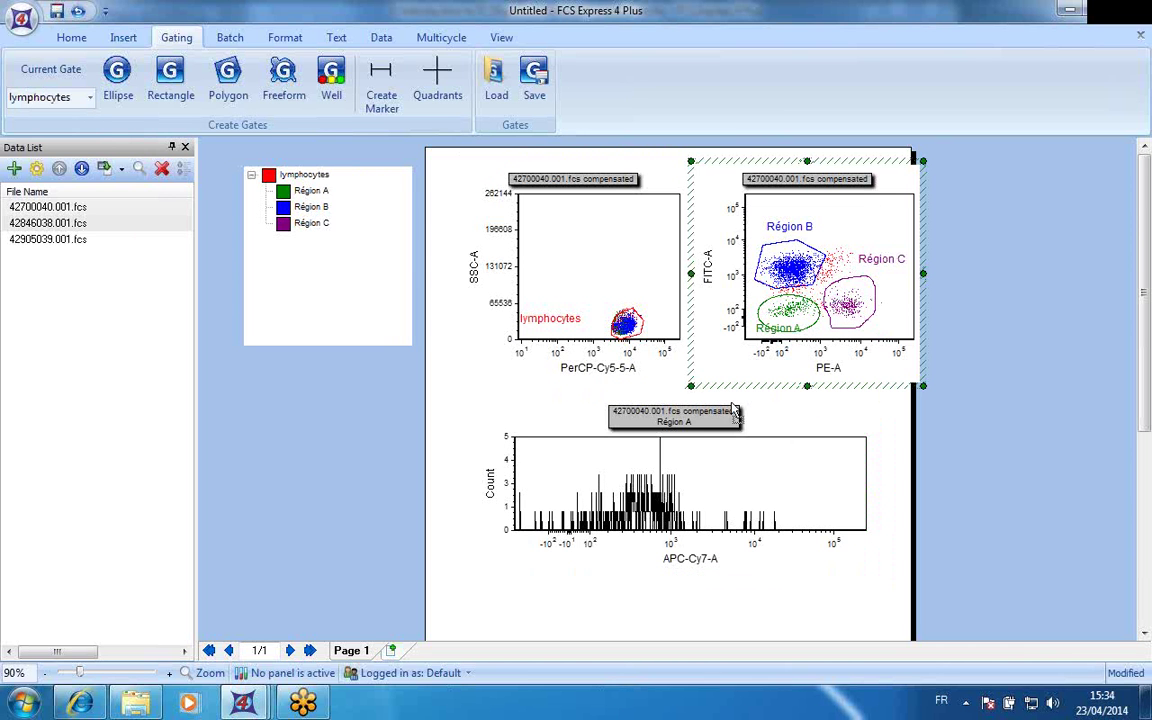
{"action": "left_click", "coordinate": [674, 410]}
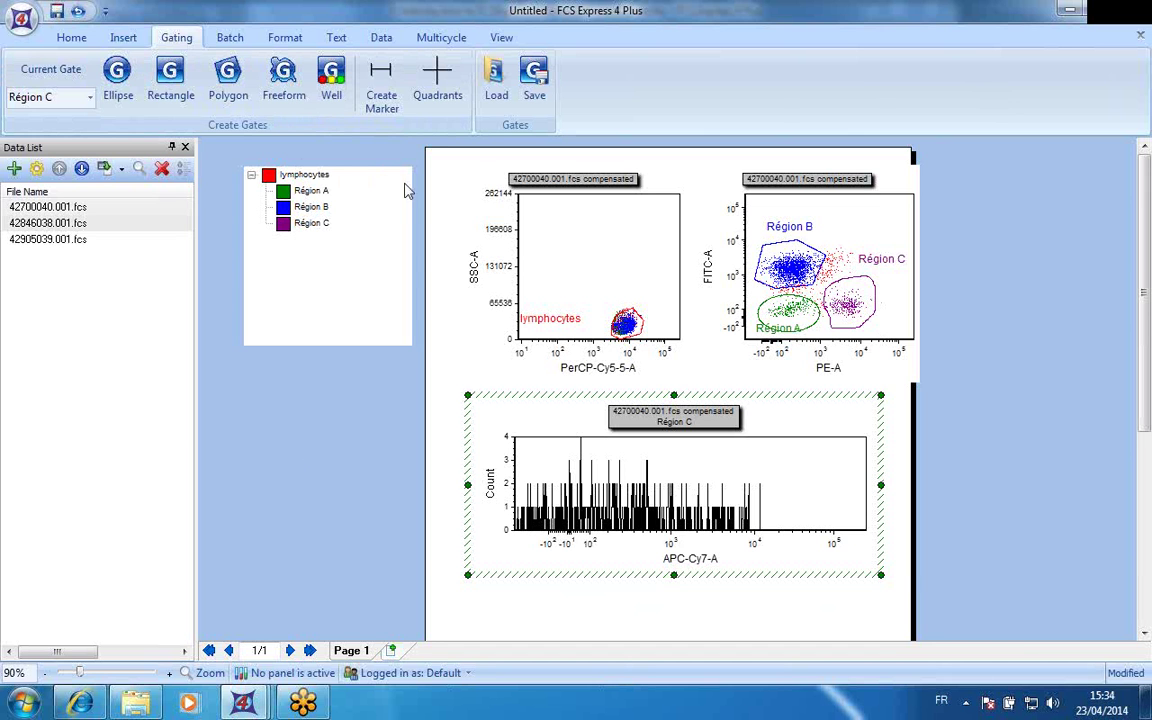
- Start a new combination gate in the gate hierarchy and name it "combination gate"
{"action": "left_click", "coordinate": [319, 273]}
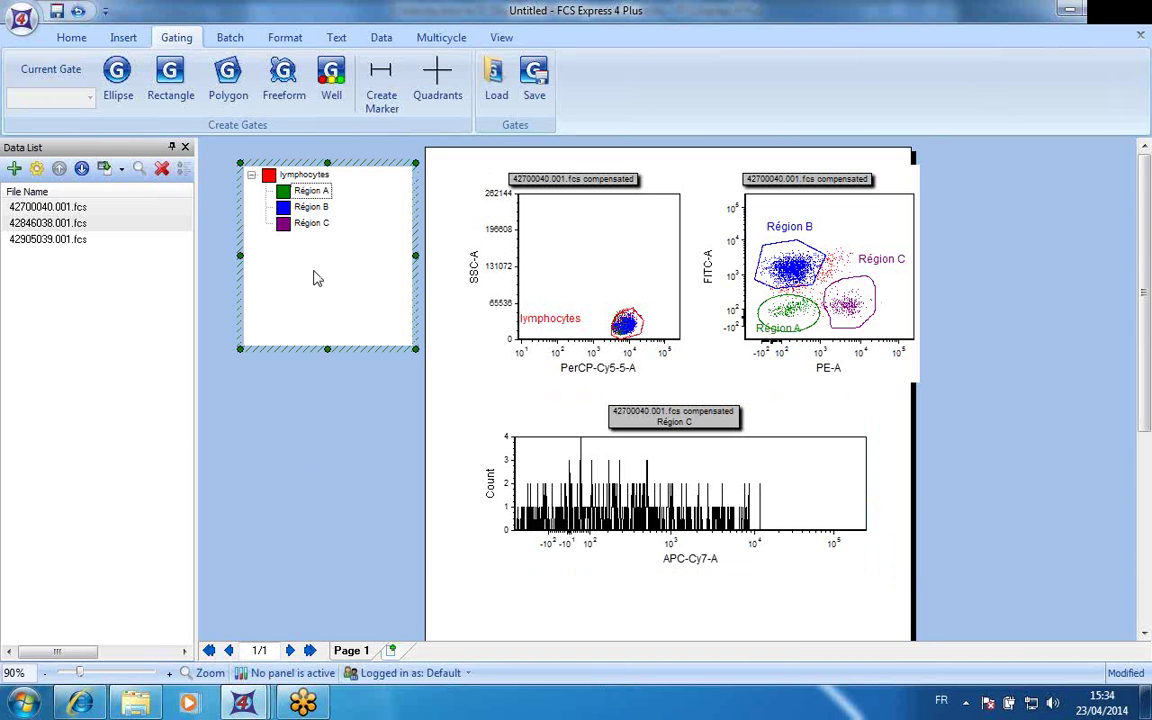
{"action": "right_click", "coordinate": [298, 276]}
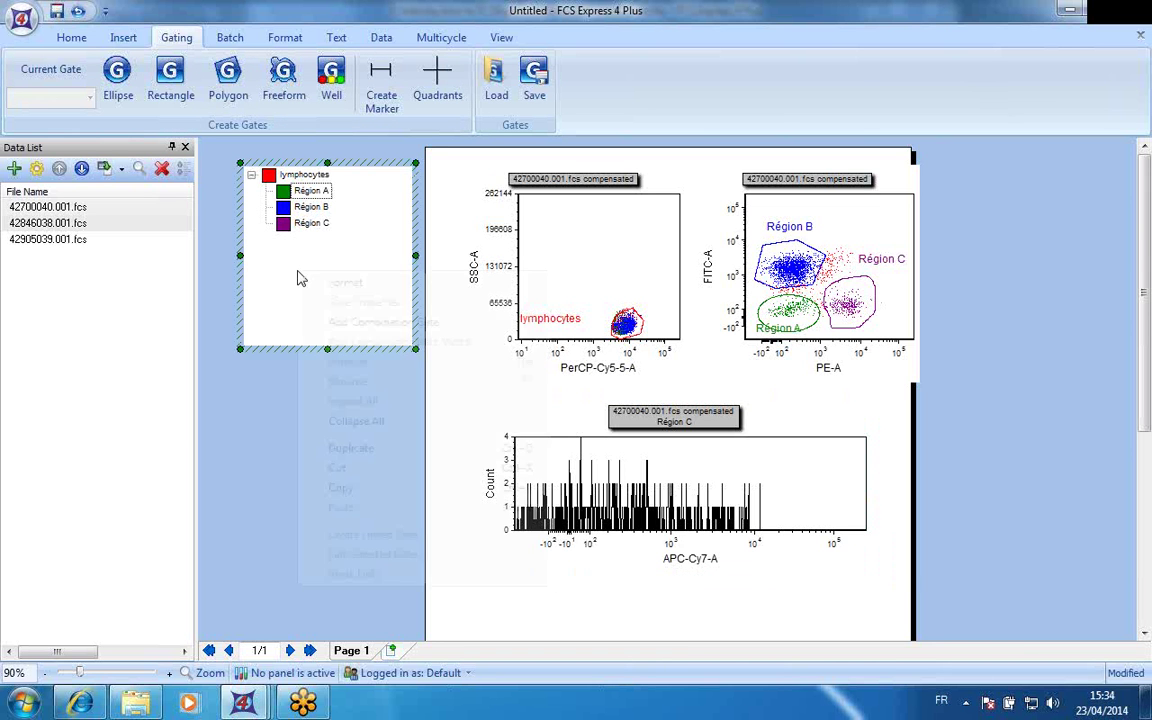
{"action": "left_click", "coordinate": [397, 327]}
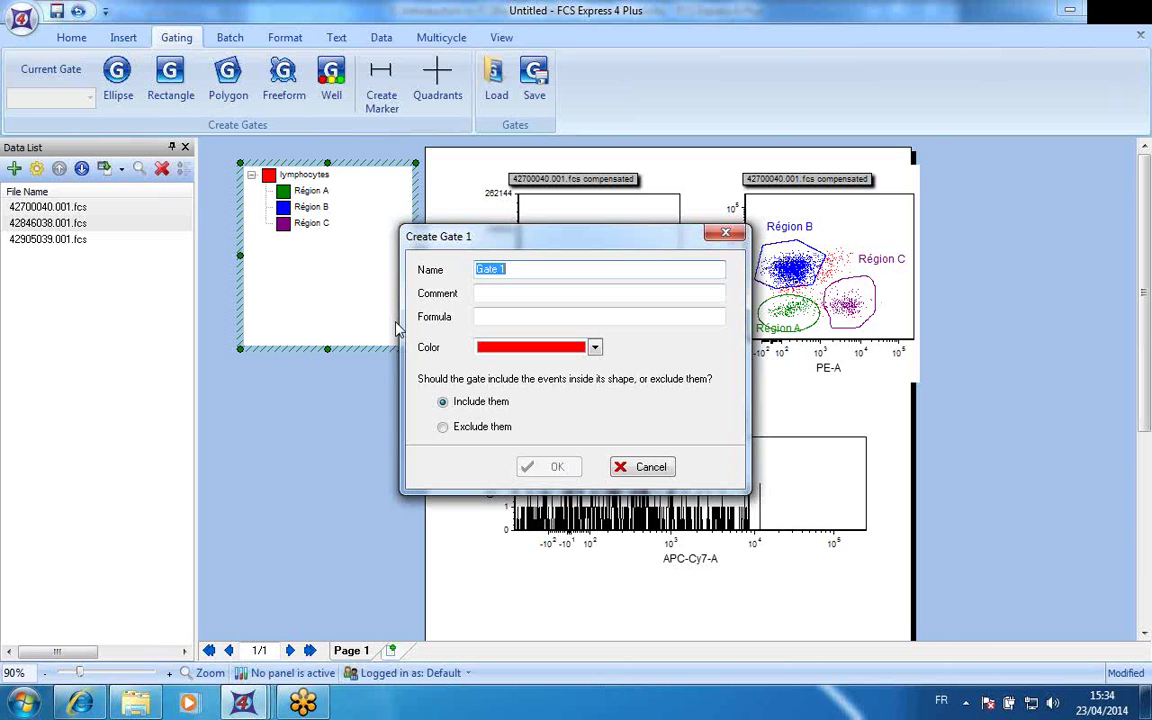
{"action": "type", "text": "combina"}
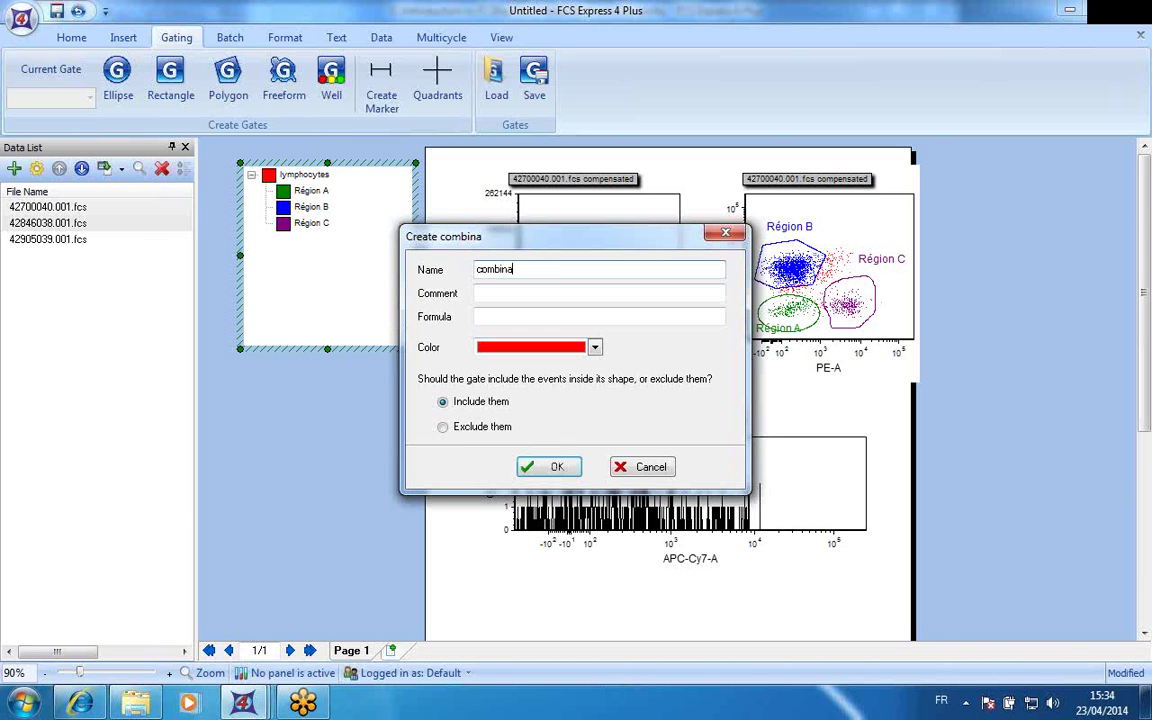
{"action": "type", "text": "tion gate"}
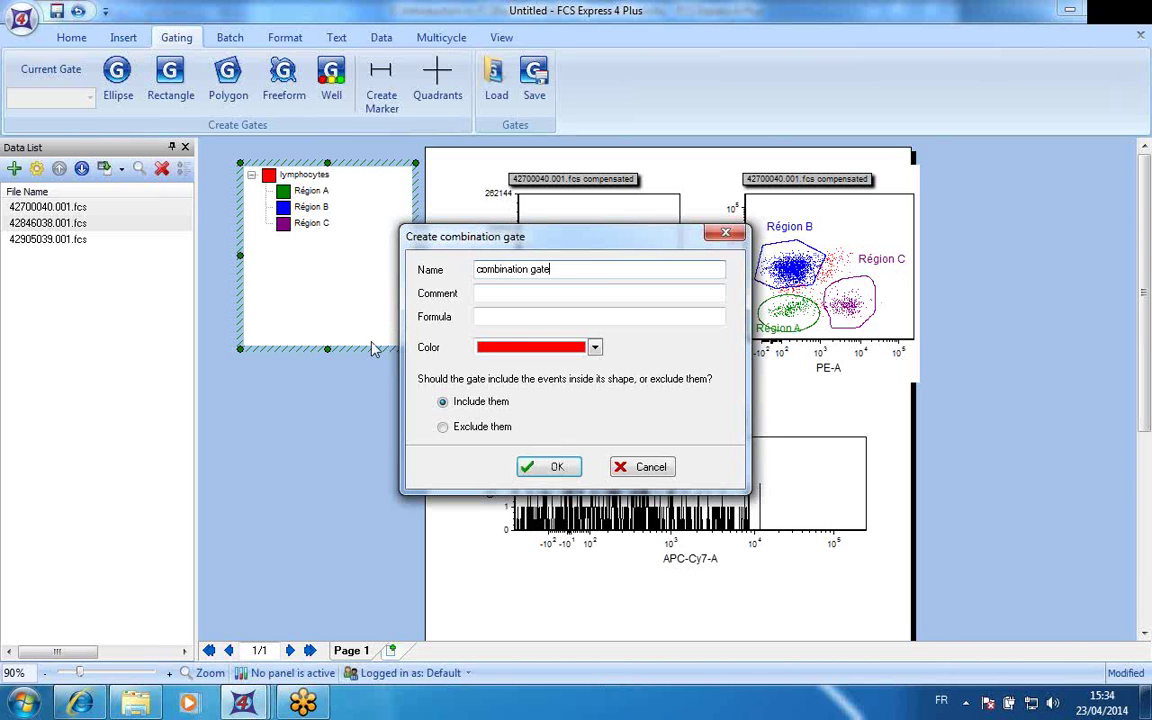
- Set the combination gate's formula to "Région A or Région B"
{"action": "left_click", "coordinate": [494, 318]}
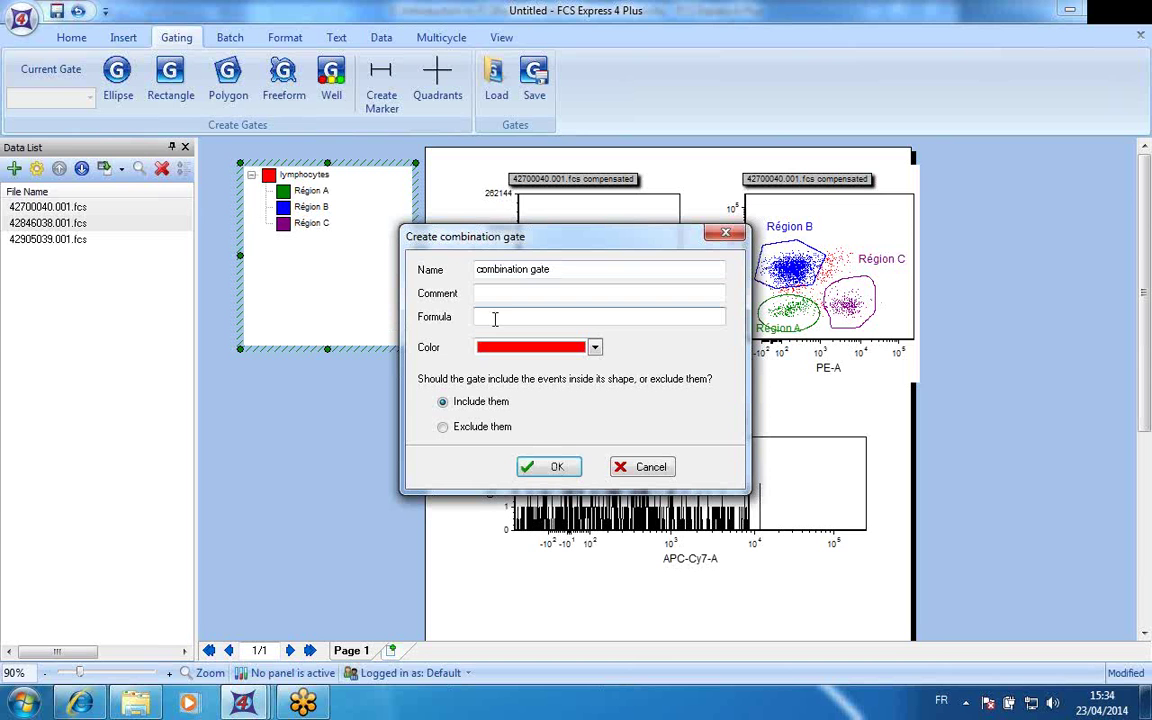
{"action": "type", "text": "re"}
{"action": "key", "text": "BackSpace"}
{"action": "key", "text": "BackSpace"}
{"action": "type", "text": "r"}
{"action": "left_click", "coordinate": [537, 315]}
{"action": "type", "text": "or R"}
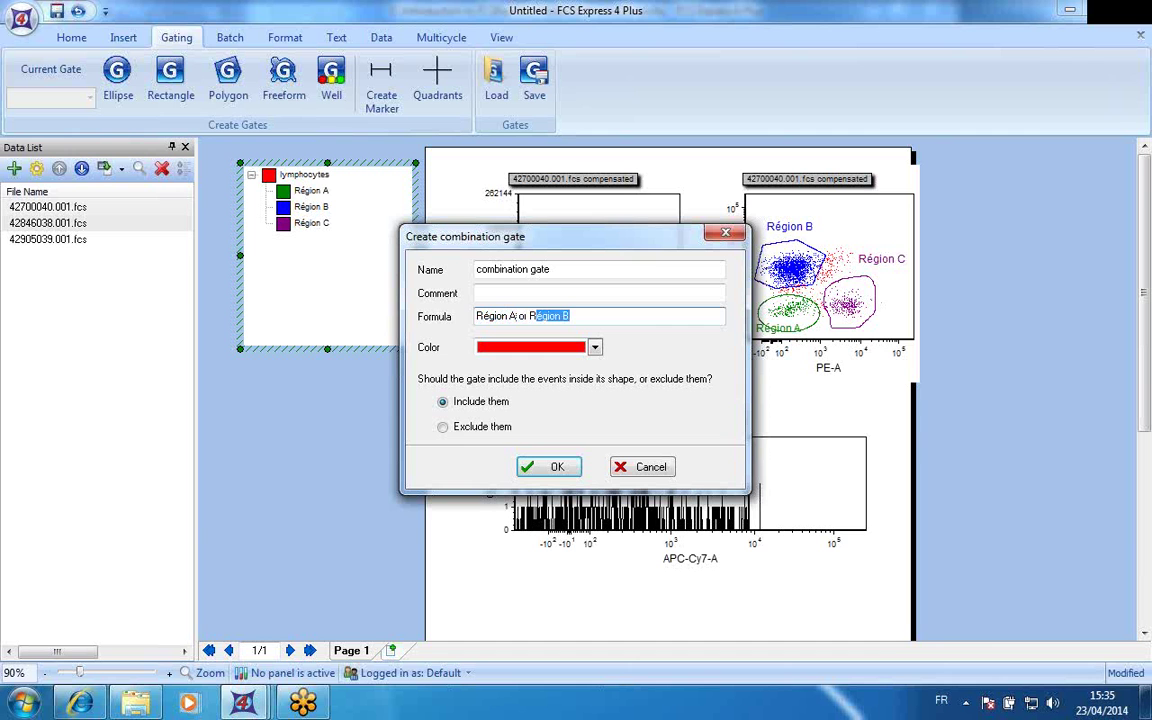
- Color the combination gate magenta and create it
{"action": "left_click", "coordinate": [595, 347]}
{"action": "left_click", "coordinate": [493, 420]}
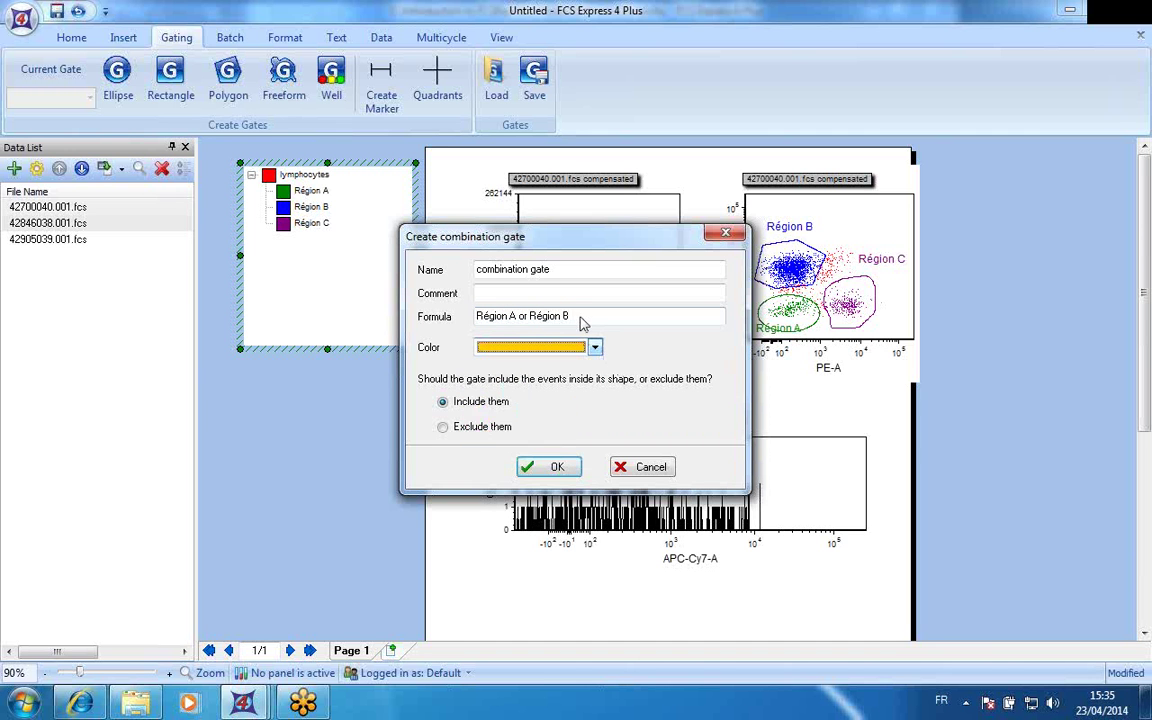
{"action": "left_click", "coordinate": [594, 347]}
{"action": "left_click", "coordinate": [476, 418]}
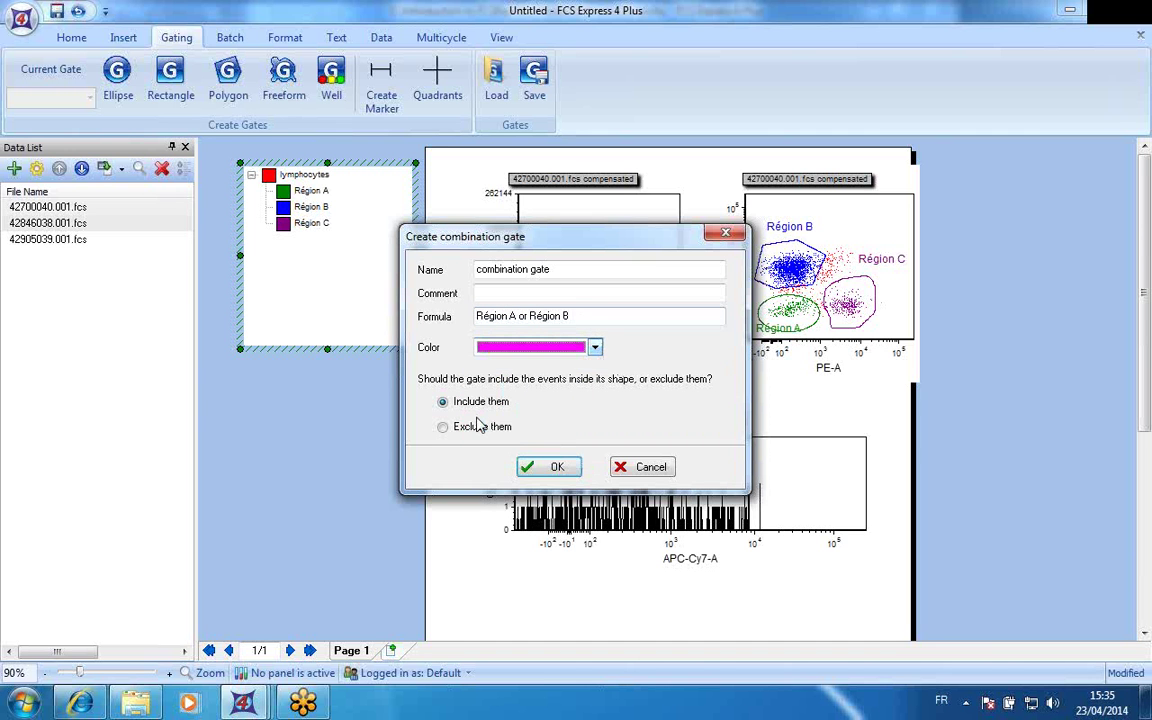
{"action": "left_click", "coordinate": [557, 468]}
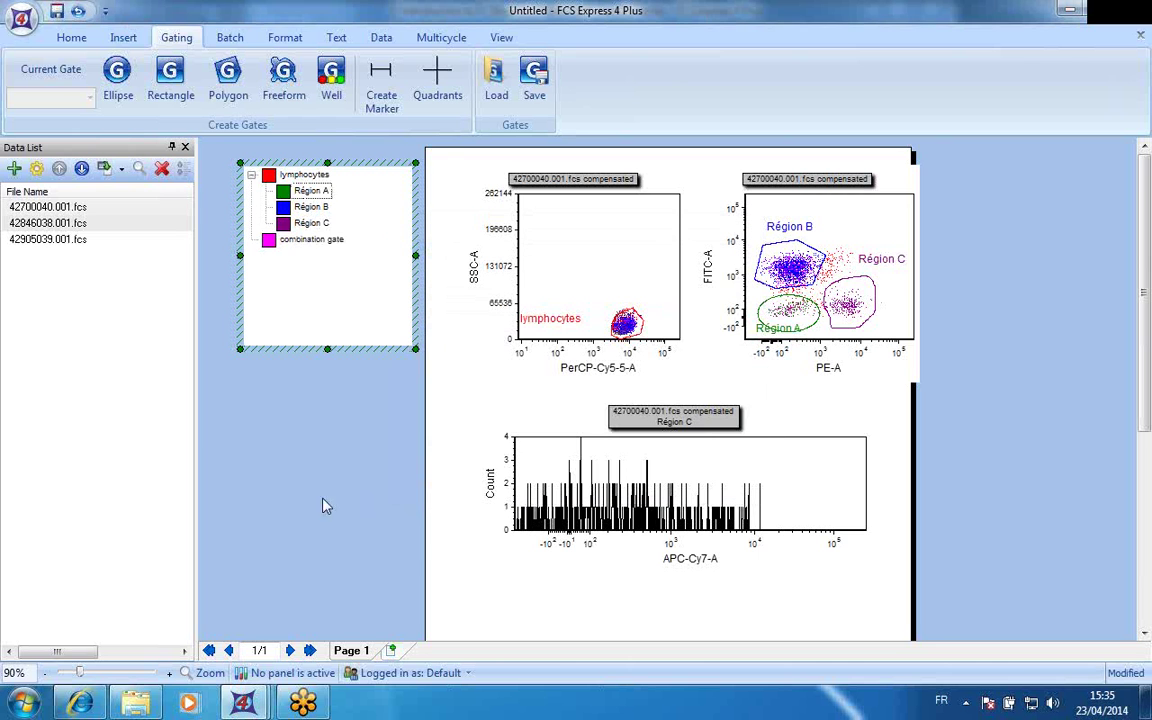
- Nest the combination gate under the lymphocytes gate in the hierarchy
{"action": "left_click", "coordinate": [310, 243]}
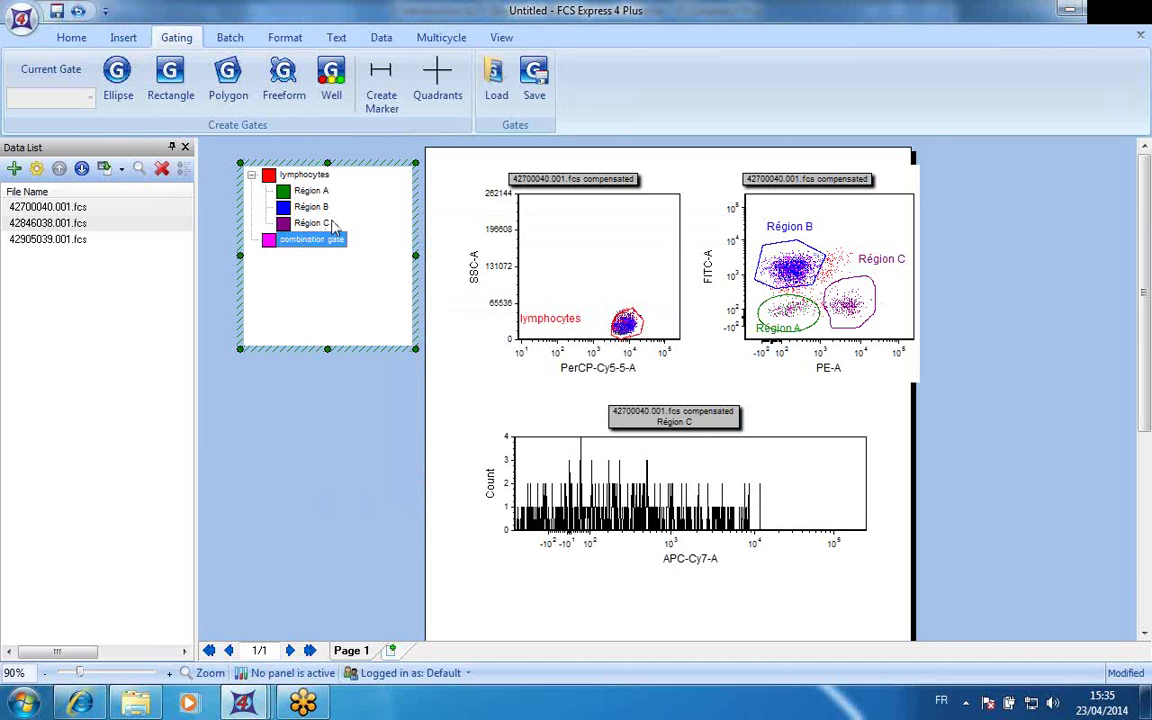
{"action": "left_click", "coordinate": [304, 175], "text": "ctrl"}
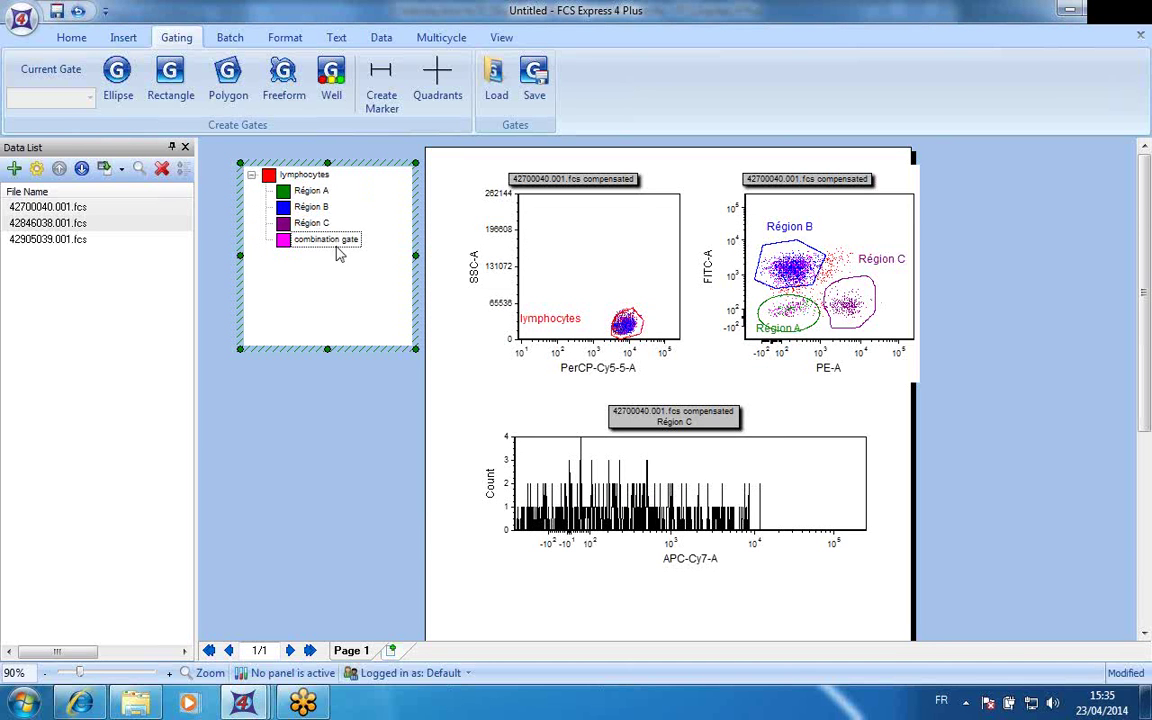
- Duplicate the FITC-A versus PE-A dot plot and place the copy below the gate hierarchy
{"action": "left_click_drag", "start_coordinate": [330, 240], "coordinate": [304, 176]}
{"action": "left_click", "coordinate": [903, 179]}
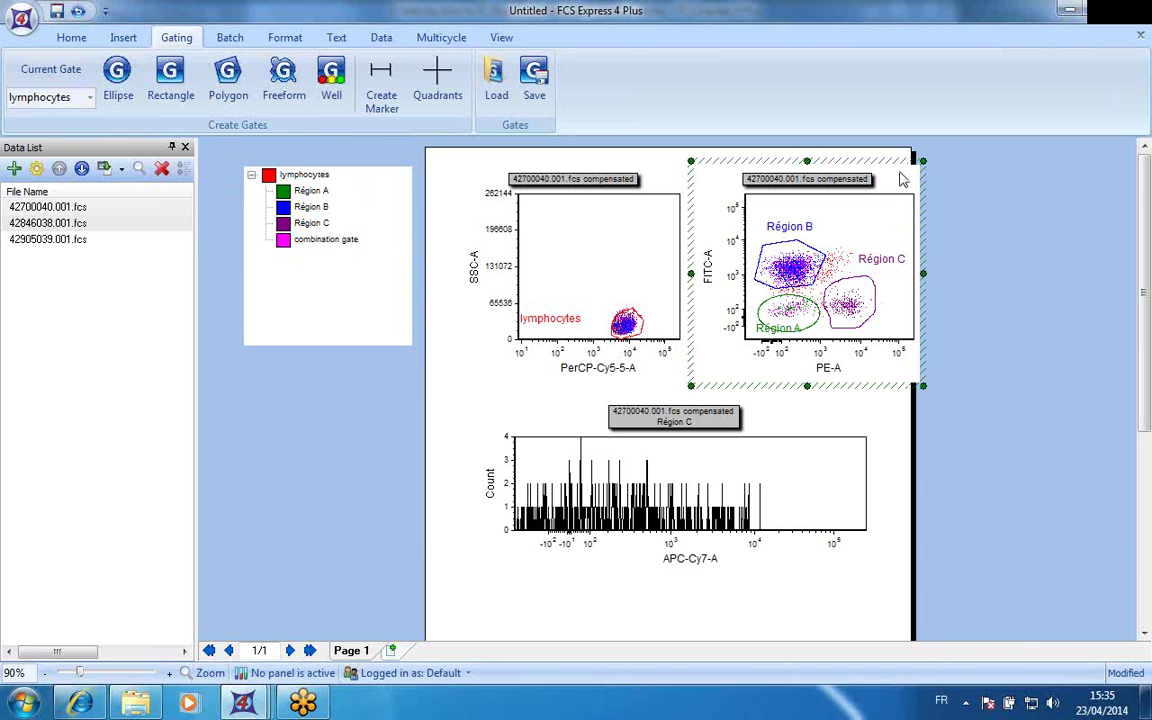
{"action": "mouse_move", "coordinate": [898, 170]}
{"action": "left_mouse_down"}
{"action": "mouse_move", "coordinate": [450, 316]}
{"action": "mouse_move", "coordinate": [394, 376]}
{"action": "mouse_move", "coordinate": [413, 372]}
{"action": "left_mouse_up"}
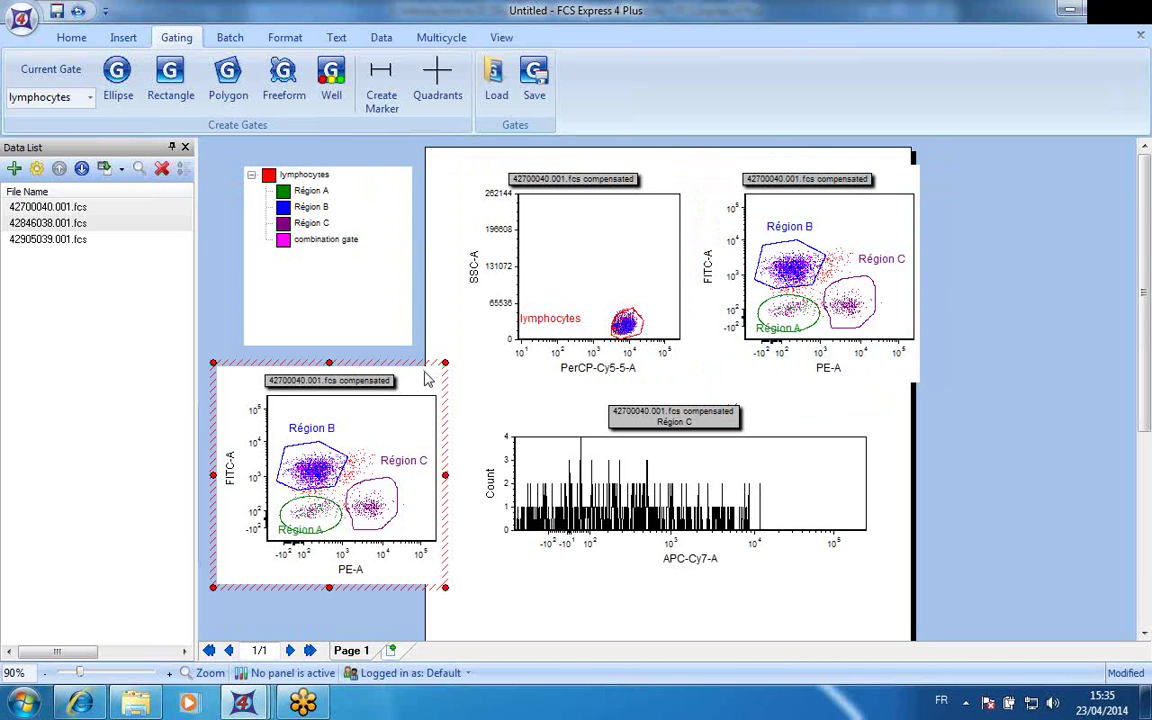
- Hide all gates on the copied FITC-A versus PE-A plot and apply the combination gate to it
{"action": "right_click", "coordinate": [425, 378]}
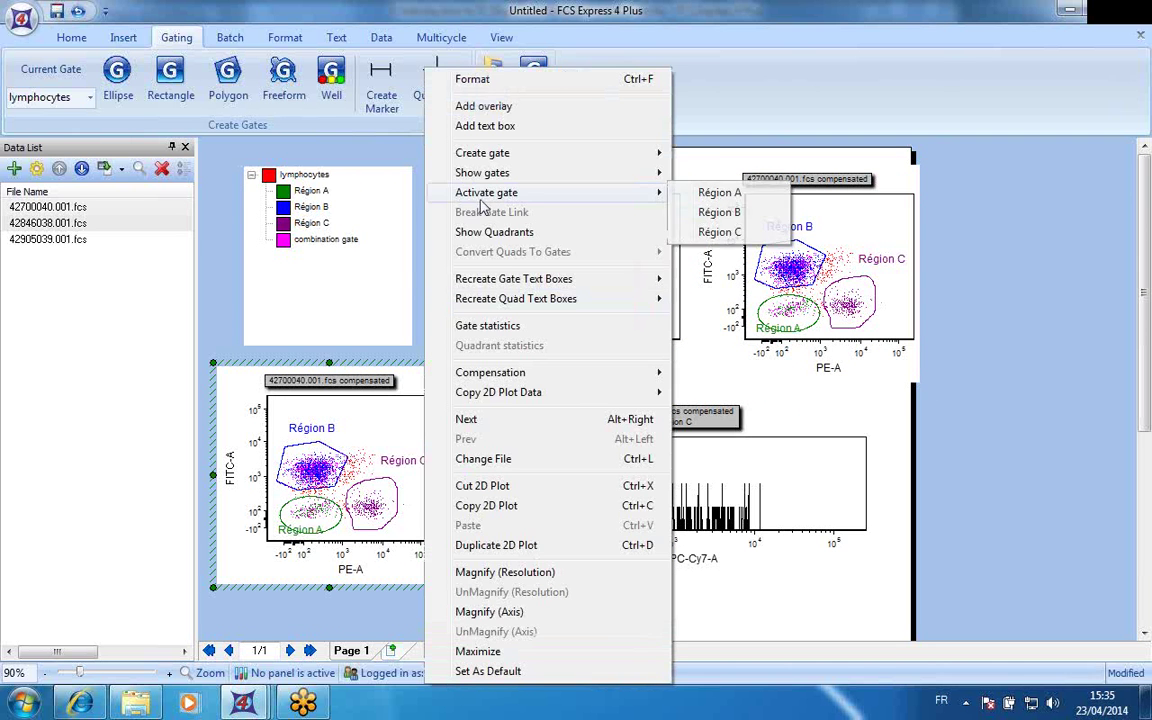
{"action": "mouse_move", "coordinate": [584, 177]}
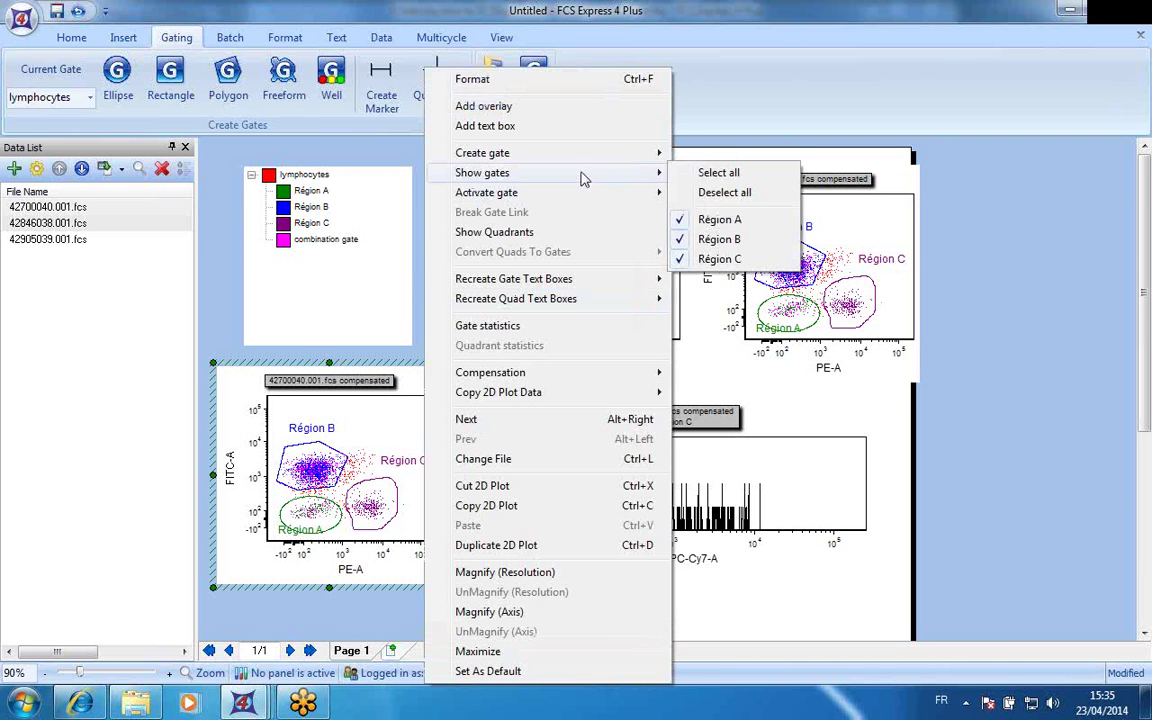
{"action": "left_click", "coordinate": [716, 196]}
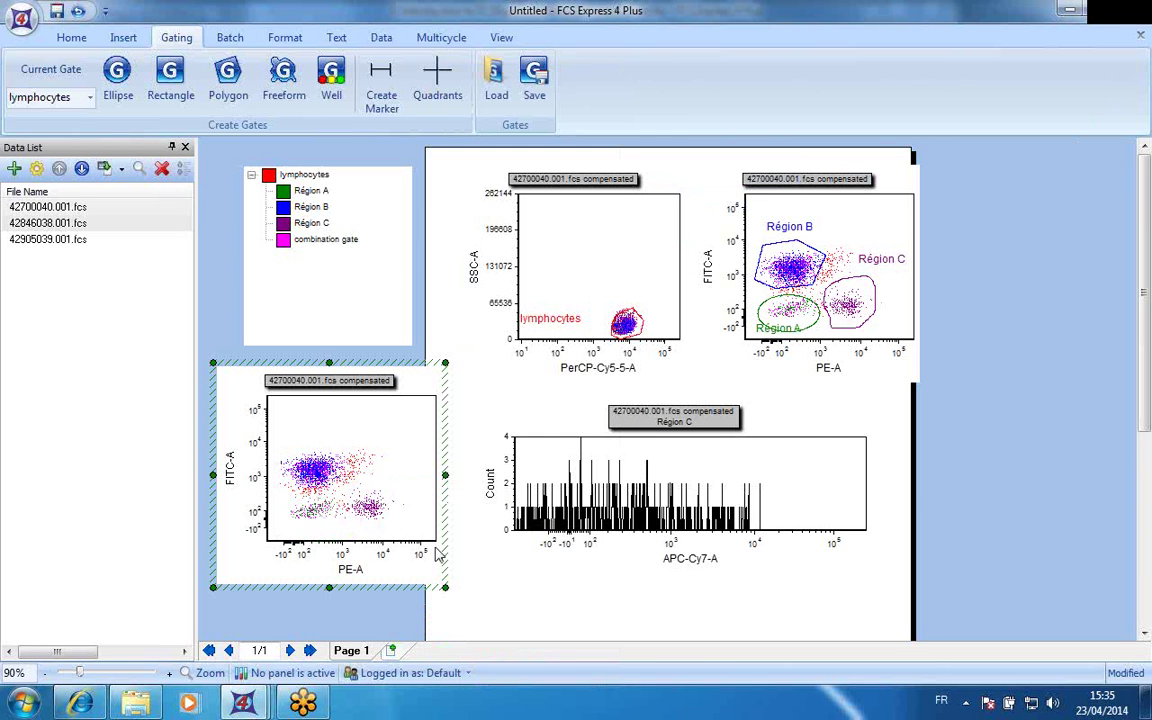
{"action": "left_click", "coordinate": [320, 243]}
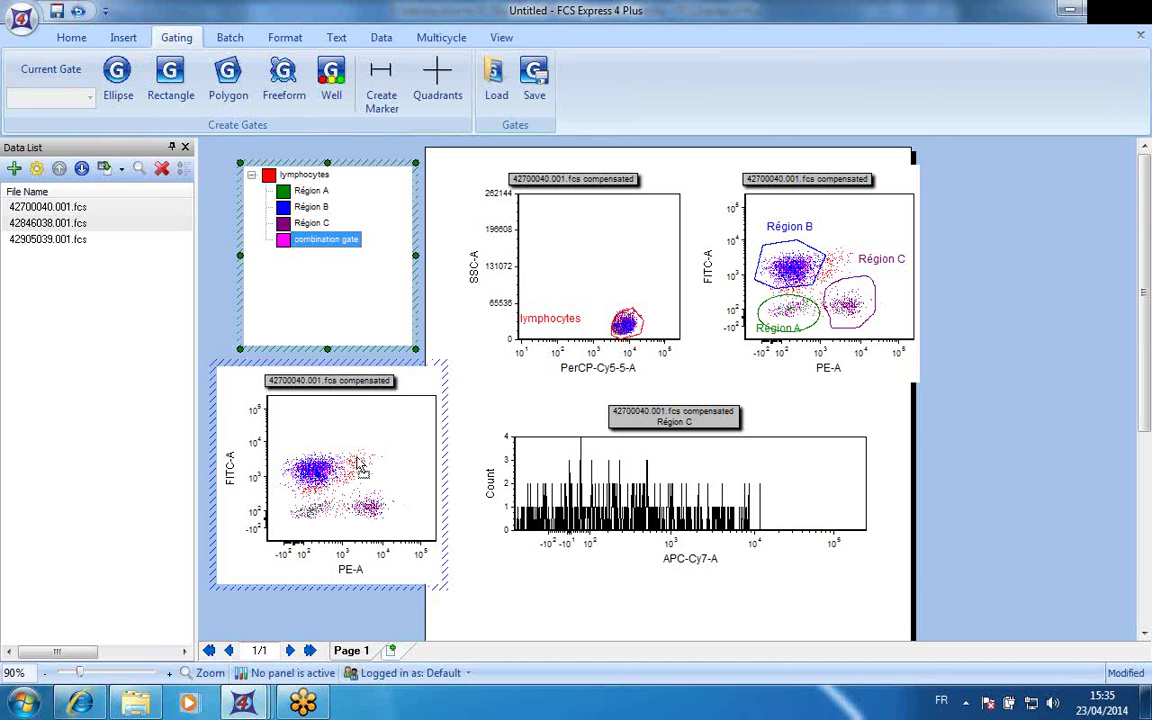
{"action": "left_click_drag", "start_coordinate": [360, 466], "coordinate": [358, 468]}
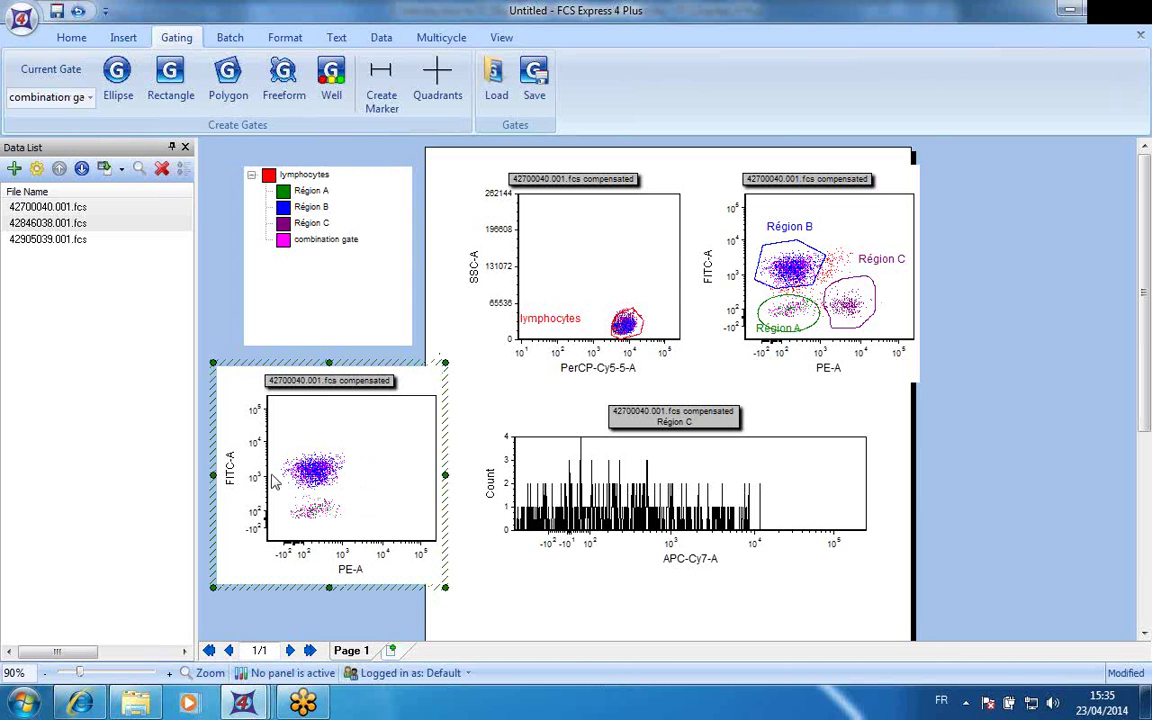
- Enlarge the Région B gate on the original FITC-A versus PE-A plot and reposition it around the blue population
{"action": "left_click", "coordinate": [760, 255]}
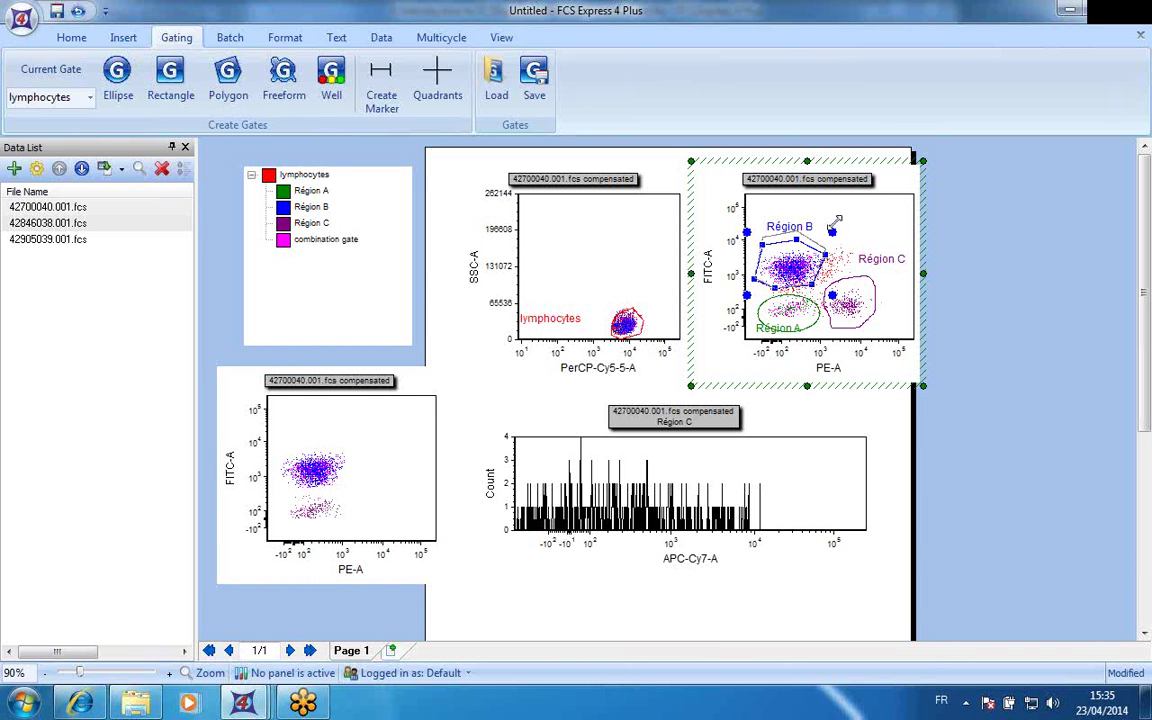
{"action": "left_click_drag", "start_coordinate": [840, 222], "coordinate": [849, 213]}
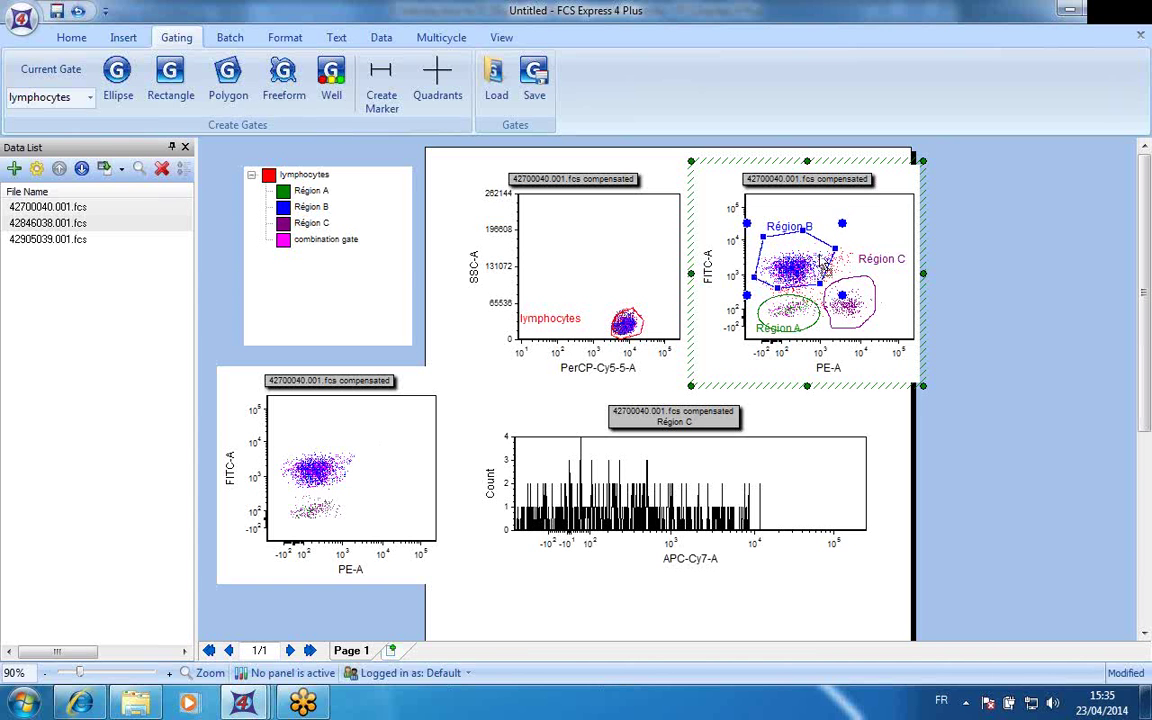
{"action": "mouse_move", "coordinate": [822, 263]}
{"action": "left_mouse_down"}
{"action": "mouse_move", "coordinate": [844, 261]}
{"action": "mouse_move", "coordinate": [799, 258]}
{"action": "mouse_move", "coordinate": [804, 268]}
{"action": "left_mouse_up"}
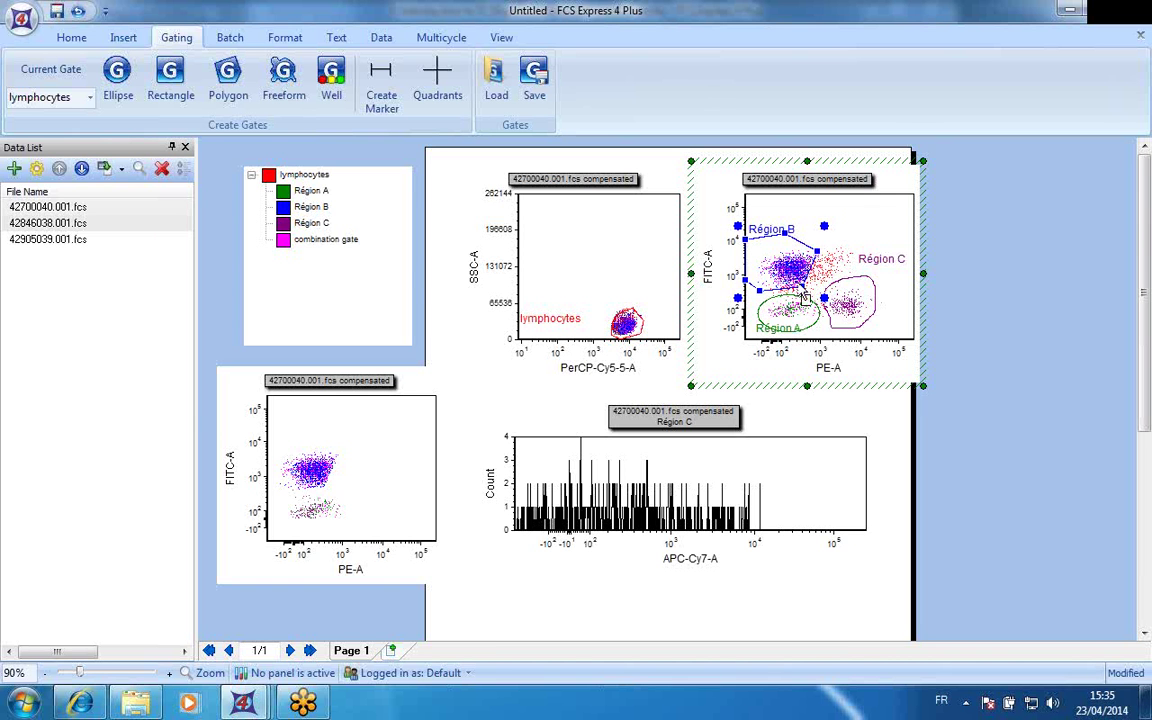
{"action": "left_click_drag", "start_coordinate": [790, 265], "coordinate": [806, 265]}
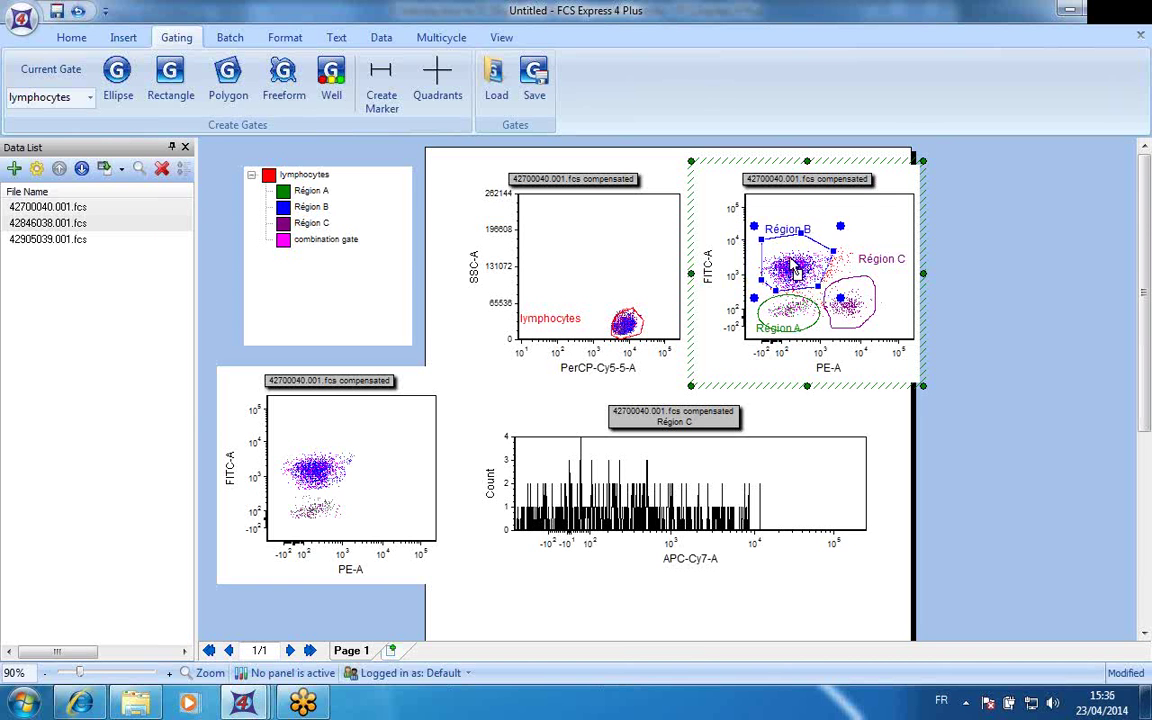
{"action": "left_click", "coordinate": [330, 508]}
- Create a combination gate matrix from Région A, Région B and Région C in the gate hierarchy
{"action": "left_click", "coordinate": [326, 239]}
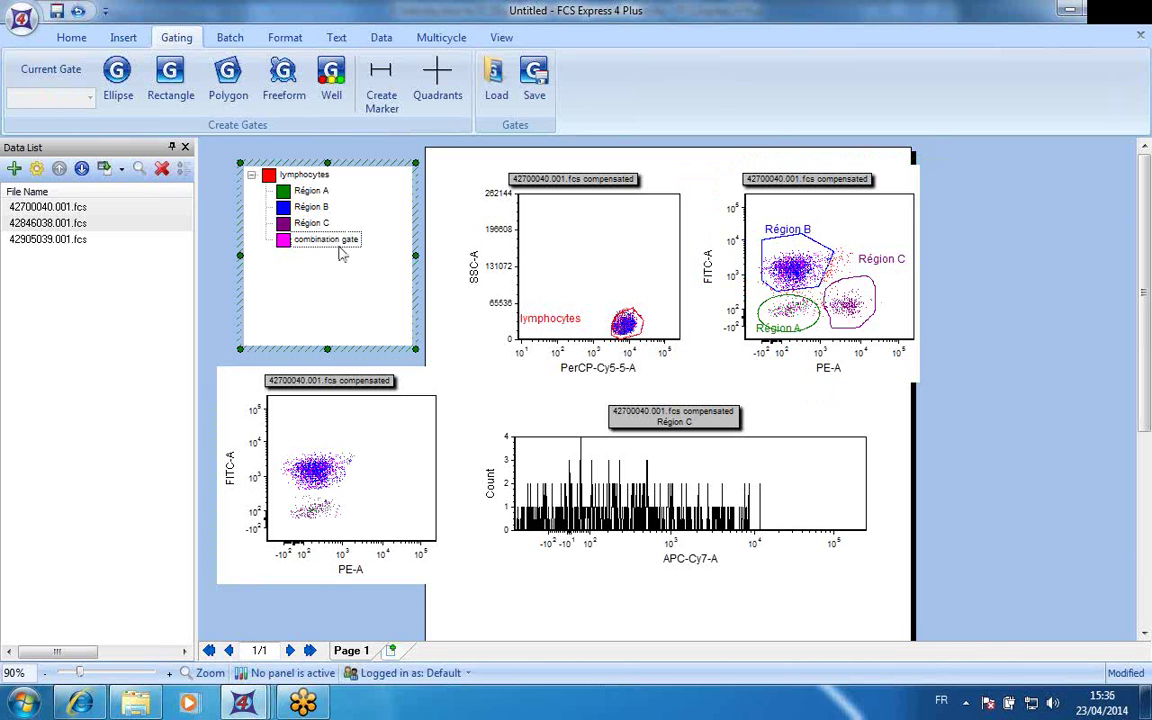
{"action": "left_click", "coordinate": [307, 197]}
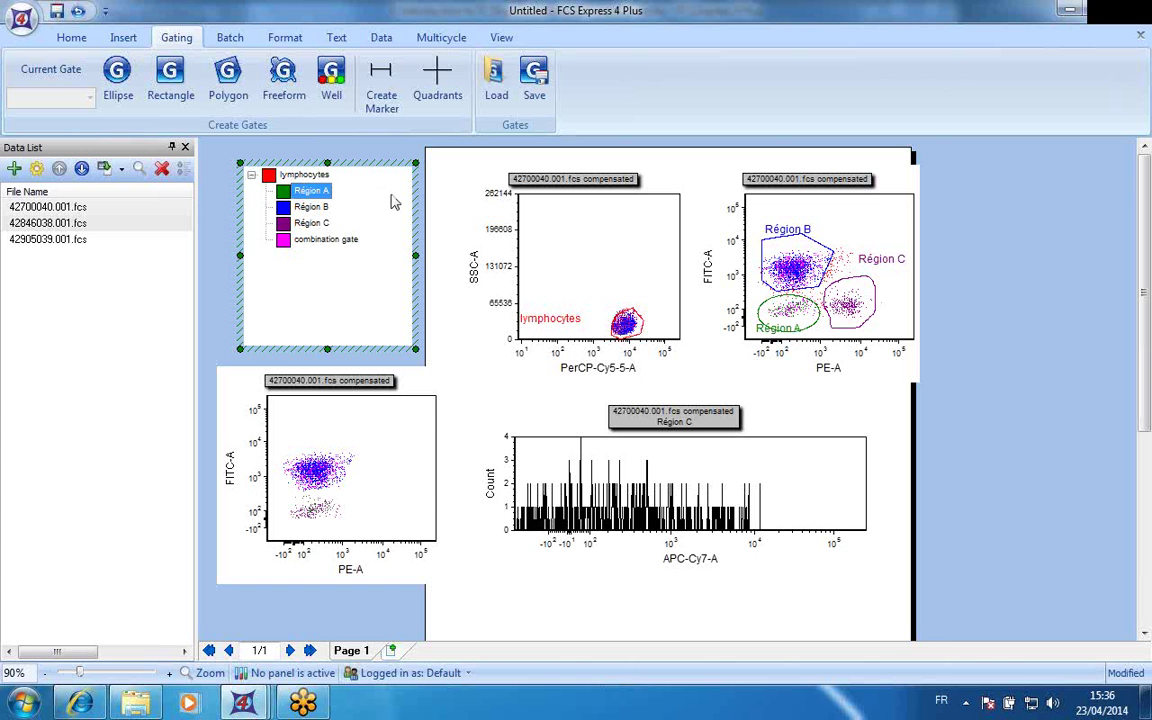
{"action": "left_click", "coordinate": [320, 225], "text": "shift"}
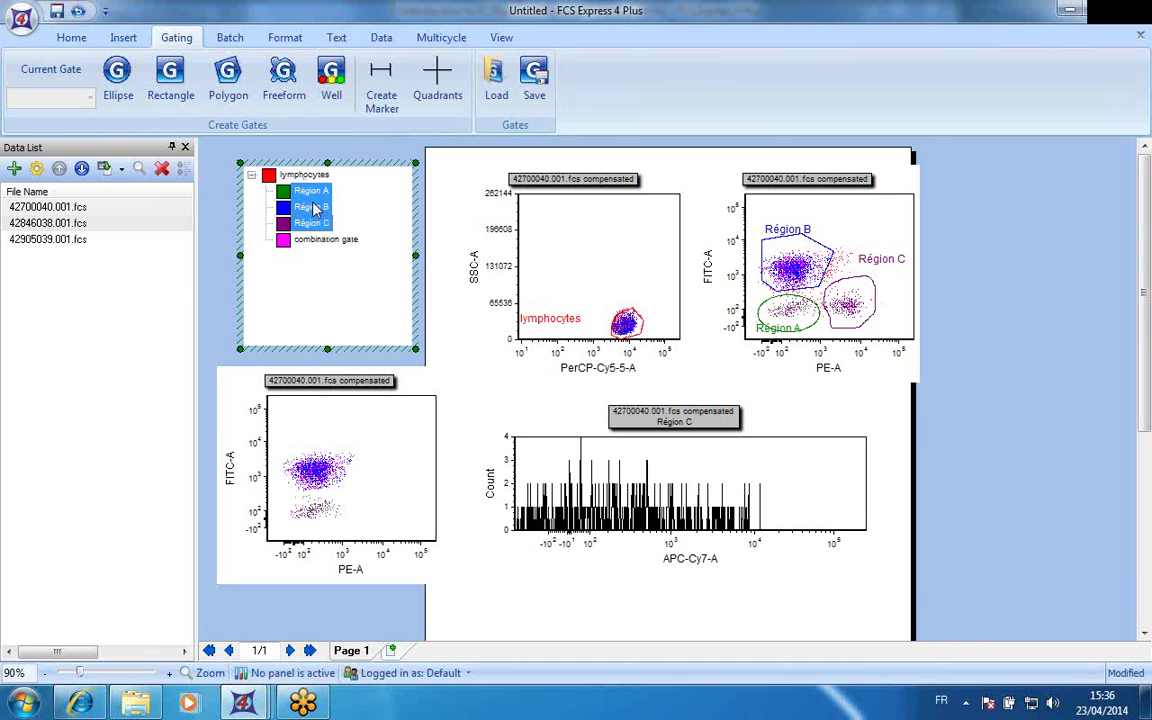
{"action": "right_click", "coordinate": [314, 206]}
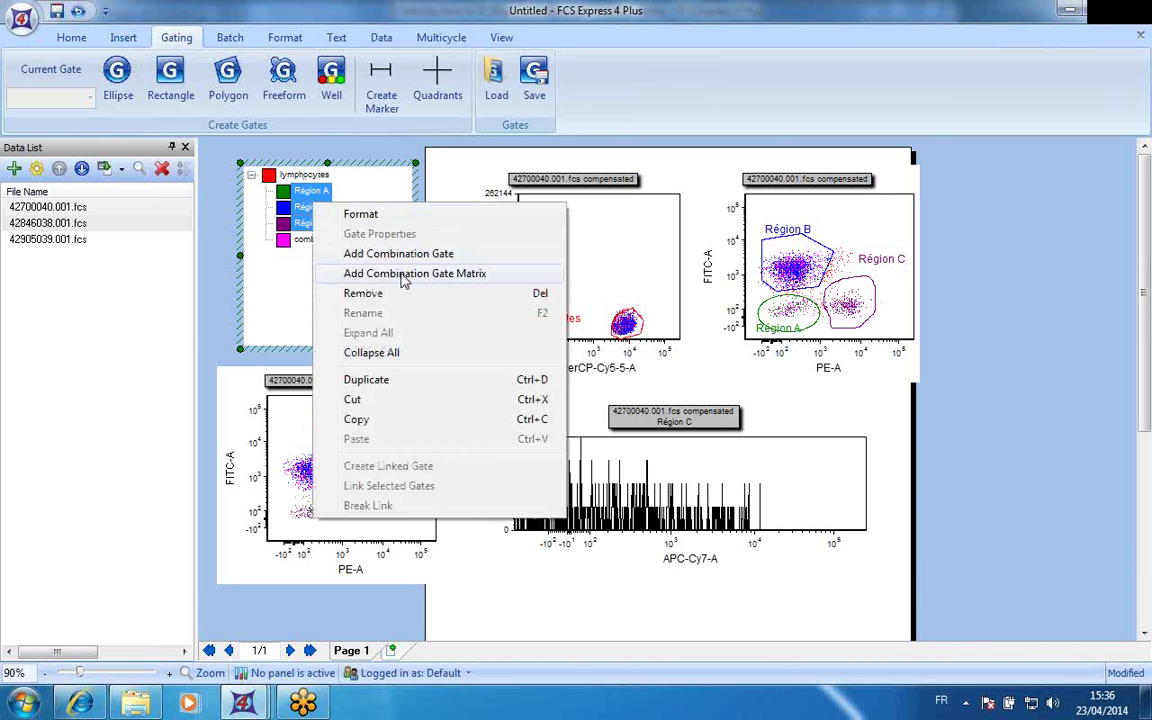
{"action": "left_click", "coordinate": [487, 276]}
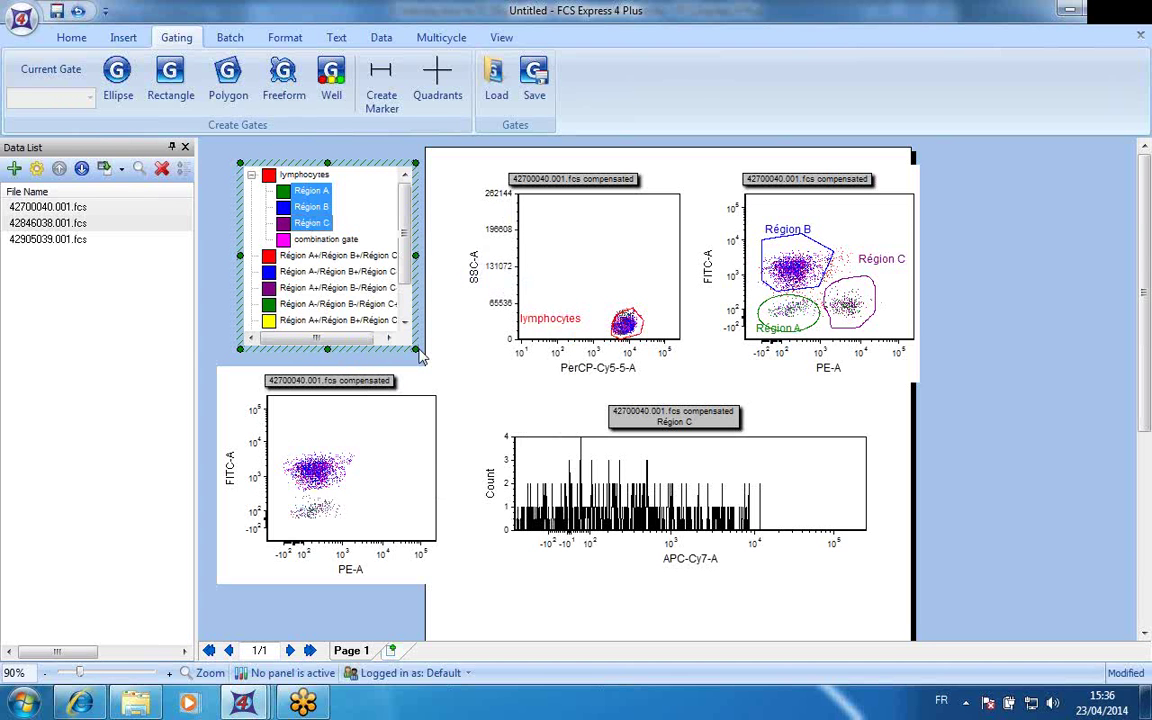
- Enlarge the gate hierarchy view to fit all gates and move the copied dot plot down out of its way
{"action": "left_click_drag", "start_coordinate": [415, 348], "coordinate": [430, 429]}
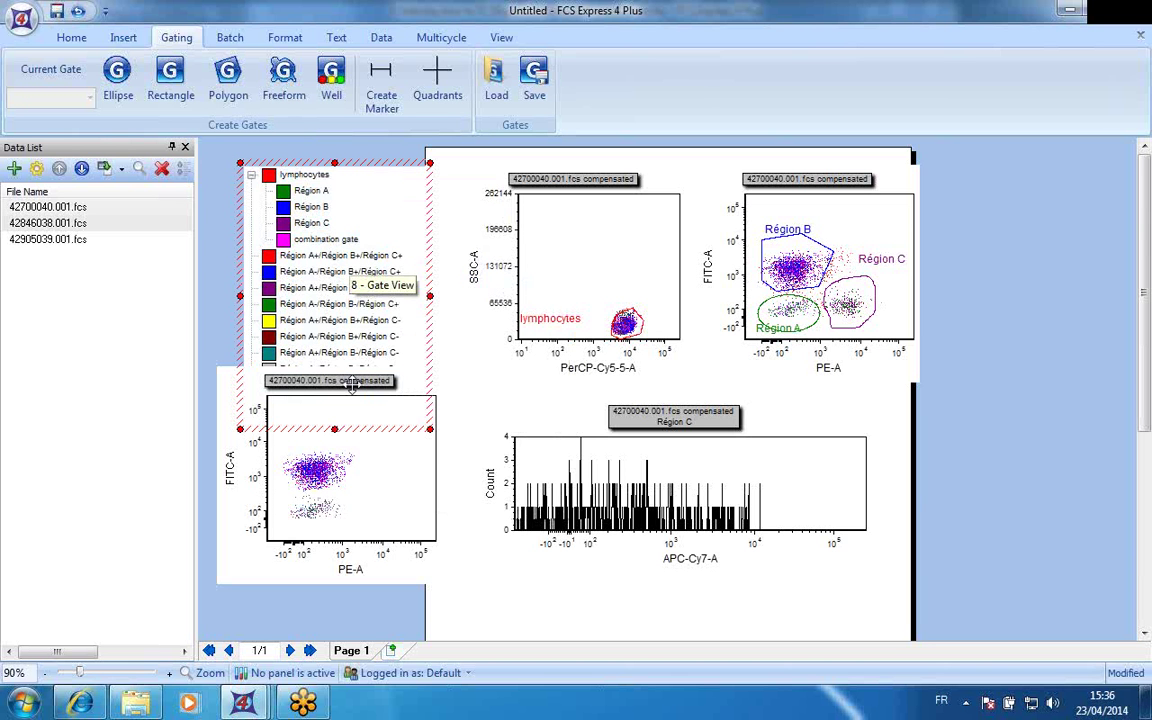
{"action": "left_click", "coordinate": [365, 402]}
{"action": "left_click_drag", "start_coordinate": [208, 361], "coordinate": [233, 446]}
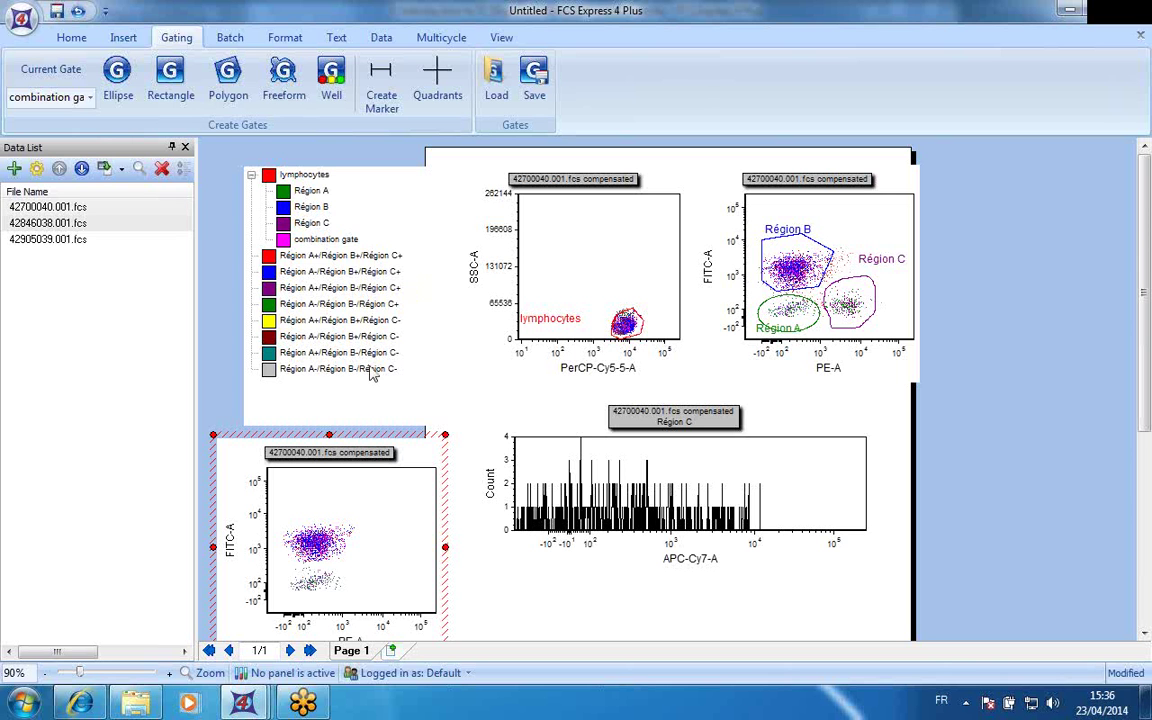
- Delete all the matrix combination gates and the magenta combination gate from the hierarchy
{"action": "left_click_drag", "start_coordinate": [371, 373], "coordinate": [337, 261]}
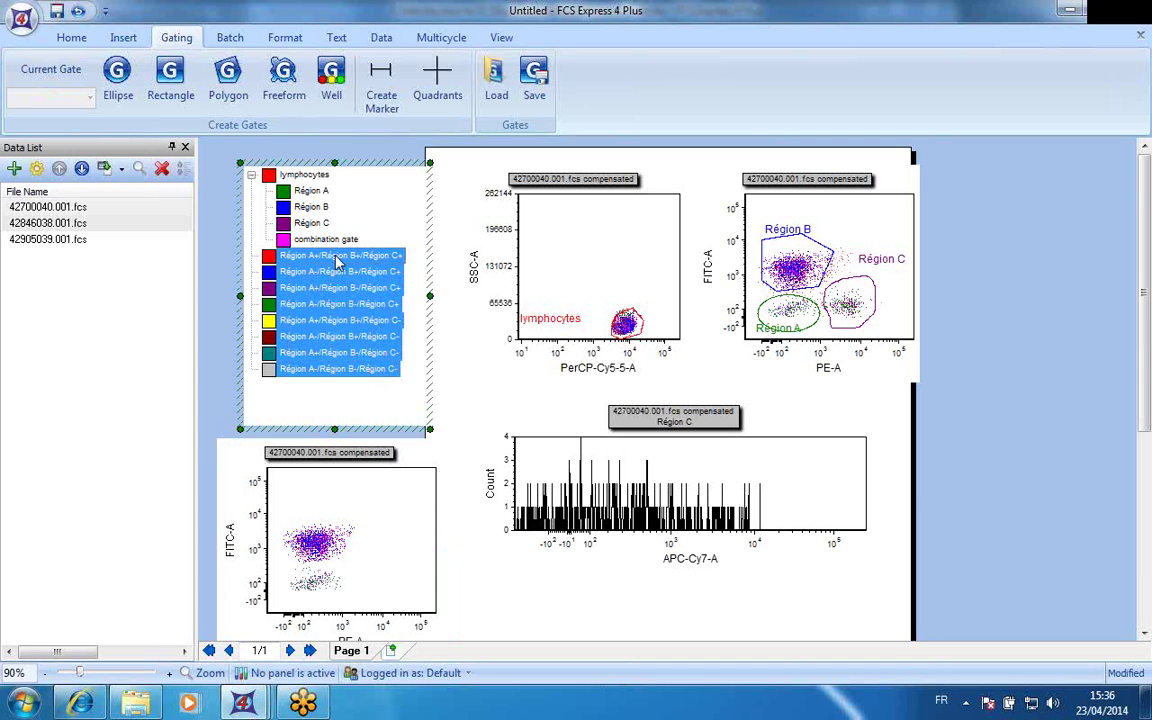
{"action": "key", "text": "Delete"}
{"action": "left_click", "coordinate": [325, 246]}
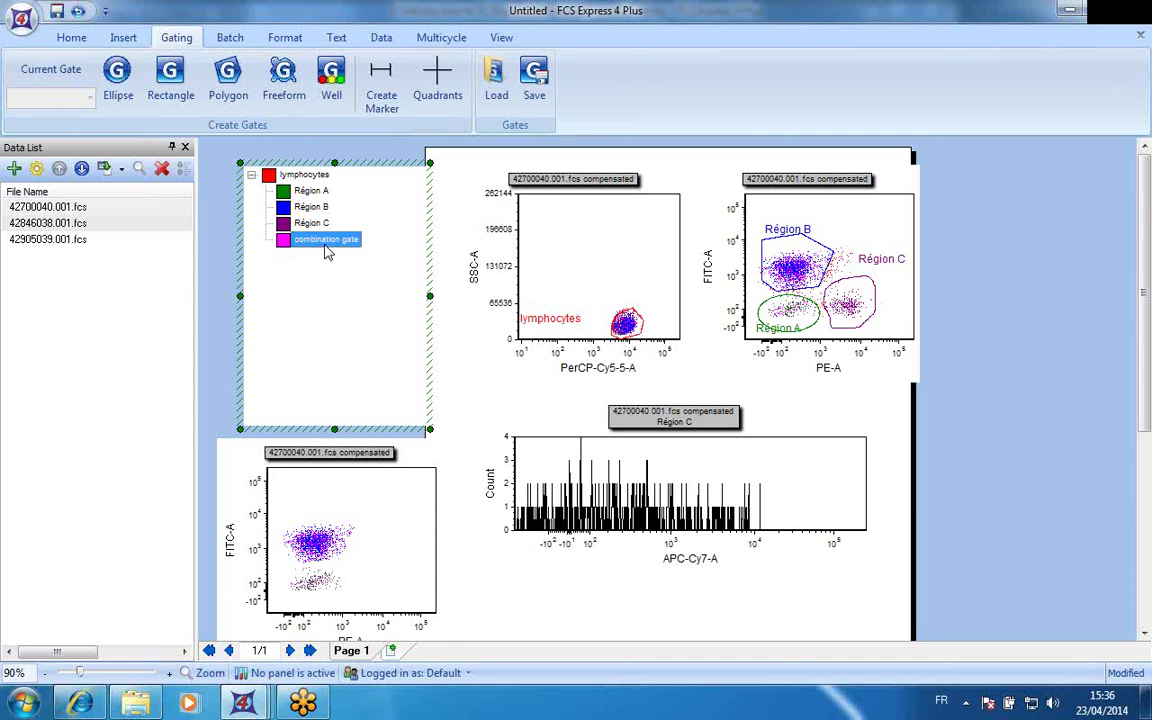
{"action": "key", "text": "Delete"}
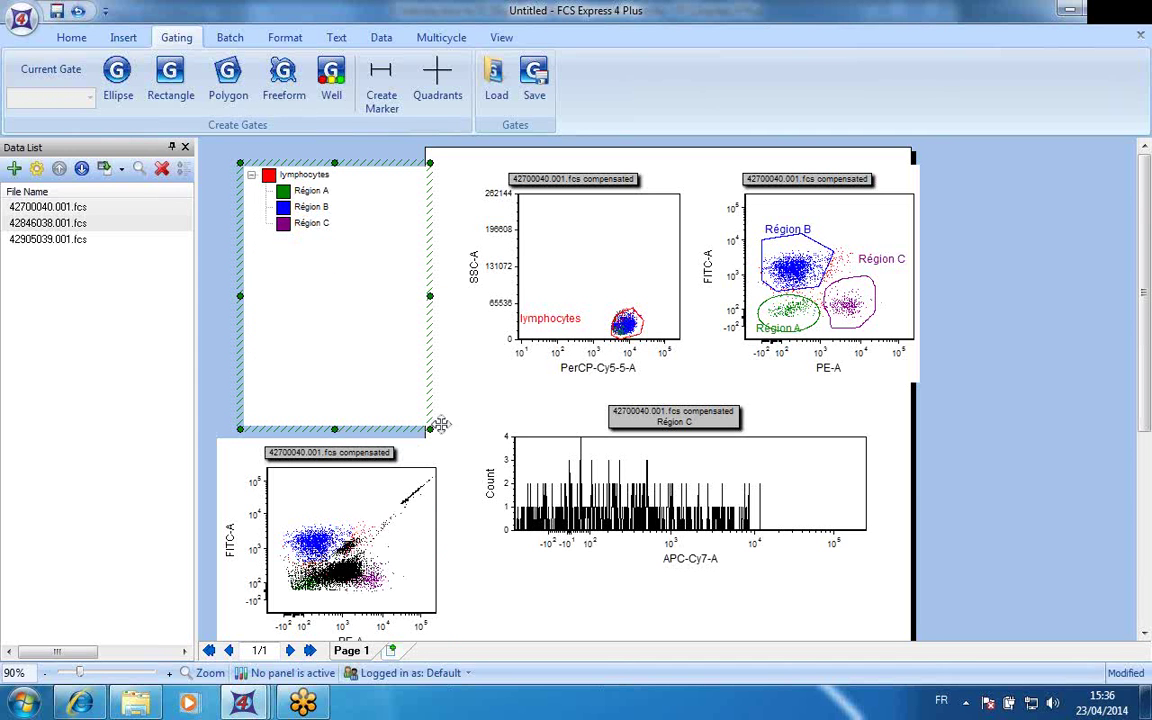
- Shrink the gate hierarchy view and apply the lymphocytes gate to the copied dot plot
{"action": "left_click_drag", "start_coordinate": [419, 376], "coordinate": [413, 343]}
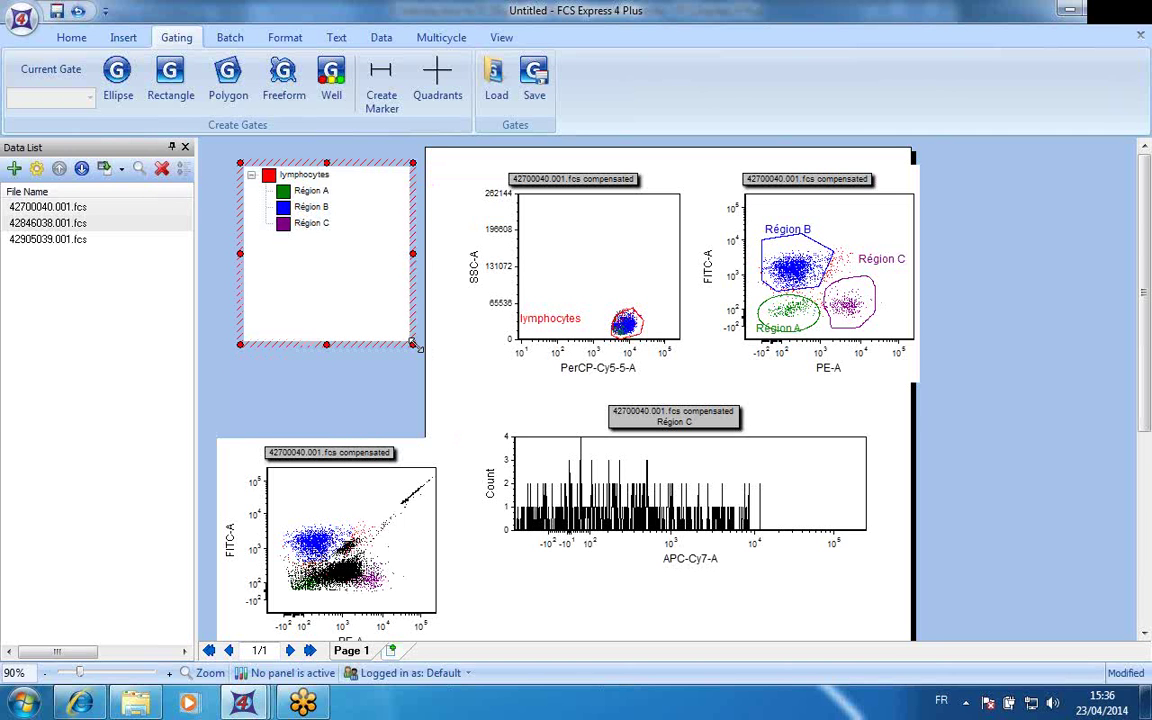
{"action": "mouse_move", "coordinate": [302, 175]}
{"action": "left_mouse_down"}
{"action": "mouse_move", "coordinate": [347, 186]}
{"action": "mouse_move", "coordinate": [308, 527]}
{"action": "mouse_move", "coordinate": [350, 567]}
{"action": "left_mouse_up"}
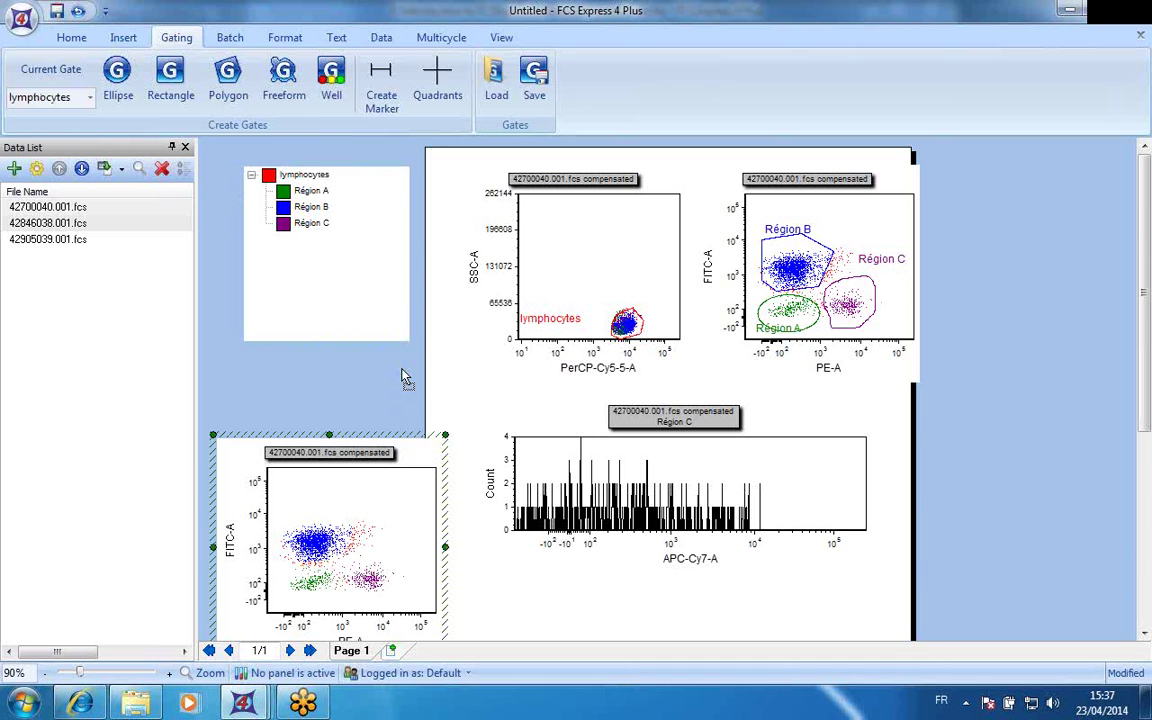
- Add quadrants to the copied dot plot and move their center between the populations, at about X 832 and Y 326
{"action": "left_click", "coordinate": [437, 80]}
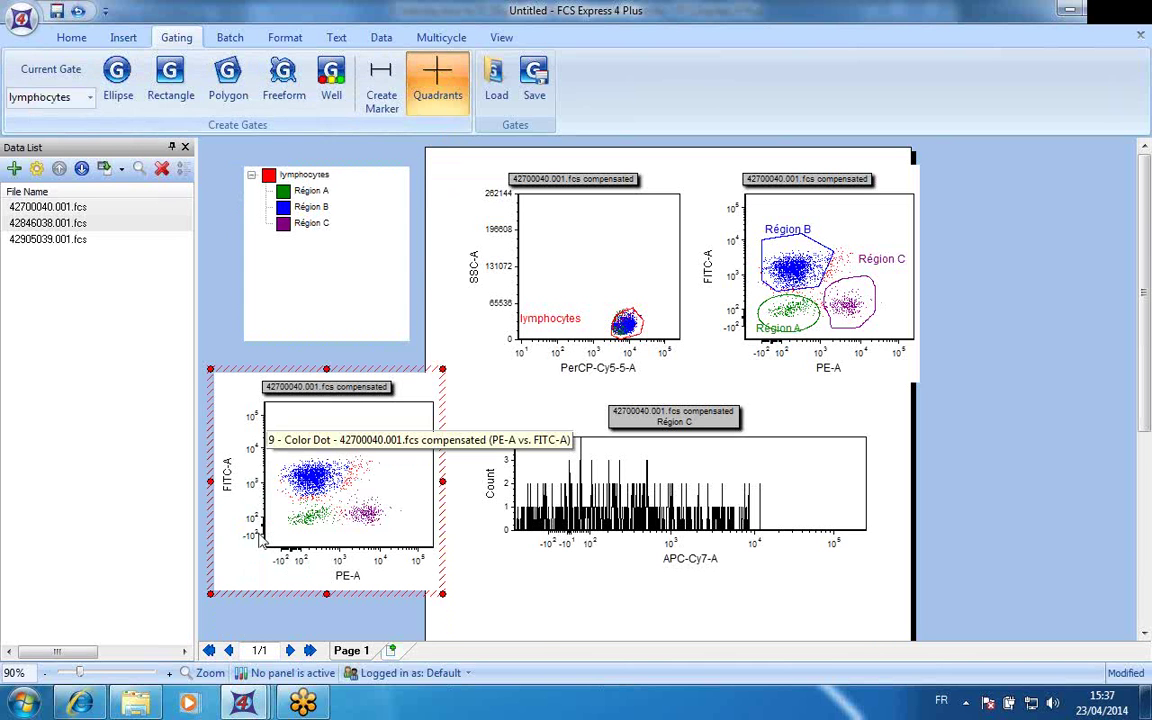
{"action": "left_click", "coordinate": [341, 495]}
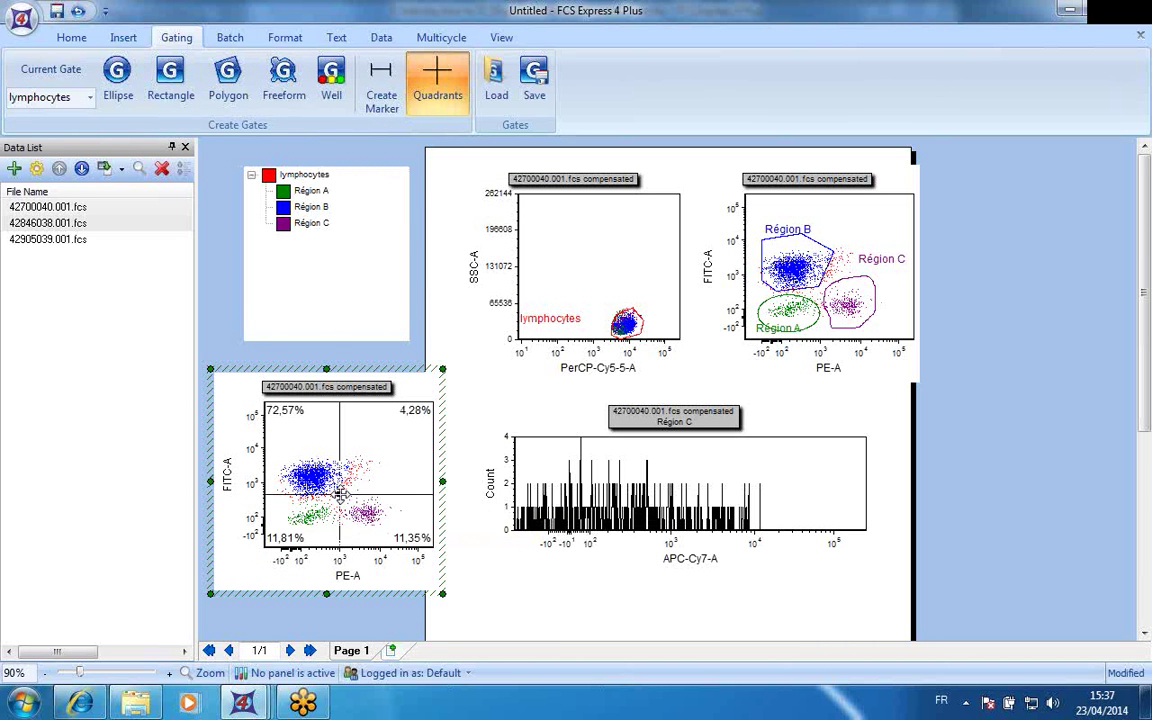
{"action": "mouse_move", "coordinate": [340, 495]}
{"action": "left_mouse_down"}
{"action": "mouse_move", "coordinate": [306, 458]}
{"action": "mouse_move", "coordinate": [305, 470]}
{"action": "mouse_move", "coordinate": [306, 455]}
{"action": "mouse_move", "coordinate": [341, 513]}
{"action": "mouse_move", "coordinate": [336, 503]}
{"action": "left_mouse_up"}
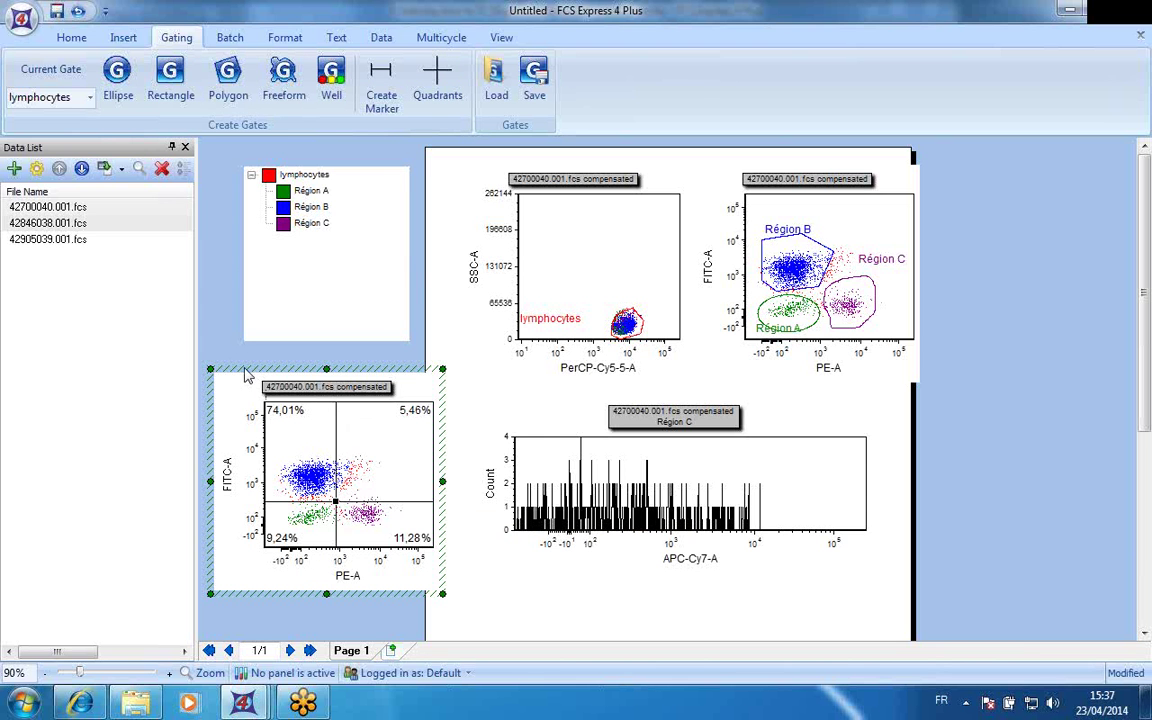
- Set the quadrant type of the copied dot plot to Floating in its quadrant formatting options
{"action": "right_click", "coordinate": [246, 375]}
{"action": "left_click", "coordinate": [231, 391]}
{"action": "right_click", "coordinate": [237, 398]}
{"action": "key", "text": "Escape"}
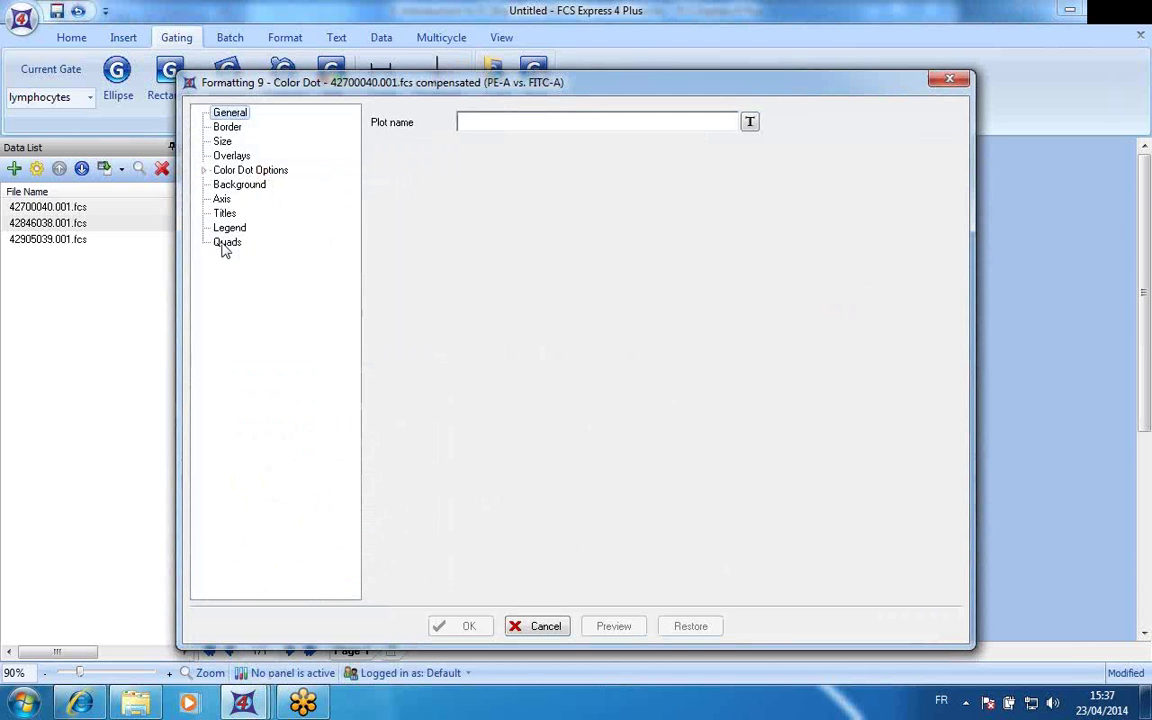
{"action": "left_click", "coordinate": [226, 243]}
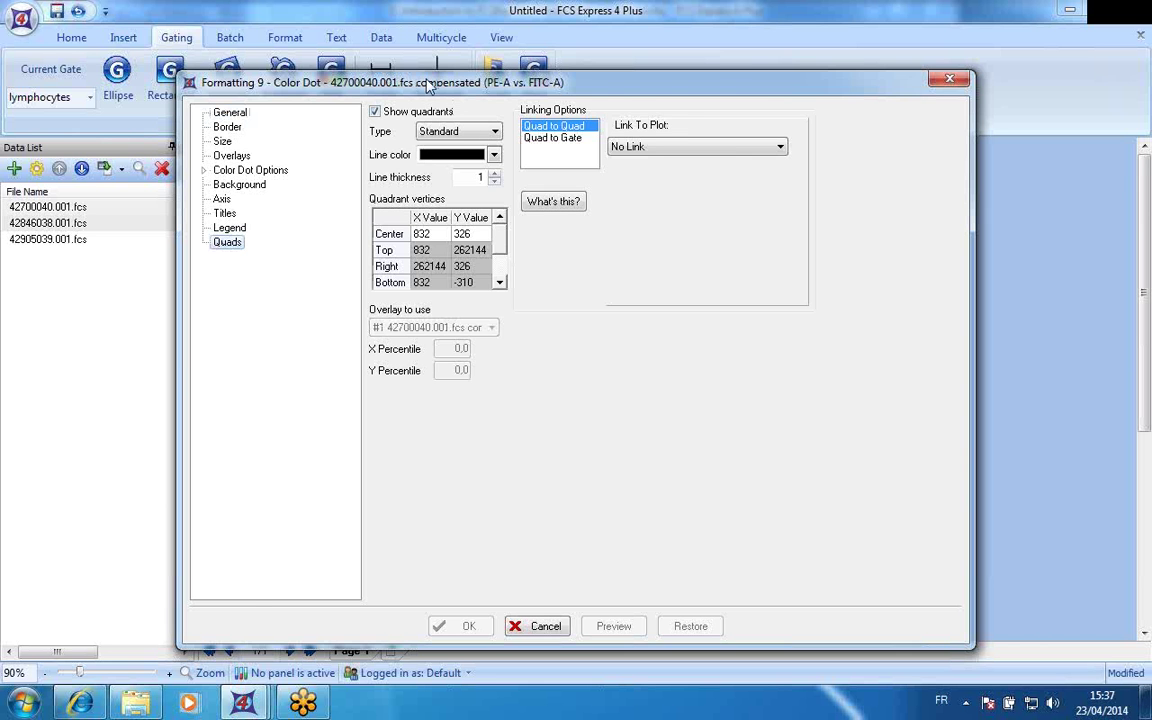
{"action": "left_click_drag", "start_coordinate": [426, 87], "coordinate": [797, 82]}
{"action": "left_click", "coordinate": [780, 128]}
{"action": "left_click", "coordinate": [758, 157]}
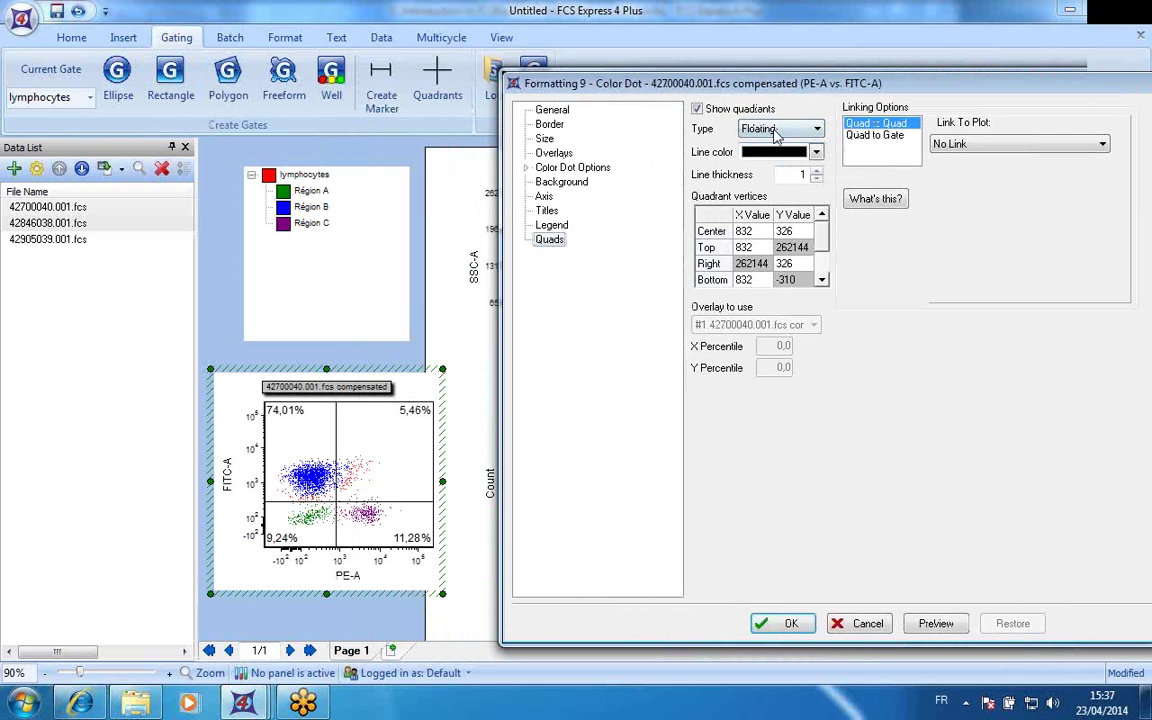
{"action": "left_click", "coordinate": [780, 128]}
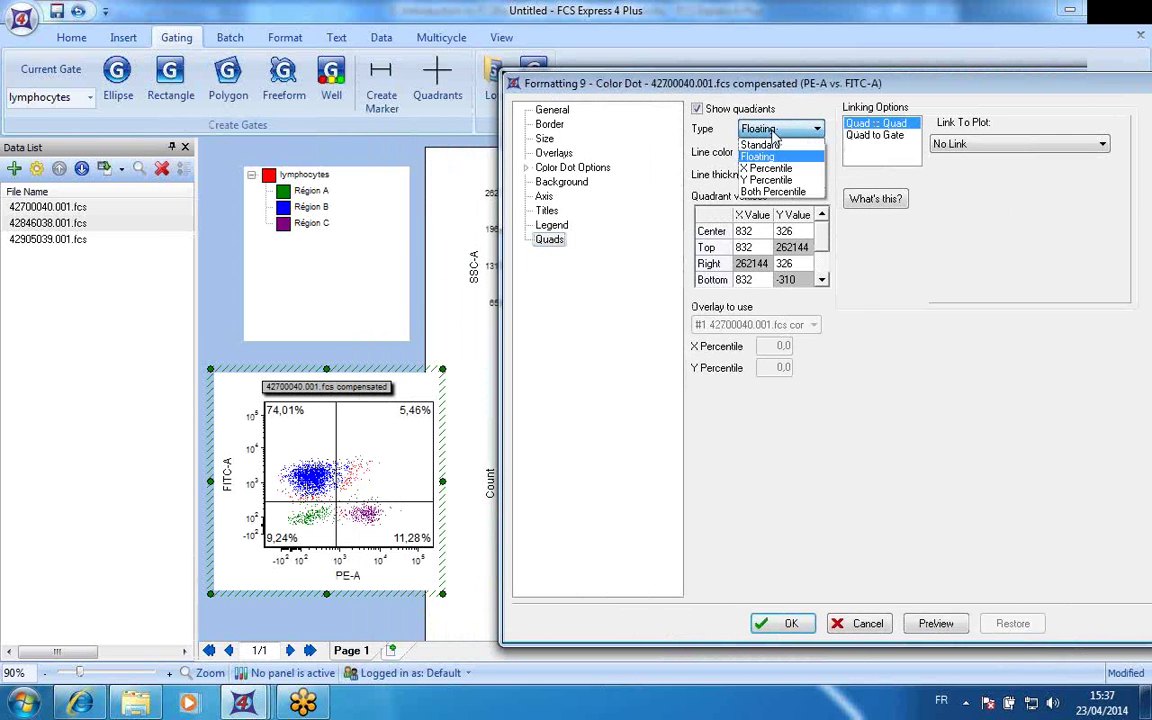
{"action": "left_click", "coordinate": [770, 158]}
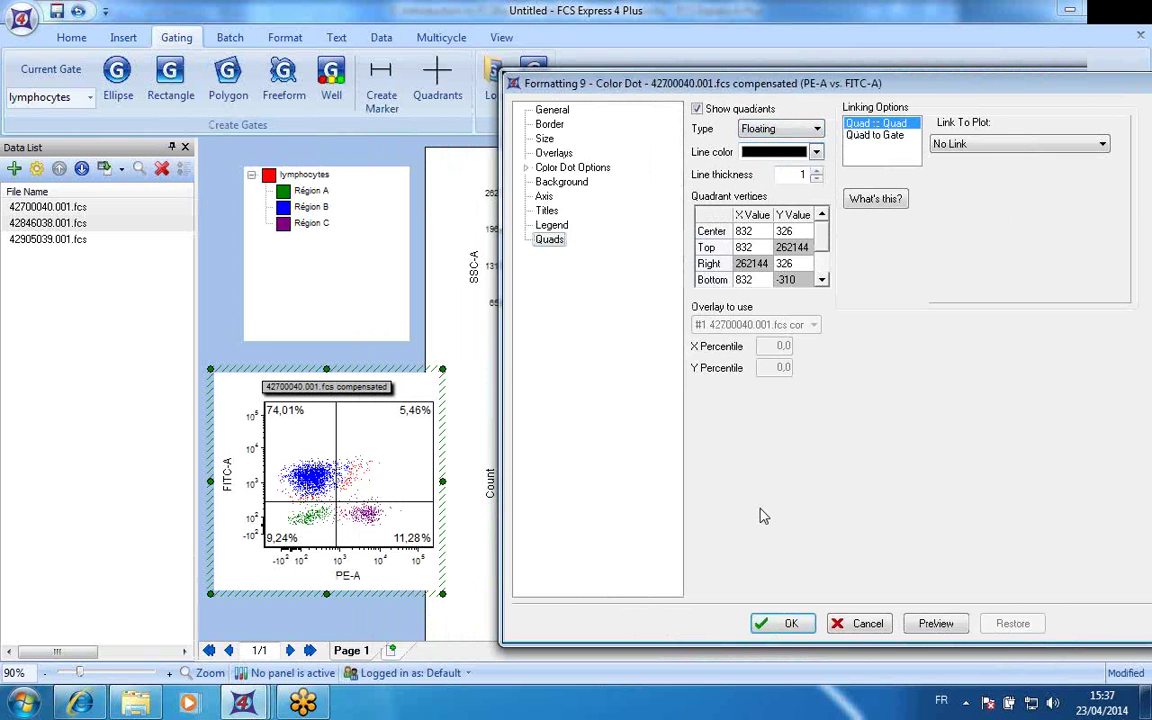
{"action": "left_click", "coordinate": [795, 623]}
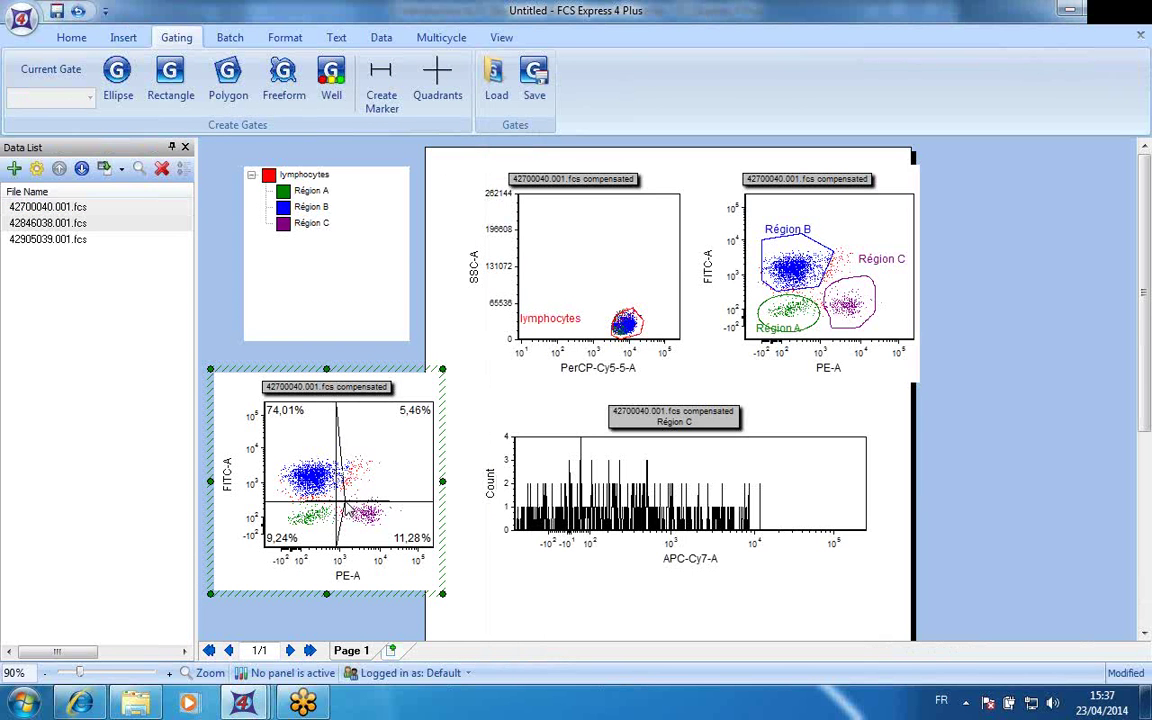
- Adjust the floating quadrants of the copied dot plot by moving the center and dividing-line endpoints to separate the cell populations
{"action": "left_click", "coordinate": [252, 456]}
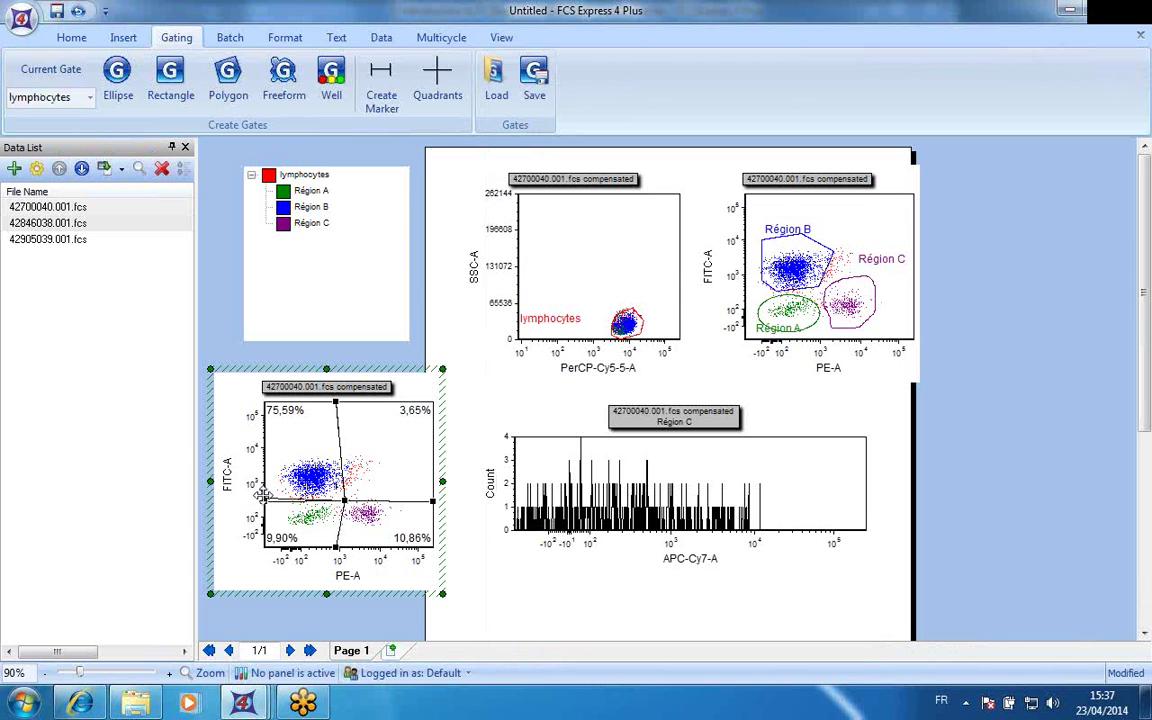
{"action": "mouse_move", "coordinate": [343, 500]}
{"action": "left_mouse_down"}
{"action": "mouse_move", "coordinate": [340, 512]}
{"action": "mouse_move", "coordinate": [336, 501]}
{"action": "left_mouse_up"}
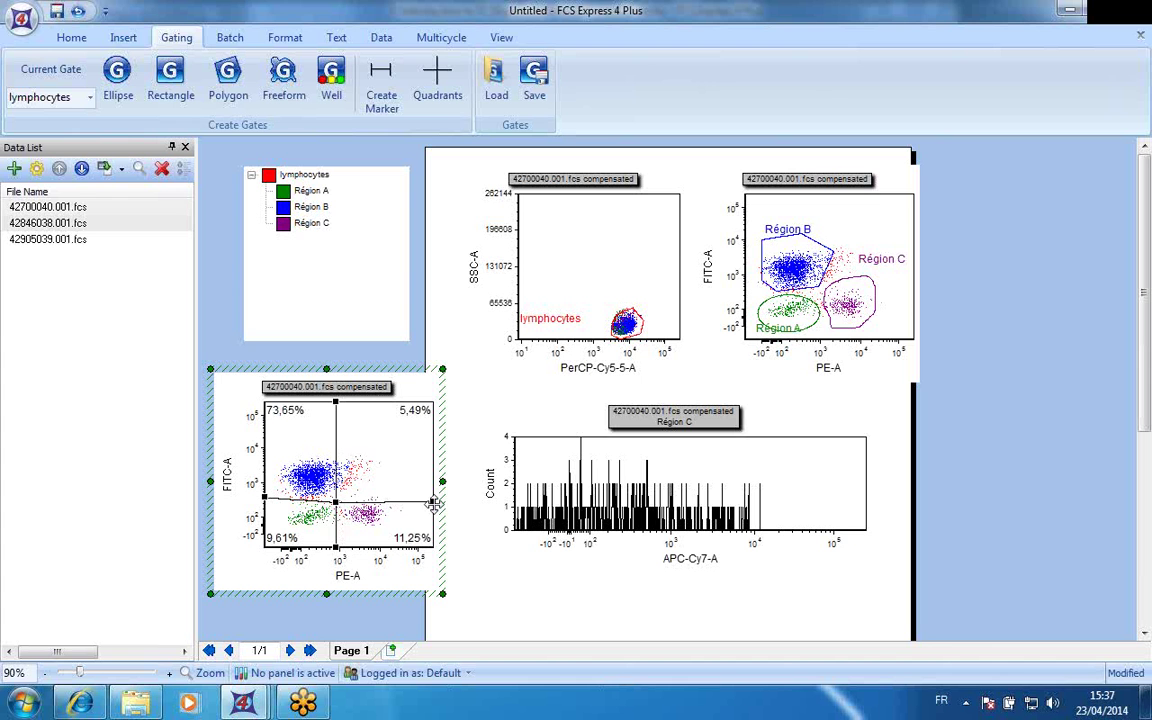
{"action": "left_click_drag", "start_coordinate": [431, 501], "coordinate": [431, 488]}
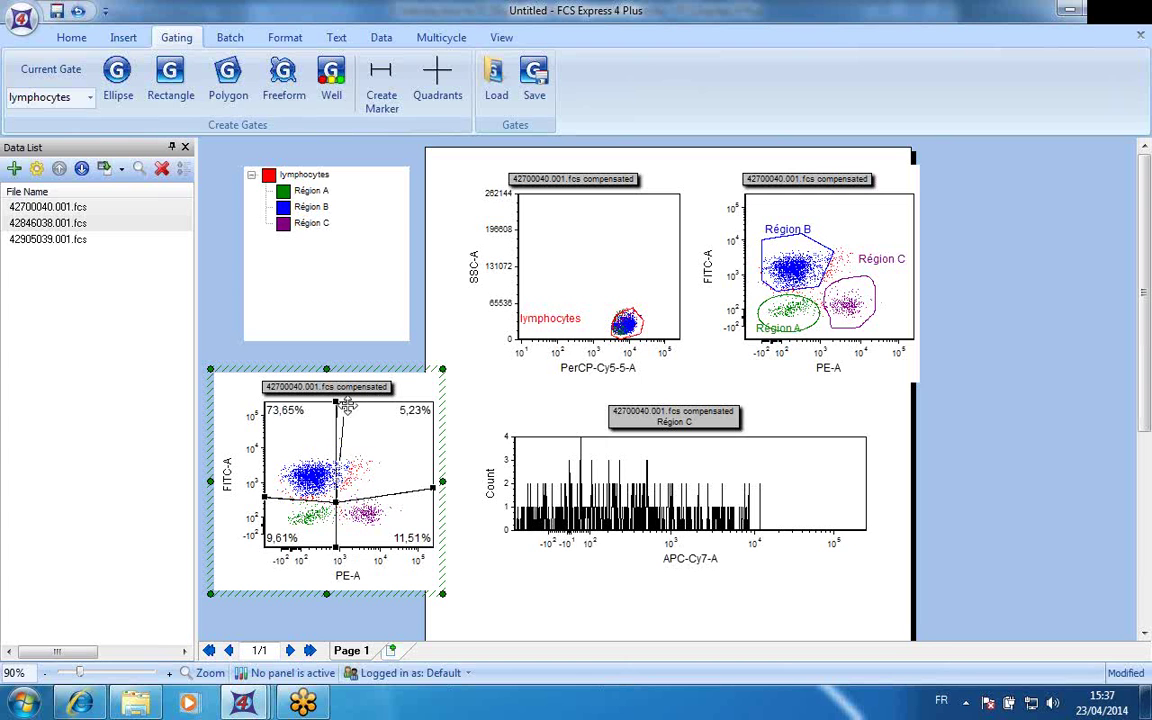
{"action": "left_click_drag", "start_coordinate": [338, 404], "coordinate": [344, 402]}
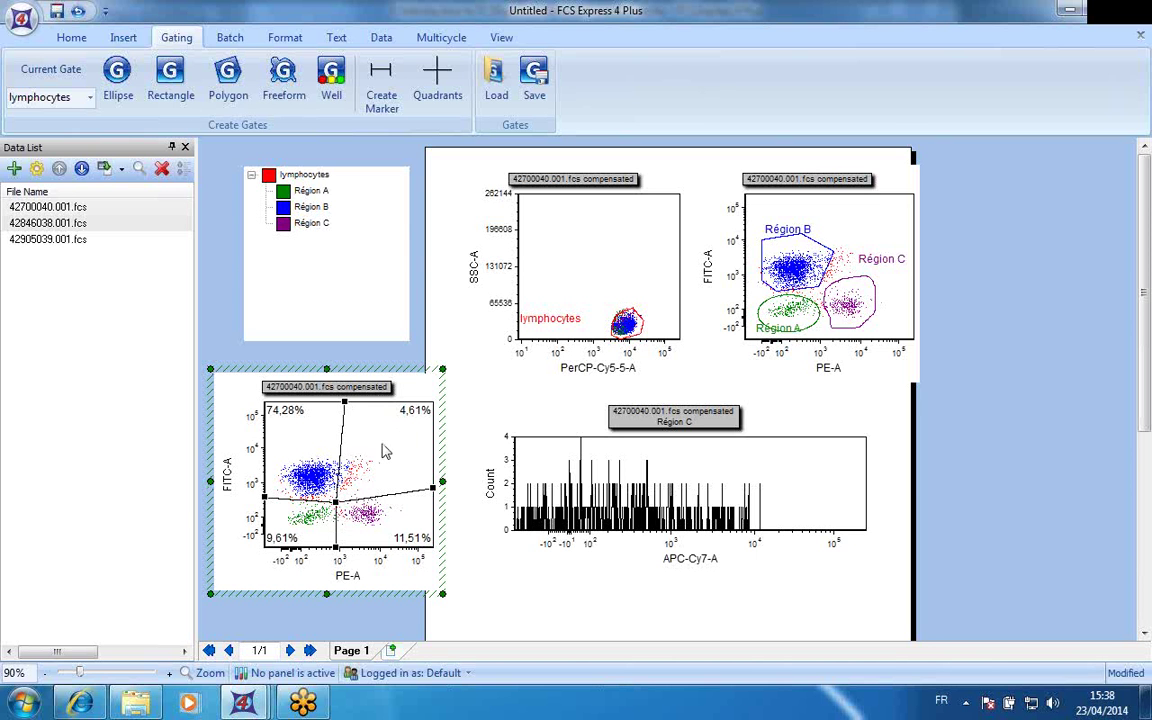
- Convert the upper right quadrant to a linked gate named "upper right", colored pink and including the events inside its shape
{"action": "right_click", "coordinate": [385, 452]}
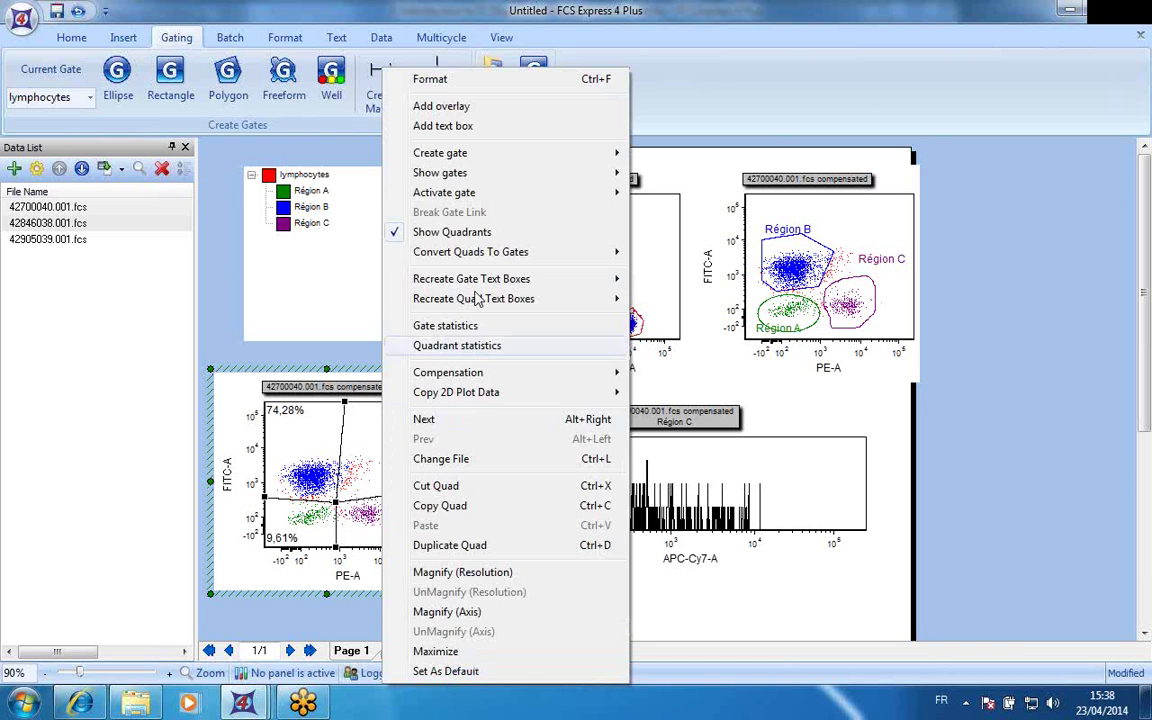
{"action": "mouse_move", "coordinate": [445, 252]}
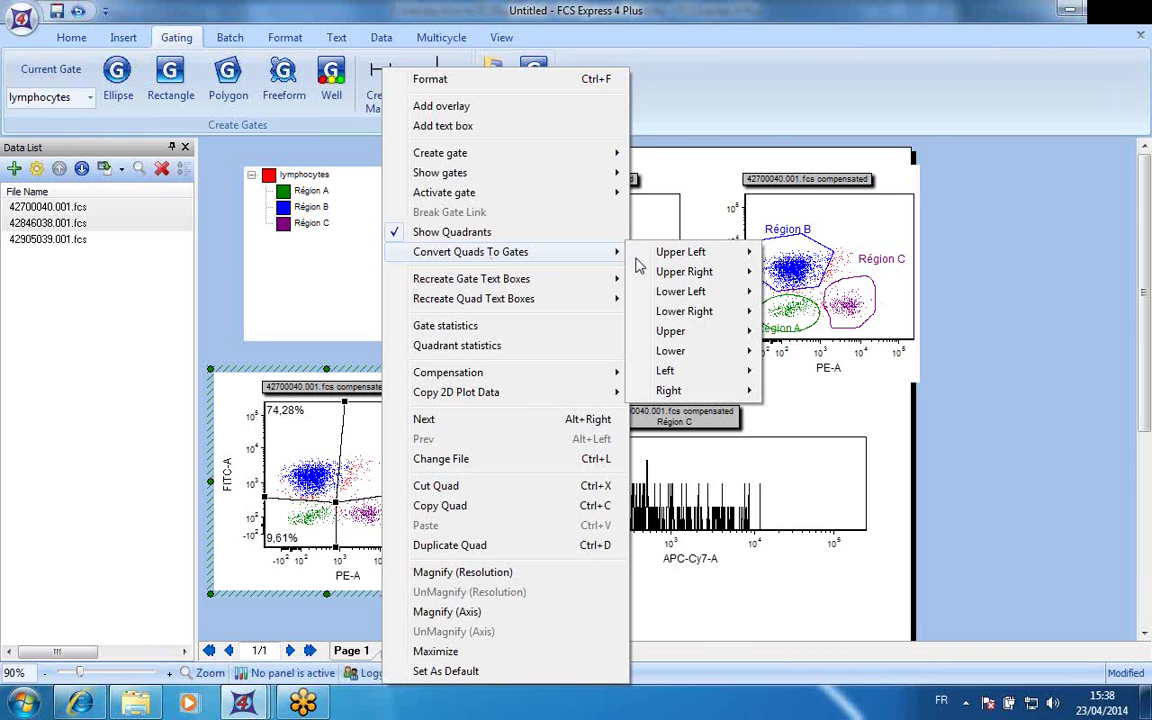
{"action": "mouse_move", "coordinate": [680, 274]}
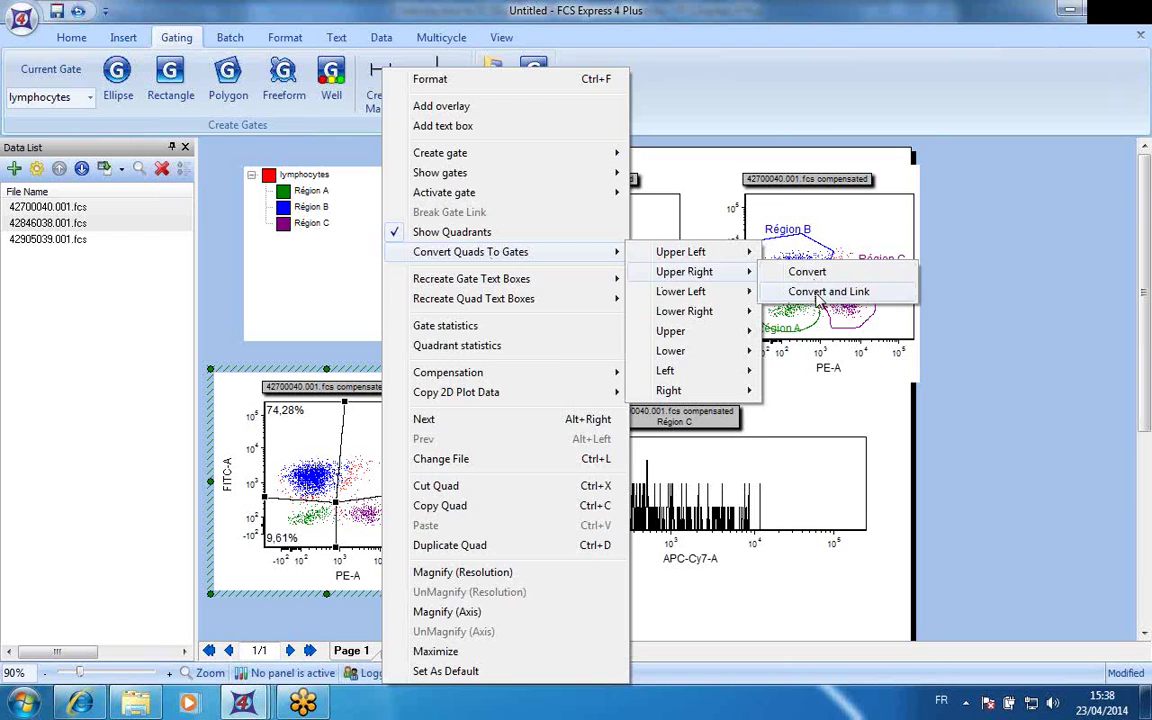
{"action": "left_click", "coordinate": [817, 292]}
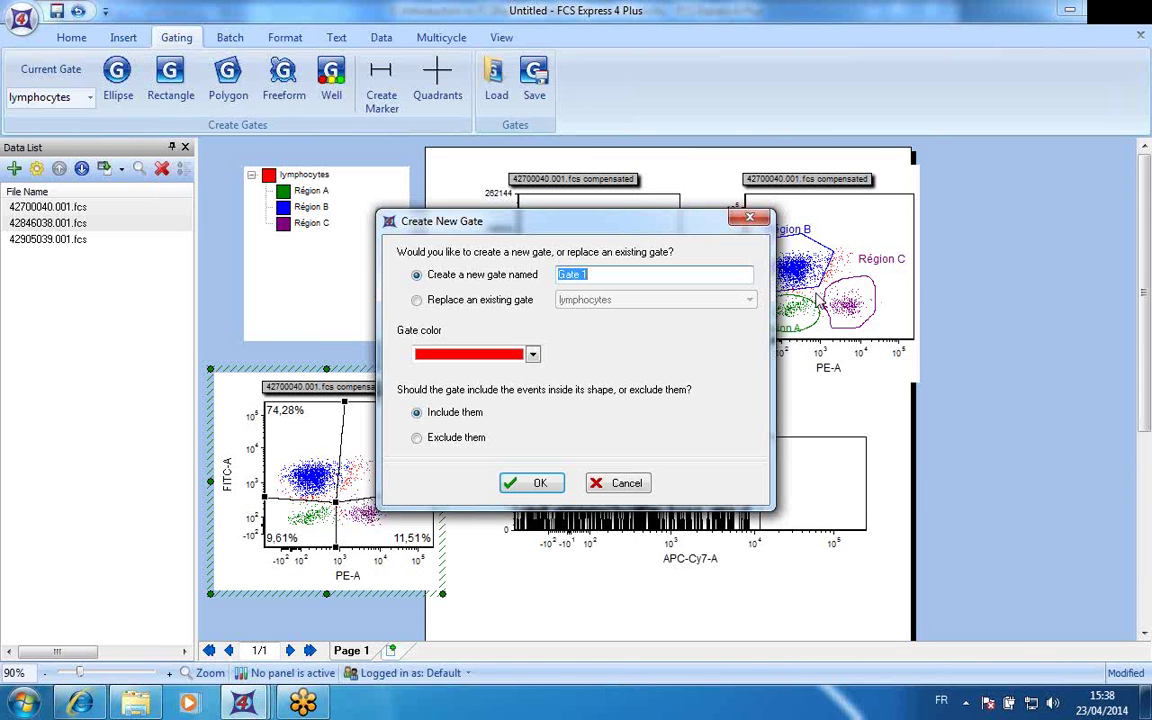
{"action": "type", "text": "upper right"}
{"action": "left_click", "coordinate": [532, 354]}
{"action": "type", "text": "t"}
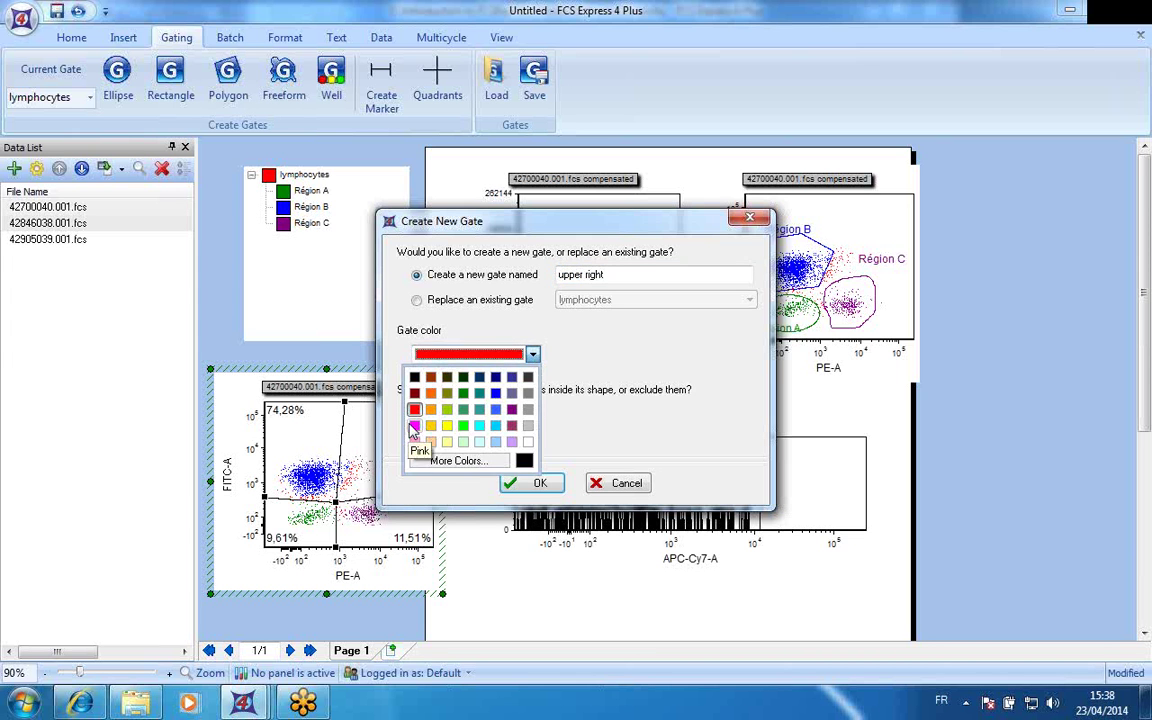
{"action": "left_click", "coordinate": [414, 425]}
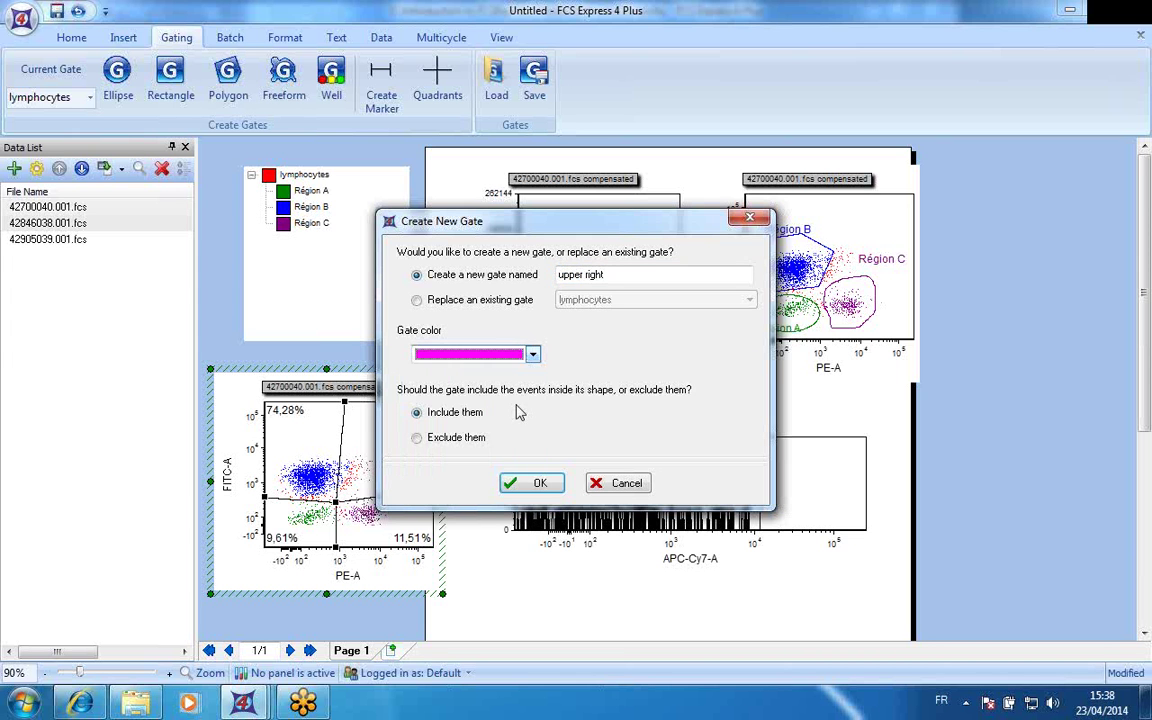
{"action": "left_click", "coordinate": [539, 485]}
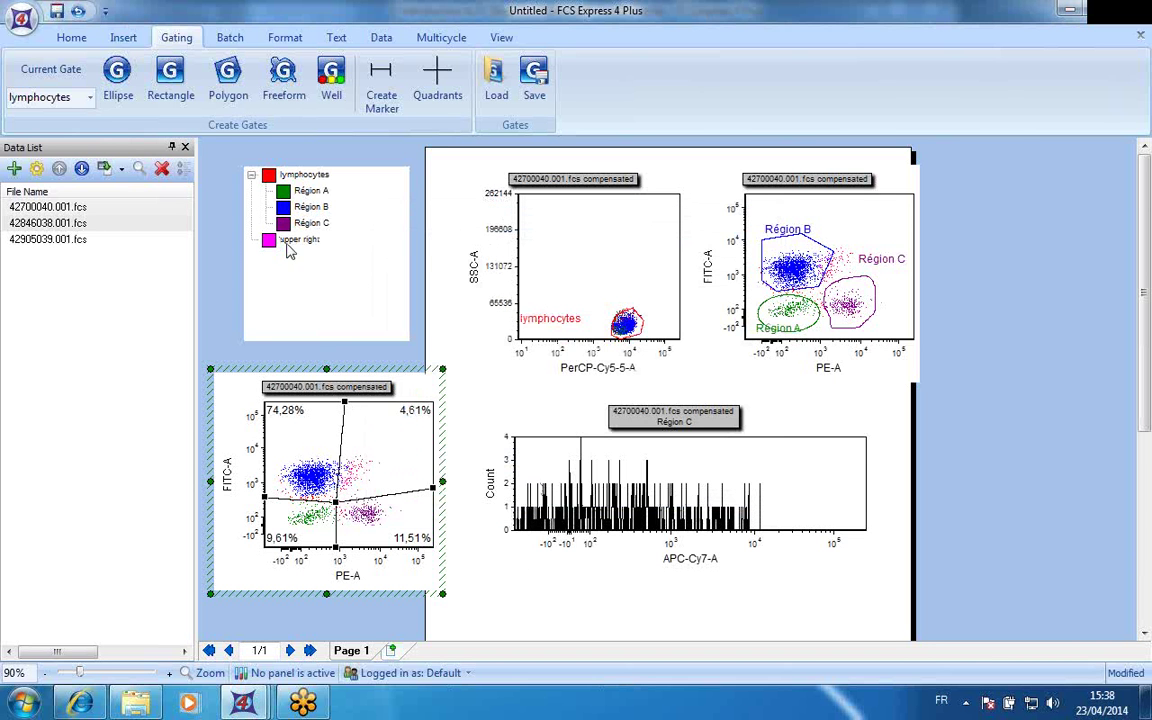
- Nest the "upper right" gate under the lymphocytes gate in the gate hierarchy
{"action": "left_click", "coordinate": [323, 192]}
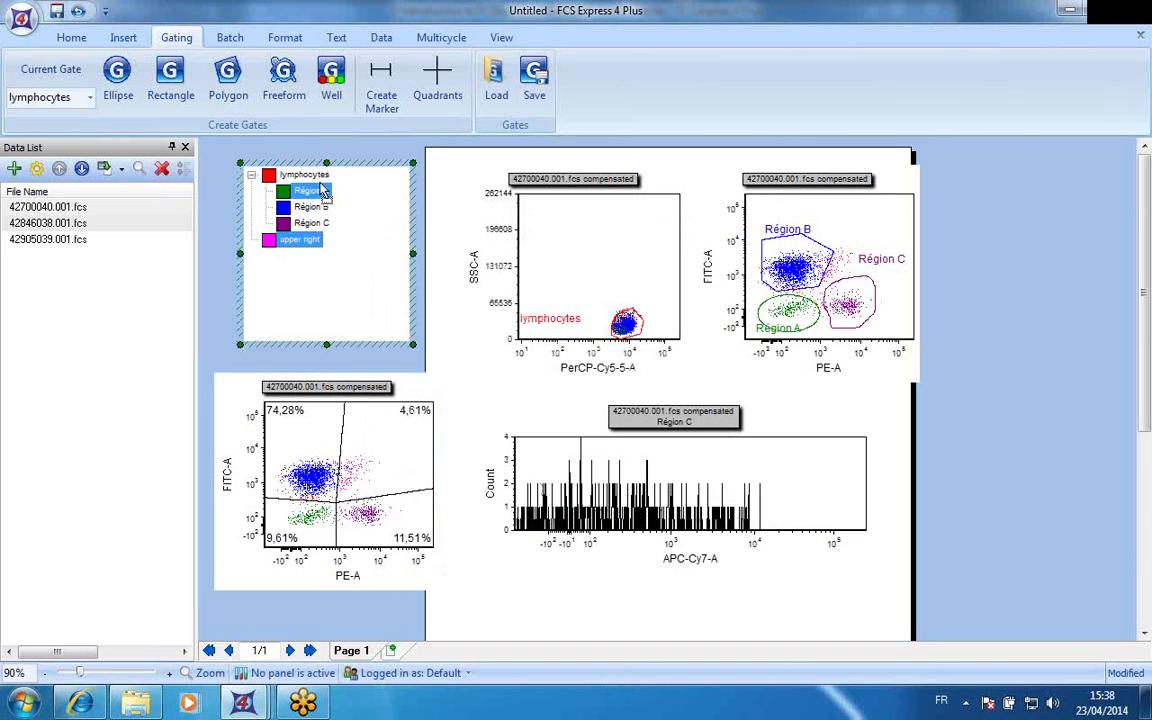
{"action": "left_click", "coordinate": [292, 243]}
{"action": "left_click", "coordinate": [283, 244]}
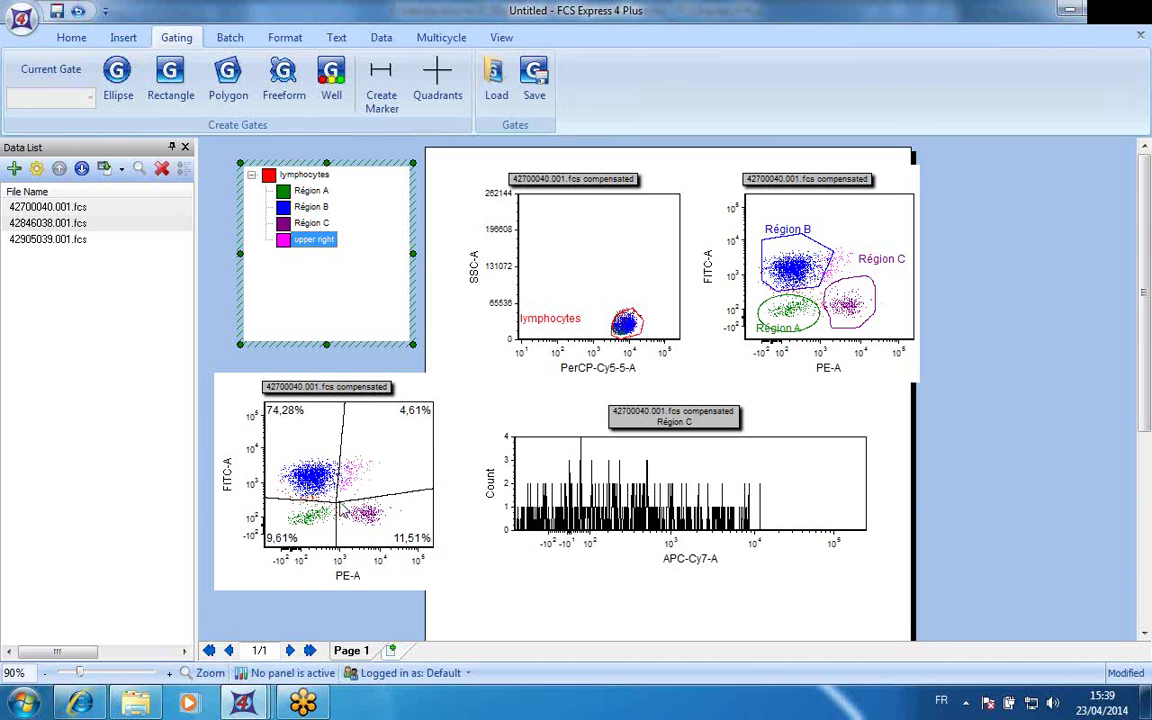
- Shift the quadrant center into the blue population to test the linked gate, and move it back between the populations
{"action": "left_click", "coordinate": [308, 460]}
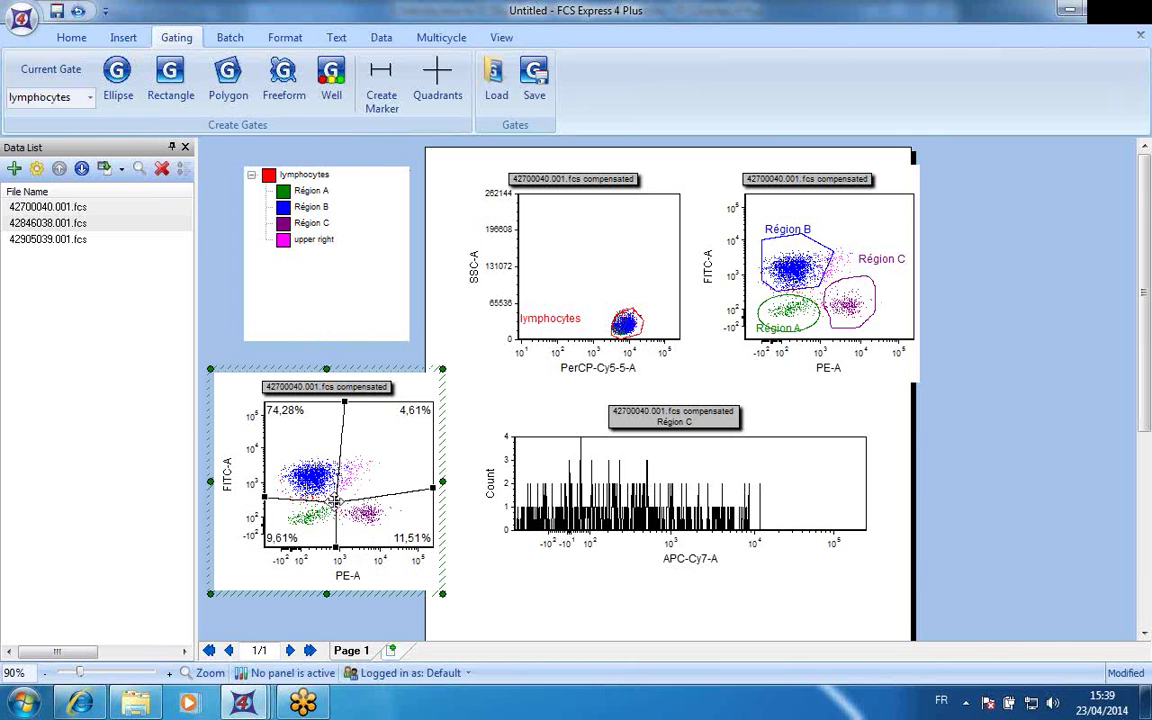
{"action": "mouse_move", "coordinate": [336, 496]}
{"action": "left_mouse_down"}
{"action": "mouse_move", "coordinate": [296, 452]}
{"action": "mouse_move", "coordinate": [290, 460]}
{"action": "mouse_move", "coordinate": [336, 474]}
{"action": "mouse_move", "coordinate": [317, 496]}
{"action": "left_mouse_up"}
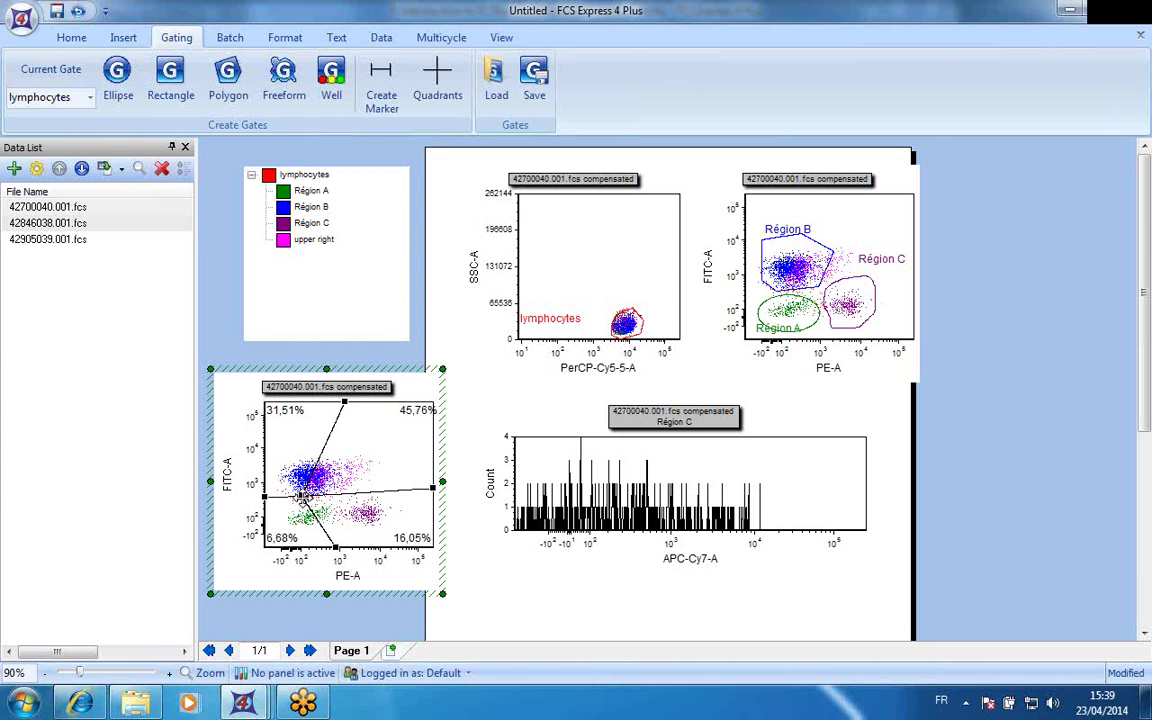
{"action": "left_click_drag", "start_coordinate": [302, 497], "coordinate": [330, 496]}
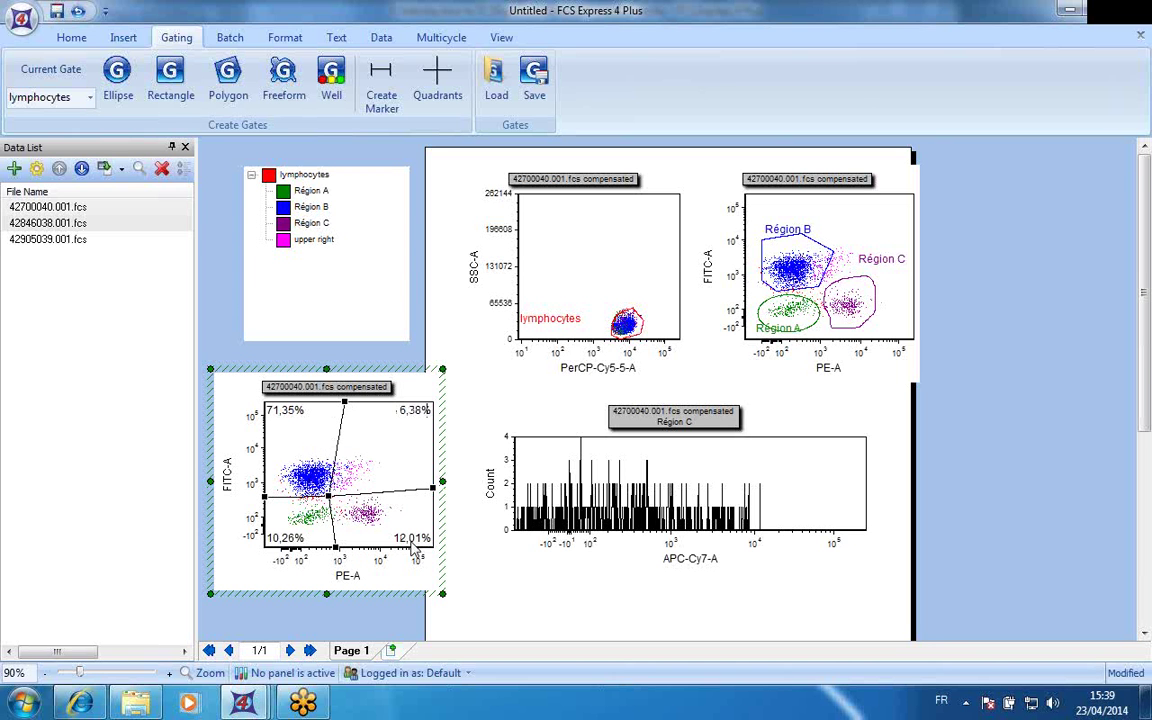
- Apply the lymphocytes gate to the APC-Cy7-A histogram and draw a marker spanning its high-intensity peak
{"action": "left_click", "coordinate": [304, 176]}
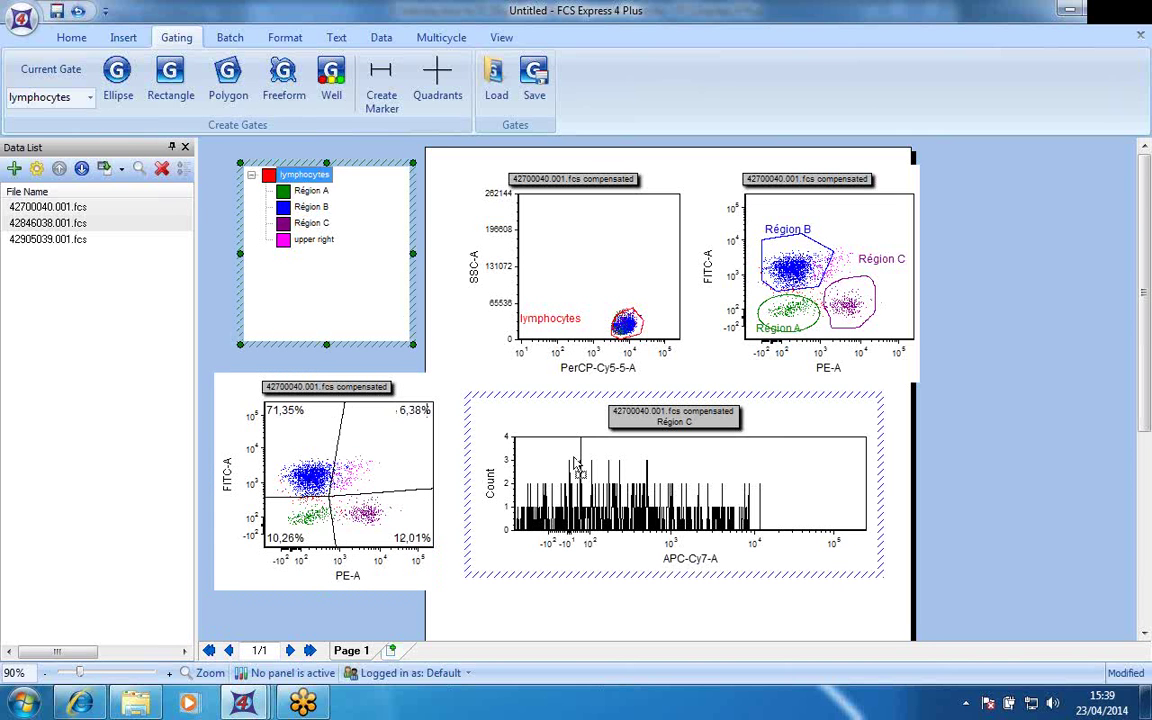
{"action": "left_click_drag", "start_coordinate": [576, 465], "coordinate": [578, 468]}
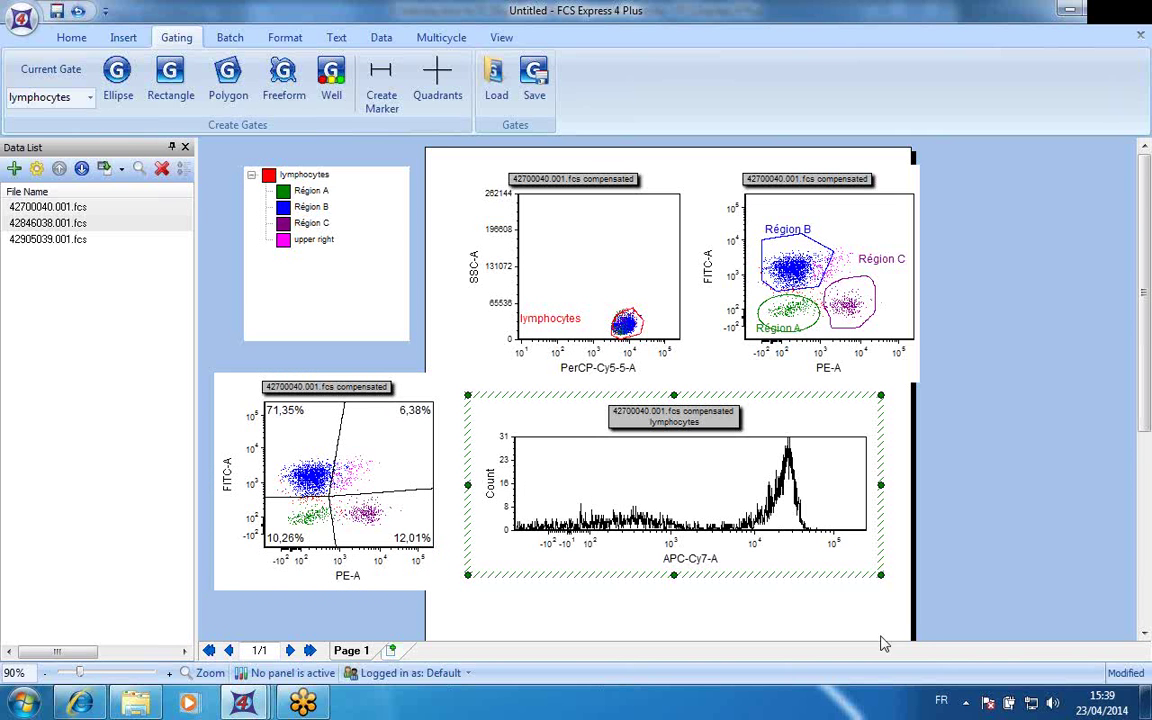
{"action": "left_click", "coordinate": [380, 80]}
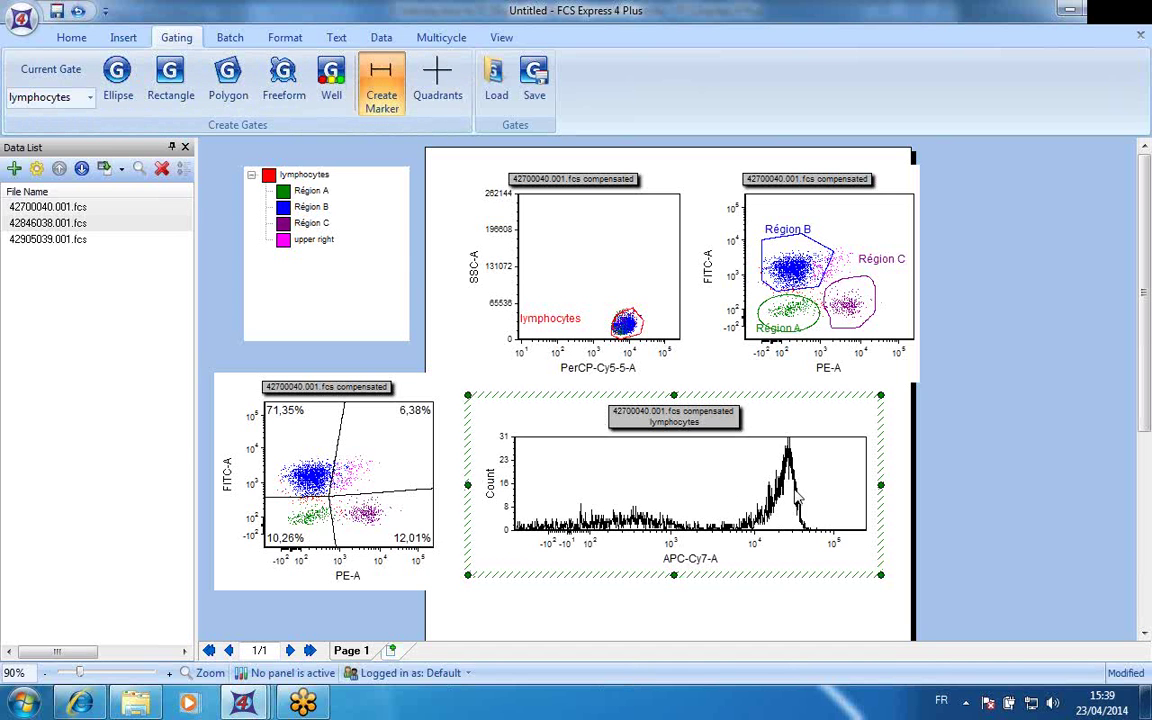
{"action": "left_click_drag", "start_coordinate": [722, 495], "coordinate": [850, 495]}
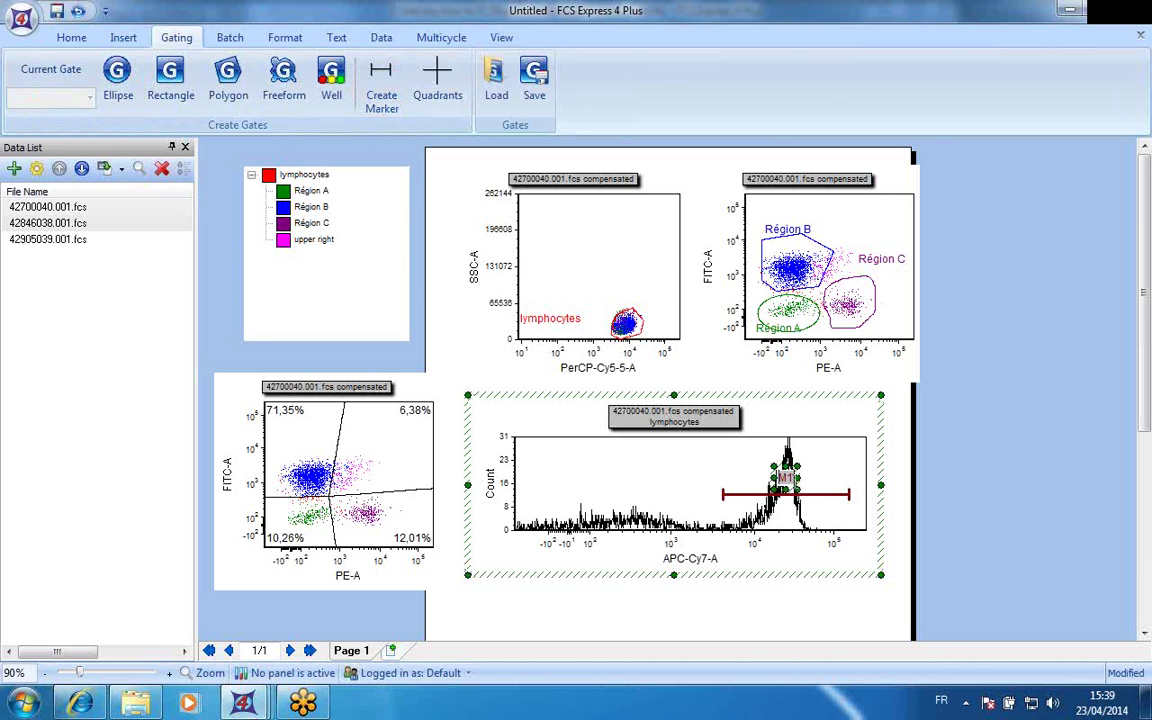
{"action": "left_click", "coordinate": [819, 489]}
{"action": "left_click", "coordinate": [783, 478]}
{"action": "left_click", "coordinate": [845, 507]}
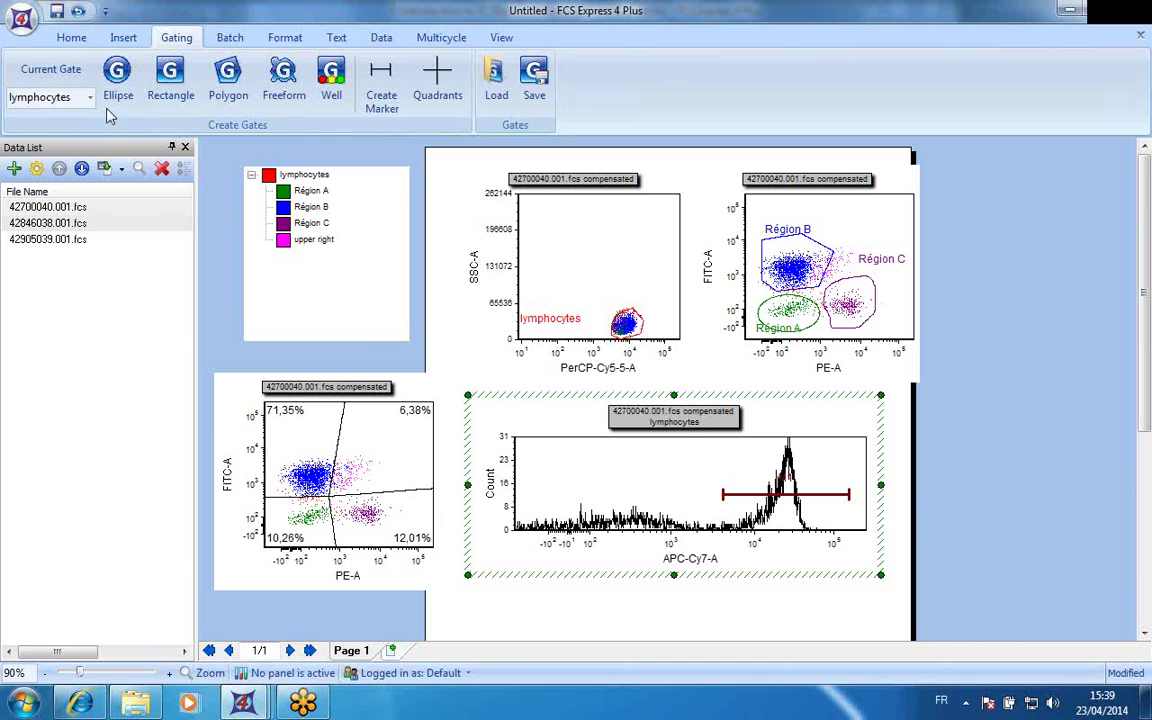
- Save the layout as "travail en cours.fey" in the Introduction to FCSExpress folder on drive E, with the data files linked
{"action": "left_click", "coordinate": [21, 18]}
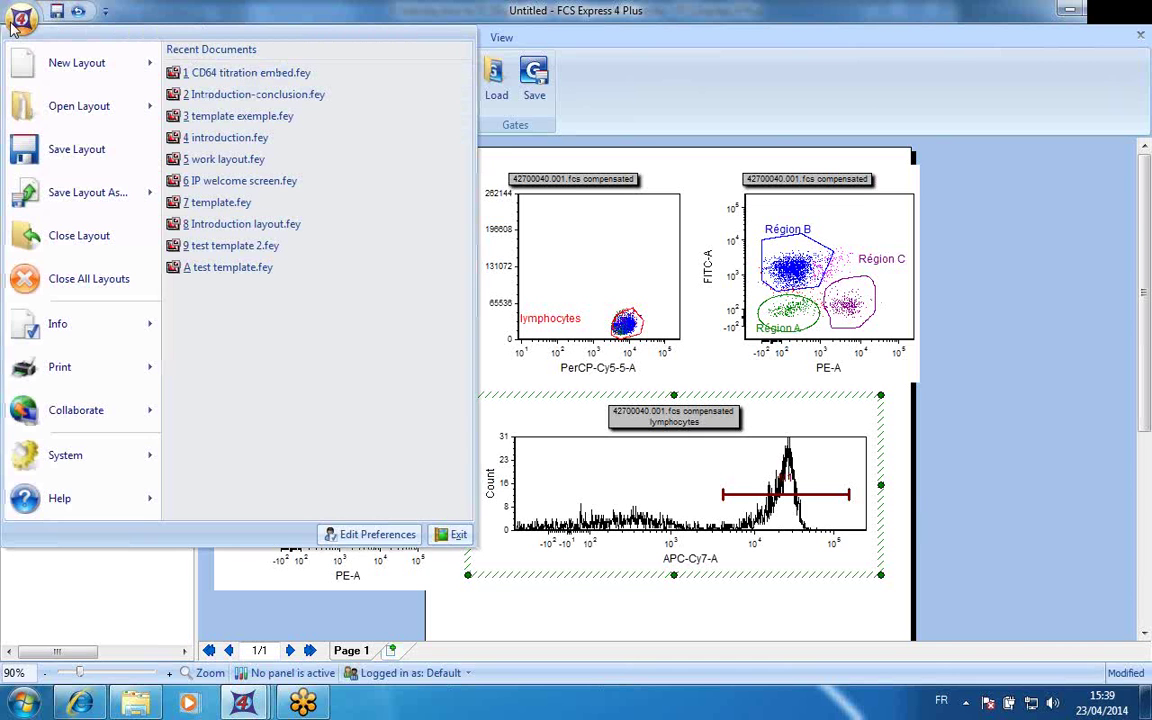
{"action": "left_click", "coordinate": [42, 160]}
{"action": "left_click", "coordinate": [226, 337]}
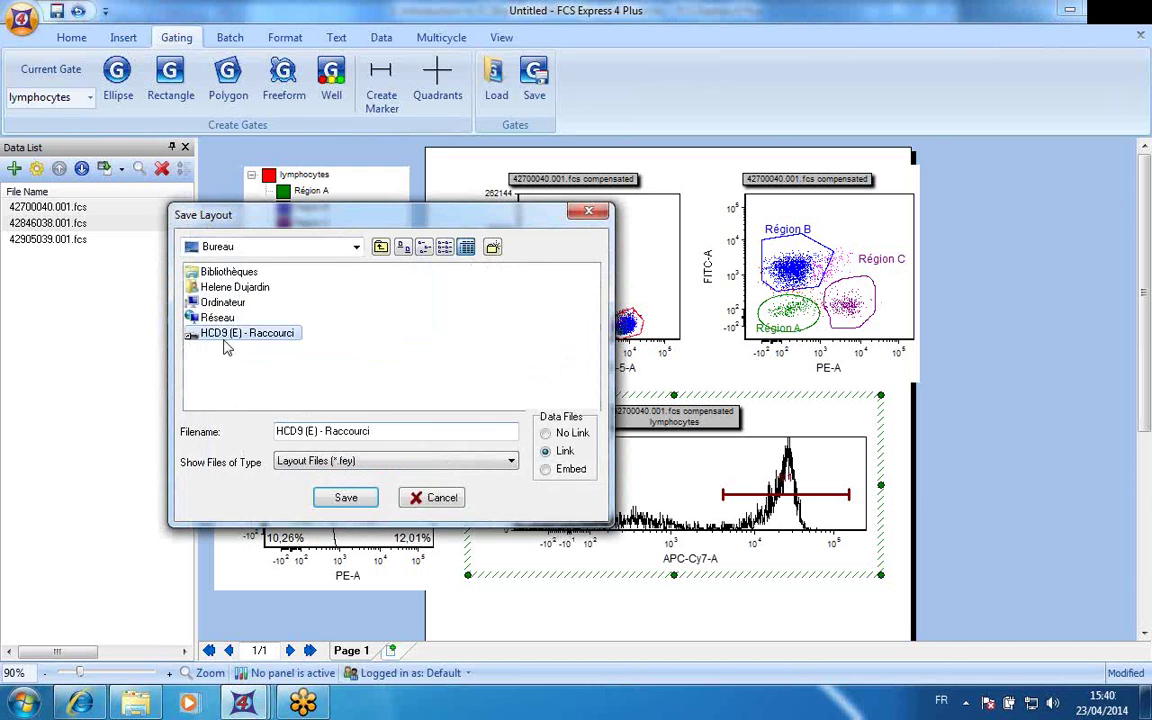
{"action": "double_click", "coordinate": [226, 340]}
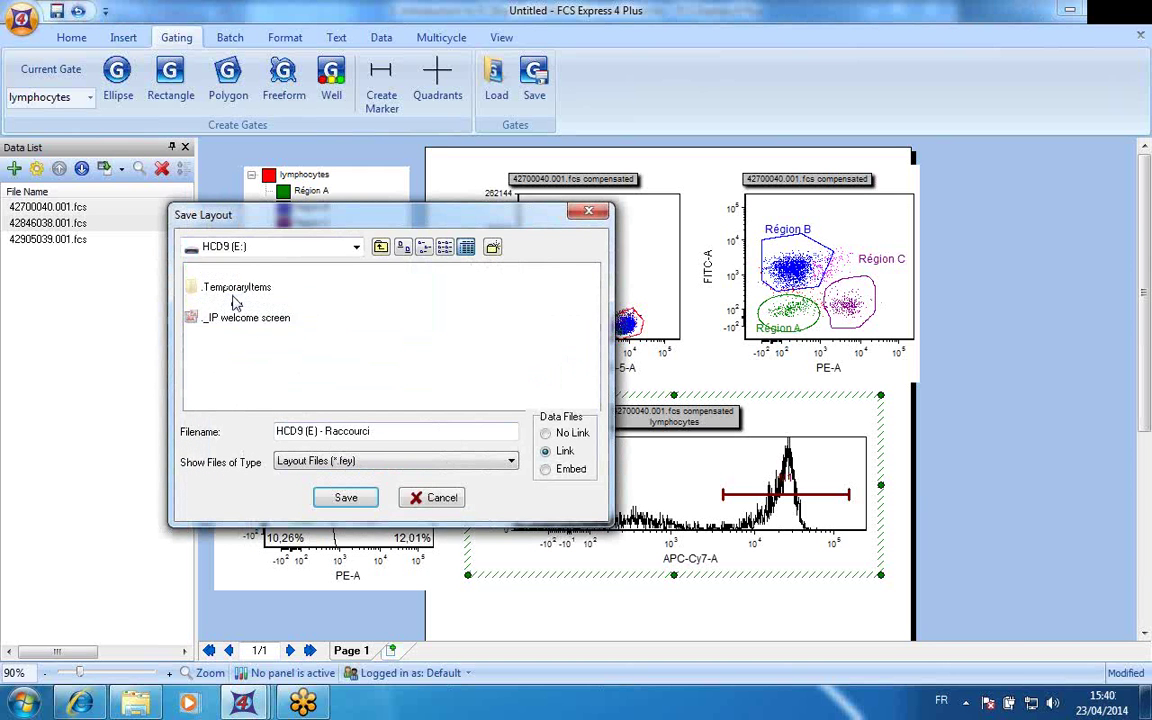
{"action": "double_click", "coordinate": [236, 314]}
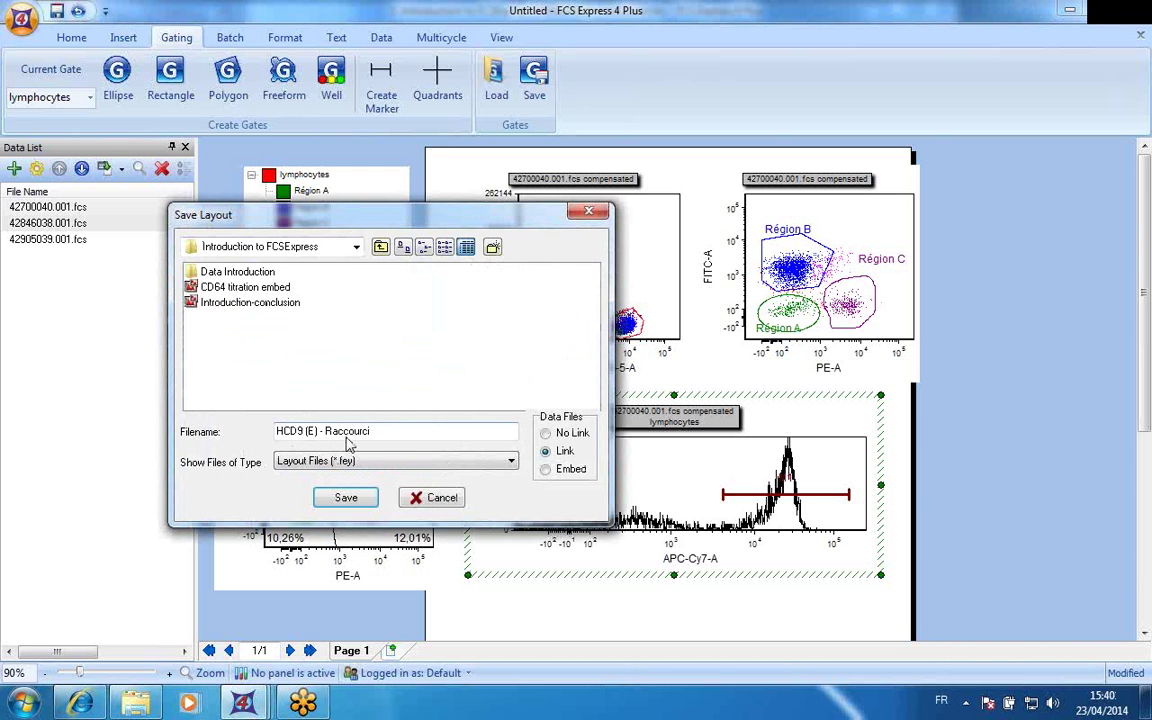
{"action": "left_click_drag", "start_coordinate": [370, 432], "coordinate": [262, 434]}
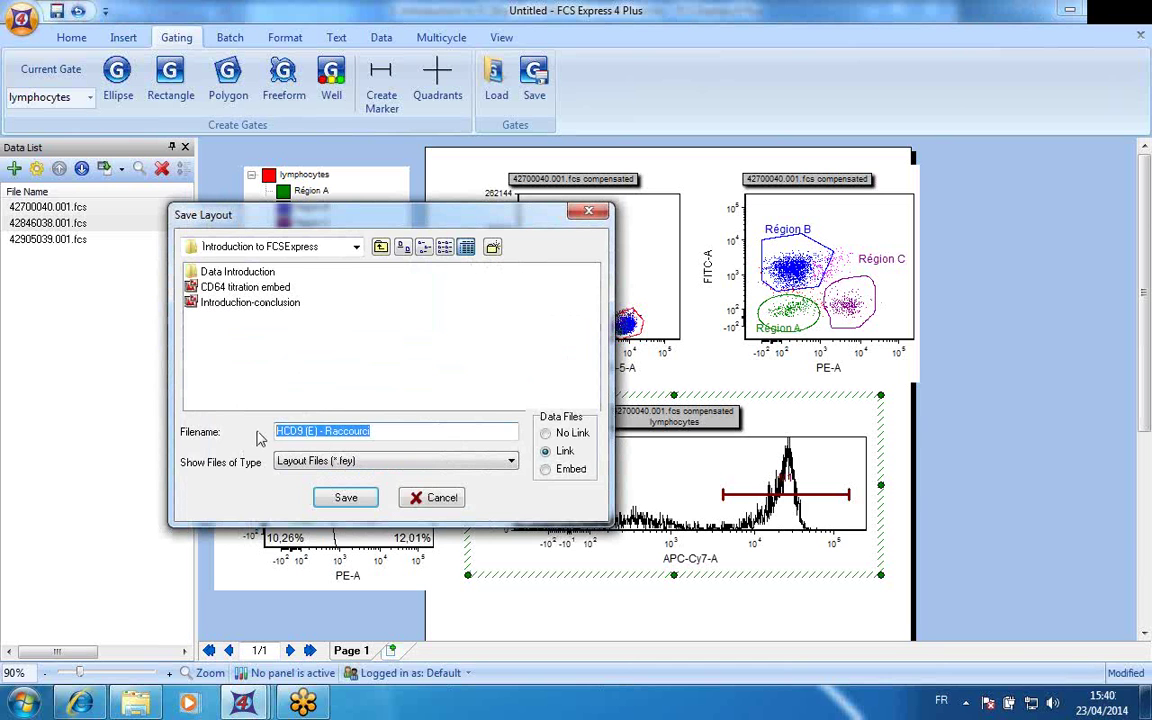
{"action": "type", "text": "travail e"}
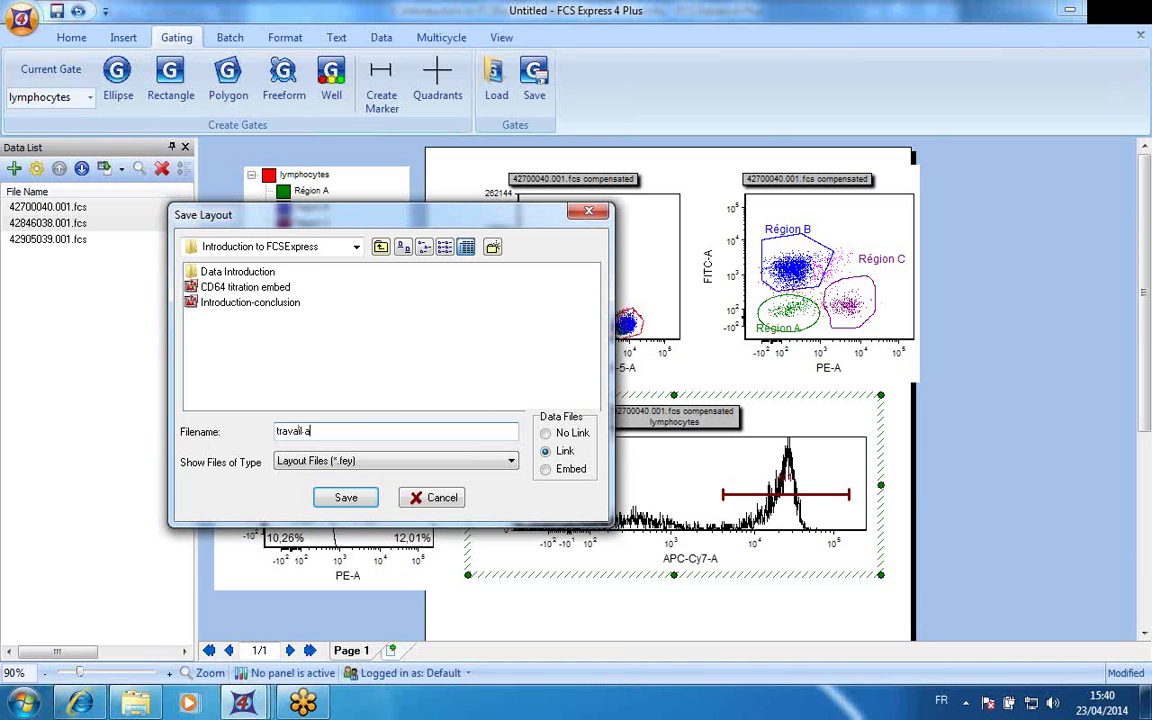
{"action": "type", "text": "n ccurs"}
{"action": "left_click", "coordinate": [340, 497]}
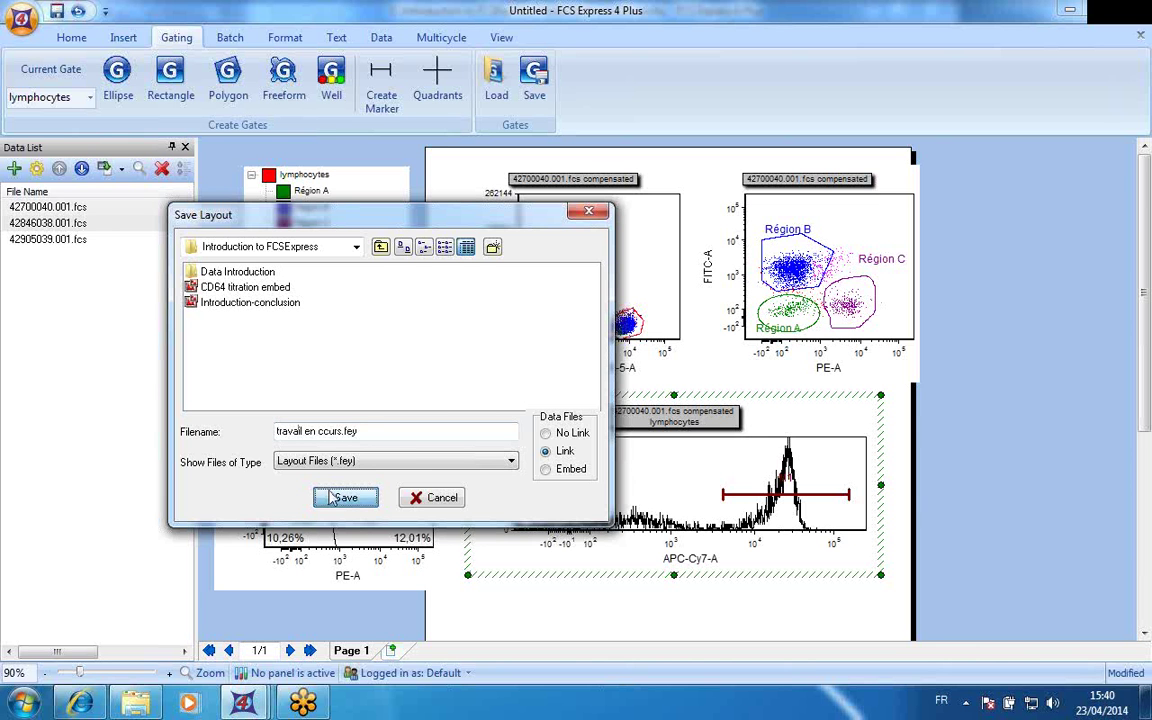
{"action": "left_click", "coordinate": [330, 497]}
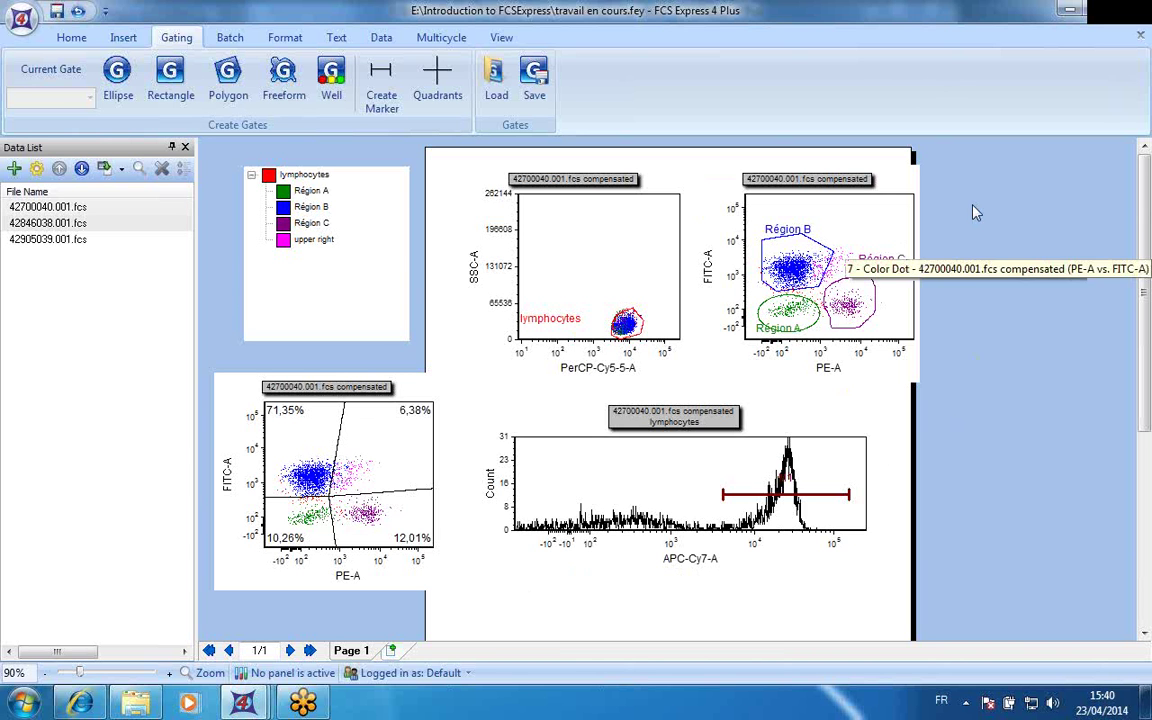
- Move the PE-A/FITC-A plot with the three region gates inside the page edge and insert its gate statistics table
{"action": "left_click", "coordinate": [912, 172]}
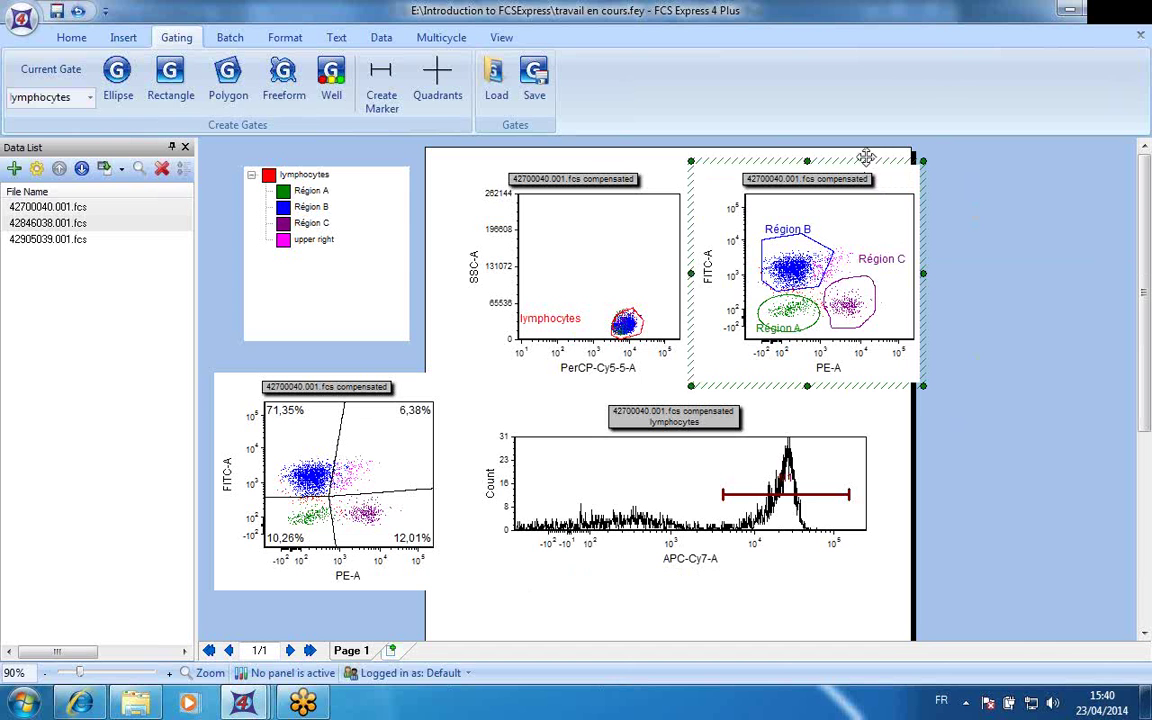
{"action": "left_click_drag", "start_coordinate": [860, 155], "coordinate": [862, 155]}
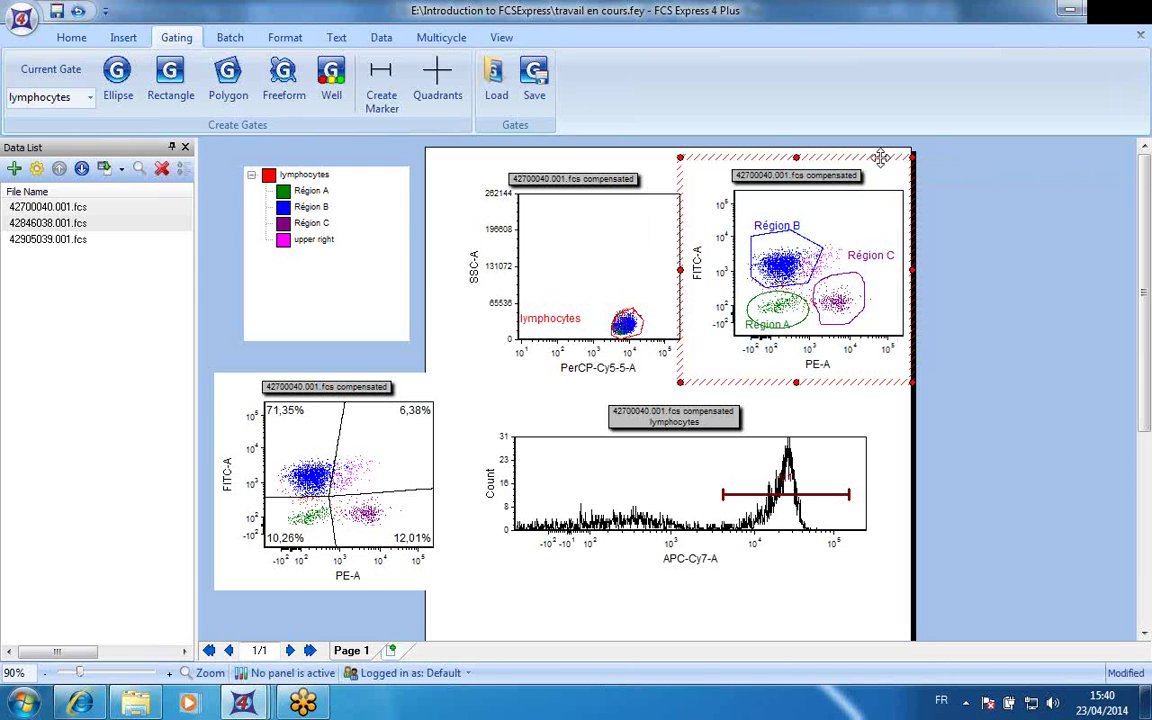
{"action": "right_click", "coordinate": [903, 160]}
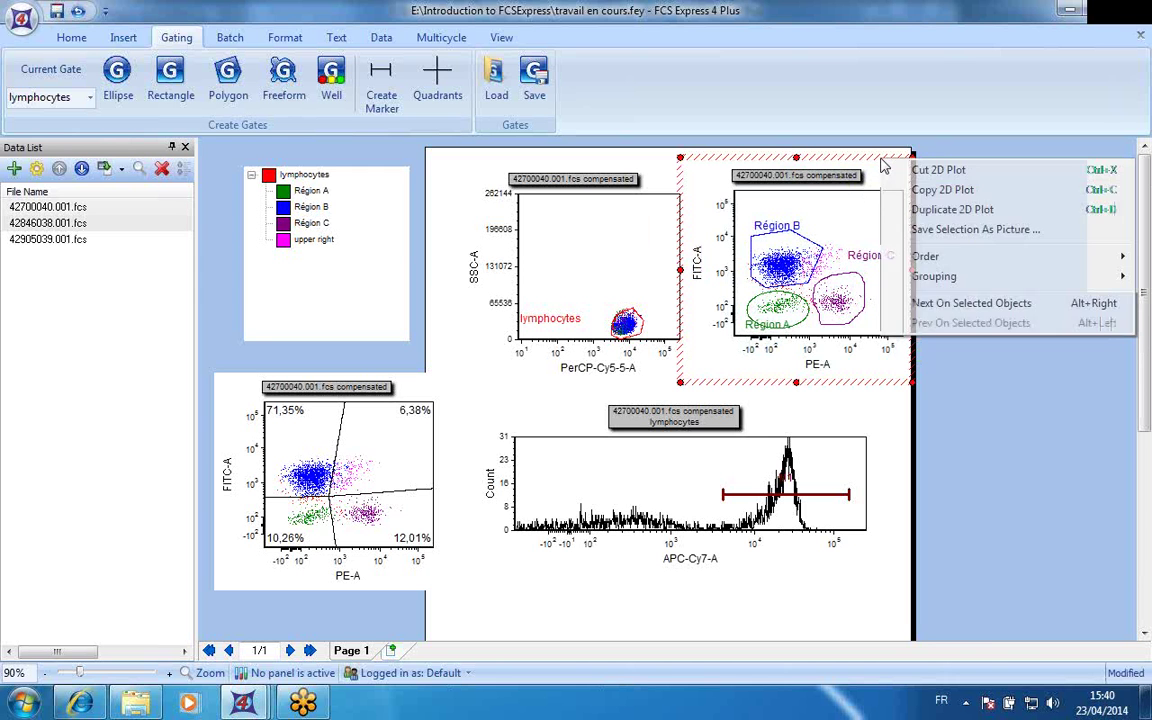
{"action": "left_click", "coordinate": [820, 167]}
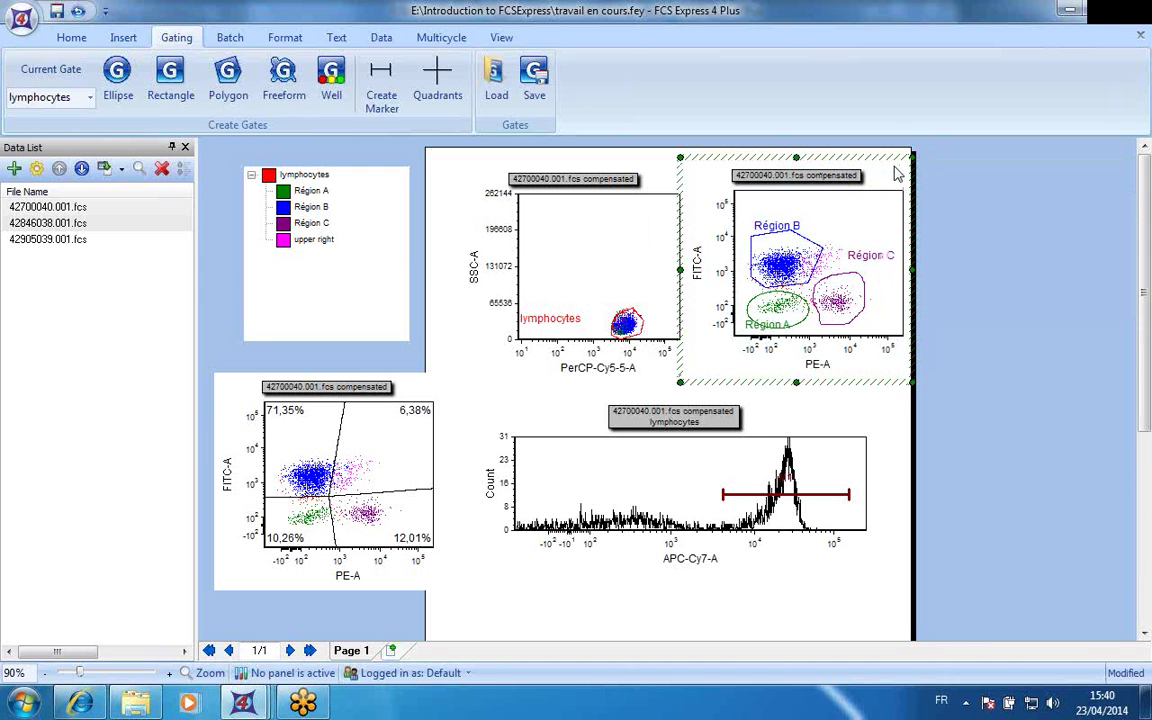
{"action": "right_click", "coordinate": [897, 174]}
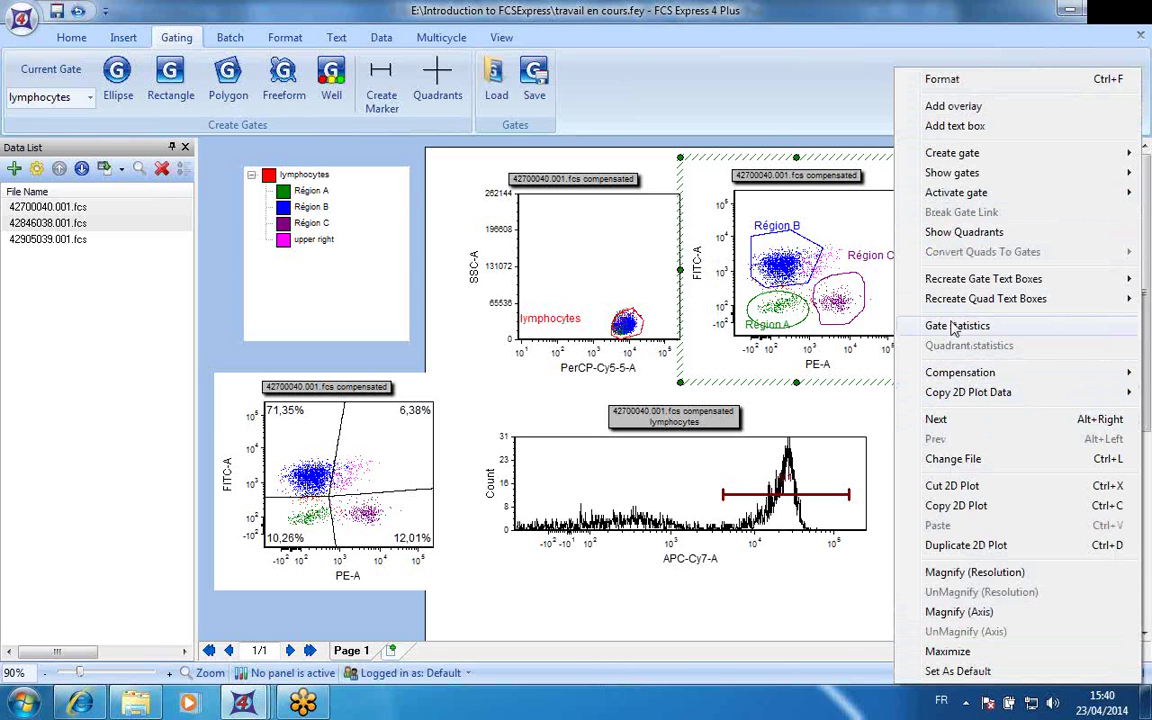
{"action": "left_click", "coordinate": [1012, 327]}
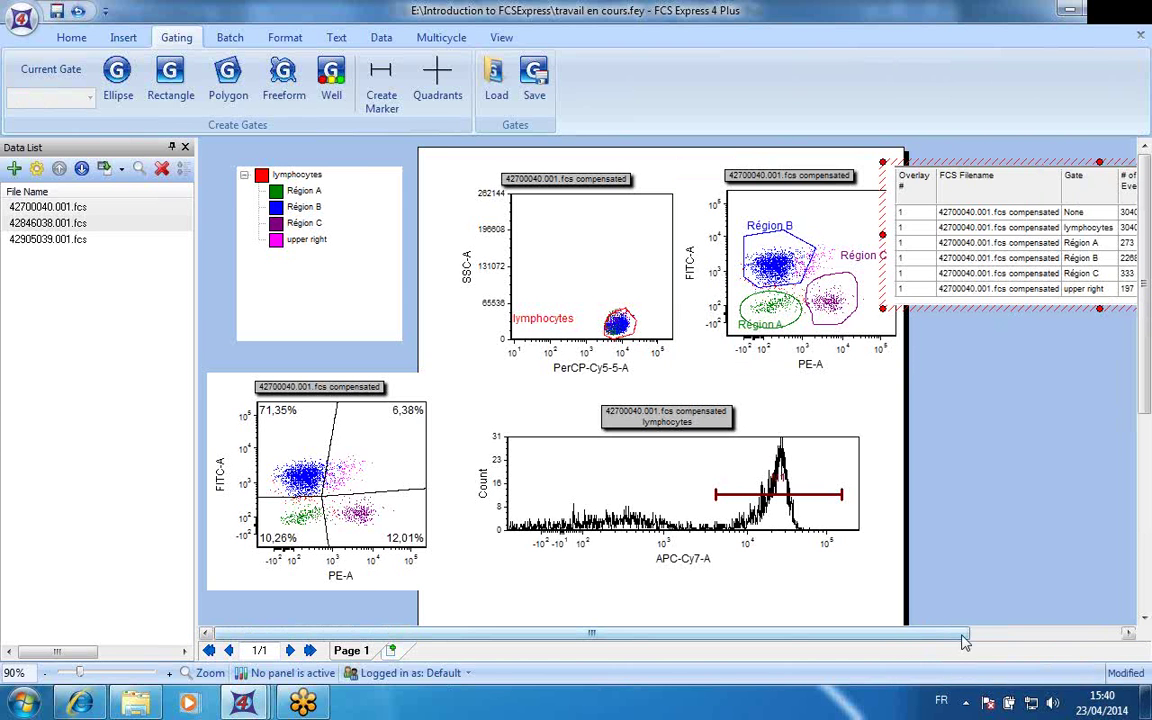
- Hide the Overlay # column in the gate statistics table beside the PE-A/FITC-A region plot
{"action": "left_click", "coordinate": [1094, 633]}
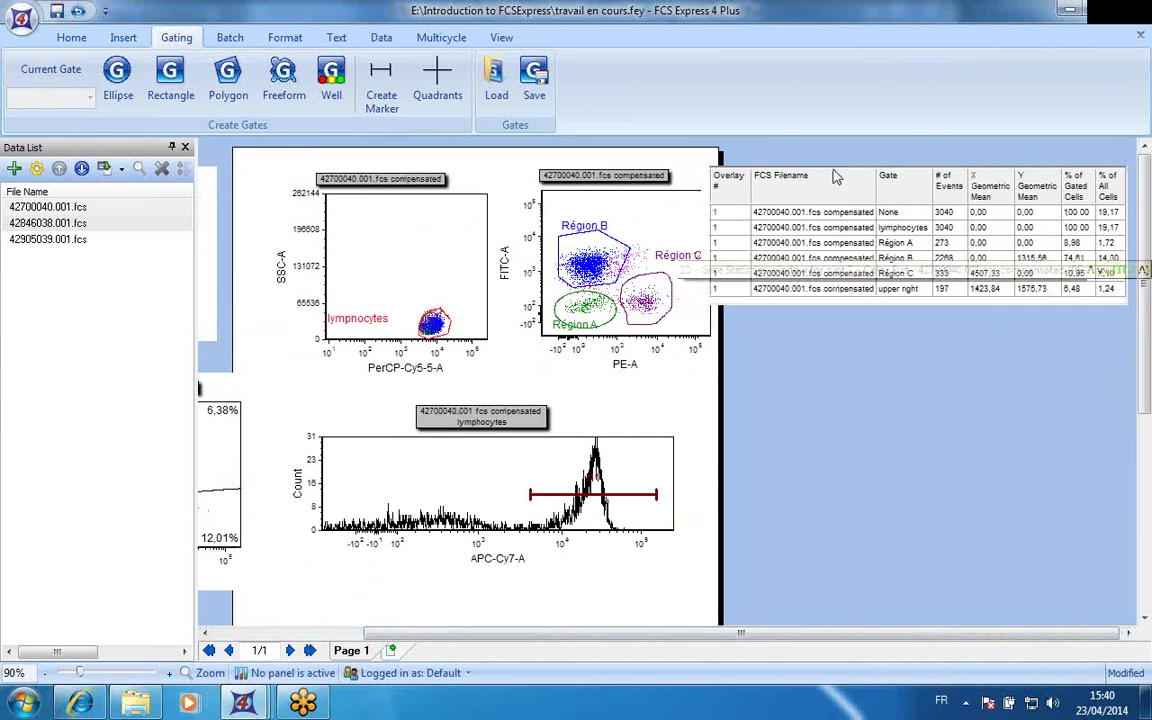
{"action": "left_click", "coordinate": [856, 374]}
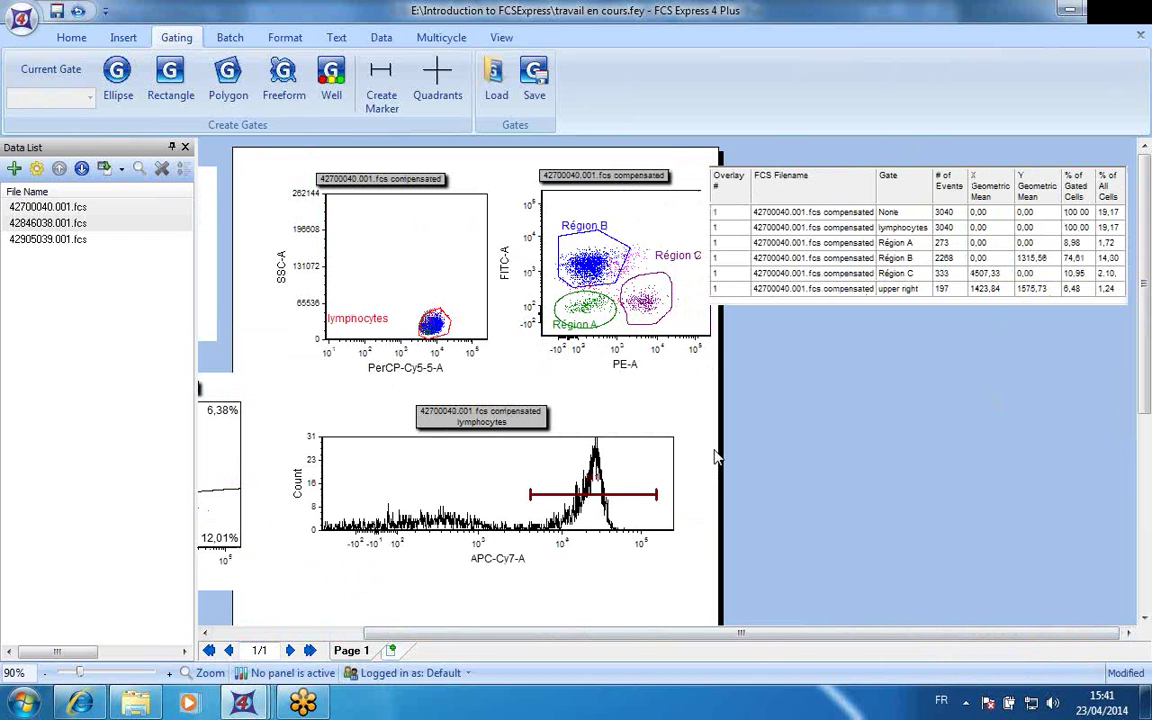
{"action": "left_click", "coordinate": [818, 192]}
{"action": "key", "text": "Right"}
{"action": "key", "text": "Right"}
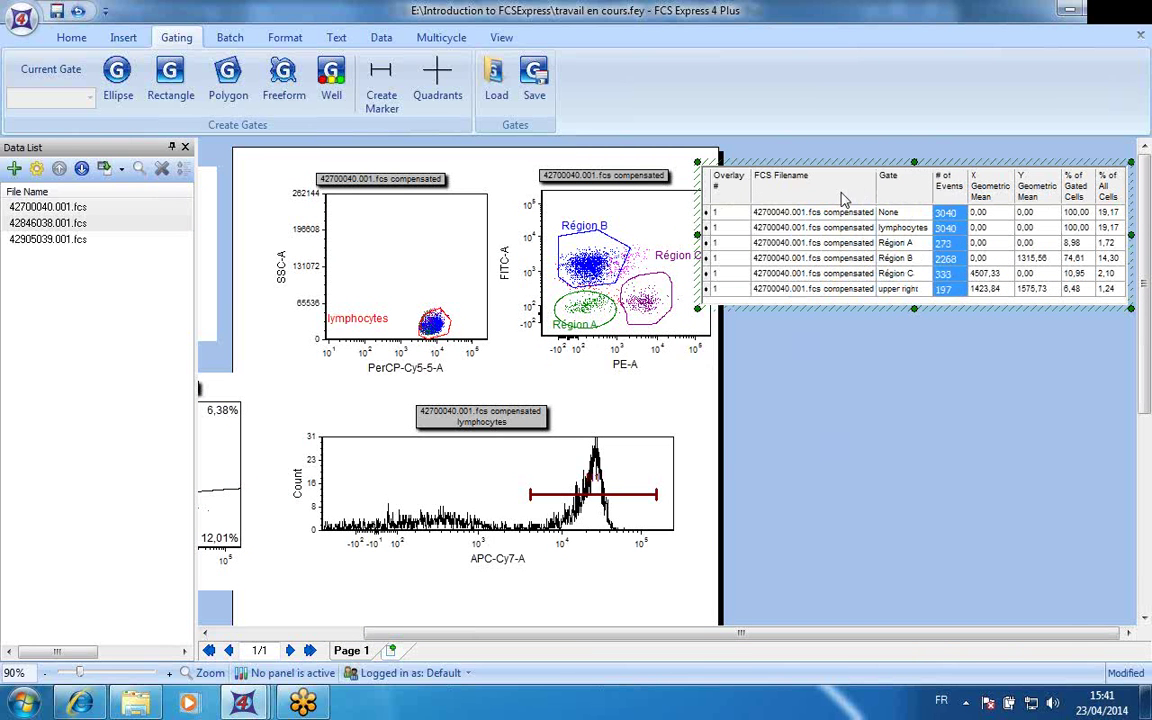
{"action": "right_click", "coordinate": [842, 197]}
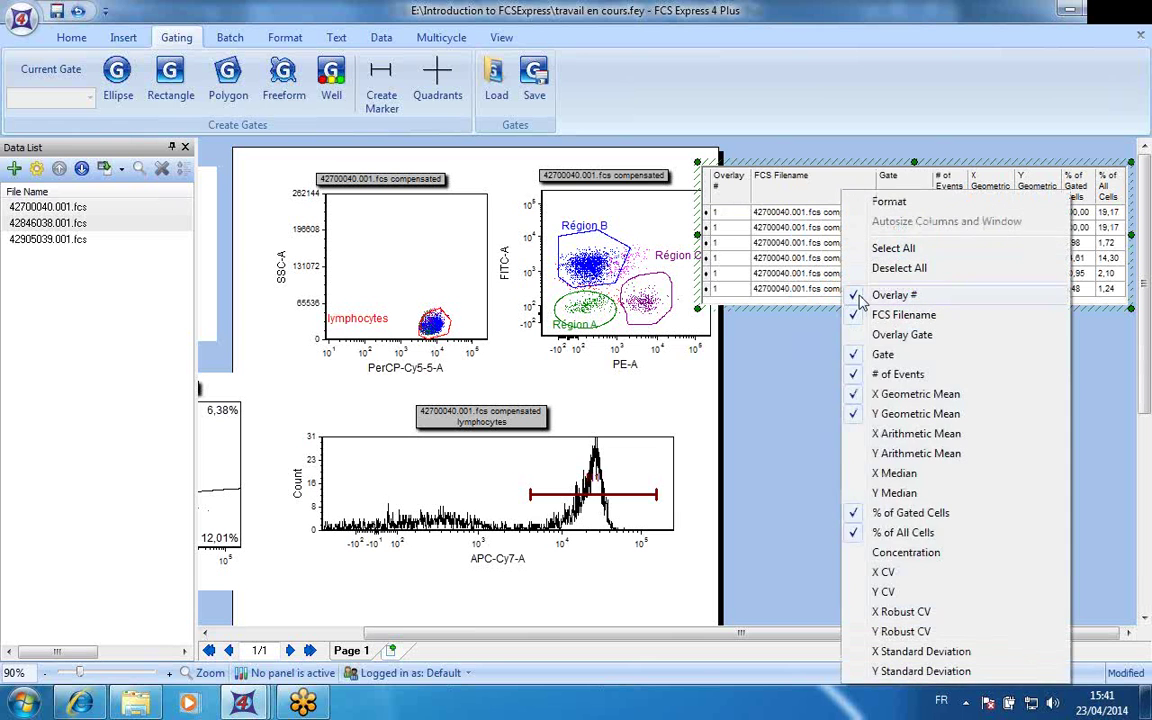
{"action": "left_click", "coordinate": [862, 298]}
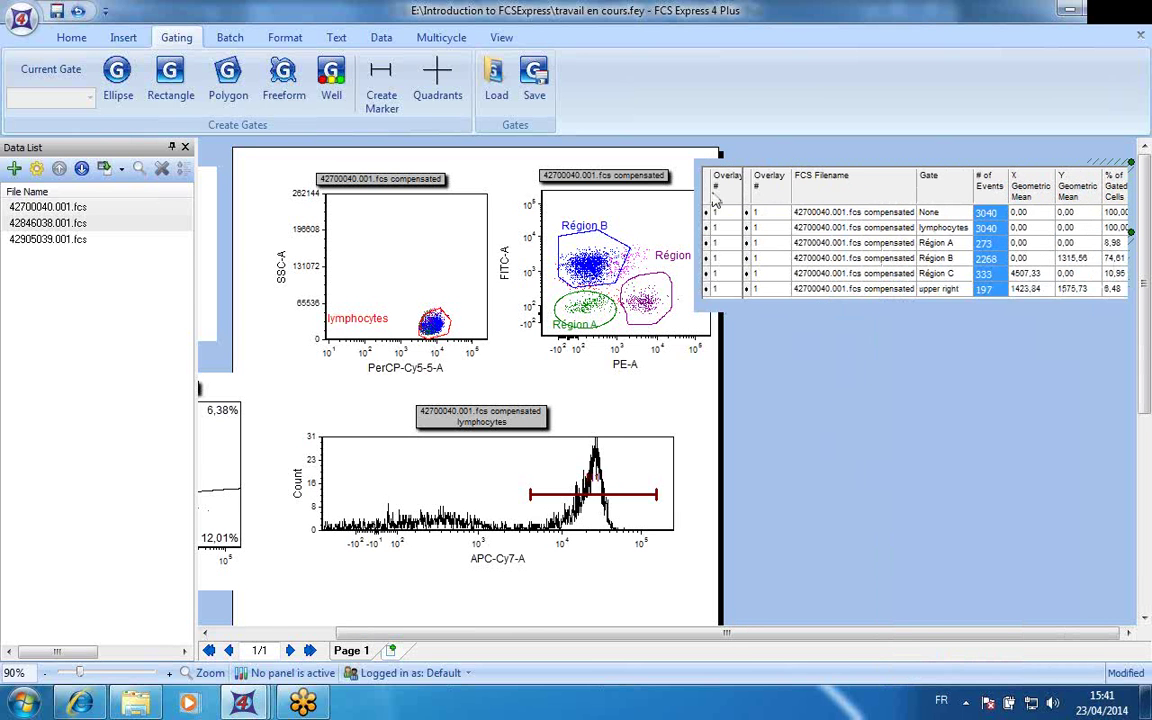
- Open the list of available statistics columns for the gate statistics table
{"action": "right_click", "coordinate": [842, 195]}
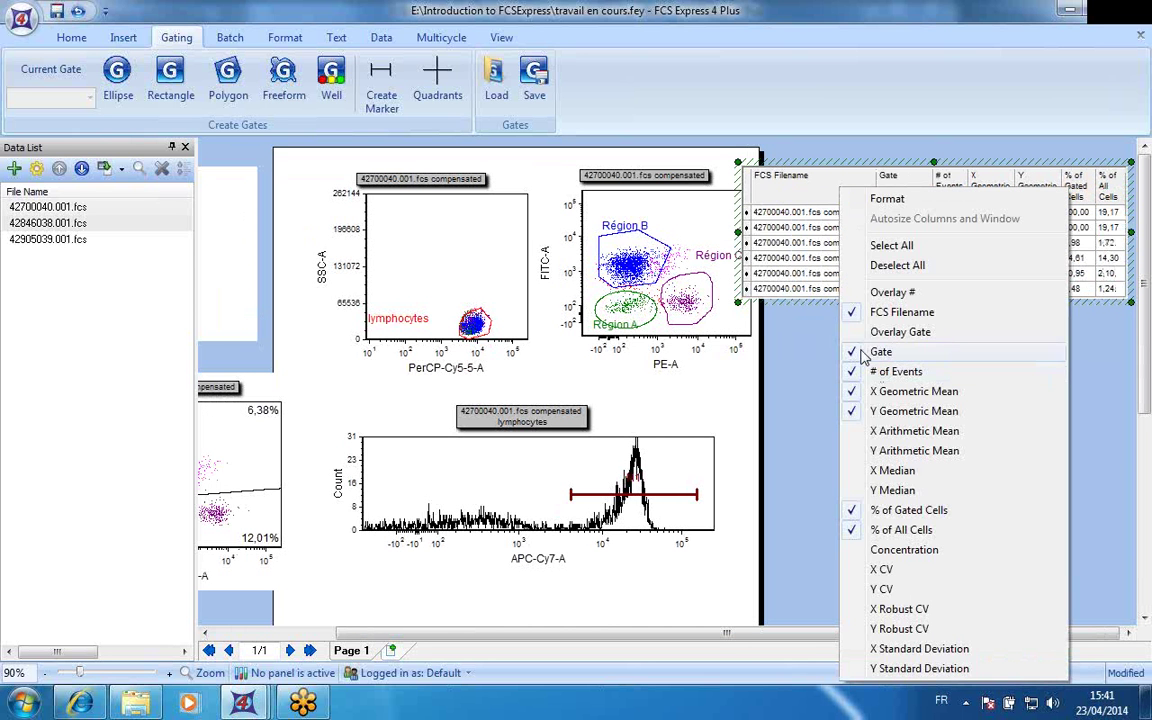
- Hide the X Geometric Mean column in the gate statistics table and move the % of Gated Cells column directly after Gate
{"action": "left_click", "coordinate": [855, 395]}
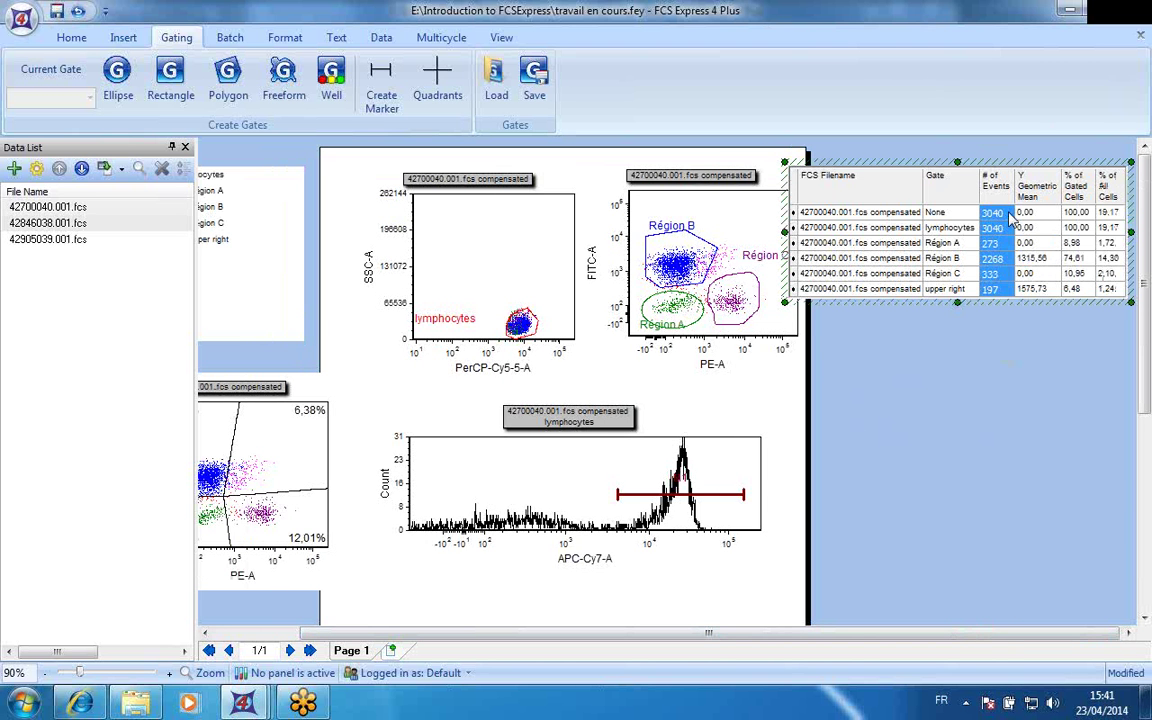
{"action": "left_click", "coordinate": [935, 177]}
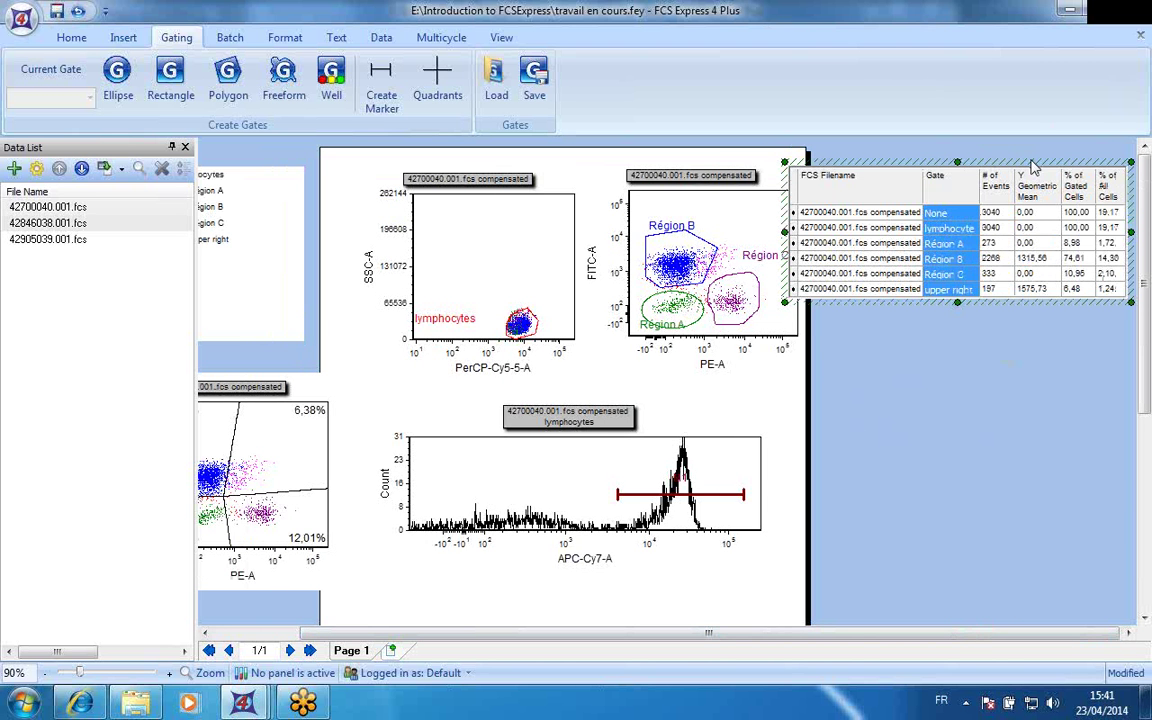
{"action": "left_click_drag", "start_coordinate": [1028, 160], "coordinate": [887, 143]}
{"action": "left_click", "coordinate": [1080, 188]}
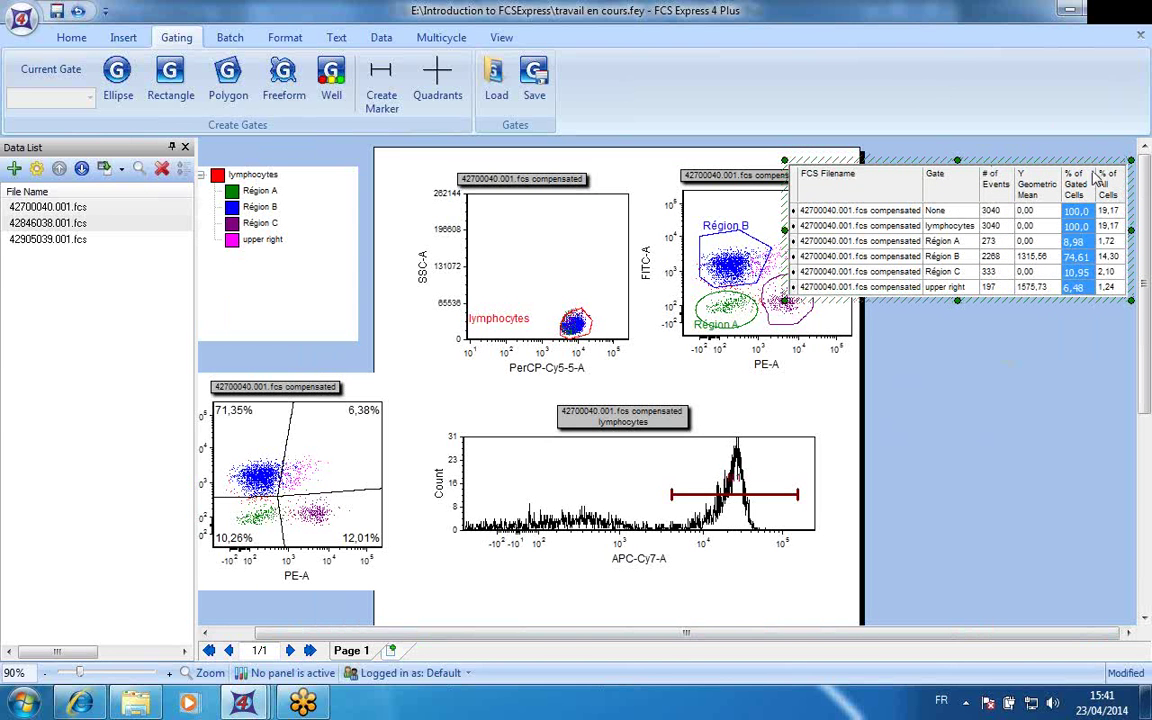
{"action": "left_click", "coordinate": [1066, 176]}
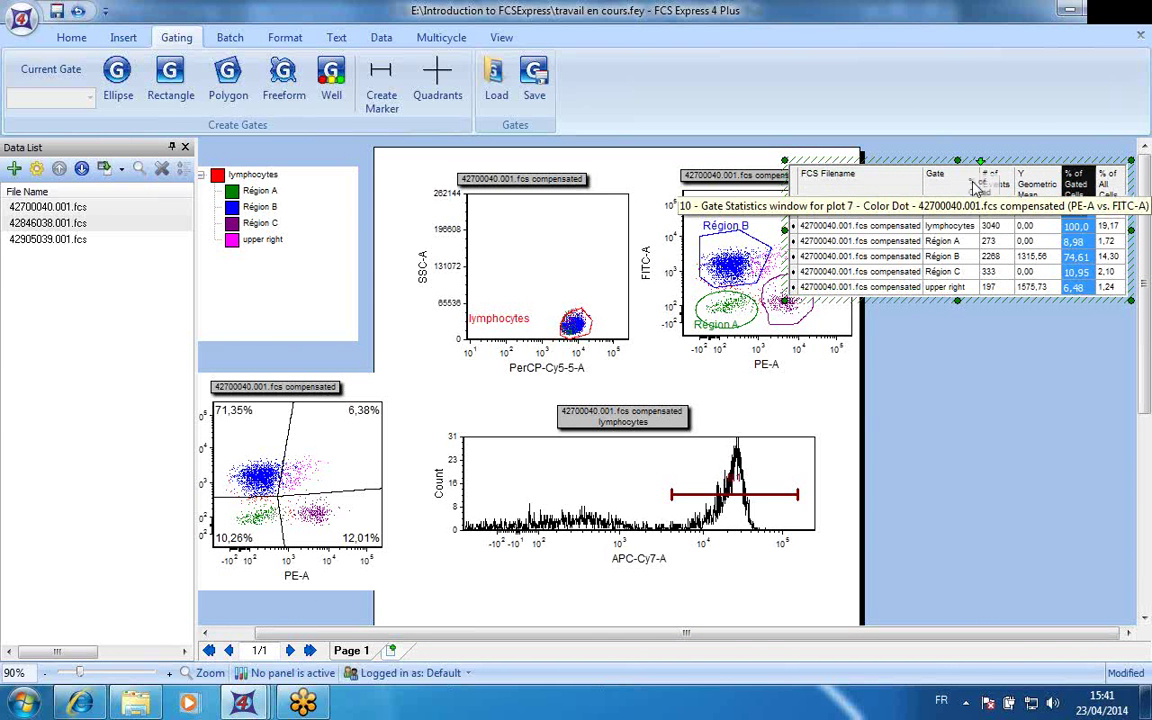
{"action": "left_click_drag", "start_coordinate": [1066, 176], "coordinate": [990, 178]}
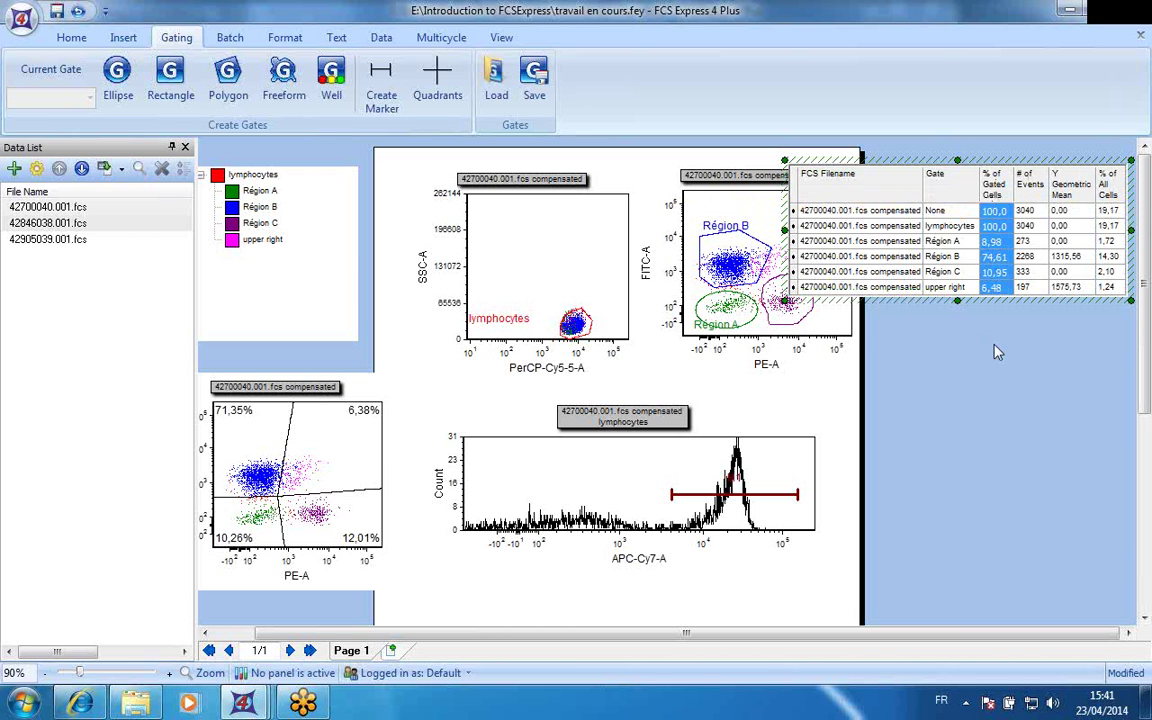
- Open the gate statistics table's formatting options and exclude Y Geometric Mean from the displayed statistics
{"action": "left_click", "coordinate": [889, 175]}
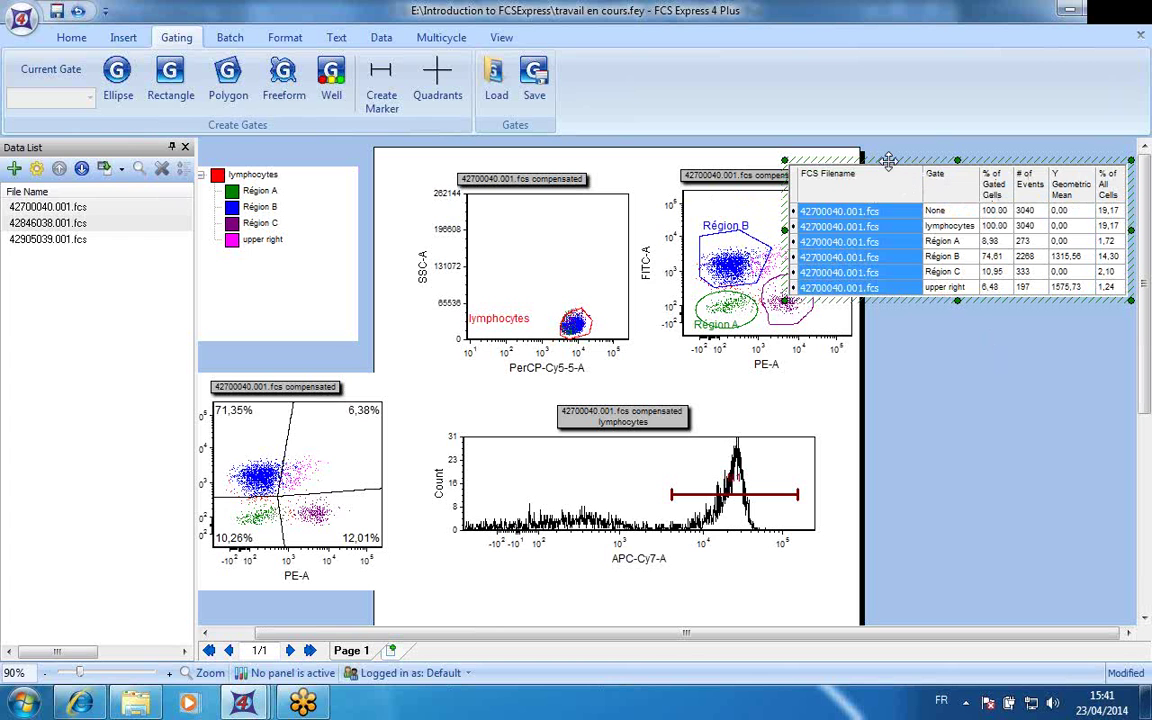
{"action": "right_click", "coordinate": [890, 172]}
{"action": "left_click", "coordinate": [885, 188]}
{"action": "right_click", "coordinate": [885, 188]}
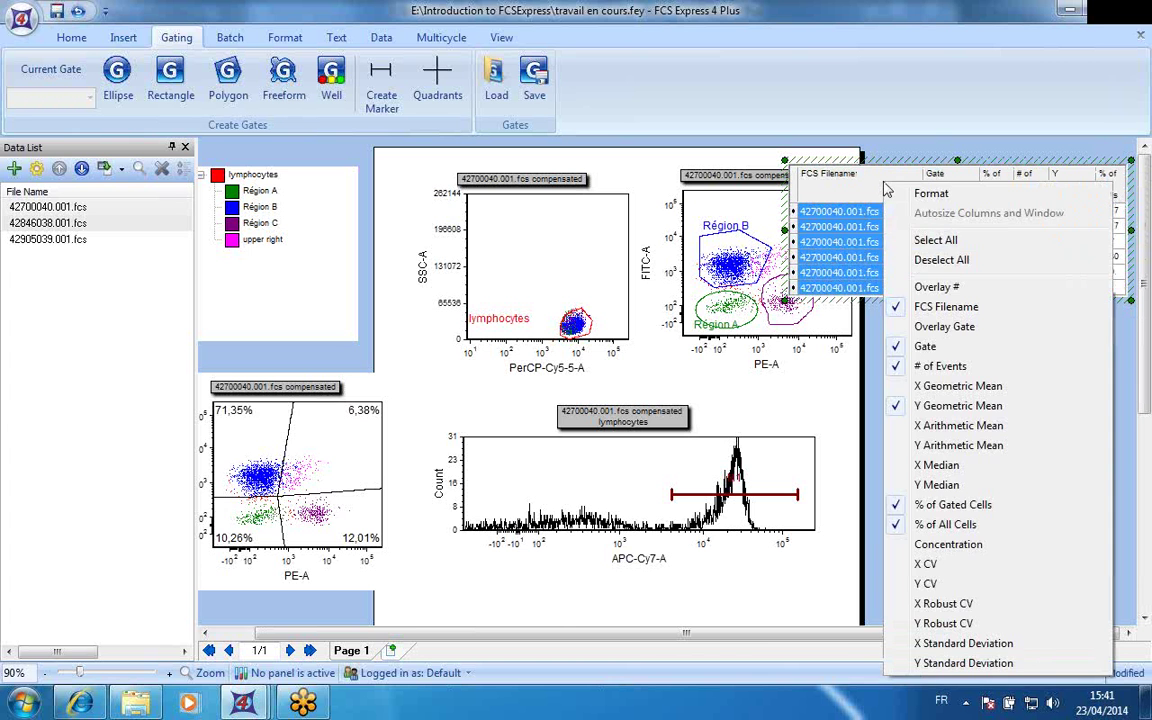
{"action": "left_click", "coordinate": [930, 195]}
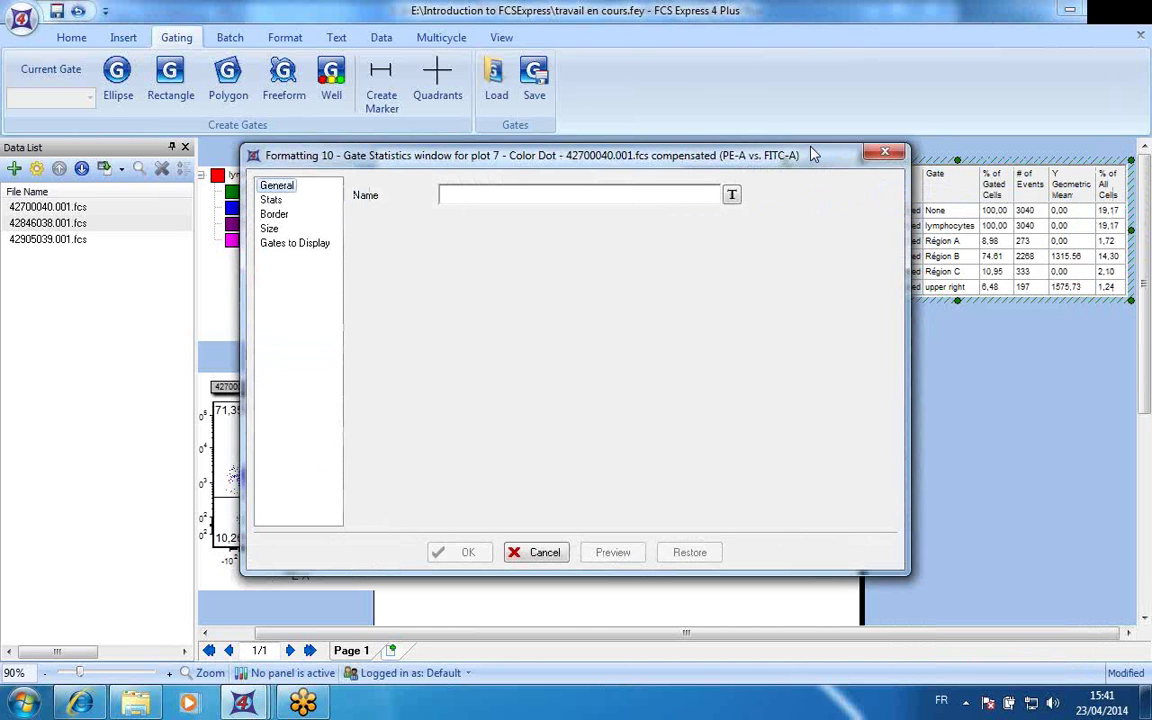
{"action": "left_click_drag", "start_coordinate": [815, 155], "coordinate": [619, 77]}
{"action": "left_click", "coordinate": [76, 123]}
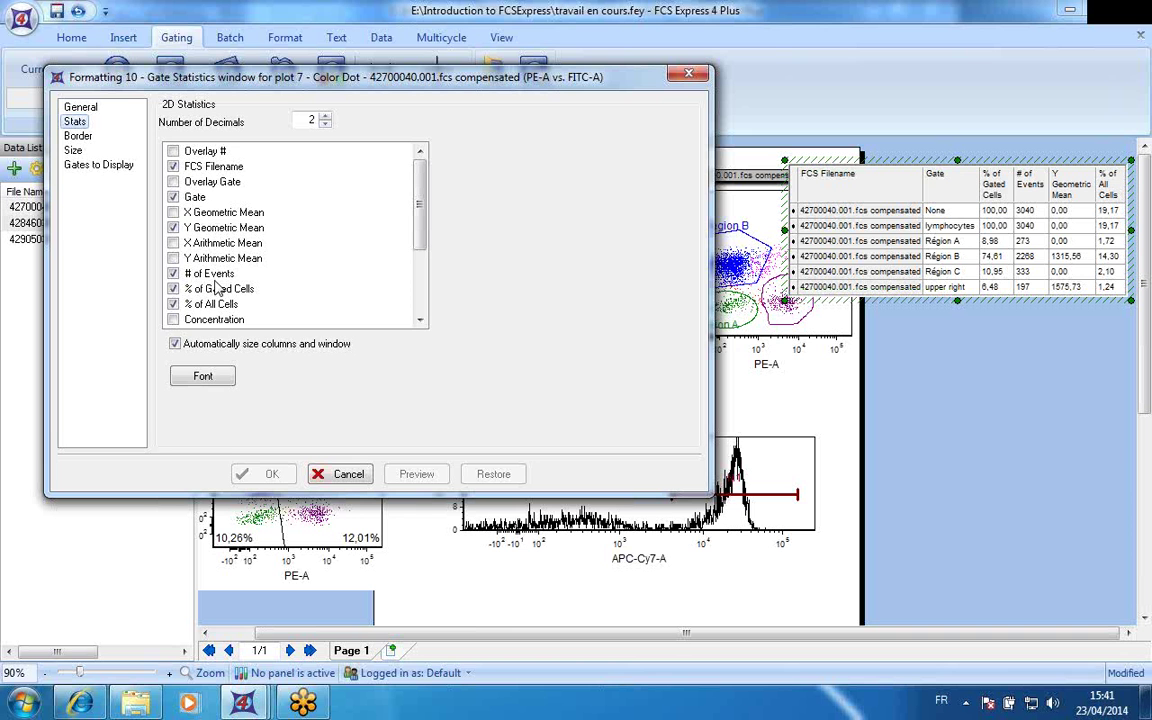
{"action": "left_click", "coordinate": [175, 228]}
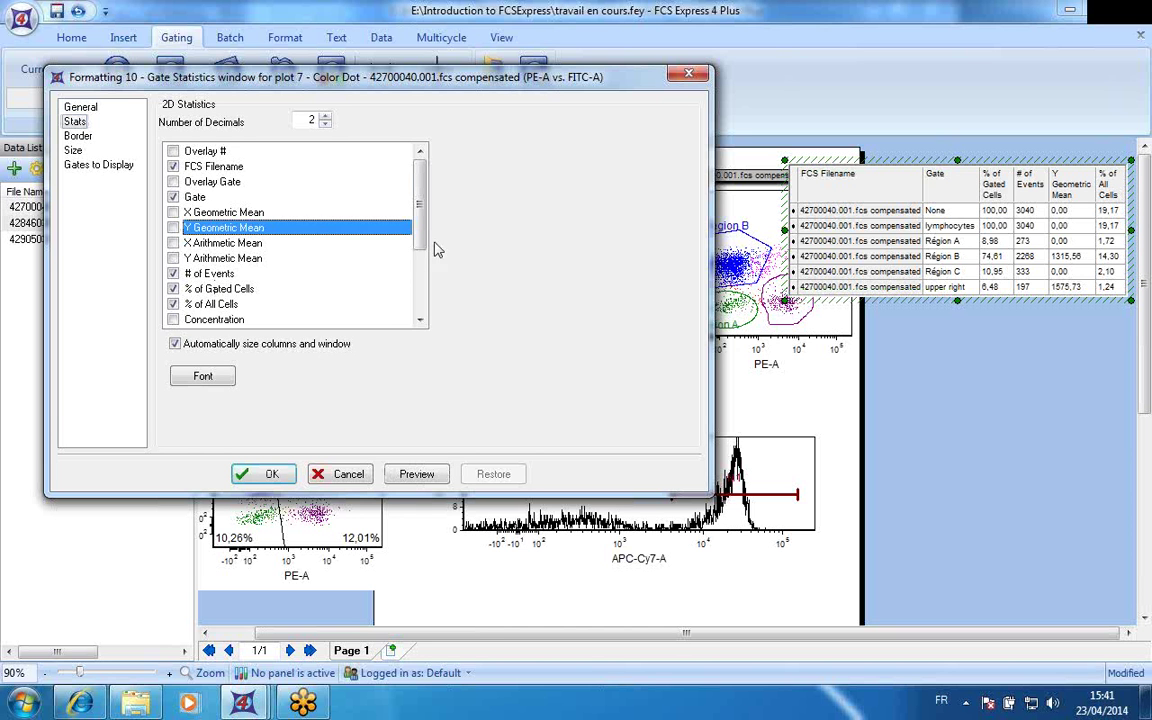
{"action": "left_click_drag", "start_coordinate": [420, 248], "coordinate": [416, 207]}
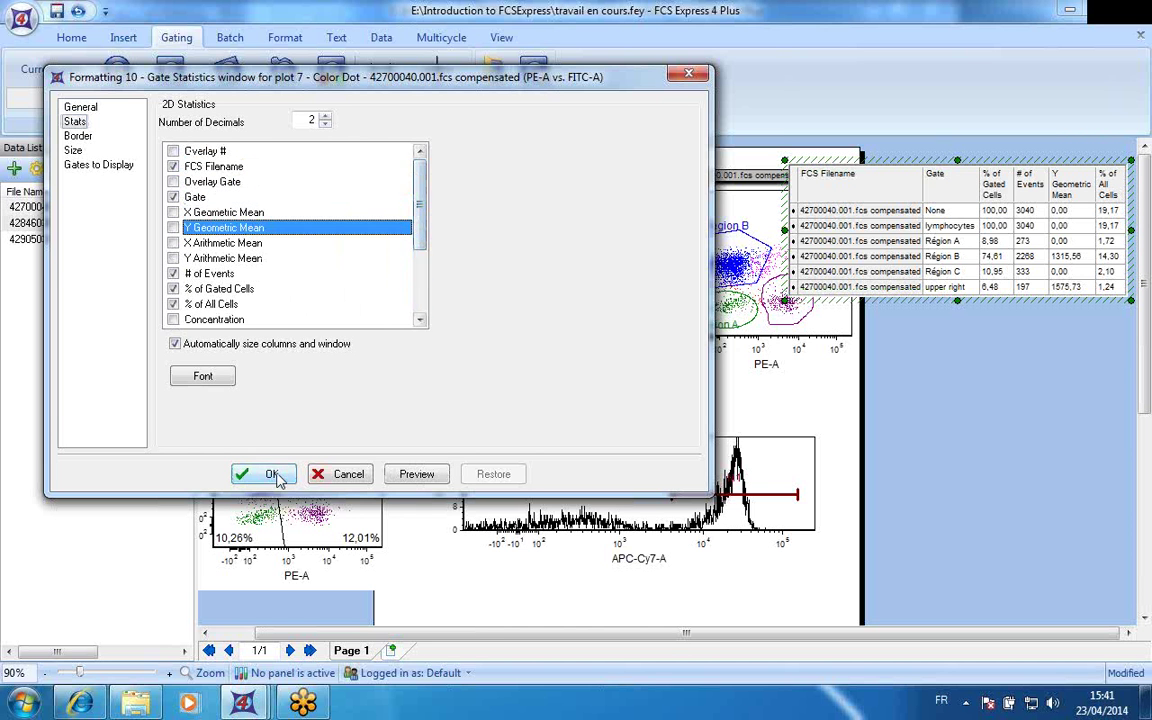
- Set the gate statistics table to display all gates except lymphocytes and upper right, and apply the formatting
{"action": "left_click", "coordinate": [95, 165]}
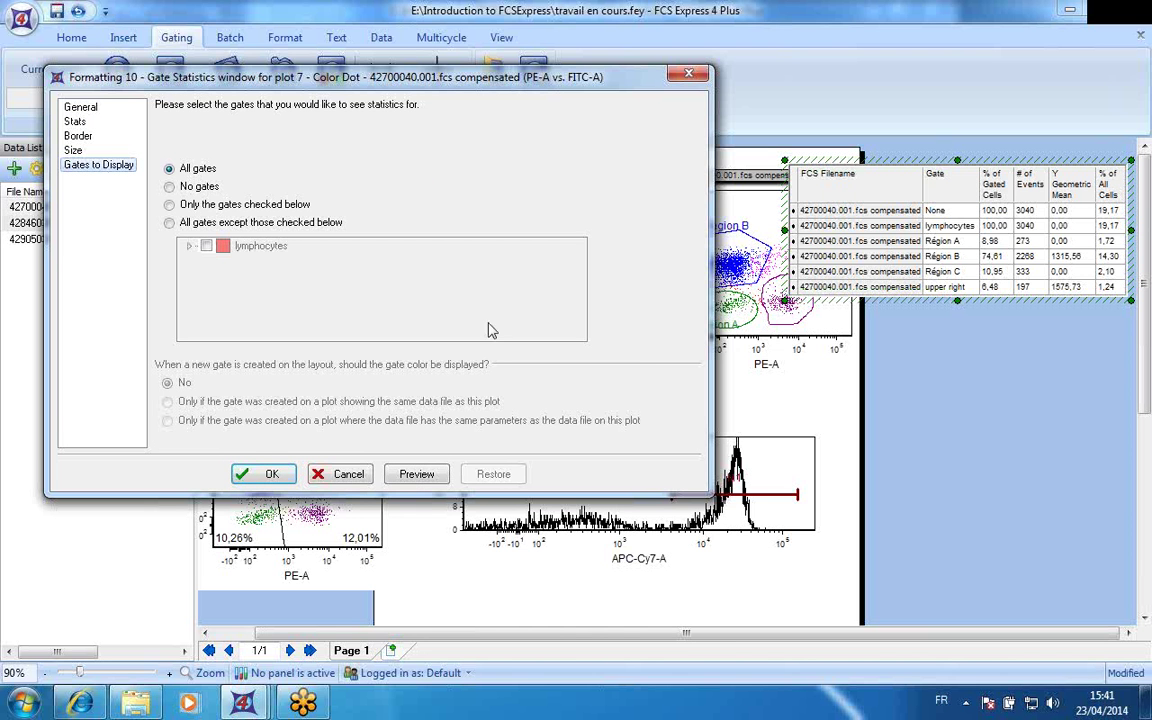
{"action": "left_click", "coordinate": [169, 204]}
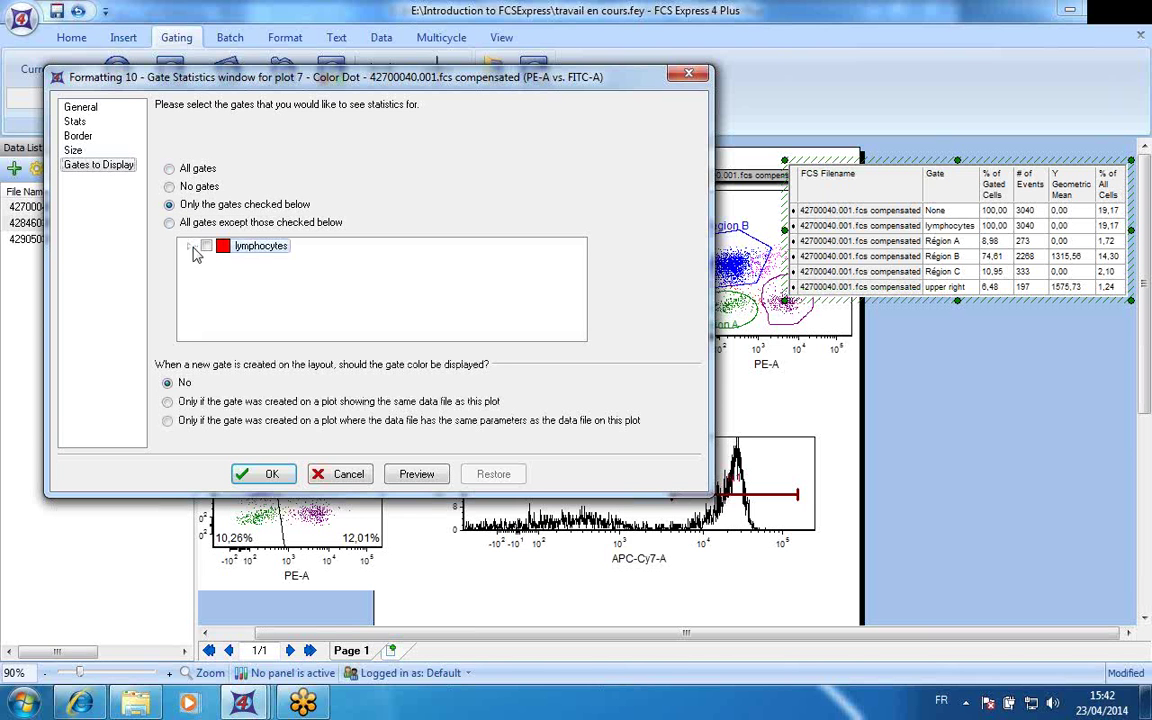
{"action": "left_click", "coordinate": [190, 247]}
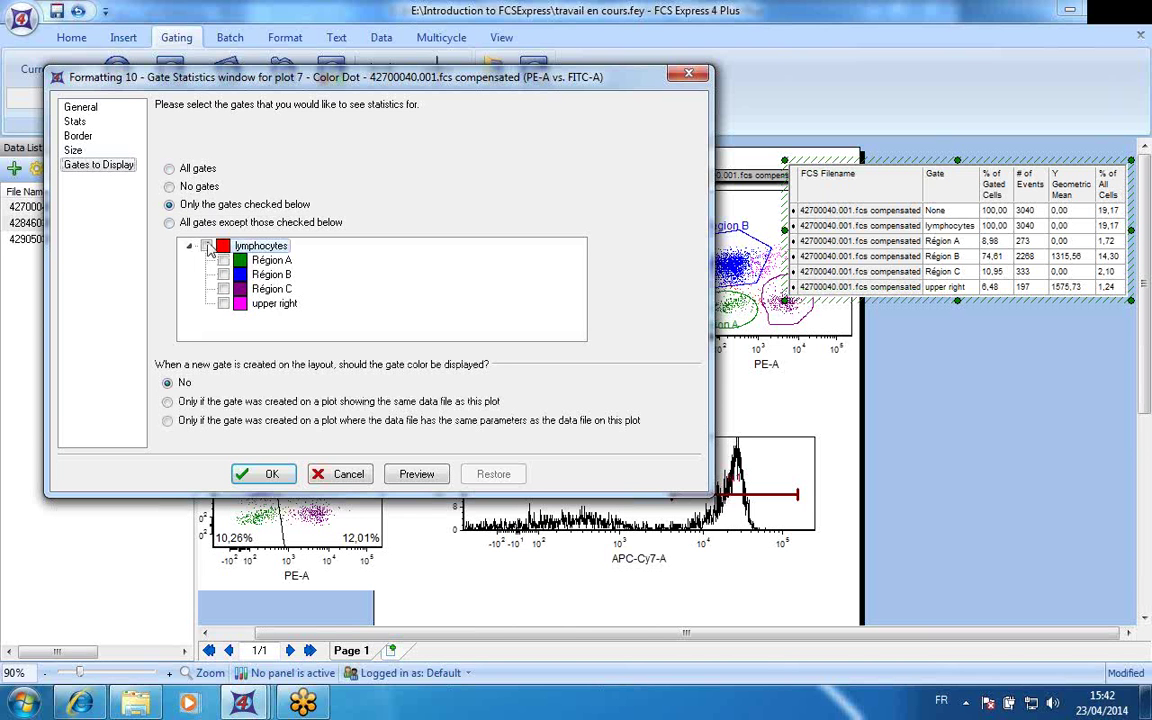
{"action": "left_click", "coordinate": [169, 222]}
{"action": "left_click", "coordinate": [206, 246]}
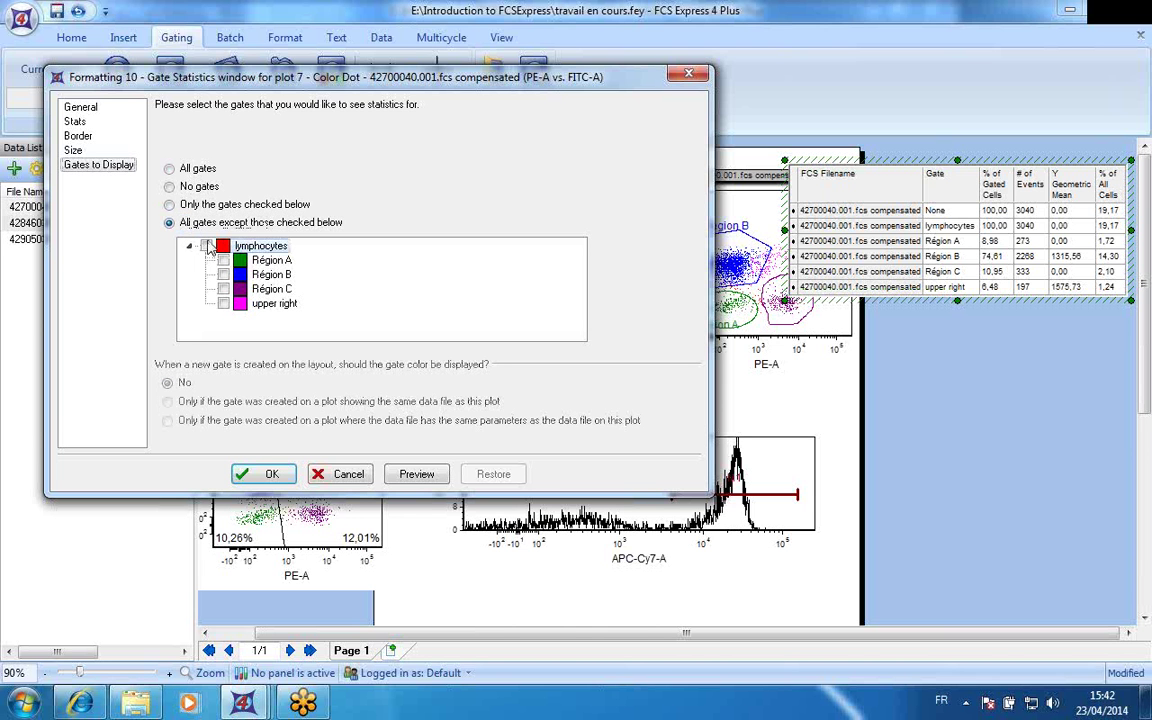
{"action": "left_click", "coordinate": [223, 304]}
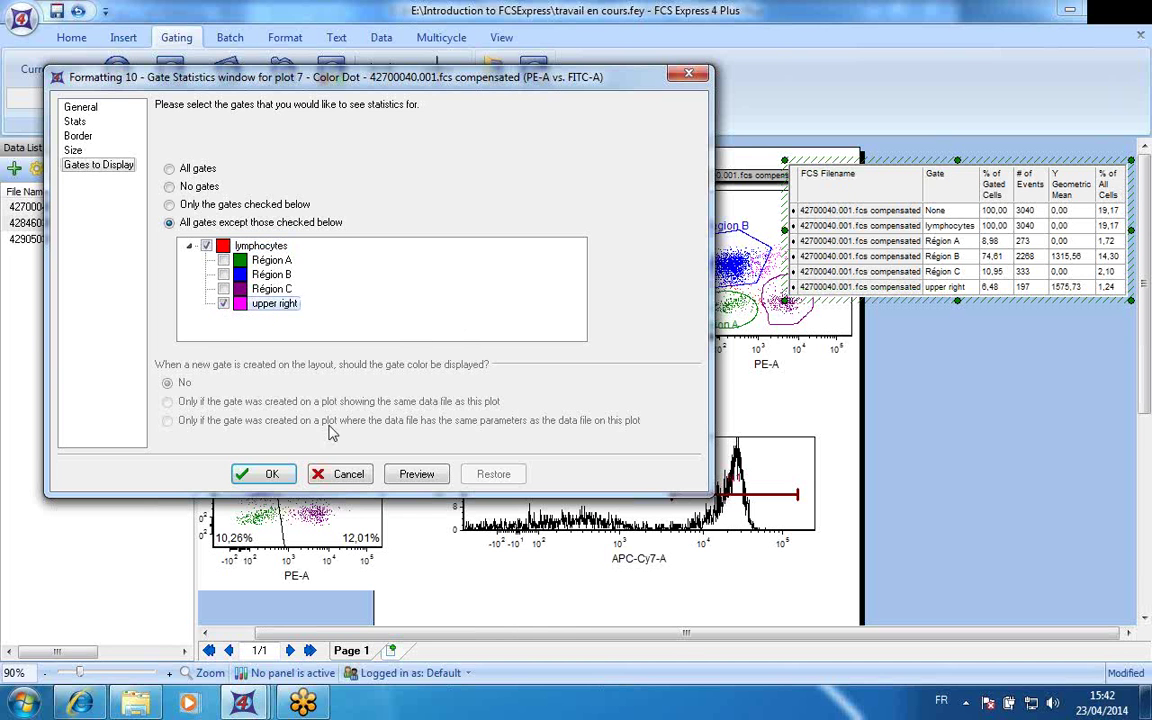
{"action": "left_click", "coordinate": [265, 476]}
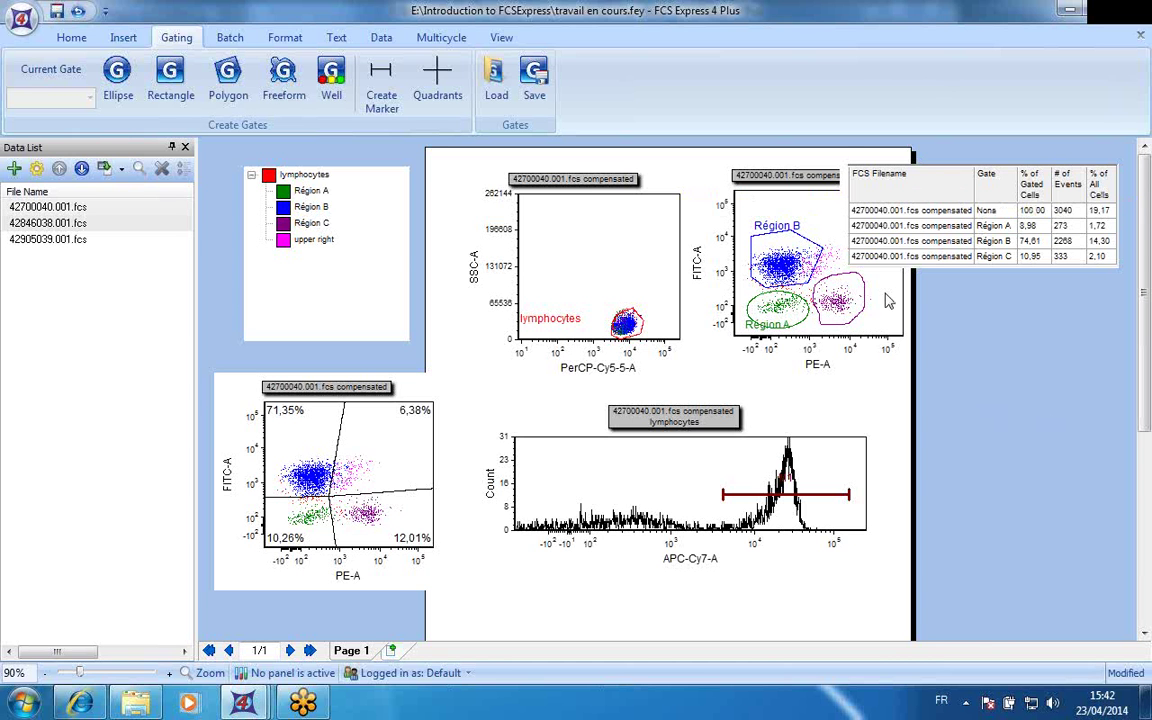
- Move the gate statistics table off the page's right edge, clear of the plot with Régions A, B and C
{"action": "left_click", "coordinate": [946, 180]}
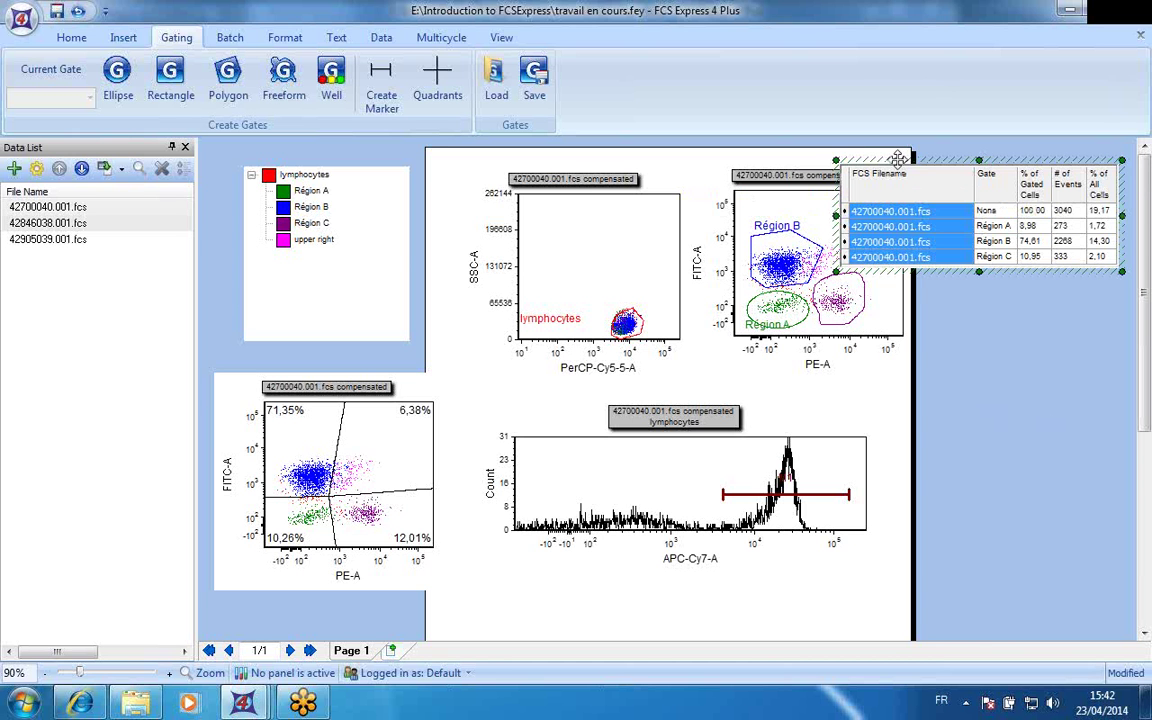
{"action": "left_click", "coordinate": [985, 160]}
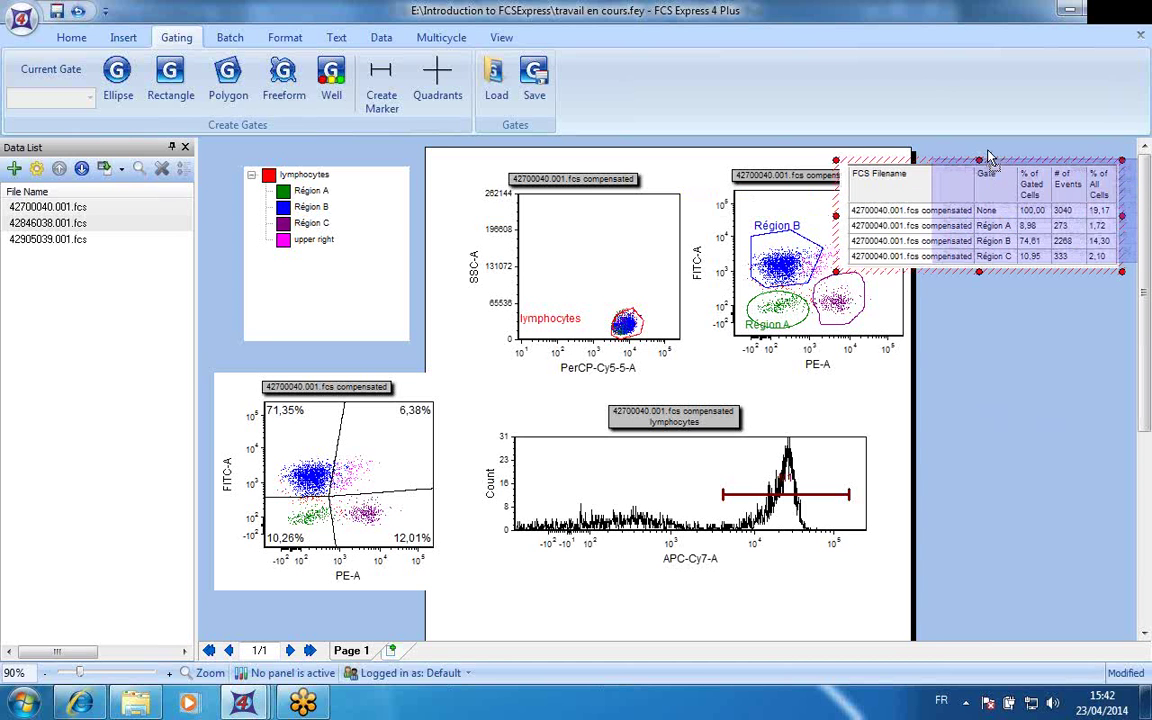
{"action": "left_click_drag", "start_coordinate": [988, 158], "coordinate": [988, 153]}
- Add a quadrant statistics table for the FITC-A versus PE-A quadrant plot and place it below that plot
{"action": "left_click", "coordinate": [380, 506]}
{"action": "scroll", "coordinate": [374, 500], "scroll_direction": "down", "scroll_amount": 2}
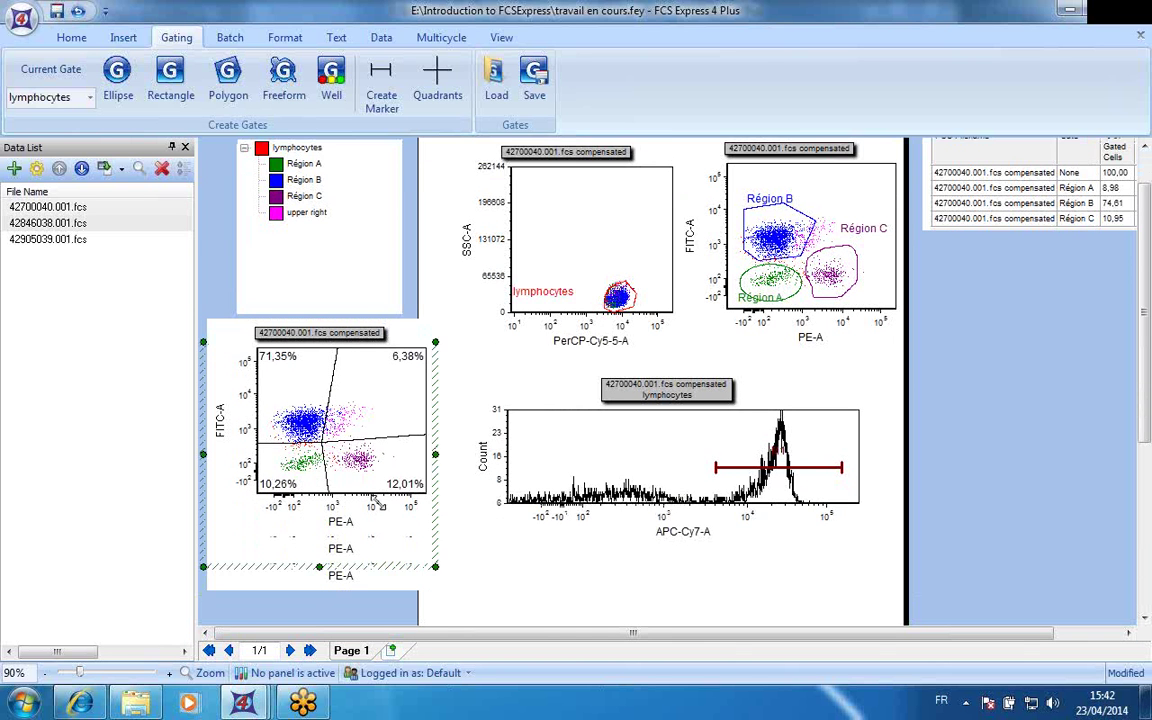
{"action": "right_click", "coordinate": [408, 333]}
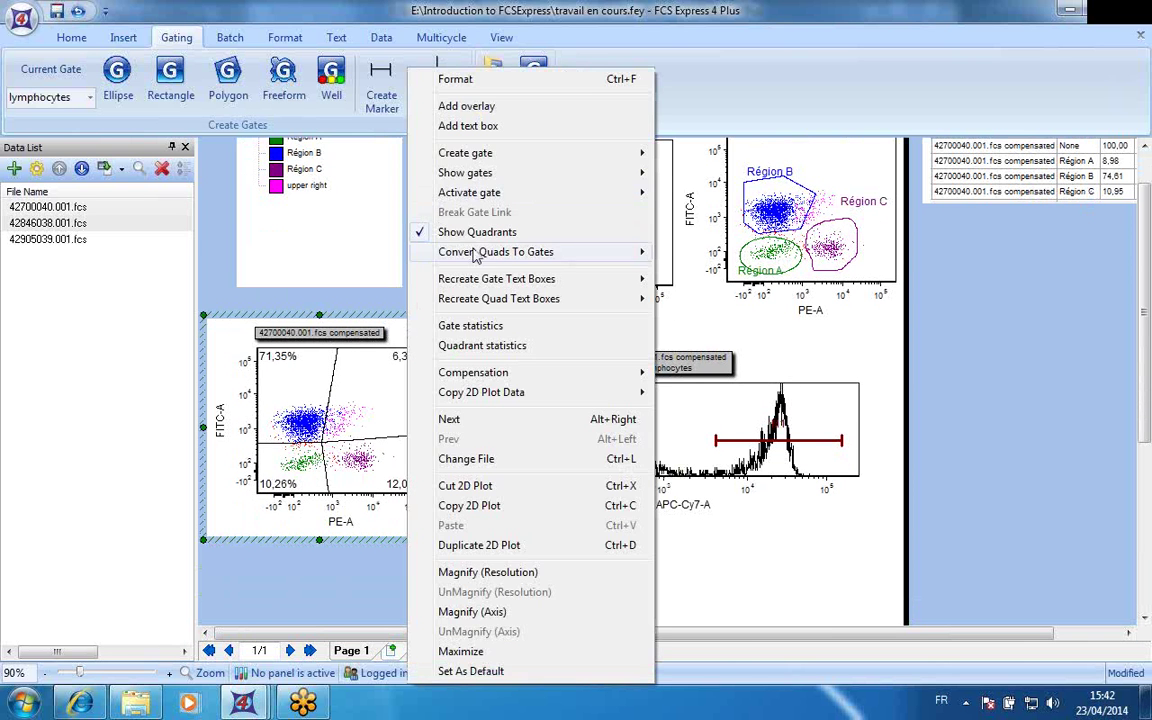
{"action": "mouse_move", "coordinate": [548, 262]}
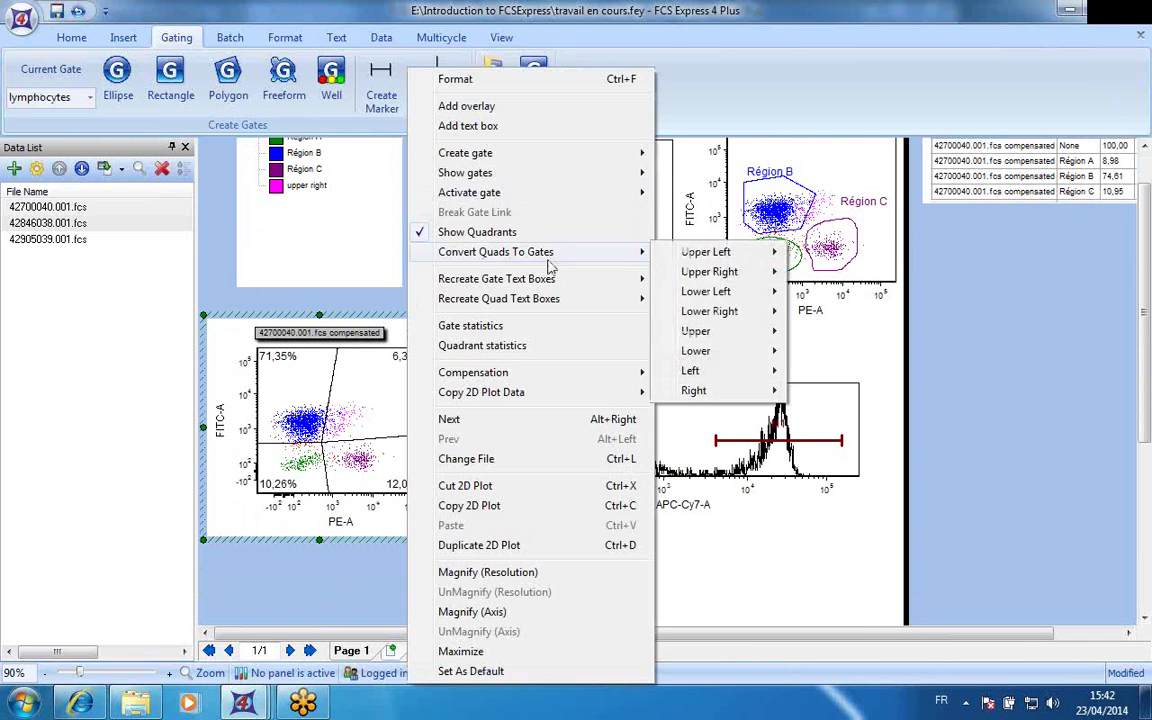
{"action": "left_click", "coordinate": [512, 345]}
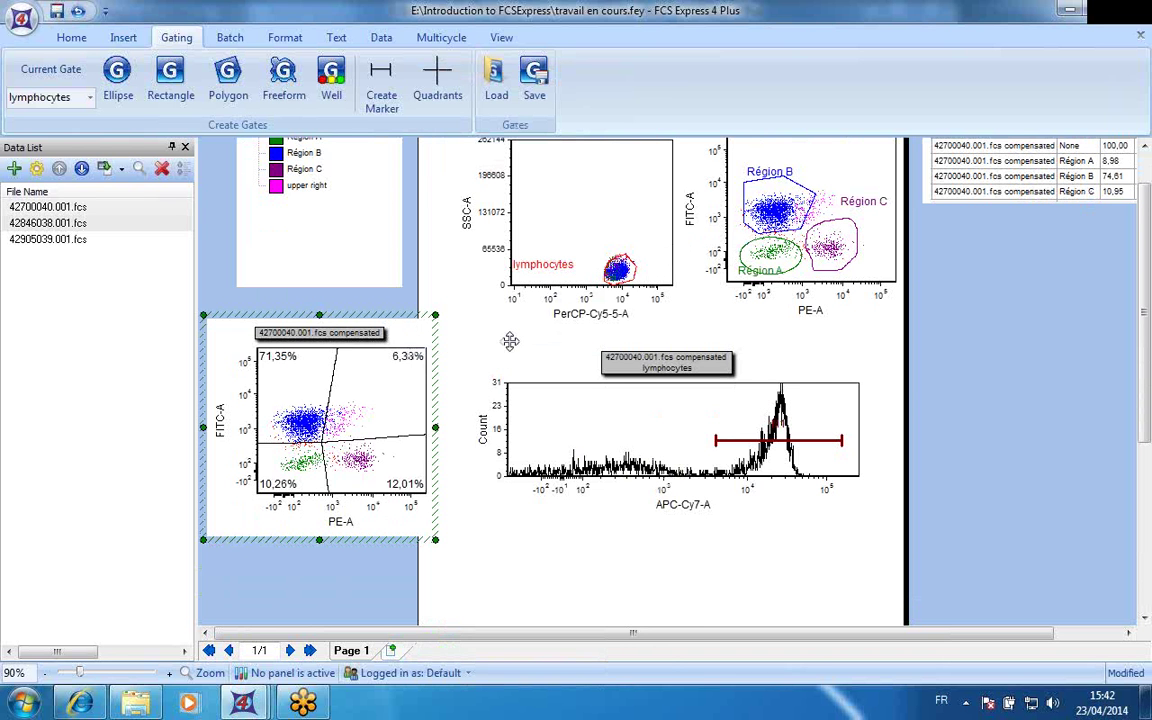
{"action": "left_click", "coordinate": [510, 341]}
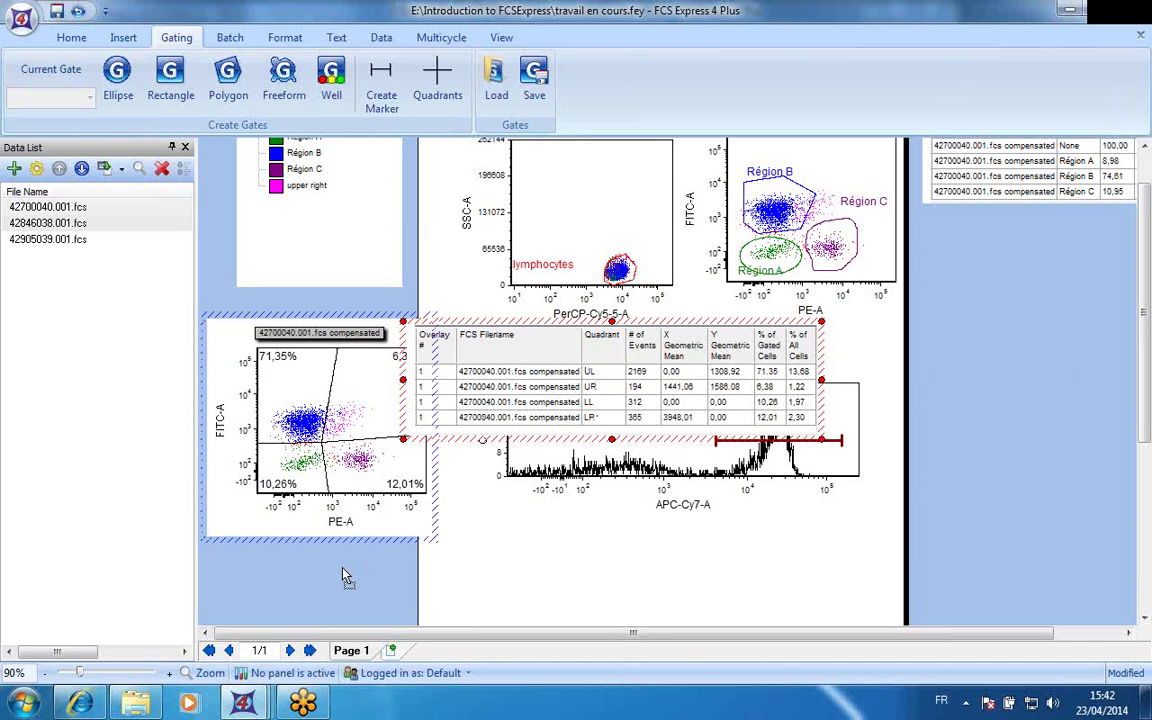
- Add a statistics table for the APC-Cy7-A histogram and place it below the histogram
{"action": "left_click", "coordinate": [760, 500]}
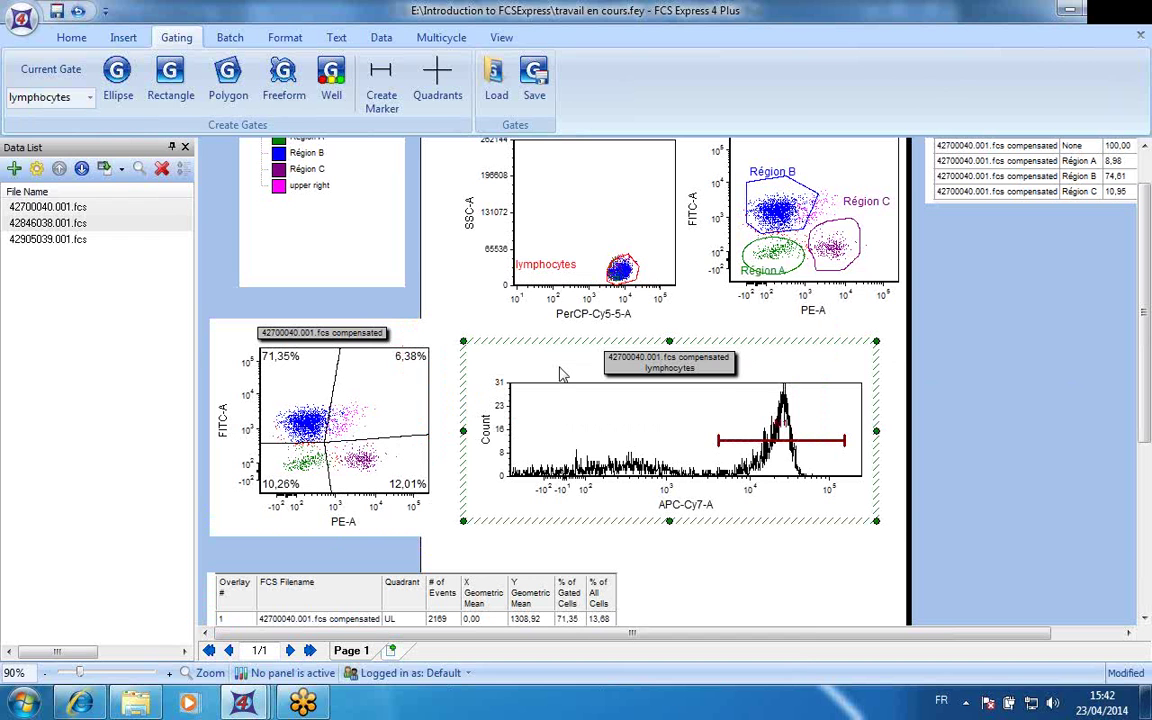
{"action": "right_click", "coordinate": [561, 374]}
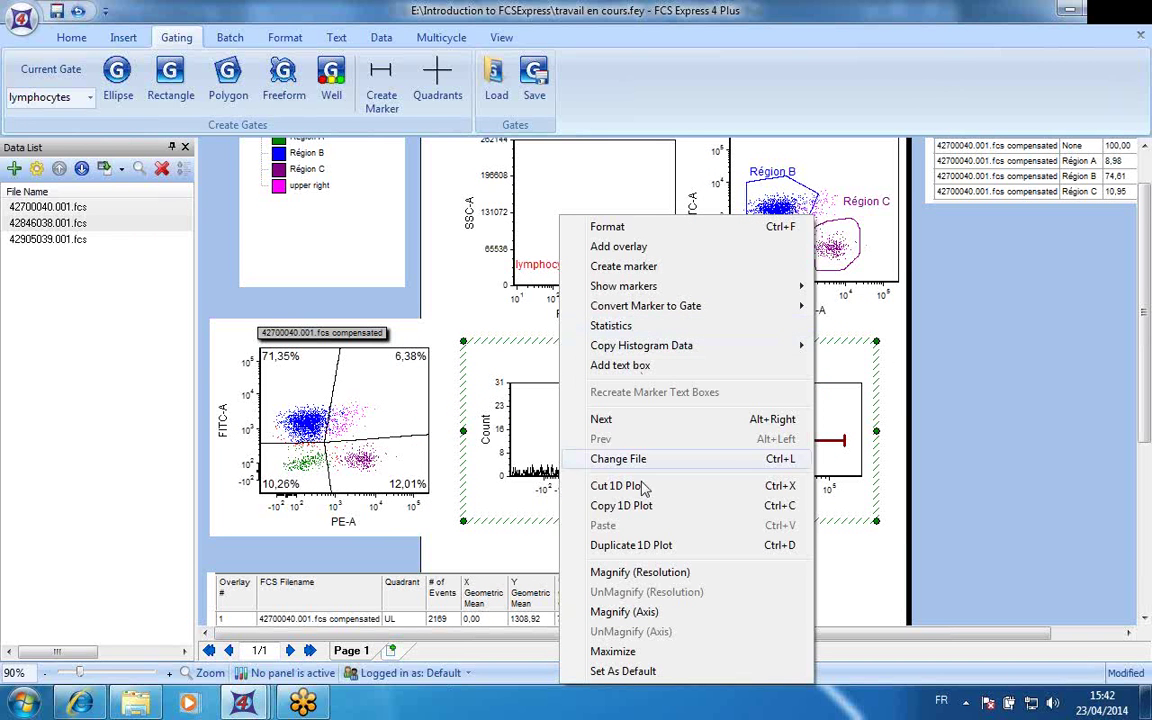
{"action": "left_click", "coordinate": [619, 328]}
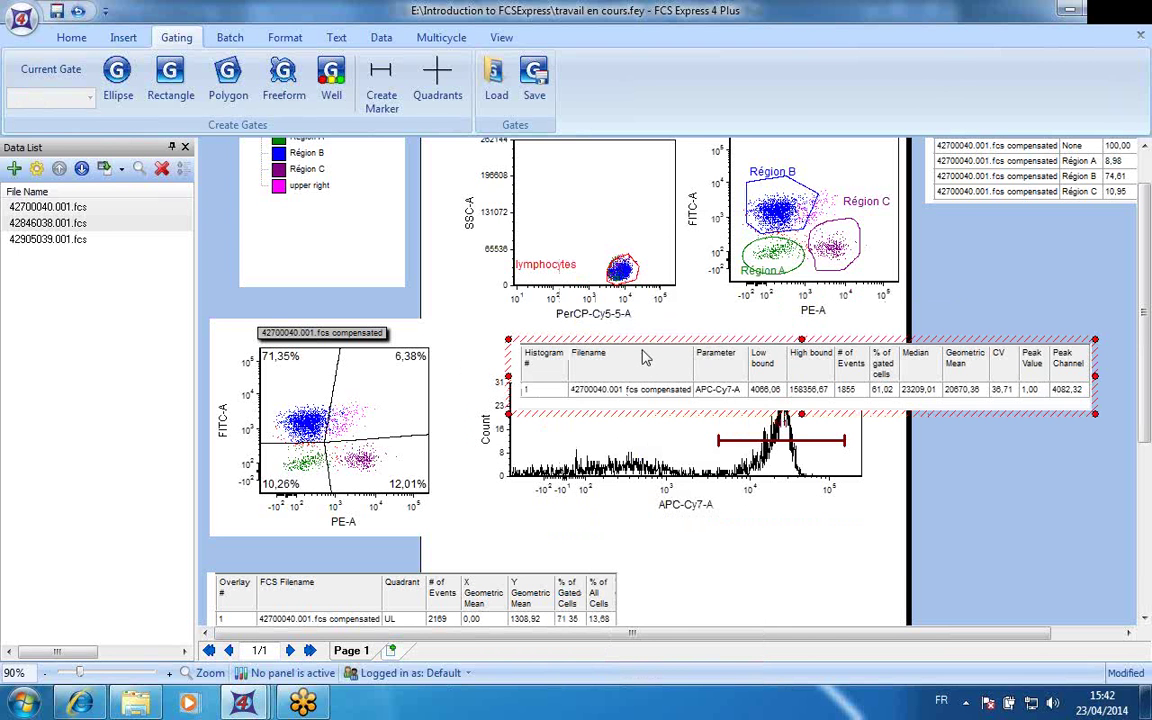
{"action": "left_click_drag", "start_coordinate": [634, 407], "coordinate": [784, 607]}
{"action": "left_click", "coordinate": [512, 472]}
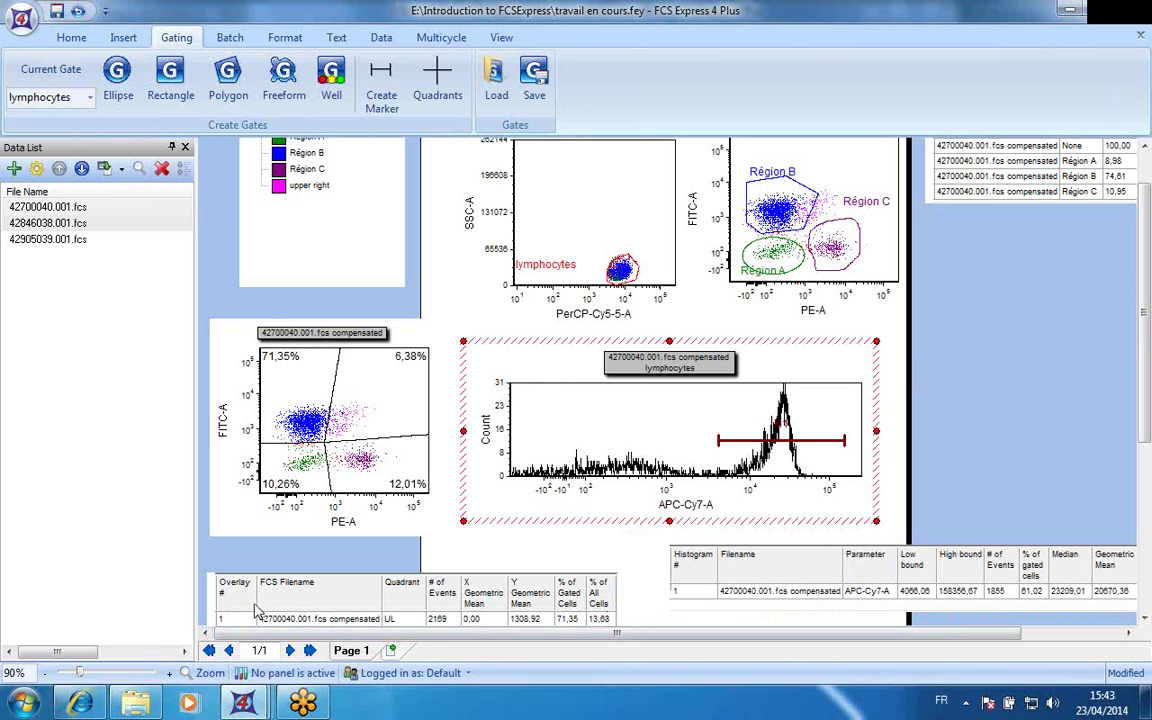
{"action": "left_click", "coordinate": [385, 673]}
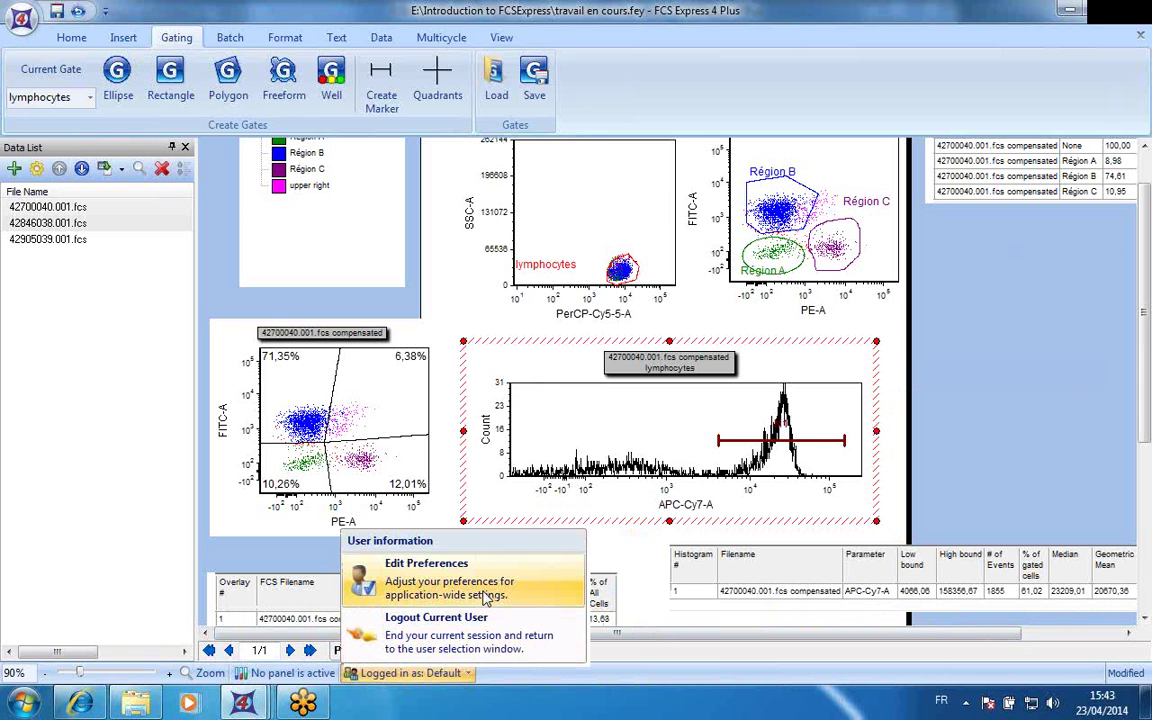
{"action": "left_click", "coordinate": [955, 463]}
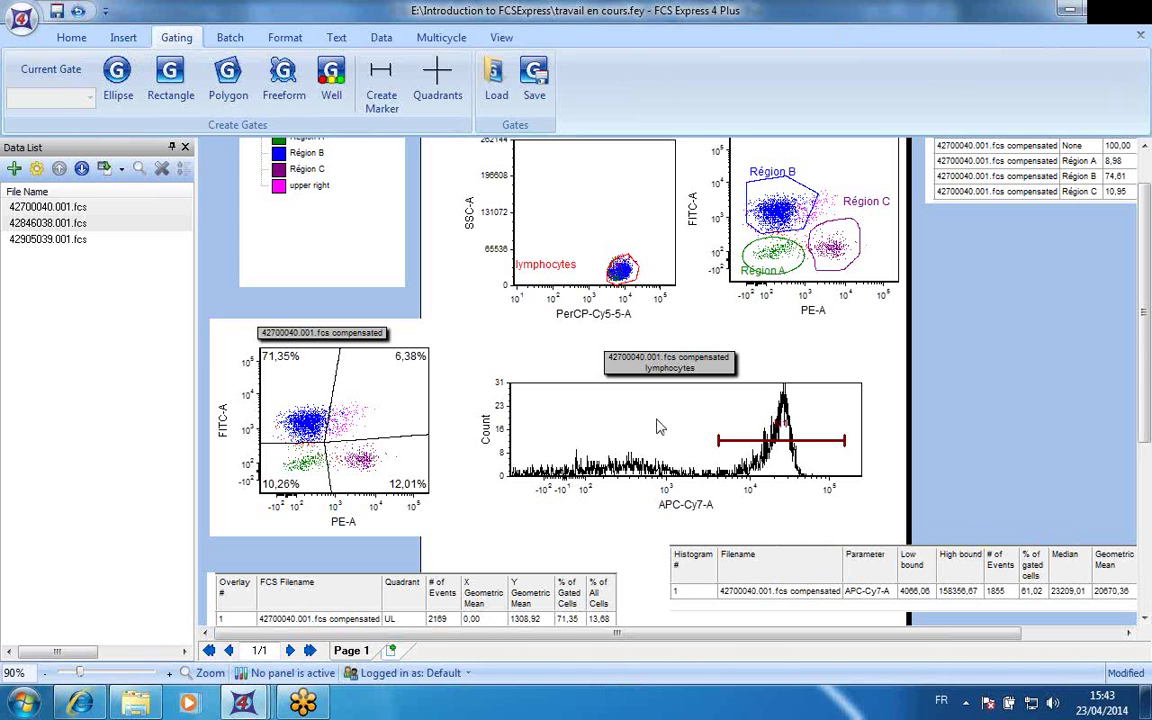
- Move the APC-Cy7-A histogram down the page and draw a text box in the freed space below the two dot plots
{"action": "left_click", "coordinate": [552, 343]}
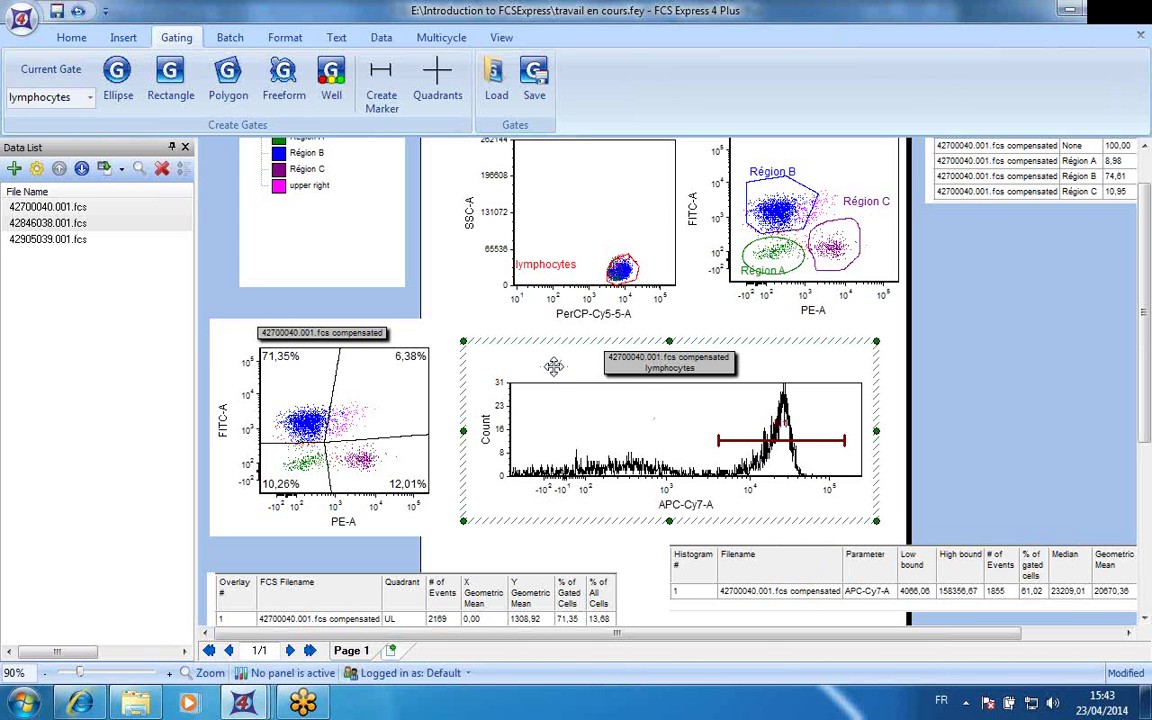
{"action": "left_click_drag", "start_coordinate": [550, 410], "coordinate": [556, 560]}
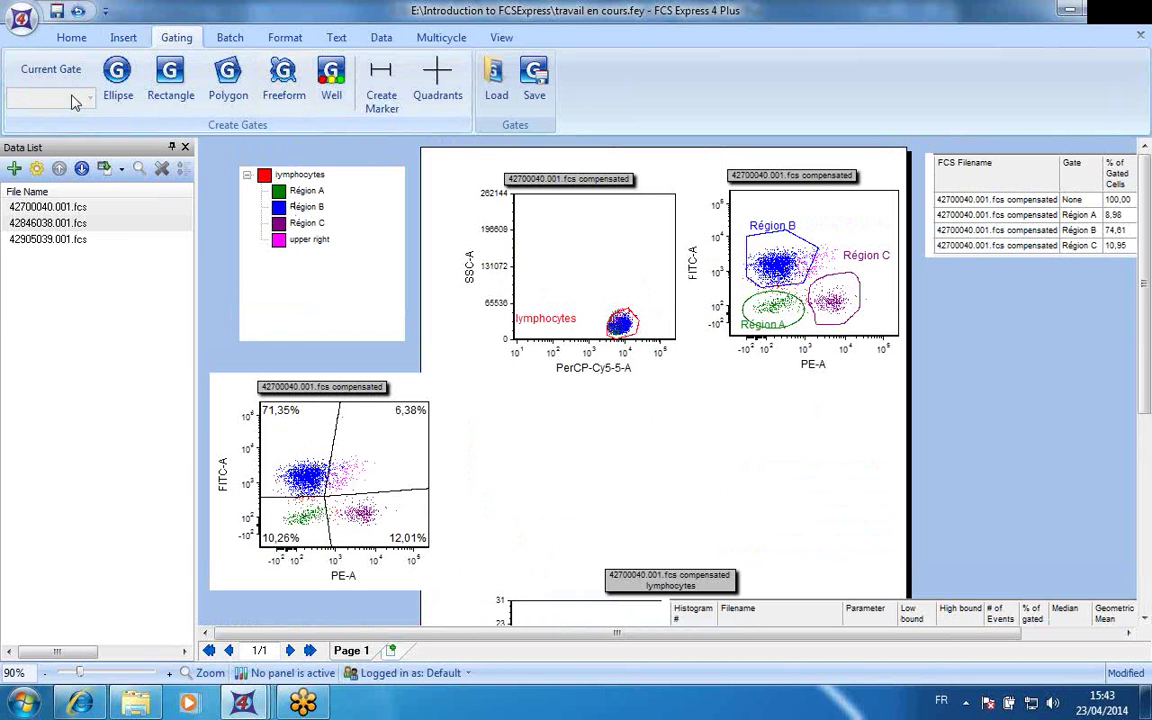
{"action": "left_click", "coordinate": [121, 40]}
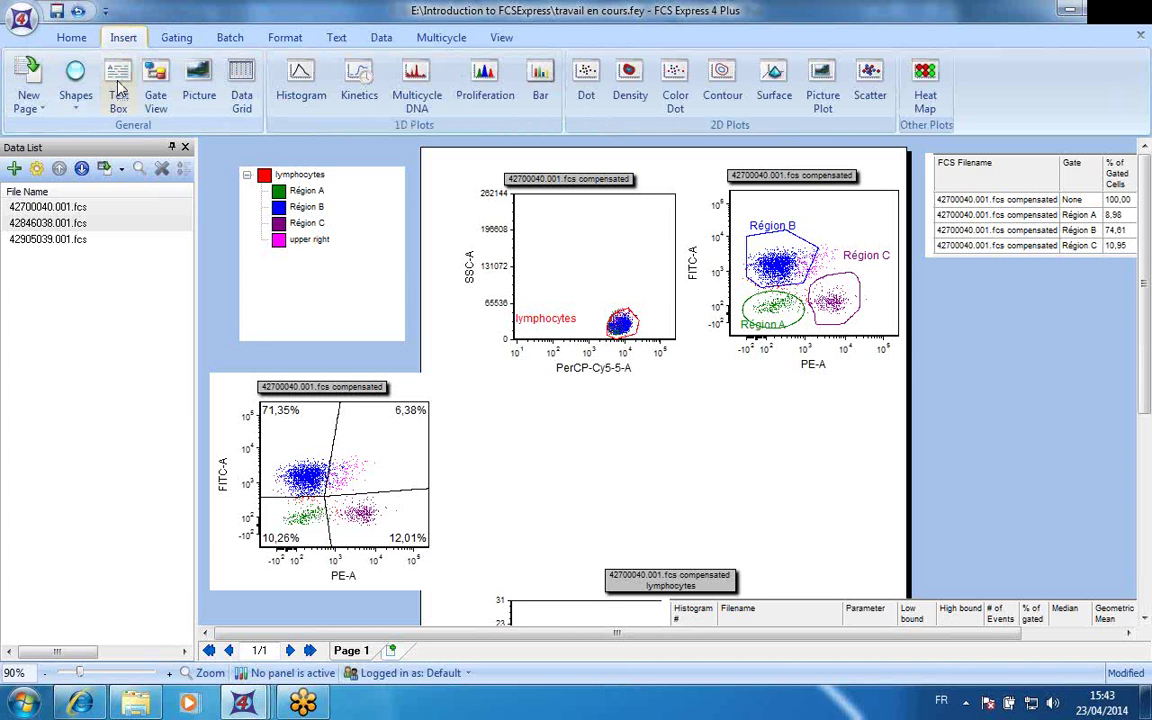
{"action": "left_click", "coordinate": [118, 88]}
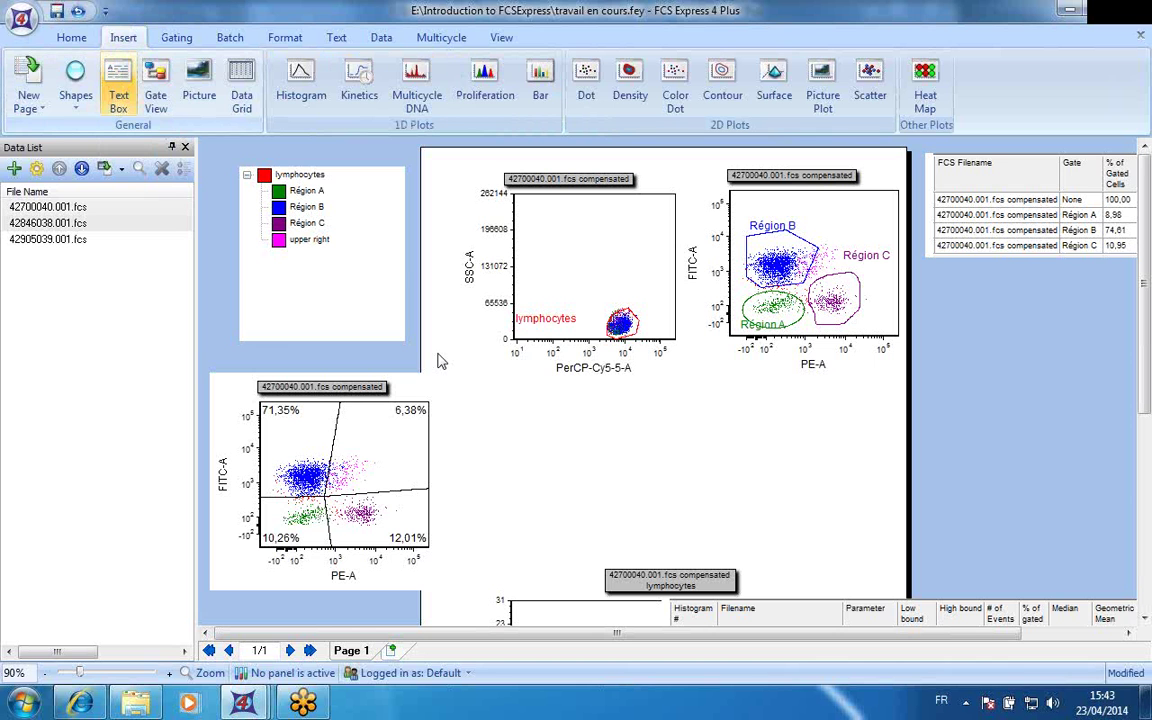
{"action": "mouse_move", "coordinate": [506, 401]}
{"action": "left_mouse_down"}
{"action": "mouse_move", "coordinate": [848, 553]}
{"action": "mouse_move", "coordinate": [890, 555]}
{"action": "left_mouse_up"}
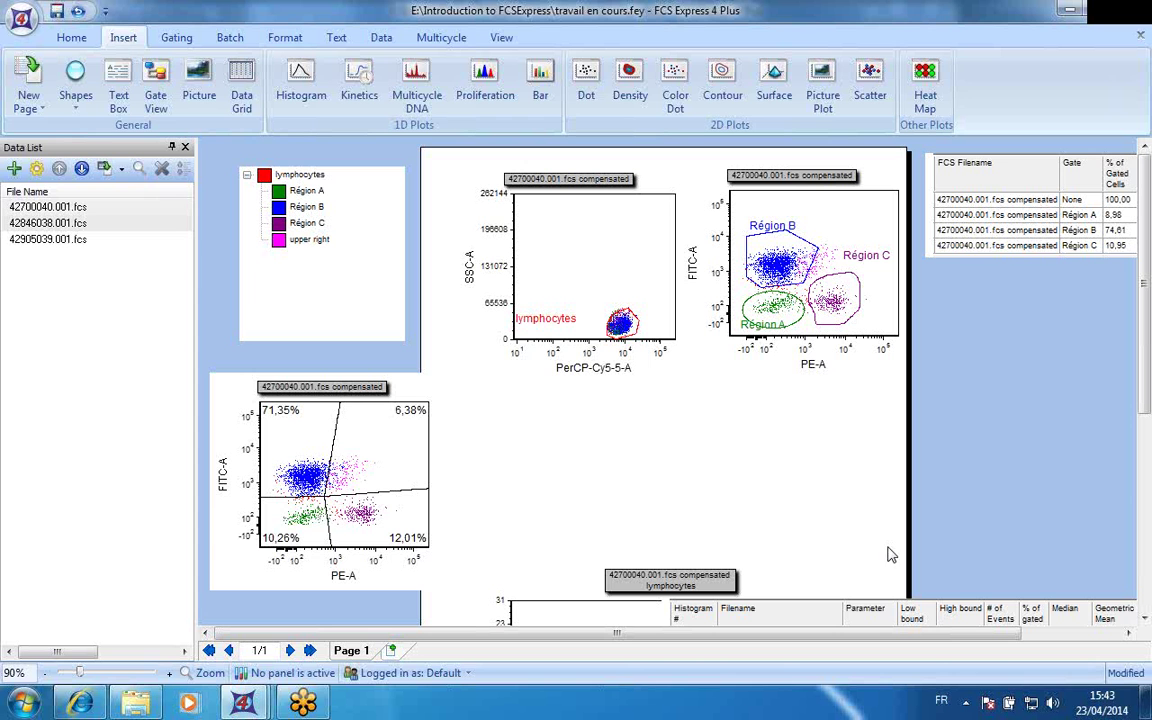
- Draw a wide text box in the empty space below the two upper dot plots
{"action": "left_click", "coordinate": [118, 95]}
{"action": "left_click_drag", "start_coordinate": [495, 397], "coordinate": [826, 540]}
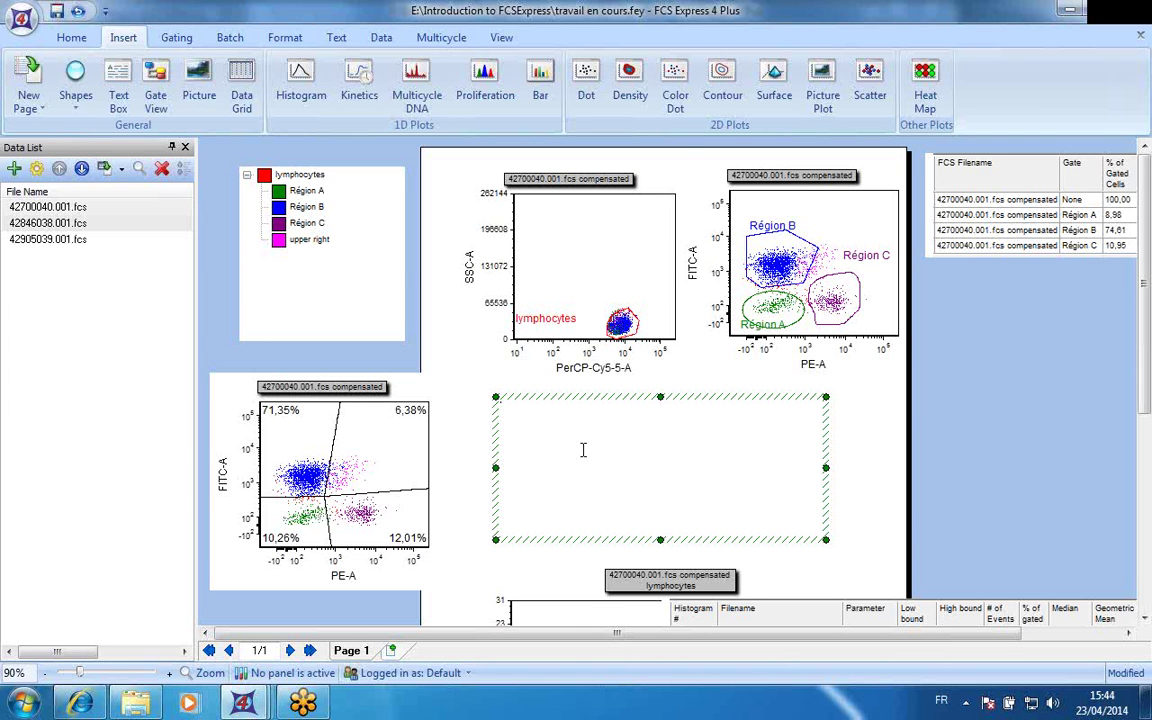
- Set the SSC-A versus PerCP-Cy5-5-A dot plot's current gate to No Gate
{"action": "left_click", "coordinate": [558, 245]}
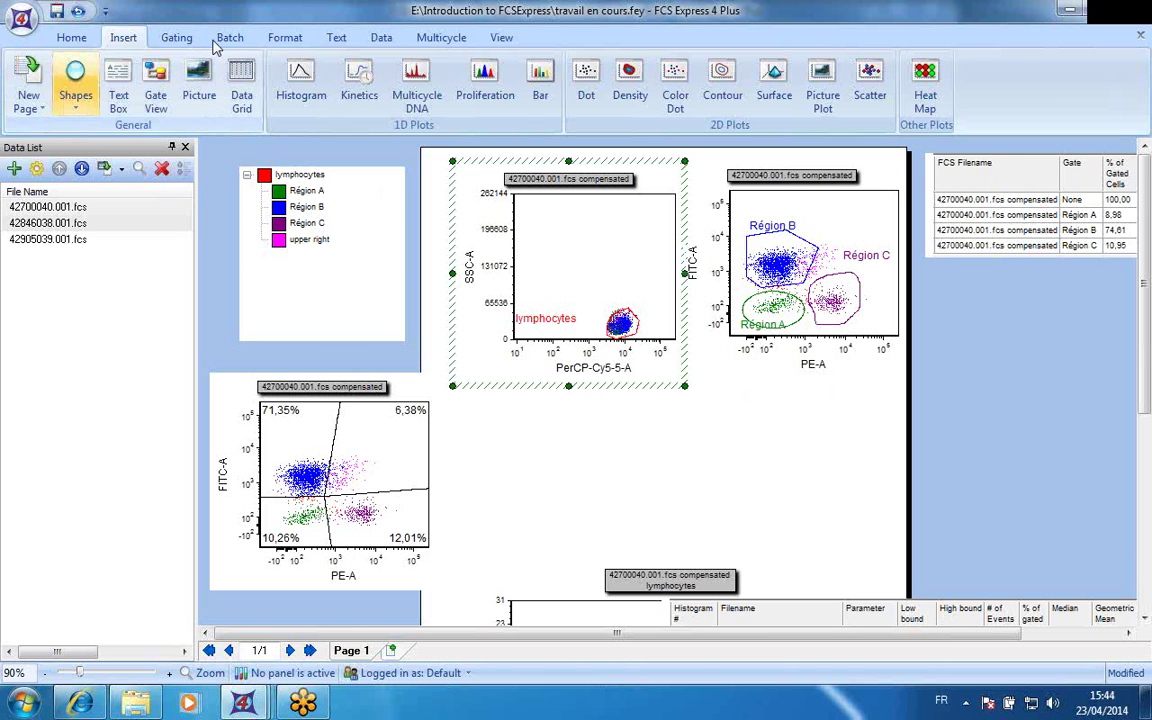
{"action": "left_click", "coordinate": [176, 40]}
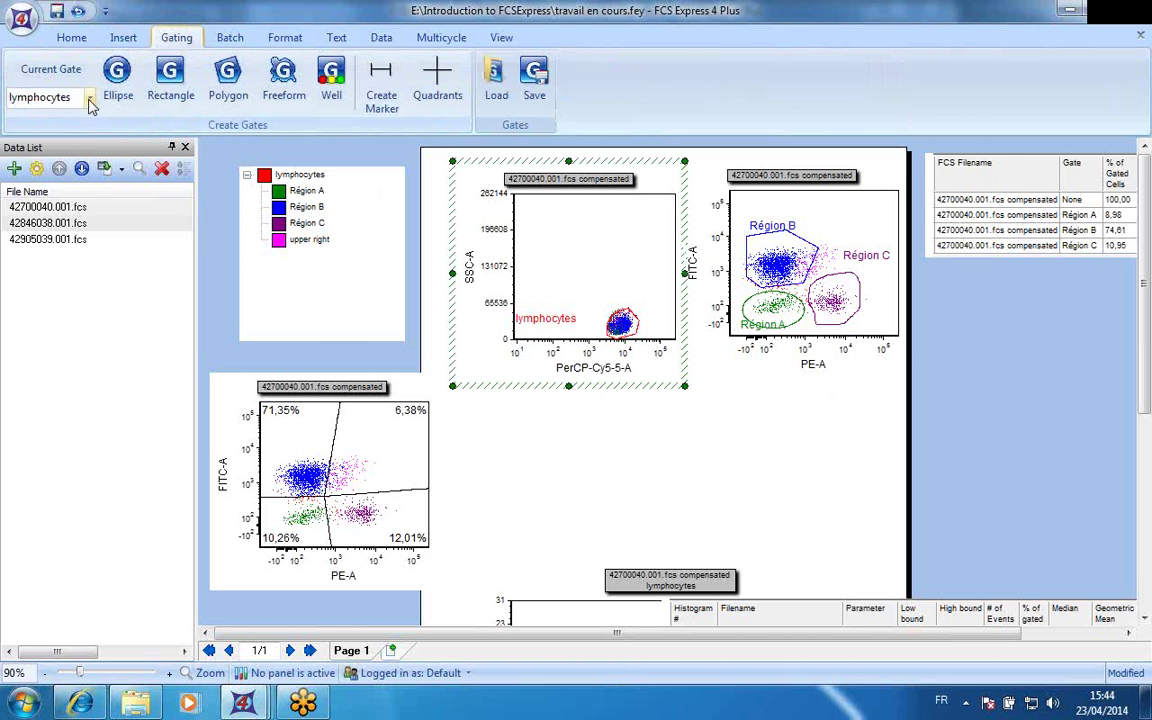
{"action": "left_click", "coordinate": [89, 97]}
{"action": "left_click", "coordinate": [42, 131]}
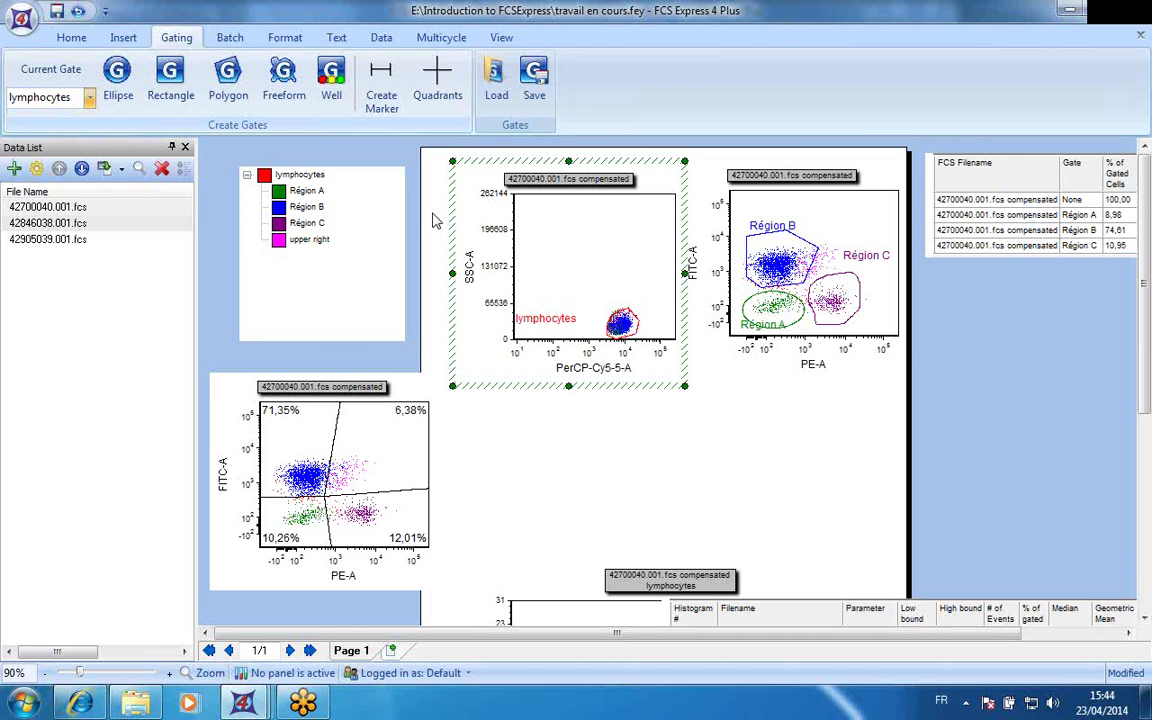
- Enter "le nombre d''évènements dans la région lymphocytes est" in the text box
{"action": "left_click", "coordinate": [576, 445]}
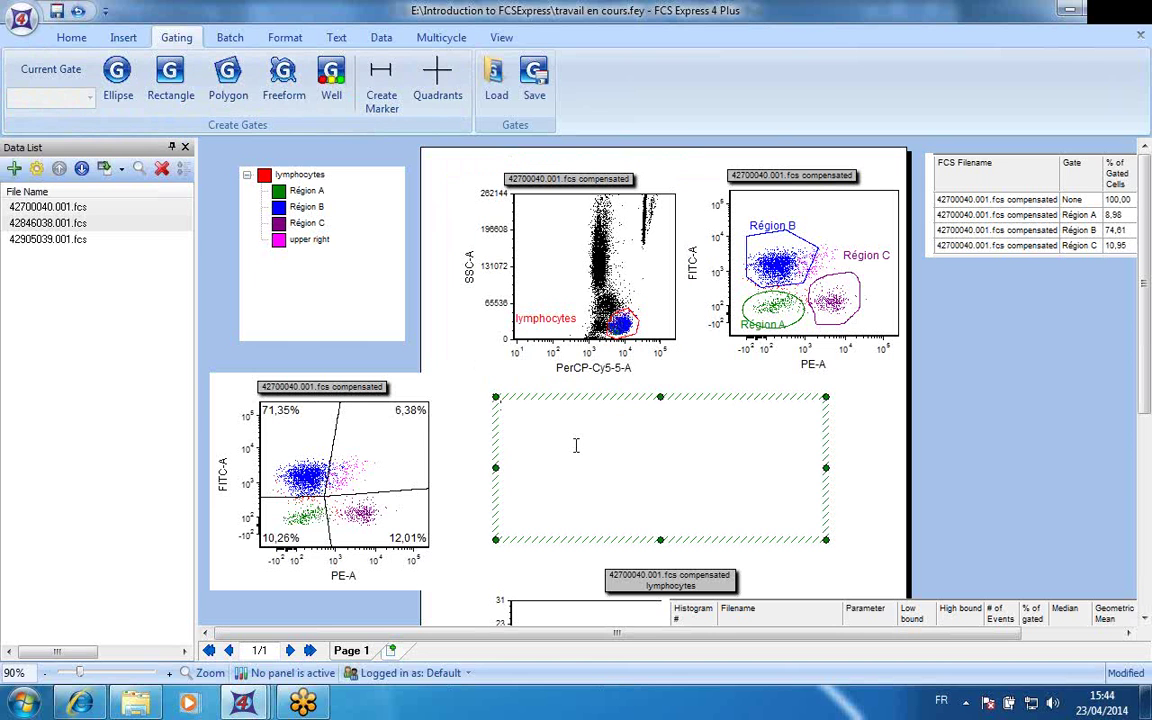
{"action": "type", "text": "le nombre d"}
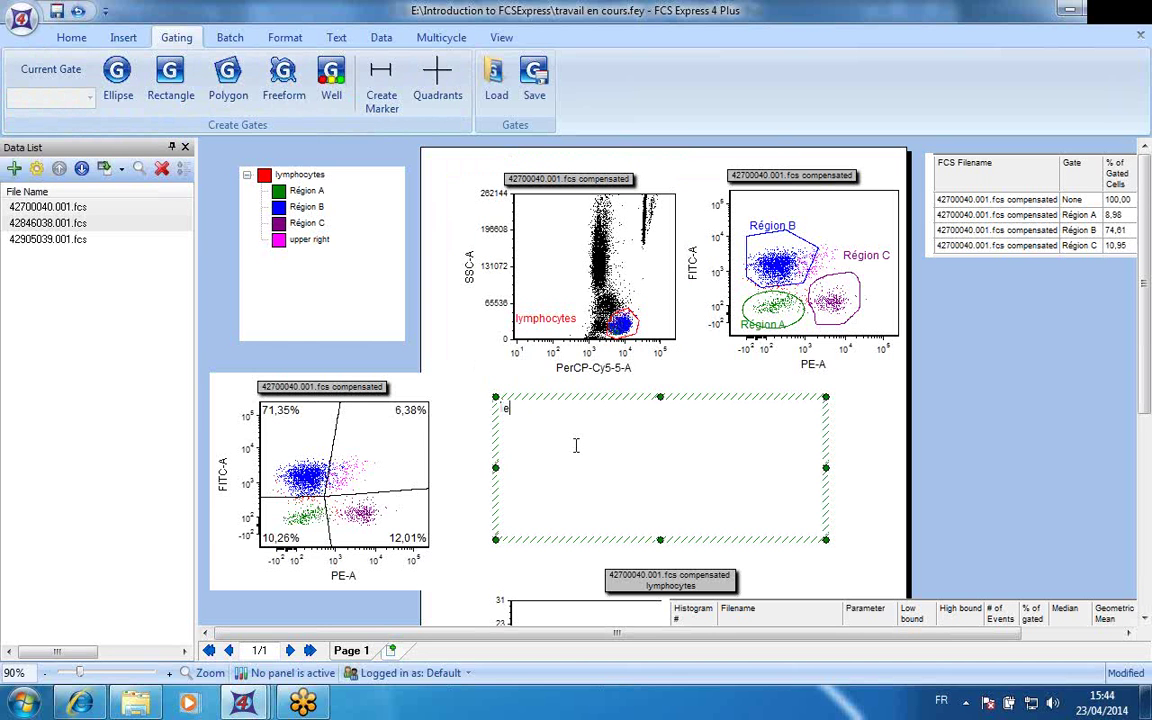
{"action": "type", "text": "'évènements"}
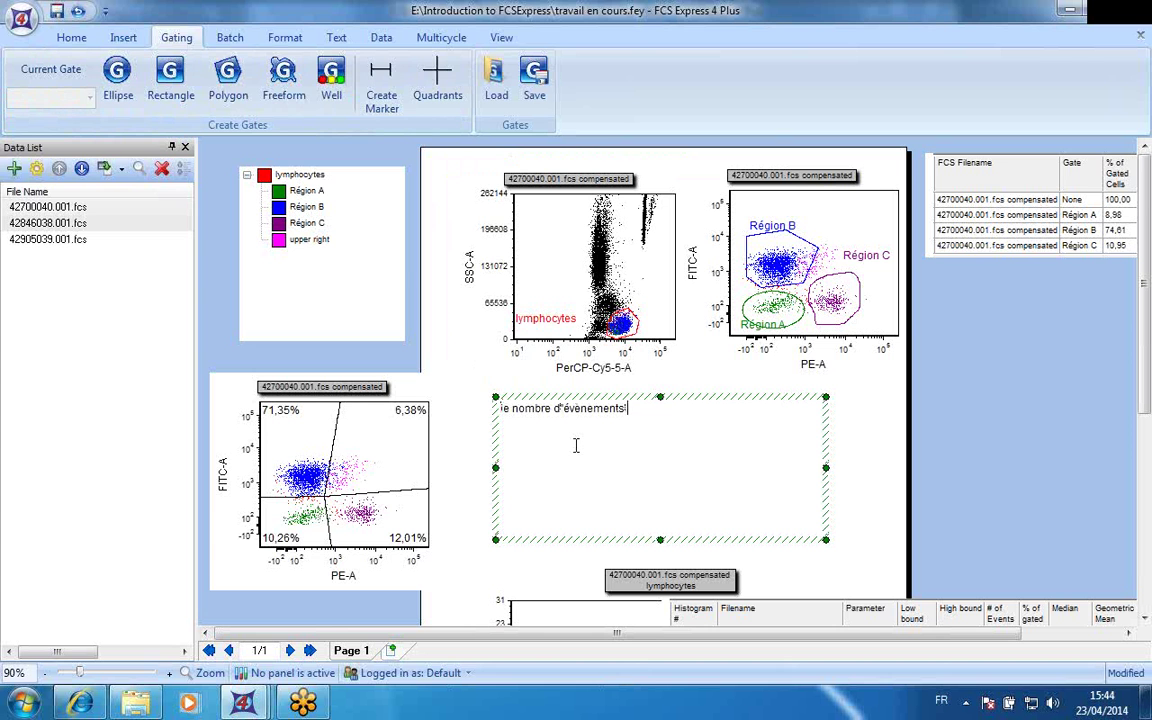
{"action": "type", "text": " dans la région ly"}
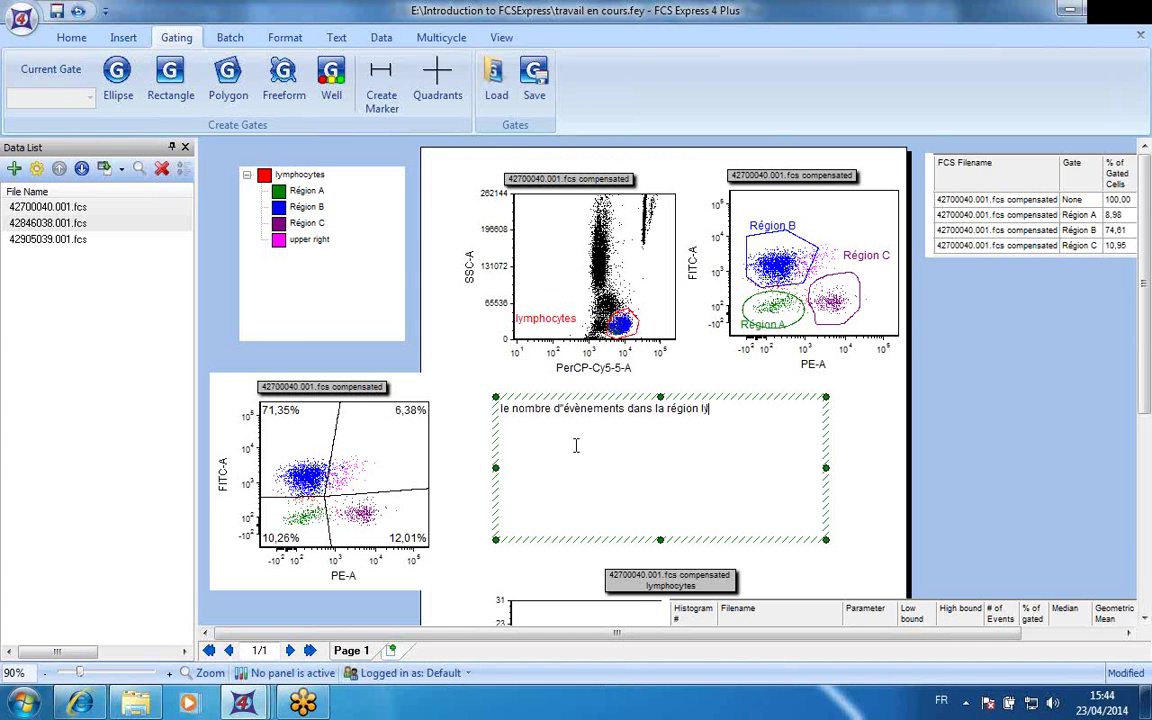
{"action": "type", "text": "mpnocytes est"}
{"action": "key", "text": "BackSpace"}
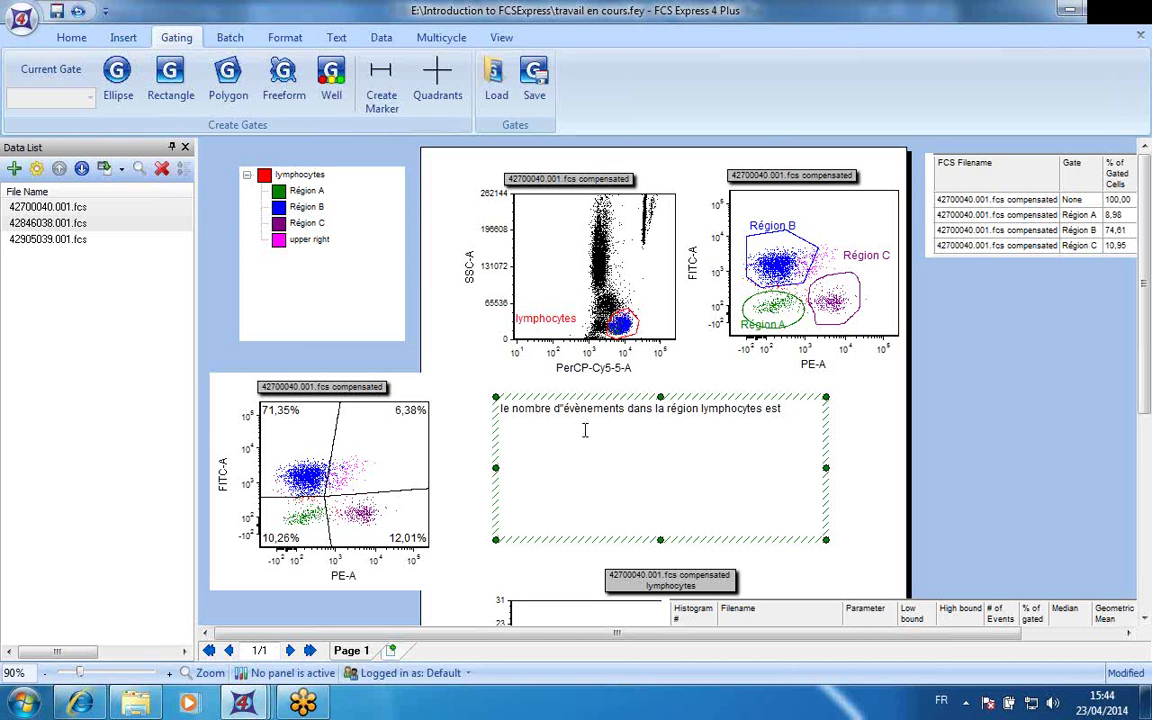
- Insert the # of Events statistic for the lymphocytes gate at the end of the text box sentence
{"action": "key", "text": "Escape"}
{"action": "left_click", "coordinate": [630, 338]}
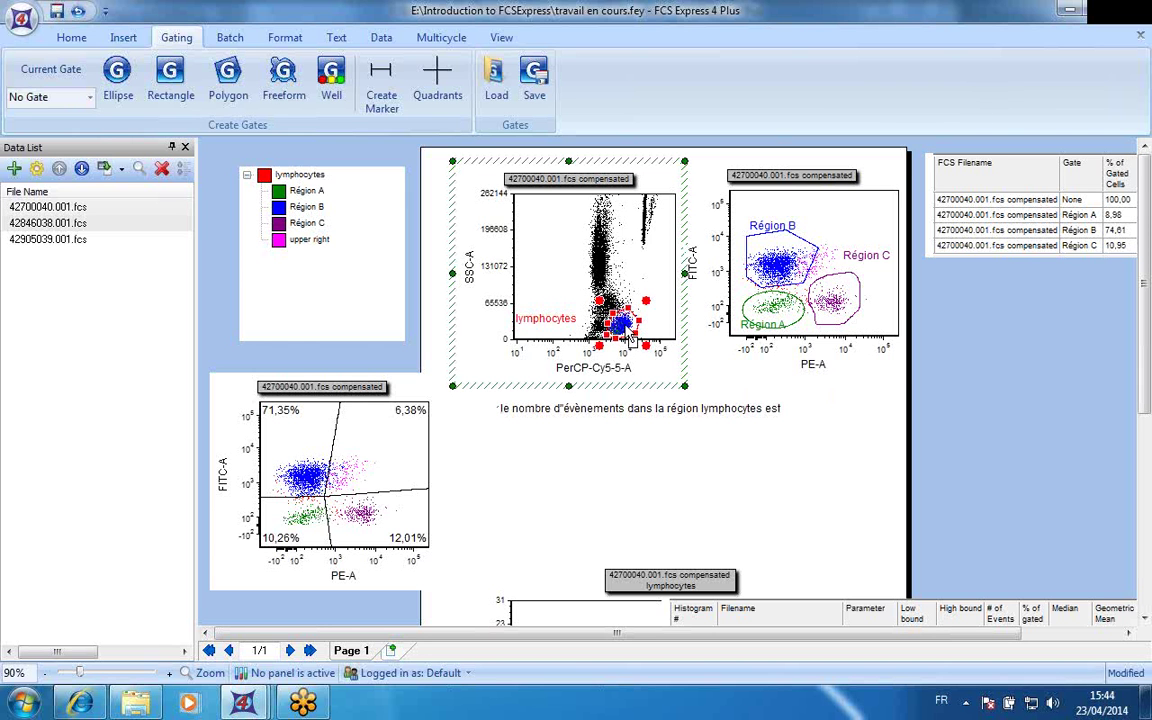
{"action": "double_click", "coordinate": [800, 425]}
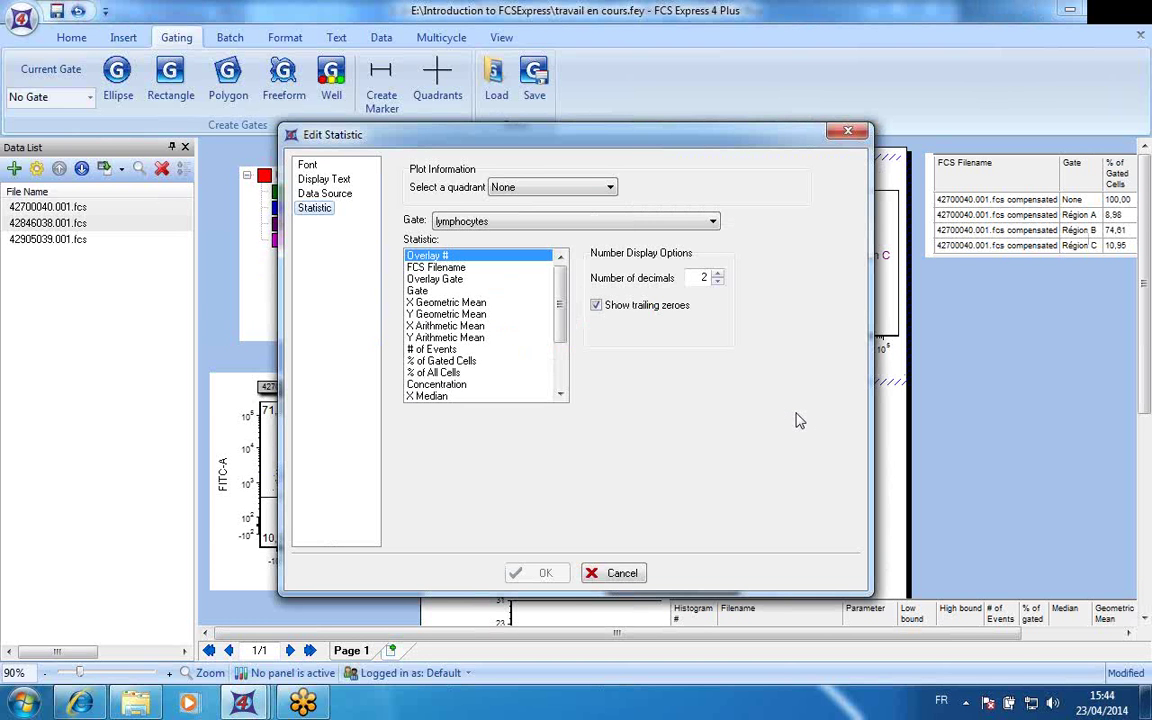
{"action": "left_click", "coordinate": [430, 349]}
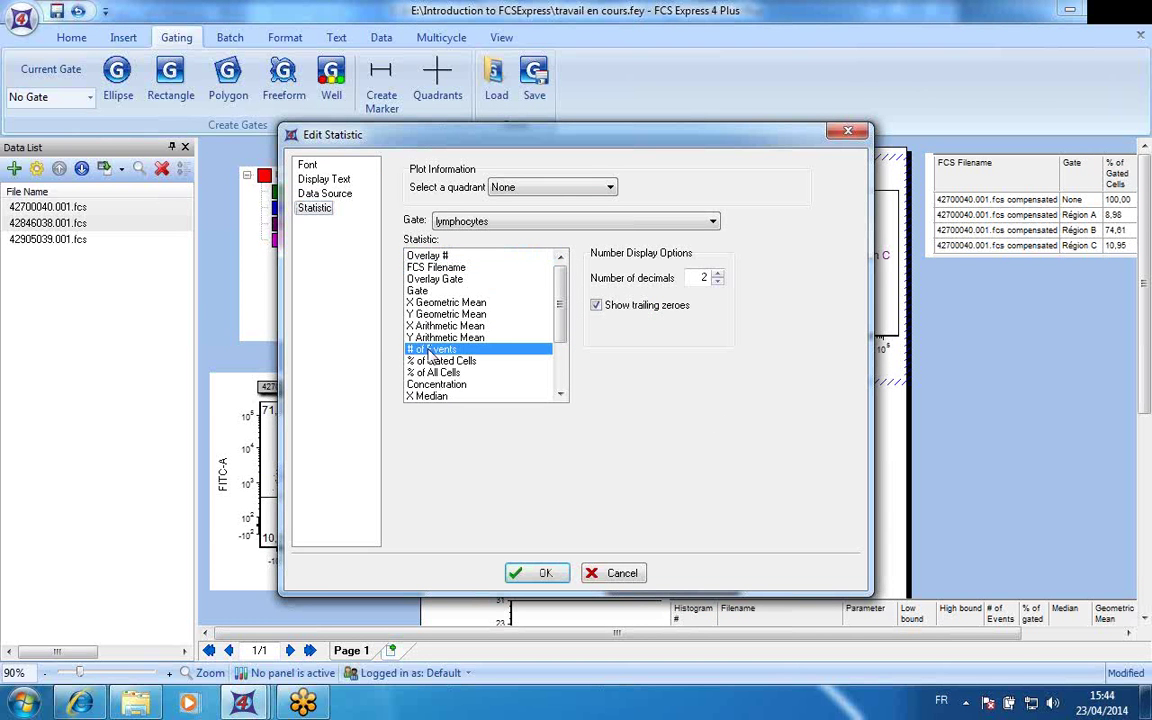
{"action": "left_click", "coordinate": [537, 574]}
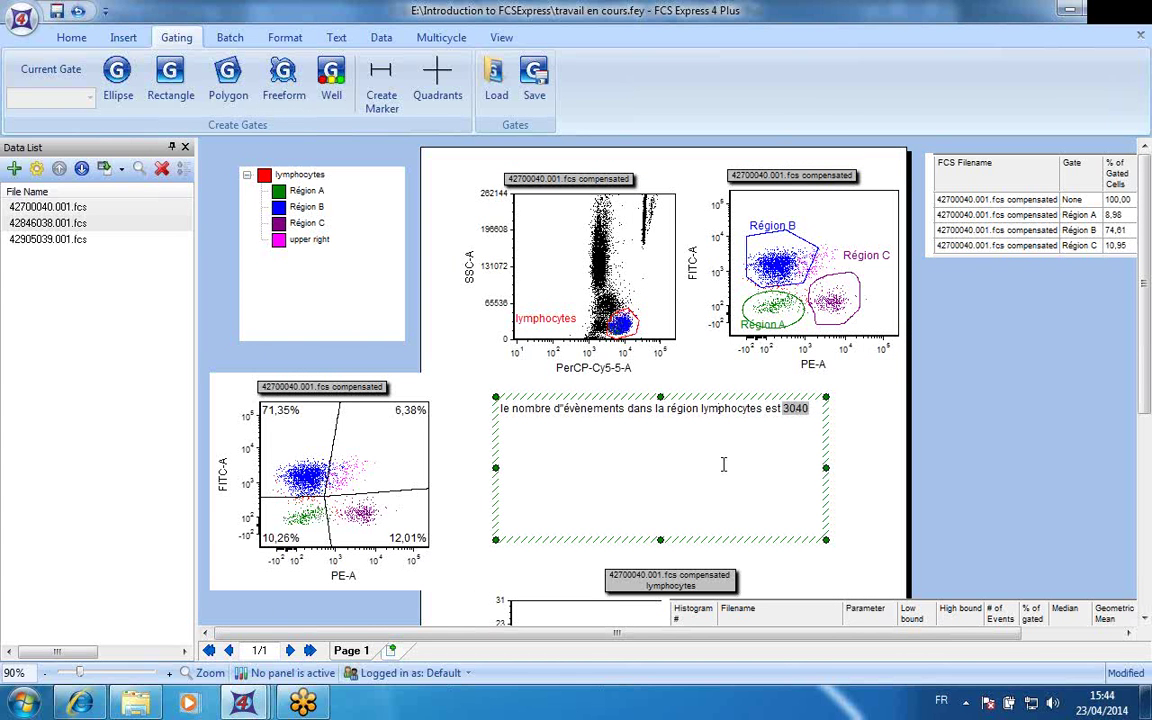
- Move the lymphocytes gate slightly towards higher PerCP-Cy5-5-A values on the SSC-A dot plot
{"action": "left_click", "coordinate": [617, 340]}
{"action": "left_click", "coordinate": [621, 328]}
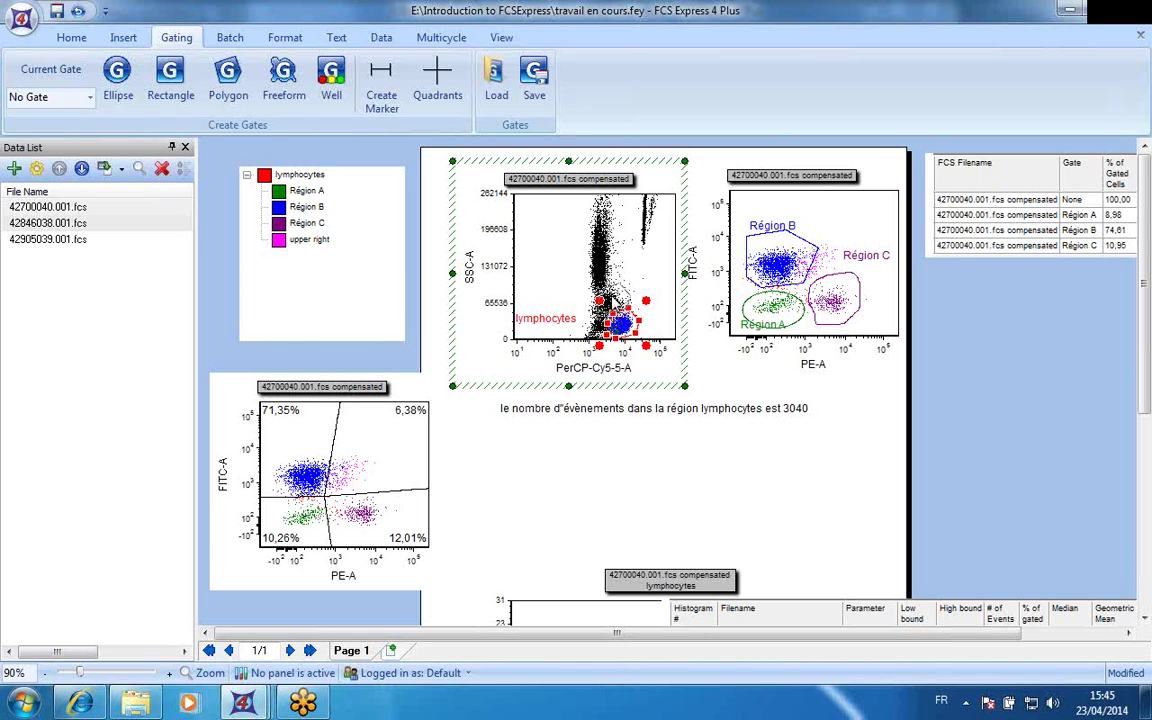
{"action": "left_click_drag", "start_coordinate": [612, 302], "coordinate": [604, 277]}
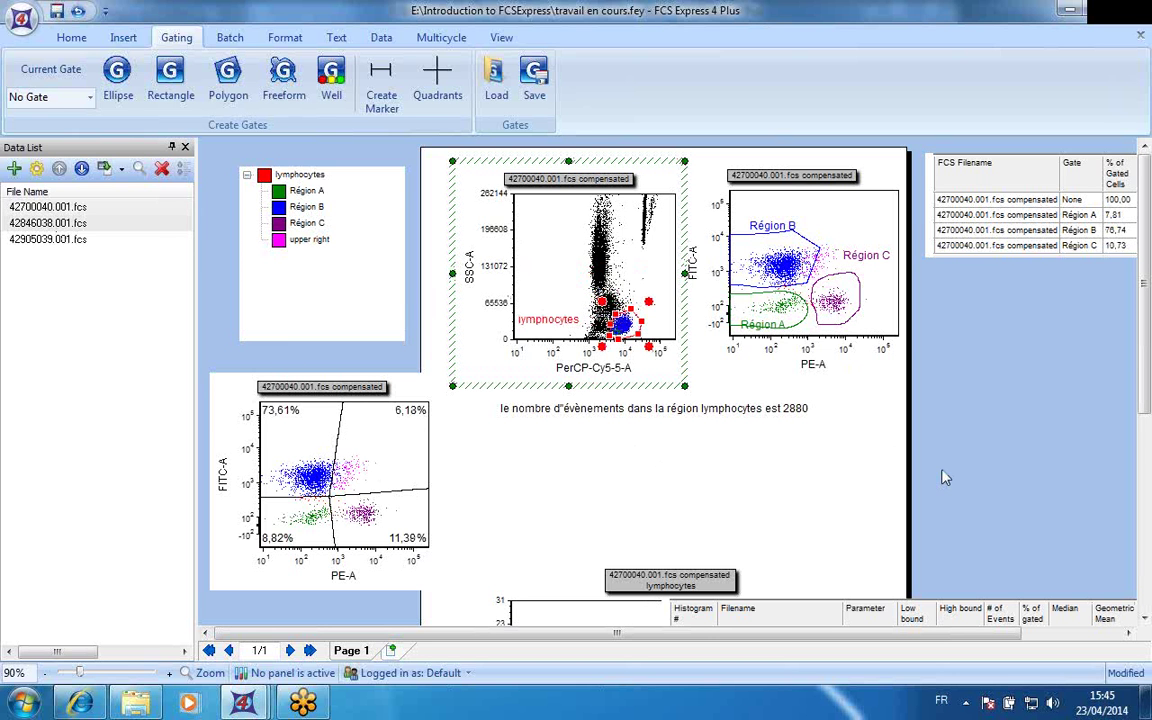
- Add a second line reading "l'échantillon analysé:" below the event count sentence in the text box
{"action": "left_click", "coordinate": [814, 413]}
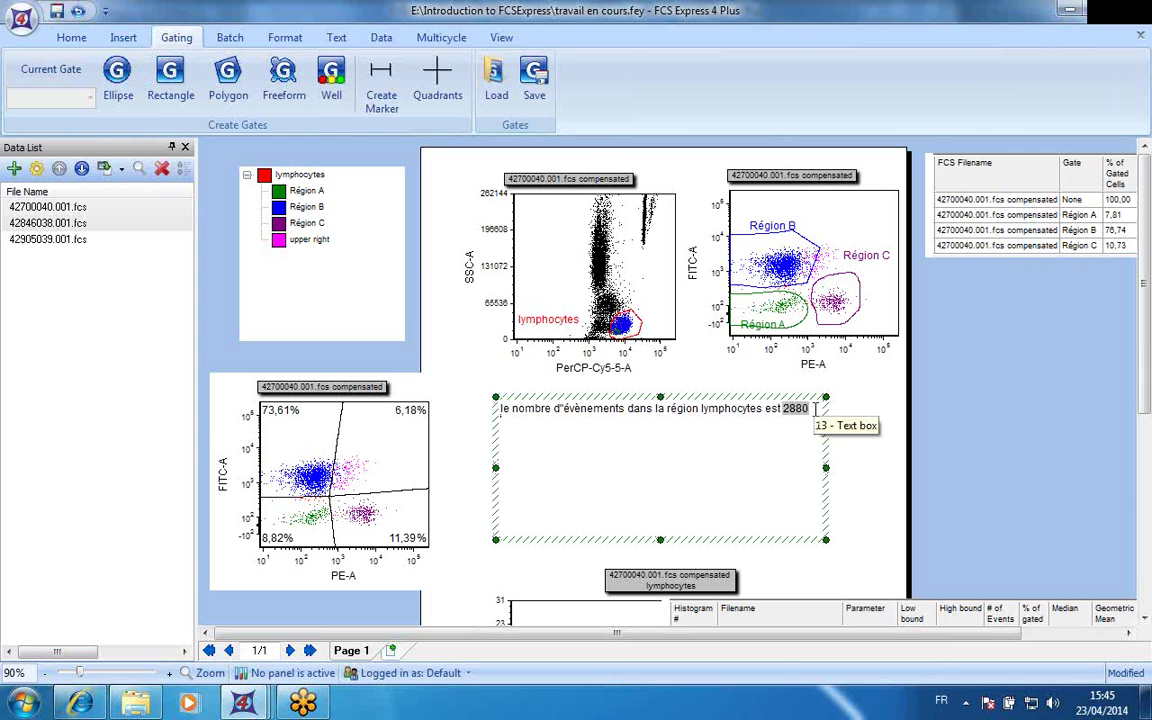
{"action": "key", "text": "Return"}
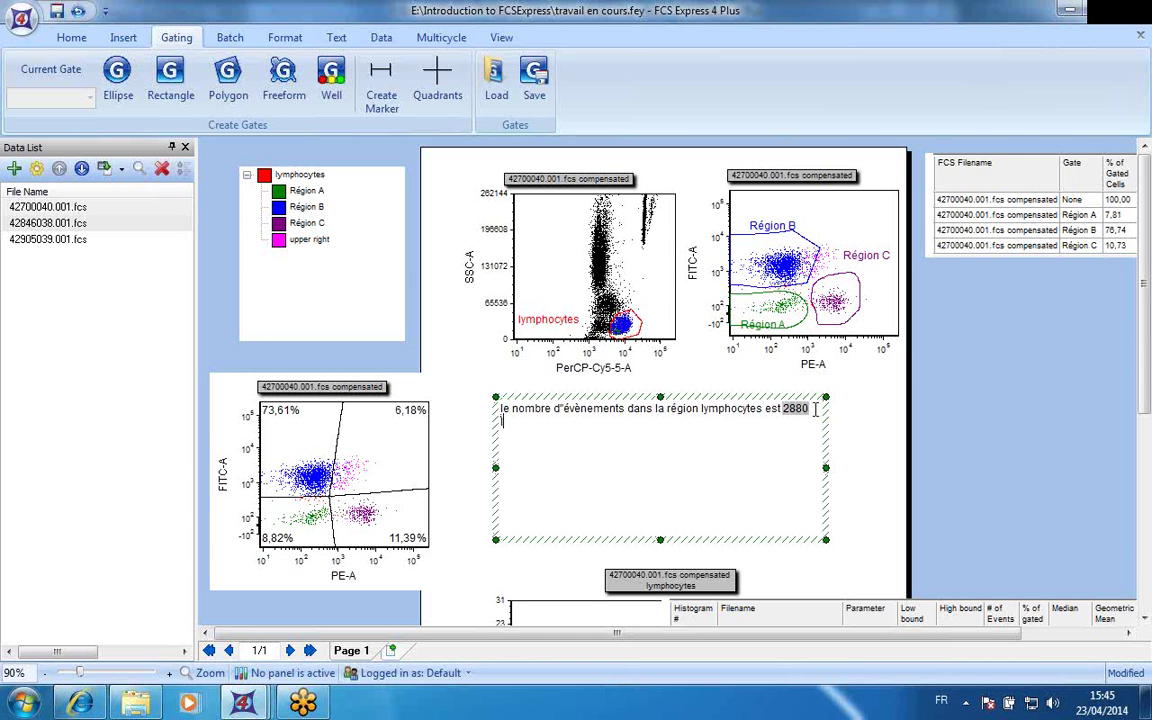
{"action": "type", "text": "l'échantillon analysé"}
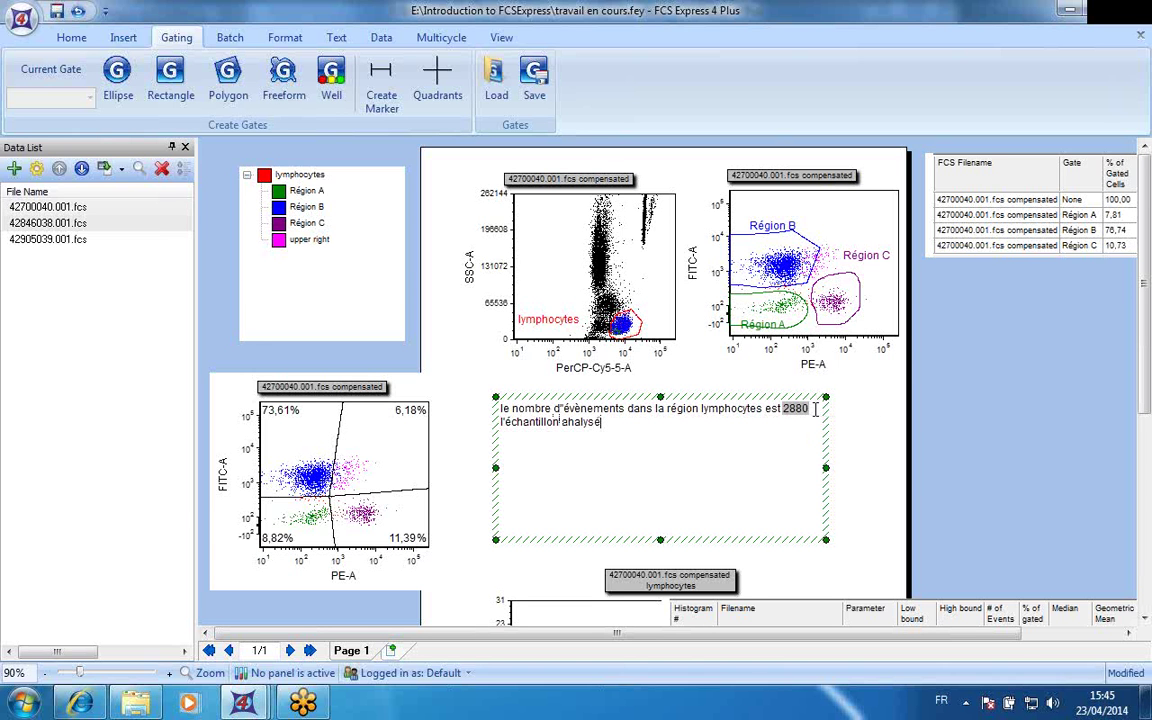
{"action": "type", "text": "."}
- Insert a Keyword token for $FIL, the data file's original name, after "l'échantillon analysé:" in the text box
{"action": "right_click", "coordinate": [623, 422]}
{"action": "left_click", "coordinate": [682, 432]}
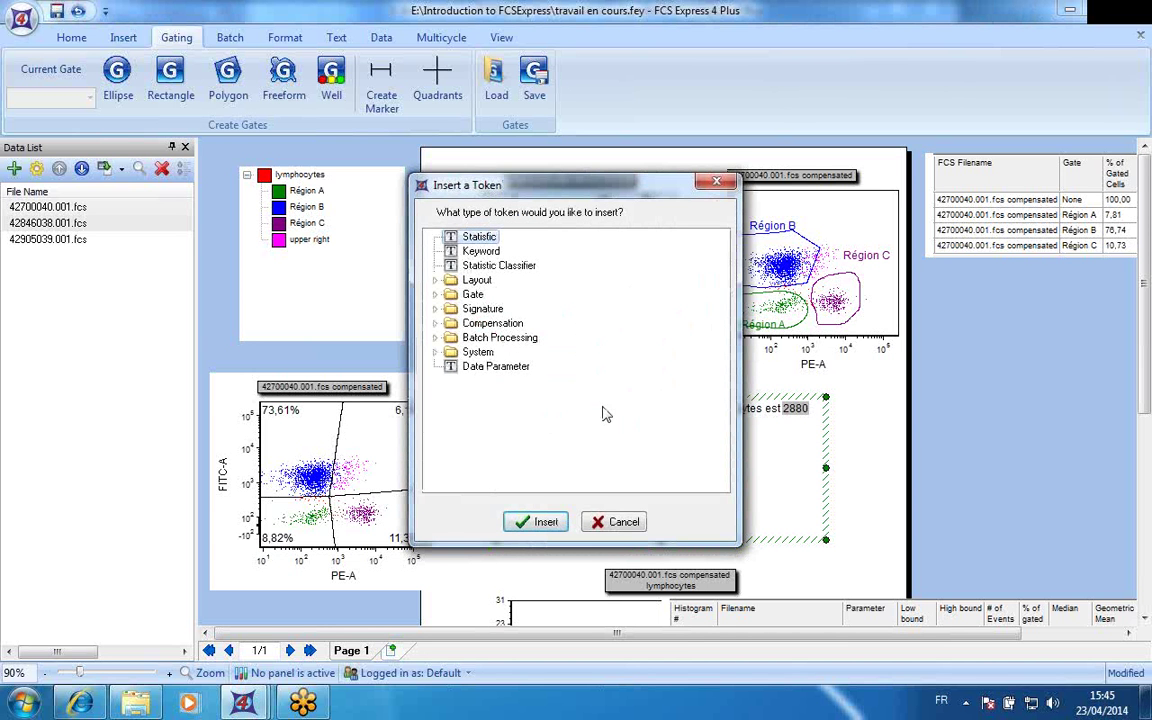
{"action": "left_click", "coordinate": [477, 253]}
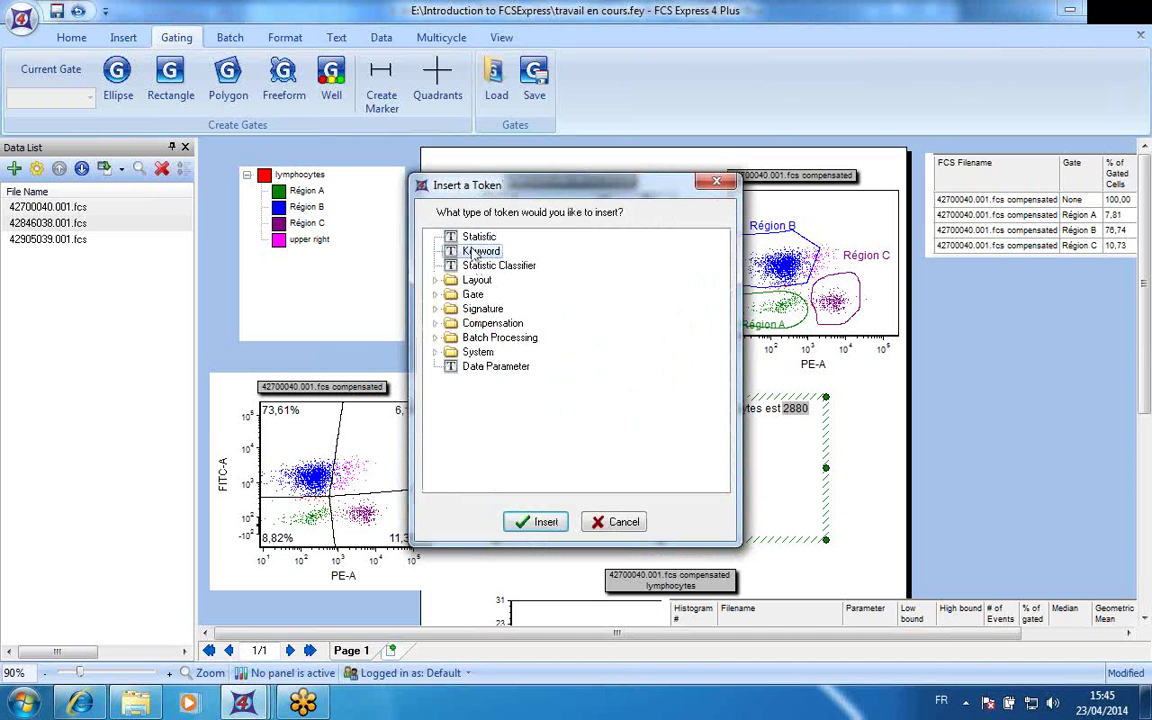
{"action": "double_click", "coordinate": [474, 253]}
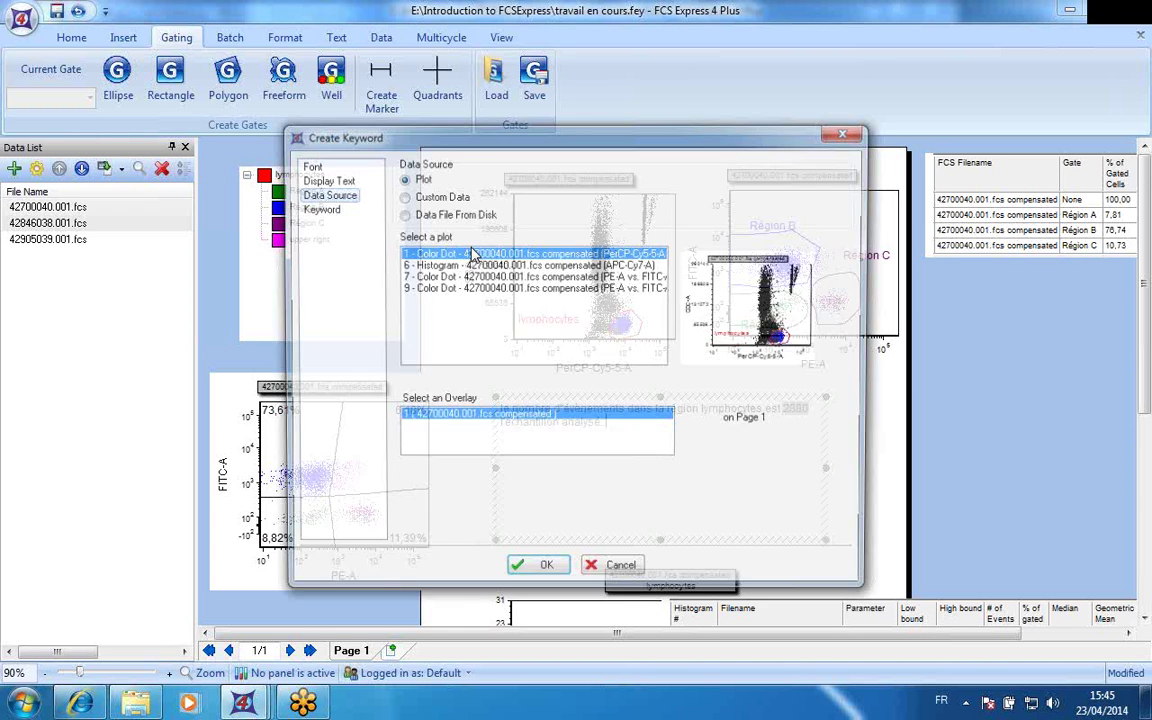
{"action": "left_click", "coordinate": [314, 208]}
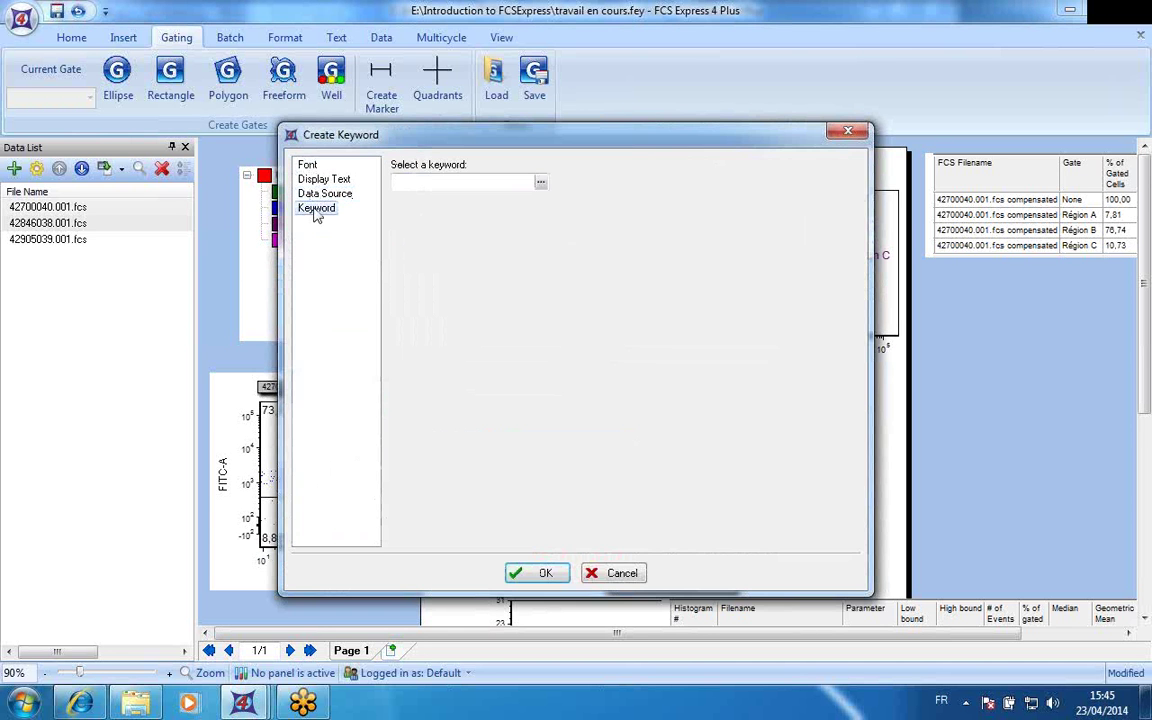
{"action": "left_click", "coordinate": [541, 186]}
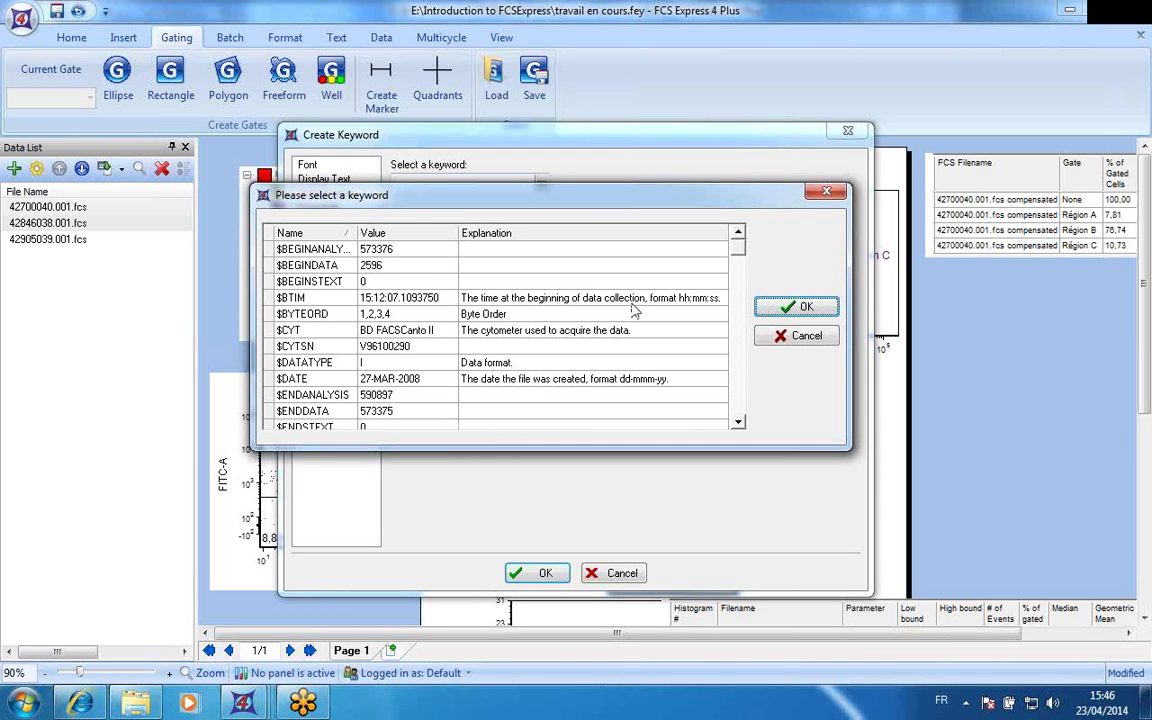
{"action": "left_click", "coordinate": [737, 422]}
{"action": "left_click", "coordinate": [737, 422]}
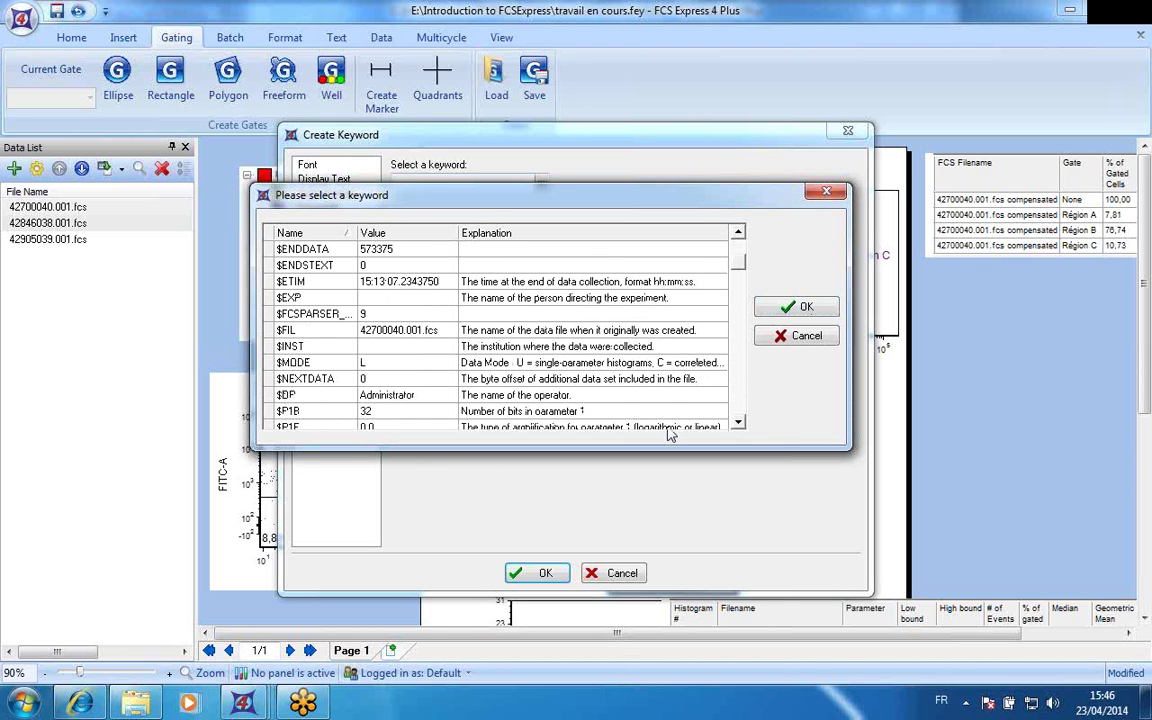
{"action": "left_click", "coordinate": [290, 331]}
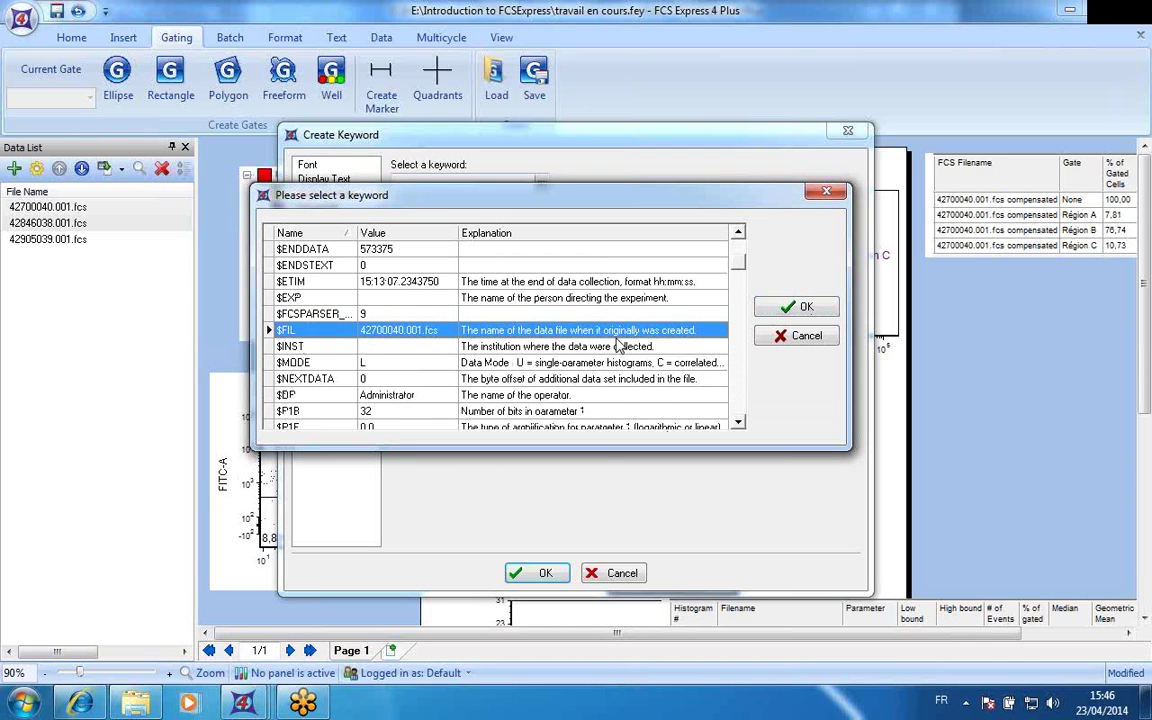
{"action": "left_click", "coordinate": [800, 305]}
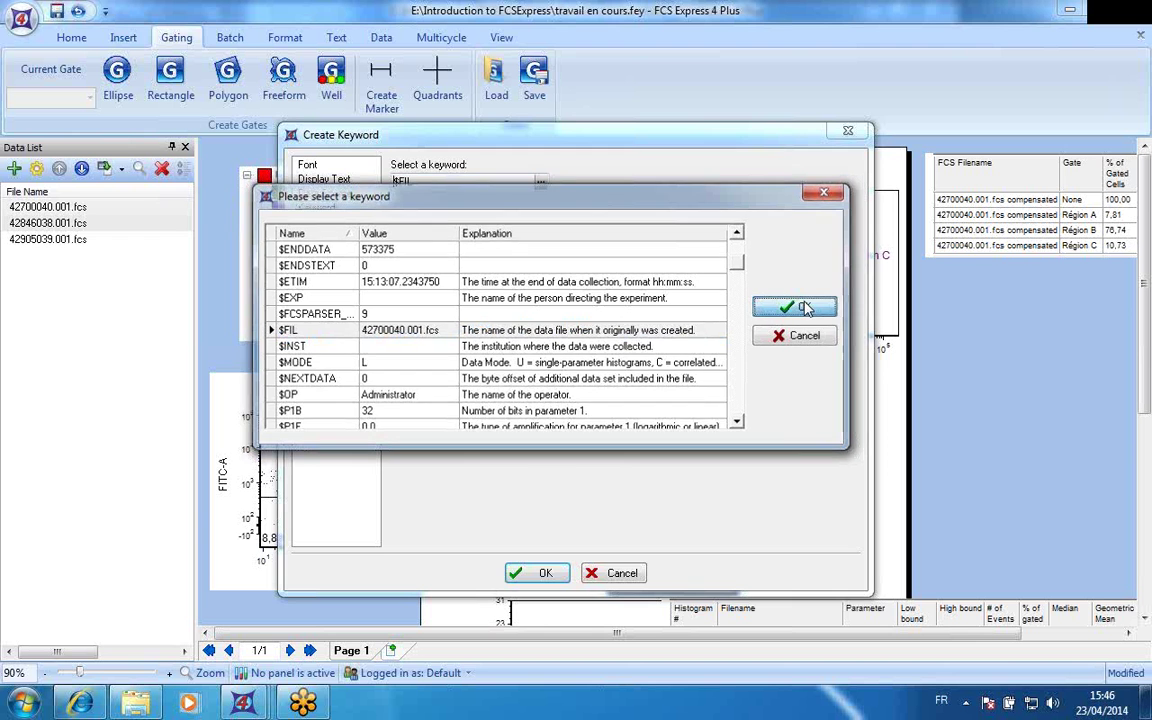
{"action": "left_click", "coordinate": [538, 574]}
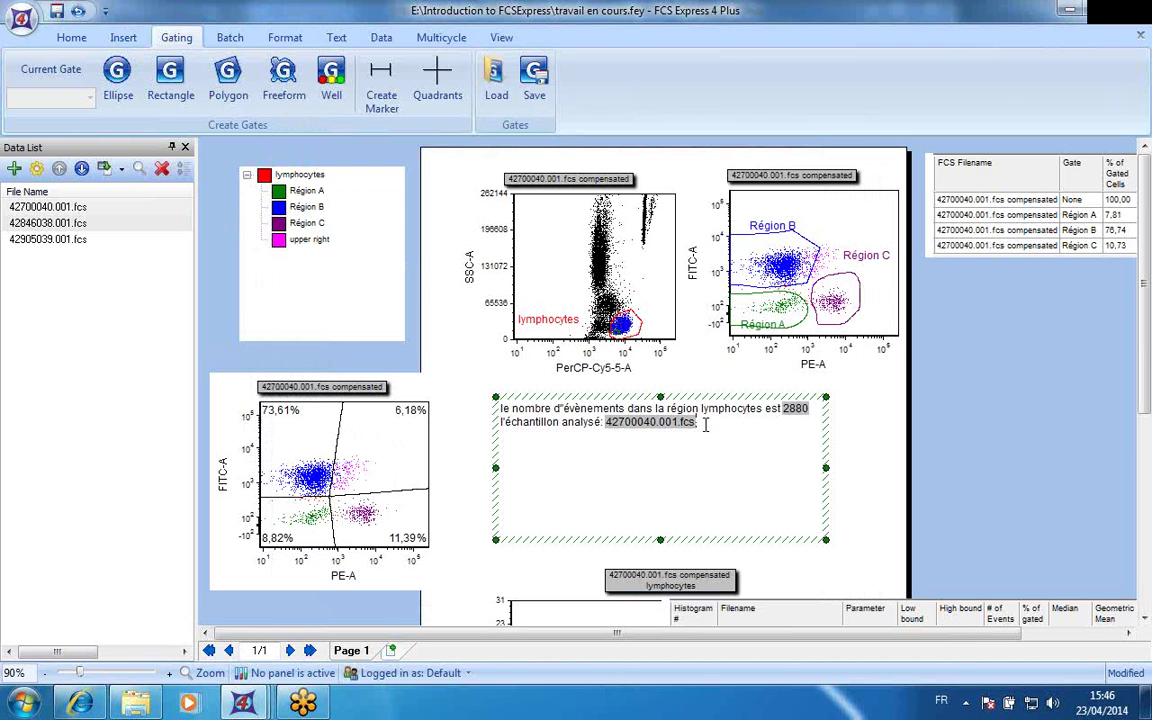
{"action": "left_click", "coordinate": [945, 446]}
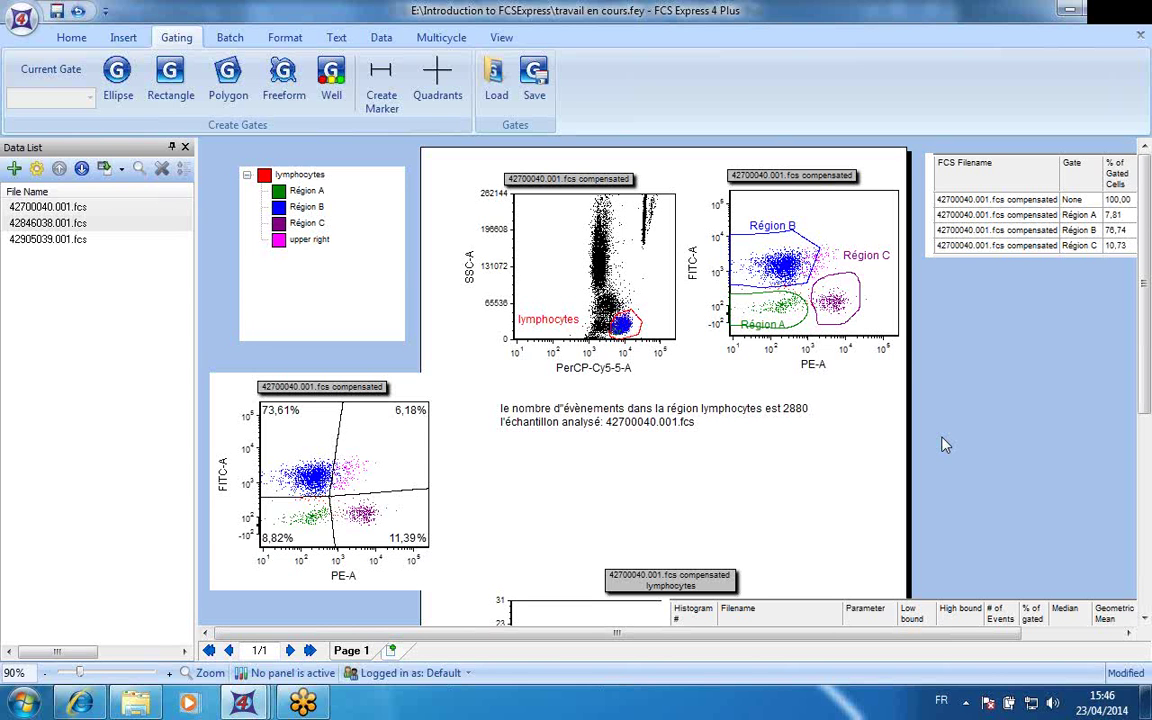
- Insert an autosized table with 2 columns and 4 rows below the two text lines in the text box
{"action": "left_click", "coordinate": [534, 408]}
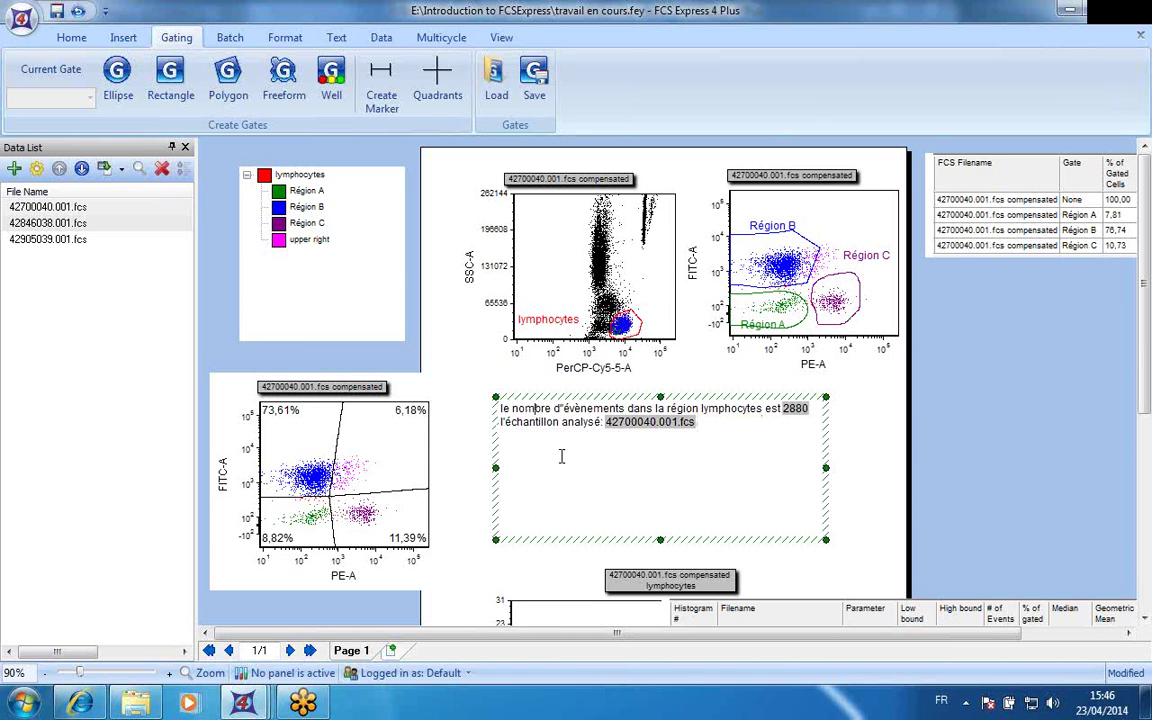
{"action": "left_click", "coordinate": [336, 39]}
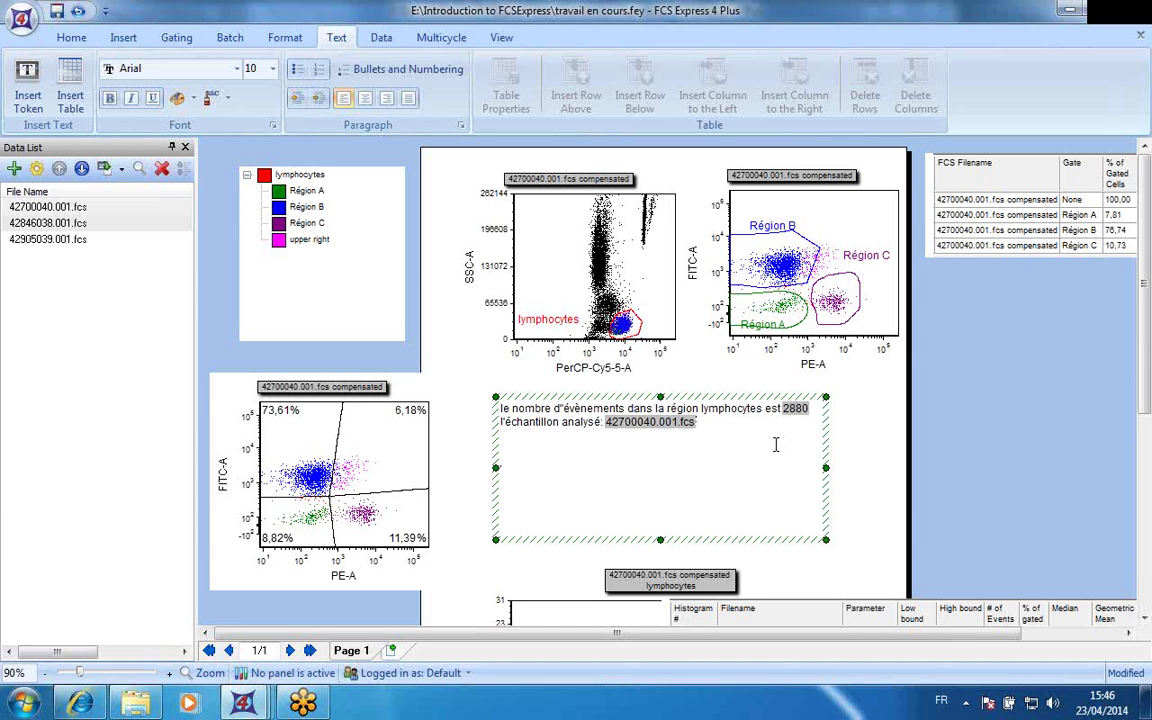
{"action": "right_click", "coordinate": [523, 455]}
{"action": "mouse_move", "coordinate": [575, 572]}
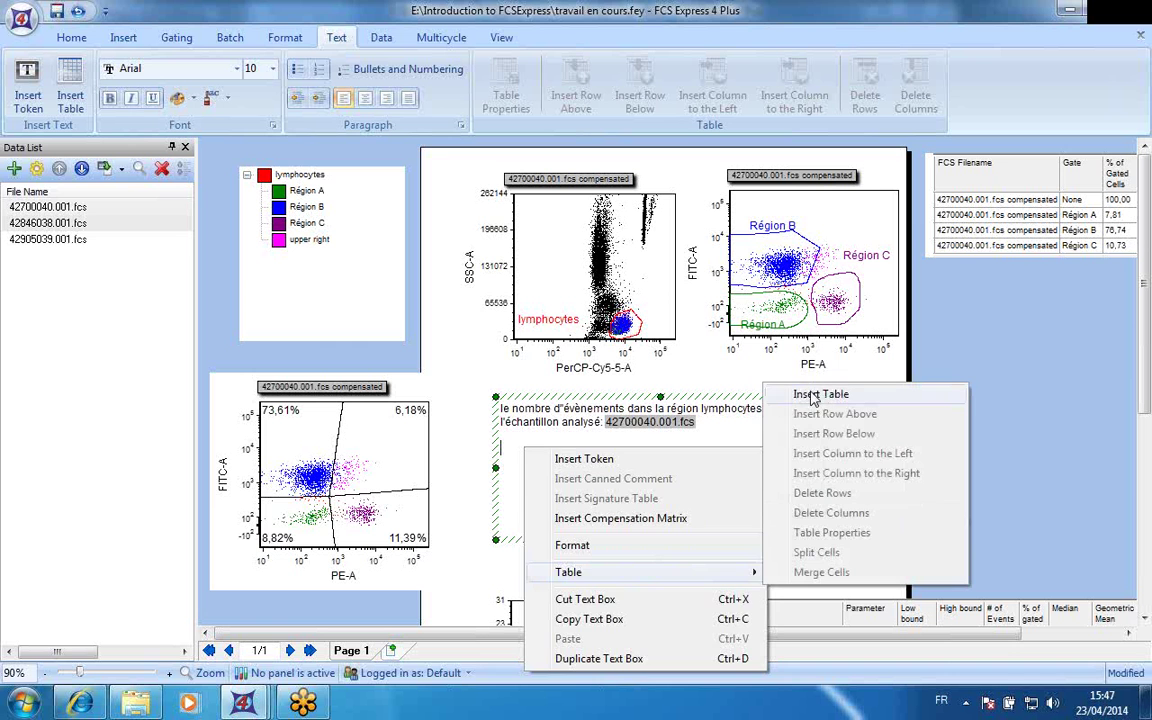
{"action": "left_click", "coordinate": [813, 397]}
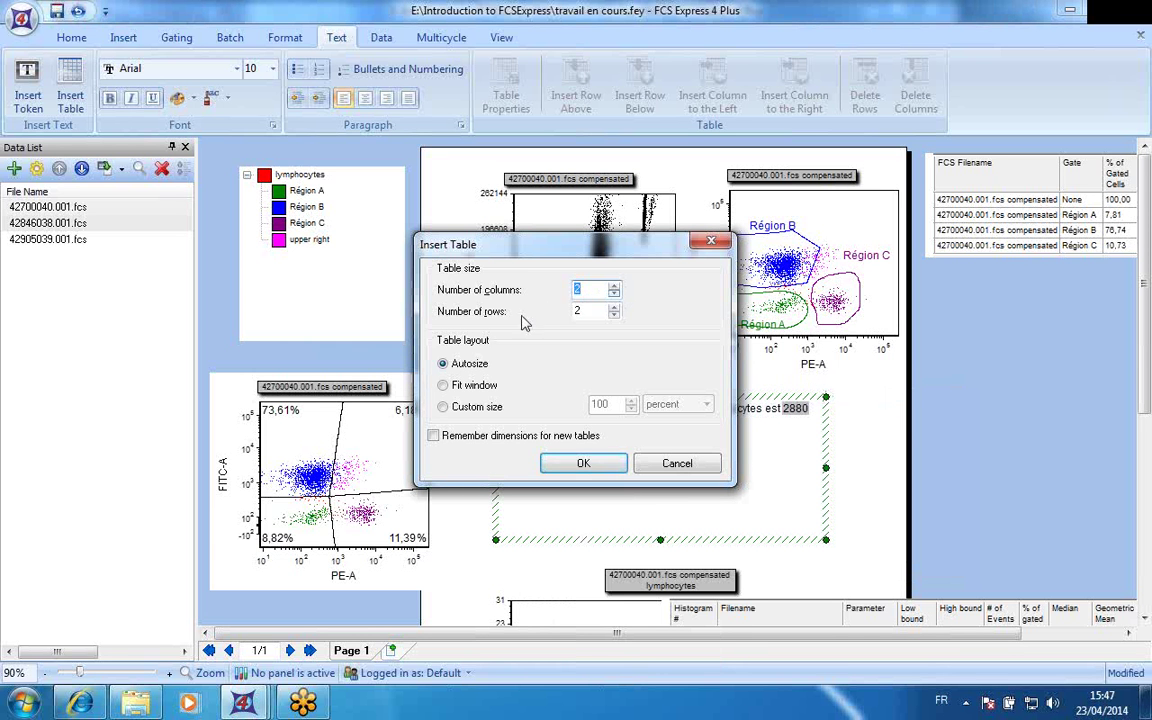
{"action": "left_click", "coordinate": [613, 307]}
{"action": "left_click", "coordinate": [613, 307]}
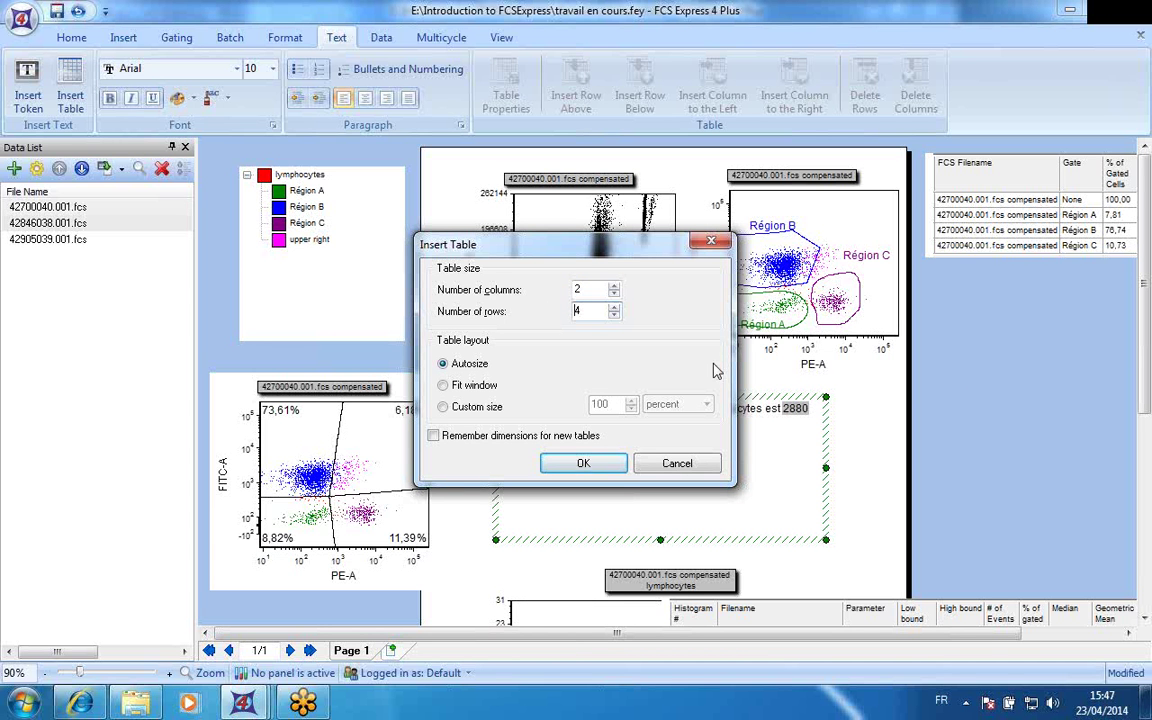
{"action": "left_click", "coordinate": [549, 466]}
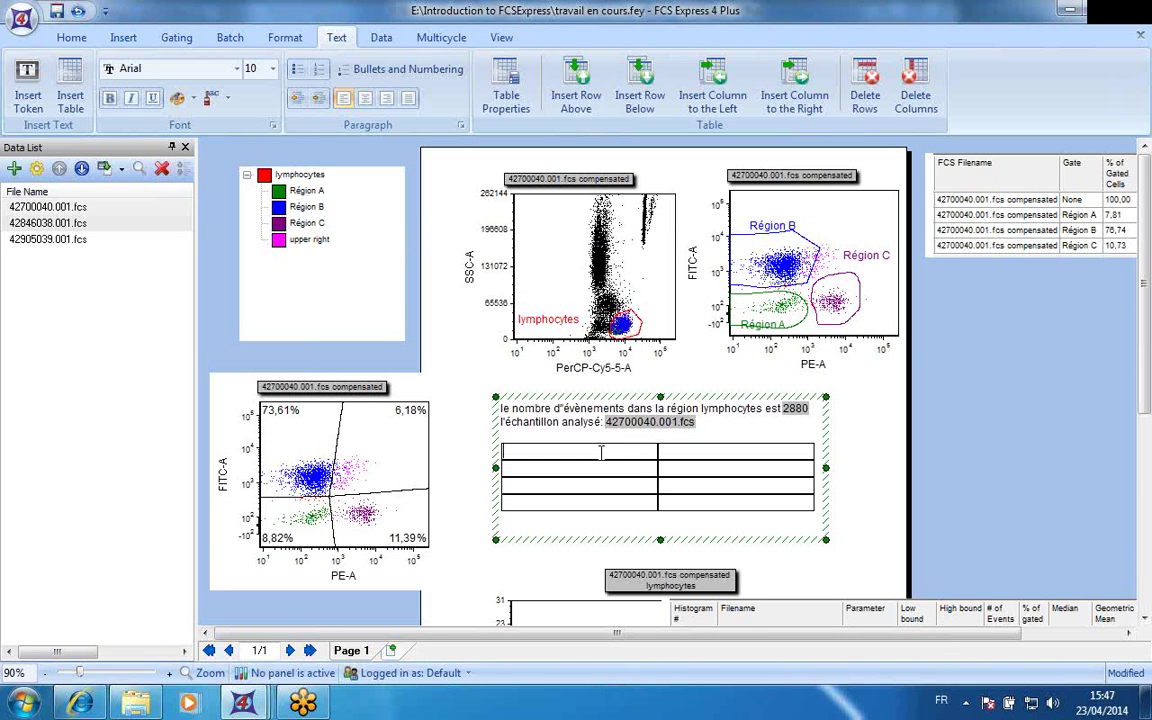
- Copy the "l'échantillon analysé:" line with its file name token into the first cell of the text box's table
{"action": "left_click_drag", "start_coordinate": [701, 422], "coordinate": [503, 428]}
{"action": "key", "text": "ctrl+c"}
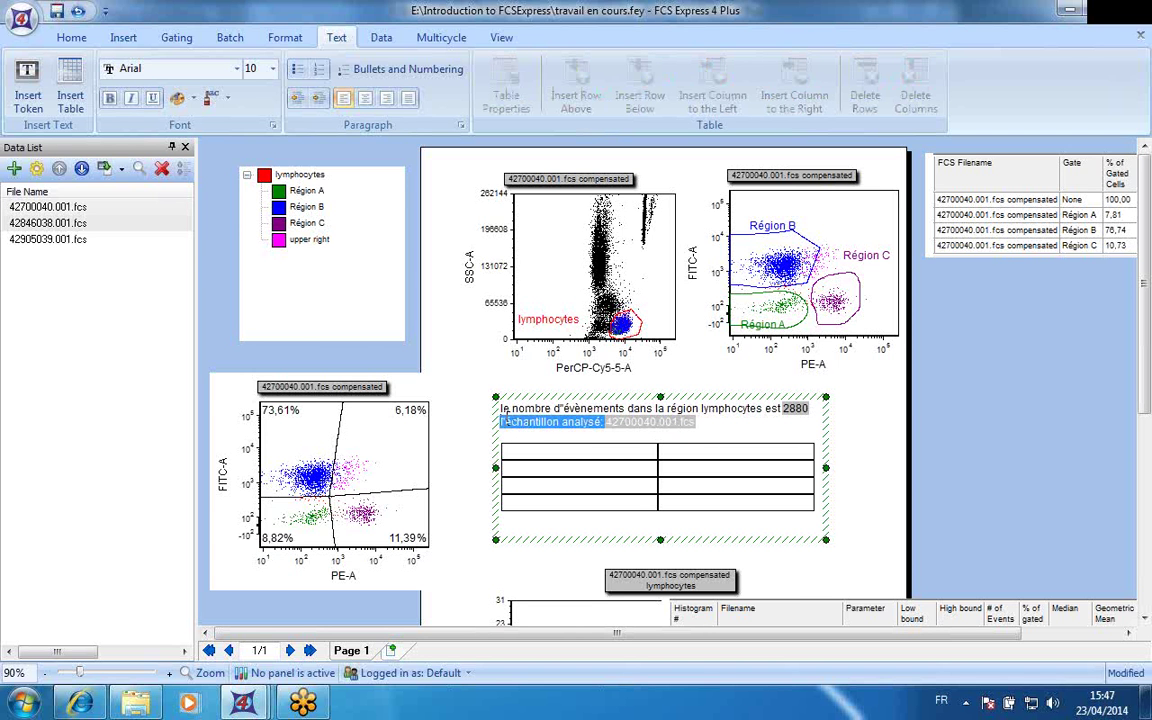
{"action": "left_click", "coordinate": [517, 453]}
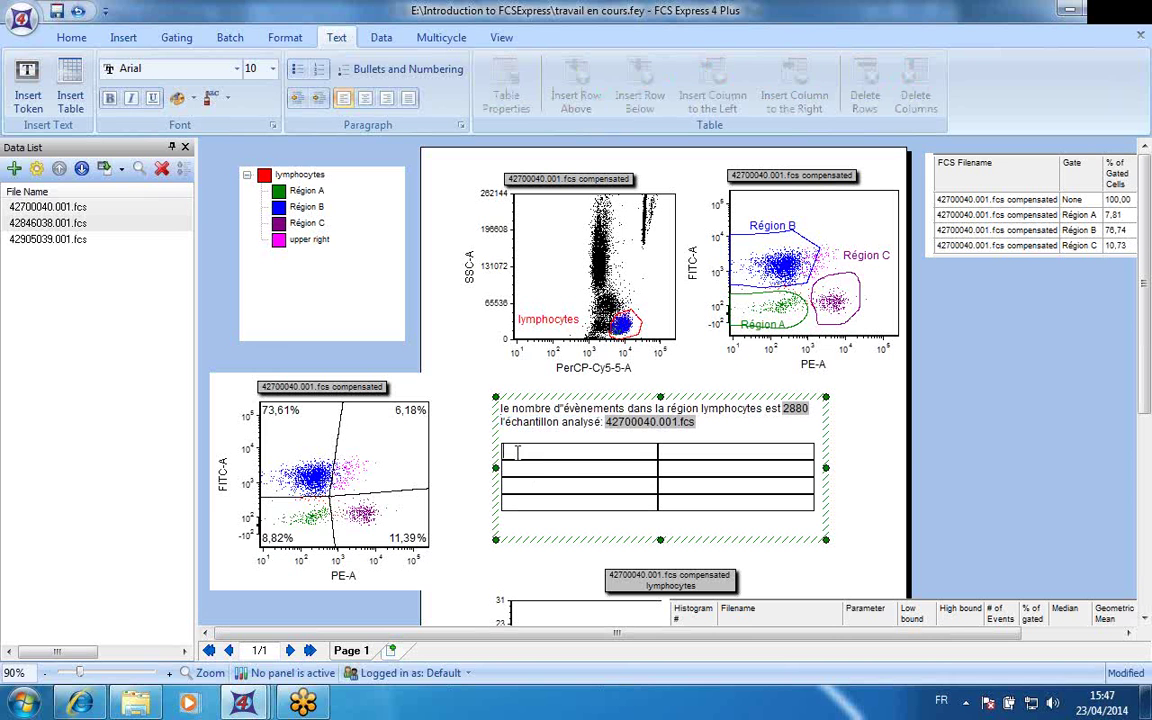
{"action": "key", "text": "ctrl+v"}
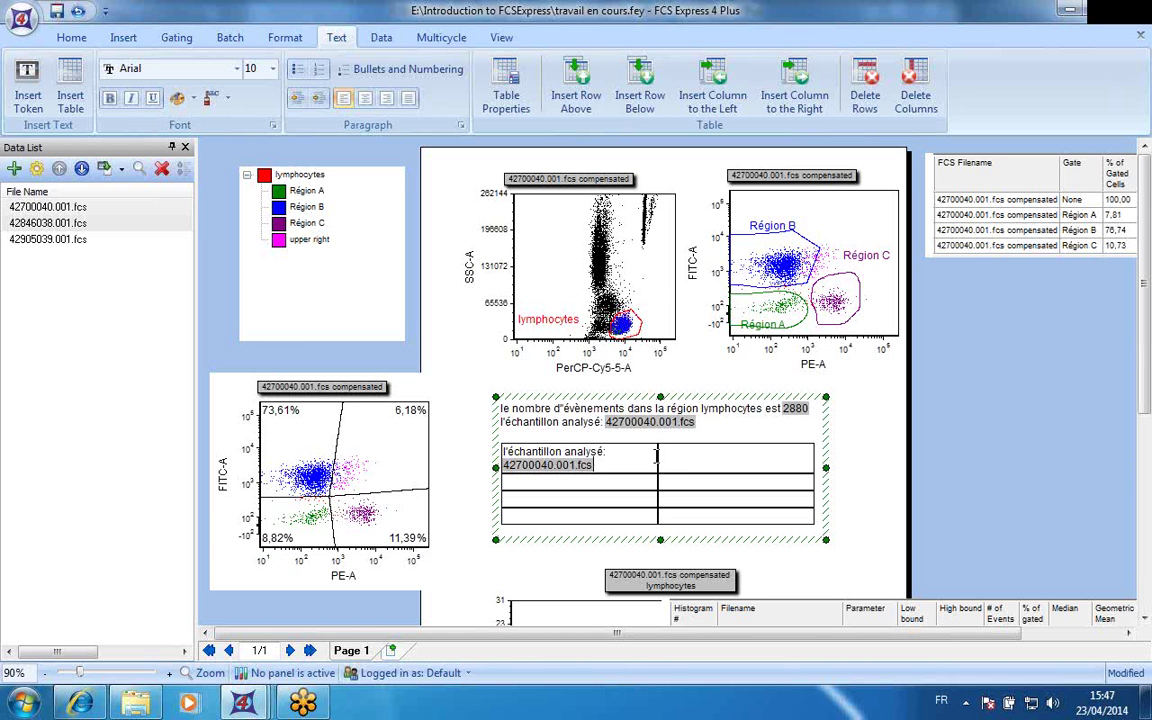
- Merge the two cells of the table's first row in the text box
{"action": "left_click", "coordinate": [751, 463]}
{"action": "left_click", "coordinate": [641, 456], "text": "shift"}
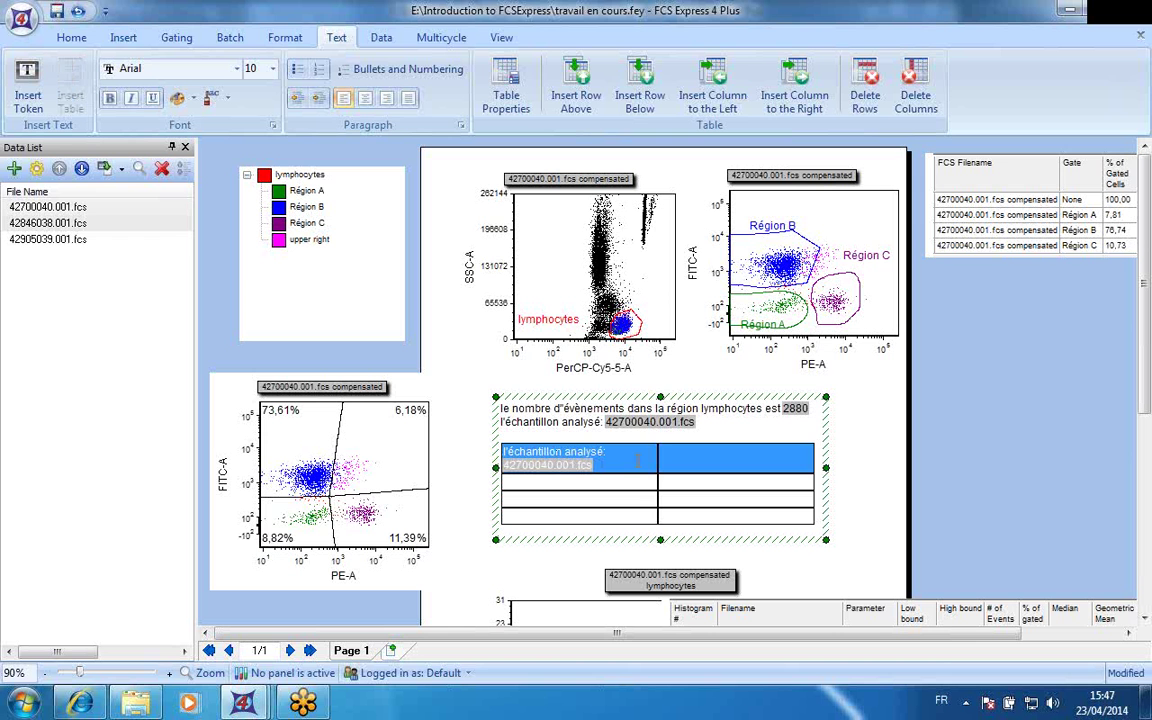
{"action": "right_click", "coordinate": [637, 458]}
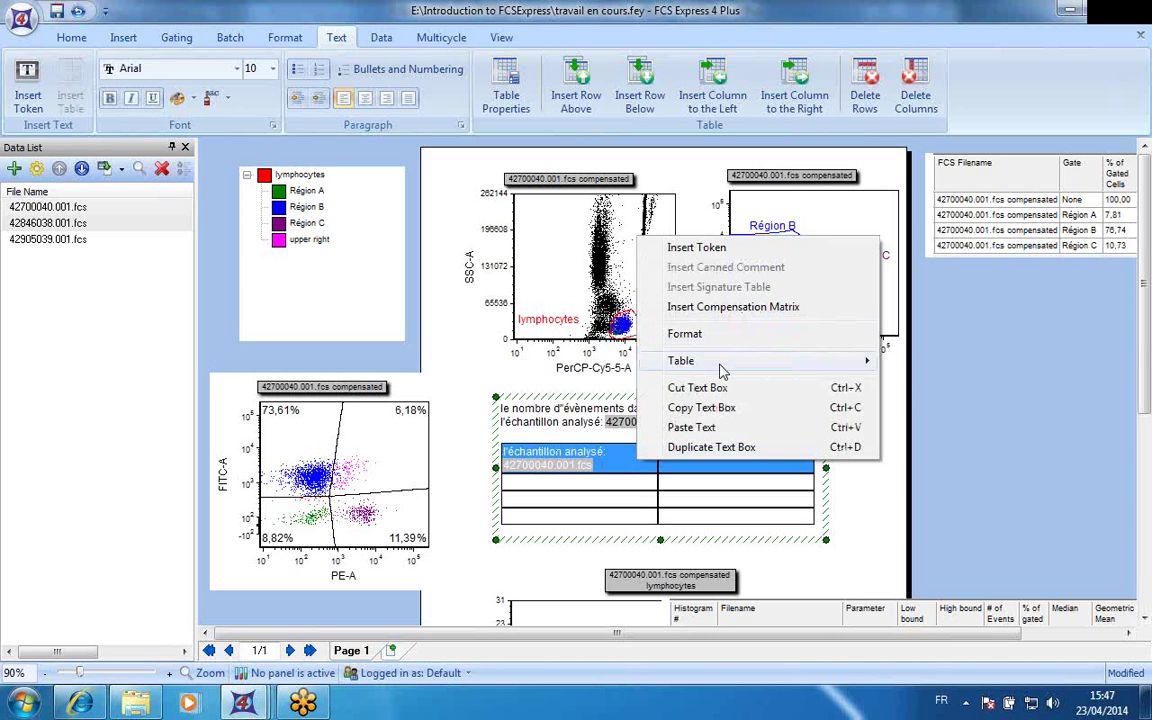
{"action": "mouse_move", "coordinate": [700, 360]}
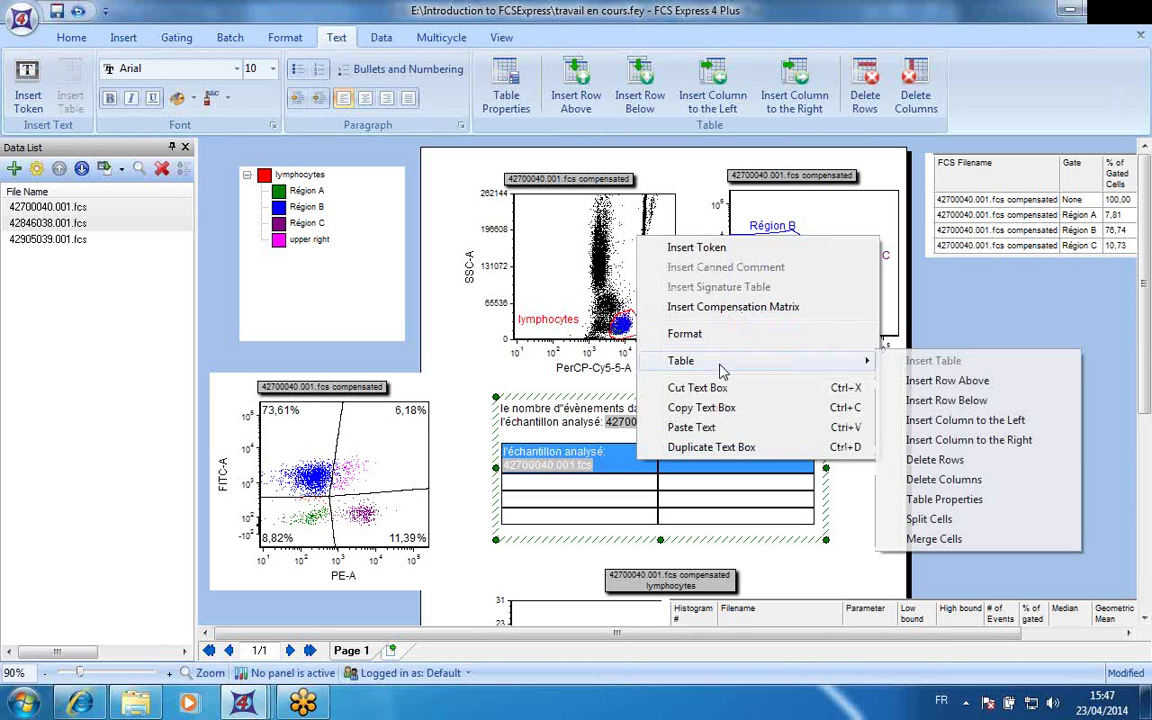
{"action": "left_click", "coordinate": [934, 539]}
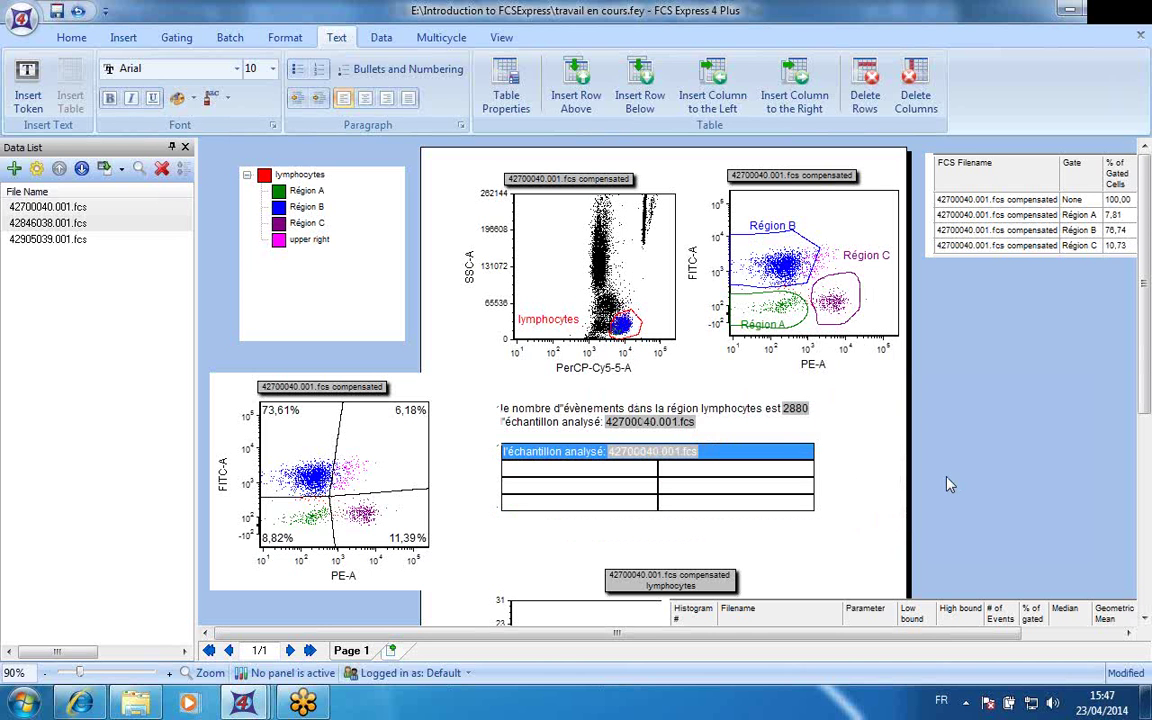
{"action": "left_click", "coordinate": [851, 428]}
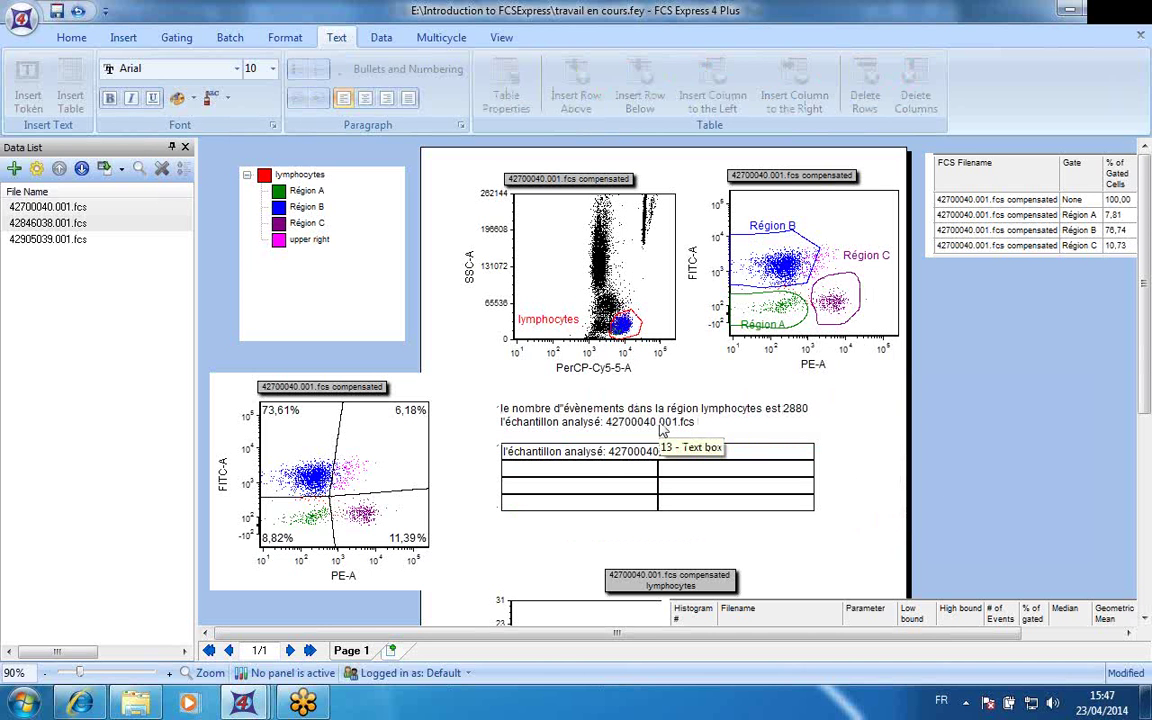
- Label the first cell of the table's second row "% des lymphocytes"
{"action": "left_click", "coordinate": [606, 472]}
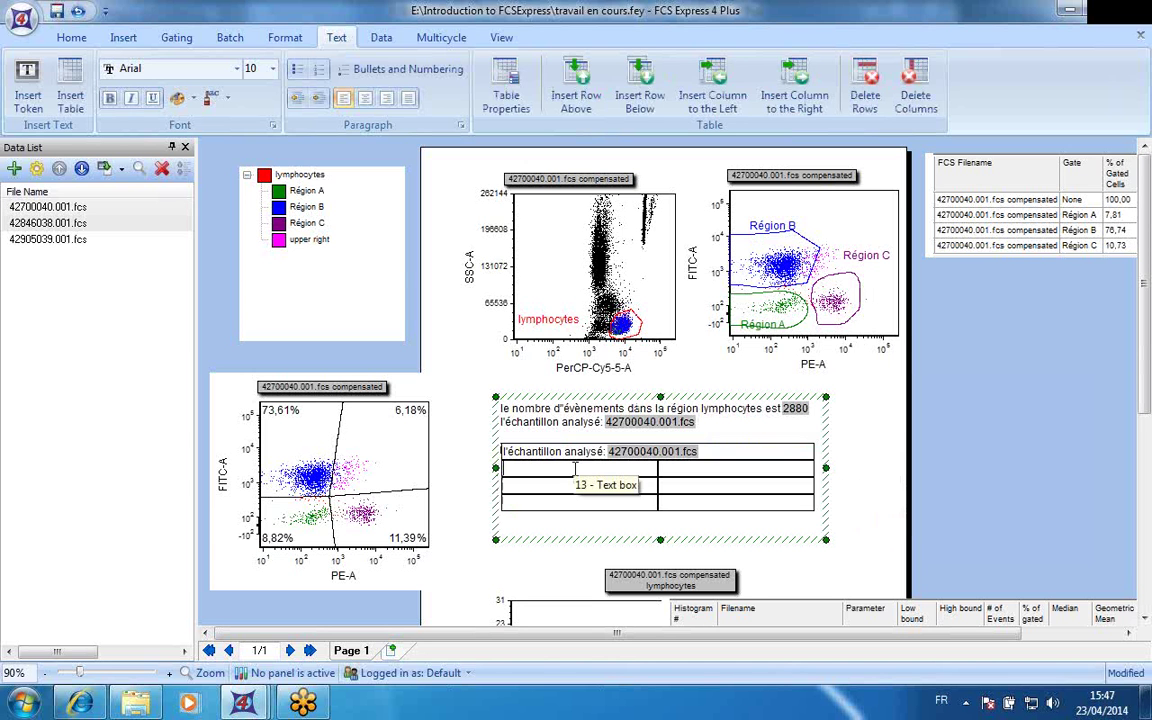
{"action": "type", "text": "% des ly"}
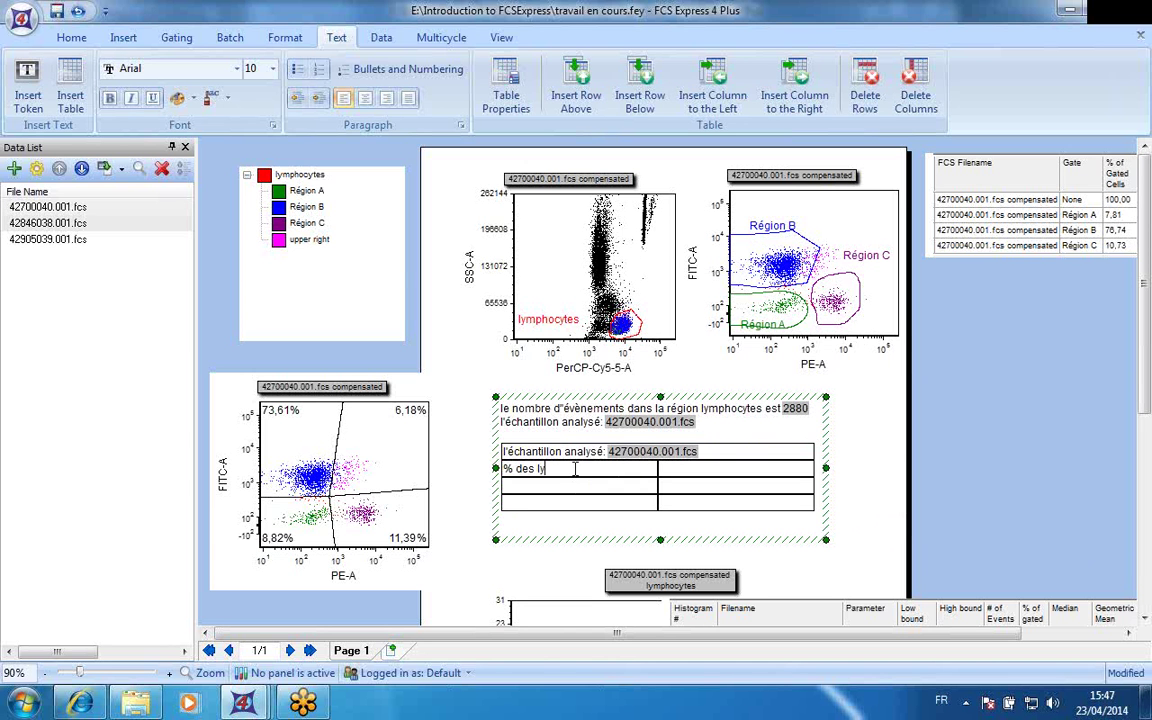
{"action": "type", "text": "mphocytes"}
- Insert the lymphocytes gate's % of Gated Cells statistic in the cell beside "% des lymphocytes"
{"action": "left_click", "coordinate": [620, 323]}
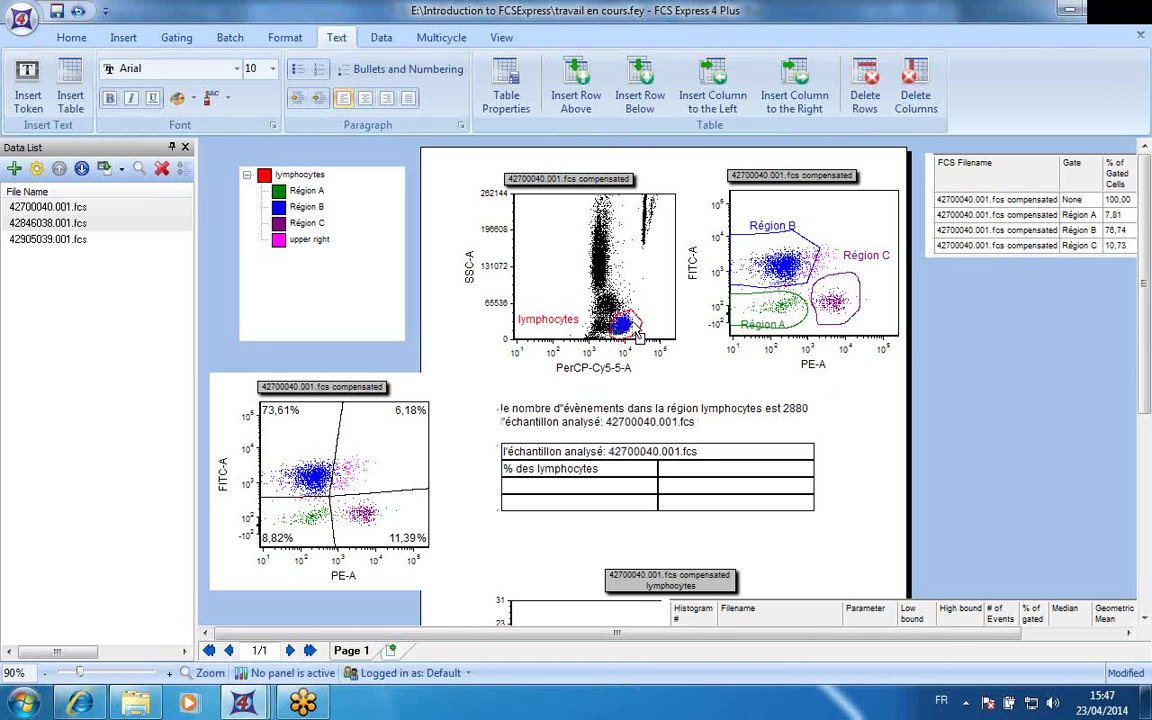
{"action": "left_click", "coordinate": [698, 478]}
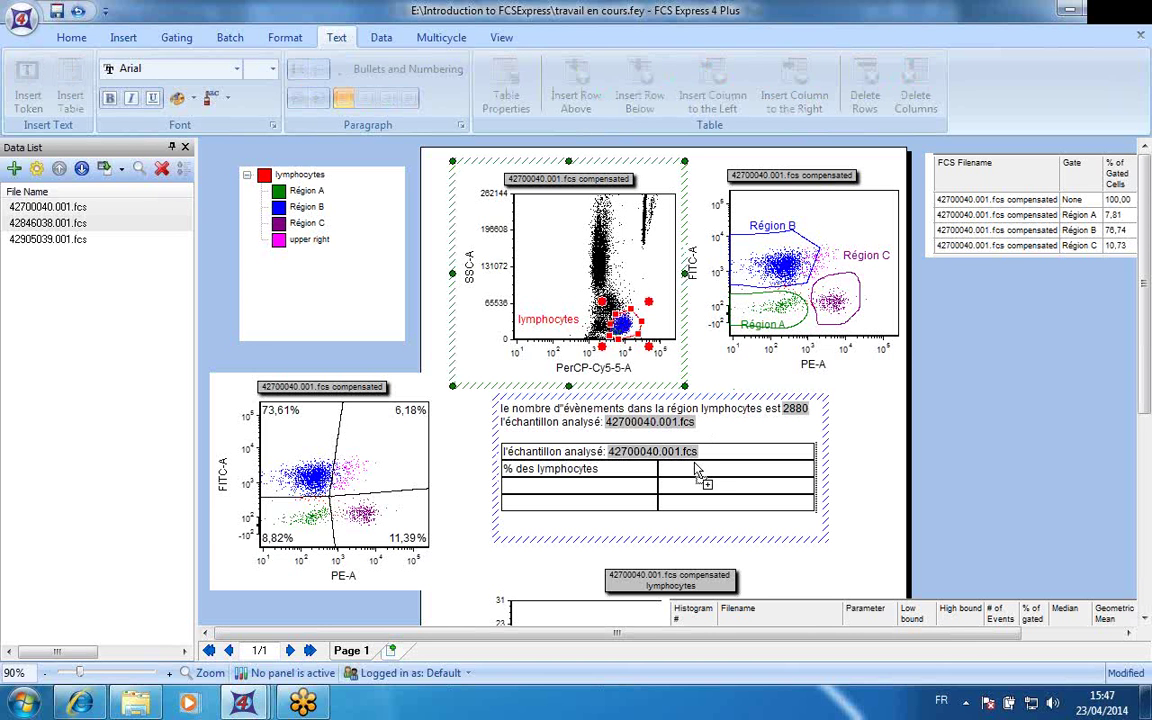
{"action": "left_click", "coordinate": [667, 480]}
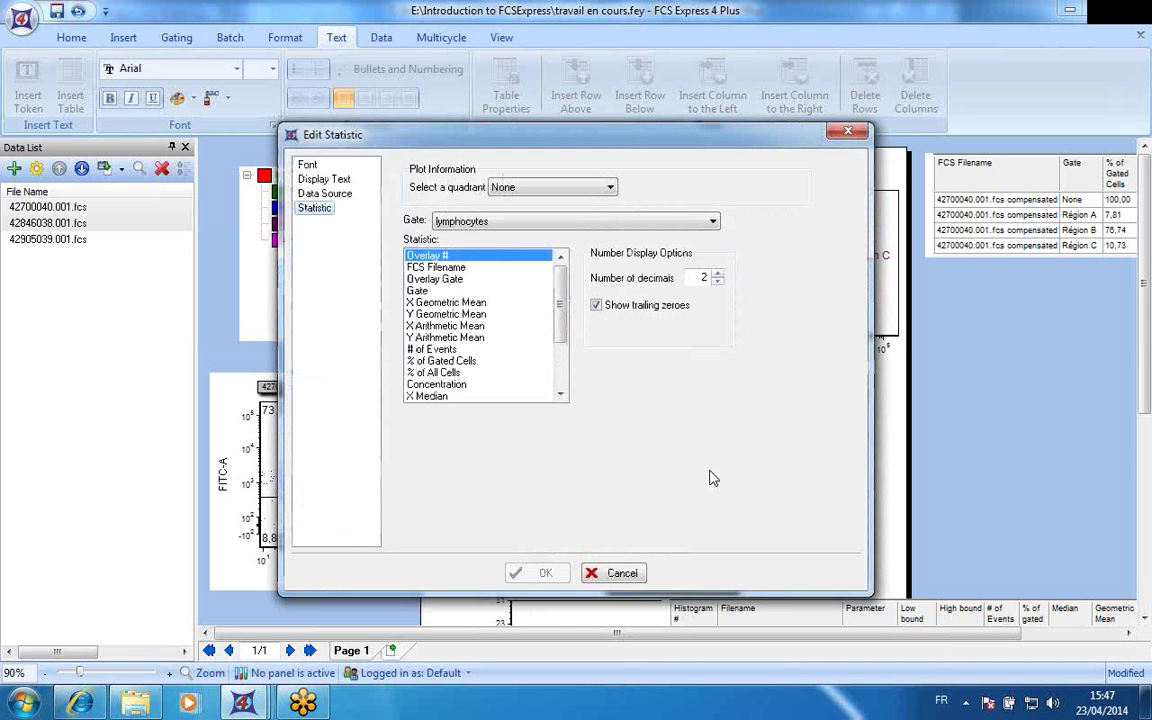
{"action": "left_click", "coordinate": [540, 361]}
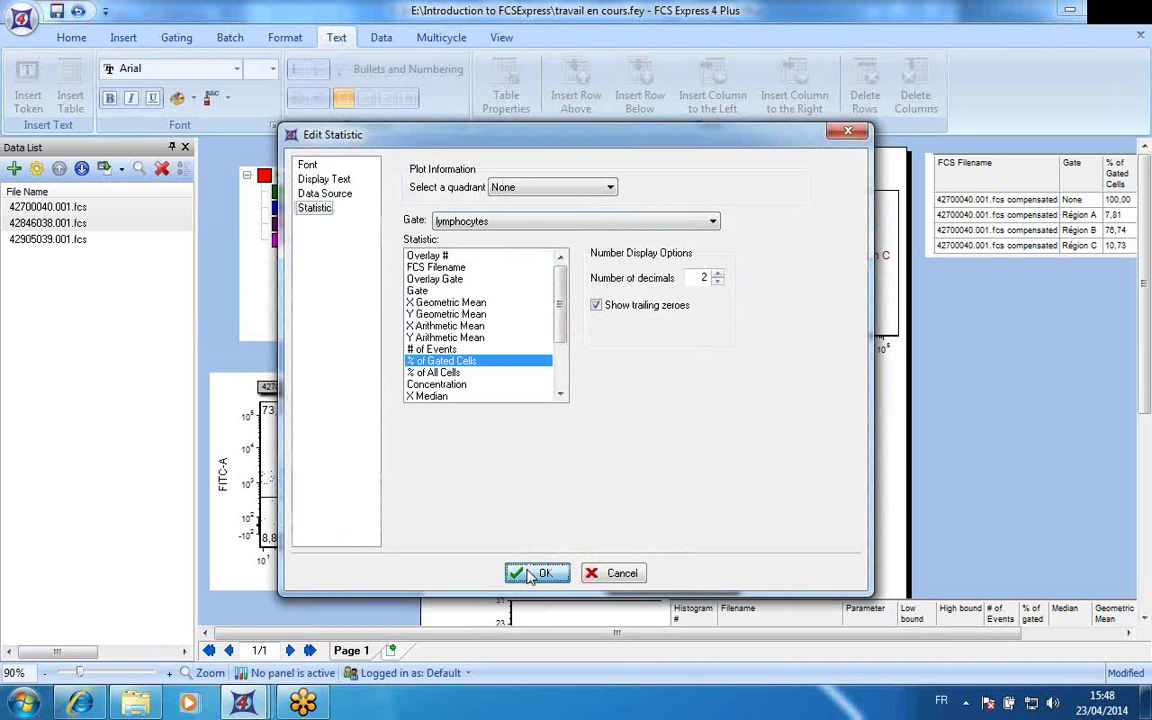
{"action": "left_click", "coordinate": [540, 573]}
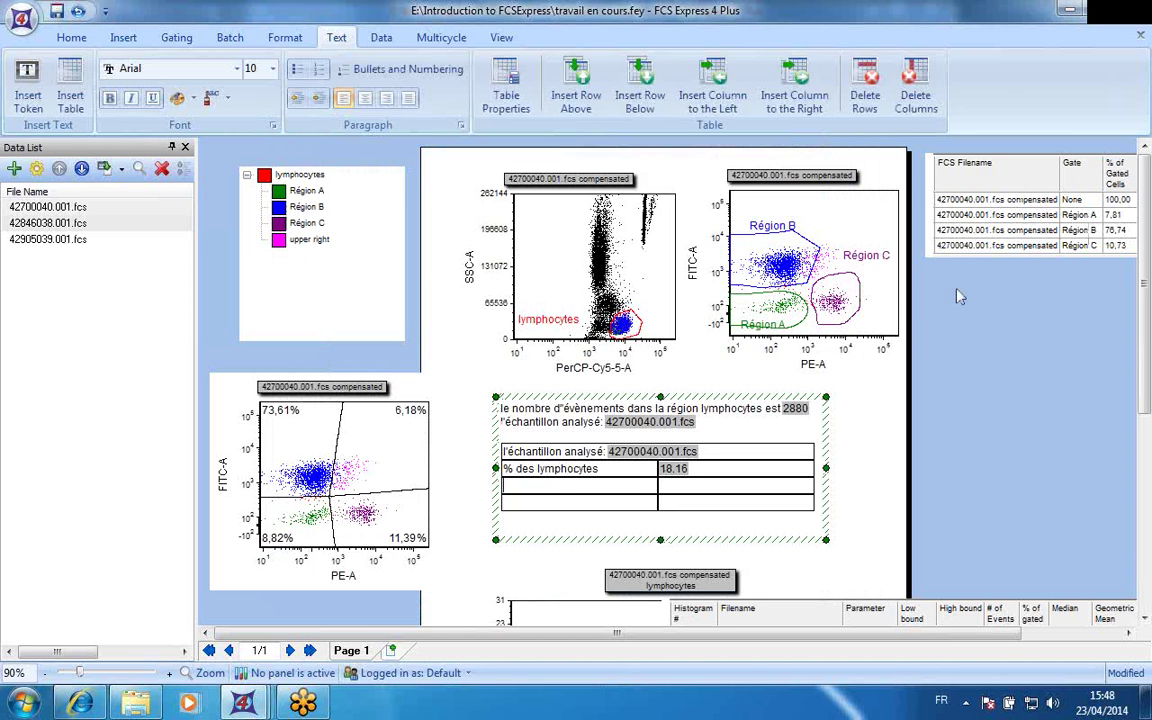
- Move the gate statistics table so all its columns show, and label the text box table's third row "nombre d'évènement = région A"
{"action": "left_click", "coordinate": [937, 150]}
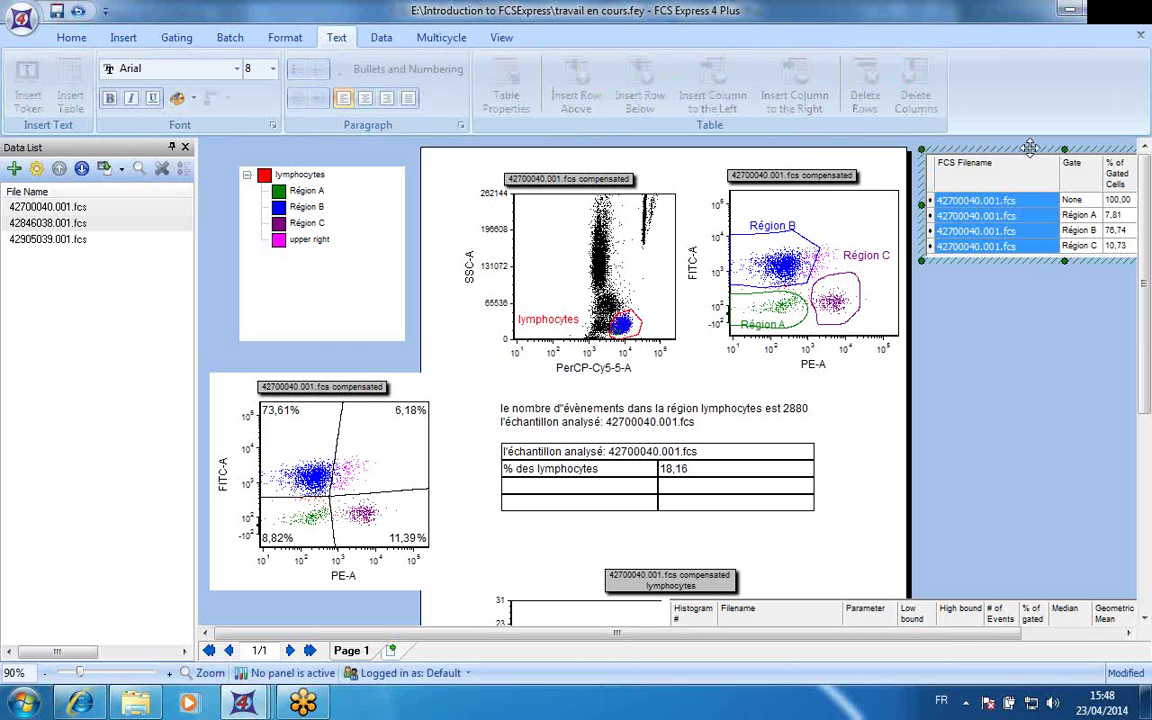
{"action": "mouse_move", "coordinate": [1026, 148]}
{"action": "left_mouse_down"}
{"action": "mouse_move", "coordinate": [893, 130]}
{"action": "mouse_move", "coordinate": [885, 140]}
{"action": "mouse_move", "coordinate": [900, 155]}
{"action": "left_mouse_up"}
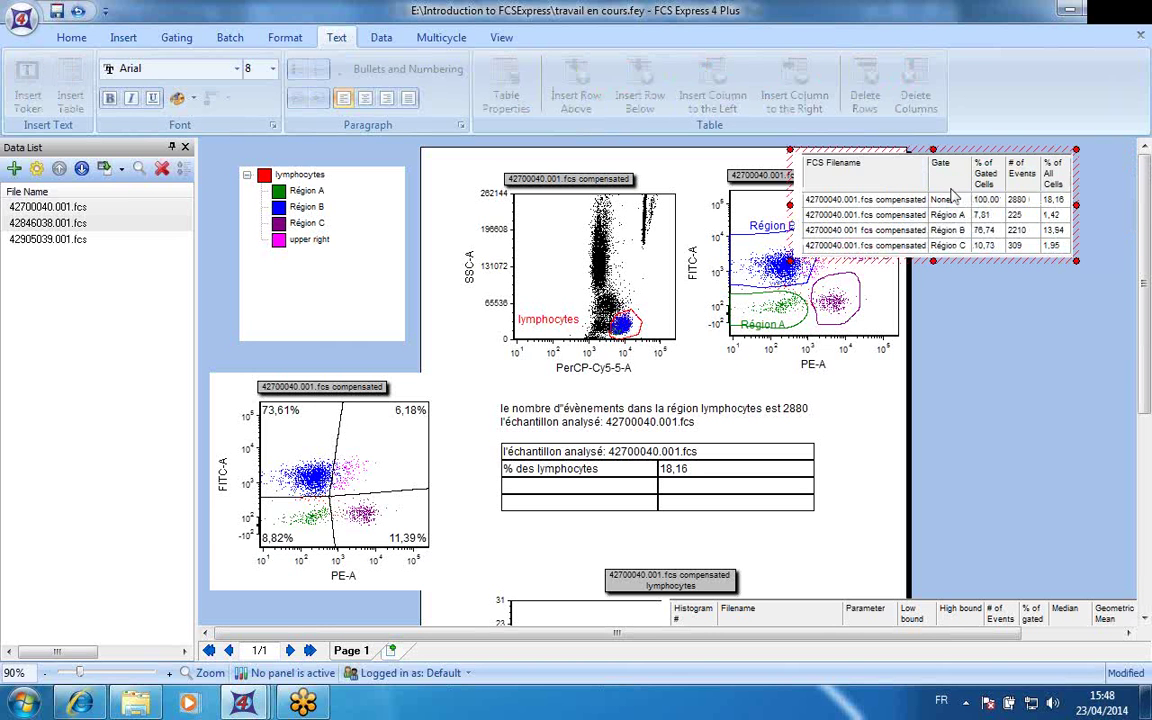
{"action": "left_click", "coordinate": [598, 491]}
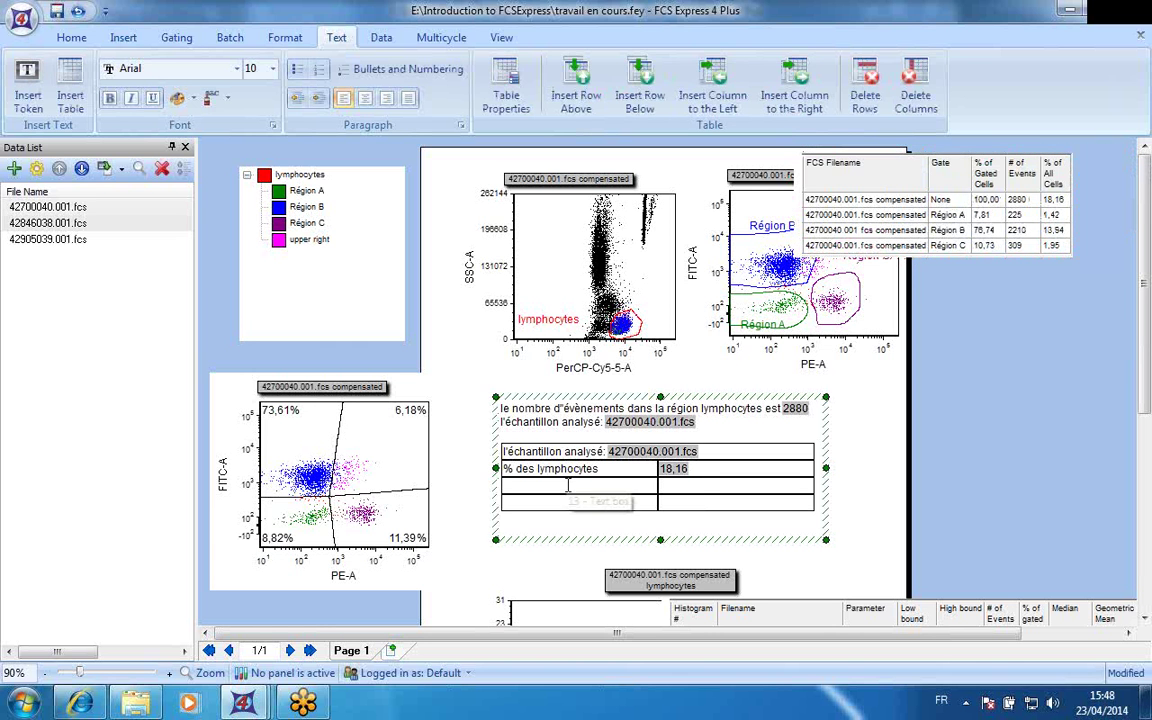
{"action": "type", "text": "nombre d'"}
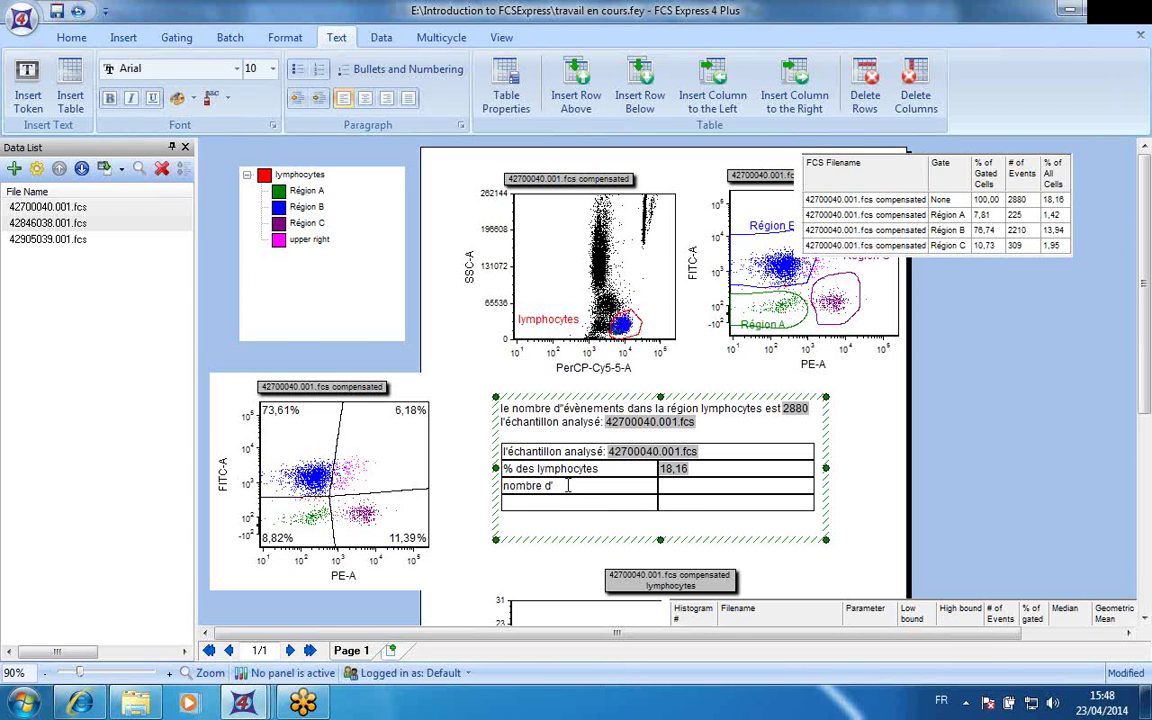
{"action": "key", "text": "BackSpace"}
{"action": "type", "text": "'évènement = région A"}
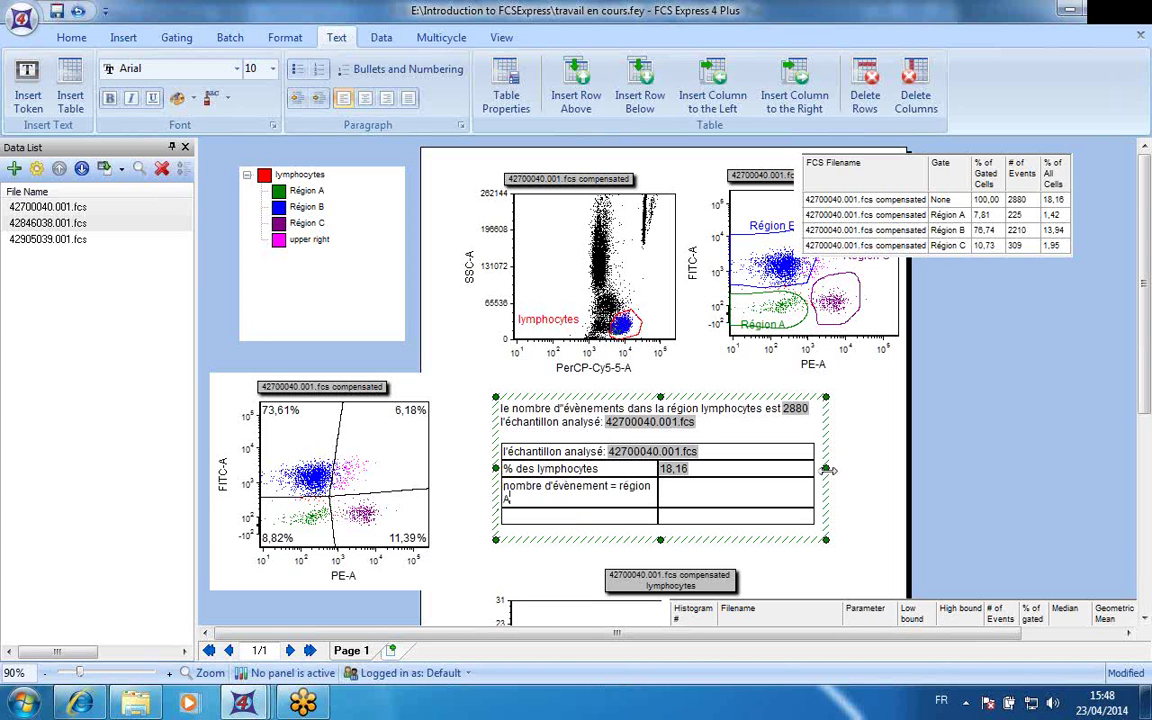
- Widen the text box and the table's first column so the région A label fits on one line
{"action": "left_click_drag", "start_coordinate": [829, 470], "coordinate": [866, 469]}
{"action": "left_click", "coordinate": [661, 500]}
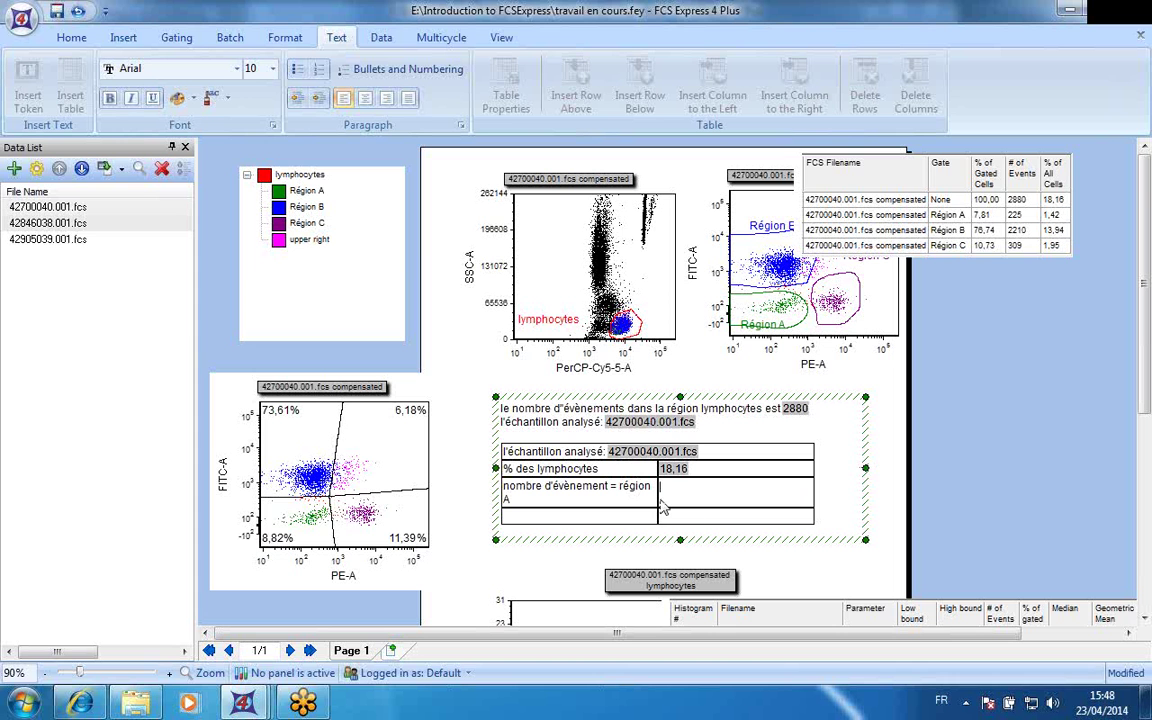
{"action": "left_click_drag", "start_coordinate": [656, 497], "coordinate": [679, 495]}
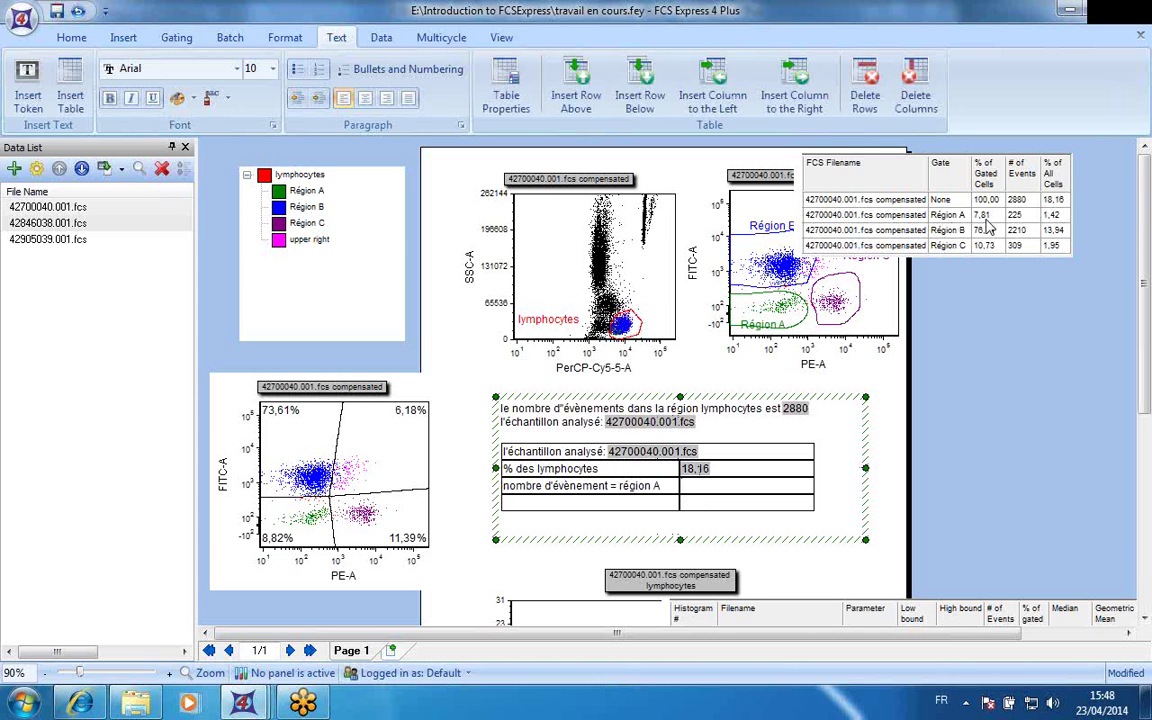
- Insert the Région A # of Events value from the statistics table beside its label, and delete the "# of Events" heading
{"action": "left_click", "coordinate": [1016, 215]}
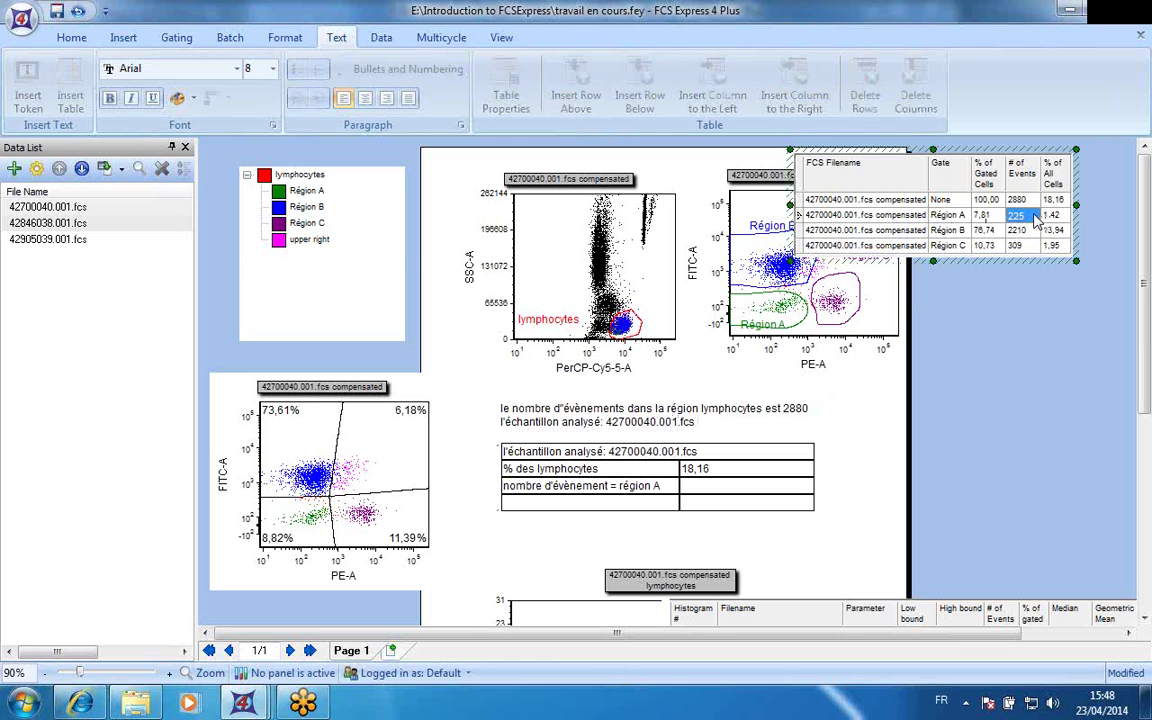
{"action": "left_click", "coordinate": [710, 497]}
{"action": "left_click_drag", "start_coordinate": [710, 497], "coordinate": [676, 505]}
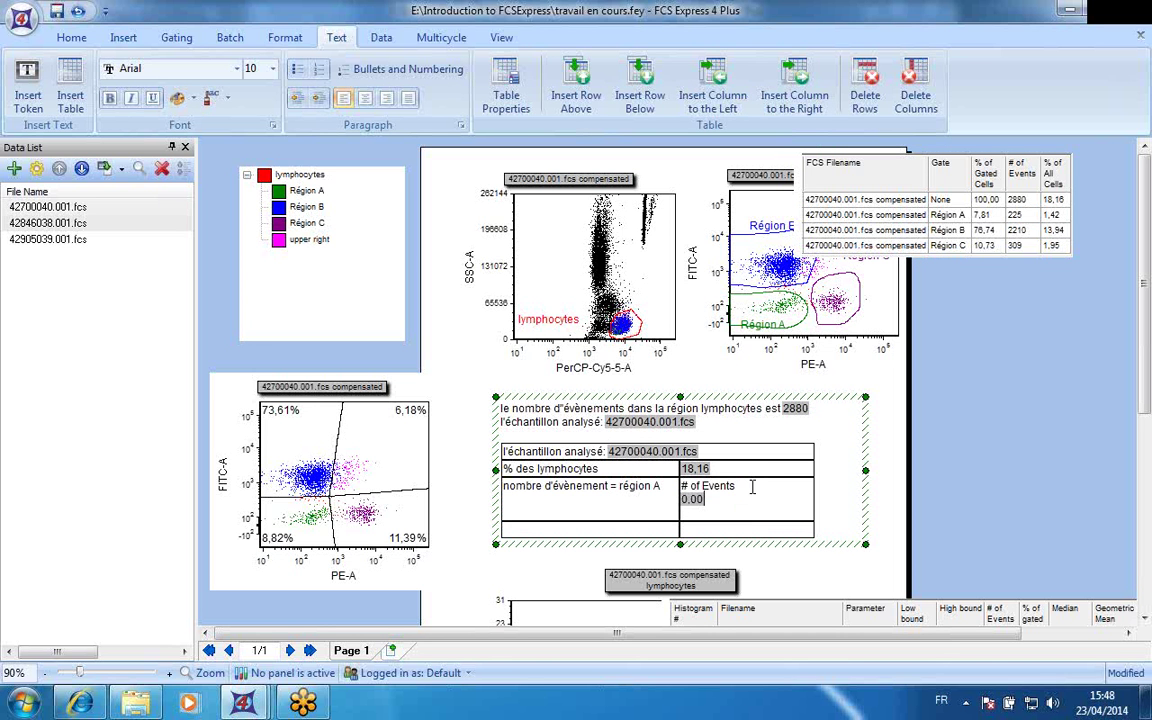
{"action": "left_click_drag", "start_coordinate": [738, 487], "coordinate": [685, 487]}
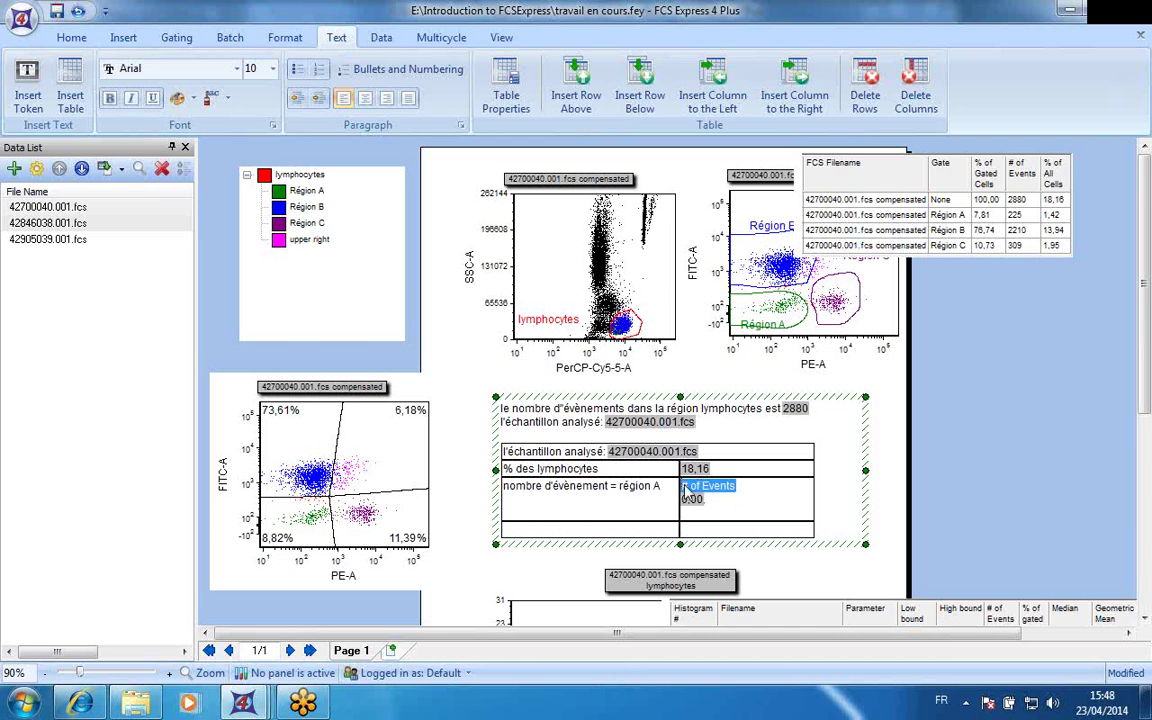
{"action": "key", "text": "Delete"}
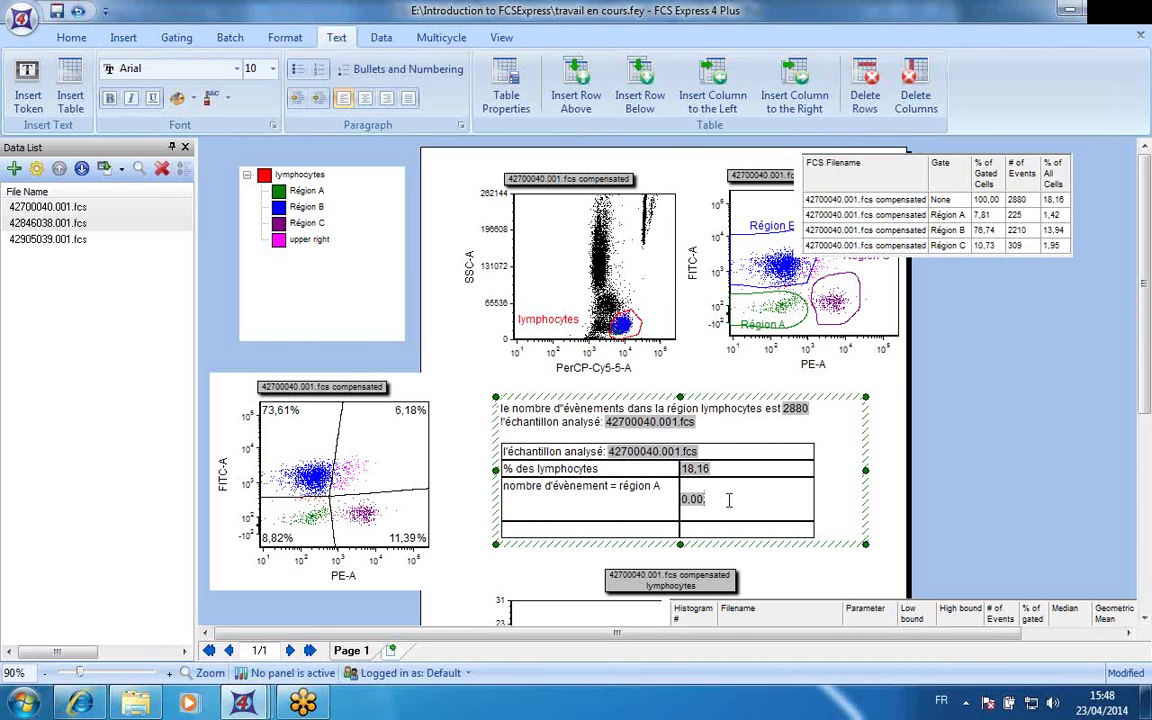
- Move the Région A gate slightly towards higher PE-A values on the FITC-A dot plot
{"action": "left_click", "coordinate": [697, 290]}
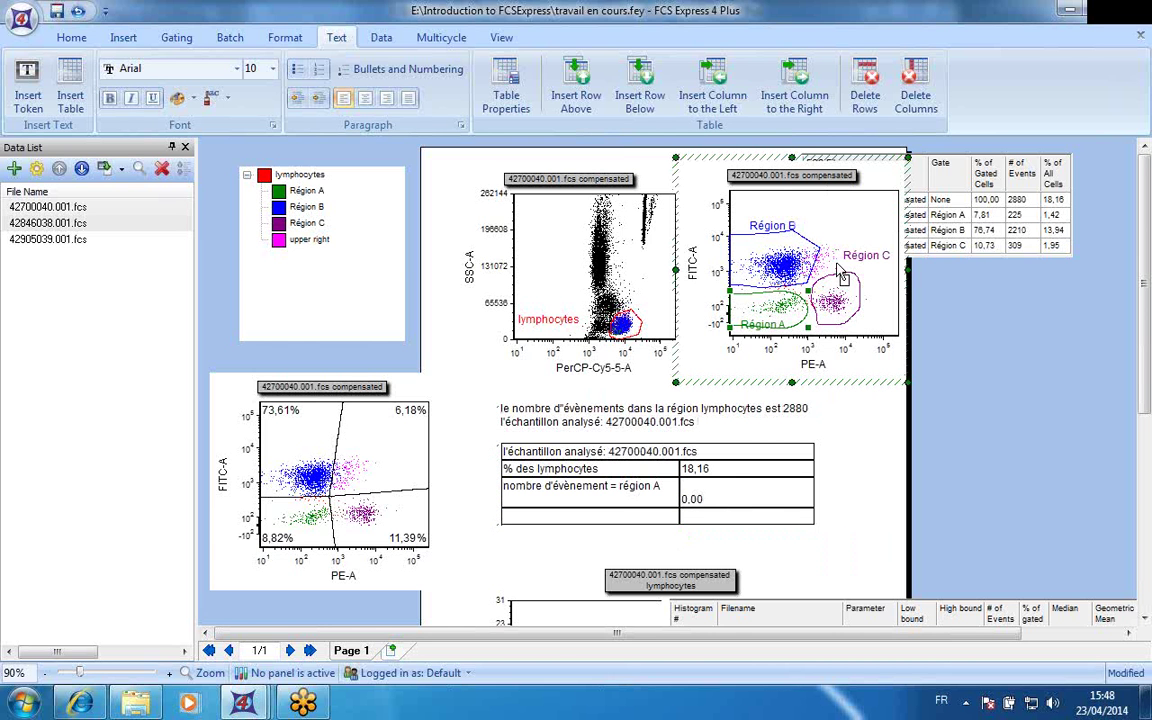
{"action": "left_click", "coordinate": [809, 311]}
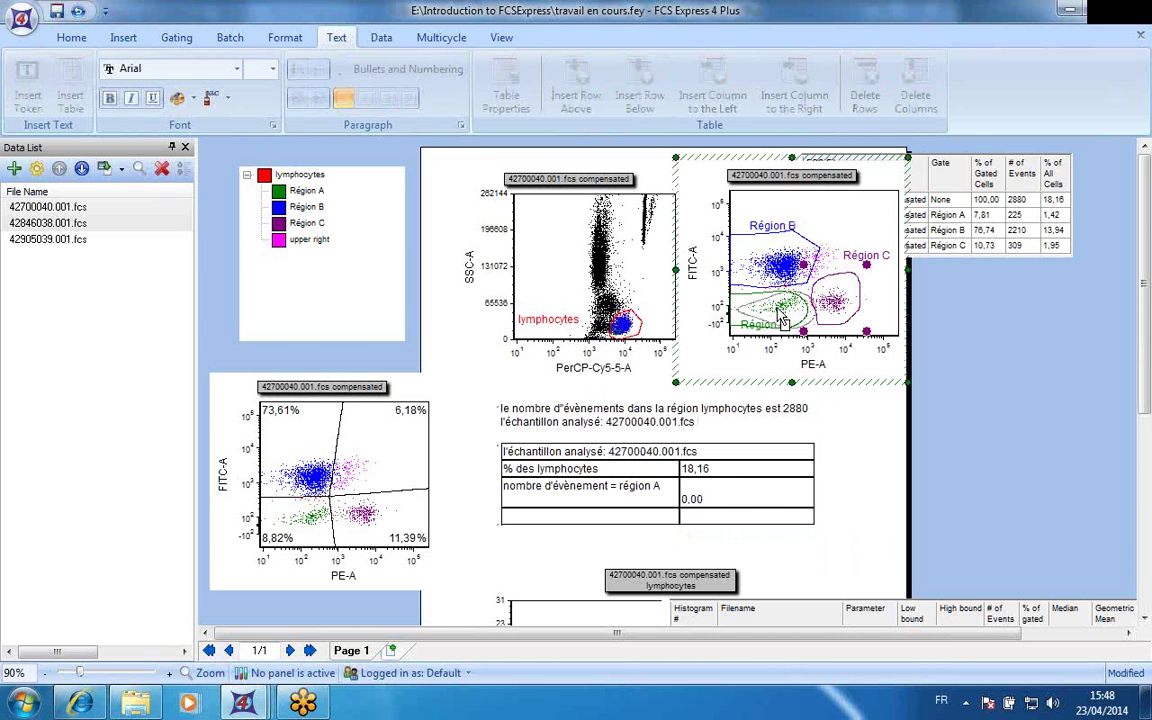
{"action": "left_click", "coordinate": [829, 397]}
{"action": "left_click", "coordinate": [832, 430]}
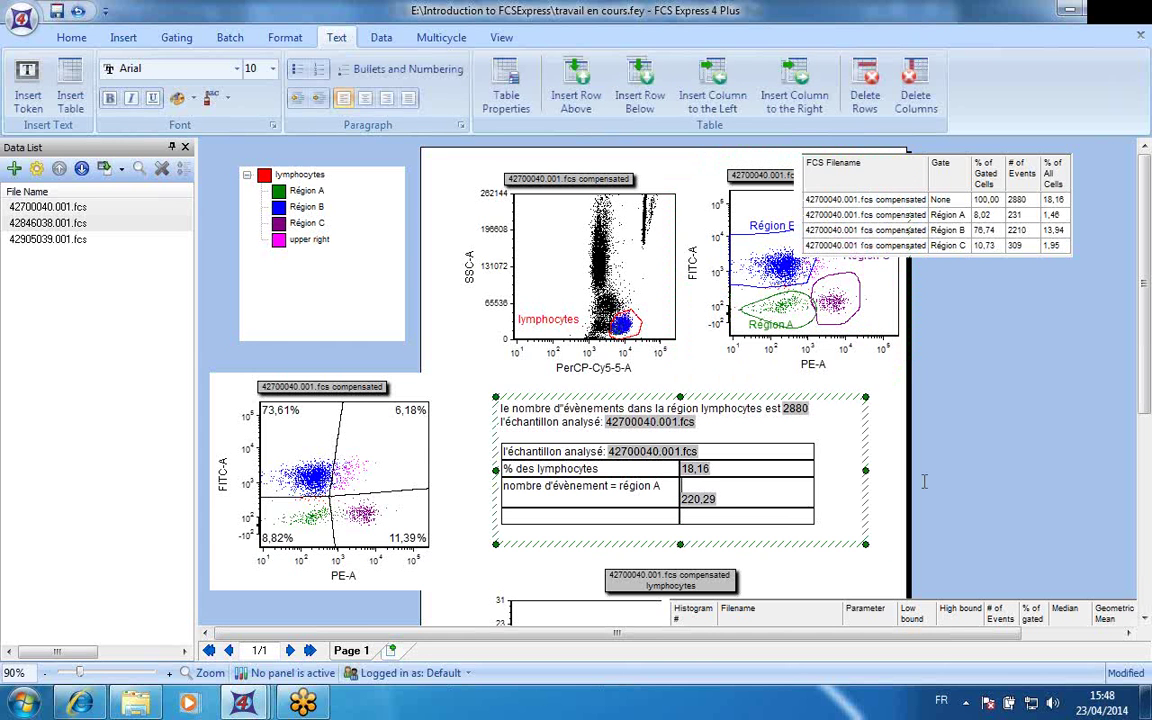
{"action": "left_click", "coordinate": [925, 490]}
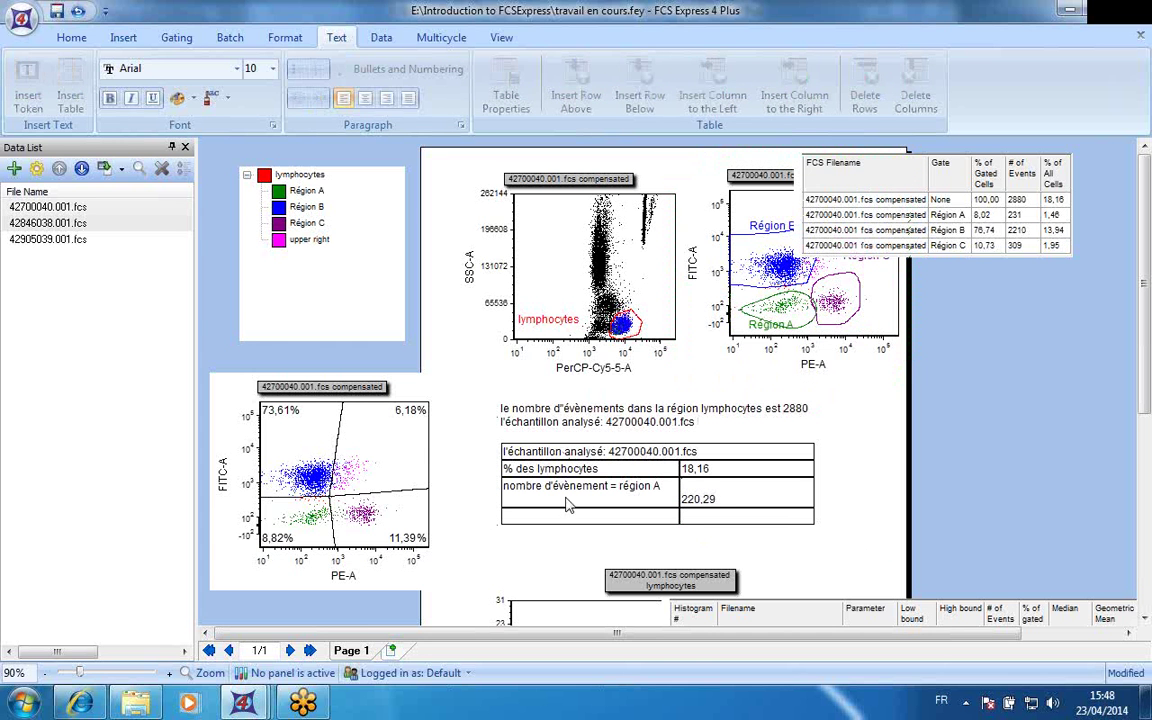
{"action": "left_click", "coordinate": [633, 519]}
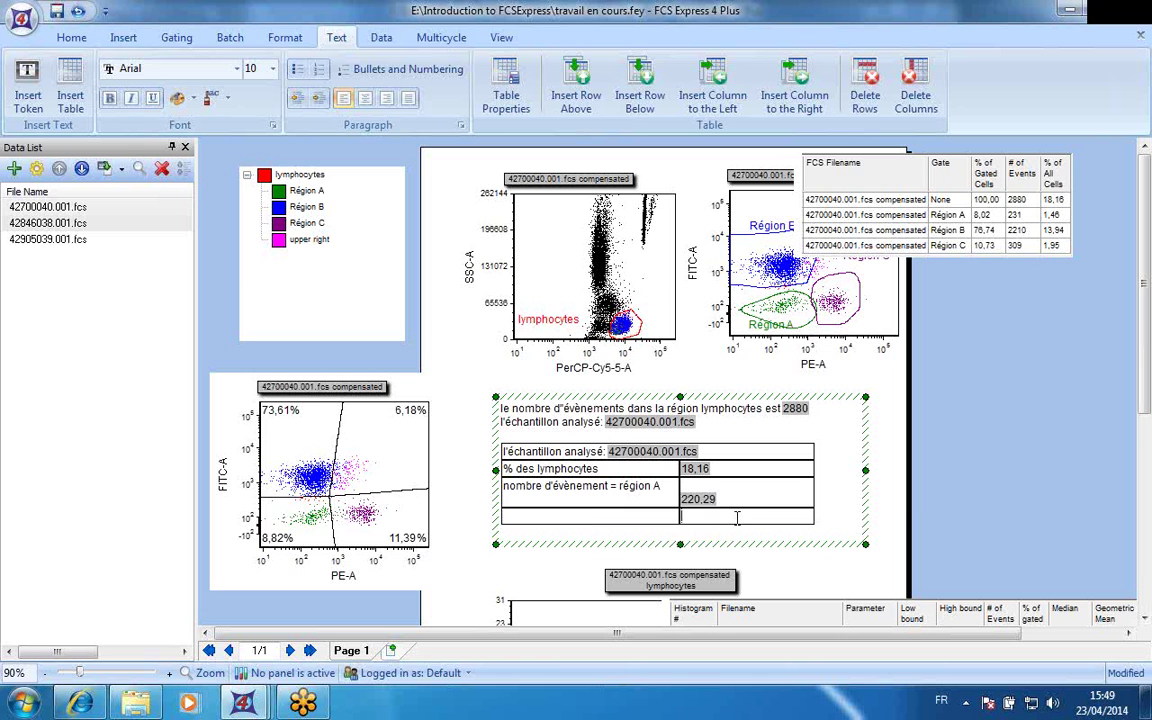
{"action": "left_click", "coordinate": [736, 519]}
{"action": "right_click", "coordinate": [736, 521]}
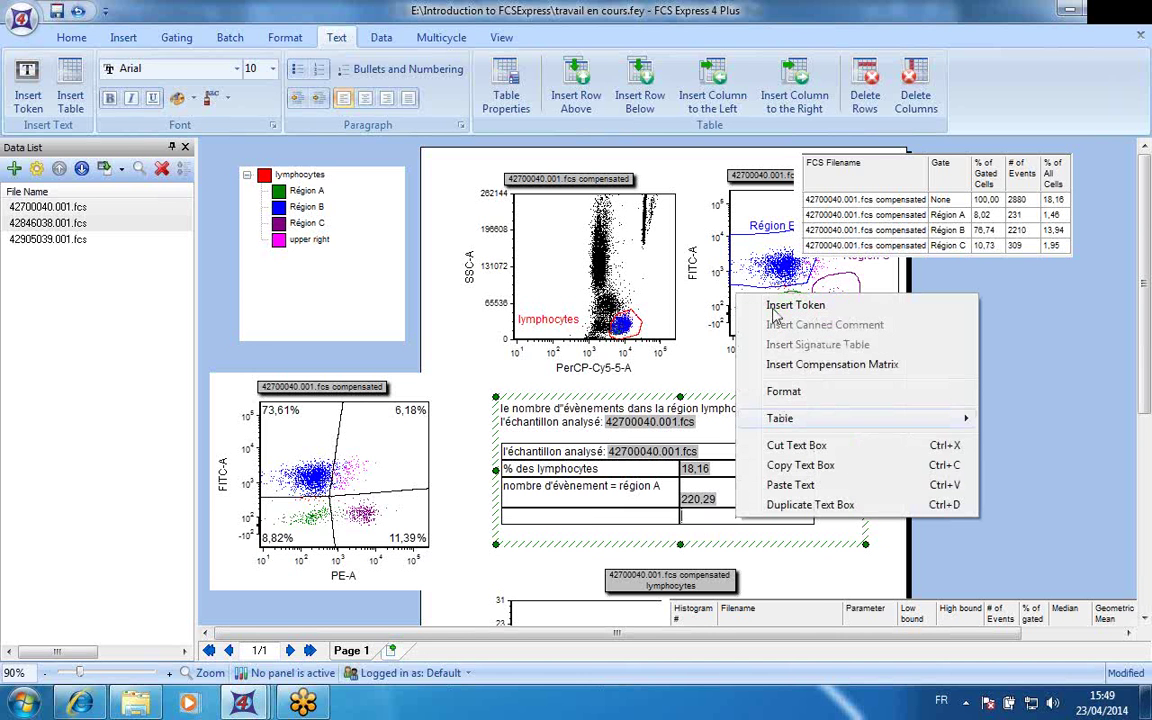
{"action": "left_click", "coordinate": [808, 308]}
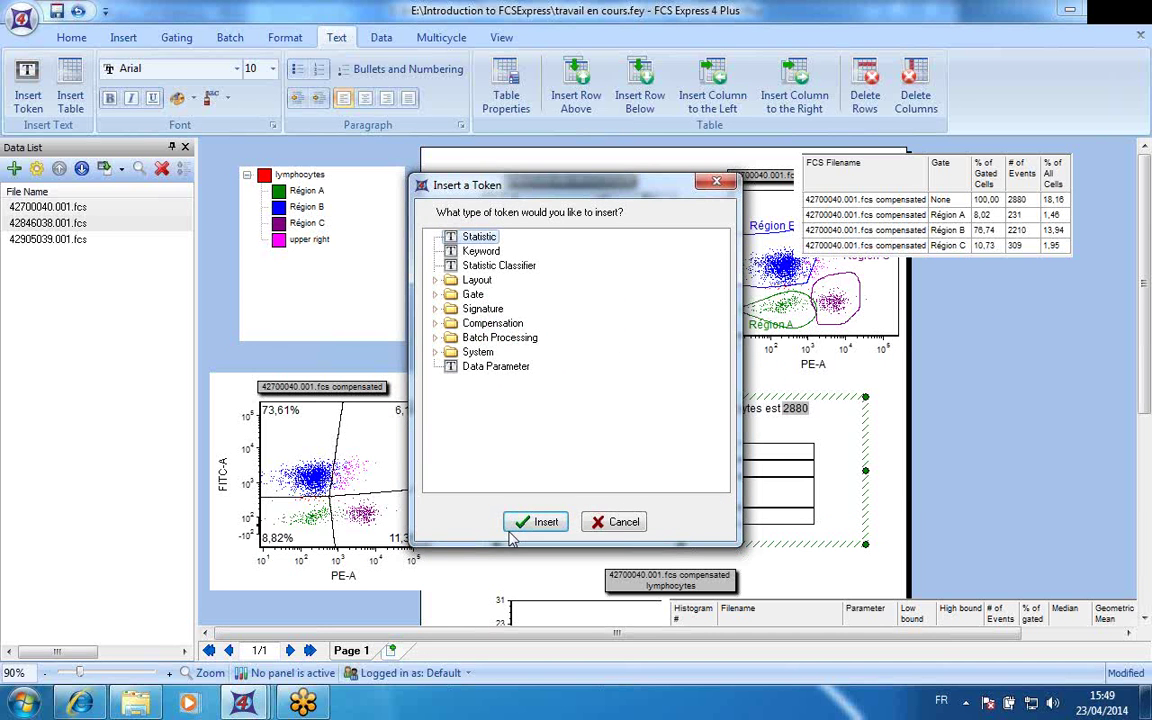
{"action": "left_click", "coordinate": [623, 527]}
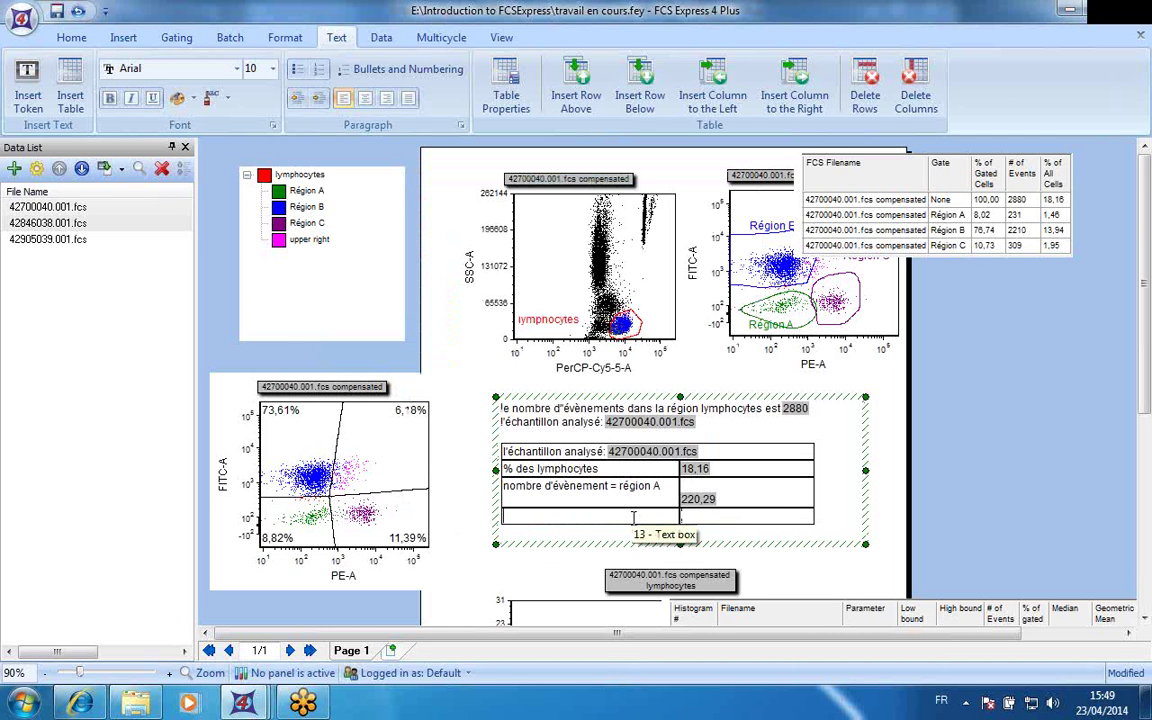
{"action": "left_click", "coordinate": [1078, 558]}
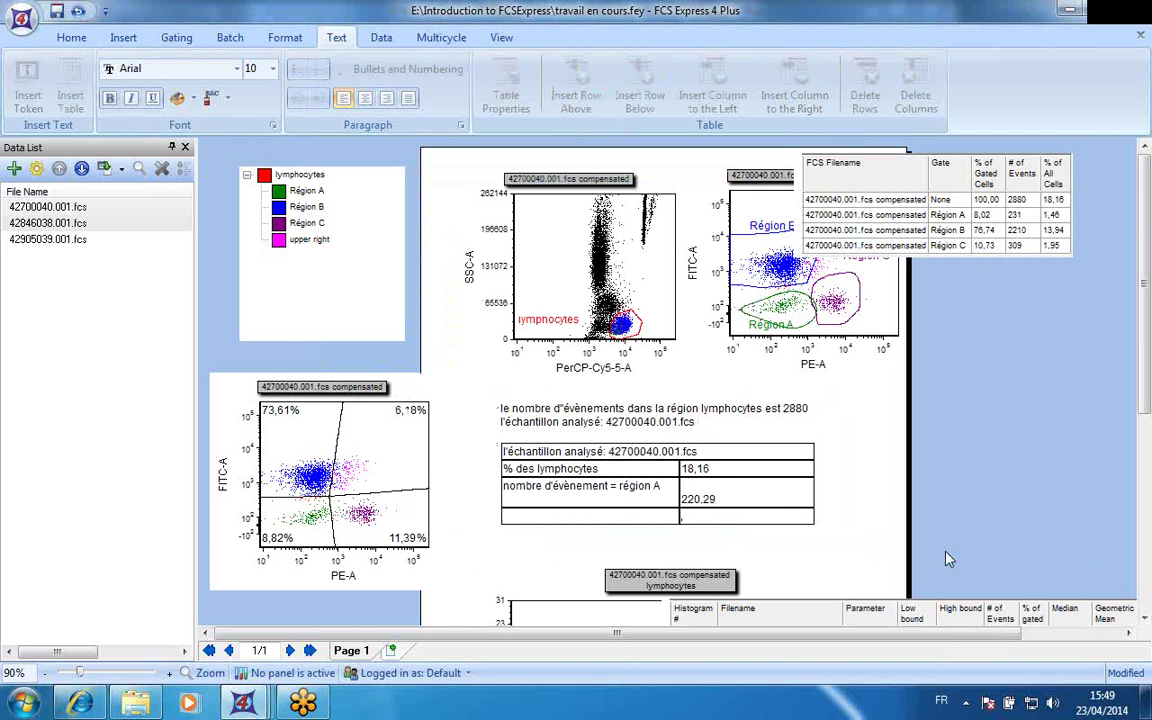
- Label the first cell of the text box table's last row "Ratio"
{"action": "left_click", "coordinate": [533, 519]}
{"action": "left_click", "coordinate": [533, 519]}
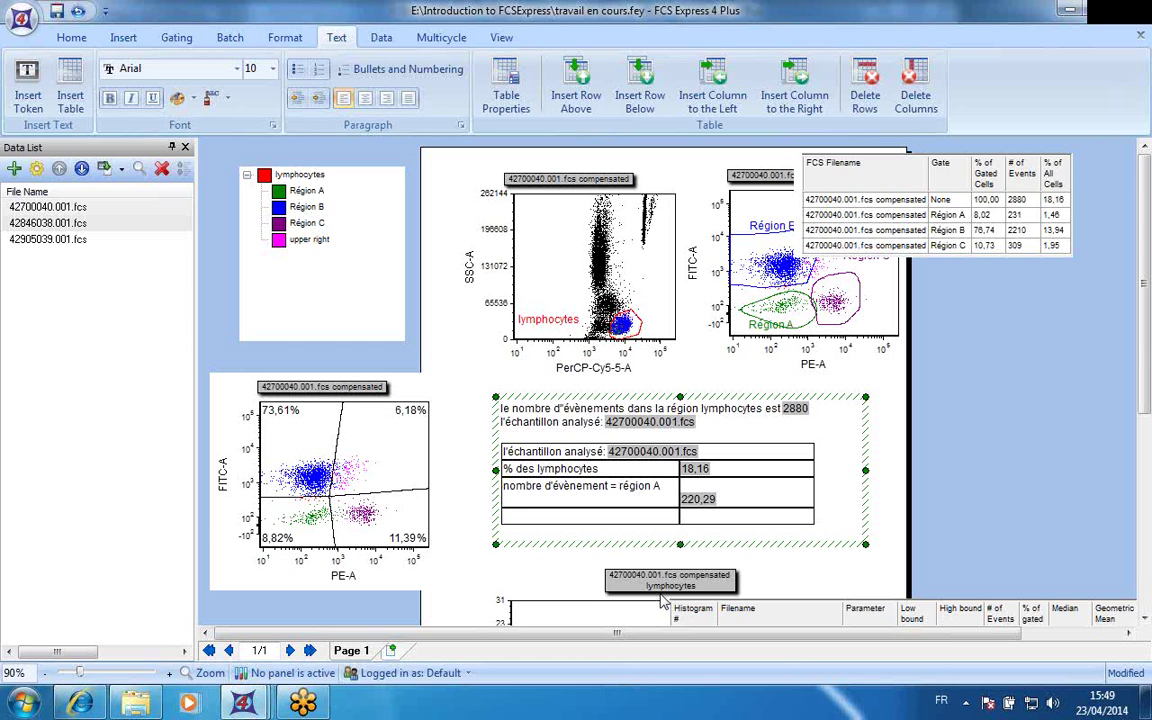
{"action": "type", "text": "R"}
{"action": "type", "text": "al"}
{"action": "type", "text": "io"}
- Open the custom tokens list and add a new token named "Ratio"
{"action": "left_click", "coordinate": [503, 37]}
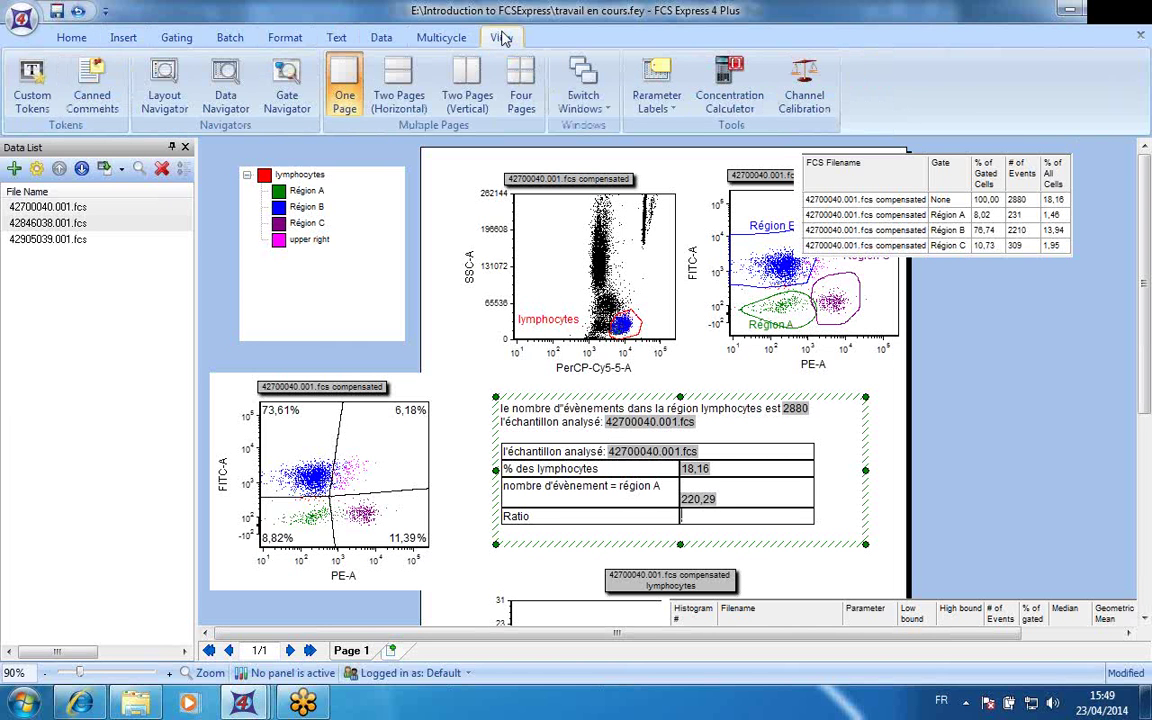
{"action": "left_click", "coordinate": [32, 86]}
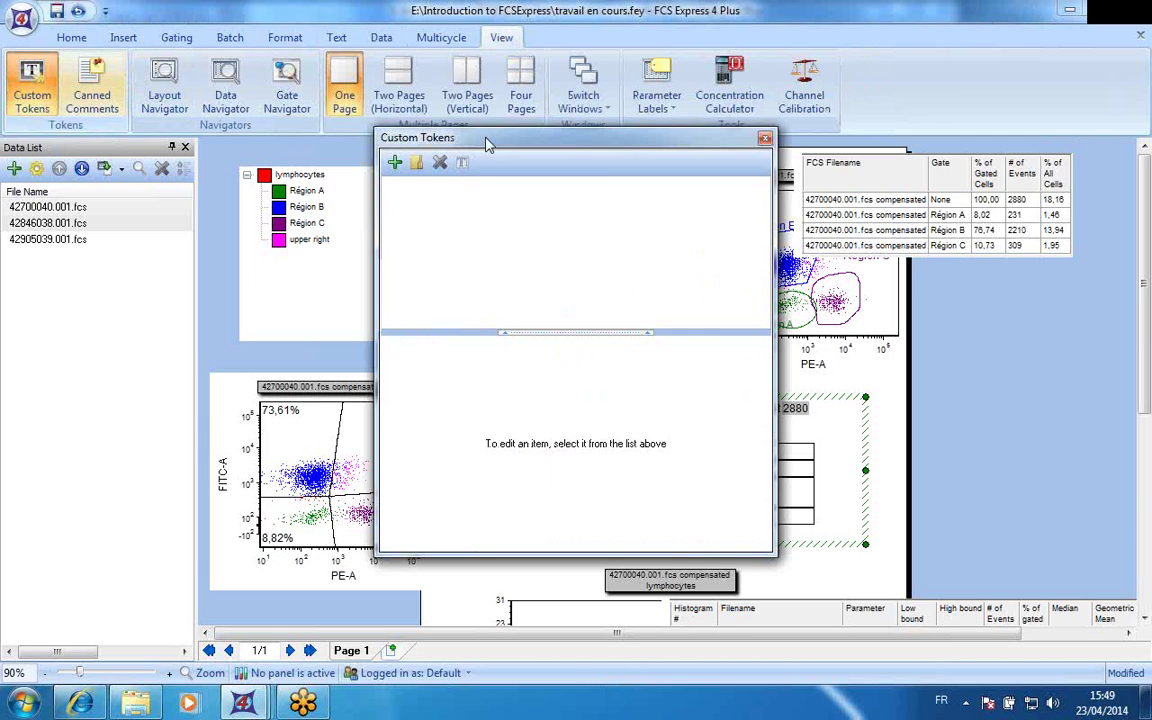
{"action": "left_click_drag", "start_coordinate": [308, 155], "coordinate": [308, 157]}
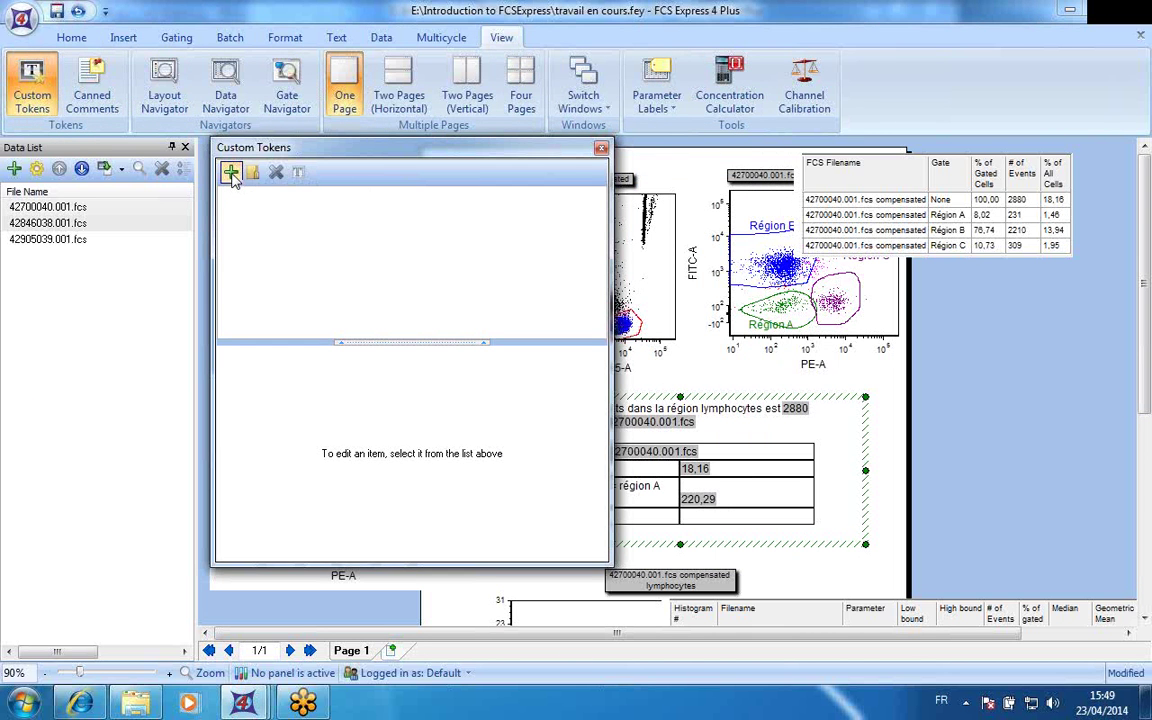
{"action": "left_click", "coordinate": [230, 172]}
{"action": "type", "text": "Ratio"}
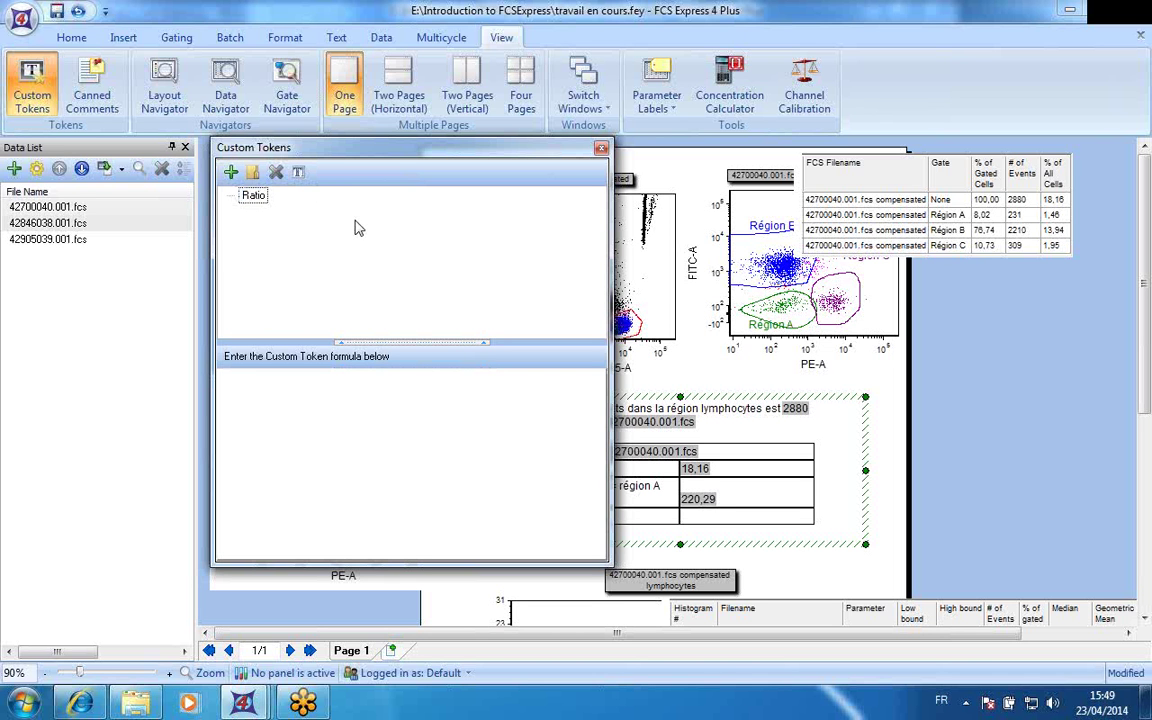
{"action": "left_click", "coordinate": [355, 228]}
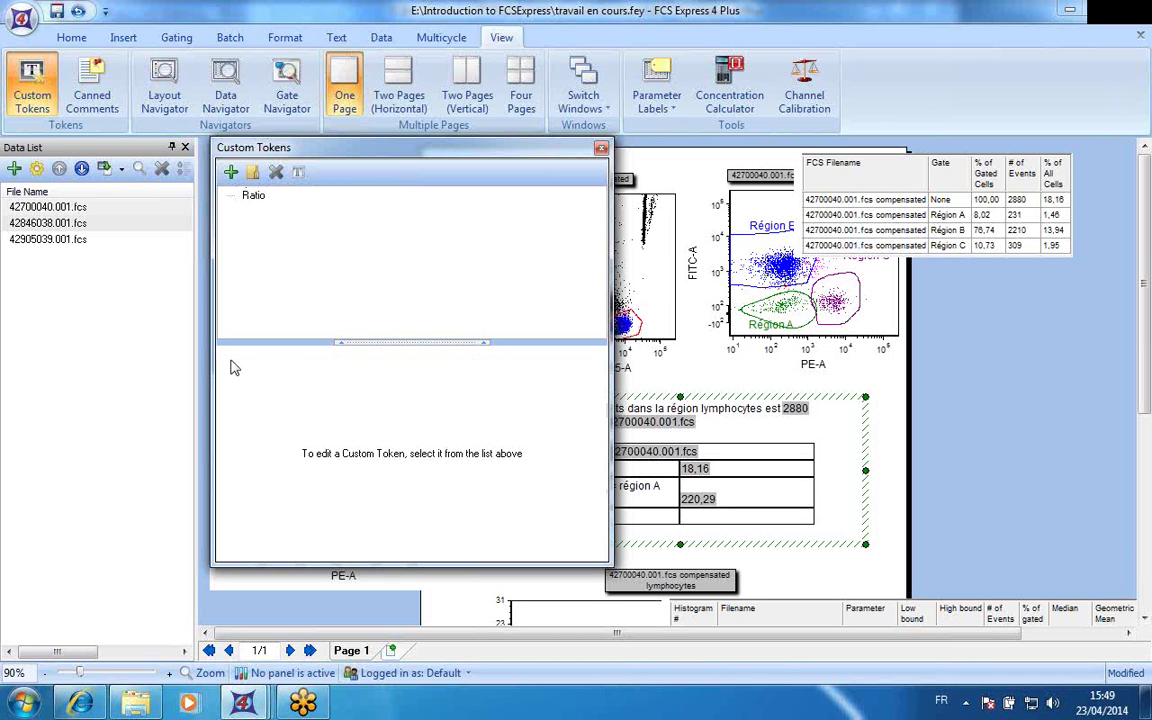
- Give the Ratio token the formula =20+3 and insert the token in the empty cell of the table's Ratio row
{"action": "left_click", "coordinate": [251, 195]}
{"action": "left_click", "coordinate": [270, 377]}
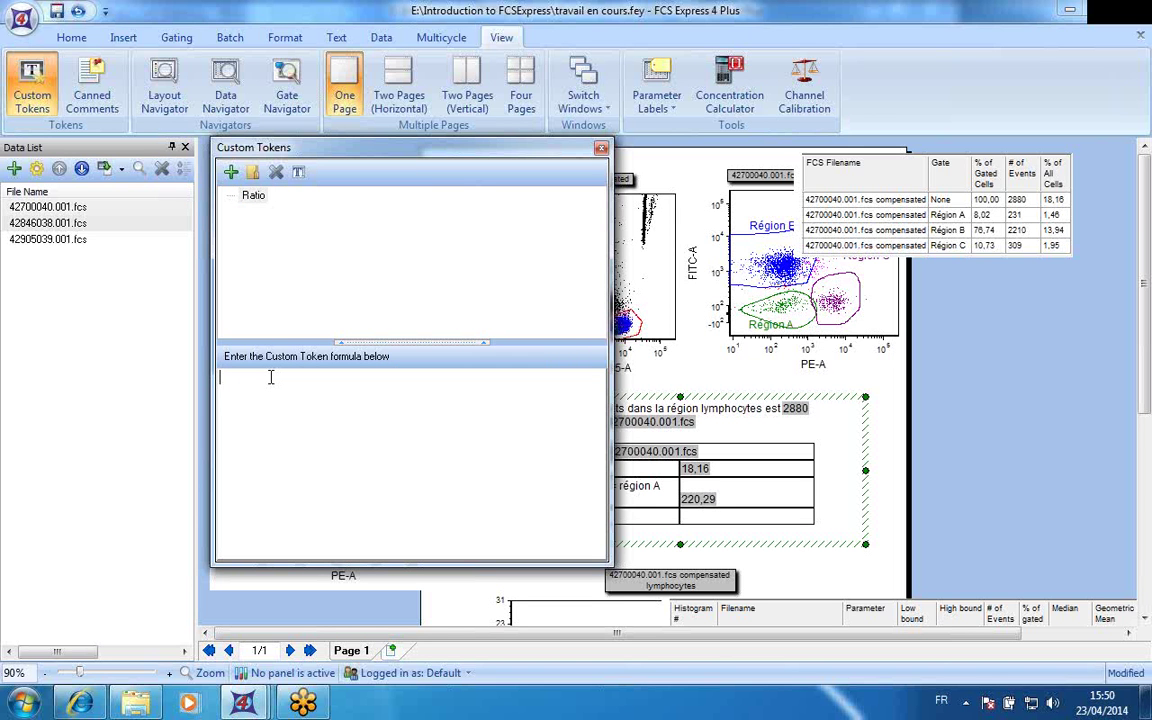
{"action": "type", "text": "="}
{"action": "type", "text": "22"}
{"action": "type", "text": "§3"}
{"action": "key", "text": "BackSpace"}
{"action": "key", "text": "BackSpace"}
{"action": "type", "text": "="}
{"action": "key", "text": "BackSpace"}
{"action": "type", "text": "+3"}
{"action": "left_click", "coordinate": [252, 197]}
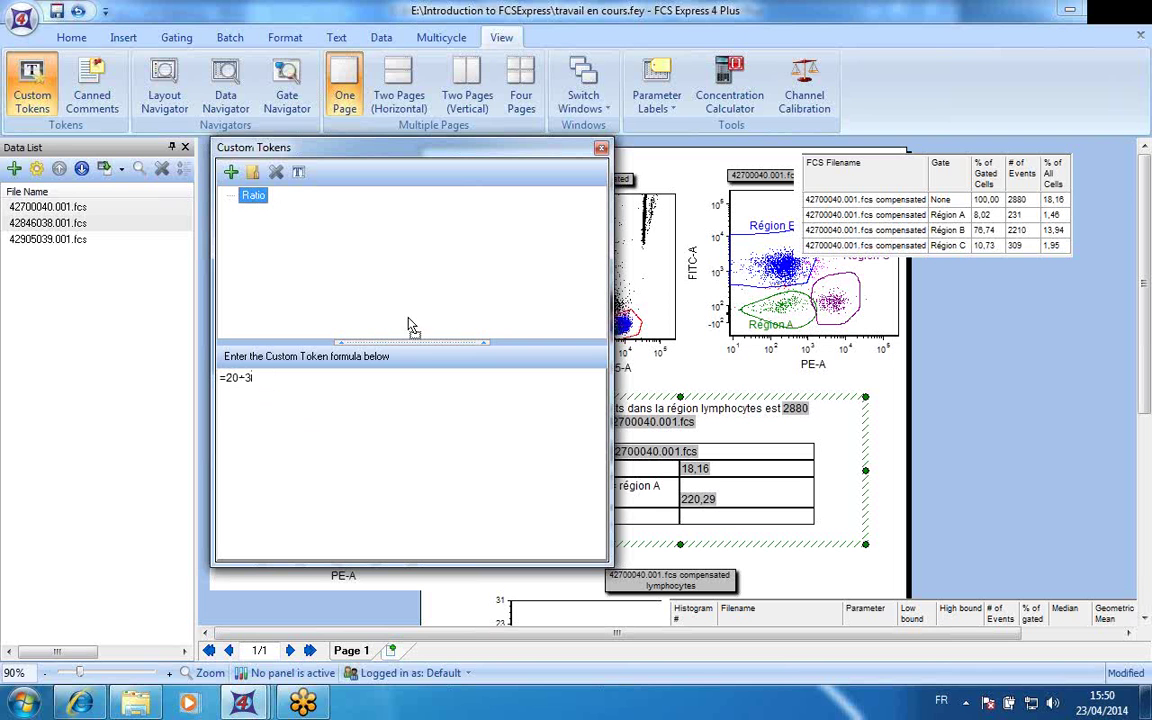
{"action": "left_click_drag", "start_coordinate": [708, 516], "coordinate": [733, 516]}
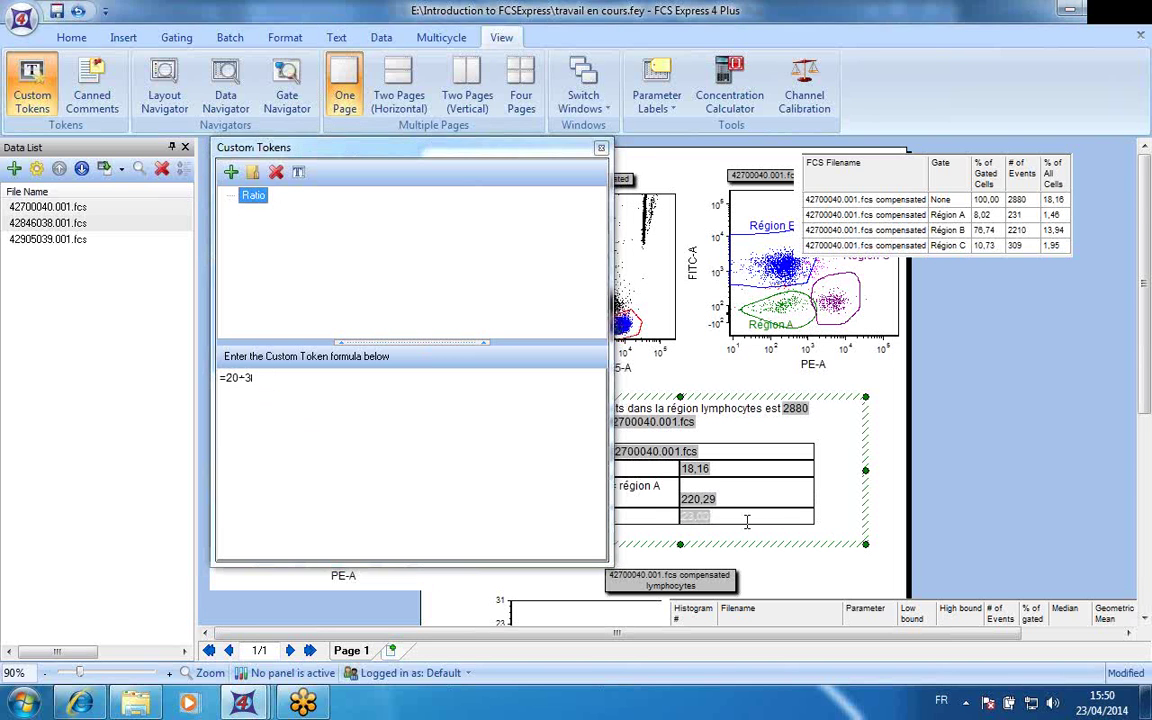
- Change the Ratio token's formula to =20+5
{"action": "left_click", "coordinate": [281, 390]}
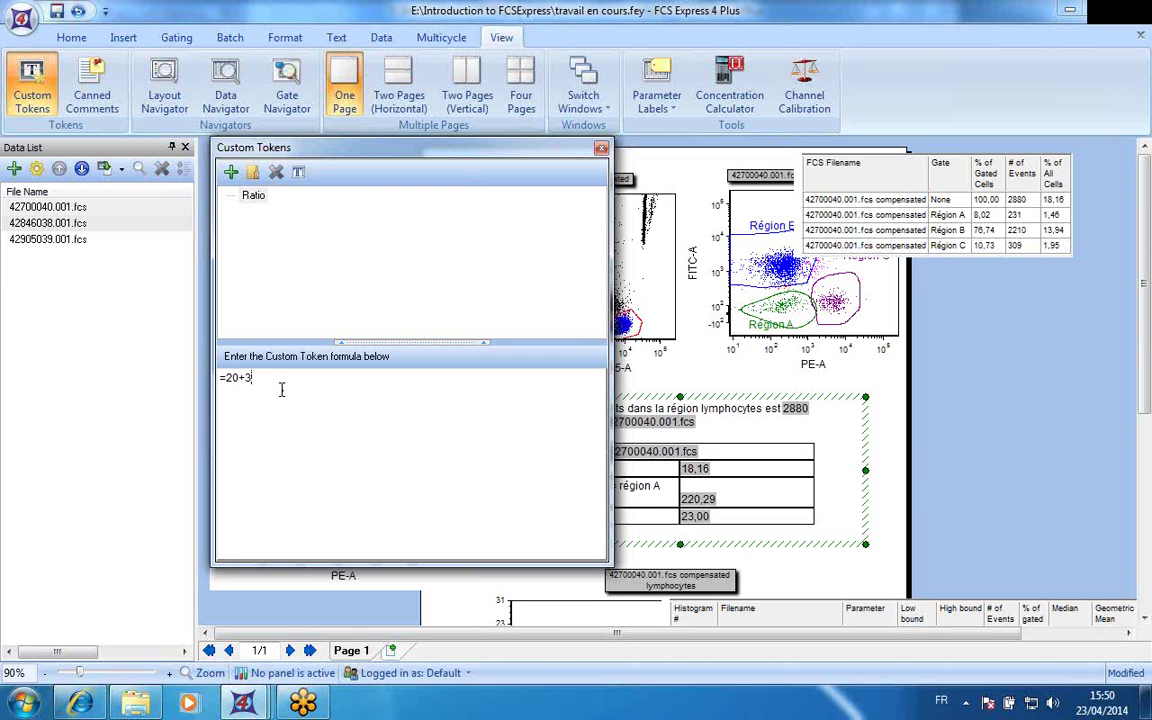
{"action": "key", "text": "BackSpace"}
{"action": "type", "text": "5"}
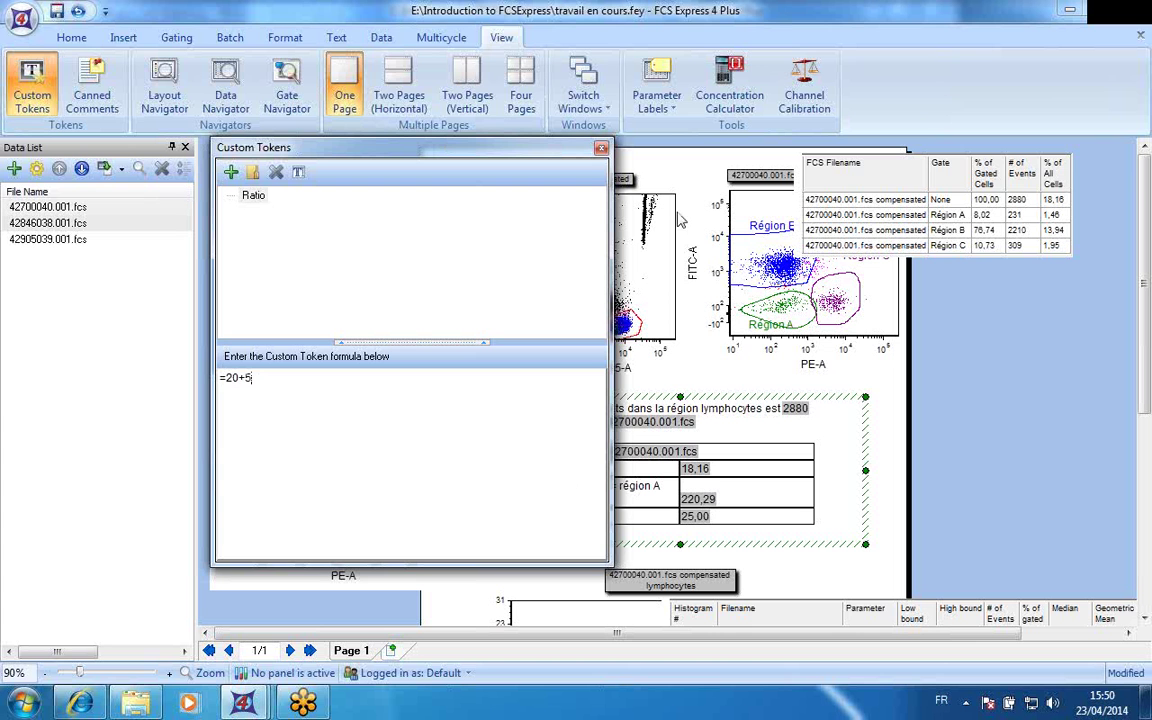
- Move the gate statistics table off the FITC-A dot plot, and replace the Ratio formula's numbers with Région B's % of Gated Cells
{"action": "left_click", "coordinate": [890, 185]}
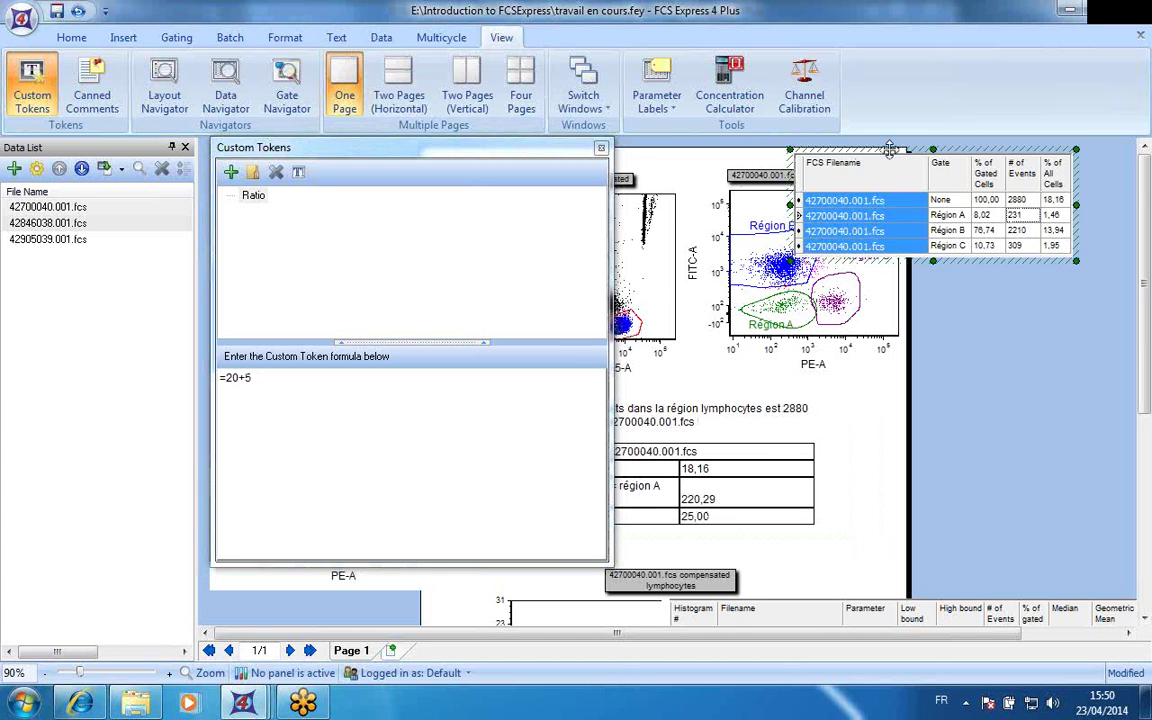
{"action": "left_click_drag", "start_coordinate": [977, 160], "coordinate": [1094, 163]}
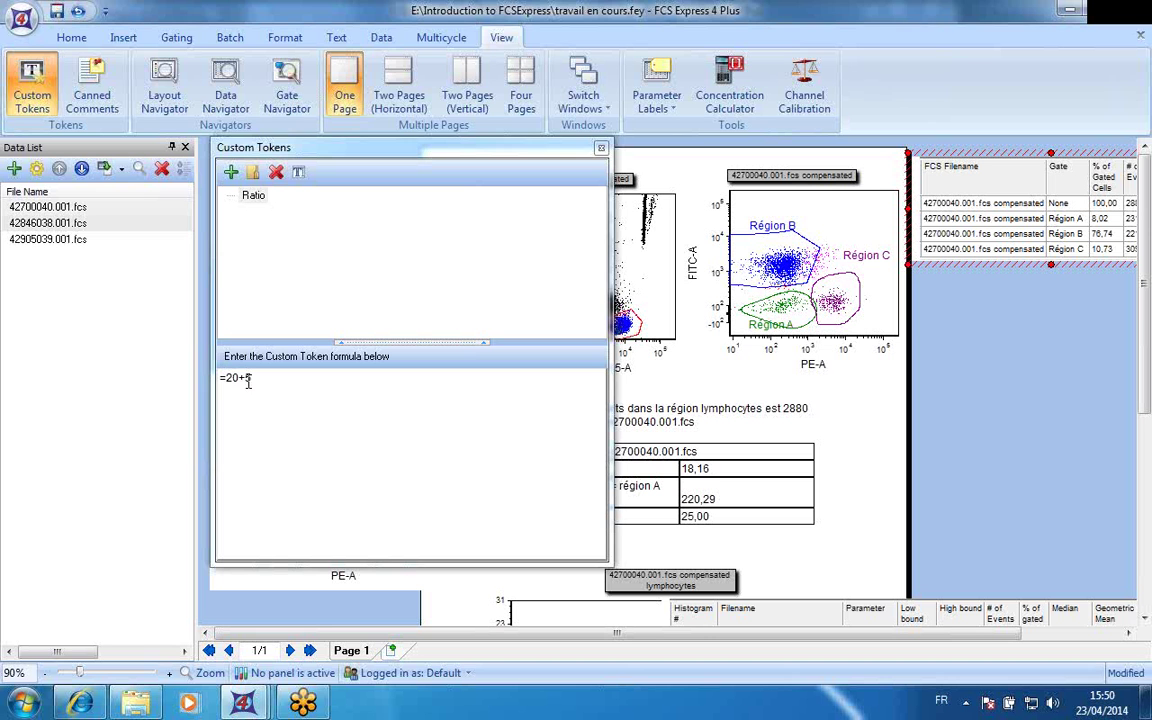
{"action": "left_click_drag", "start_coordinate": [248, 380], "coordinate": [228, 383]}
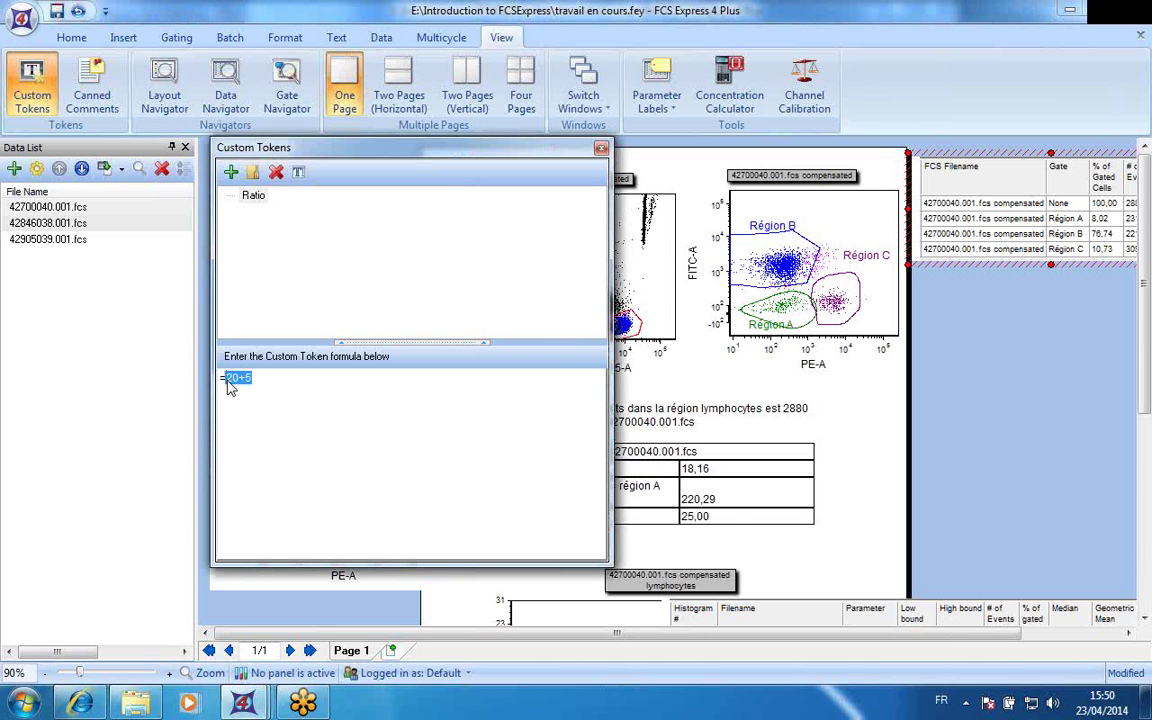
{"action": "key", "text": "BackSpace"}
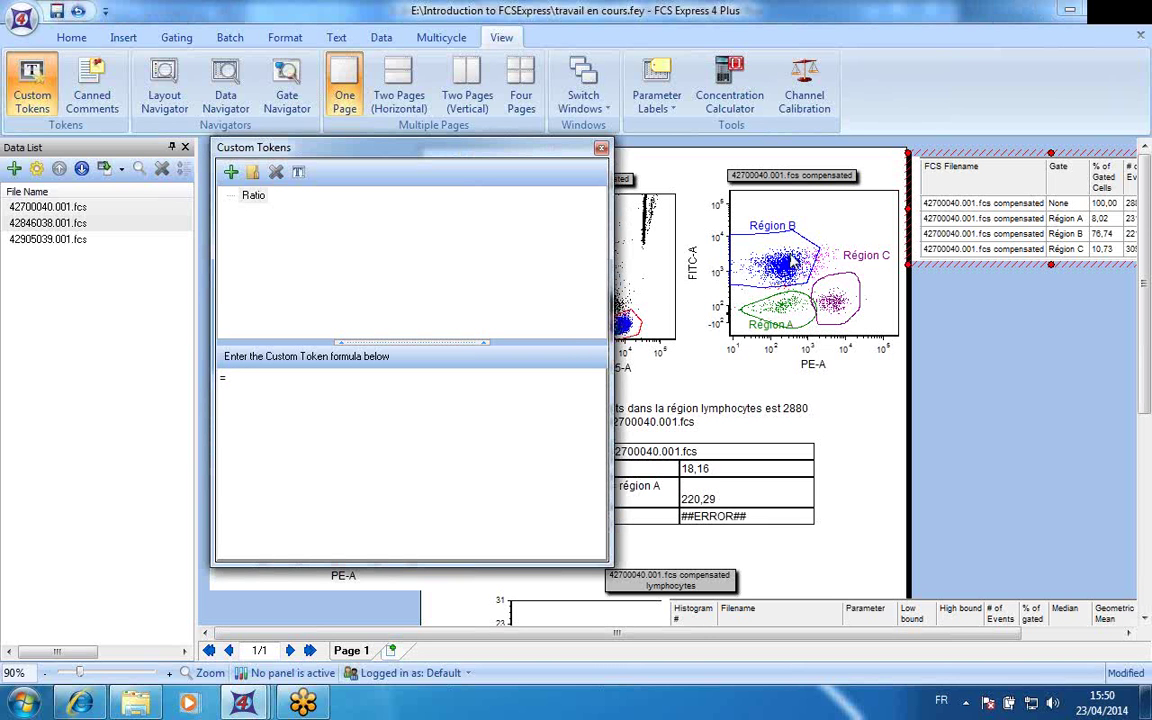
{"action": "left_click", "coordinate": [790, 262]}
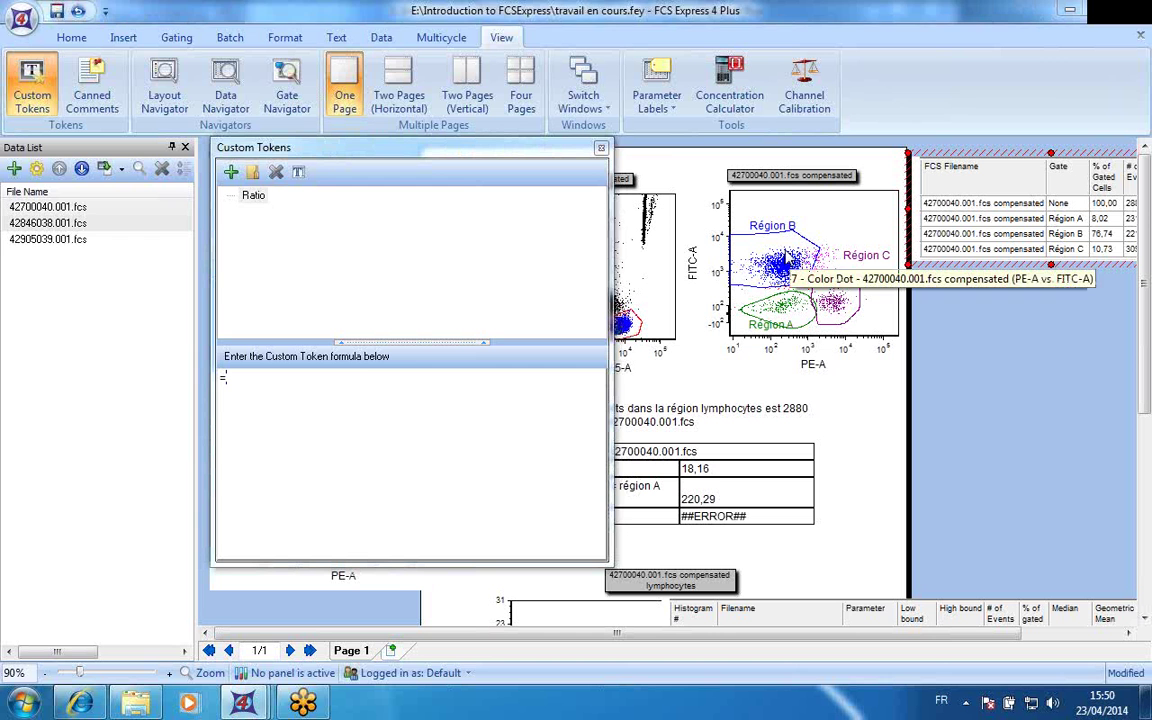
{"action": "left_click_drag", "start_coordinate": [790, 262], "coordinate": [253, 386]}
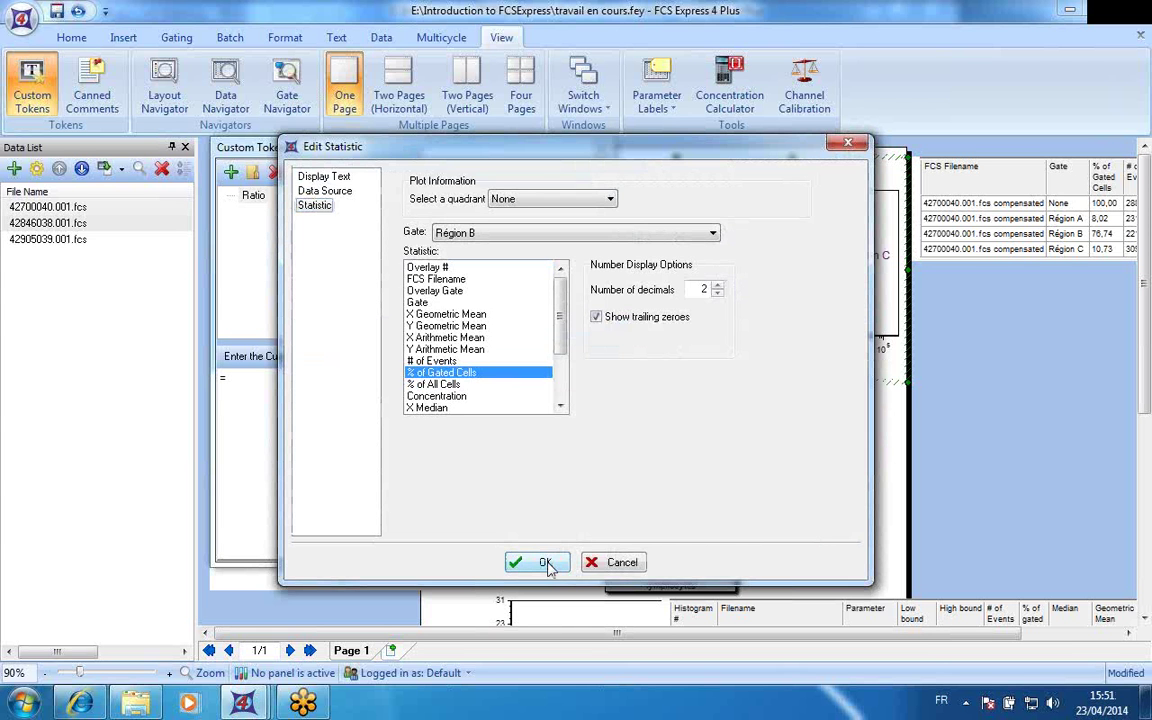
{"action": "left_click", "coordinate": [545, 563]}
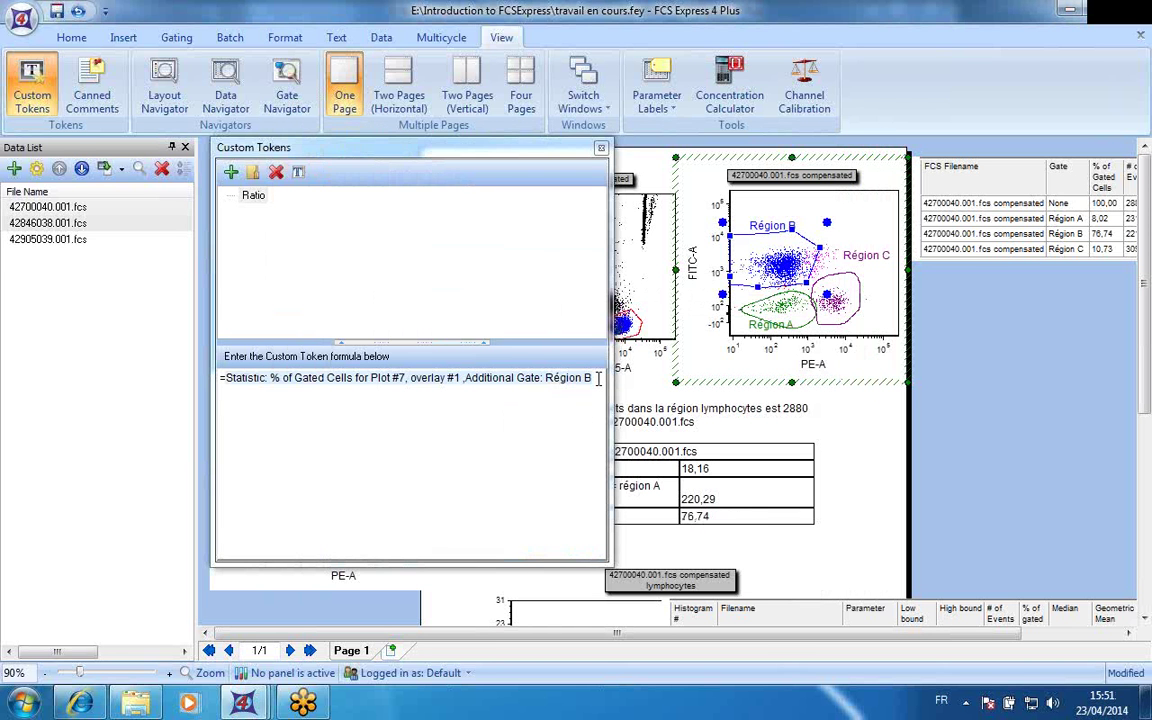
- Divide the Ratio formula's Région B statistic by the % of Gated Cells of Région C from the same dot plot
{"action": "left_click", "coordinate": [598, 378]}
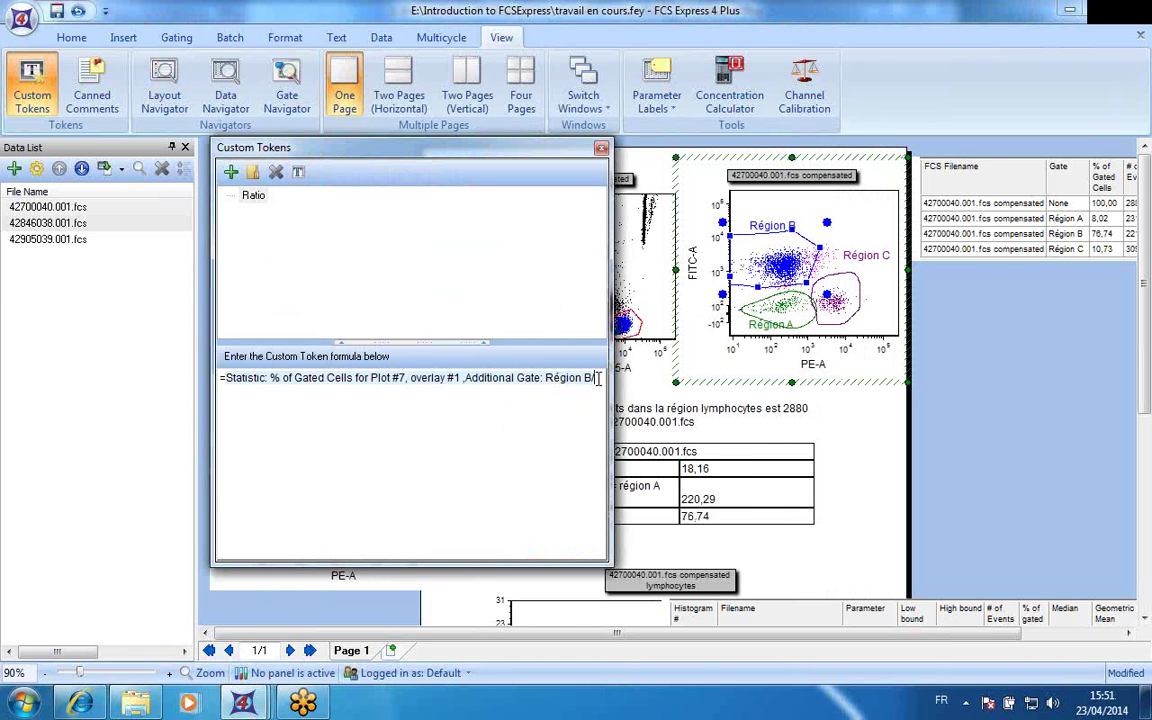
{"action": "type", "text": "/"}
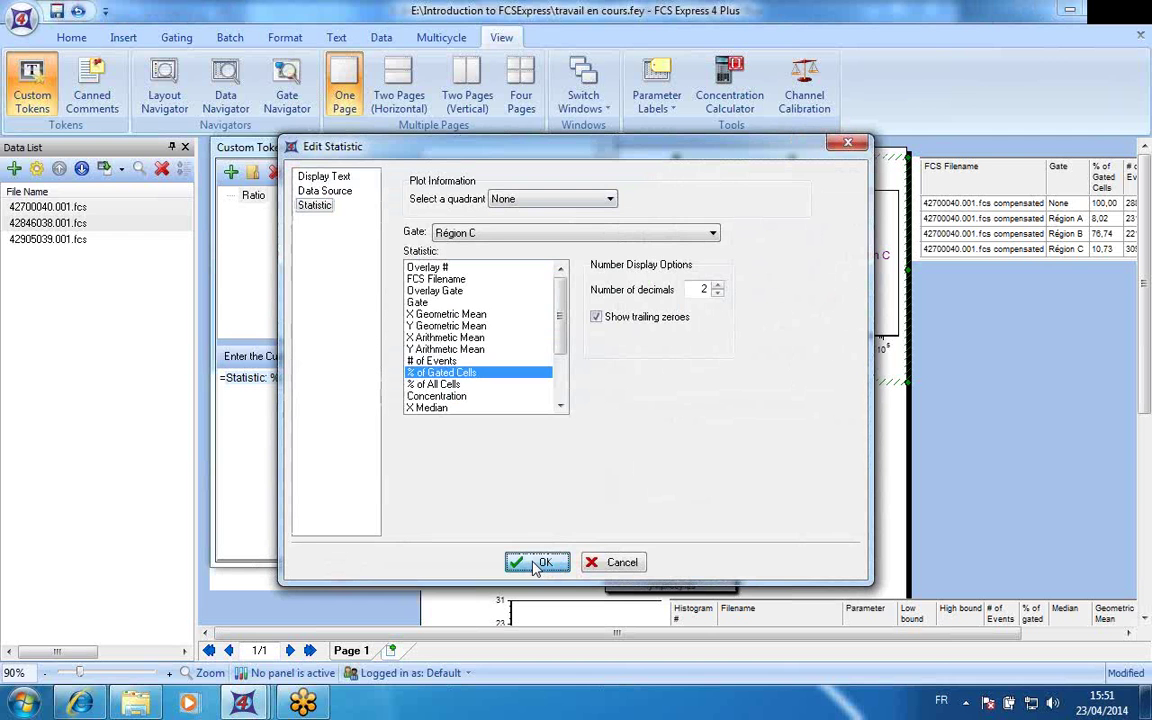
{"action": "left_click", "coordinate": [536, 563]}
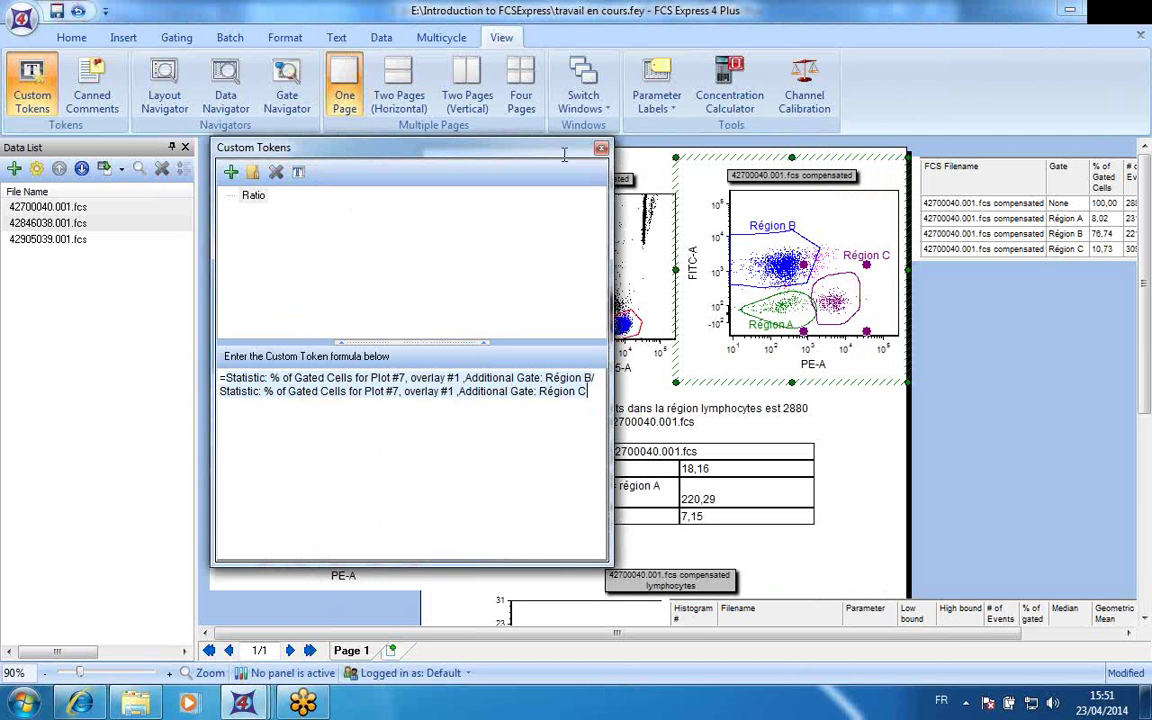
{"action": "left_click", "coordinate": [683, 481]}
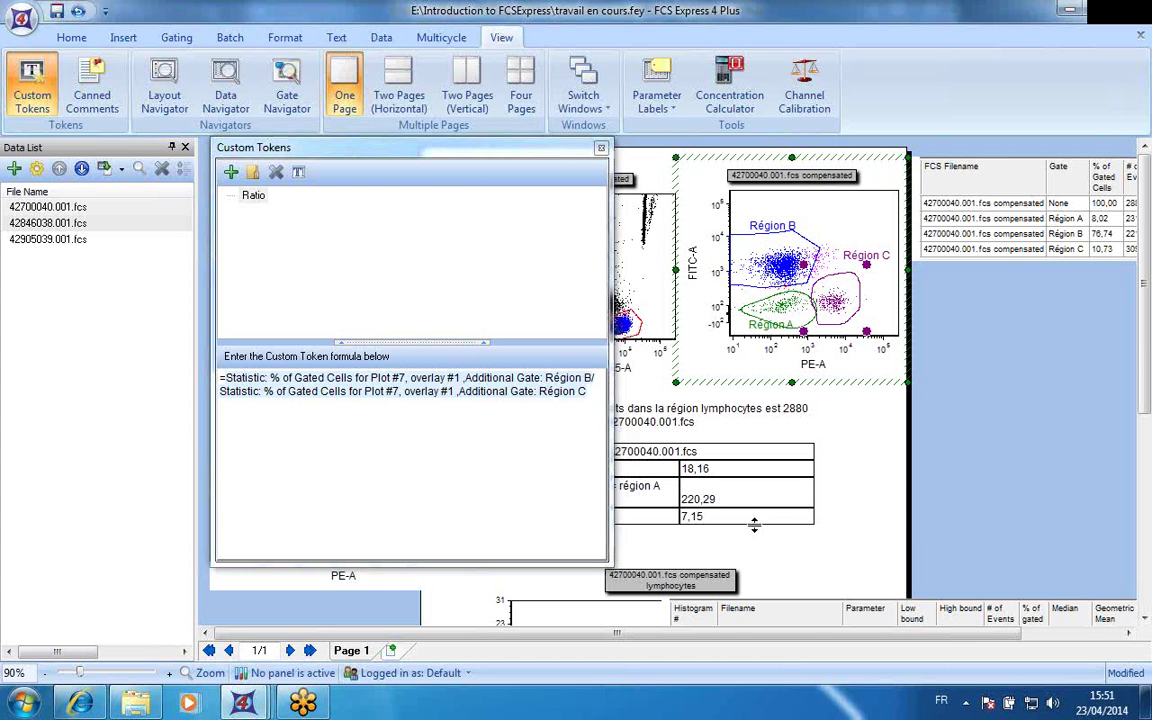
- Shift the Région C gate towards higher PE-A values and back around its population, and close the custom tokens window
{"action": "left_click", "coordinate": [850, 308]}
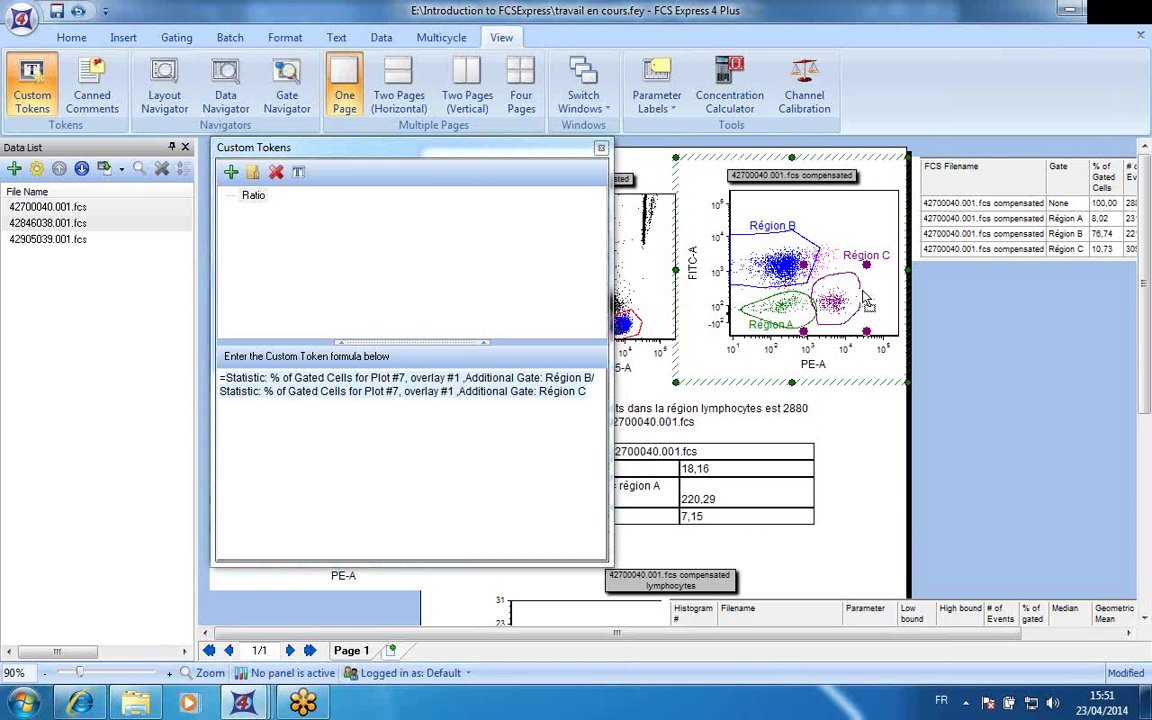
{"action": "left_click_drag", "start_coordinate": [866, 302], "coordinate": [892, 292]}
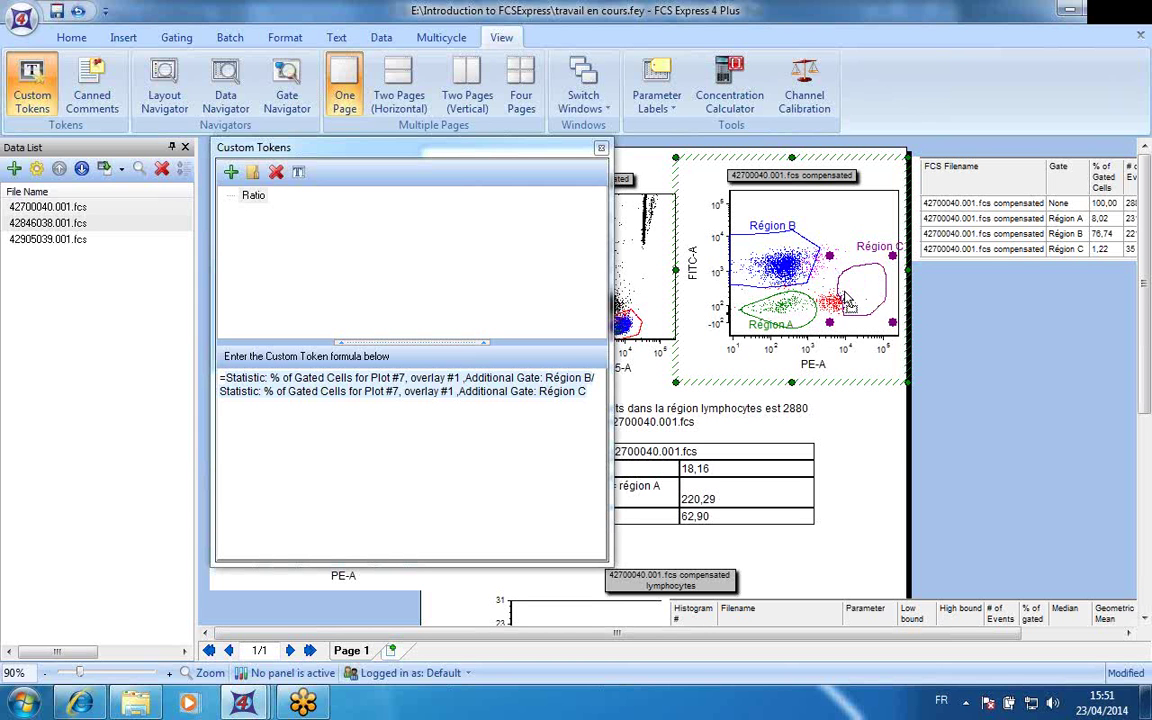
{"action": "left_click_drag", "start_coordinate": [846, 298], "coordinate": [850, 306]}
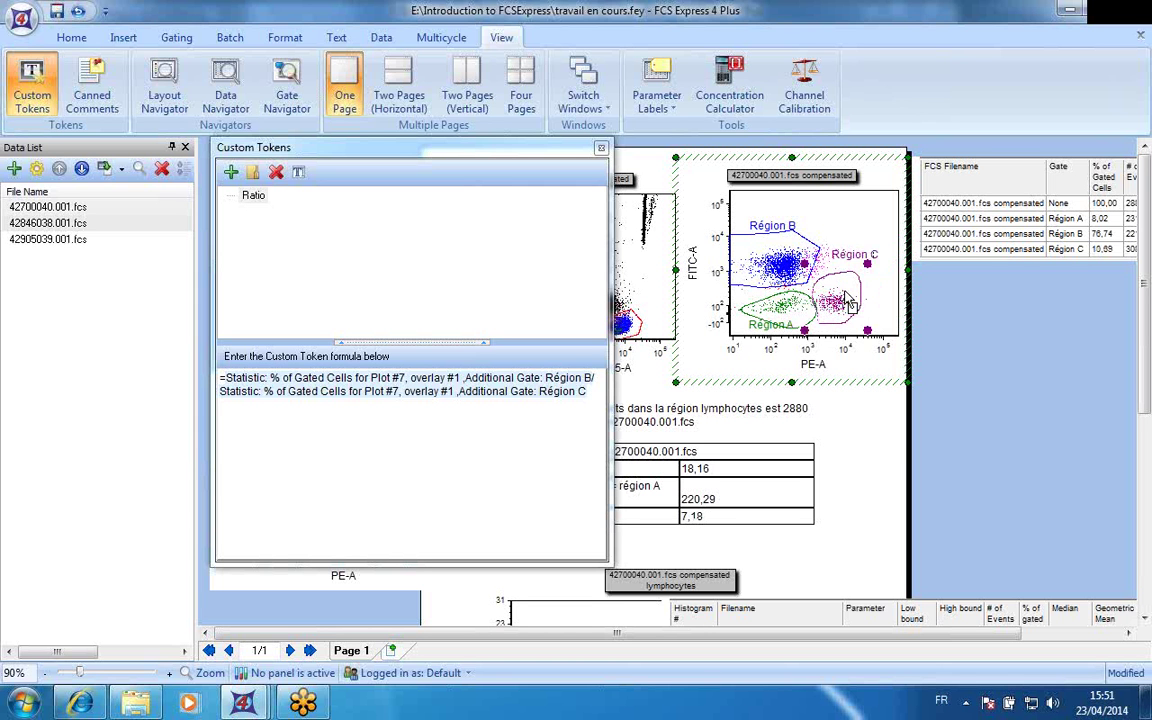
{"action": "left_click", "coordinate": [600, 149]}
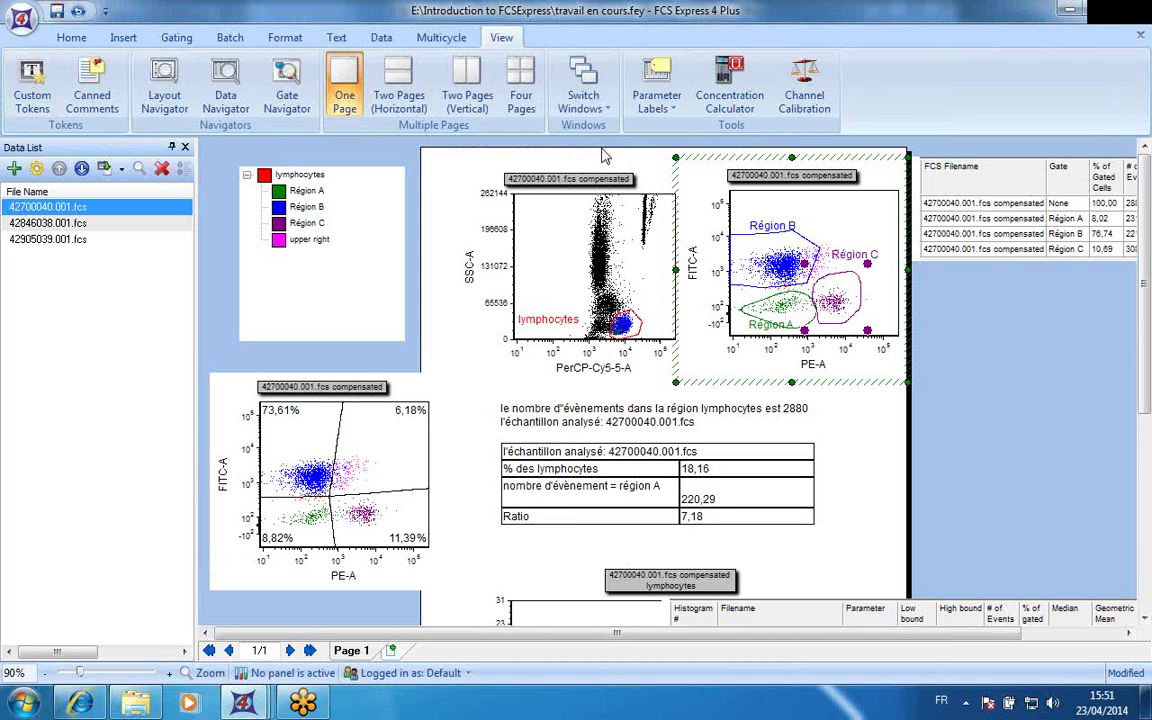
{"action": "left_click", "coordinate": [990, 483]}
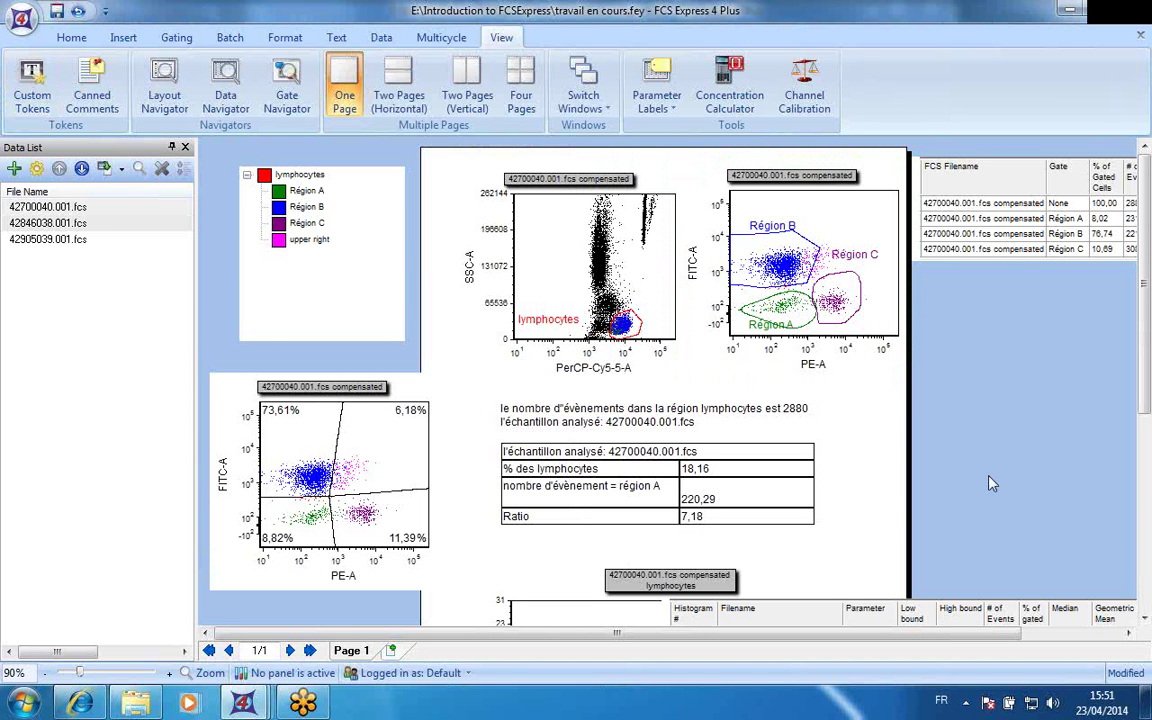
{"action": "left_click", "coordinate": [985, 183]}
{"action": "left_click", "coordinate": [665, 454]}
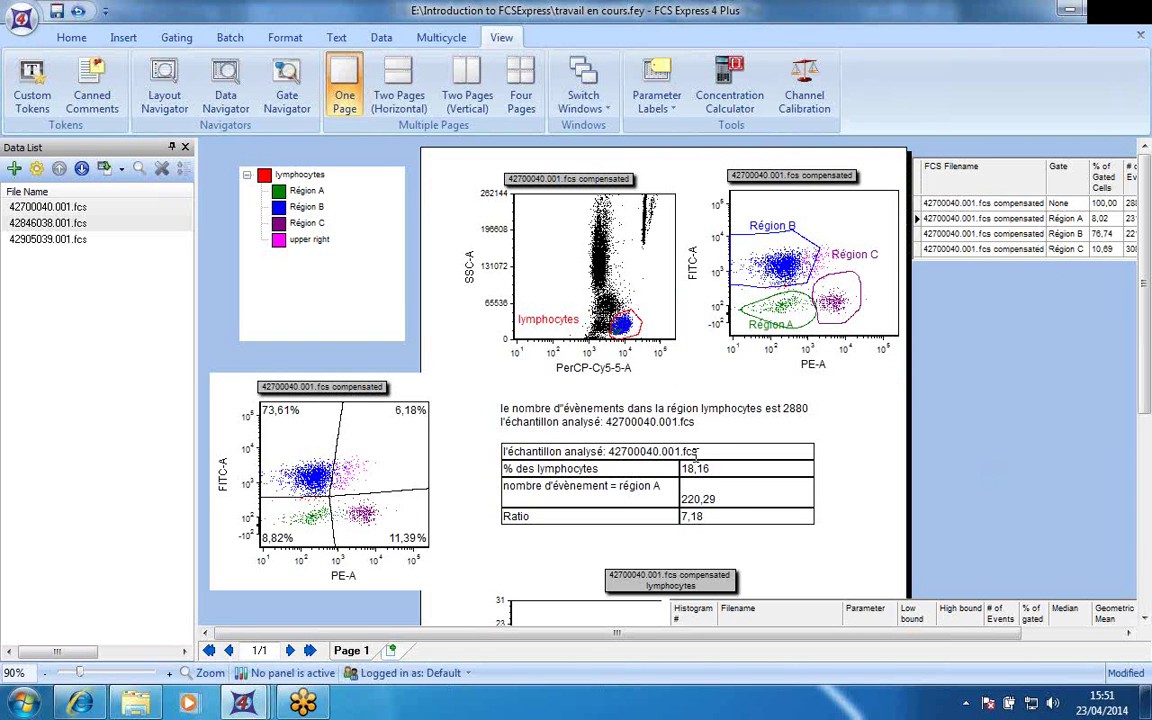
{"action": "left_click", "coordinate": [955, 483]}
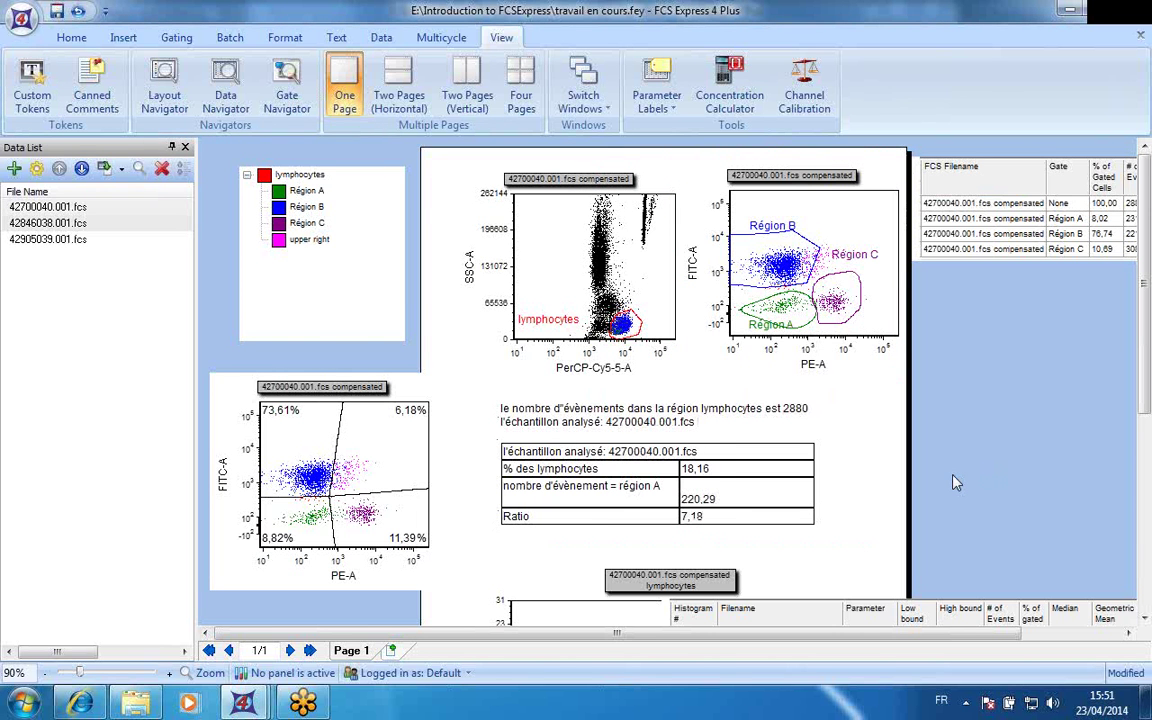
{"action": "left_click", "coordinate": [607, 424]}
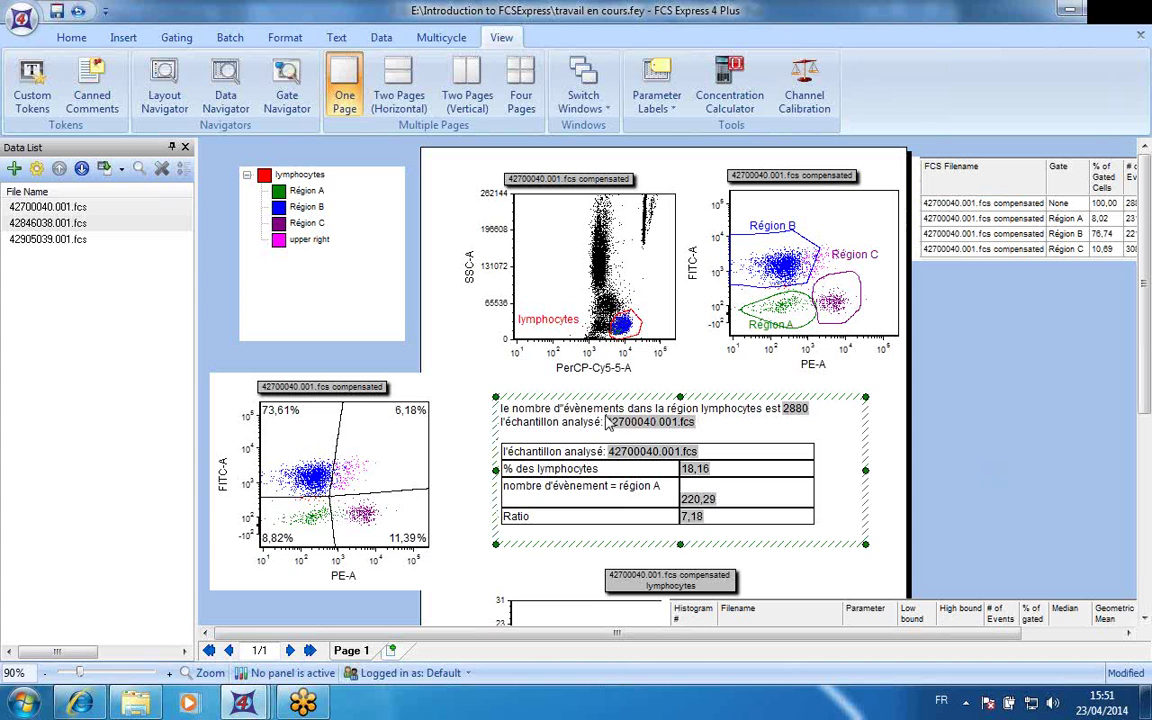
{"action": "key", "text": "Escape"}
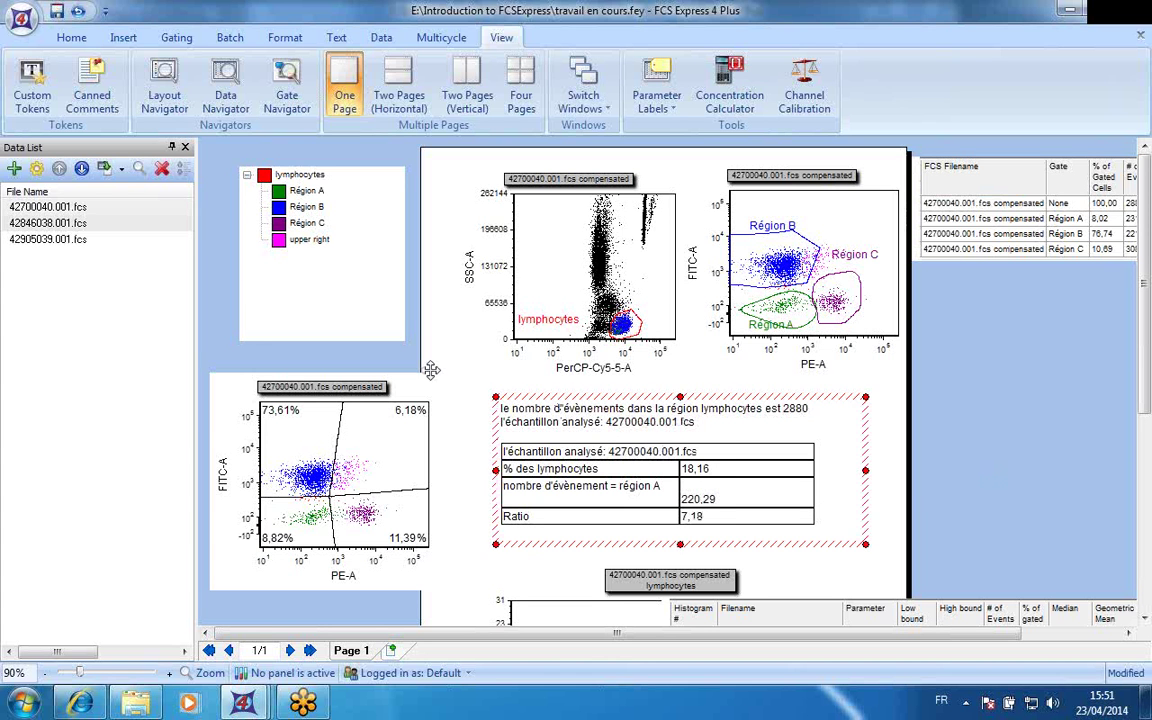
{"action": "left_click", "coordinate": [445, 424]}
{"action": "left_click", "coordinate": [942, 504]}
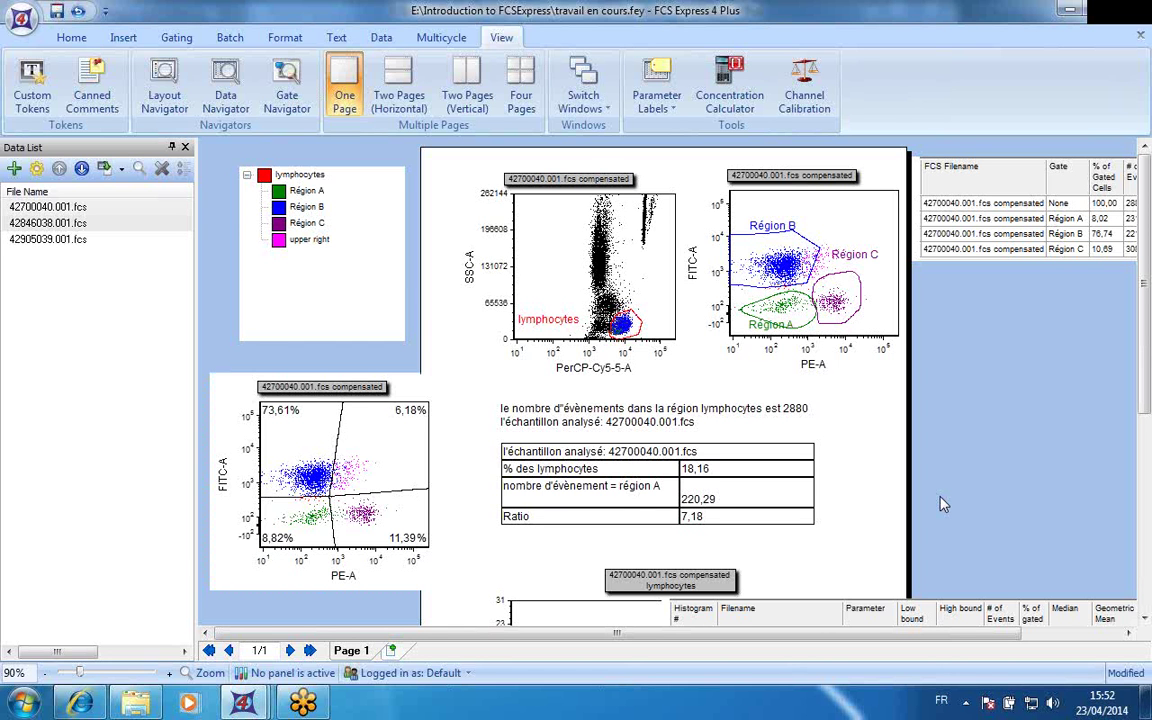
- Change the data on all plots to 42700040.001.fcs
{"action": "left_click", "coordinate": [62, 206]}
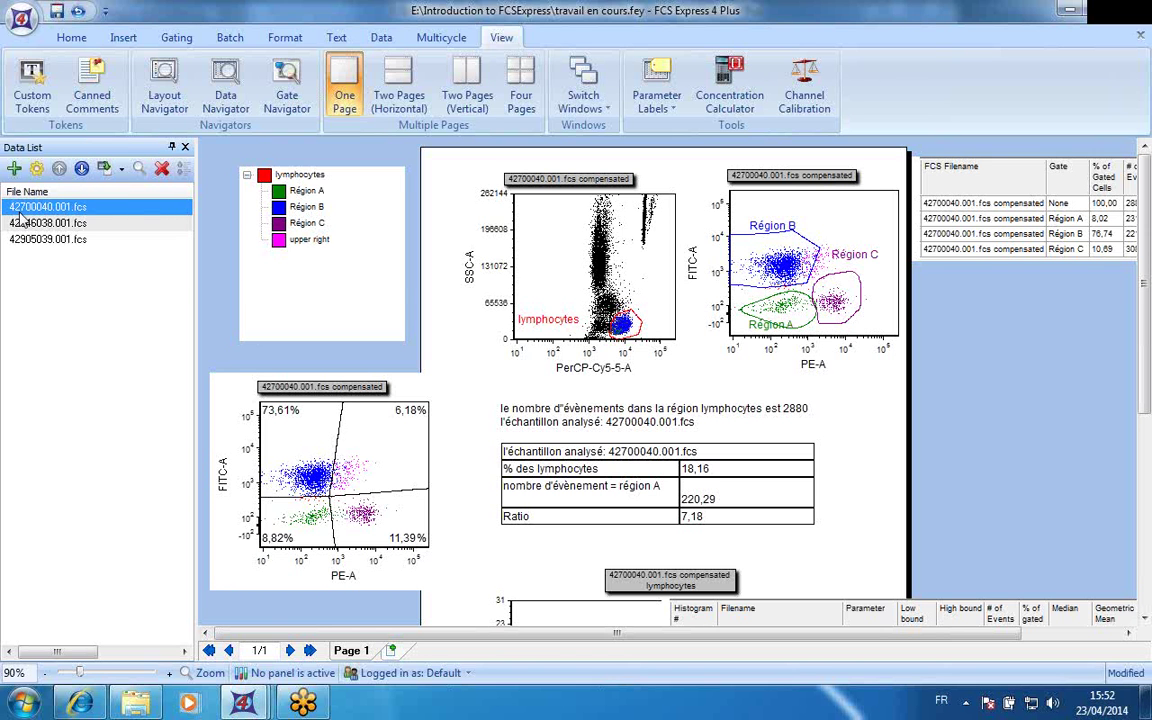
{"action": "left_click", "coordinate": [113, 169]}
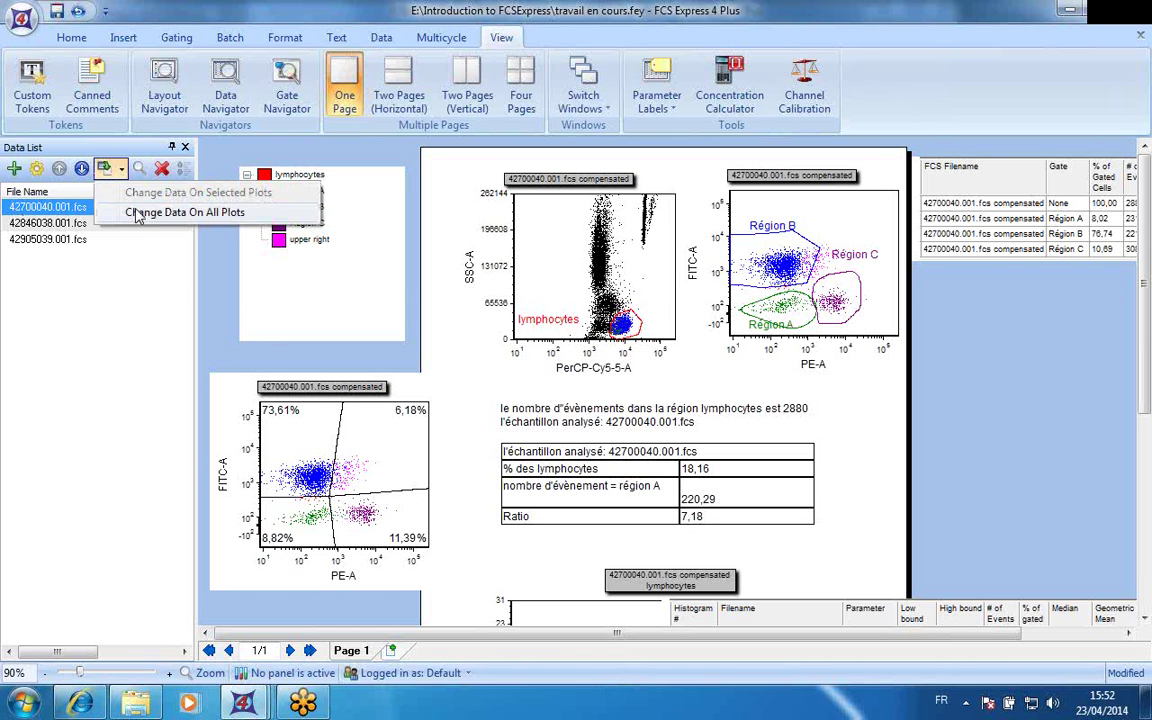
{"action": "left_click", "coordinate": [137, 213]}
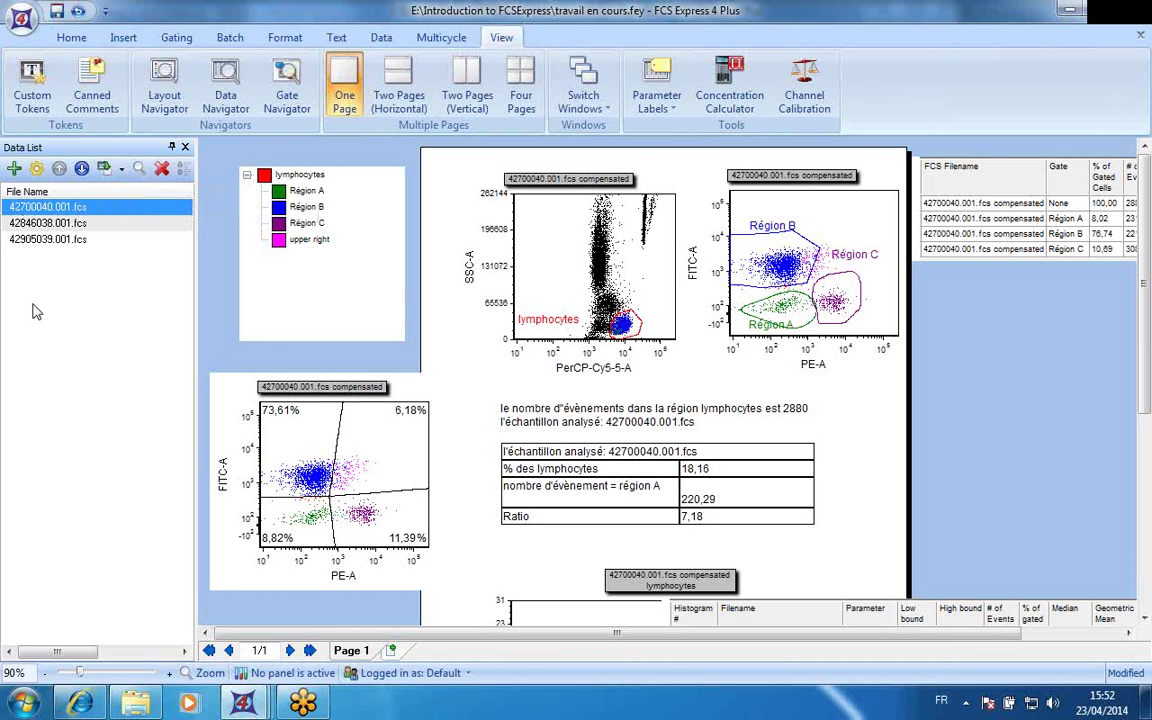
- Switch the data on all plots to the next file, and return them to the previous one
{"action": "left_click", "coordinate": [381, 38]}
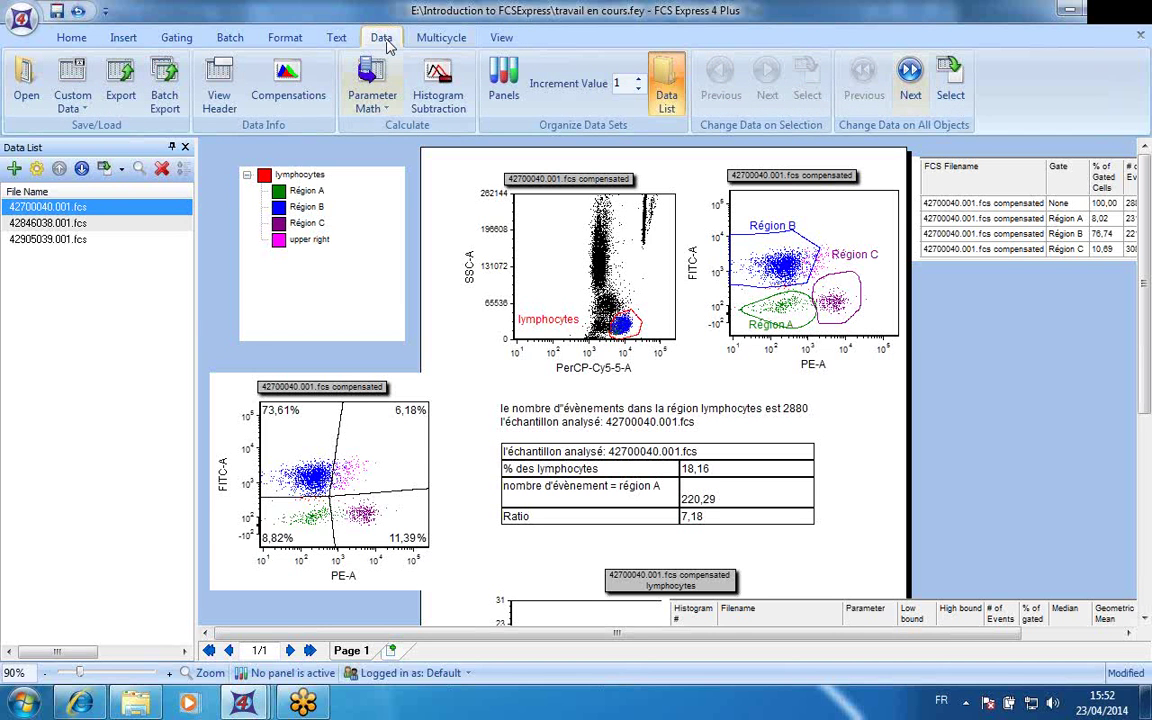
{"action": "left_click", "coordinate": [910, 72]}
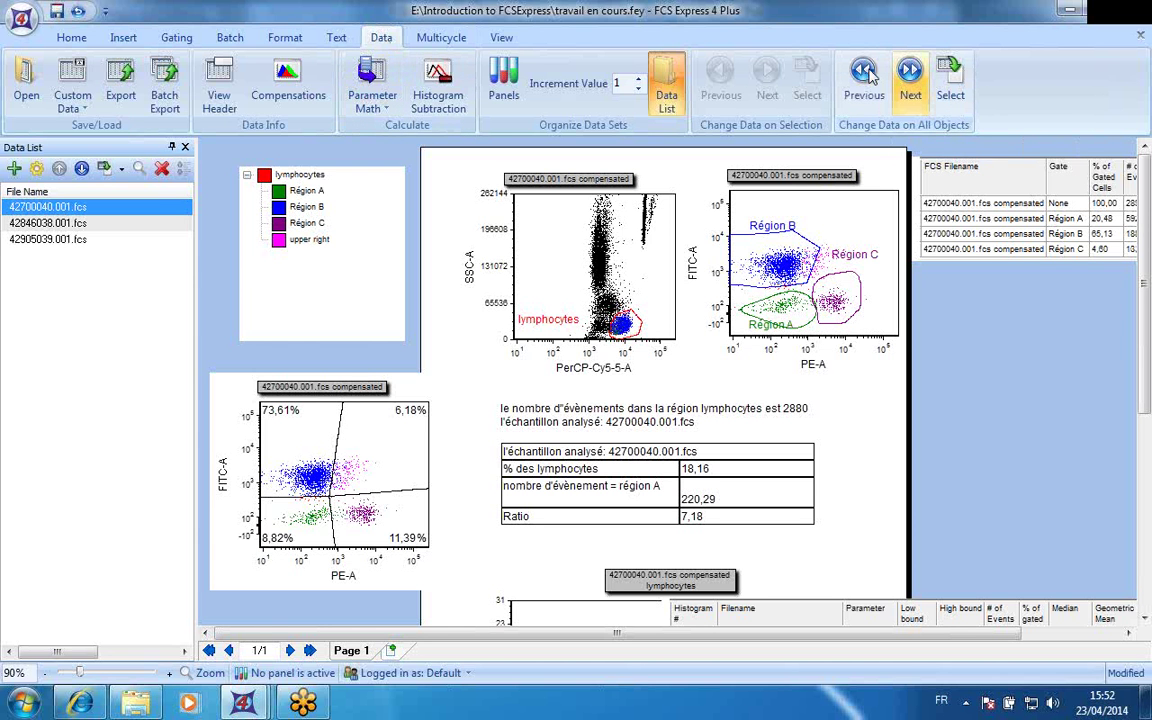
{"action": "left_click", "coordinate": [866, 72]}
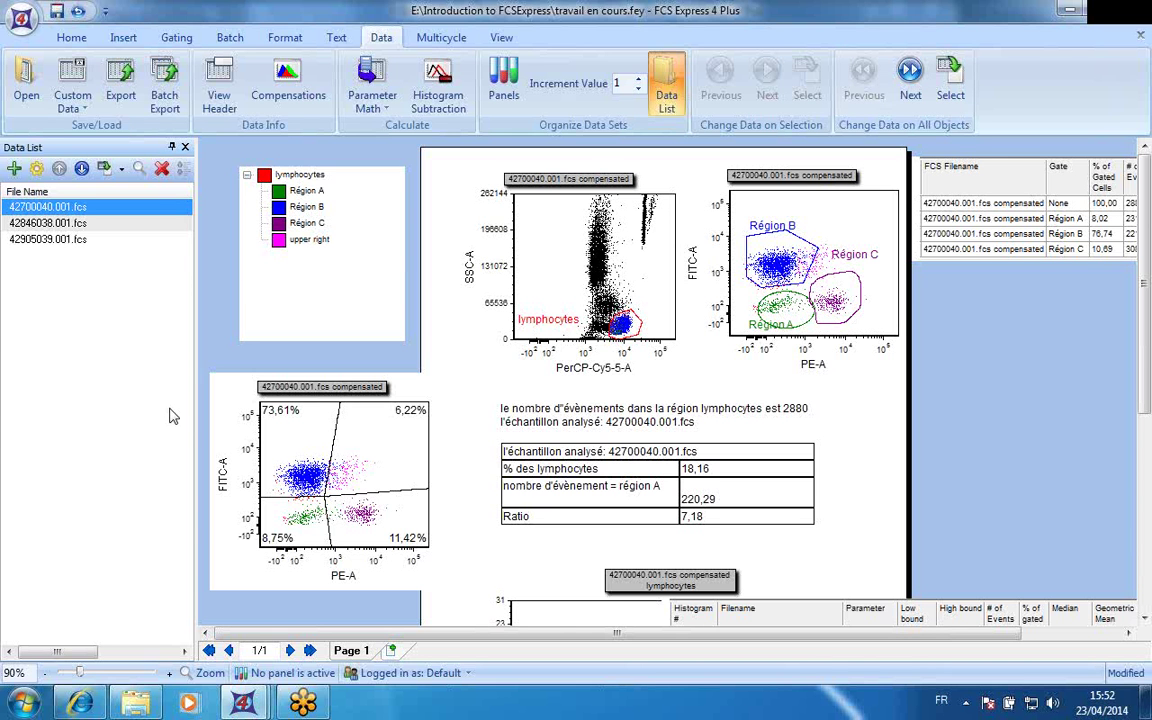
- Save the layout, and add a Print action for all pages to the batch process actions
{"action": "left_click", "coordinate": [57, 12]}
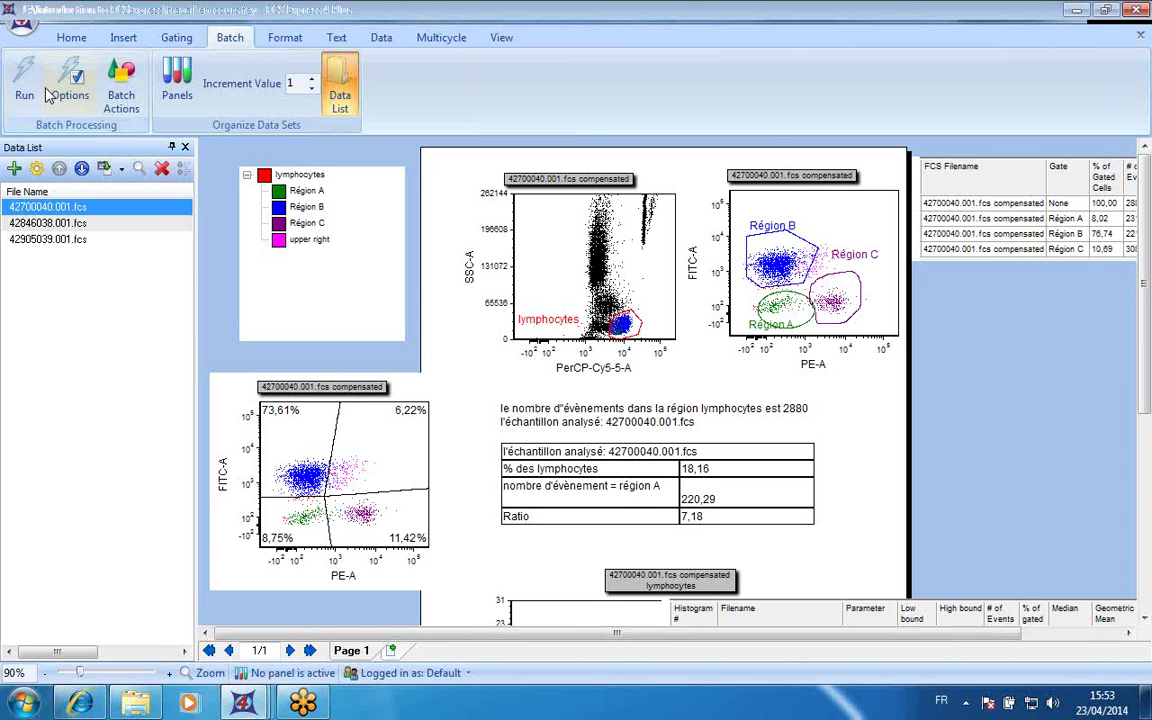
{"action": "left_click", "coordinate": [124, 96]}
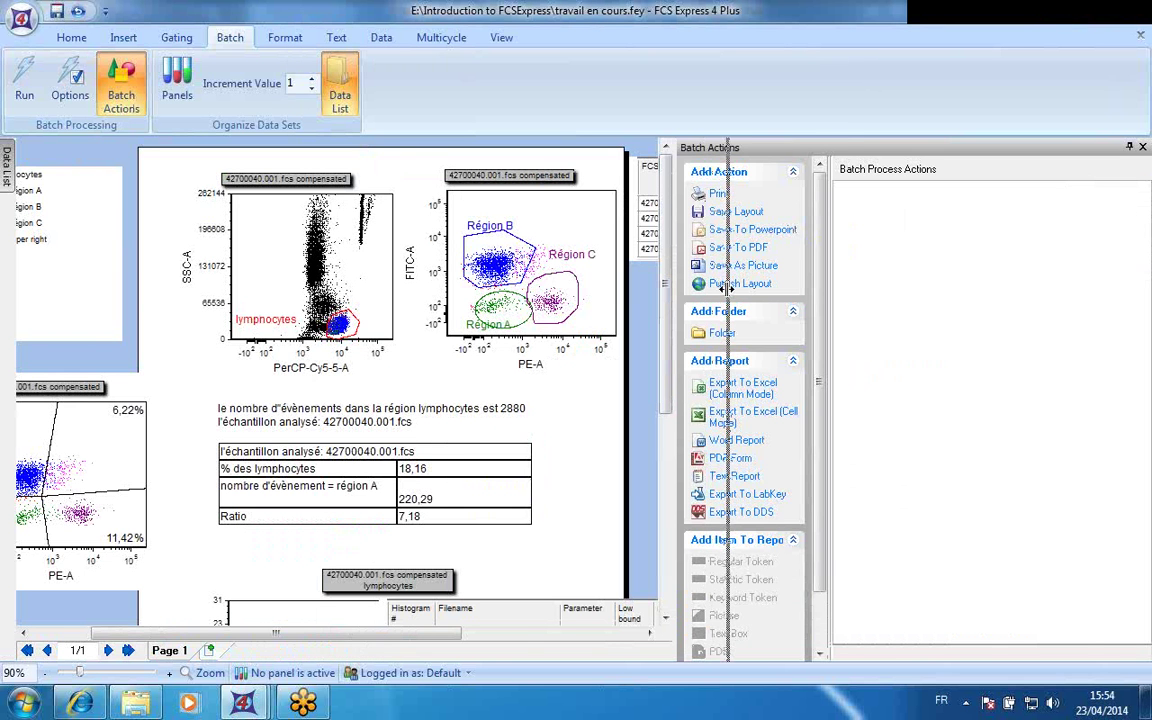
{"action": "left_click_drag", "start_coordinate": [819, 288], "coordinate": [727, 288]}
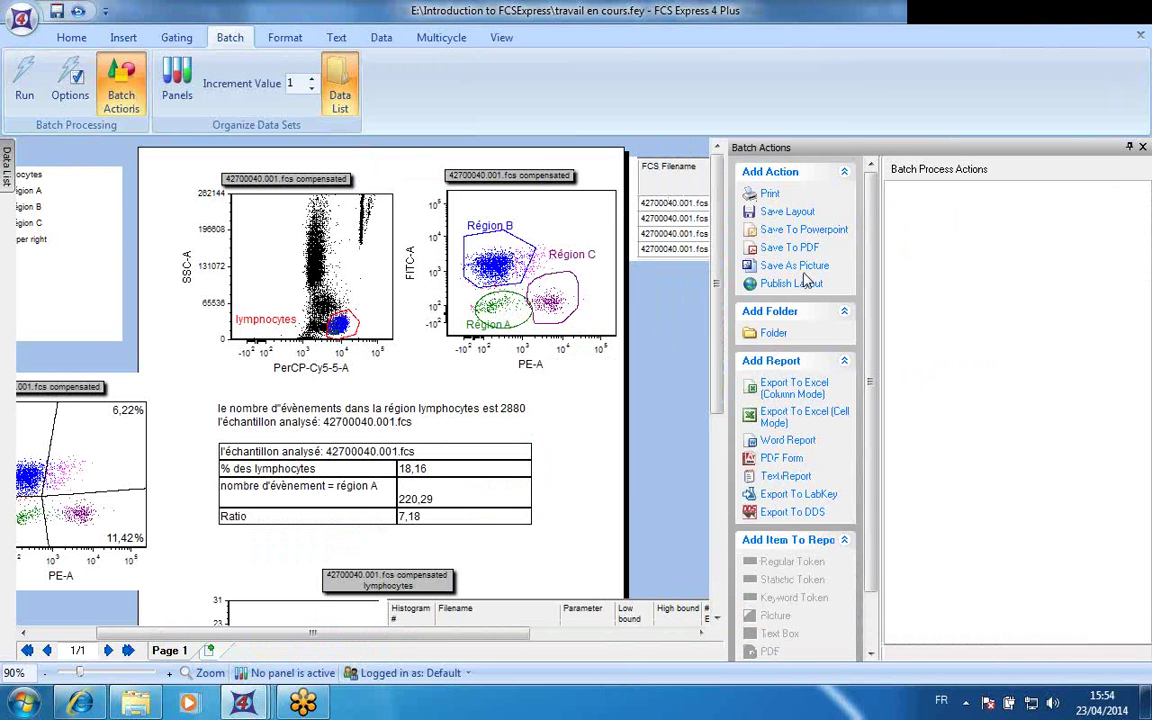
{"action": "left_click", "coordinate": [768, 195]}
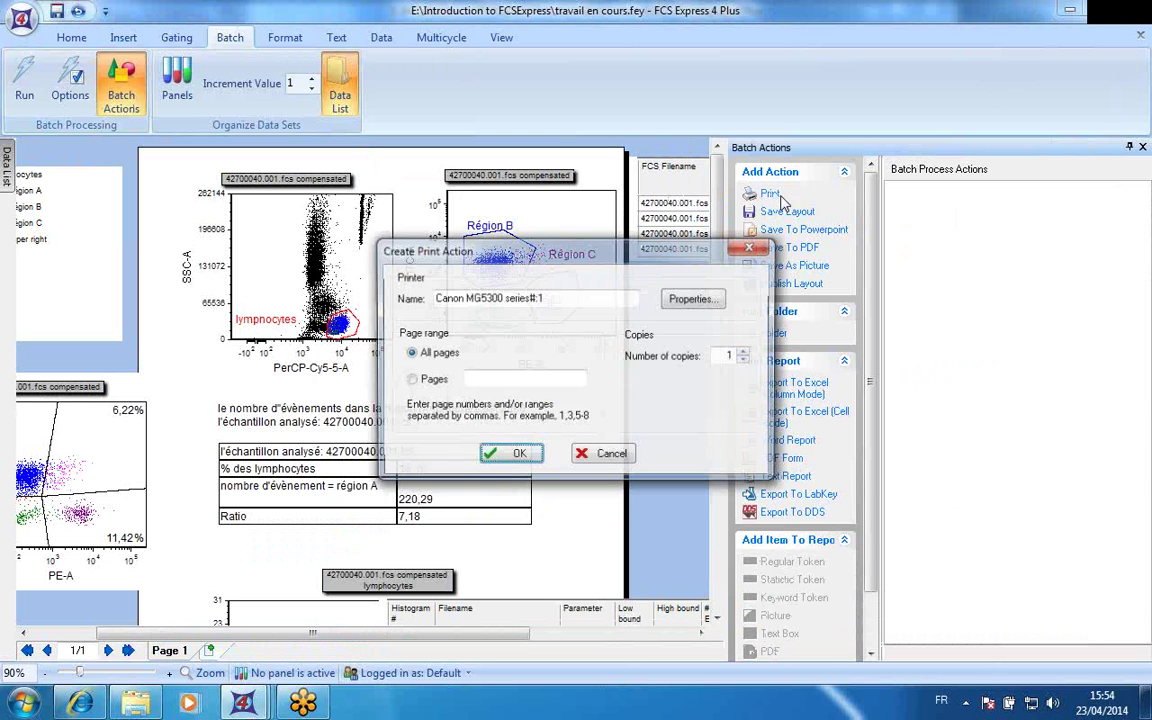
{"action": "left_click", "coordinate": [510, 458]}
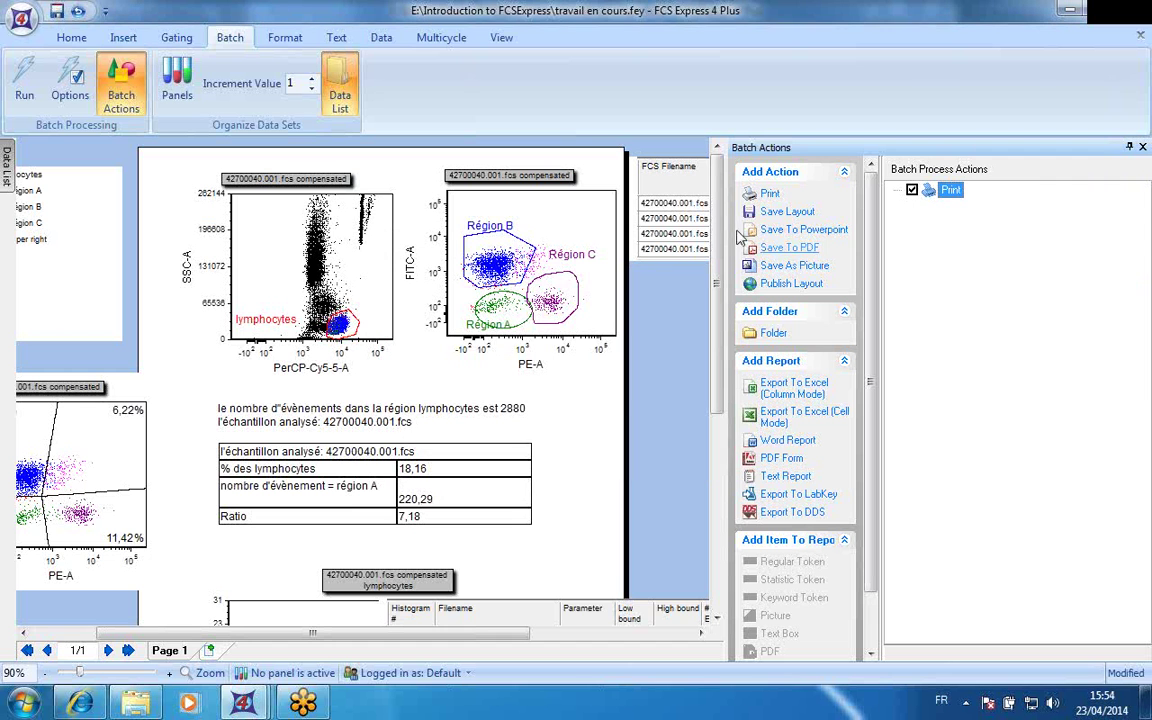
- Start a PowerPoint export action combining all iterations into the same presentation, and browse to Introduction to FCSExpress on HCD9 (E:) for its output file
{"action": "left_click", "coordinate": [806, 230]}
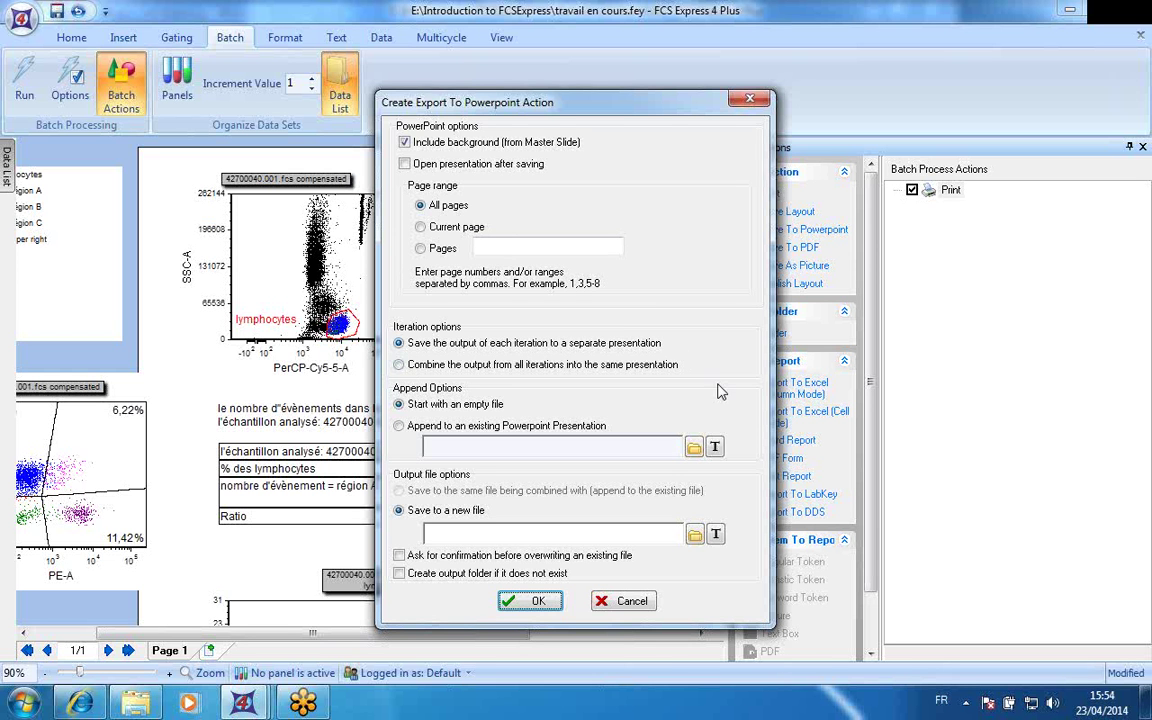
{"action": "left_click", "coordinate": [399, 364]}
{"action": "left_click", "coordinate": [694, 535]}
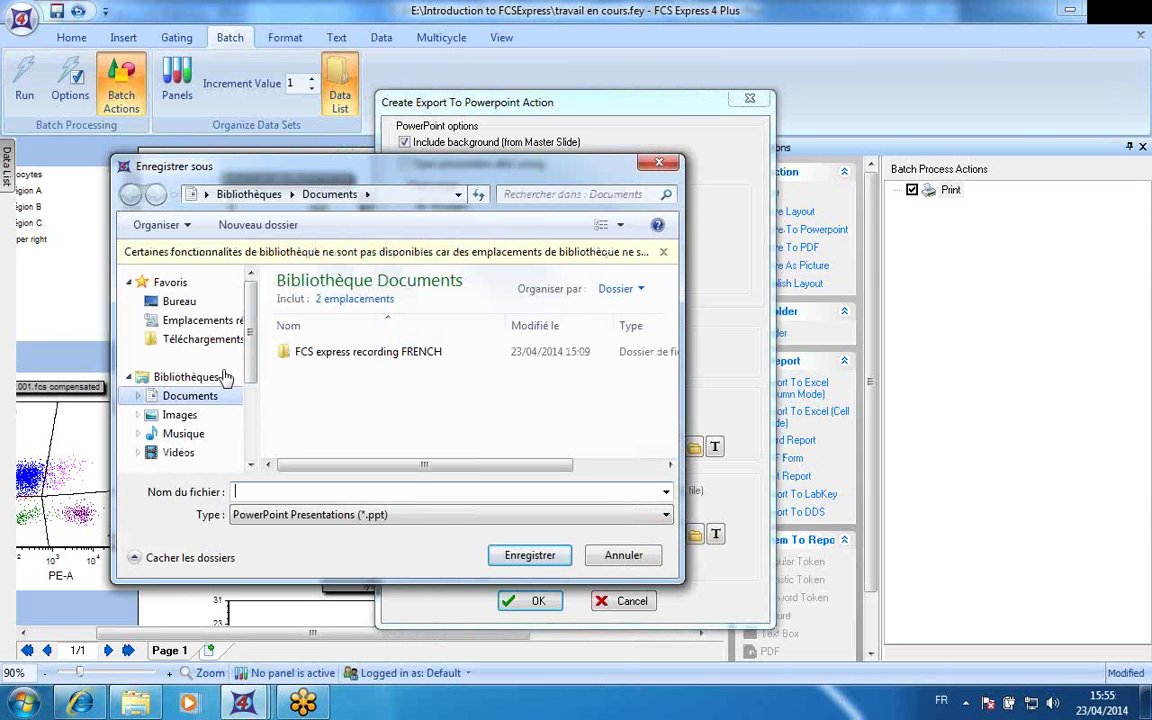
{"action": "scroll", "coordinate": [240, 420], "scroll_direction": "down", "scroll_amount": 2}
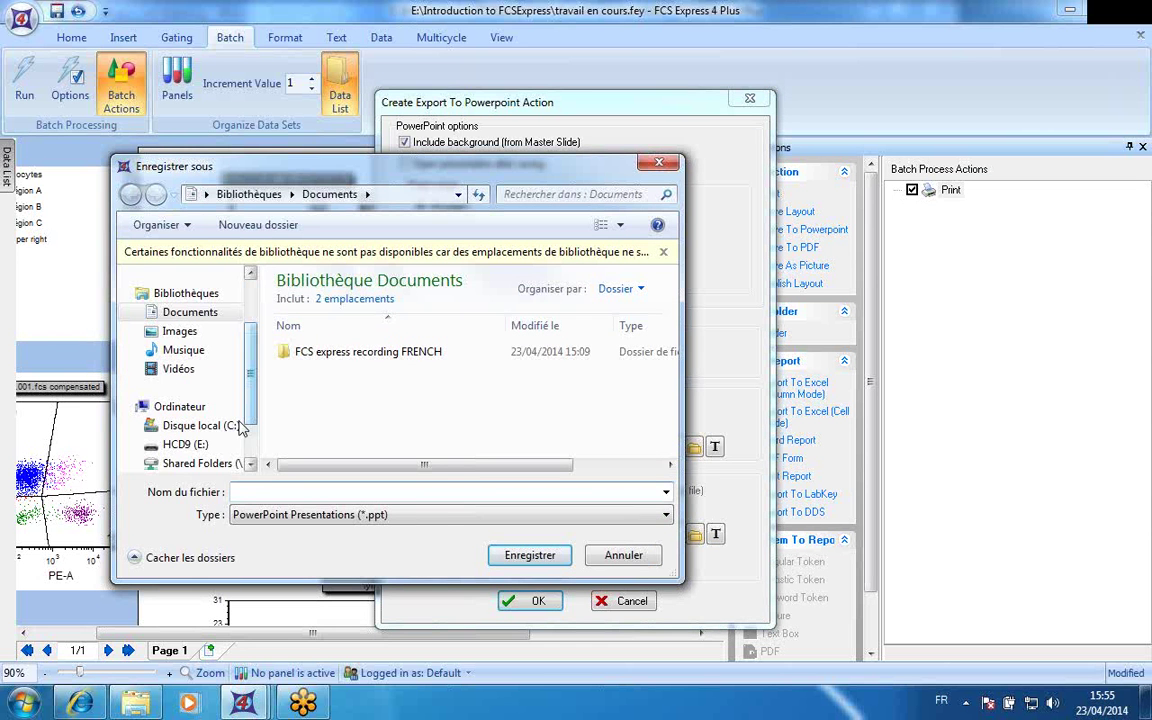
{"action": "left_click", "coordinate": [183, 445]}
{"action": "left_click", "coordinate": [340, 276]}
{"action": "double_click", "coordinate": [340, 276]}
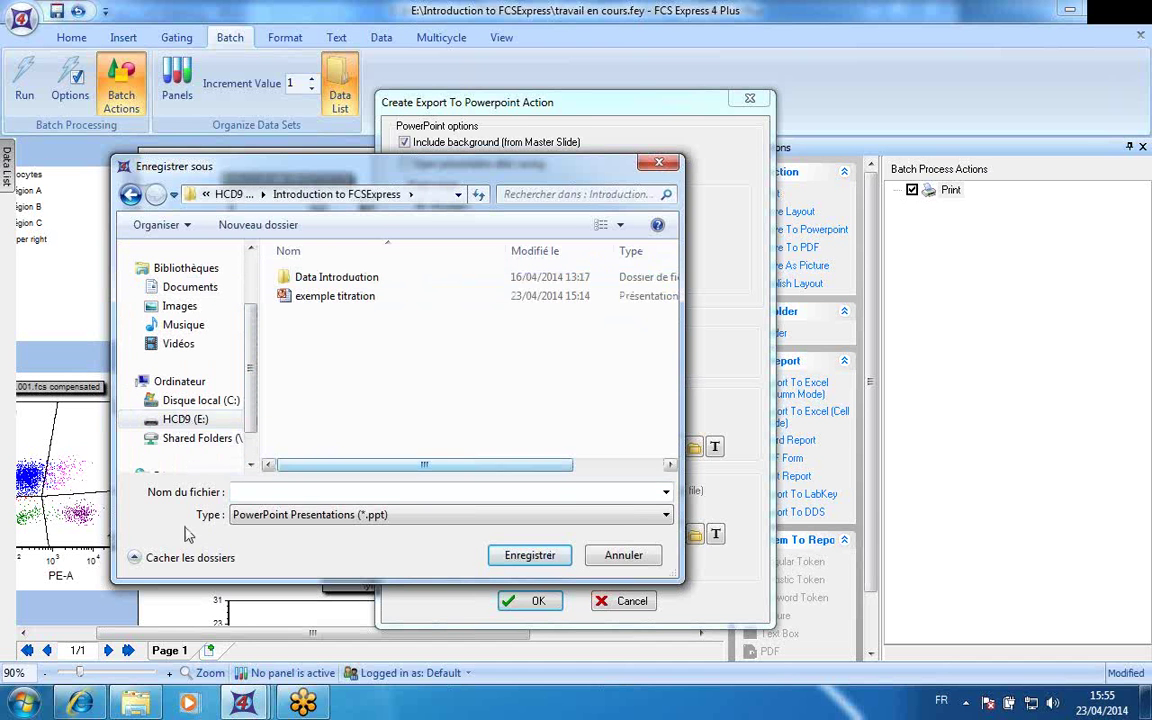
- Create a folder named Rapports inside Introduction to FCSExpress and open it
{"action": "right_click", "coordinate": [351, 384]}
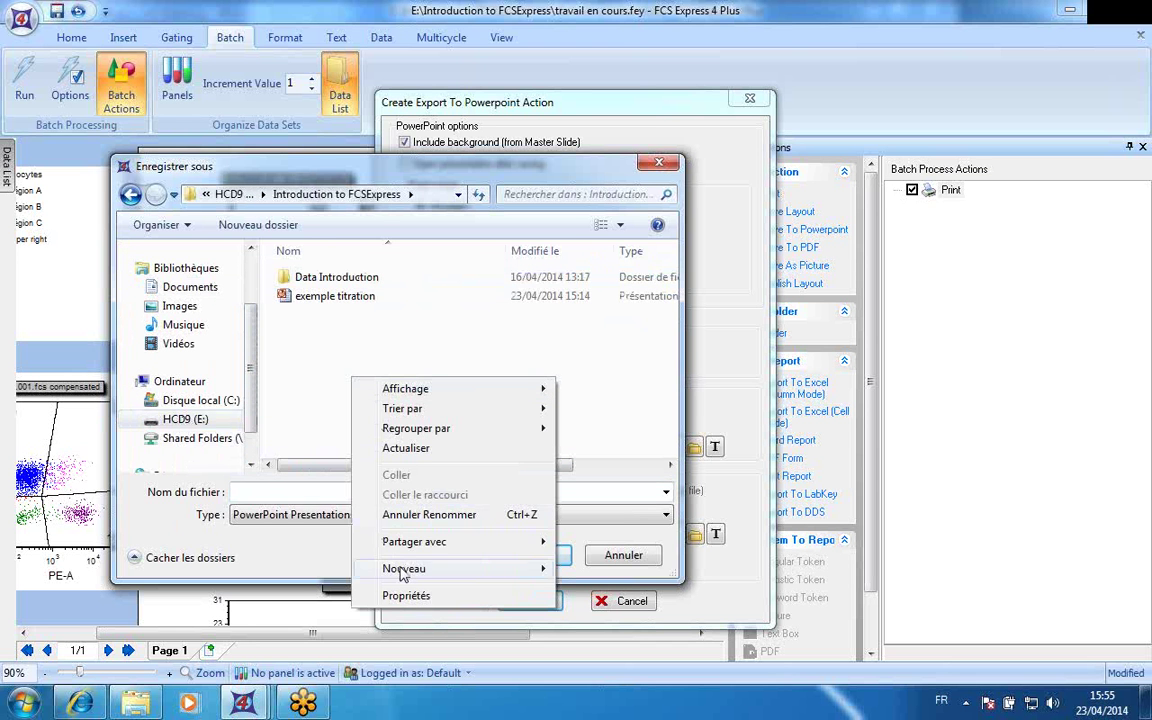
{"action": "mouse_move", "coordinate": [410, 569]}
{"action": "left_click", "coordinate": [565, 363]}
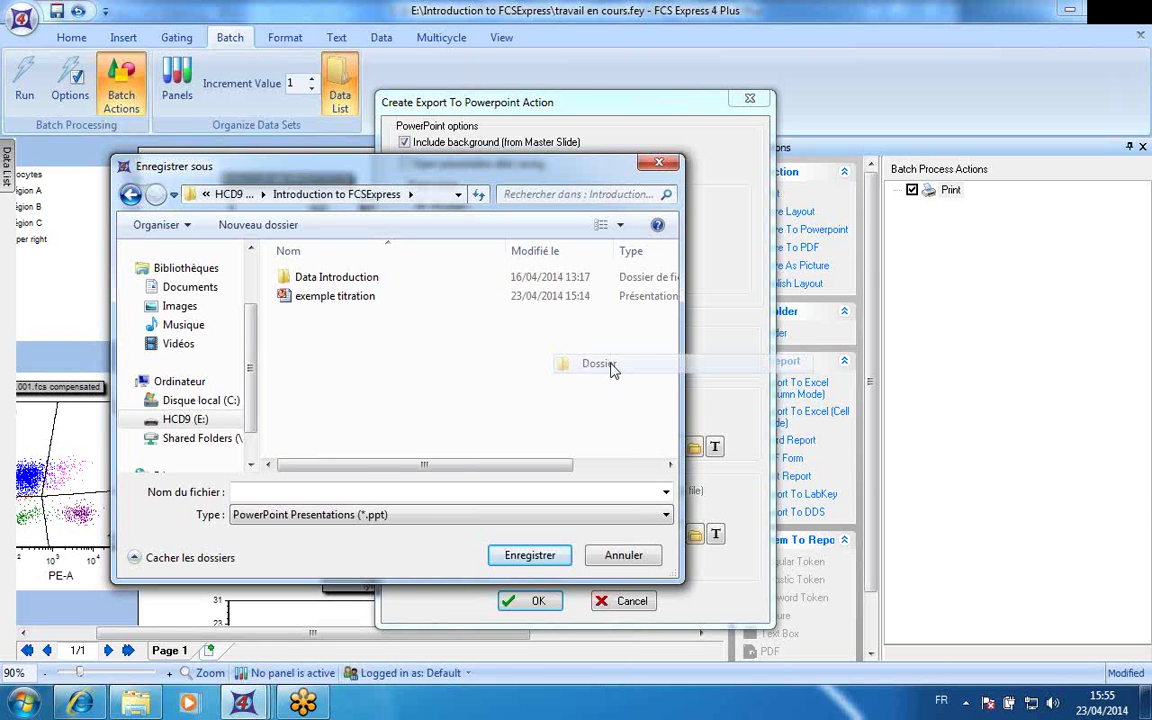
{"action": "type", "text": "Rap"}
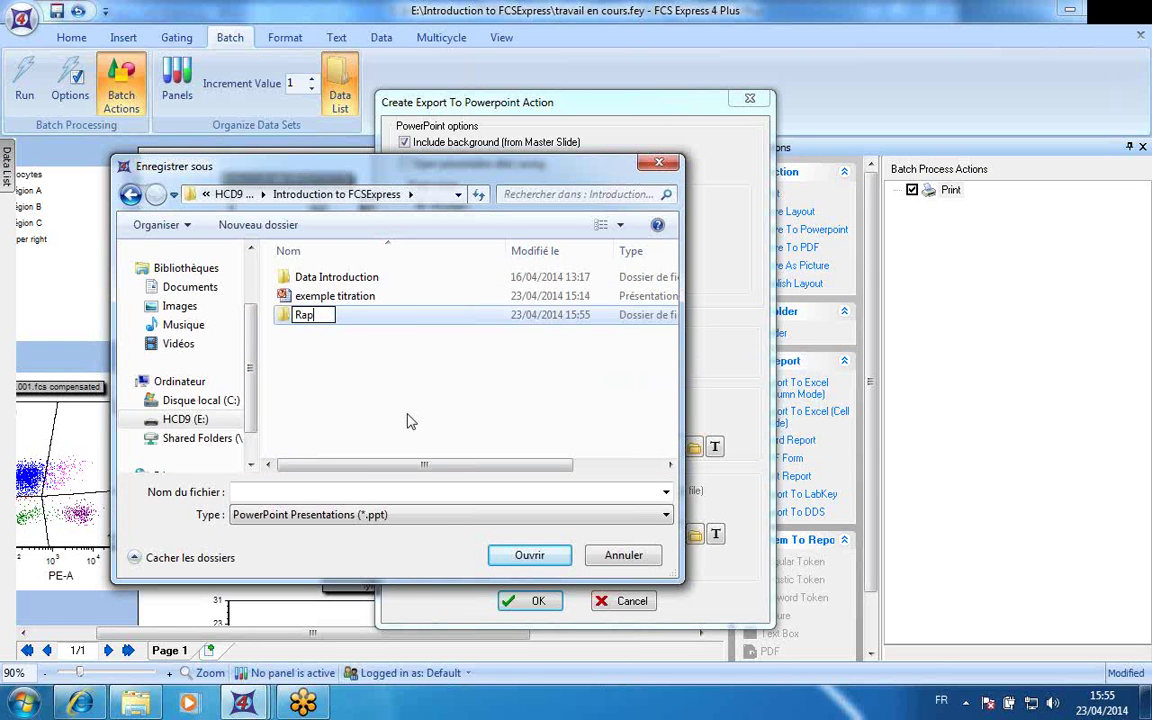
{"action": "type", "text": "ports"}
{"action": "double_click", "coordinate": [283, 316]}
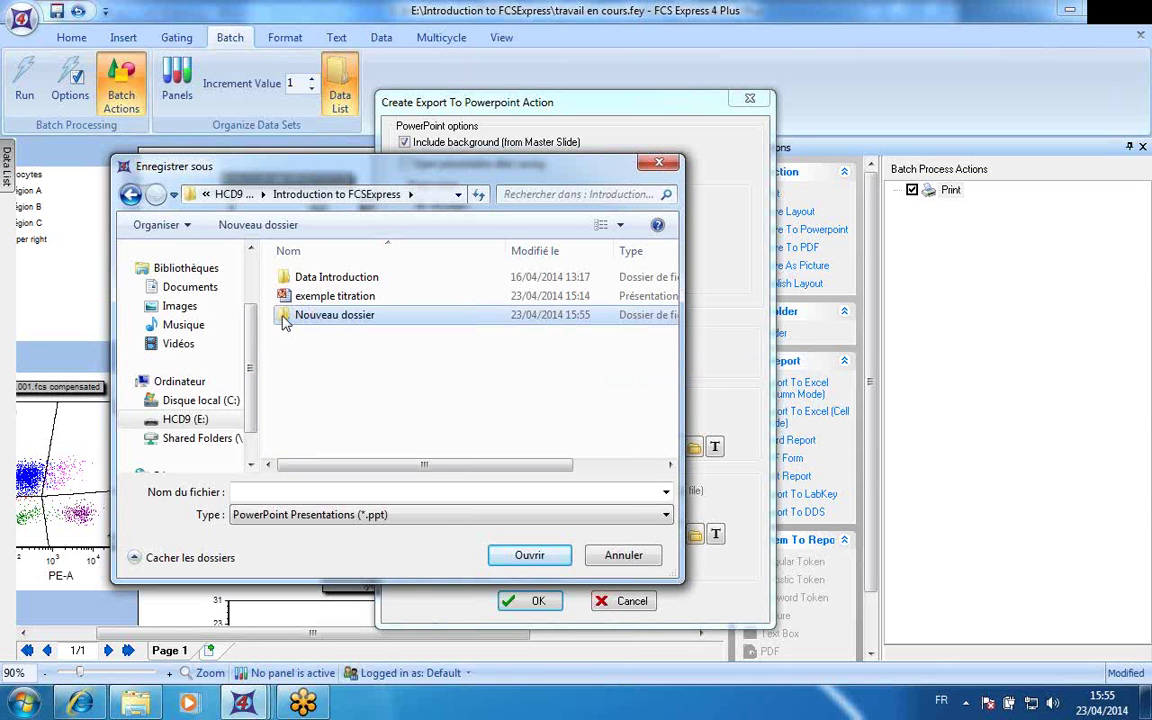
- Name the presentation output file powerpoint in the Rapports folder, and add the PowerPoint export to the batch actions
{"action": "left_click", "coordinate": [280, 492]}
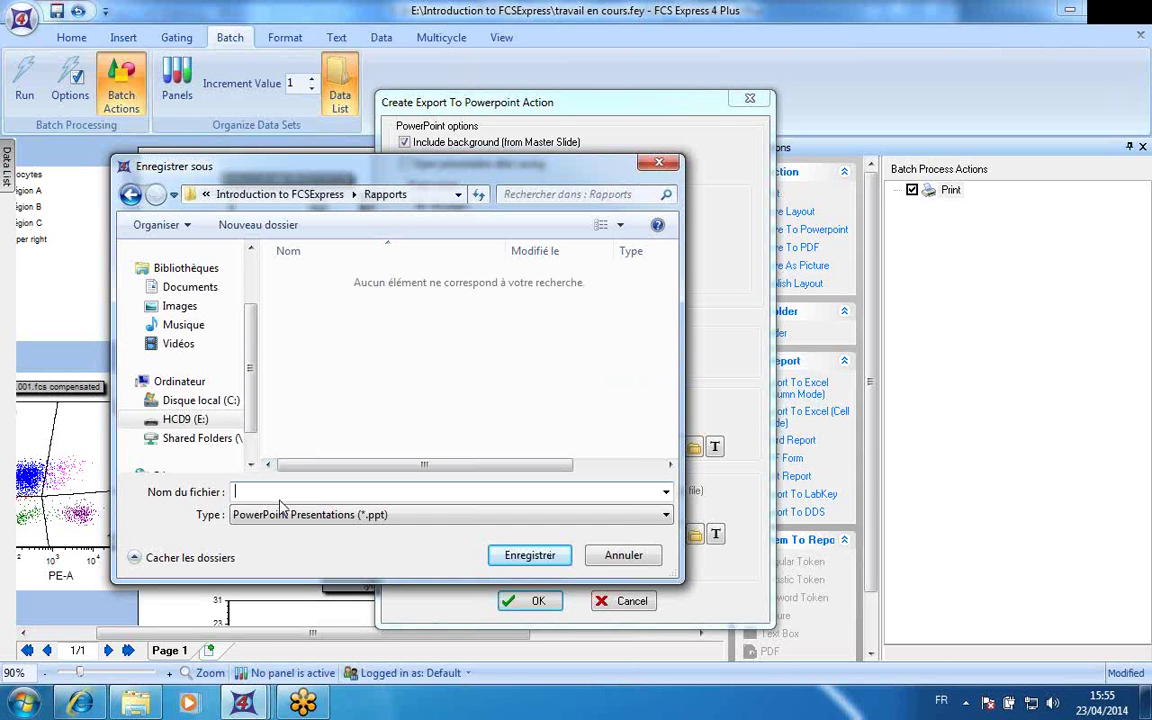
{"action": "type", "text": "powerpoint"}
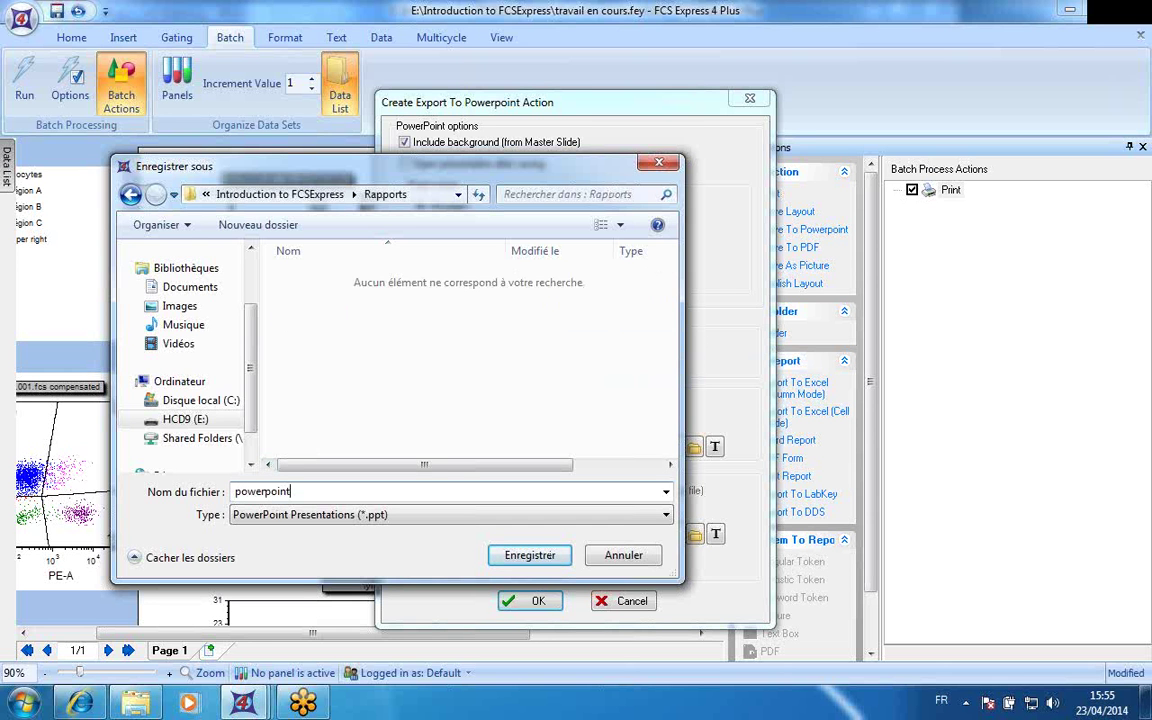
{"action": "left_click", "coordinate": [515, 556]}
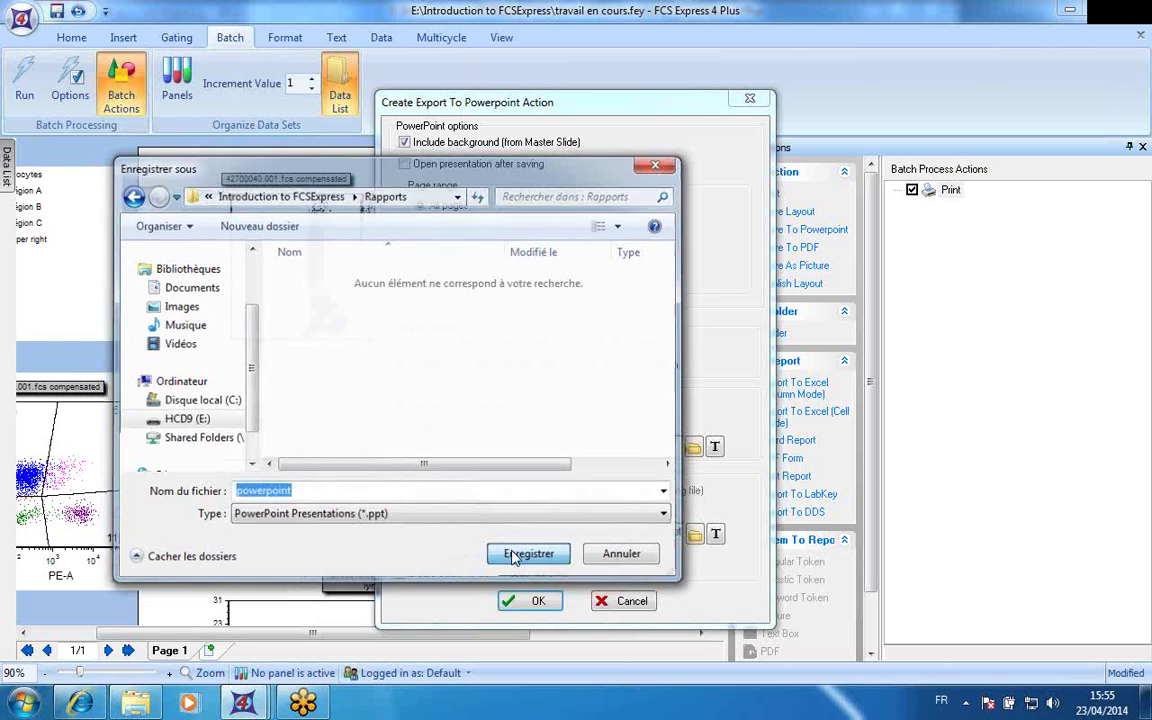
{"action": "left_click", "coordinate": [529, 605]}
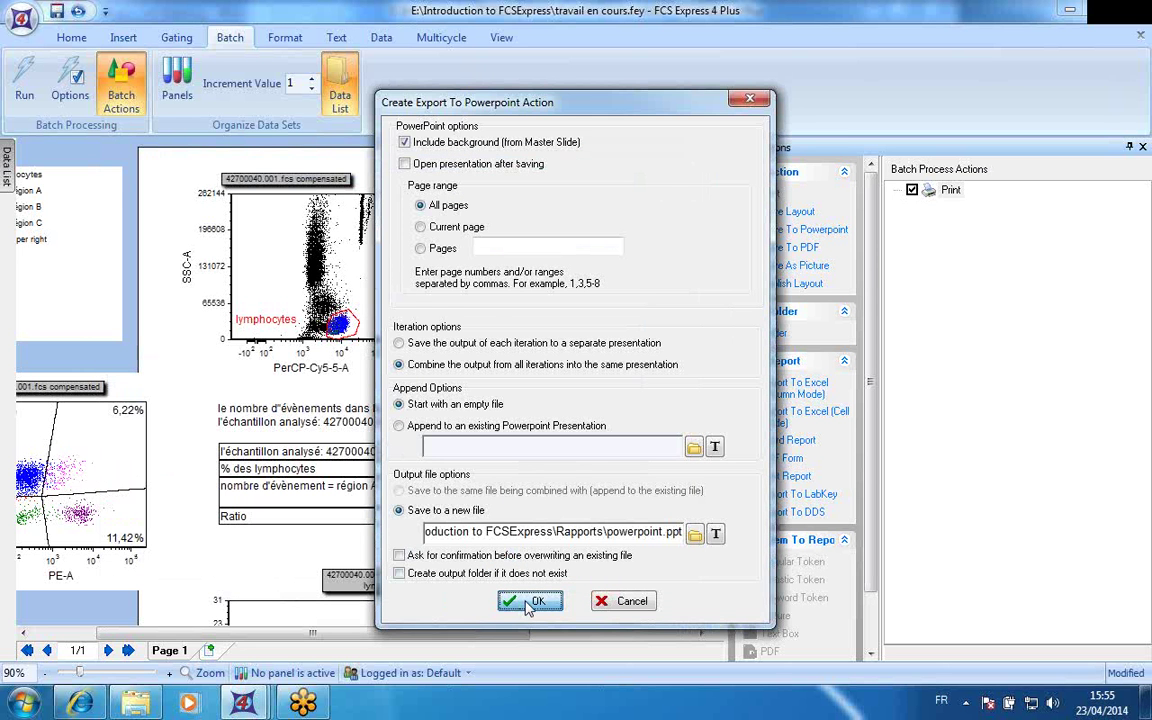
- Start an Export To PDF batch action that does not open the file after saving, with PDF quality set to Highest
{"action": "left_click", "coordinate": [773, 257]}
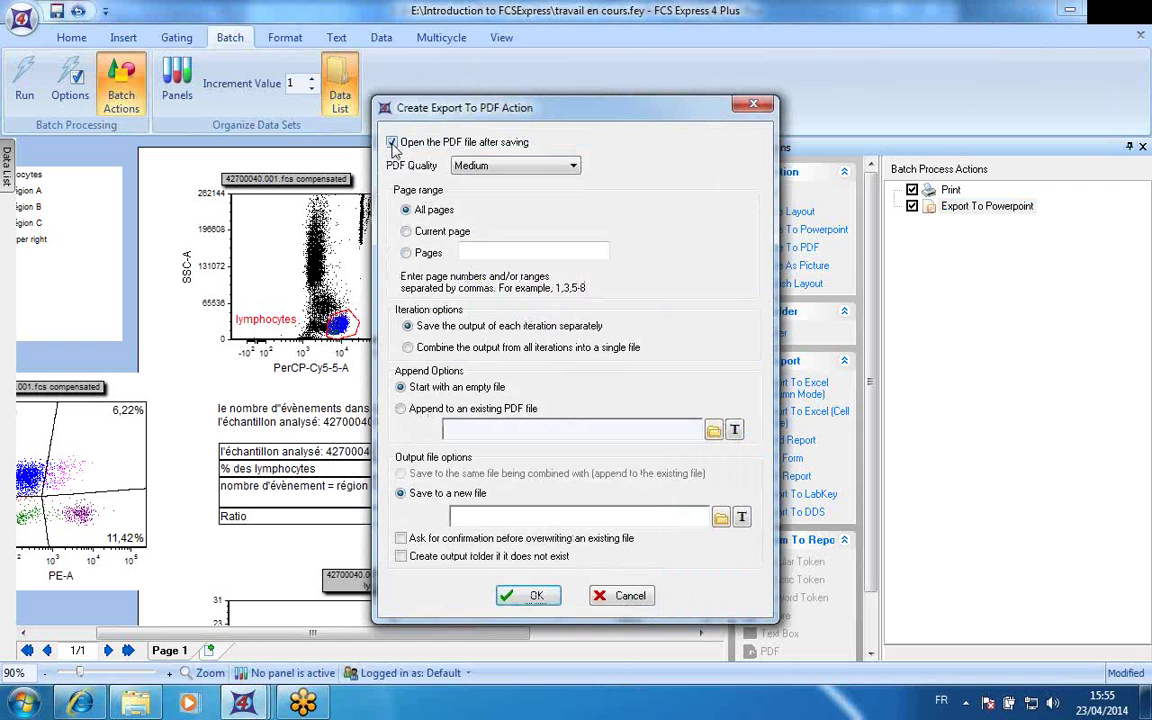
{"action": "left_click", "coordinate": [392, 143]}
{"action": "left_click", "coordinate": [515, 166]}
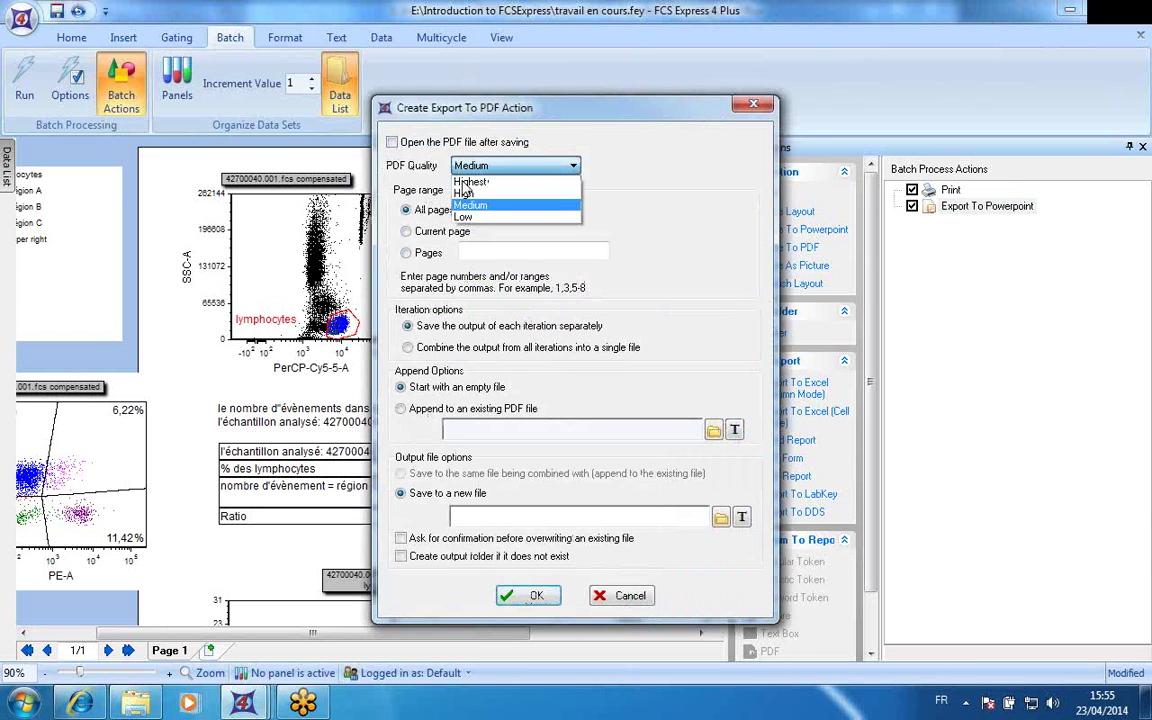
{"action": "left_click", "coordinate": [467, 182]}
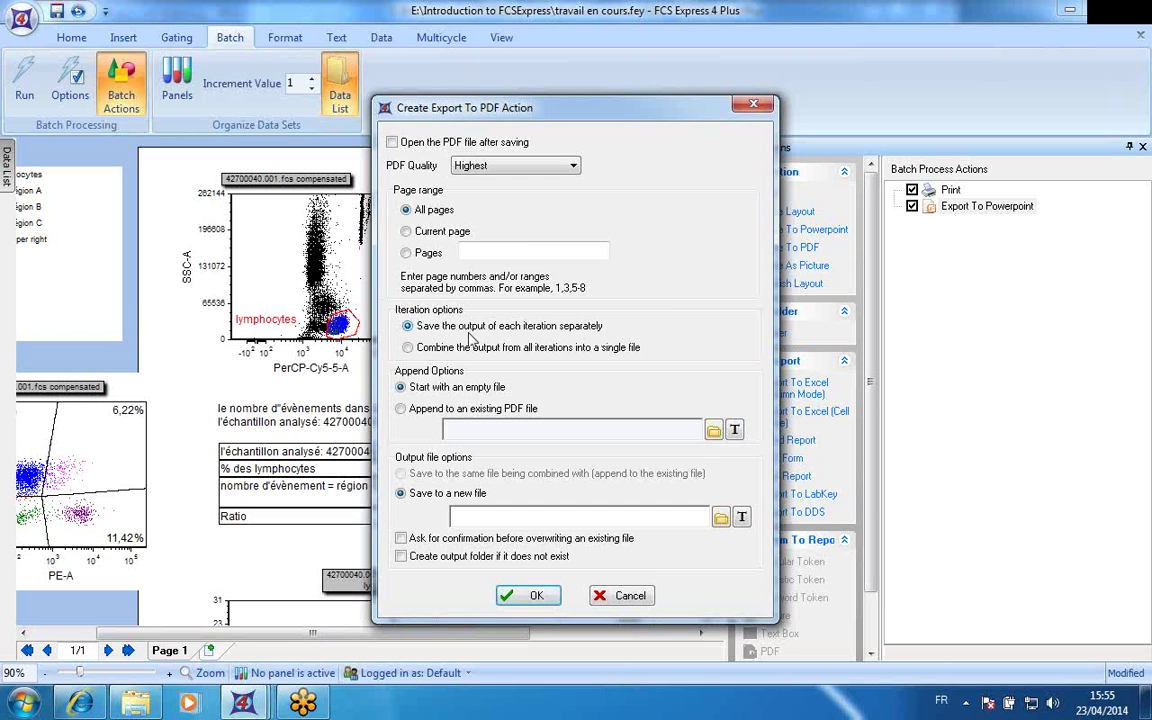
- Set the PDF export's output file to PDF.pdf in the Rapports folder, and save the action despite the missing file name token
{"action": "left_click", "coordinate": [720, 516]}
{"action": "left_click", "coordinate": [515, 553]}
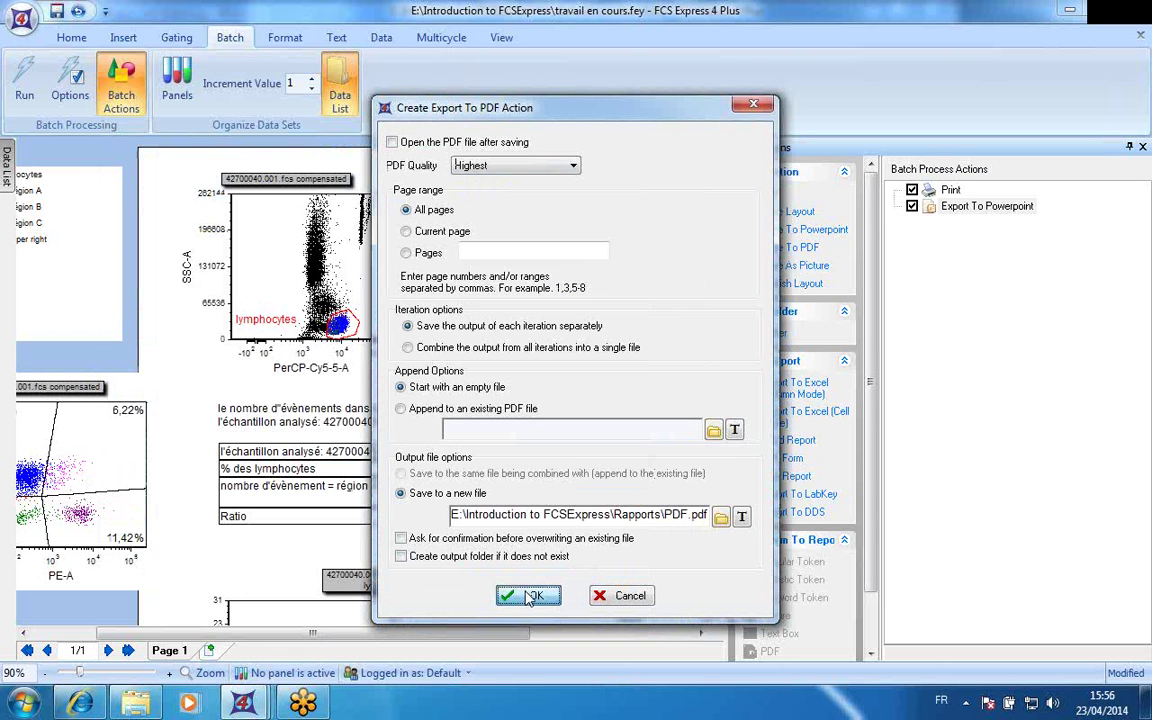
{"action": "left_click", "coordinate": [529, 596]}
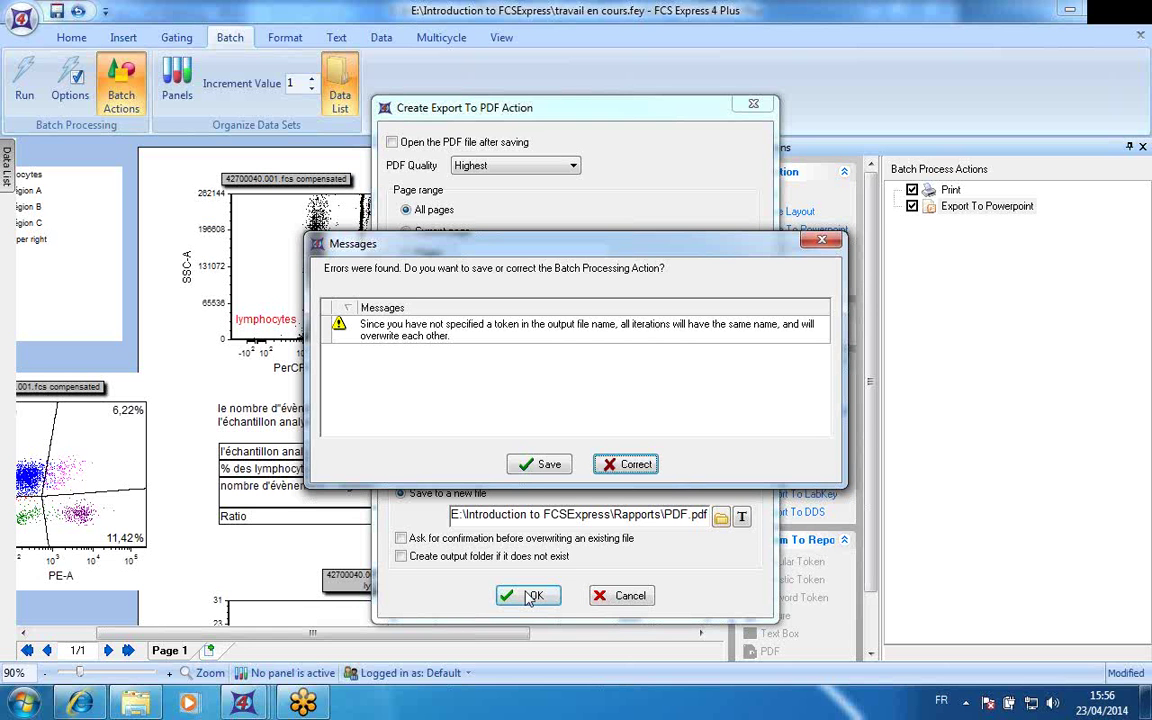
{"action": "left_click", "coordinate": [540, 463]}
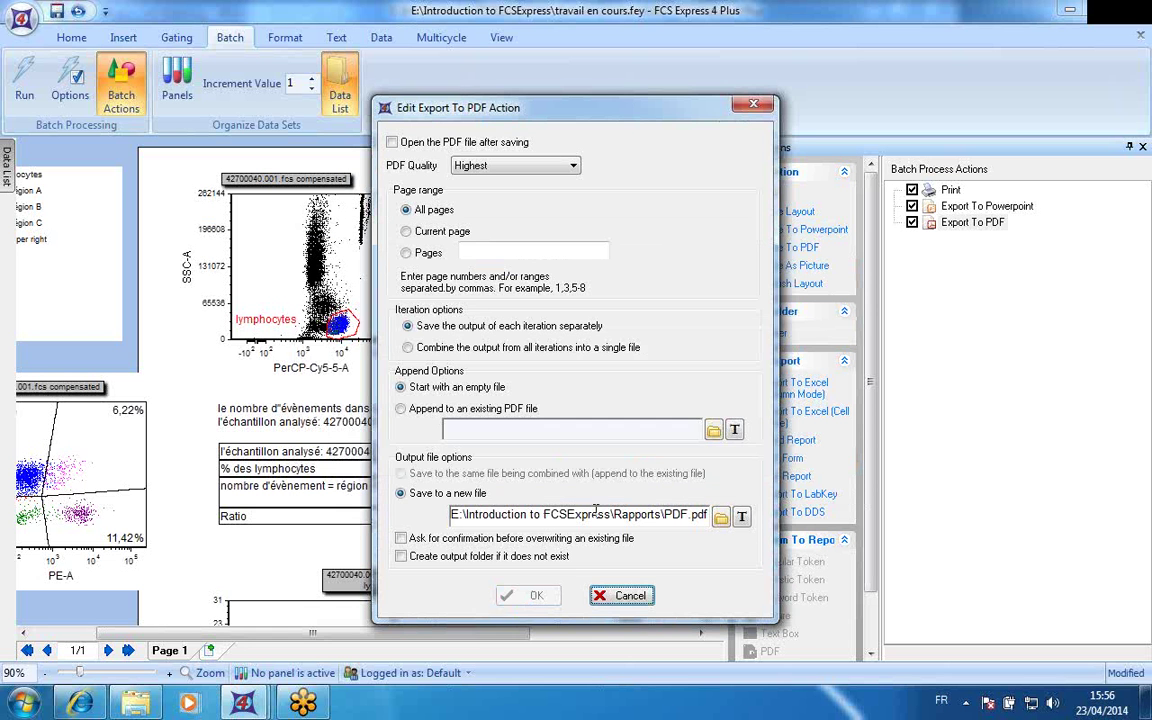
- Insert a $FIL keyword token from plot 1 after PDF in the Export To PDF action's output file name
{"action": "left_click", "coordinate": [686, 515]}
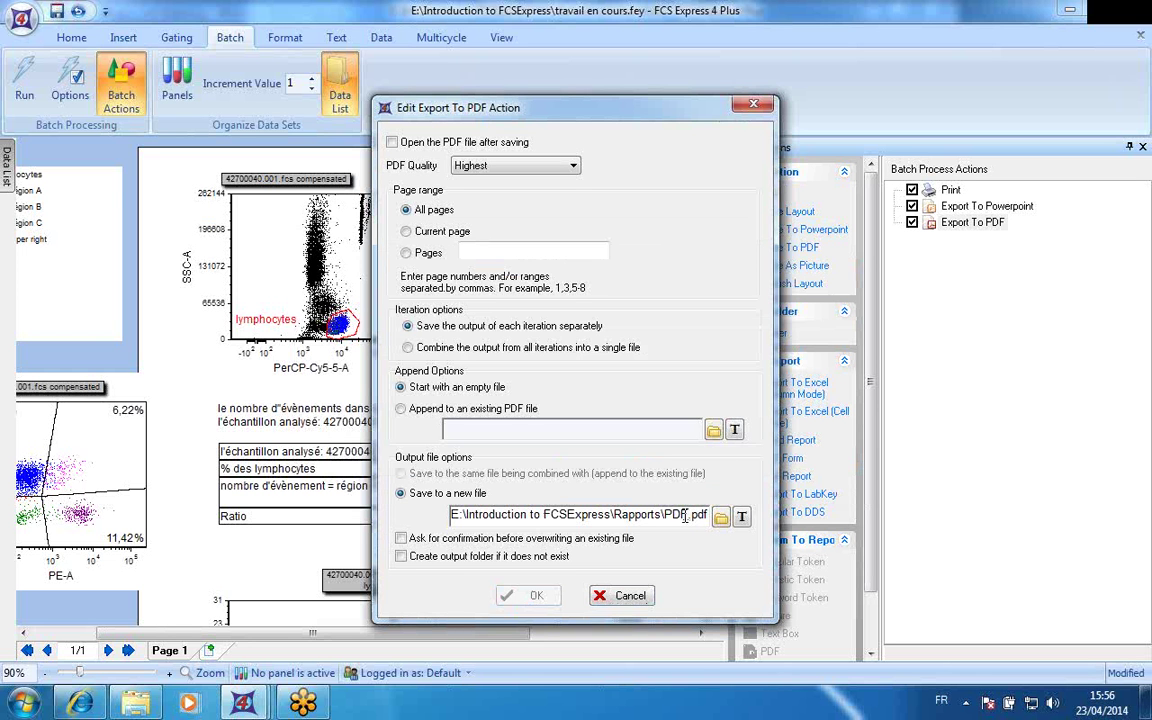
{"action": "left_click", "coordinate": [742, 518]}
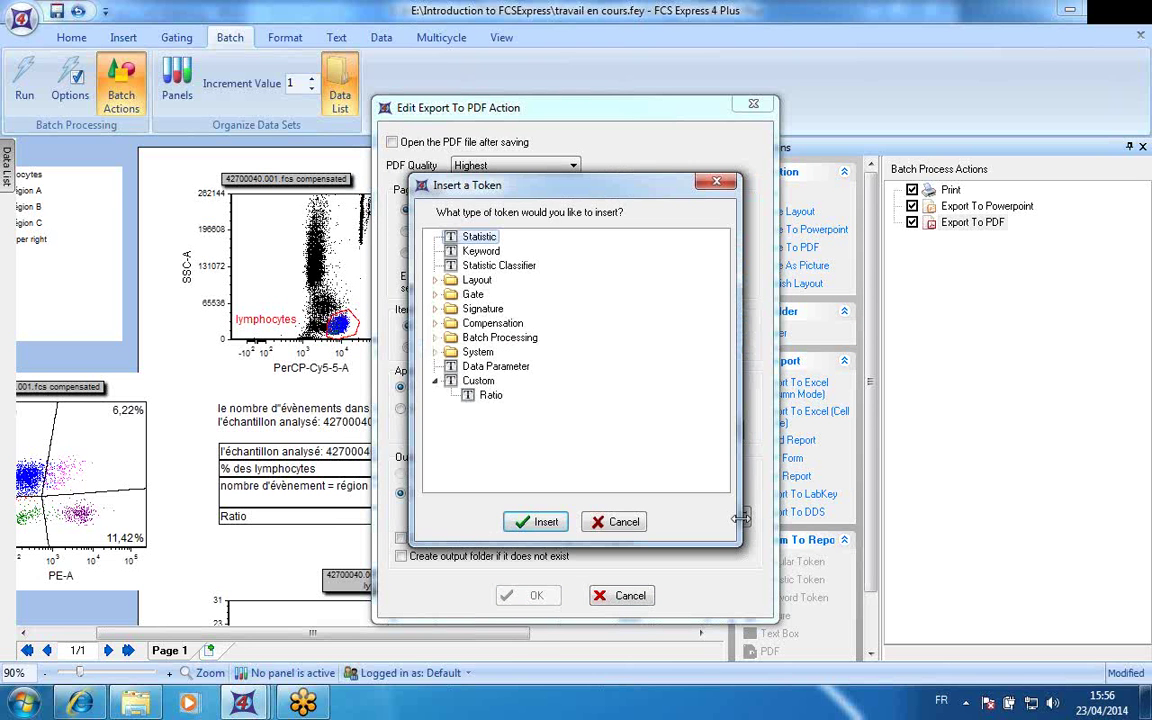
{"action": "left_click", "coordinate": [479, 252]}
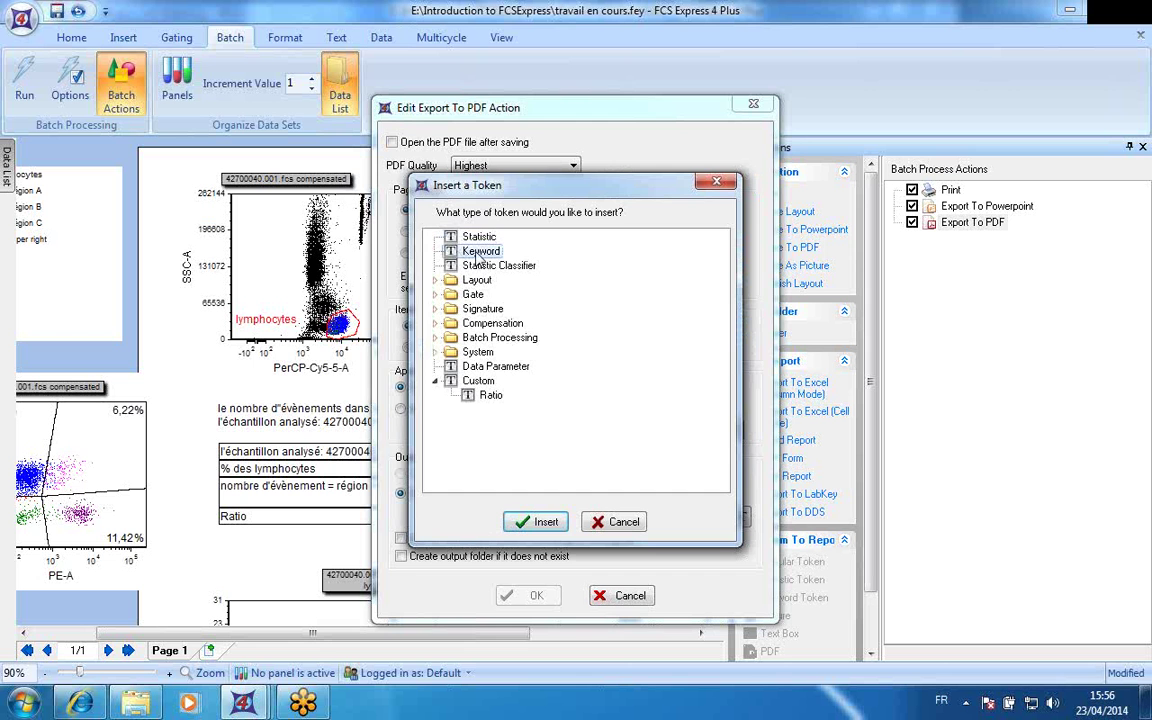
{"action": "double_click", "coordinate": [479, 252]}
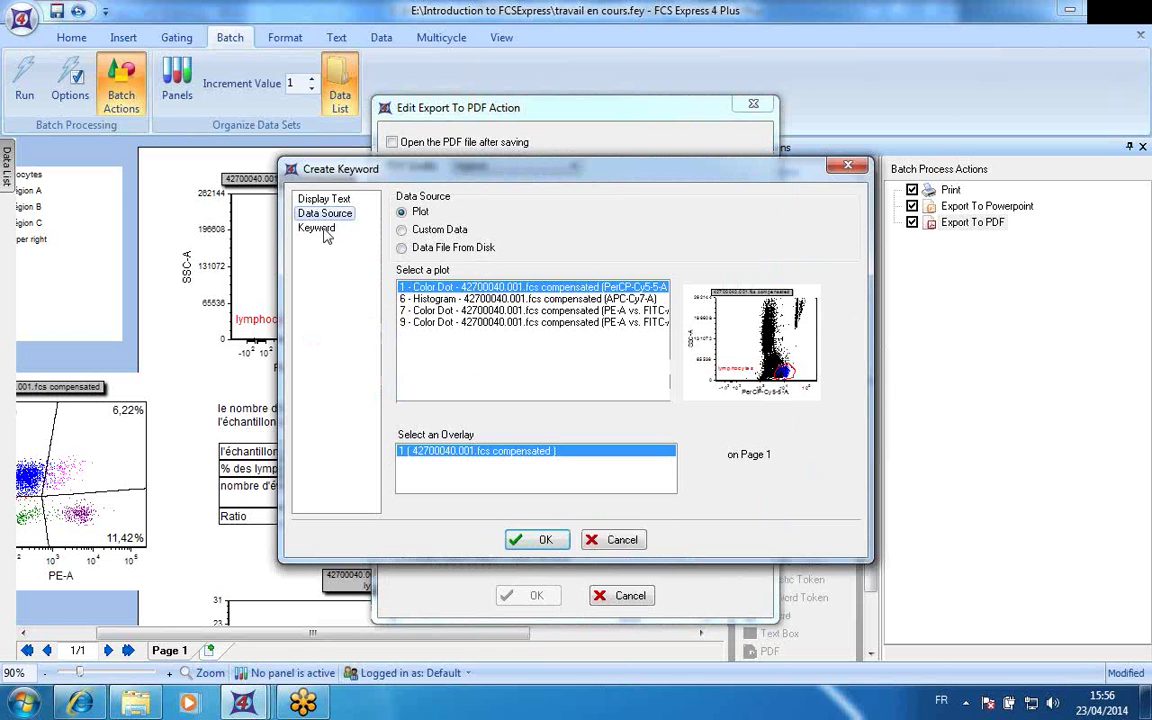
{"action": "left_click", "coordinate": [540, 218]}
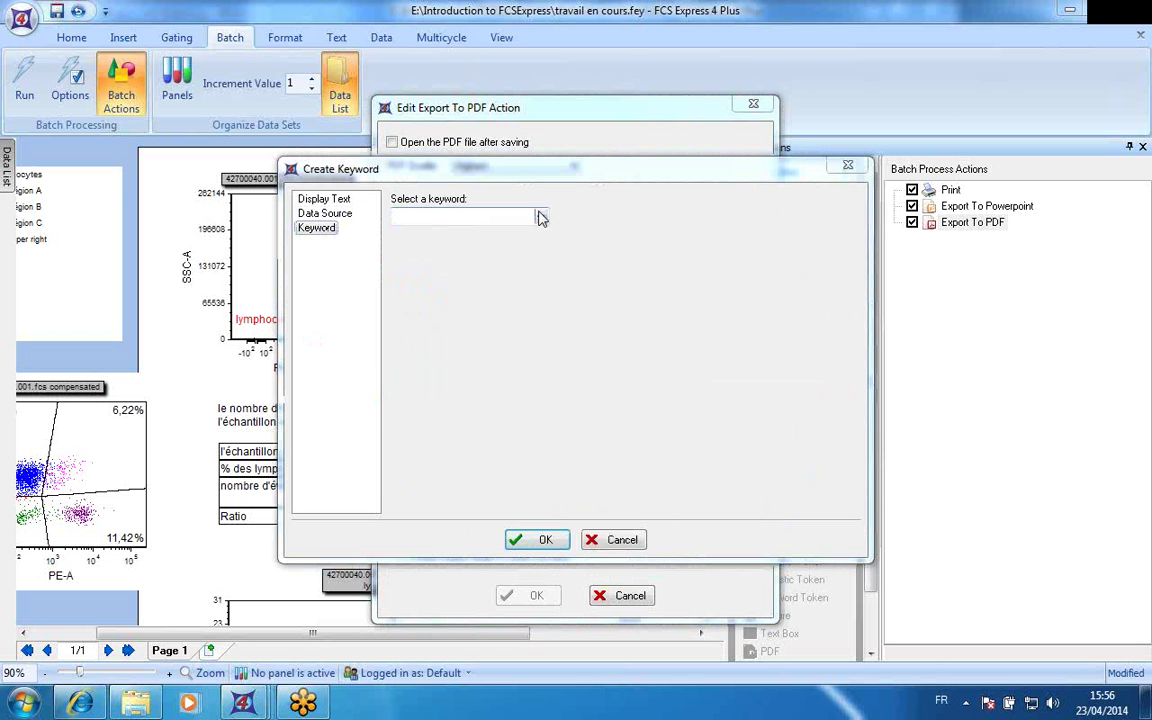
{"action": "scroll", "coordinate": [762, 312], "scroll_direction": "down", "scroll_amount": 1}
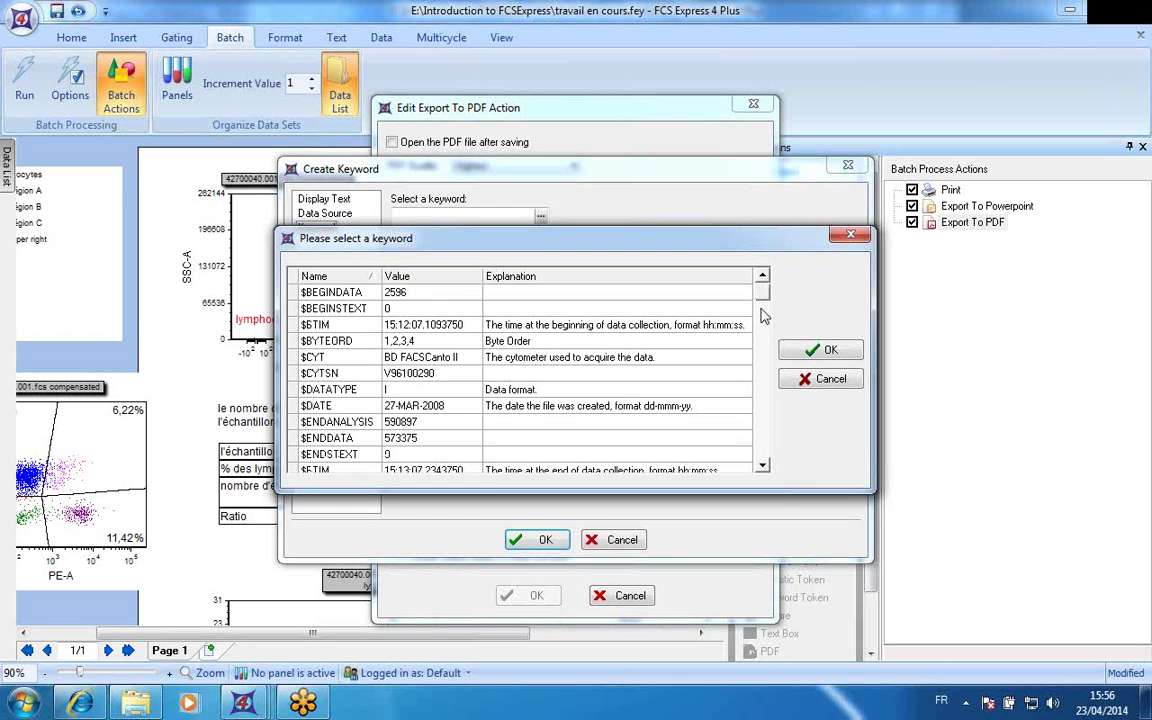
{"action": "scroll", "coordinate": [762, 312], "scroll_direction": "down", "scroll_amount": 4}
{"action": "left_click", "coordinate": [345, 374]}
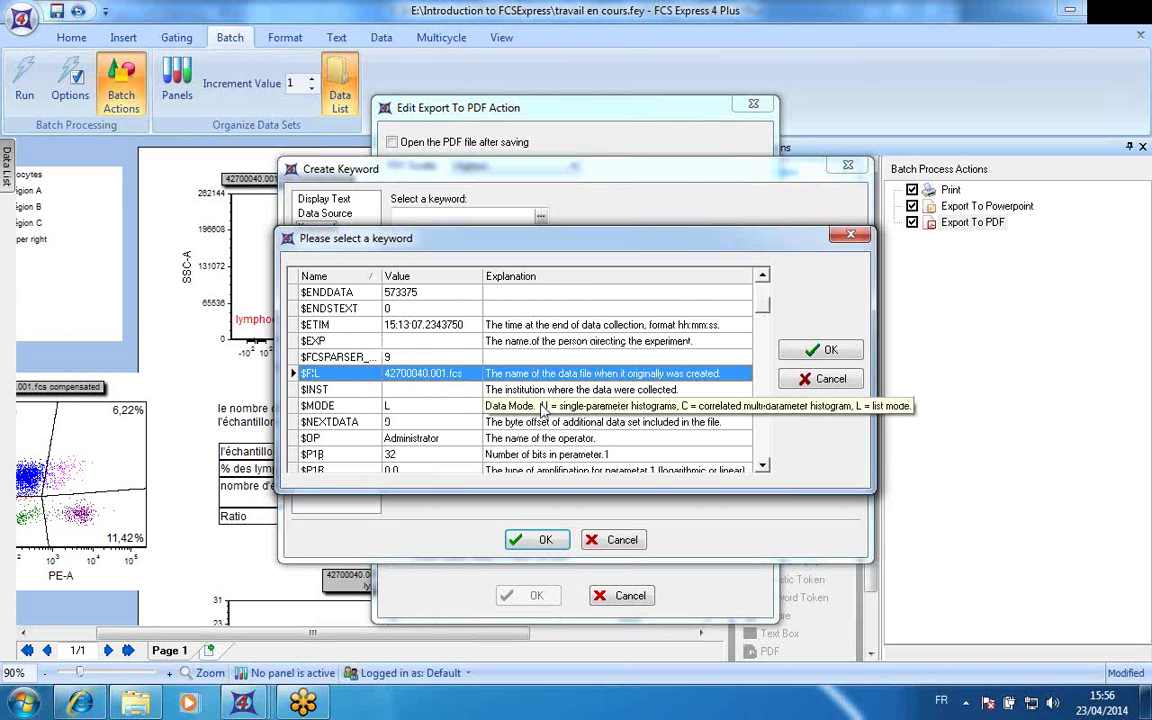
{"action": "left_click", "coordinate": [810, 352]}
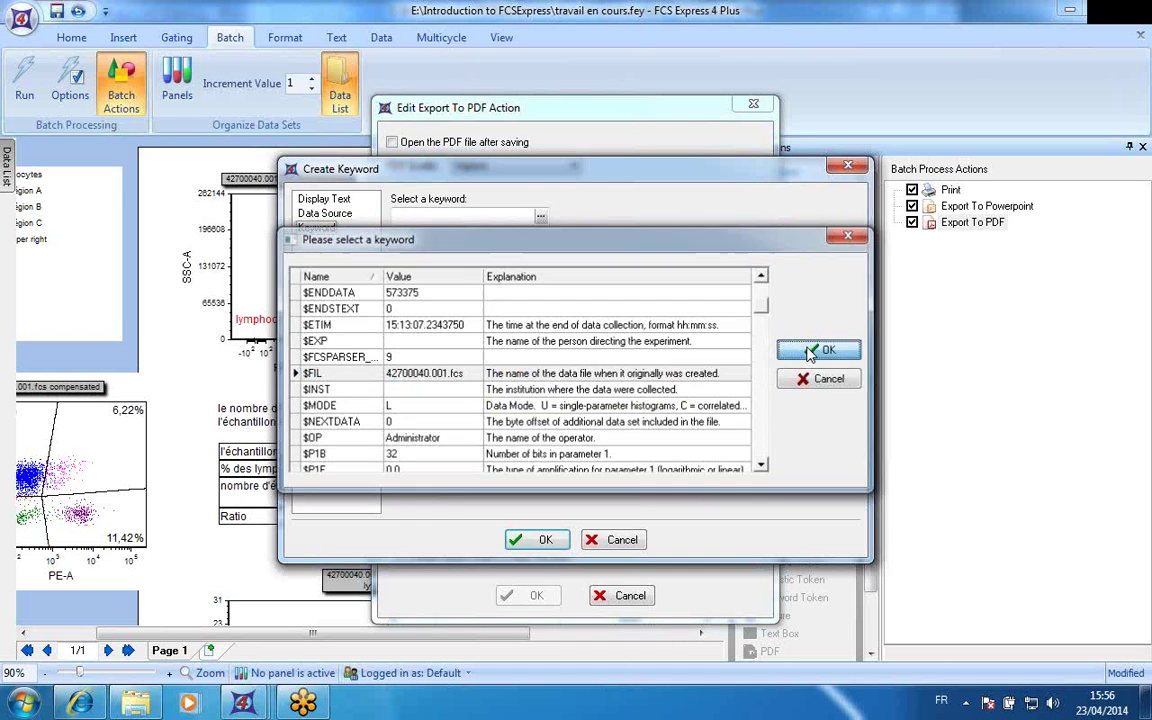
{"action": "left_click", "coordinate": [541, 541]}
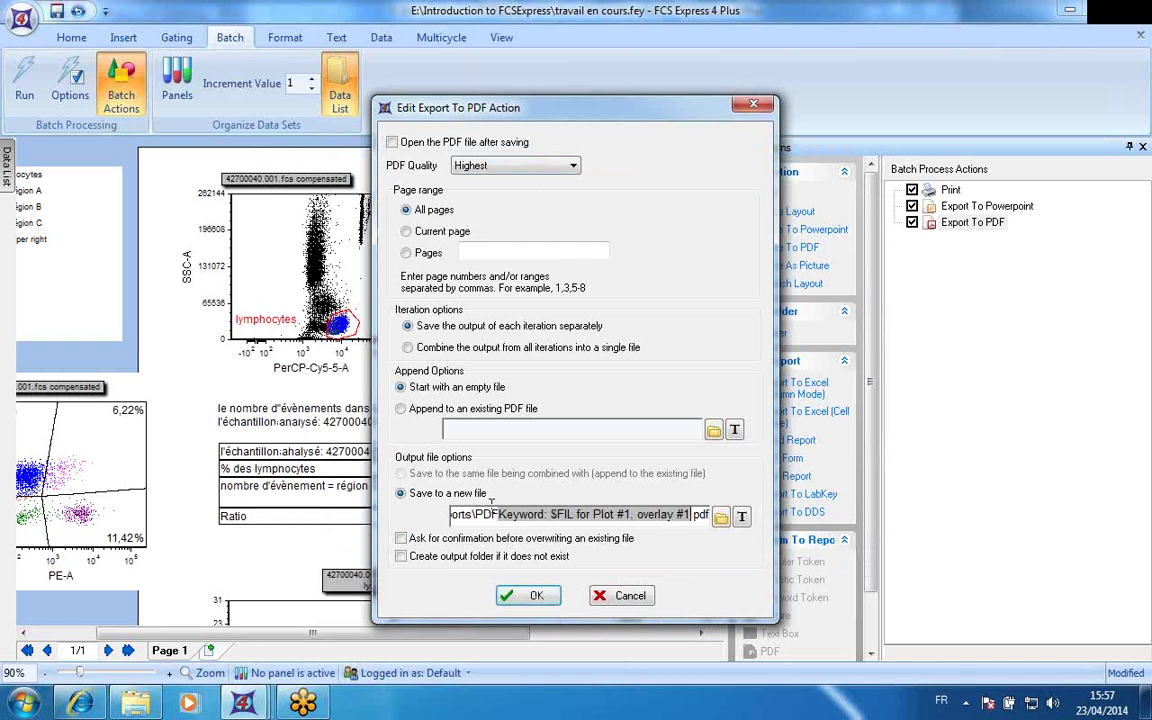
- Save the PDF action, and add an Export To Excel (Column Mode) report that outputs to excel.xlsx in the Rapports folder
{"action": "left_click", "coordinate": [540, 597]}
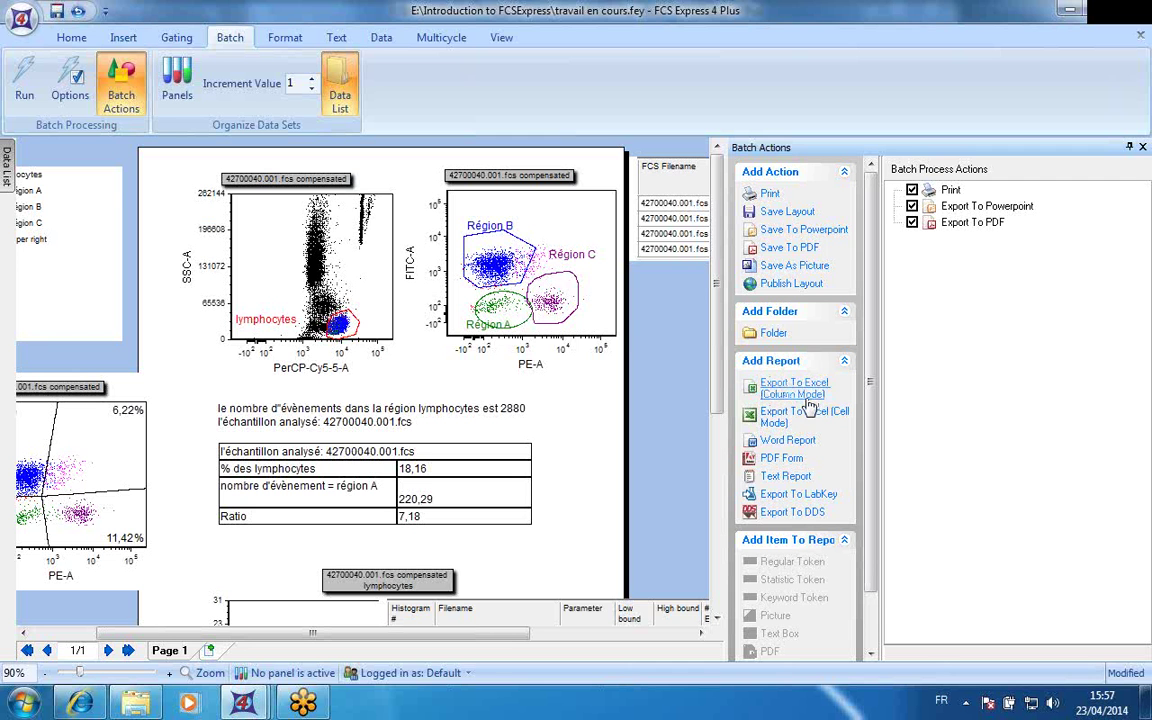
{"action": "left_click", "coordinate": [799, 398]}
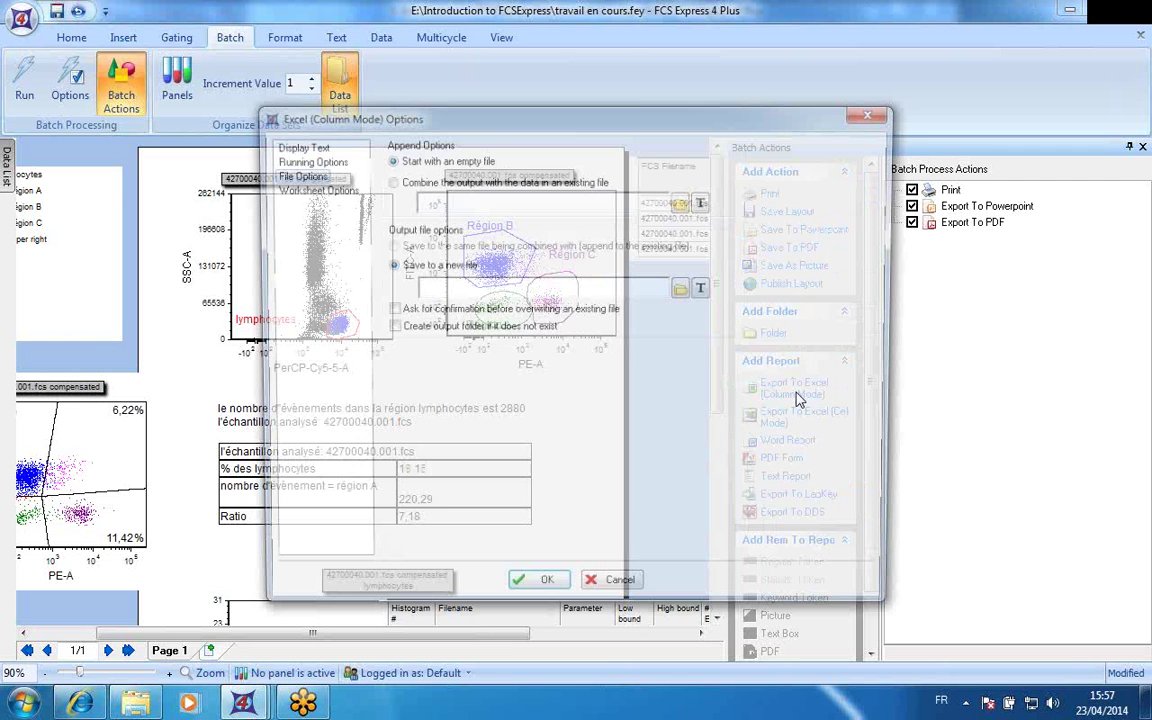
{"action": "left_click", "coordinate": [683, 290]}
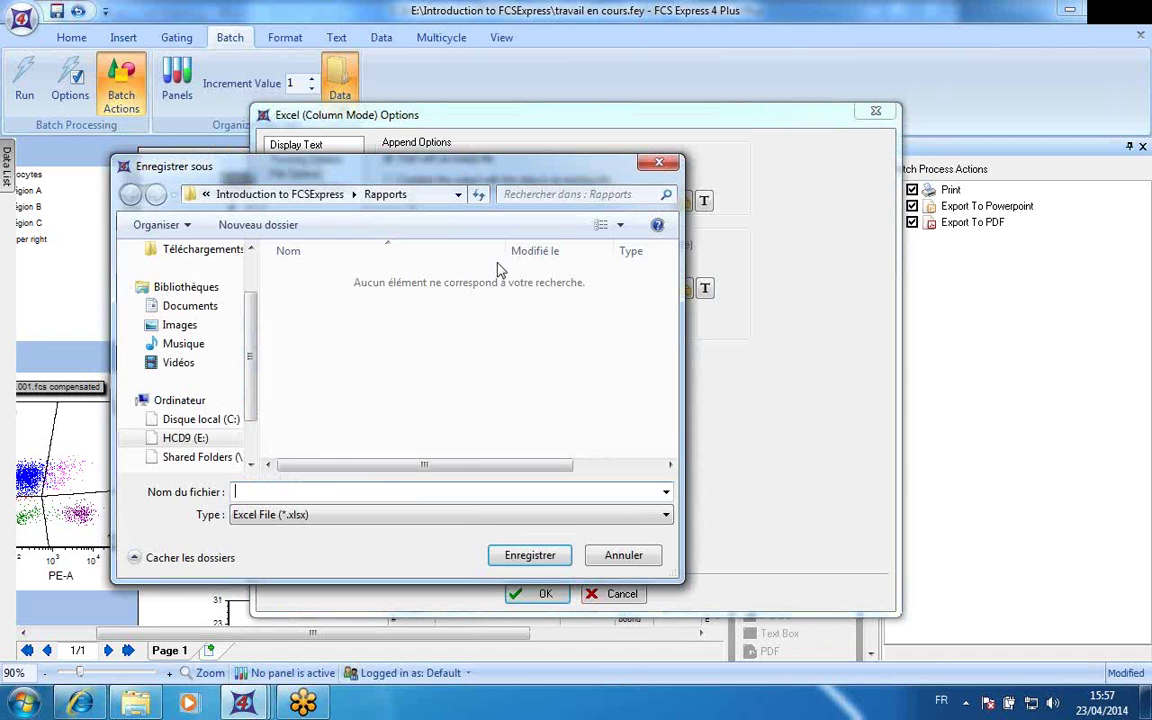
{"action": "type", "text": "excel"}
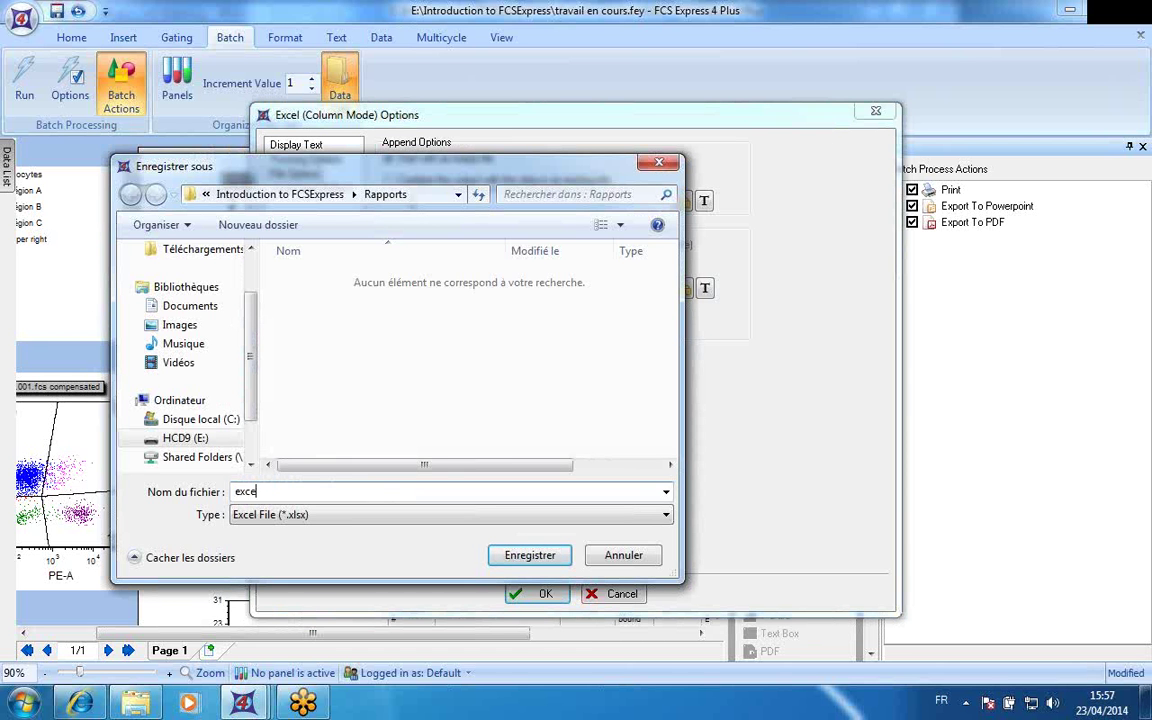
{"action": "left_click", "coordinate": [543, 557]}
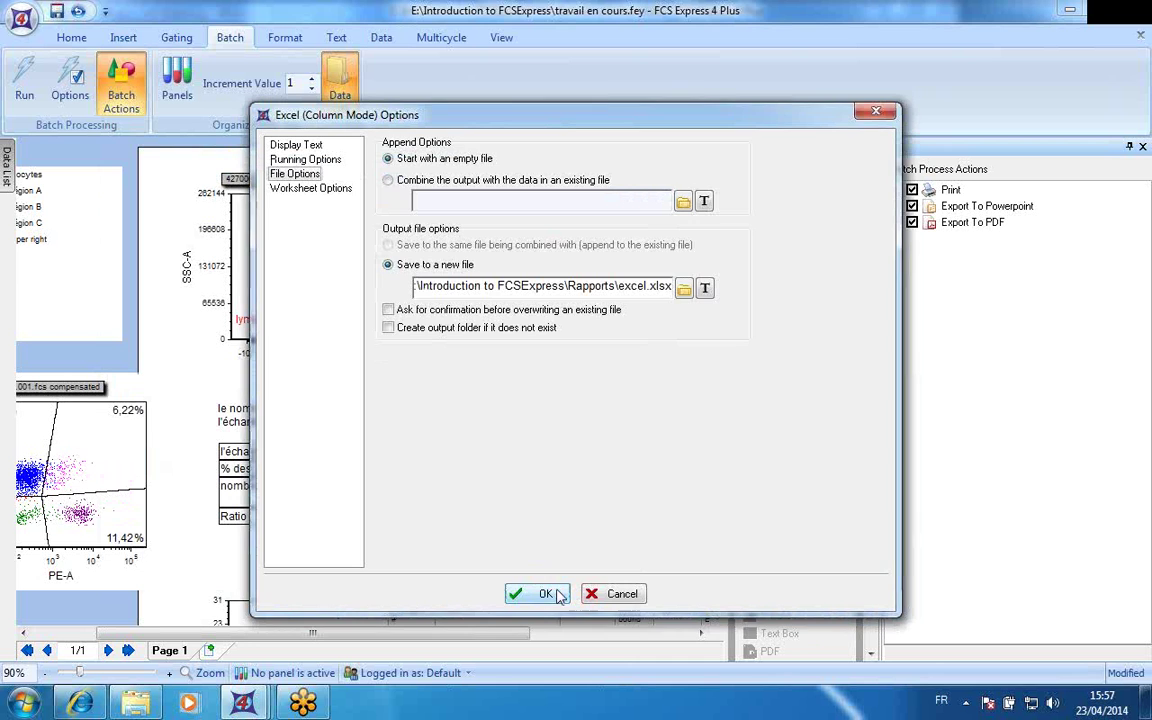
{"action": "left_click", "coordinate": [556, 594]}
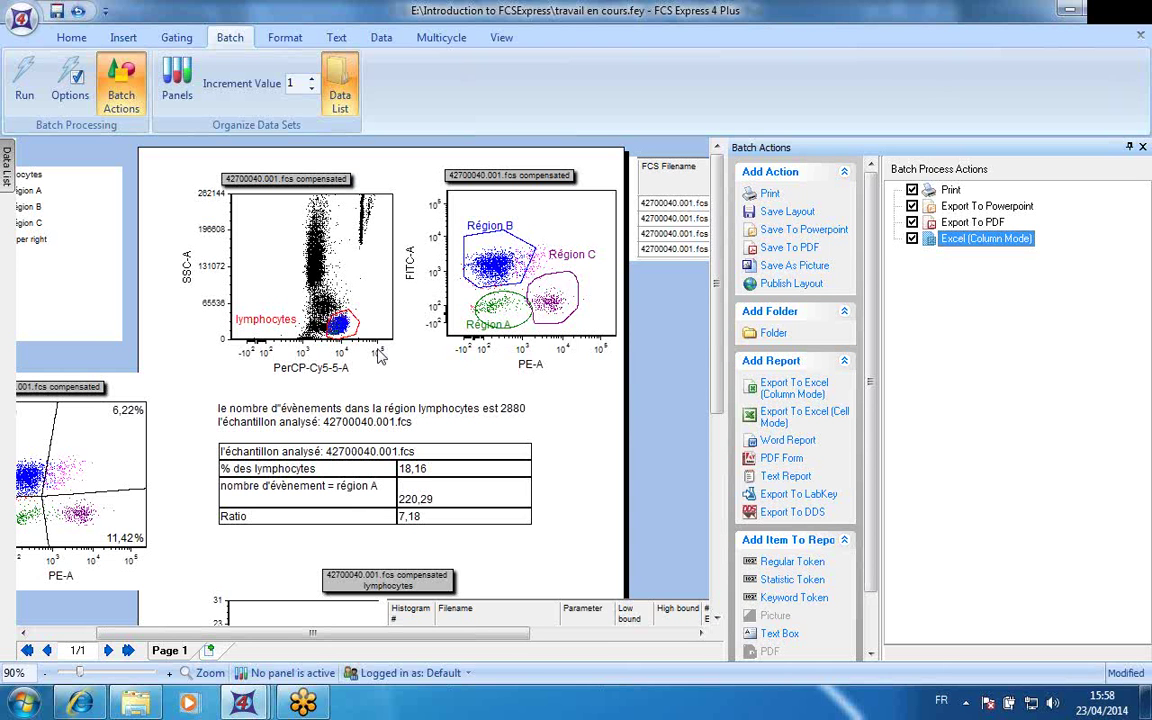
- Add the Région B gate to the Excel (Column Mode) report with the statistic % of Gated Cells
{"action": "left_click_drag", "start_coordinate": [343, 338], "coordinate": [490, 255]}
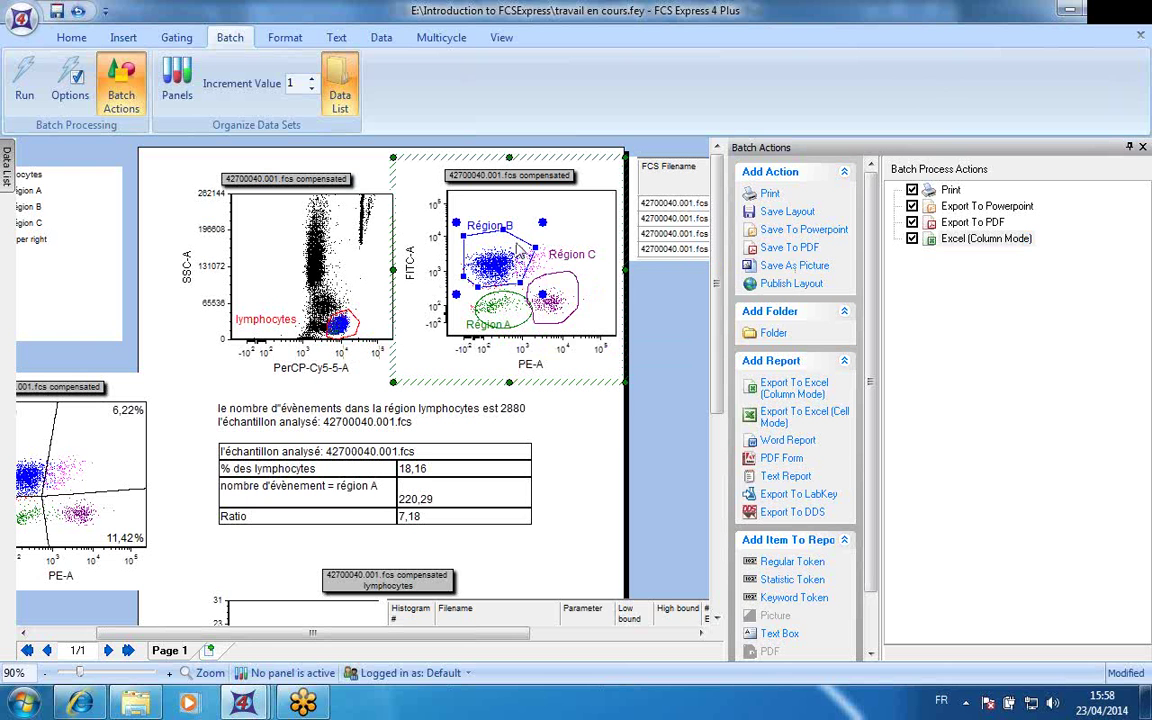
{"action": "left_click_drag", "start_coordinate": [960, 242], "coordinate": [965, 250]}
{"action": "left_click", "coordinate": [430, 374]}
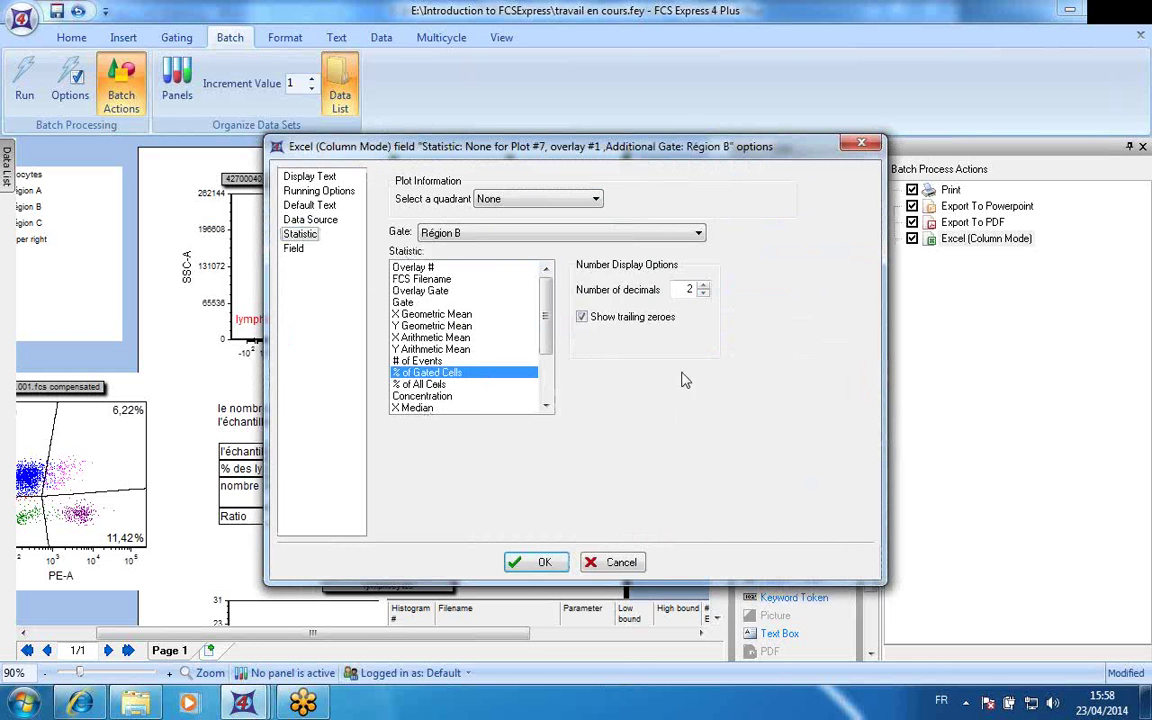
- Name the Région B statistic's Excel column "% of gated cells = région B" and save the field
{"action": "left_click", "coordinate": [293, 250]}
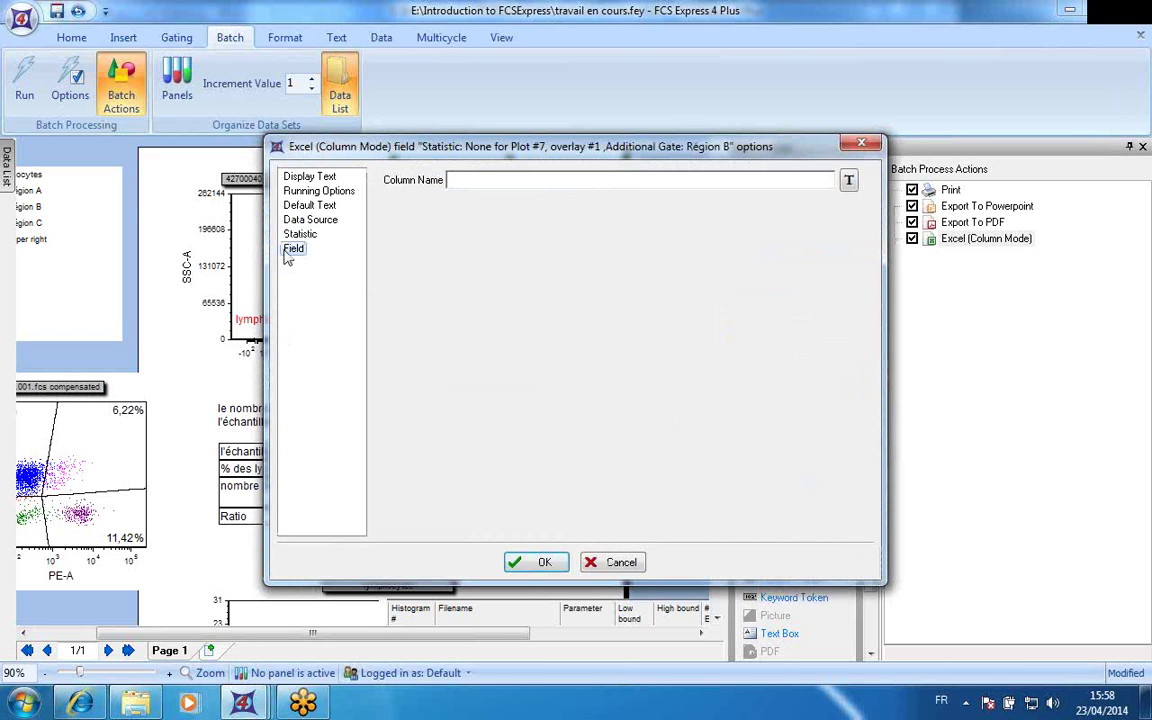
{"action": "left_click", "coordinate": [461, 180]}
{"action": "type", "text": "% of gated ce"}
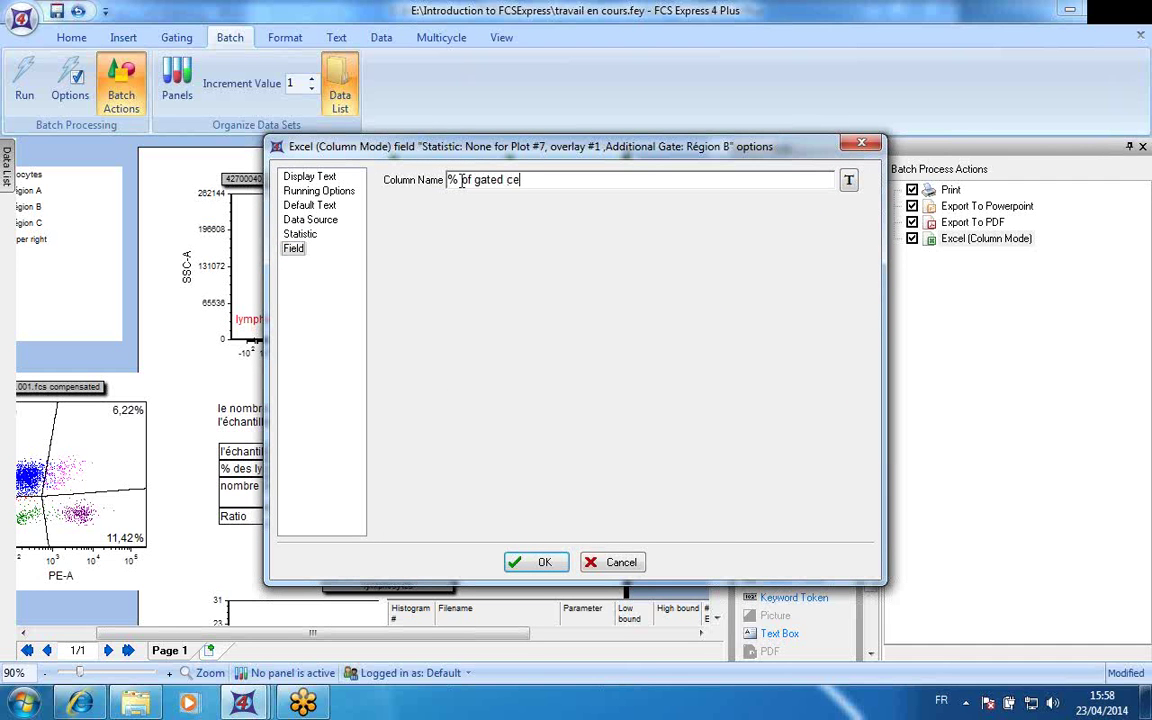
{"action": "type", "text": "lls = région"}
{"action": "key", "text": "BackSpace"}
{"action": "key", "text": "BackSpace"}
{"action": "key", "text": "BackSpace"}
{"action": "key", "text": "BackSpace"}
{"action": "key", "text": "BackSpace"}
{"action": "key", "text": "BackSpace"}
{"action": "key", "text": "BackSpace"}
{"action": "key", "text": "BackSpace"}
{"action": "key", "text": "BackSpace"}
{"action": "key", "text": "BackSpace"}
{"action": "type", "text": "= région B"}
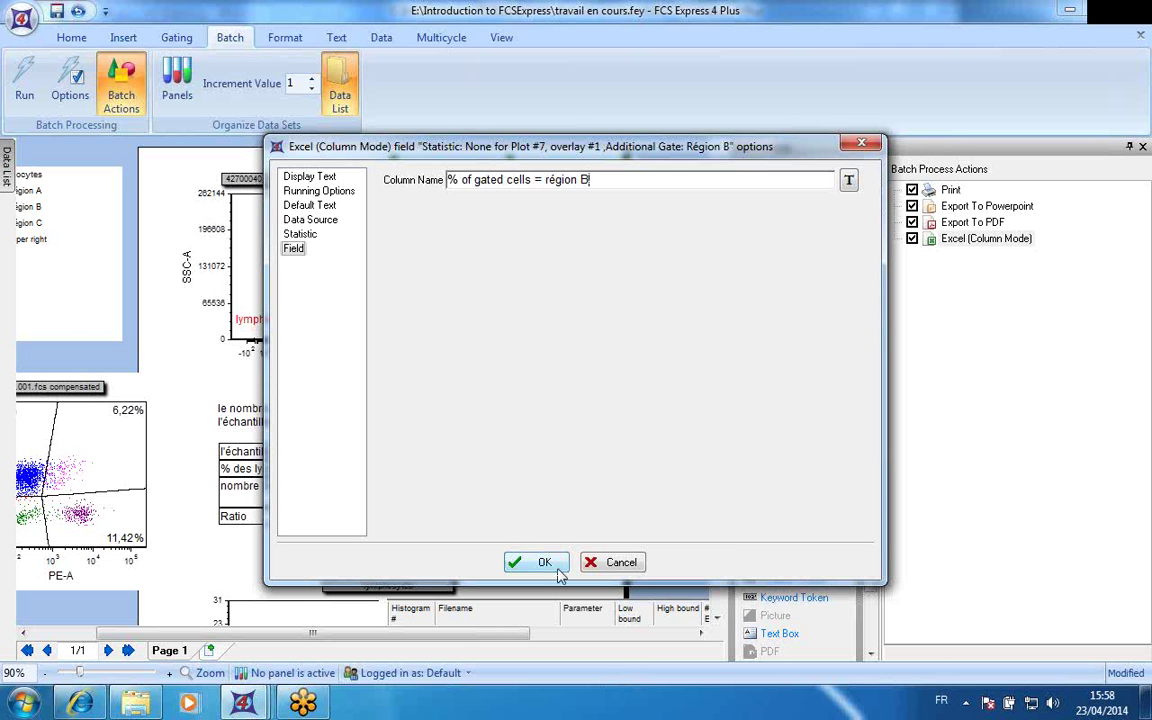
{"action": "left_click", "coordinate": [558, 568]}
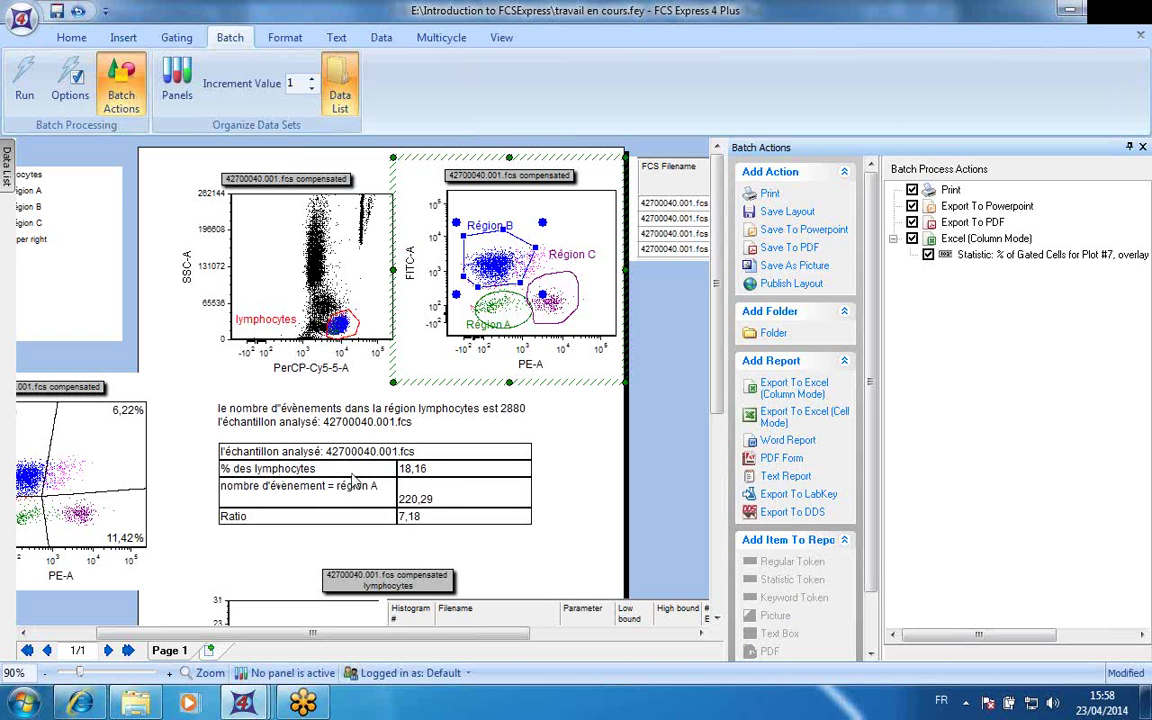
- Add the % des lymphocytes value and all tokens of the results text box to the Excel (Column Mode) report
{"action": "left_click", "coordinate": [405, 469]}
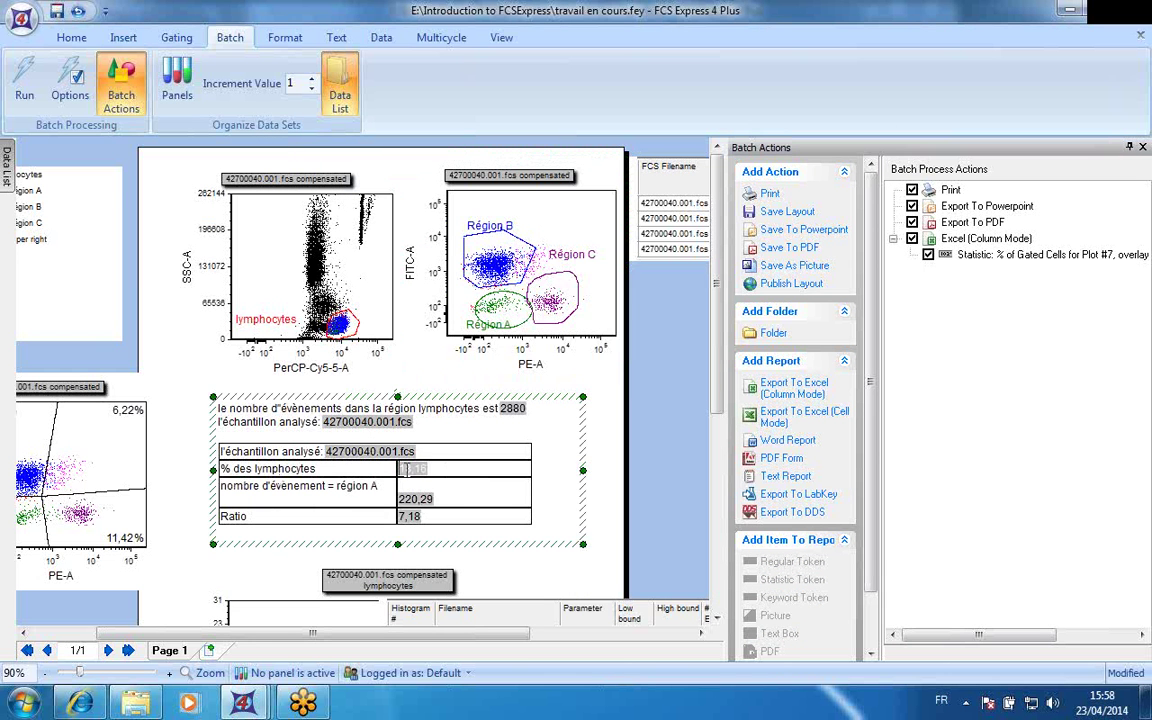
{"action": "left_click_drag", "start_coordinate": [405, 469], "coordinate": [958, 252]}
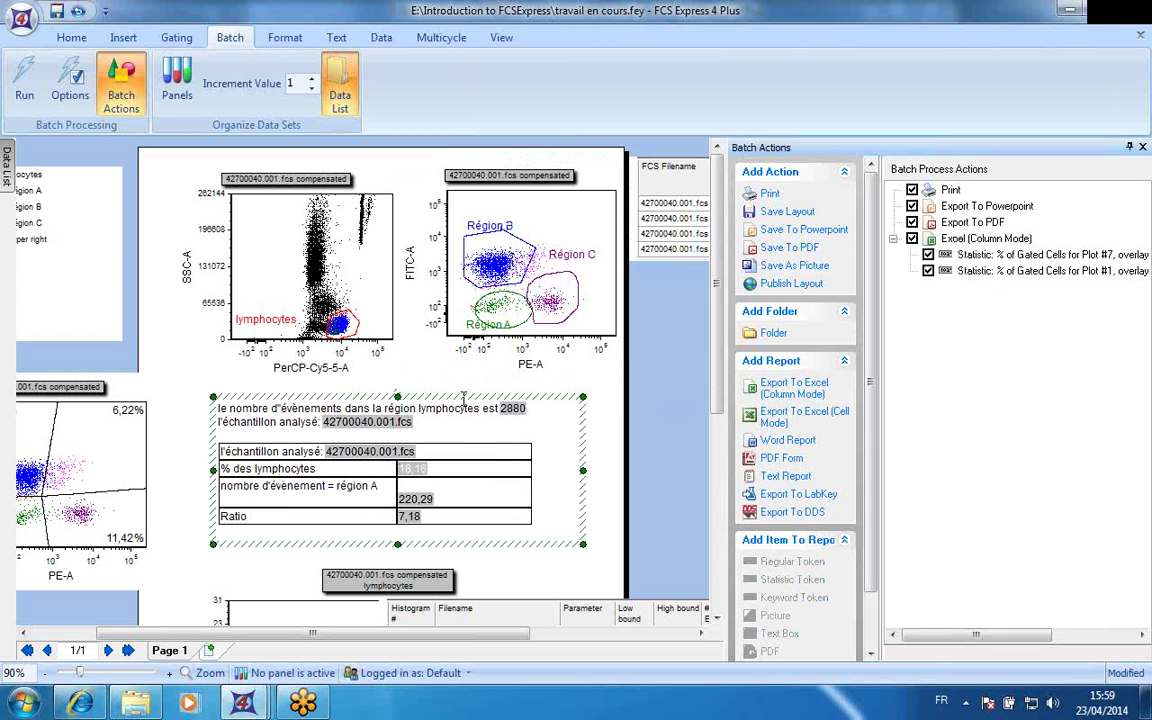
{"action": "left_click", "coordinate": [461, 397]}
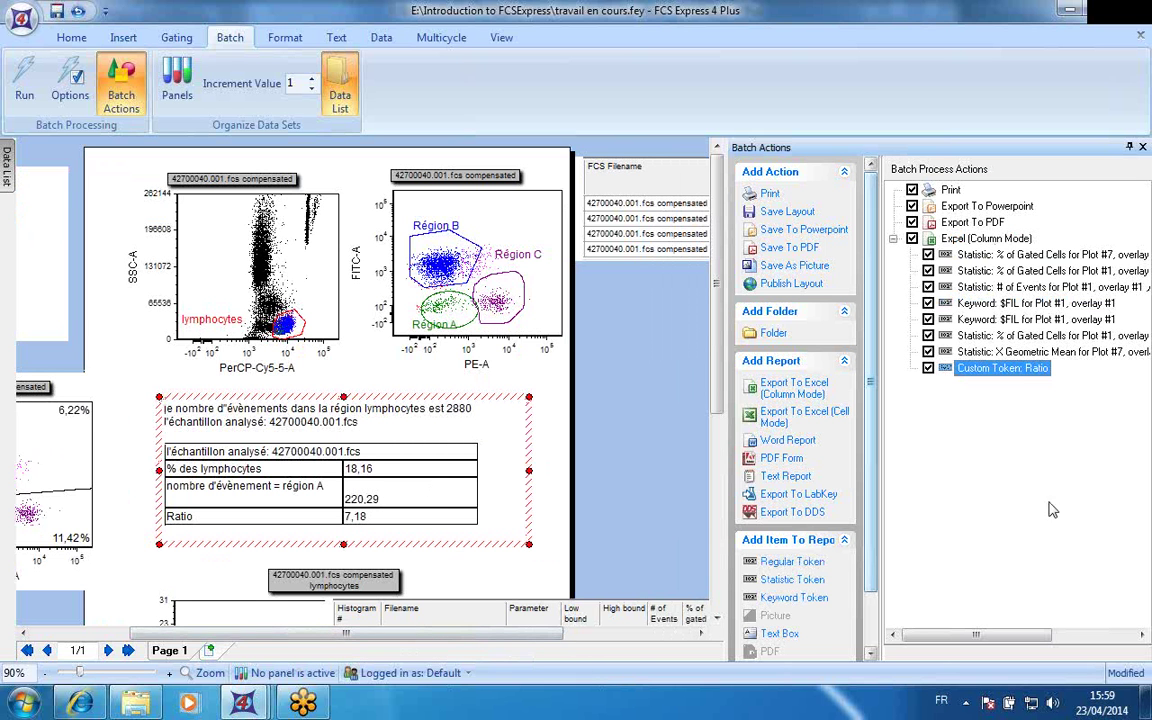
- Examine the statistic, keyword and Ratio token fields listed under the Excel (Column Mode) report
{"action": "left_click", "coordinate": [951, 240]}
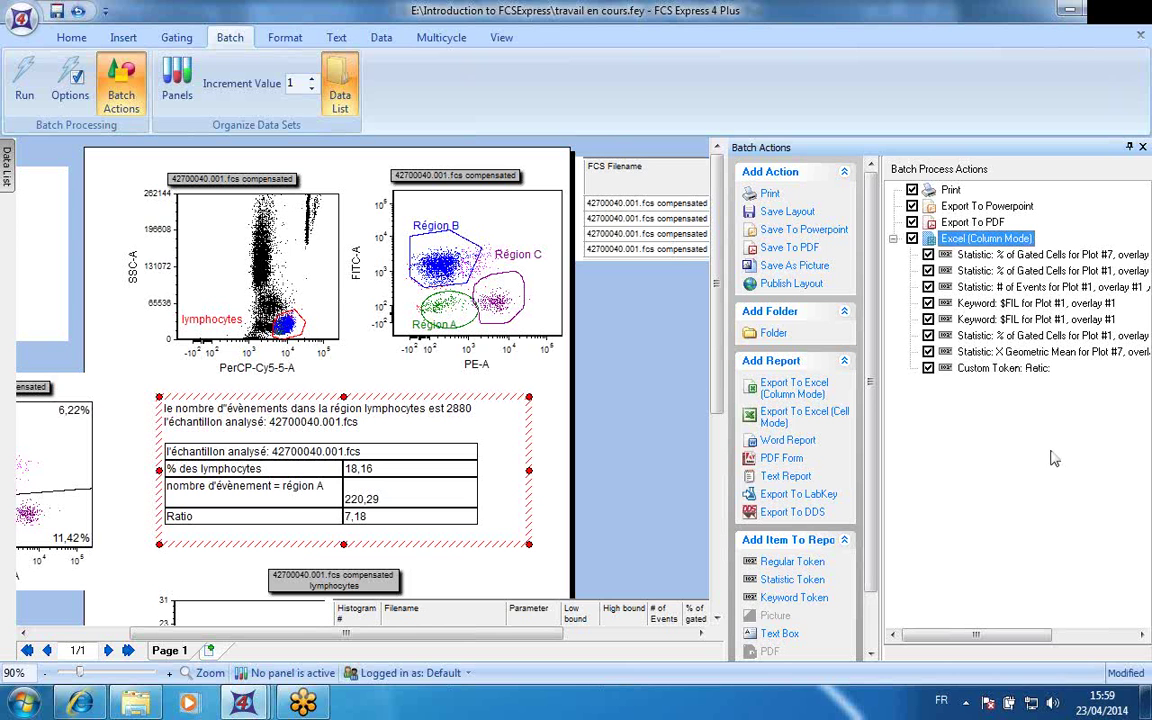
{"action": "left_click", "coordinate": [1030, 369]}
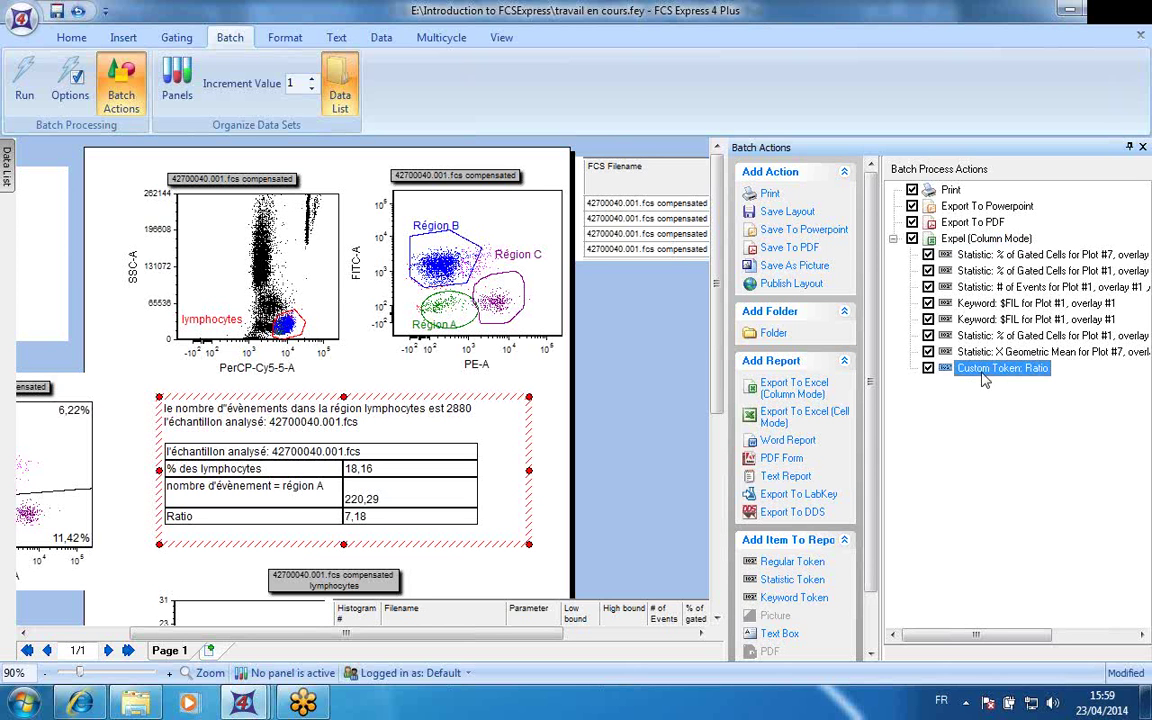
{"action": "left_click", "coordinate": [1015, 304]}
{"action": "left_click_drag", "start_coordinate": [1015, 304], "coordinate": [966, 349]}
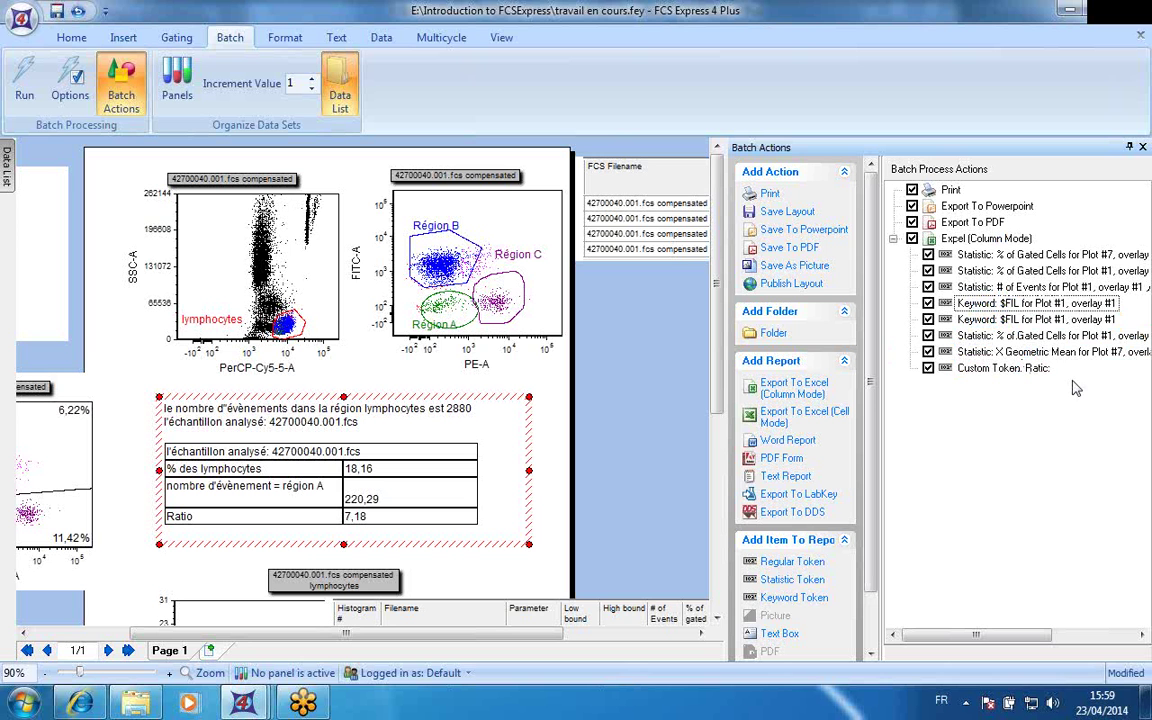
{"action": "left_click", "coordinate": [997, 306]}
{"action": "key", "text": "Up"}
{"action": "key", "text": "Up"}
{"action": "key", "text": "Up"}
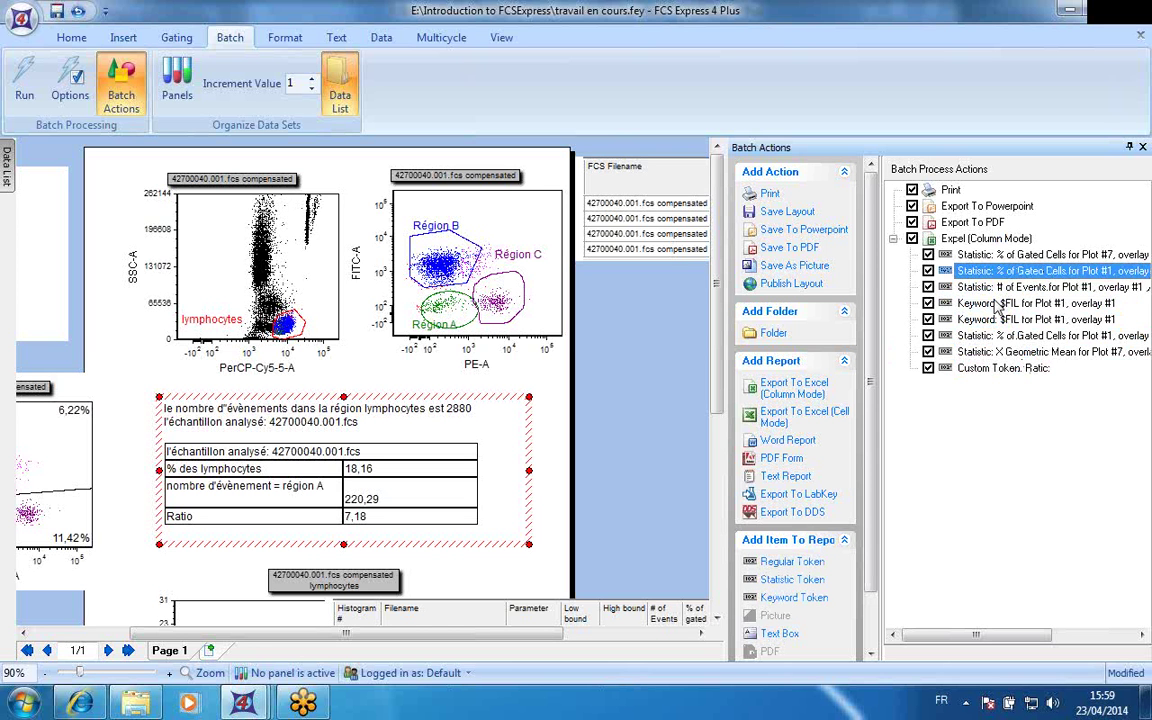
{"action": "key", "text": "Up"}
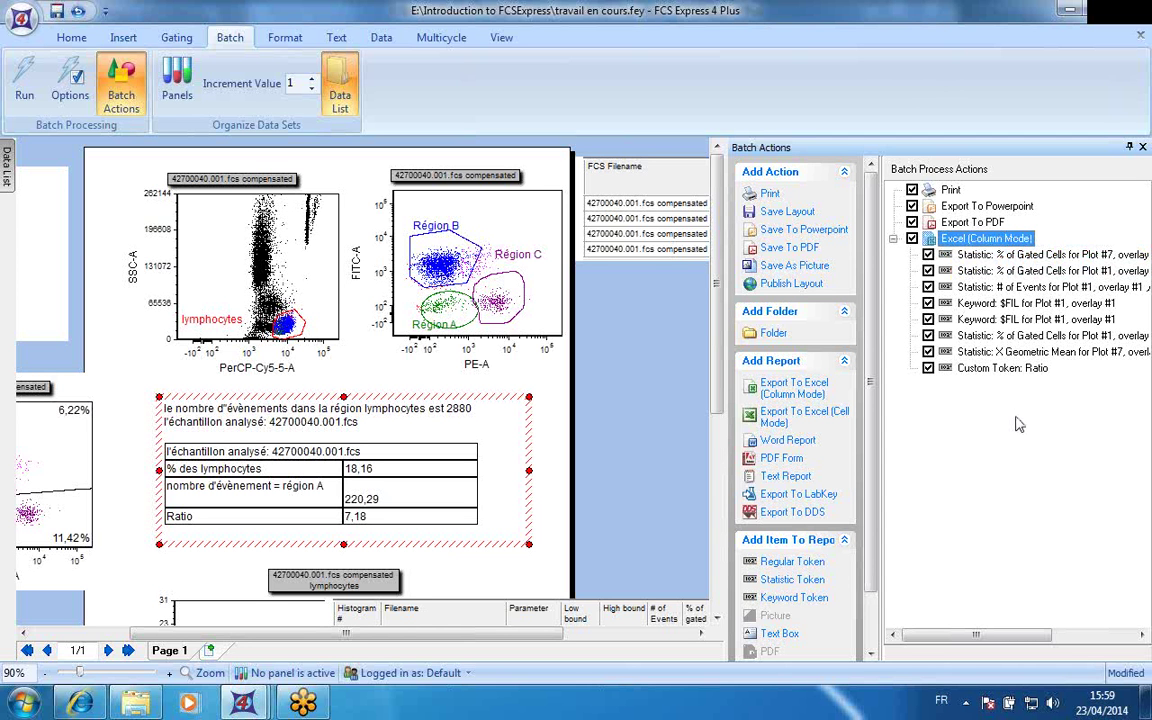
- Disable the Print batch action, and change the data on all plots to the first file in the data list
{"action": "left_click", "coordinate": [952, 190]}
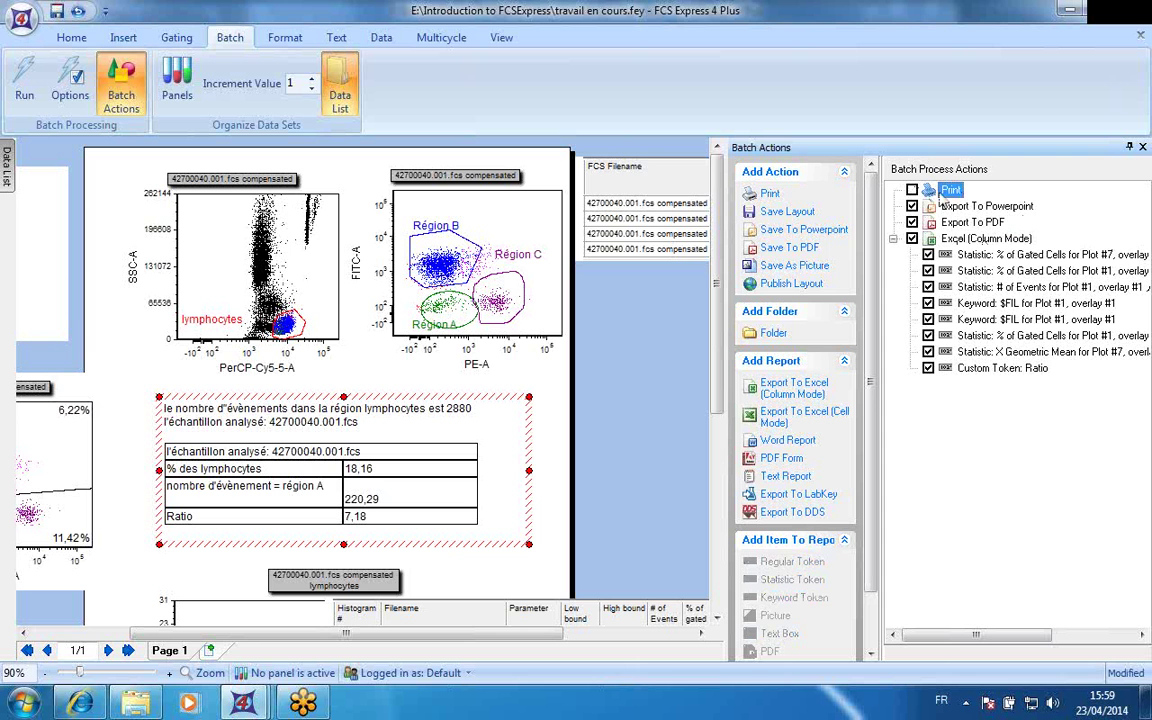
{"action": "left_click", "coordinate": [912, 190]}
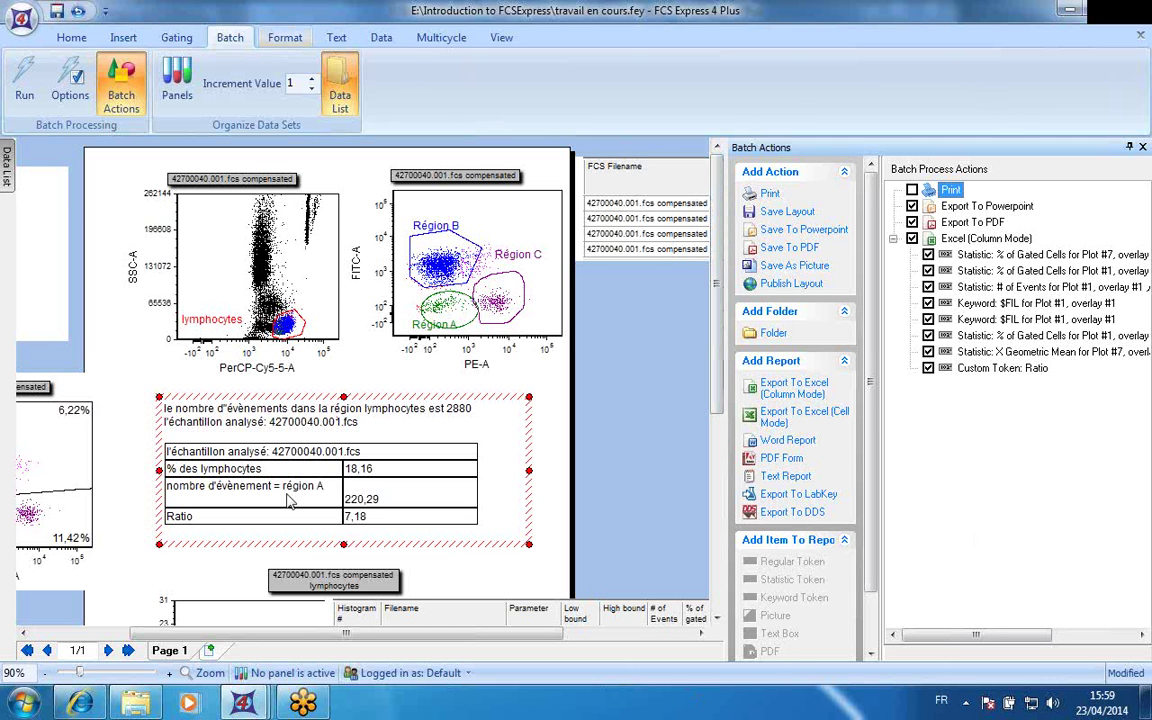
{"action": "left_click", "coordinate": [7, 175]}
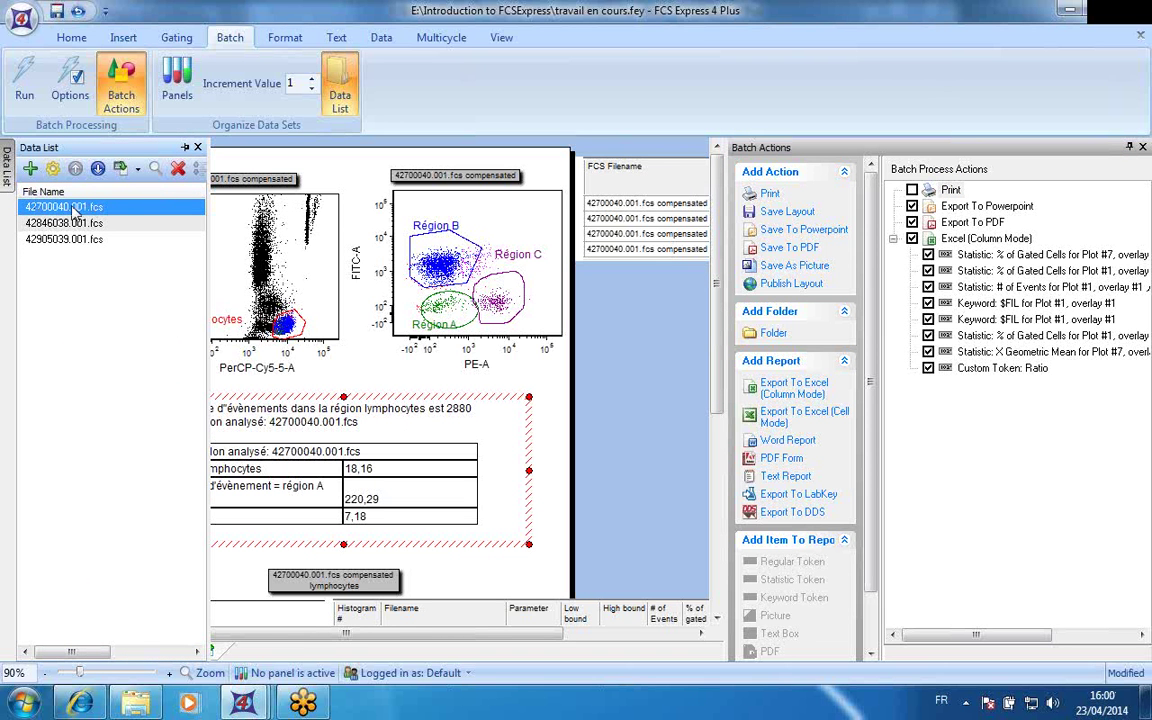
{"action": "left_click", "coordinate": [138, 170]}
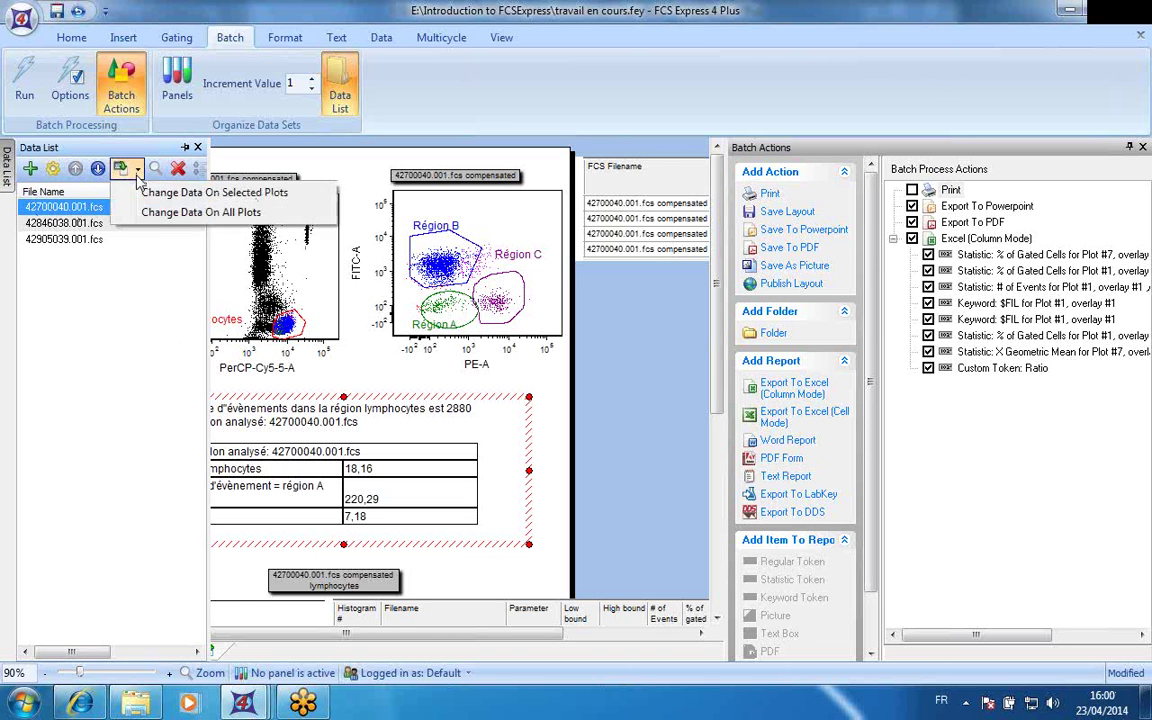
{"action": "left_click", "coordinate": [158, 214]}
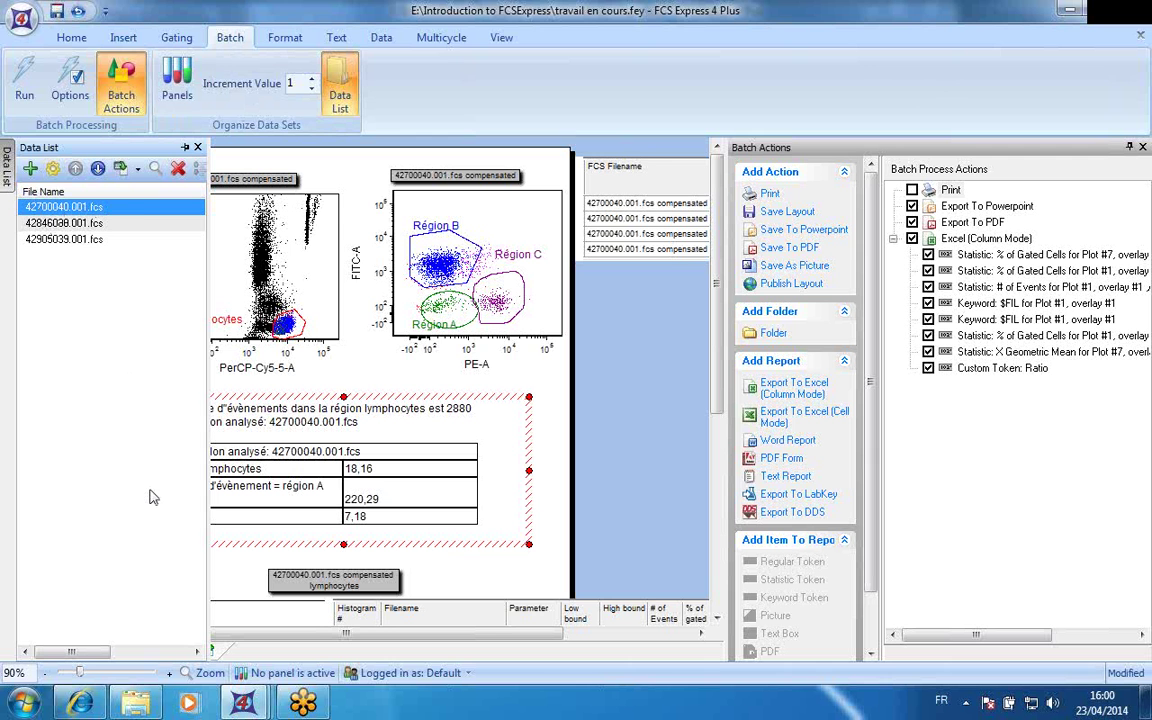
- Set batch processing to pause between iterations and restore the state of the layout after each one
{"action": "left_click", "coordinate": [77, 90]}
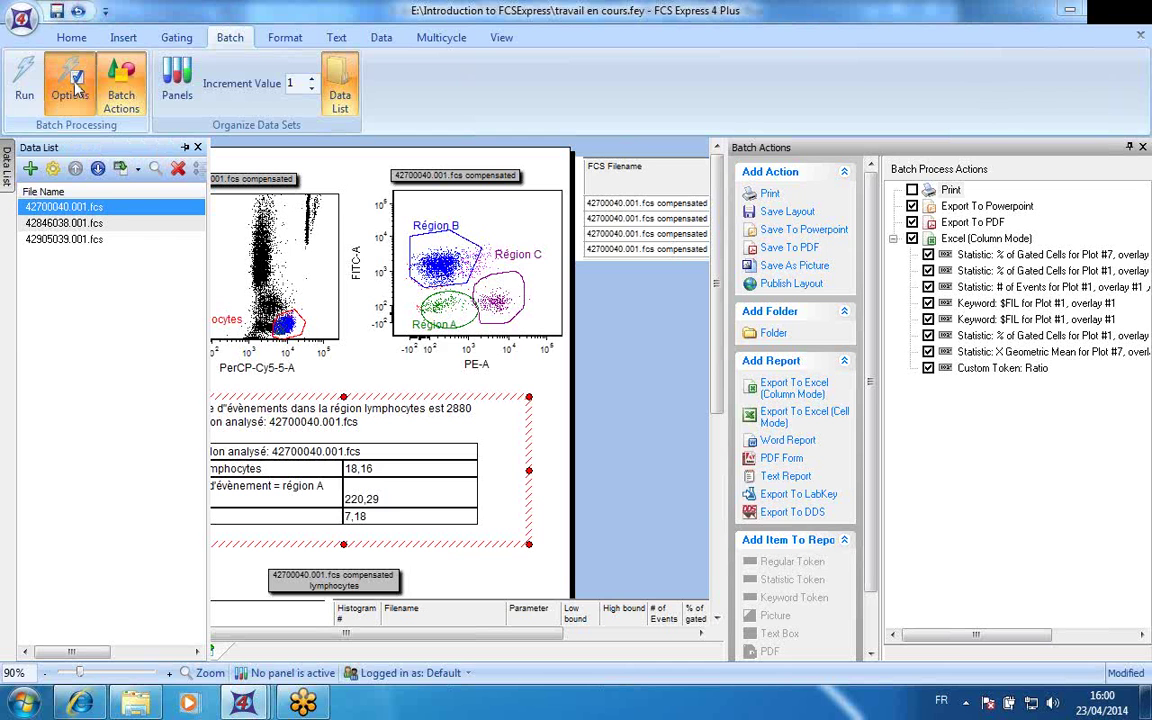
{"action": "left_click", "coordinate": [450, 379]}
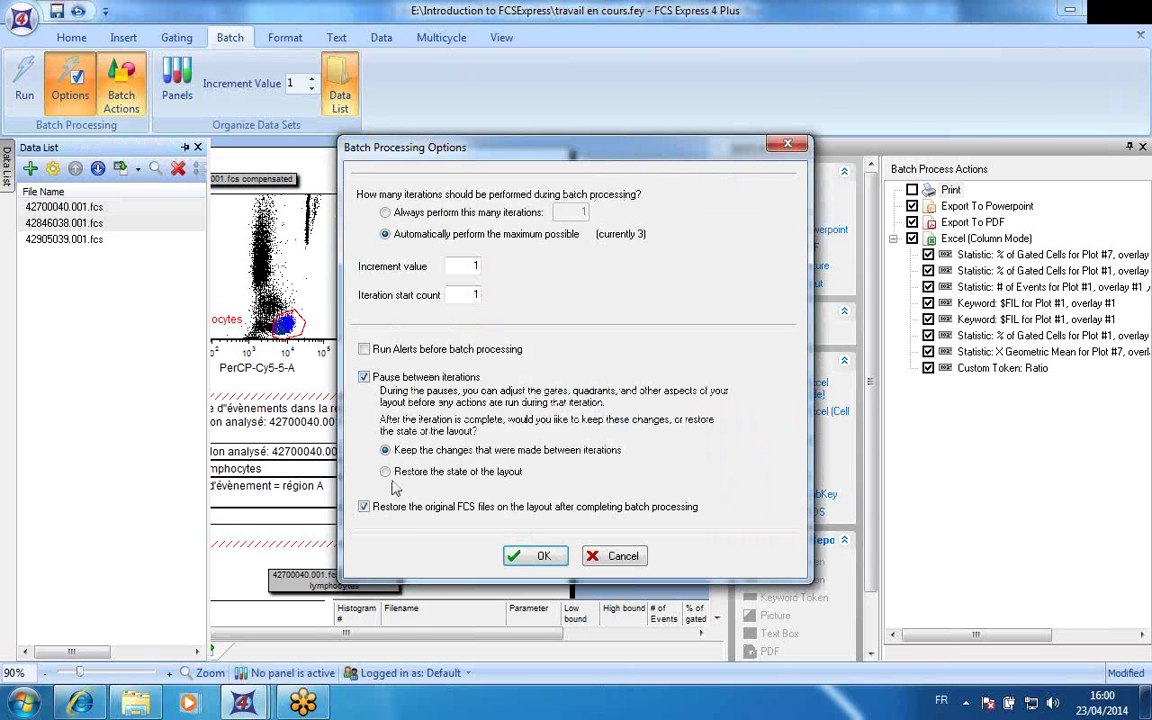
{"action": "left_click", "coordinate": [386, 473]}
{"action": "left_click", "coordinate": [536, 560]}
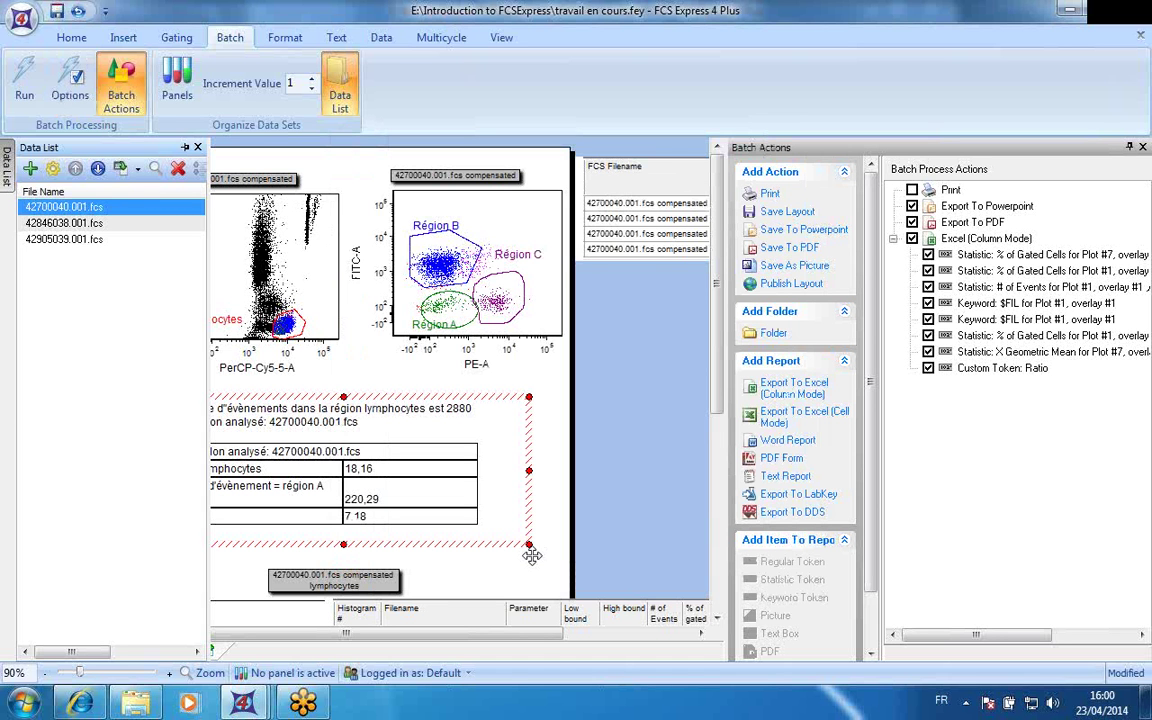
- Run the batch process and move its progress window clear of the plots at the pause
{"action": "left_click", "coordinate": [26, 92]}
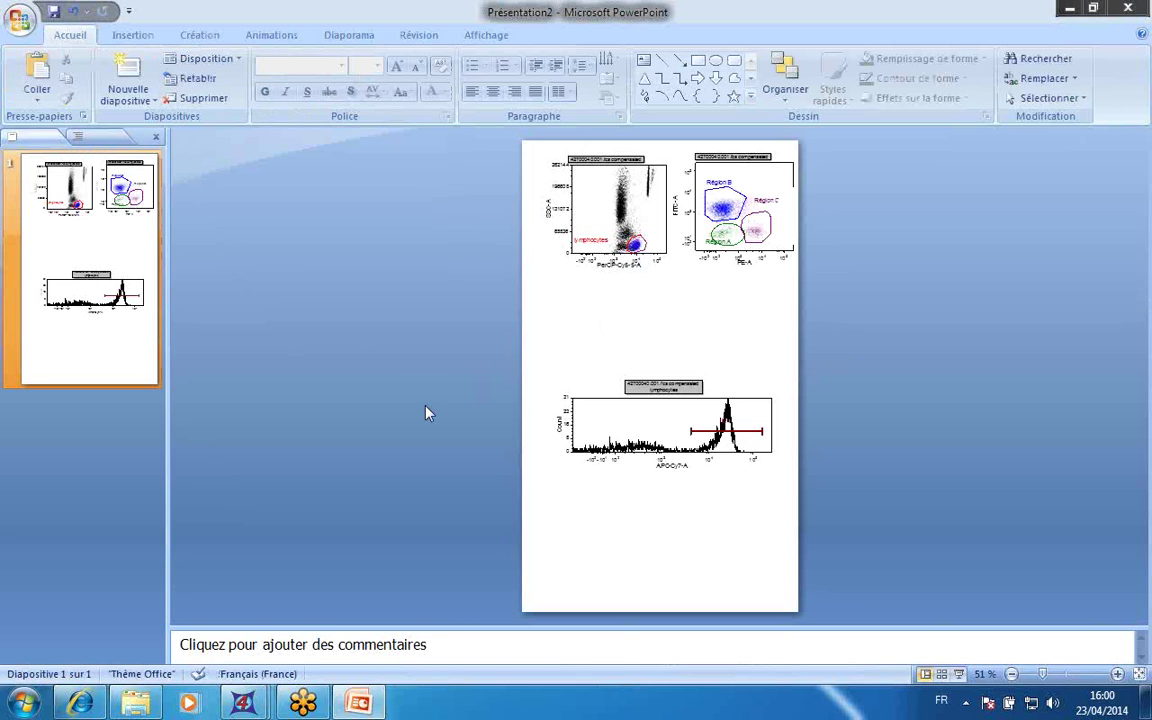
{"action": "mouse_move", "coordinate": [248, 706]}
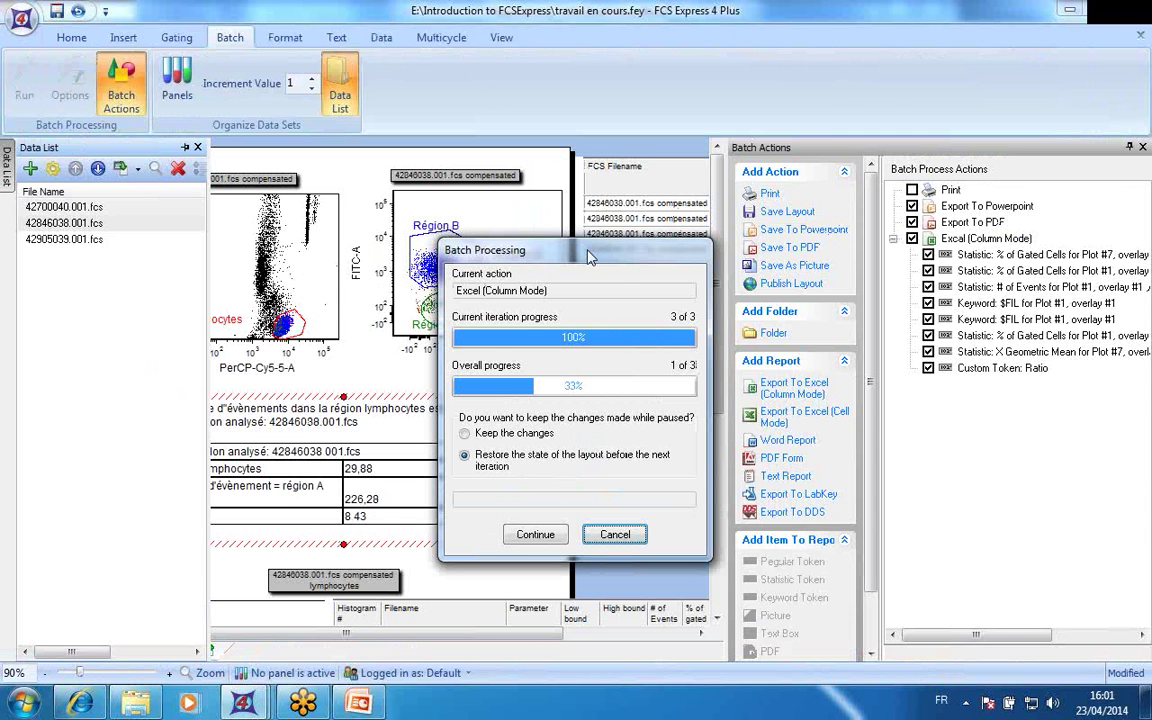
{"action": "left_click_drag", "start_coordinate": [660, 267], "coordinate": [979, 172]}
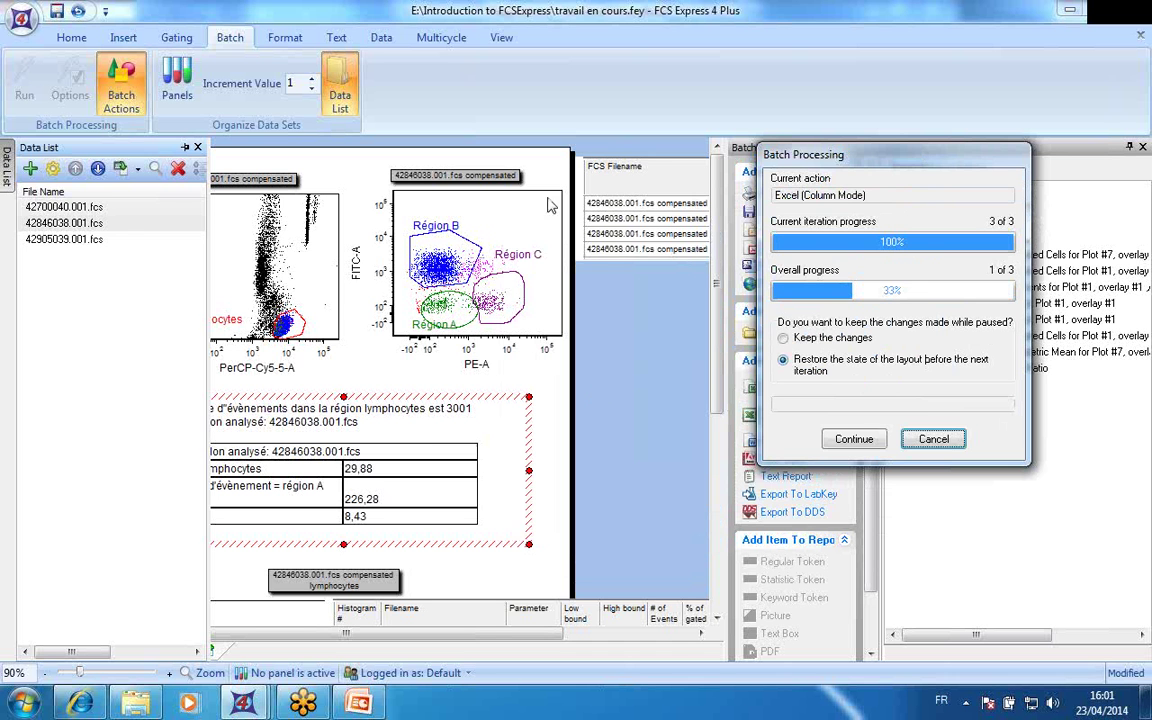
- Enlarge the Région B gate on the PE-A vs FITC-A plot during the pause, and continue to the third iteration
{"action": "left_click", "coordinate": [490, 220]}
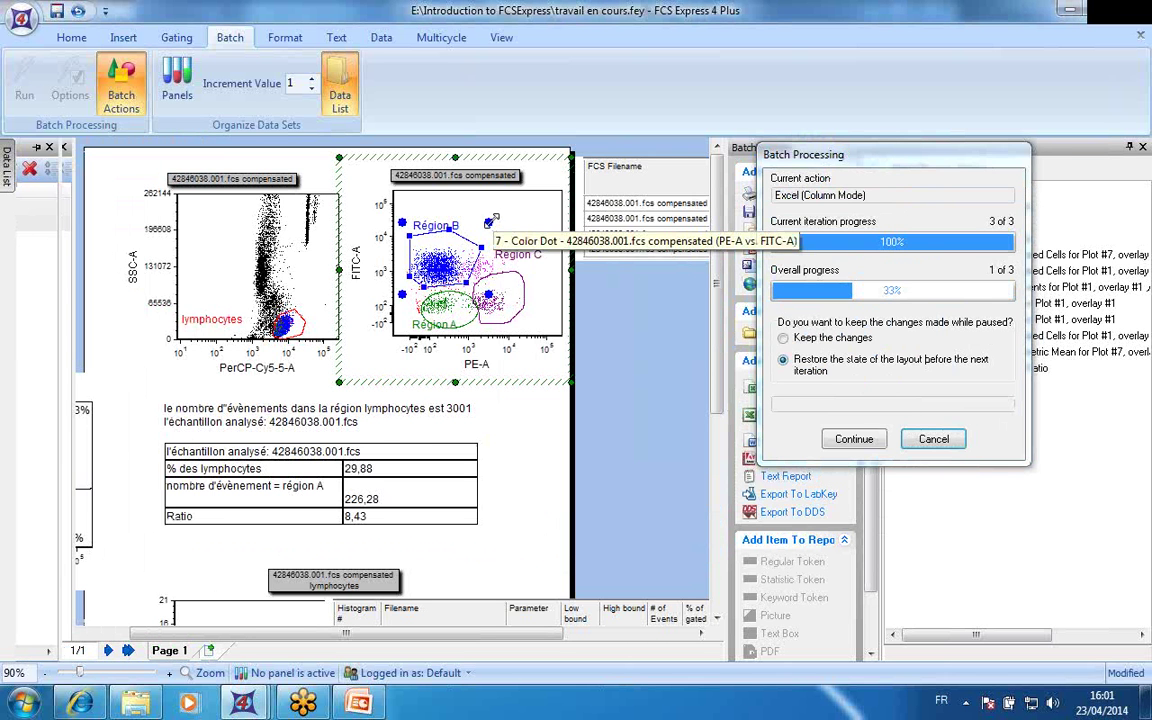
{"action": "left_click_drag", "start_coordinate": [556, 201], "coordinate": [557, 201]}
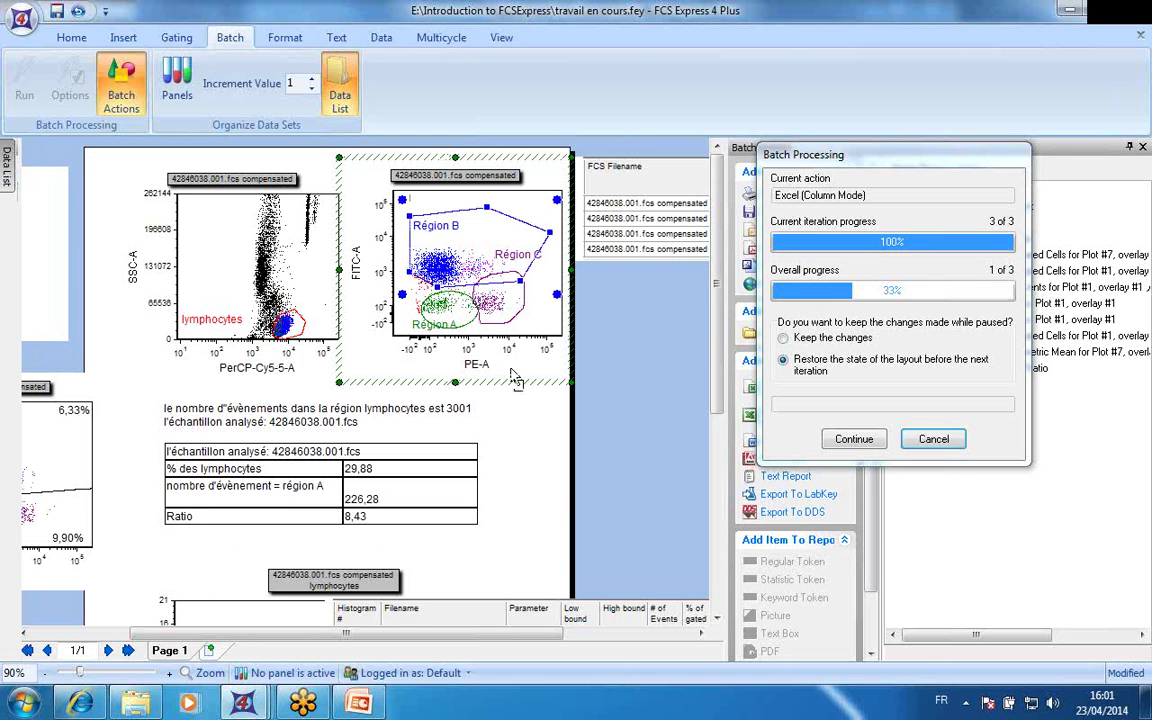
{"action": "left_click", "coordinate": [853, 439]}
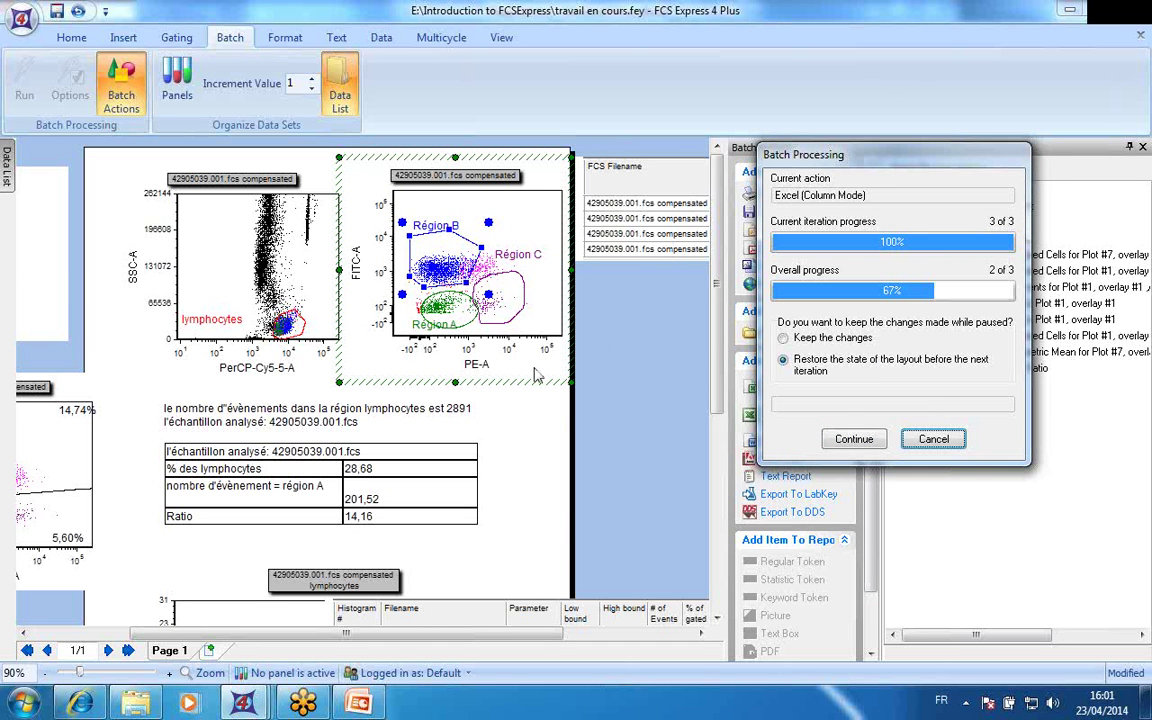
{"action": "left_click", "coordinate": [488, 240]}
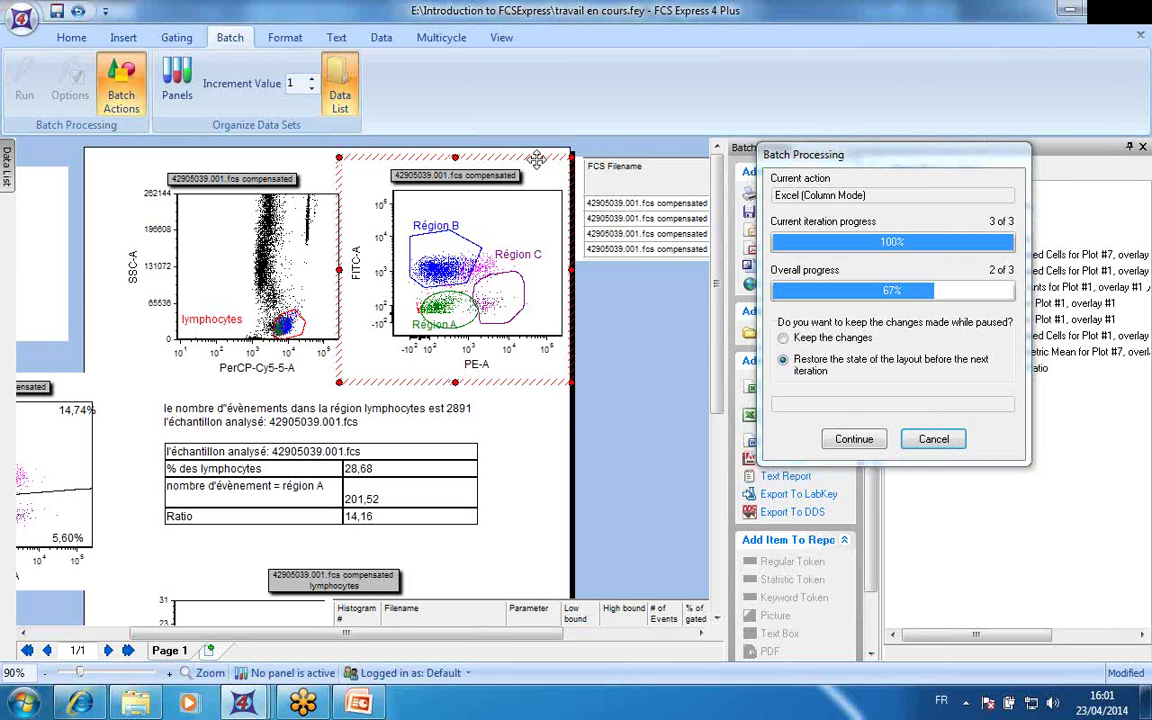
- Set the PE-A vs FITC-A plot's background to solid magenta during the pause, and continue the batch to its end
{"action": "right_click", "coordinate": [536, 168]}
{"action": "key", "text": "Escape"}
{"action": "right_click", "coordinate": [555, 186]}
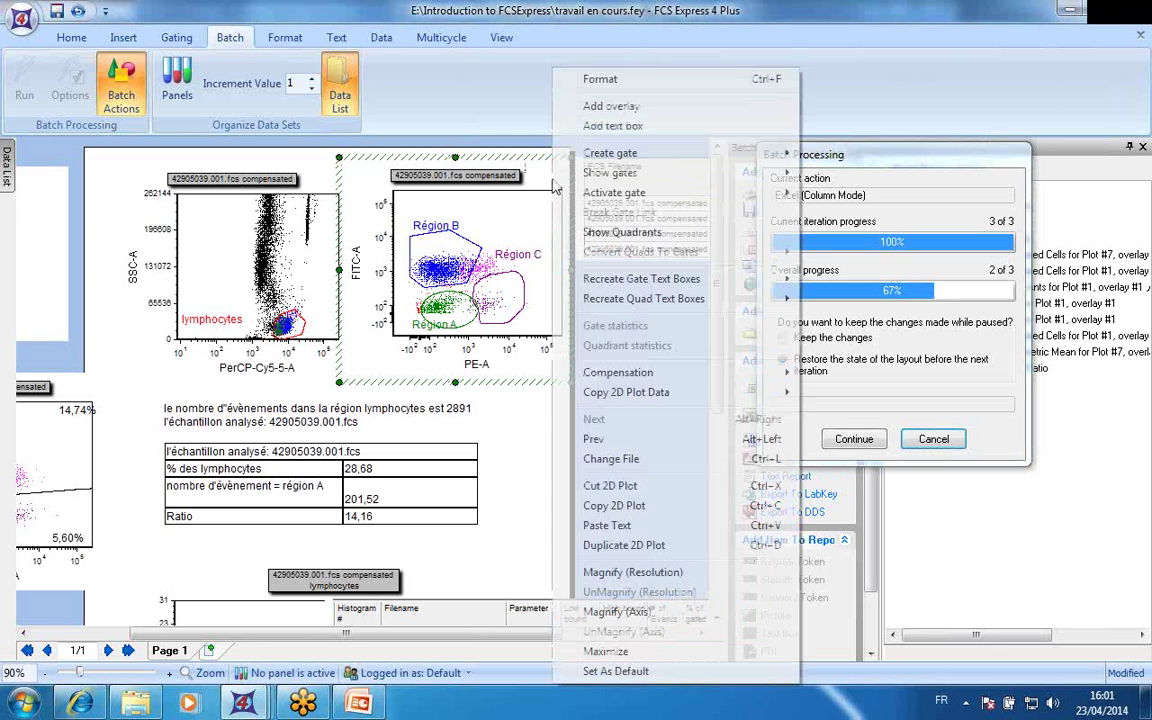
{"action": "left_click", "coordinate": [560, 75]}
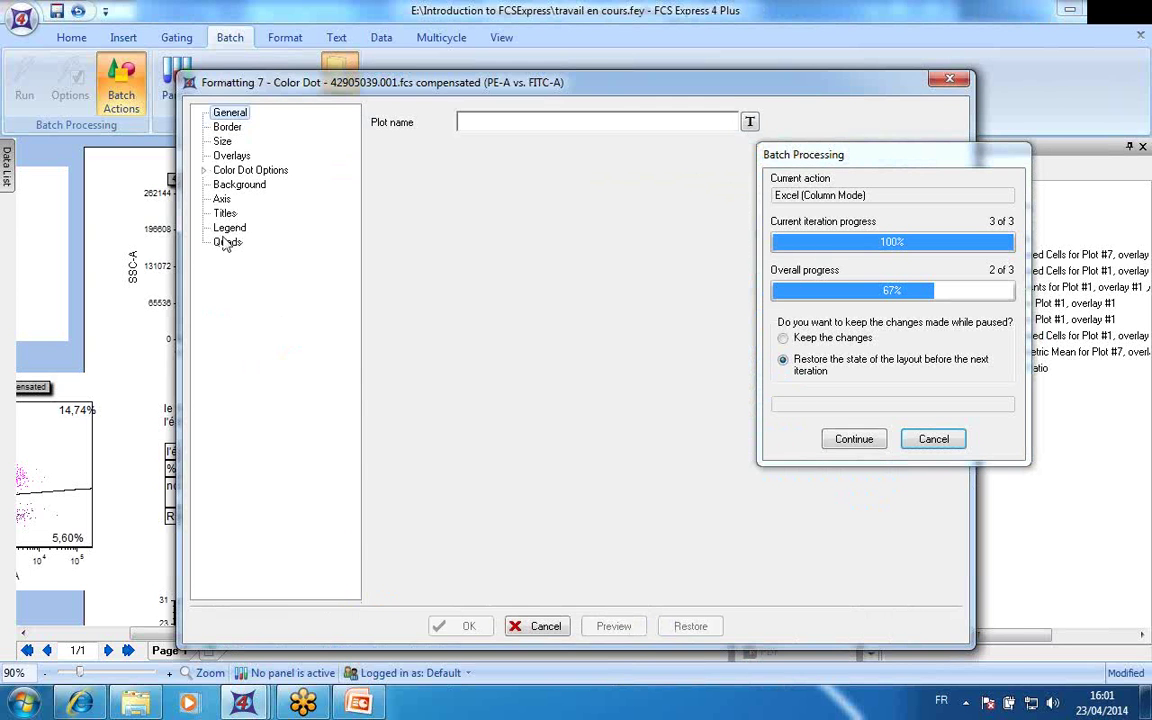
{"action": "left_click", "coordinate": [245, 185]}
{"action": "left_click", "coordinate": [569, 137]}
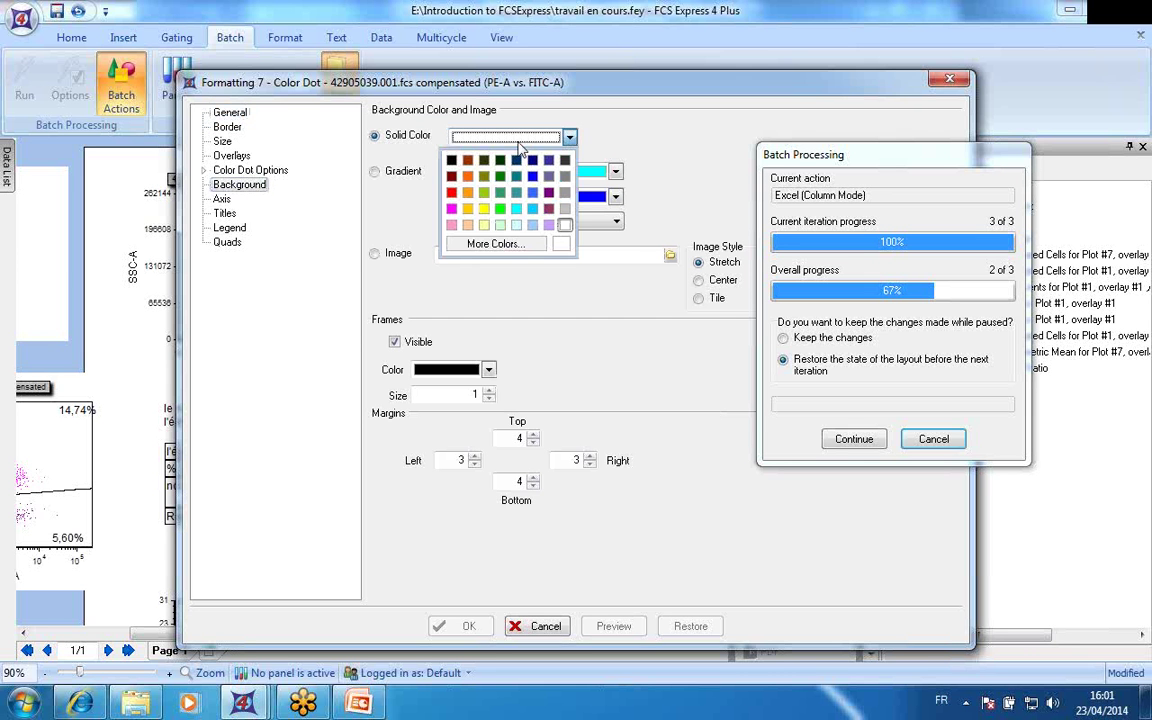
{"action": "left_click", "coordinate": [451, 209]}
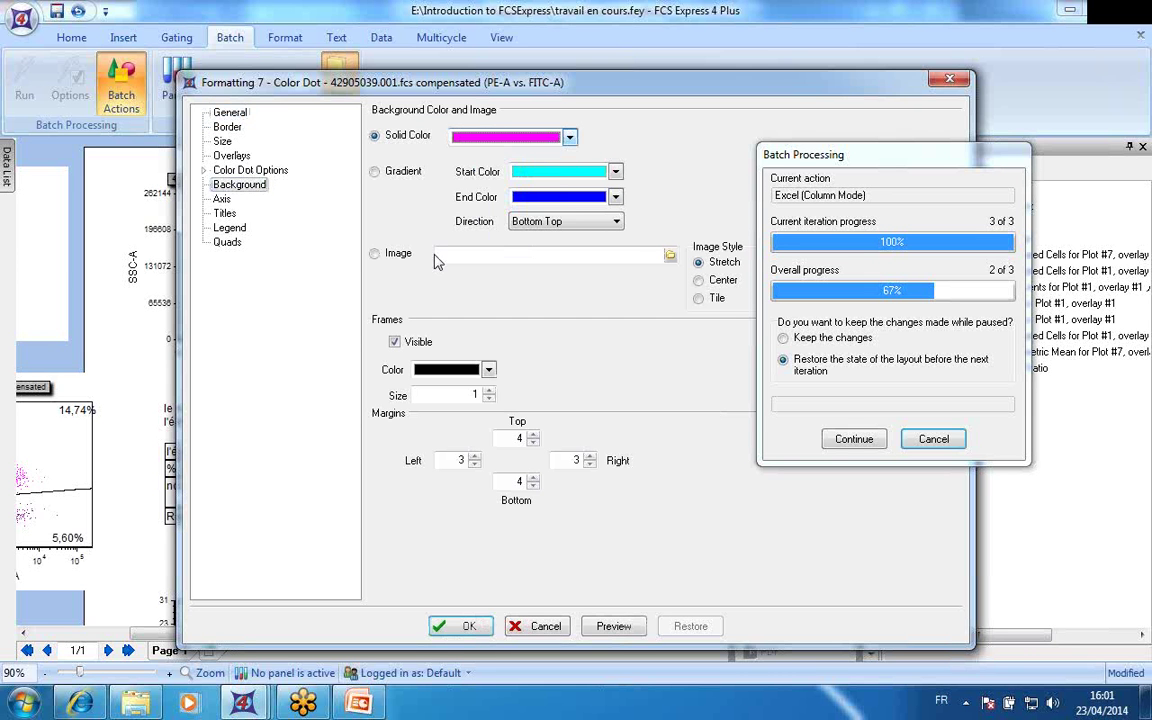
{"action": "left_click", "coordinate": [457, 628]}
{"action": "left_click", "coordinate": [855, 440]}
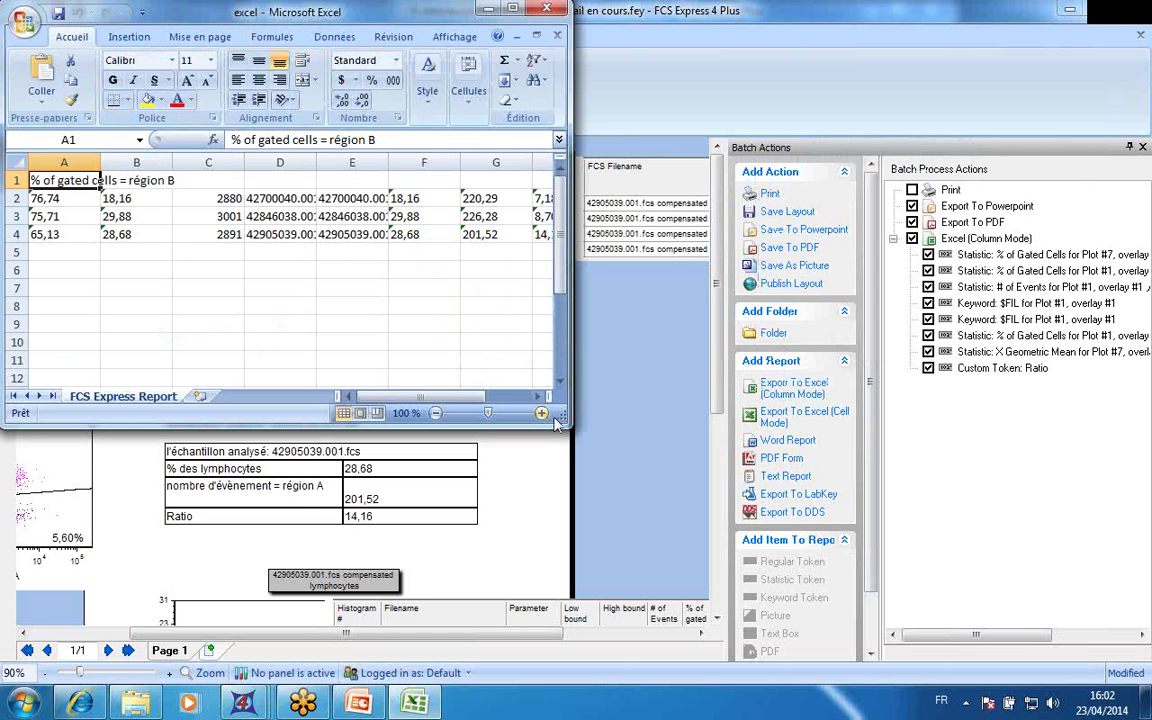
- Examine the sample rows of the exported Excel report, widening column D to fit the file names, and close the workbook
{"action": "left_click_drag", "start_coordinate": [585, 418], "coordinate": [740, 438]}
{"action": "left_click_drag", "start_coordinate": [14, 199], "coordinate": [14, 234]}
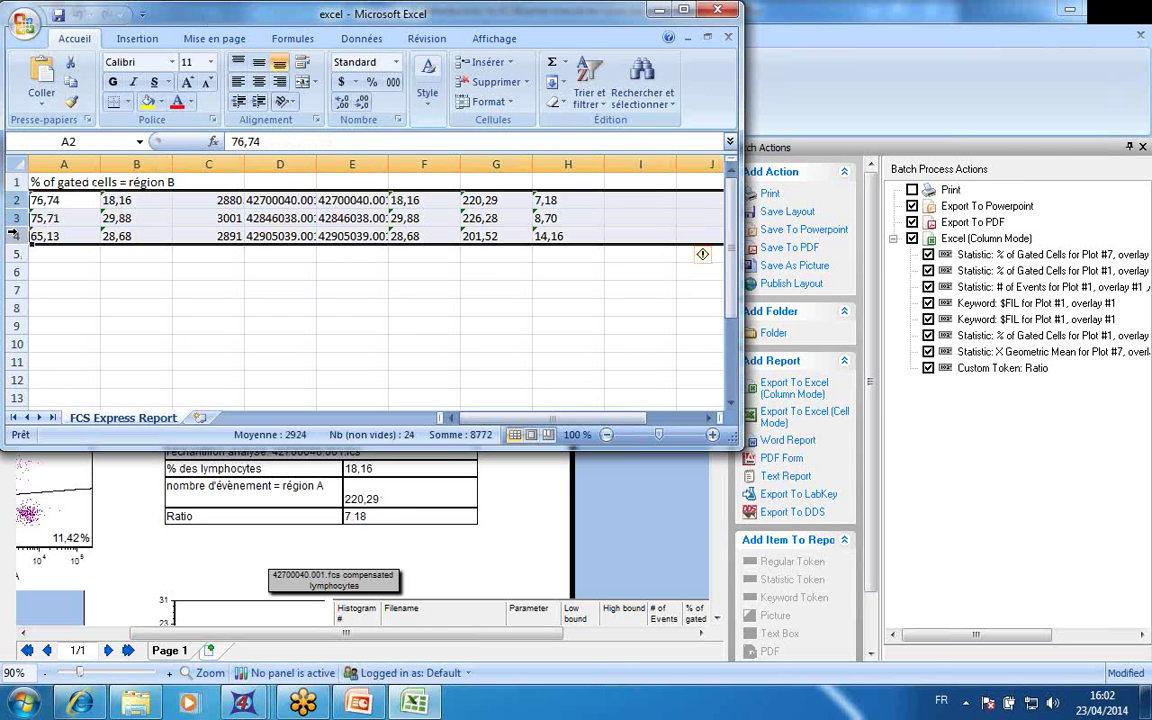
{"action": "left_click", "coordinate": [209, 341]}
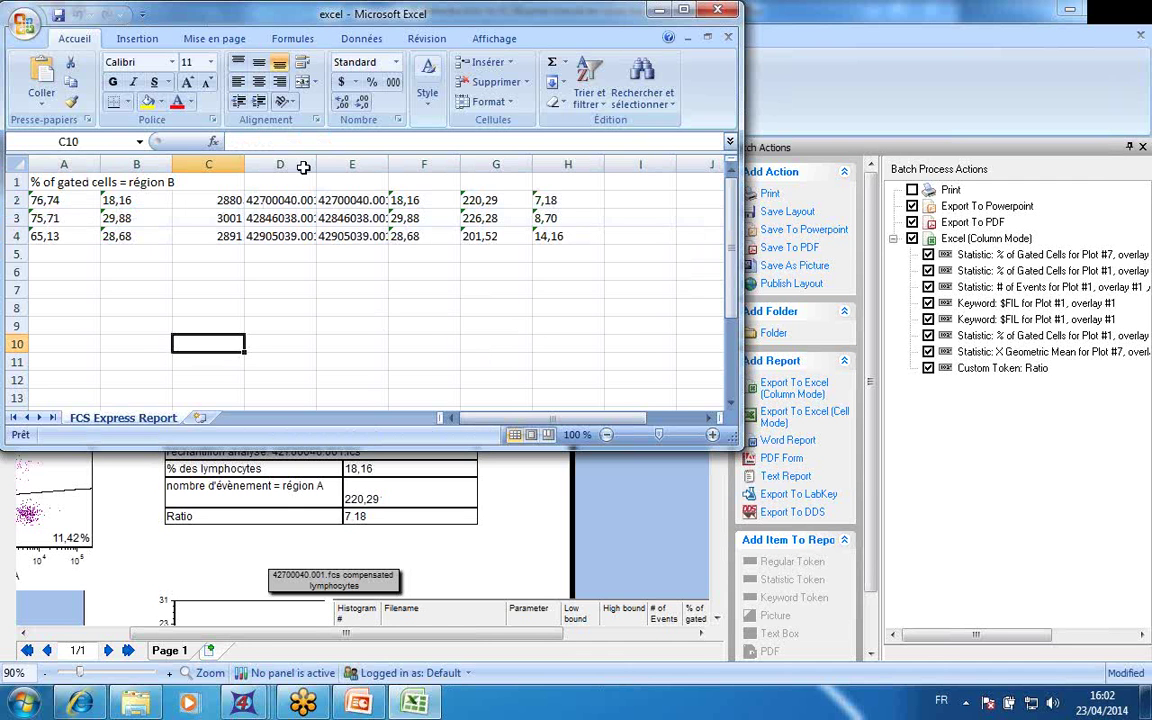
{"action": "left_click_drag", "start_coordinate": [316, 167], "coordinate": [366, 167]}
{"action": "left_click", "coordinate": [293, 201]}
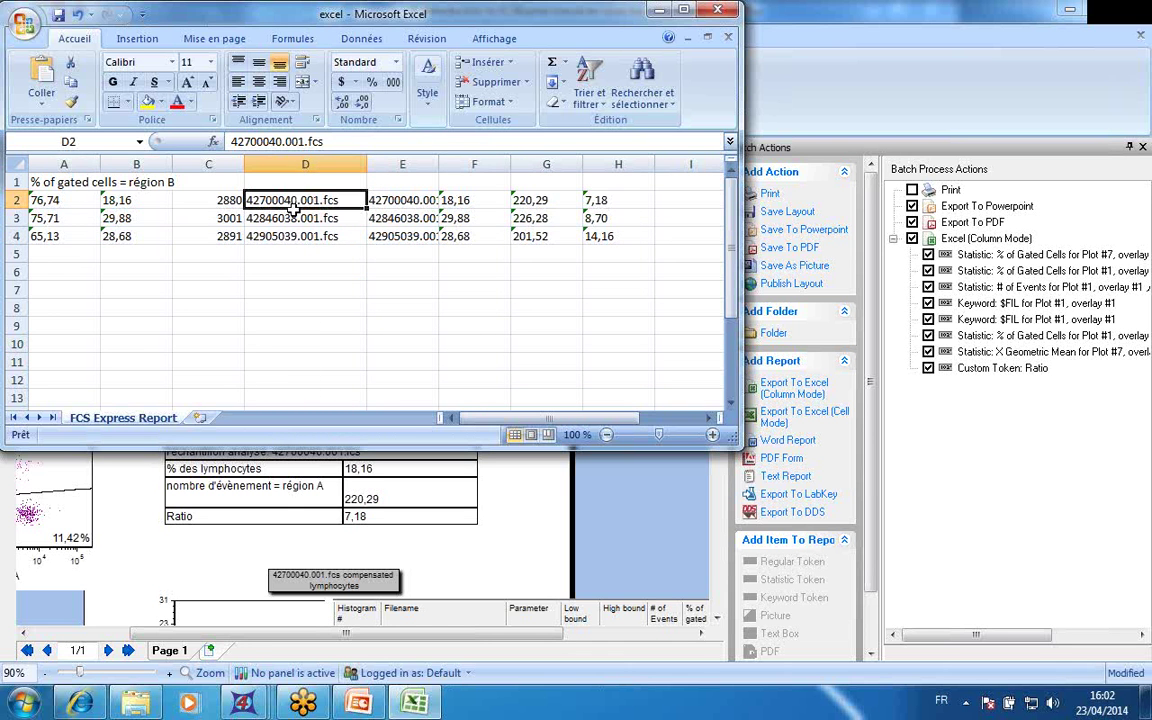
{"action": "left_click", "coordinate": [380, 309]}
{"action": "left_click", "coordinate": [525, 362]}
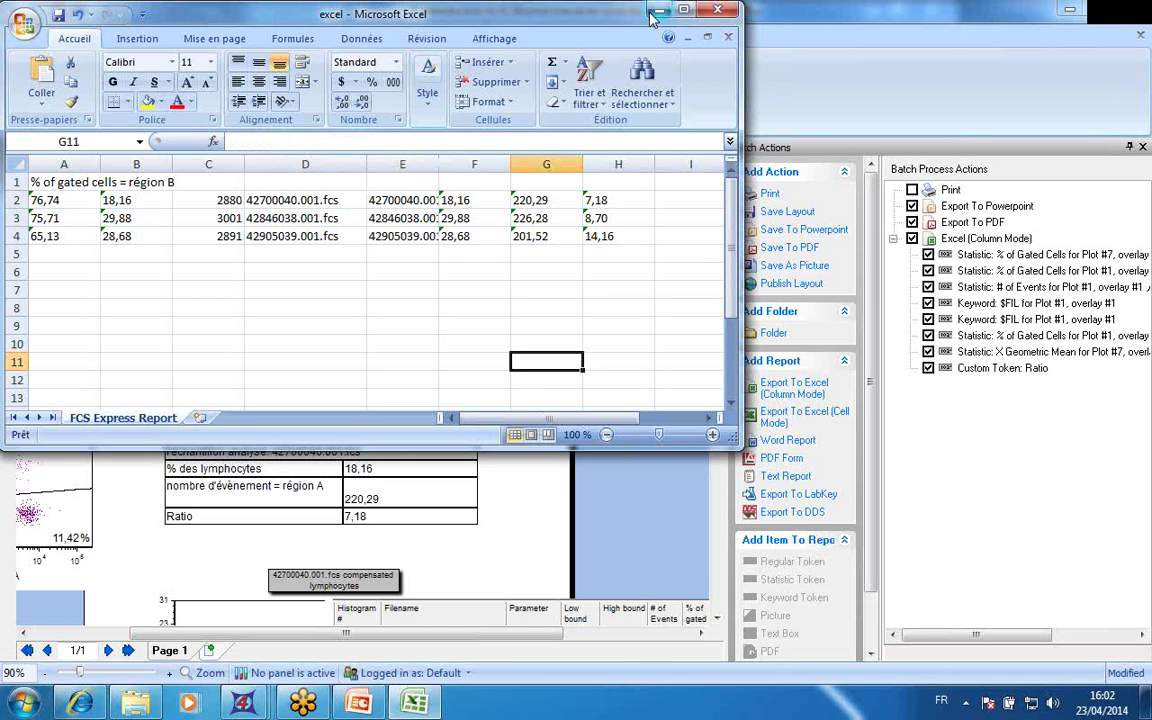
{"action": "left_click", "coordinate": [717, 12]}
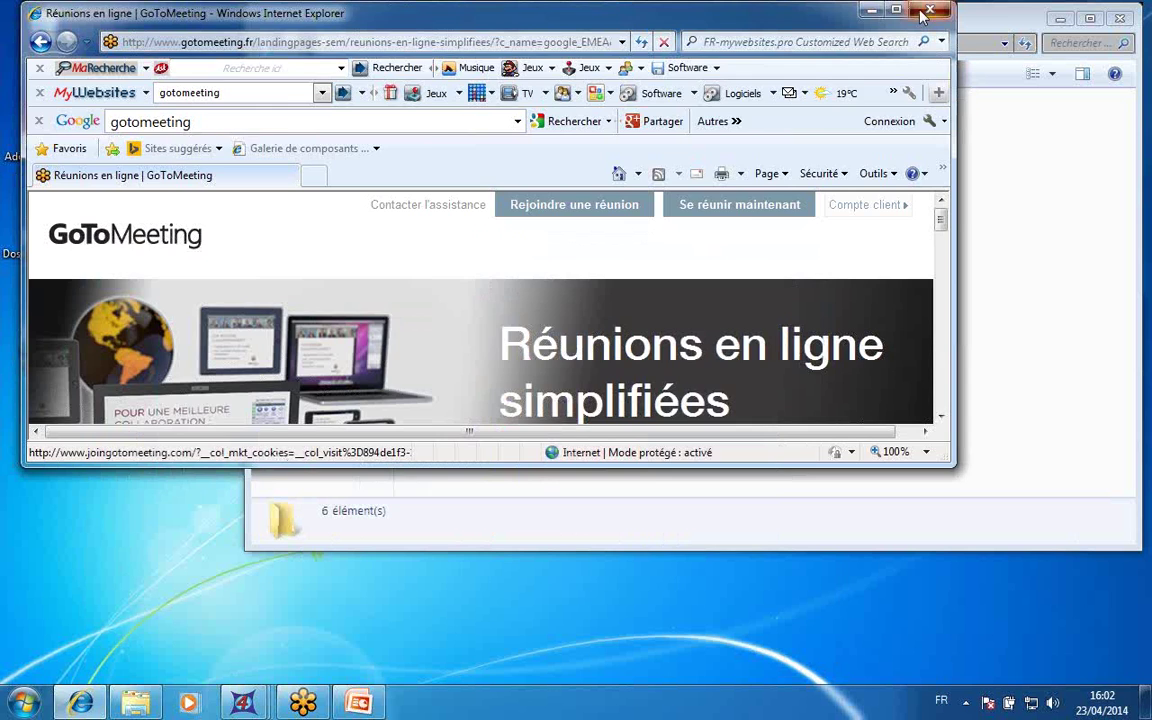
- Close the web browser window and open the powerpoint presentation from the Rapports folder in Windows Explorer
{"action": "left_click", "coordinate": [922, 14]}
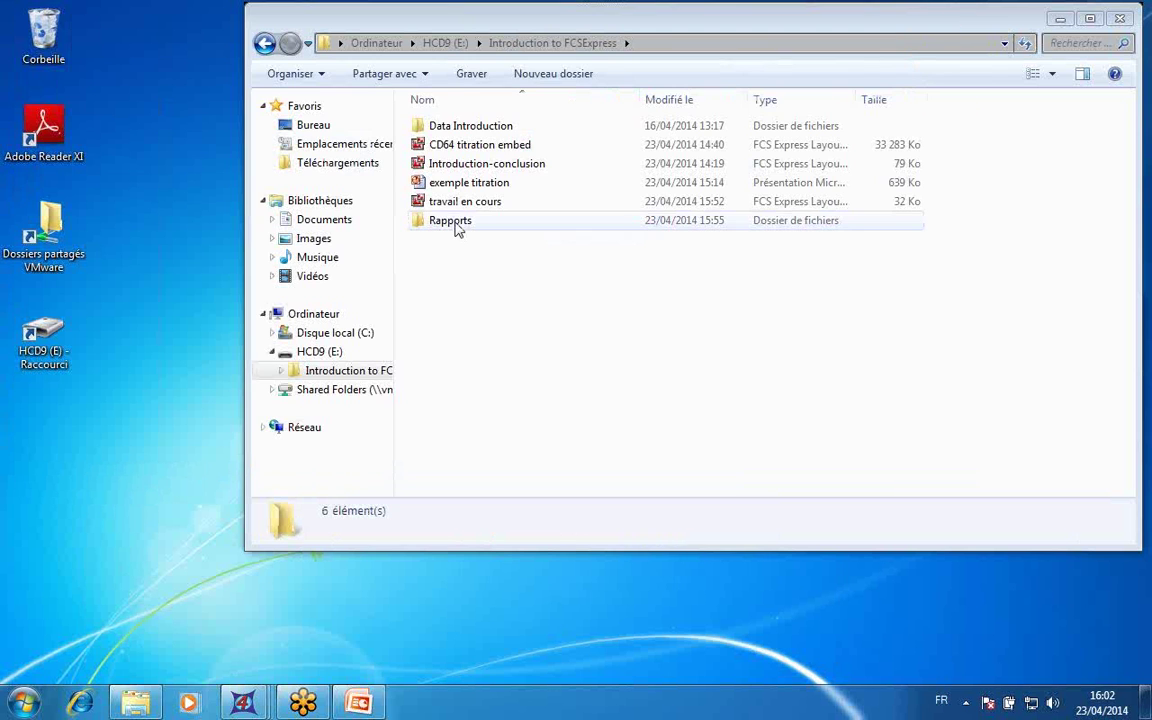
{"action": "double_click", "coordinate": [450, 221]}
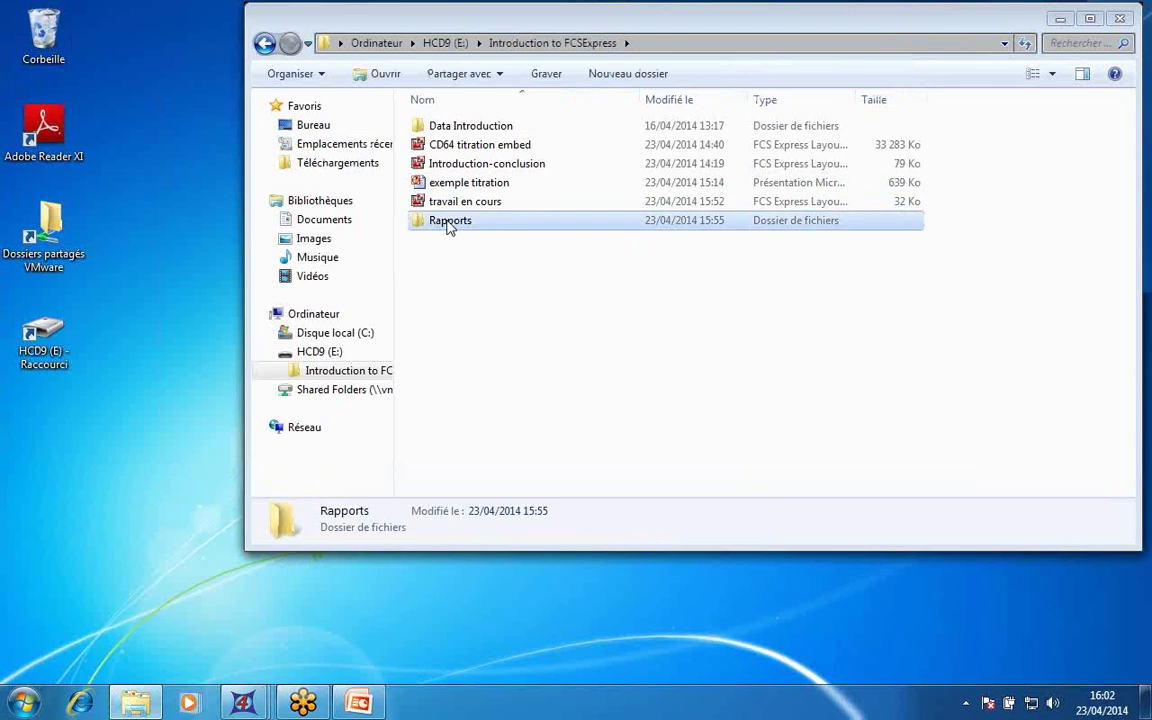
{"action": "double_click", "coordinate": [458, 202]}
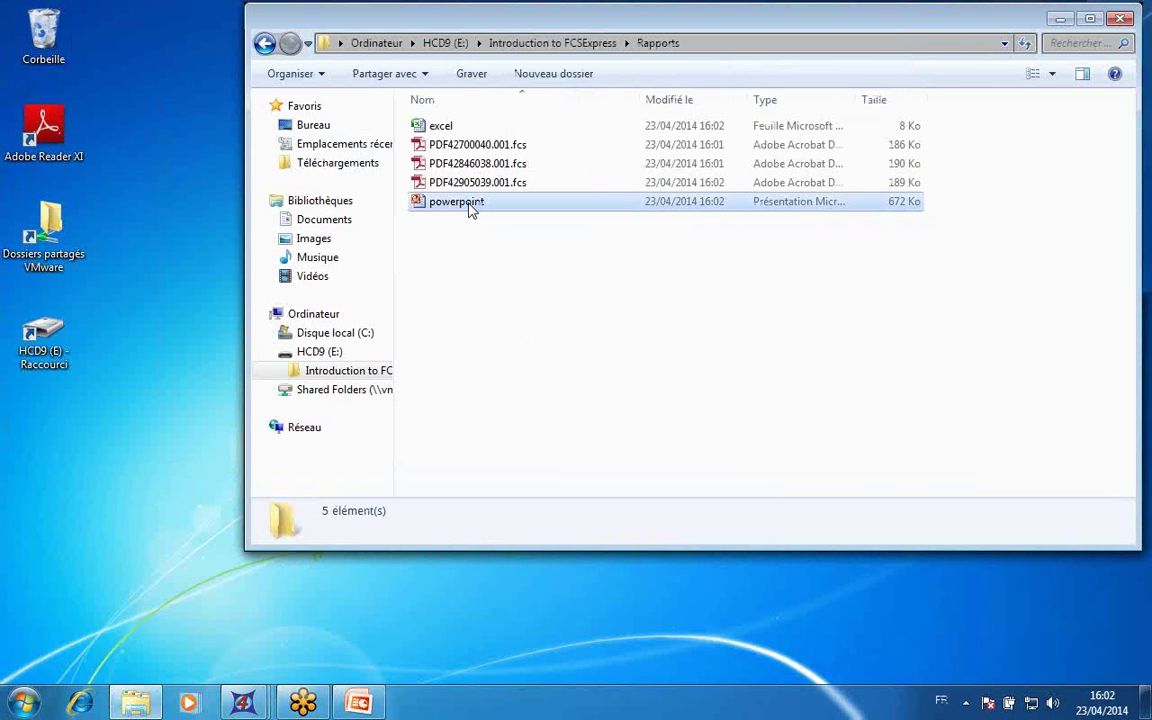
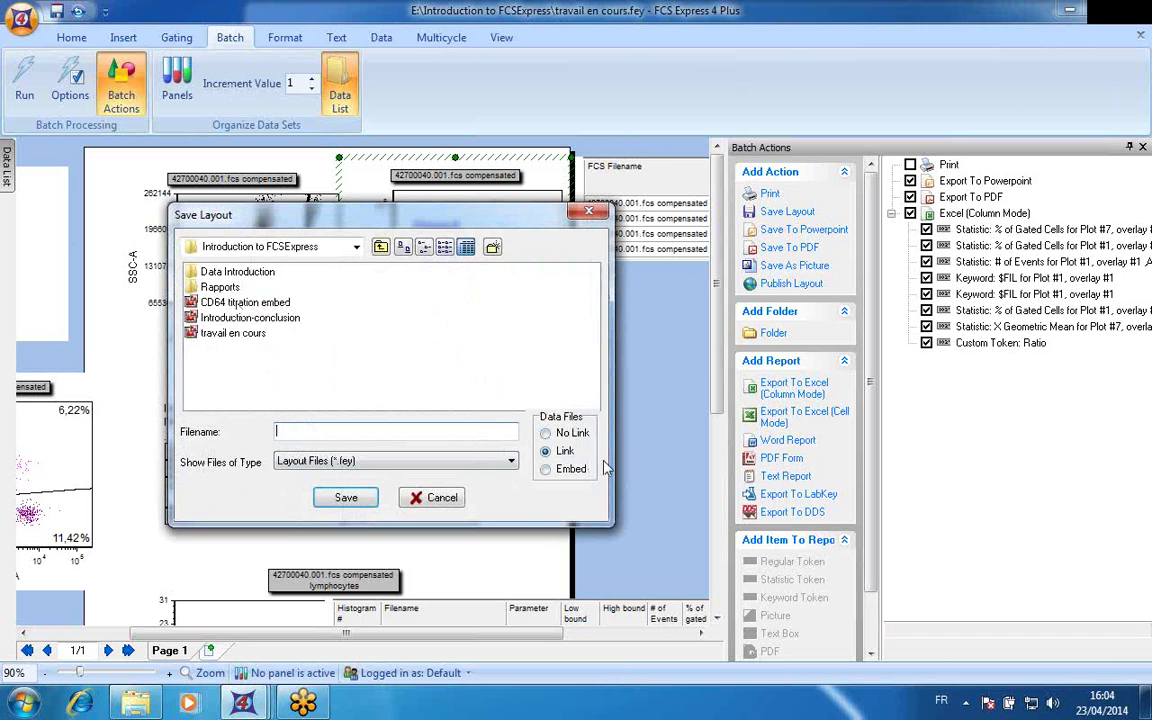
- Save the layout as template with the data files set to No Link, and close the layout
{"action": "left_click", "coordinate": [546, 434]}
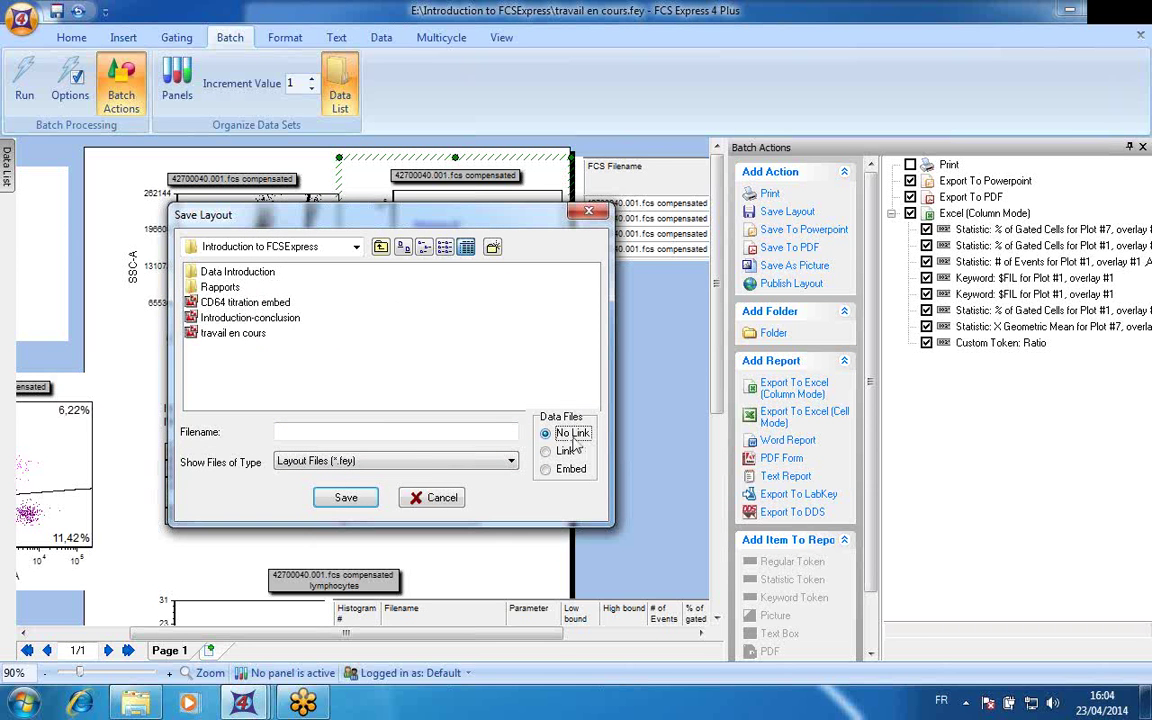
{"action": "left_click", "coordinate": [386, 430]}
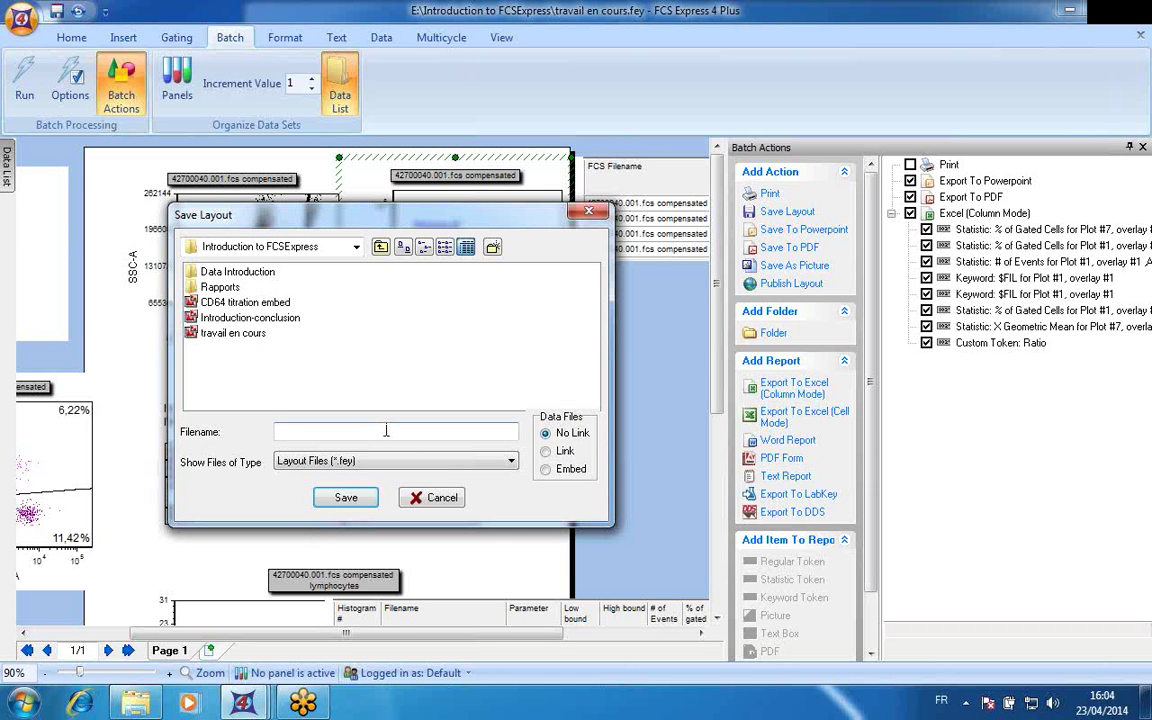
{"action": "type", "text": "template"}
{"action": "left_click", "coordinate": [343, 503]}
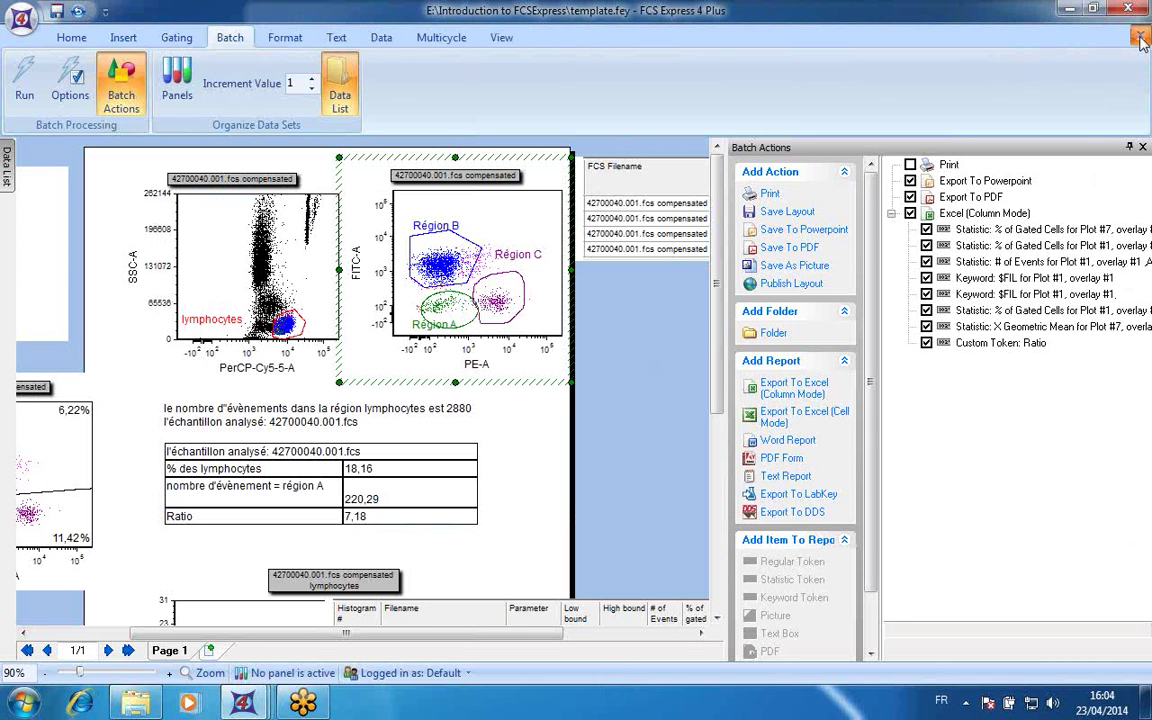
{"action": "left_click", "coordinate": [1140, 38]}
- Return to the Introduction-conclusion layout window in FCS Express and load the template layout from the Introduction to FCSExpress folder
{"action": "mouse_move", "coordinate": [243, 703]}
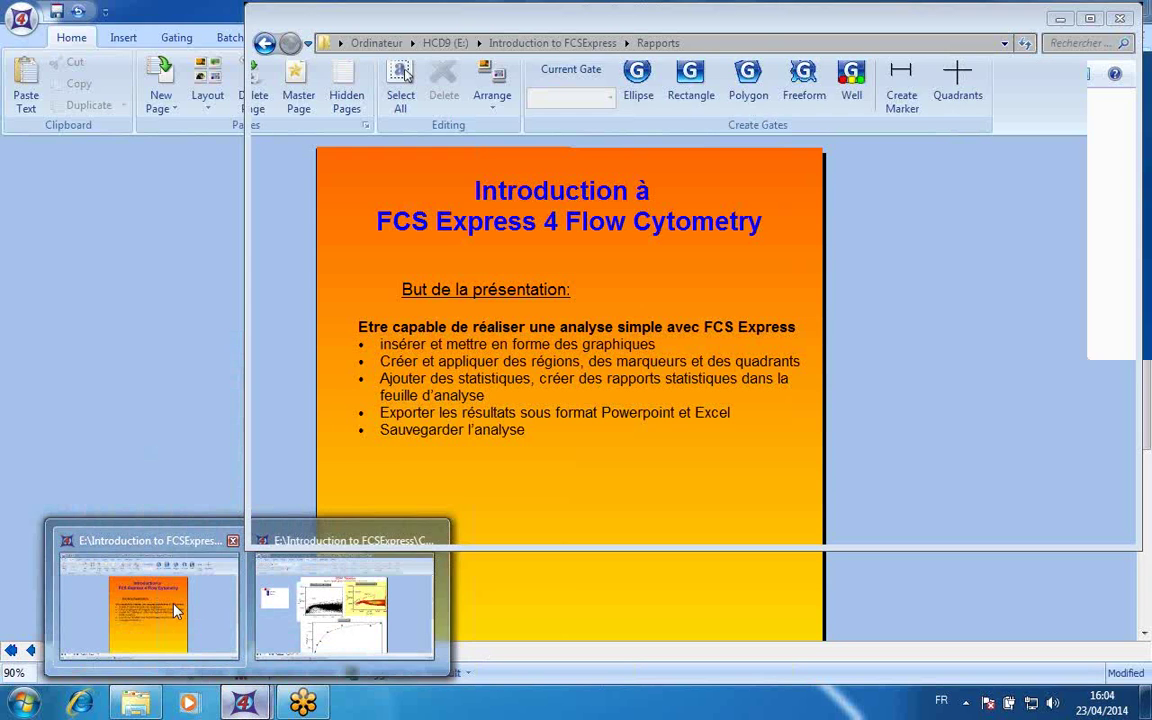
{"action": "left_click", "coordinate": [174, 611]}
{"action": "left_click", "coordinate": [20, 18]}
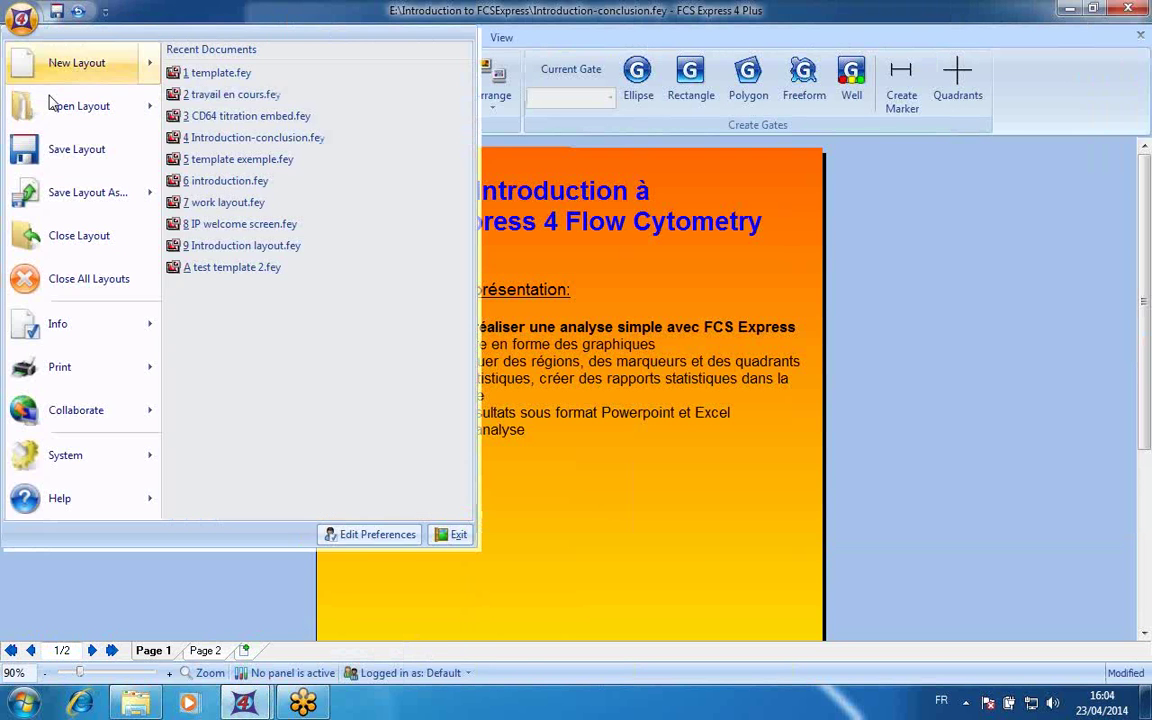
{"action": "mouse_move", "coordinate": [52, 104]}
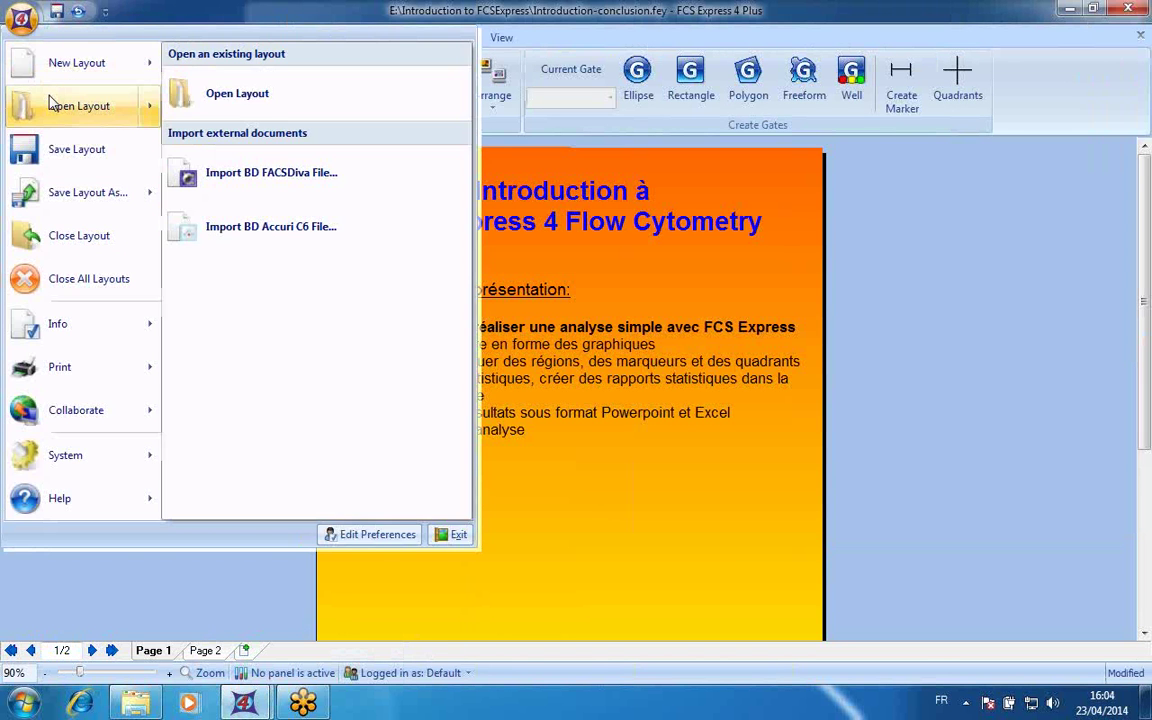
{"action": "left_click", "coordinate": [221, 105]}
{"action": "left_click", "coordinate": [403, 300]}
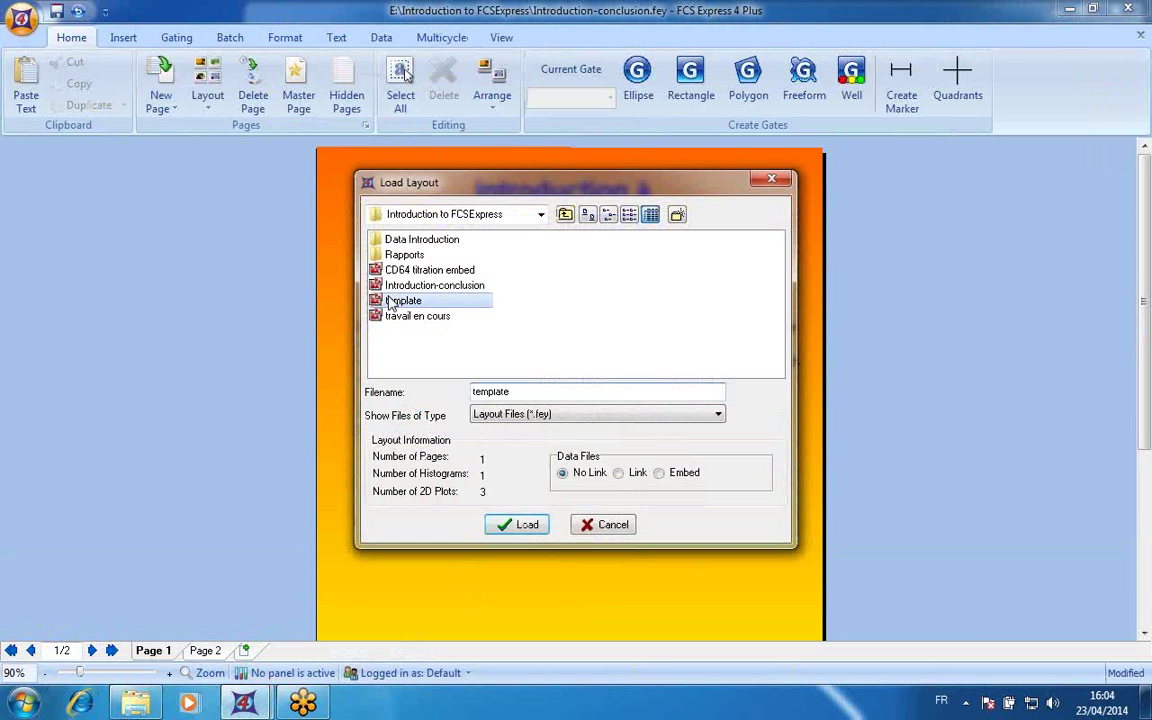
{"action": "left_click", "coordinate": [527, 525]}
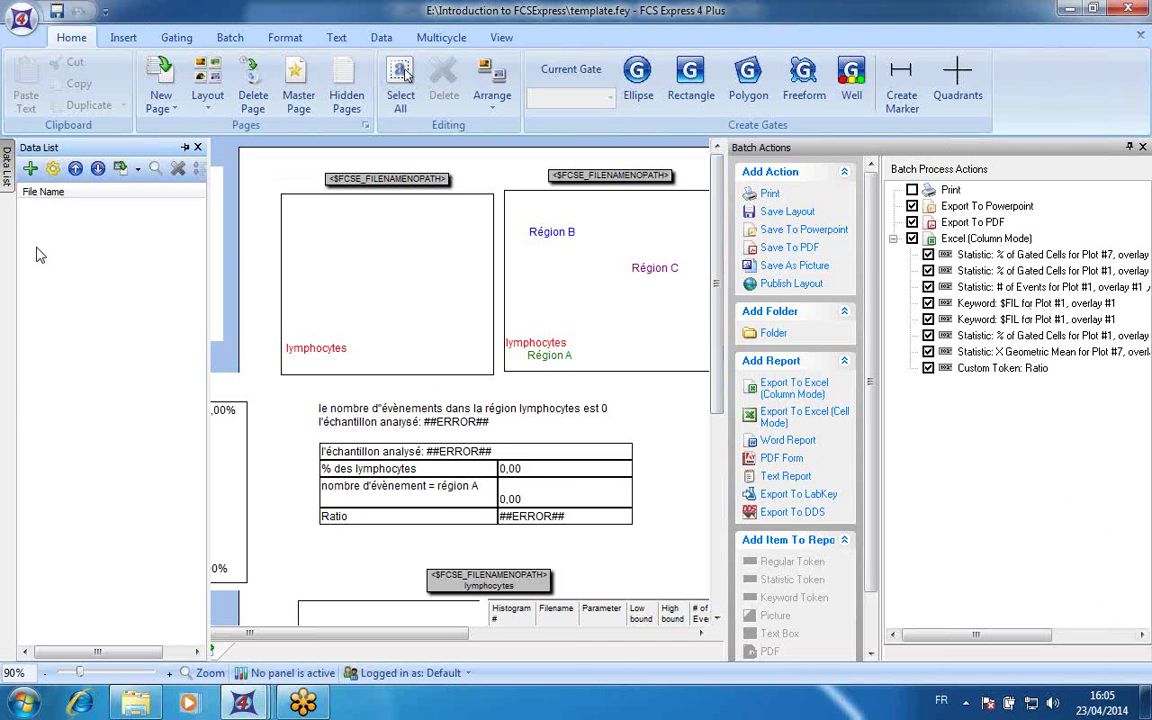
- Add 44724015.001.fcs and 44948035.001.fcs to the data list, and change the data on all plots to 44724015.001.fcs
{"action": "left_click", "coordinate": [30, 170]}
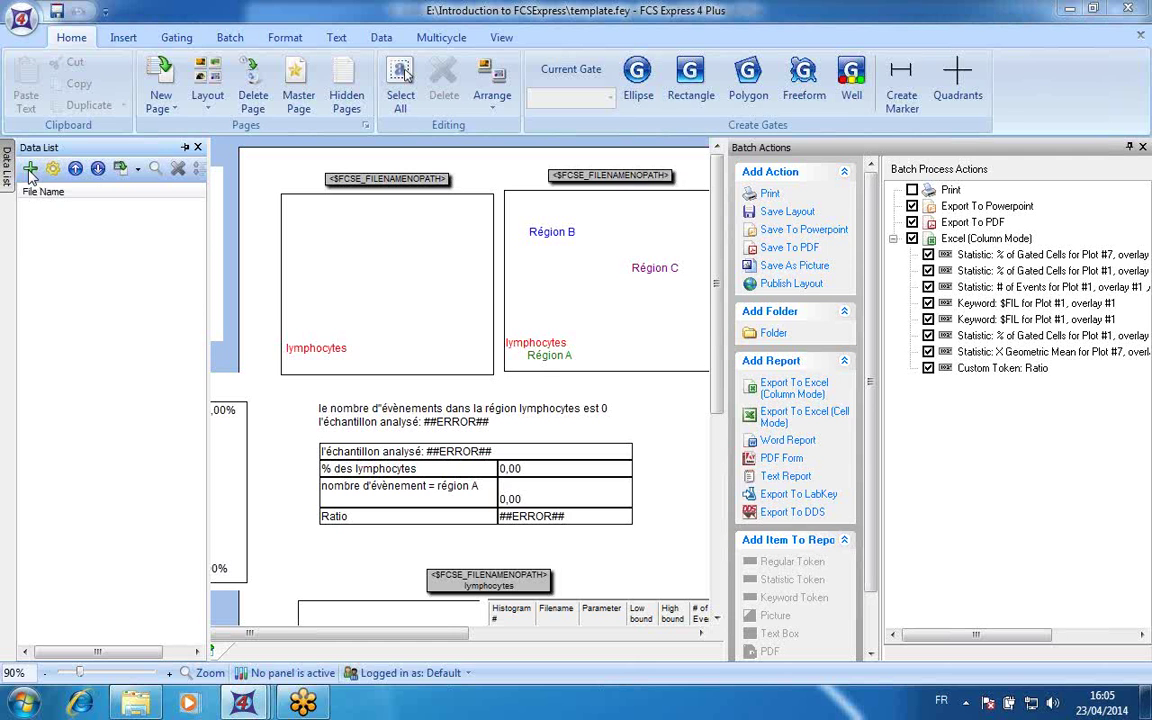
{"action": "left_click", "coordinate": [480, 343]}
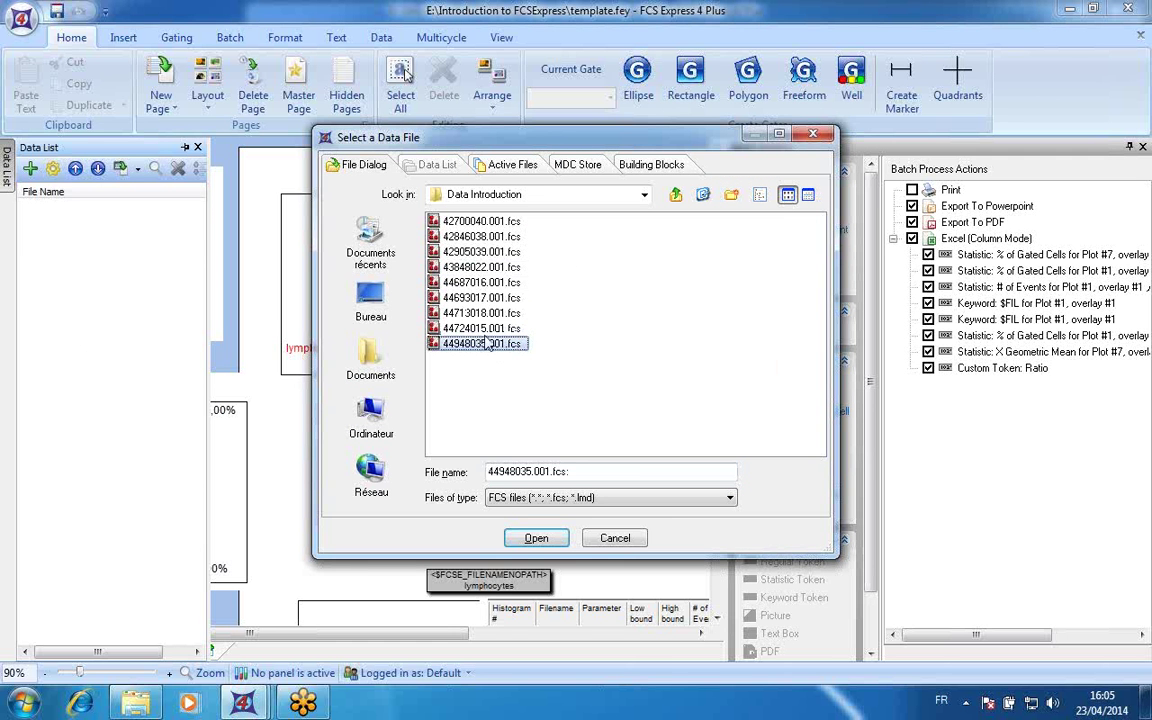
{"action": "left_click", "coordinate": [480, 328], "text": "ctrl"}
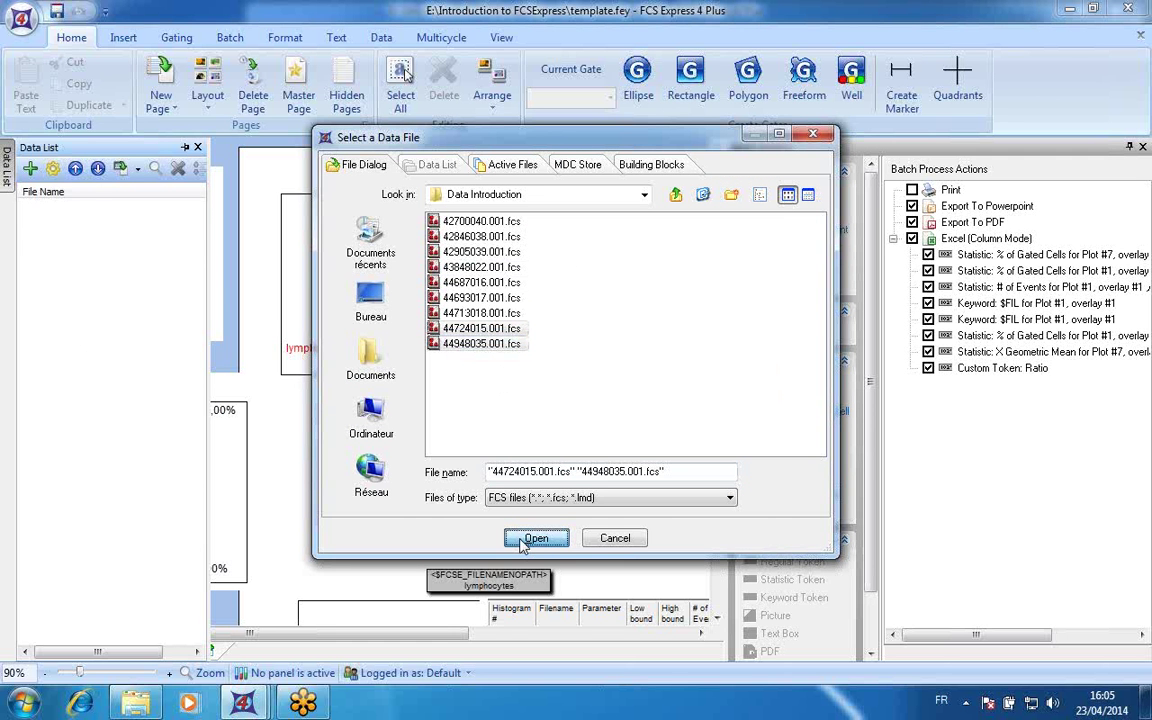
{"action": "left_click", "coordinate": [536, 538]}
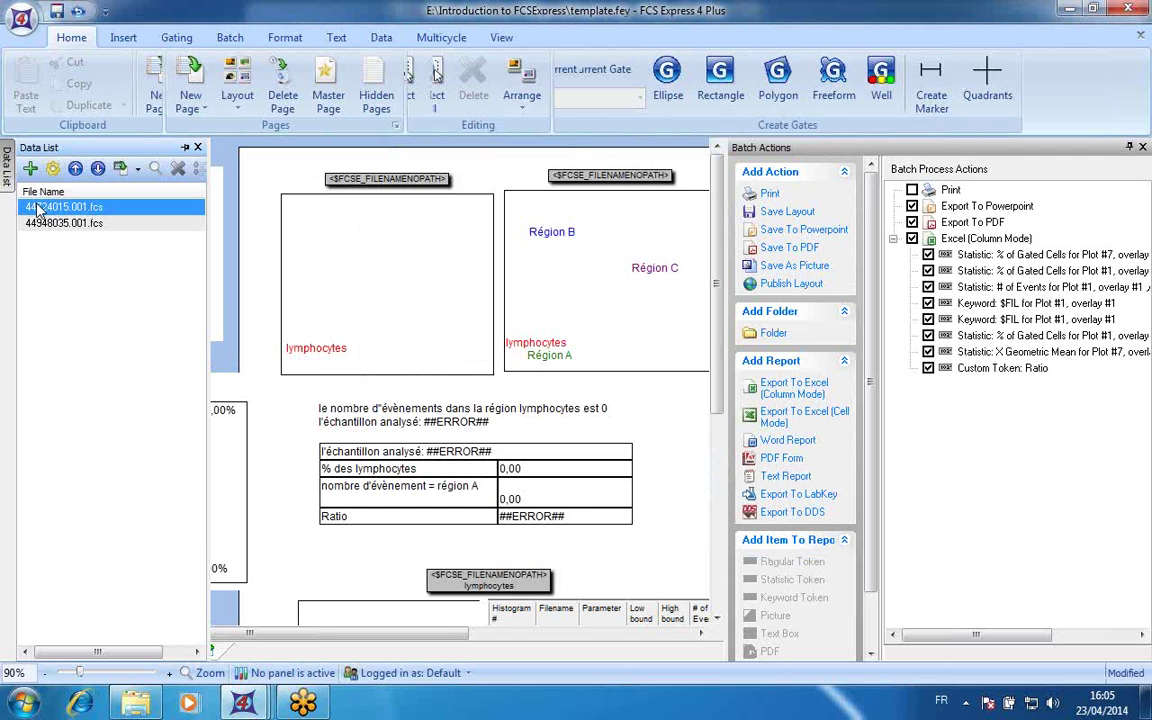
{"action": "left_click", "coordinate": [125, 171]}
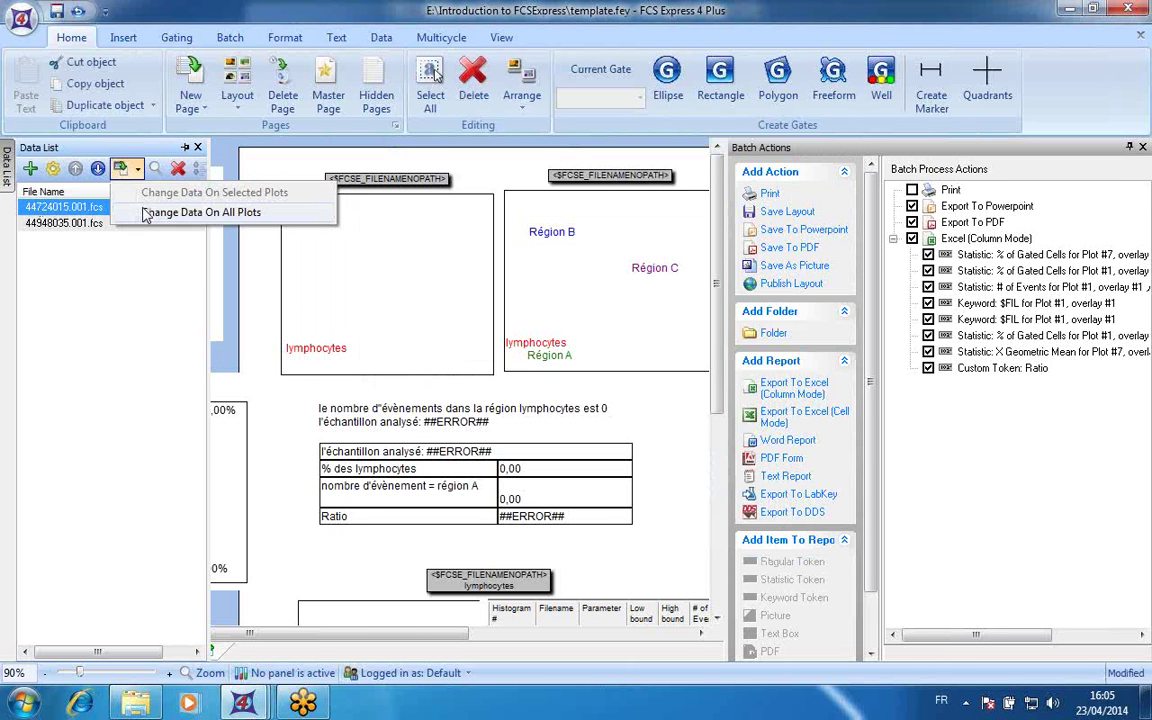
{"action": "left_click", "coordinate": [147, 213]}
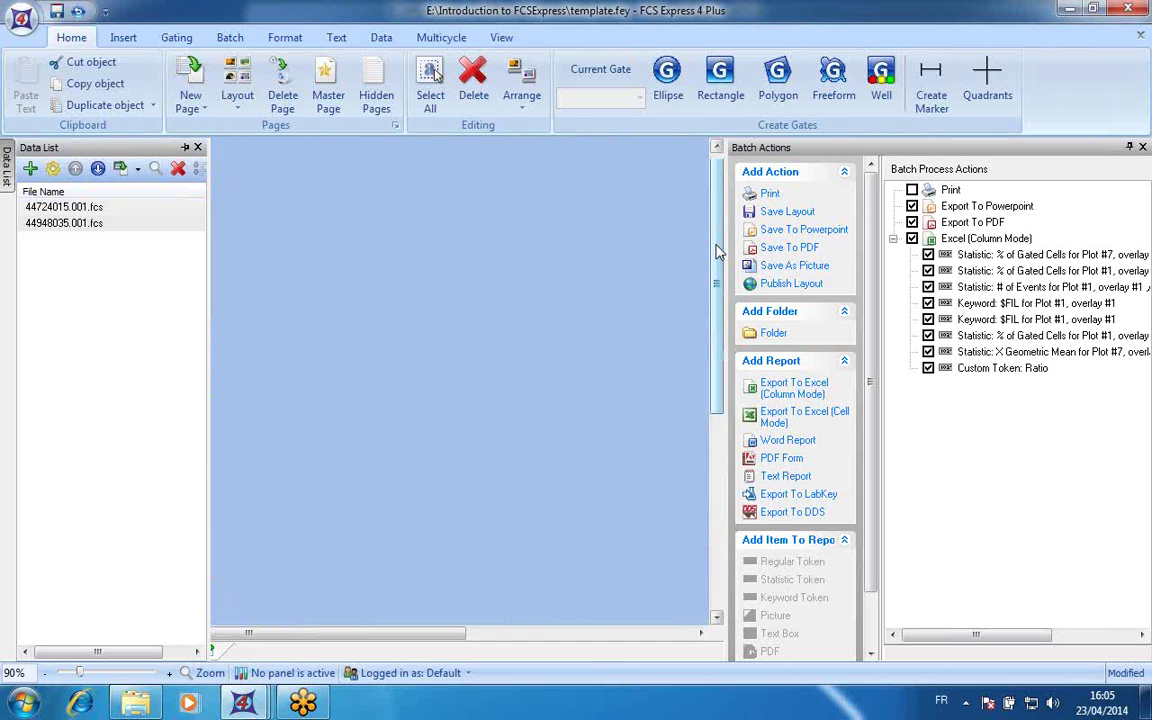
{"action": "scroll", "coordinate": [716, 260], "scroll_direction": "down", "scroll_amount": 2}
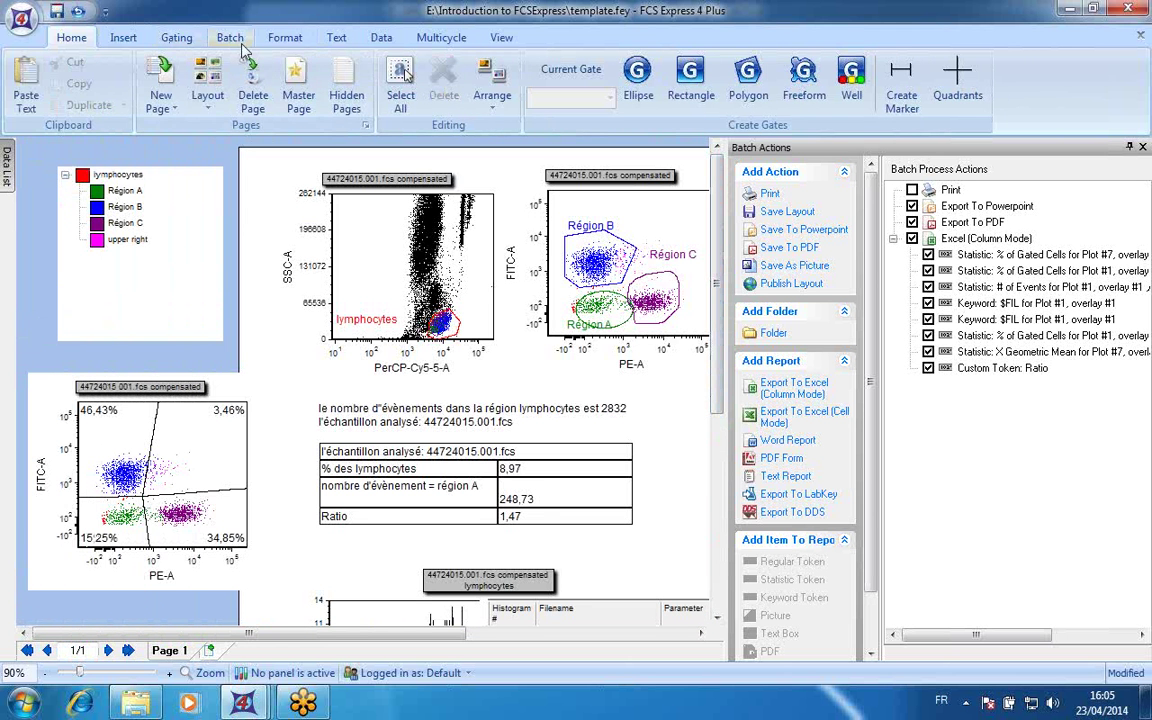
- Run the batch process on the template layout, return to FCS Express at the pause, and continue to the end
{"action": "left_click", "coordinate": [230, 37]}
{"action": "left_click", "coordinate": [25, 90]}
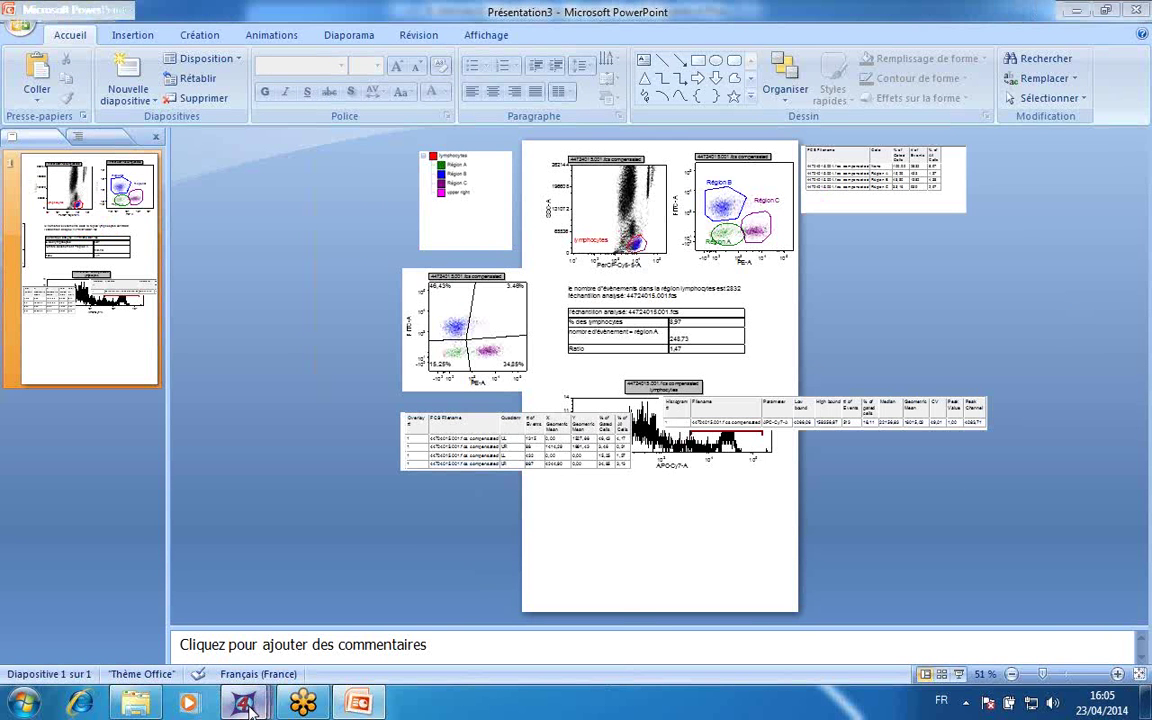
{"action": "mouse_move", "coordinate": [303, 703]}
{"action": "left_click", "coordinate": [450, 642]}
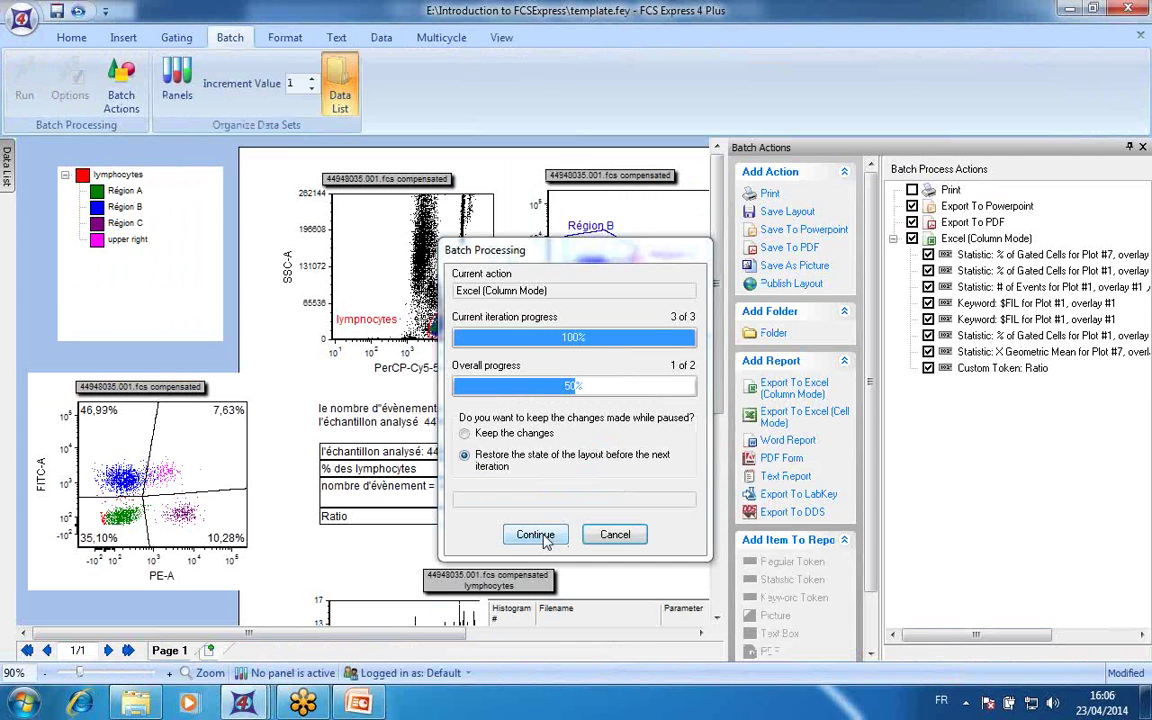
{"action": "left_click", "coordinate": [535, 538]}
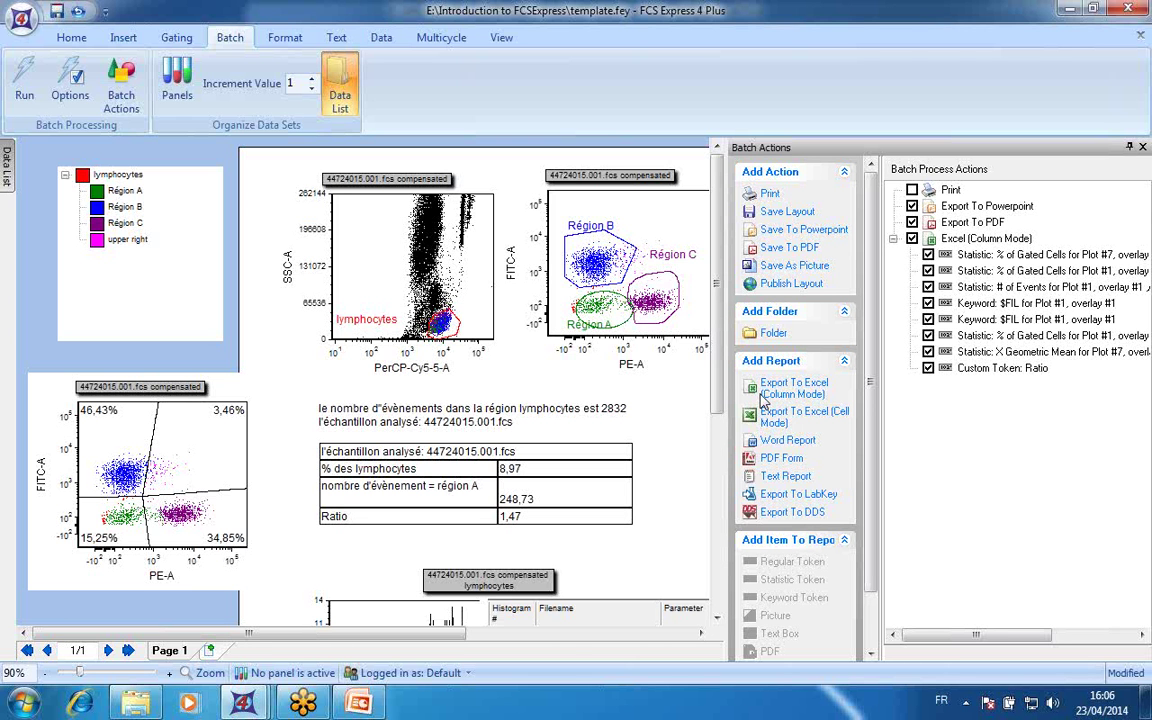
- Switch to the window with the CD64 titration embed layout
{"action": "left_click", "coordinate": [71, 37]}
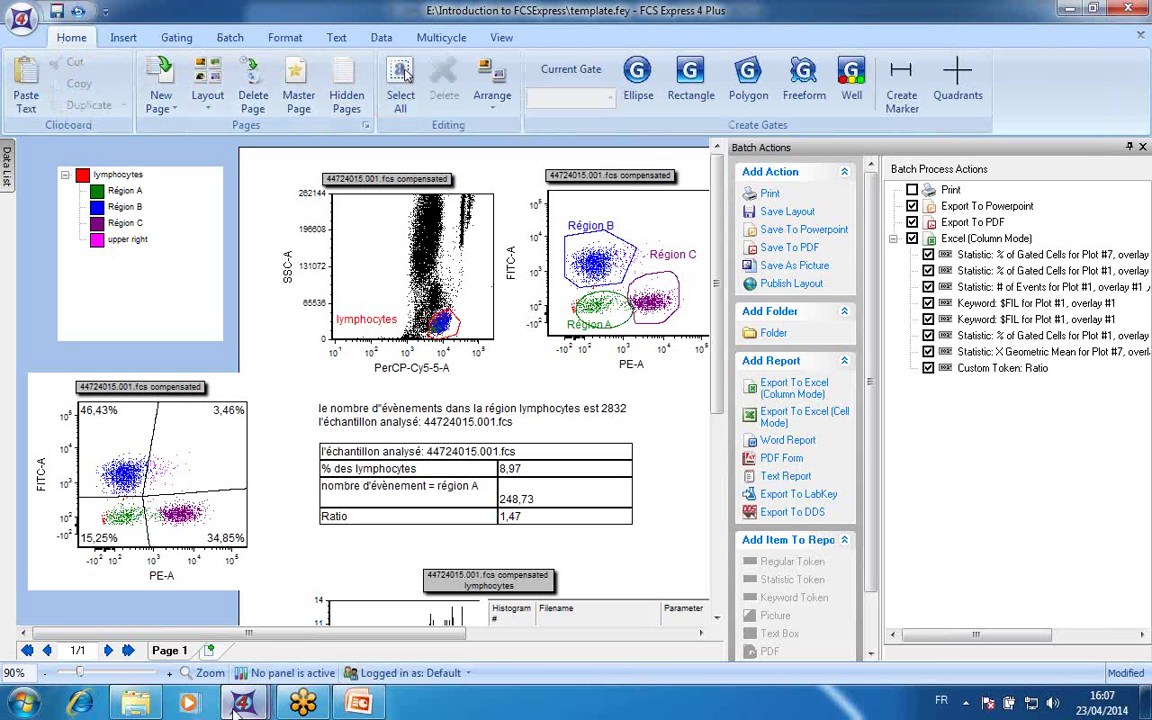
{"action": "mouse_move", "coordinate": [267, 707]}
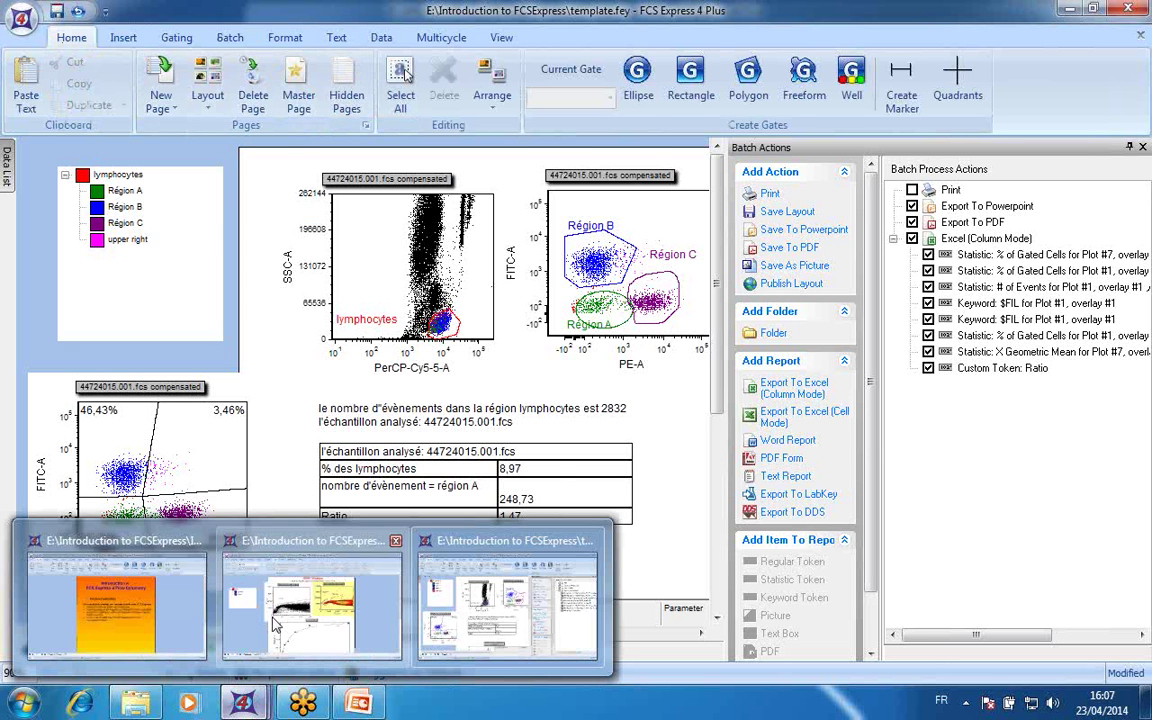
{"action": "mouse_move", "coordinate": [276, 624]}
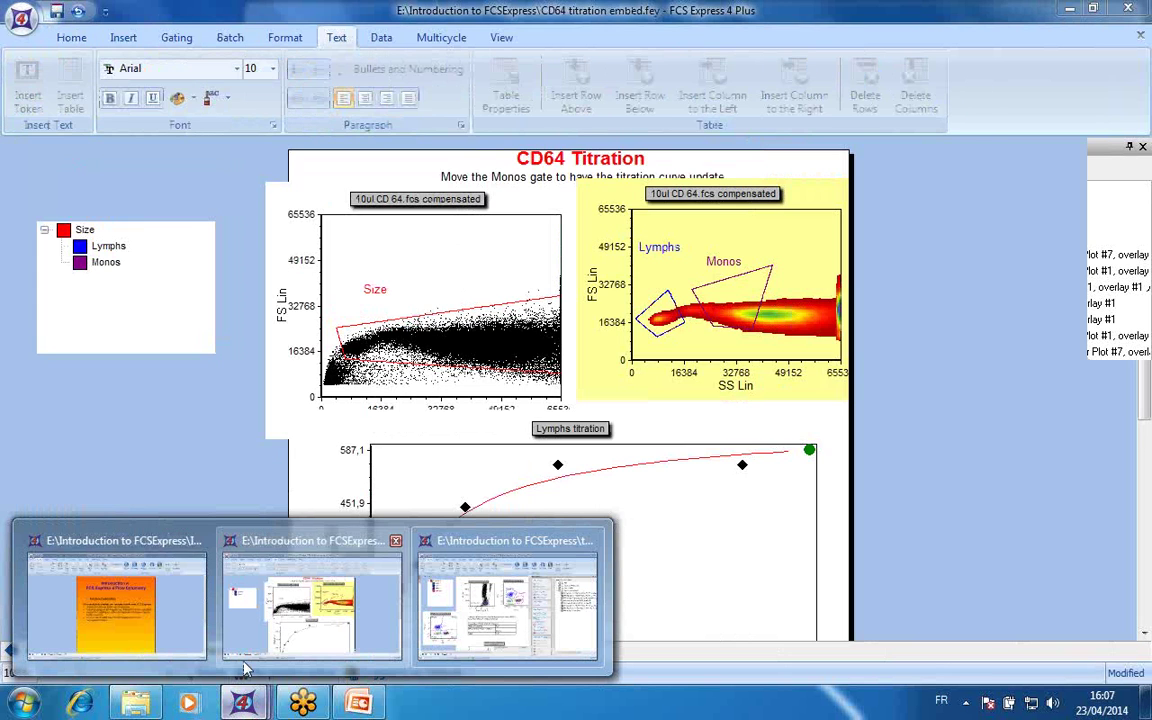
{"action": "left_click", "coordinate": [281, 626]}
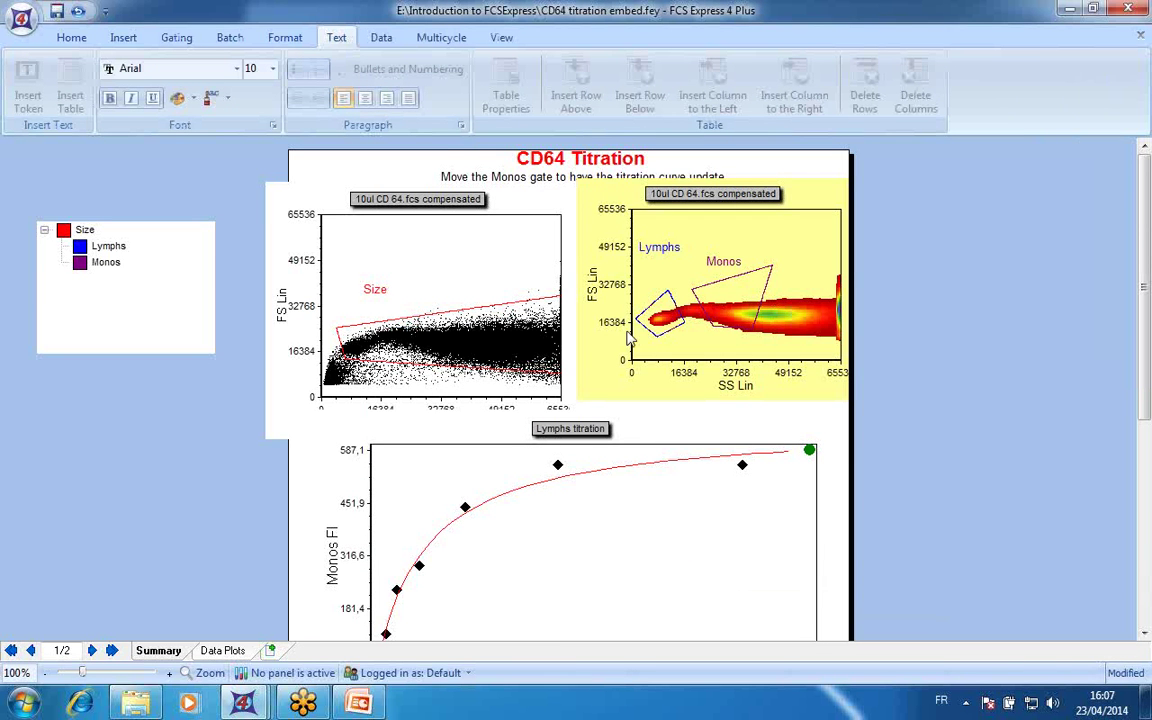
- Change the yellow density plot's Y axis to FL 2 Log Comp and its X axis to FL 4 Log Comp
{"action": "left_click", "coordinate": [596, 303]}
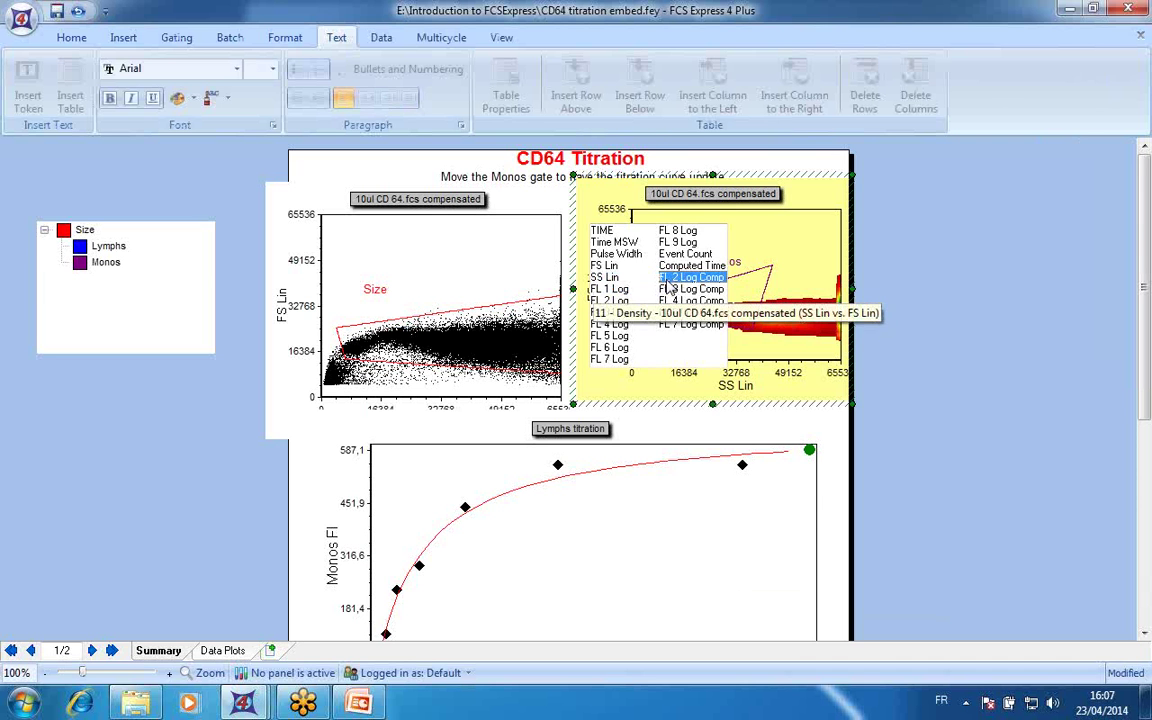
{"action": "left_click", "coordinate": [675, 285]}
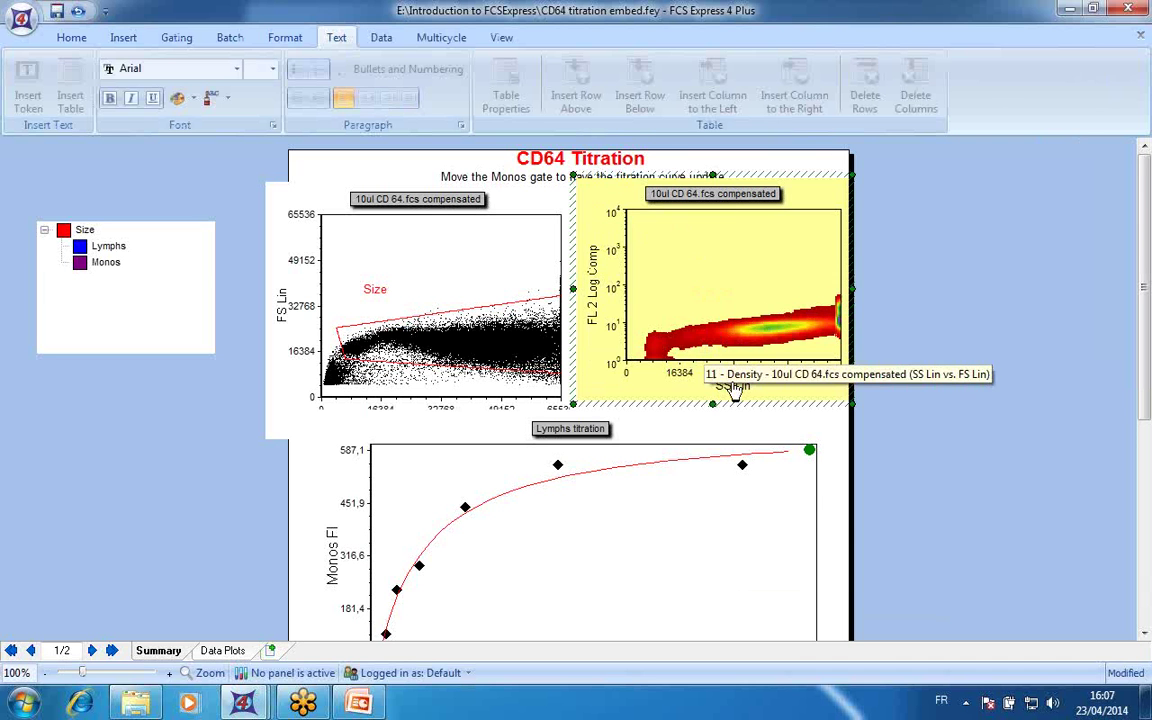
{"action": "left_click", "coordinate": [735, 380]}
{"action": "left_click", "coordinate": [828, 330]}
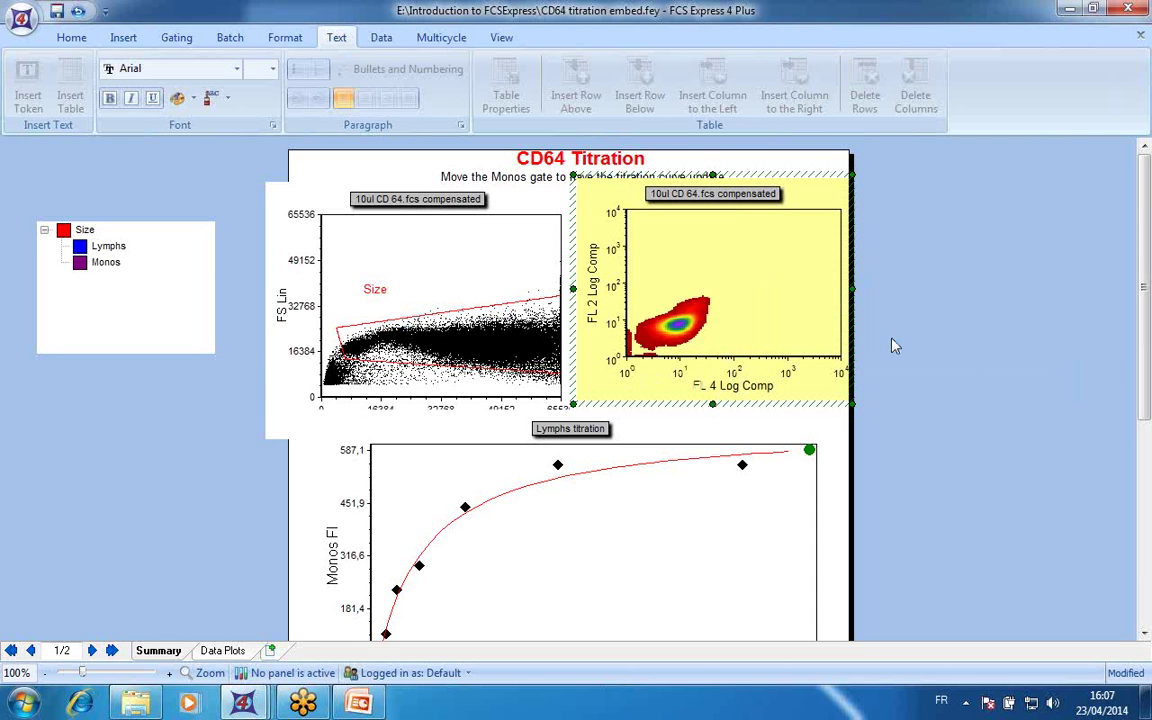
- Try adjusting the density plot's FL 2 Log Comp - % of FL 4 Log Comp compensation, and cancel the edit
{"action": "right_click", "coordinate": [813, 193]}
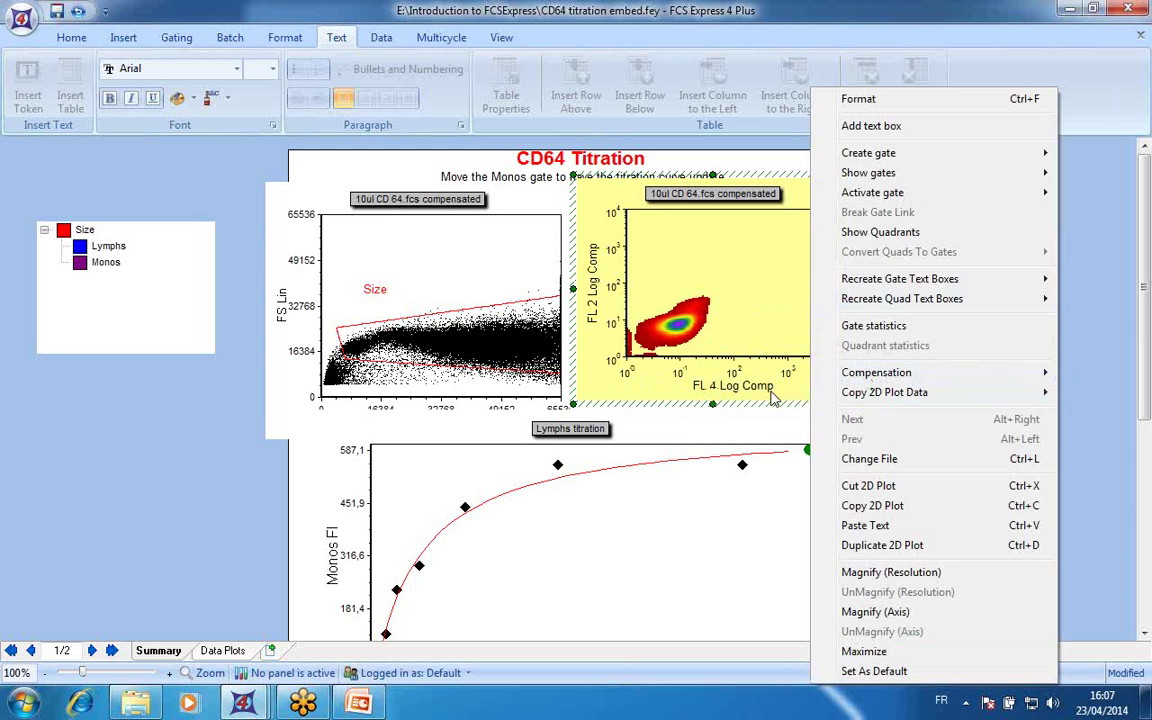
{"action": "mouse_move", "coordinate": [870, 372]}
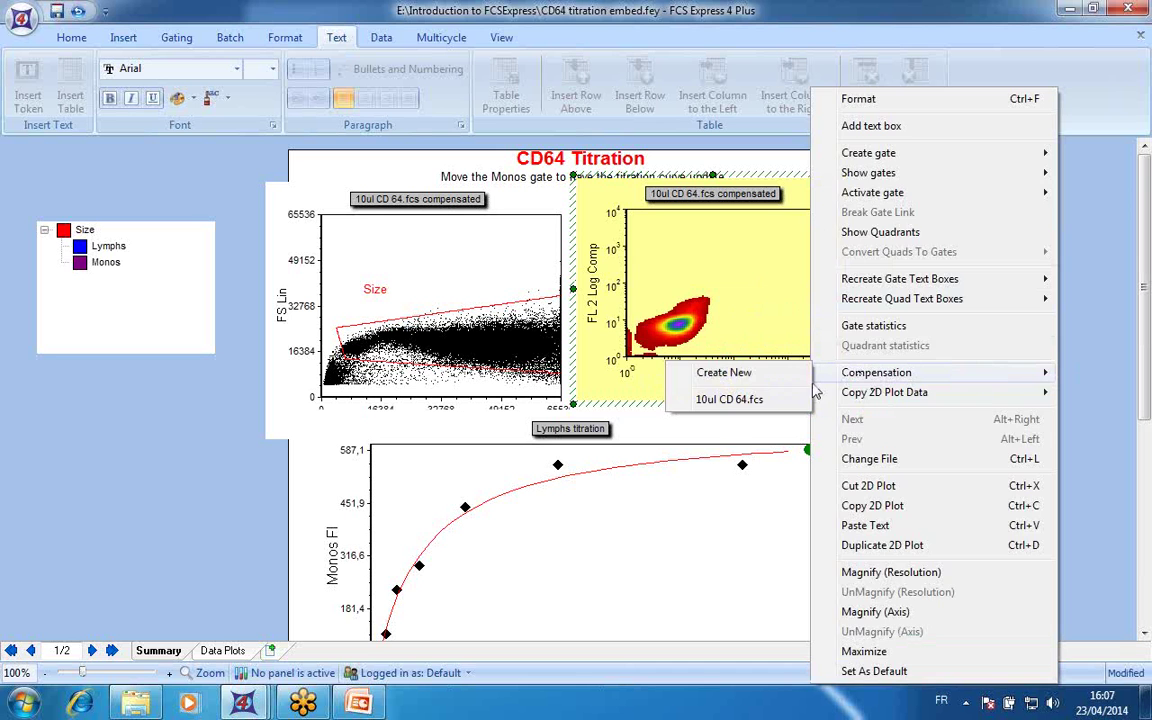
{"action": "left_click", "coordinate": [740, 400]}
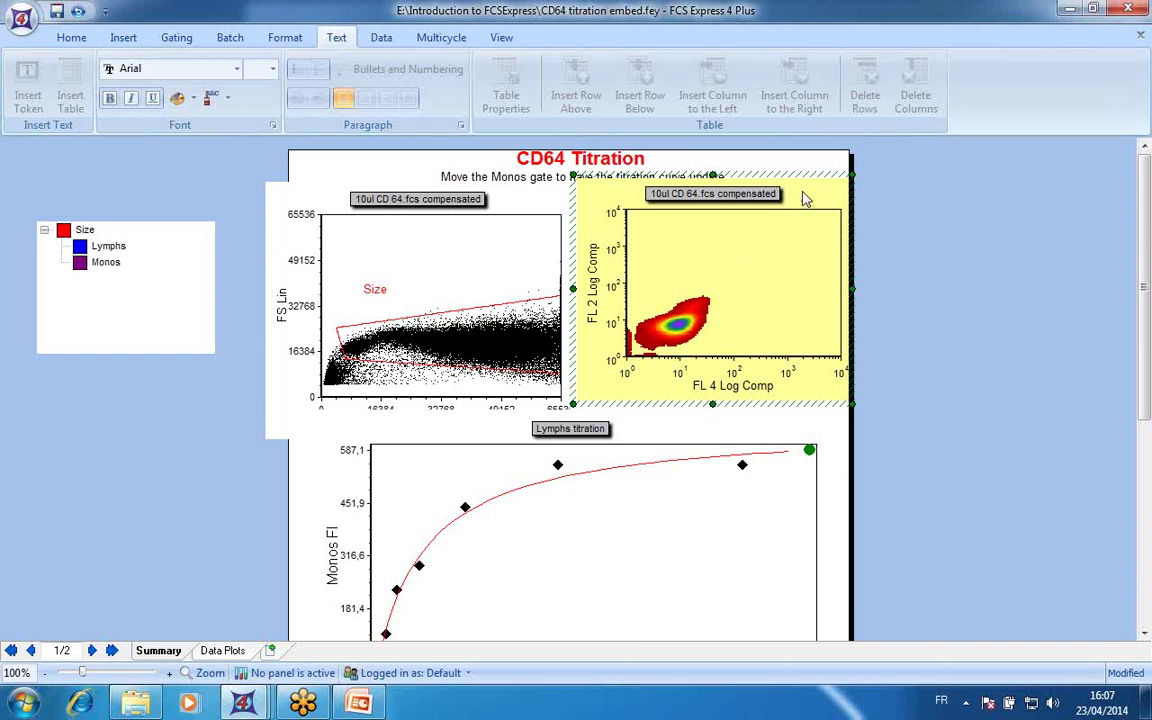
{"action": "double_click", "coordinate": [847, 427]}
{"action": "left_click_drag", "start_coordinate": [545, 285], "coordinate": [406, 275]}
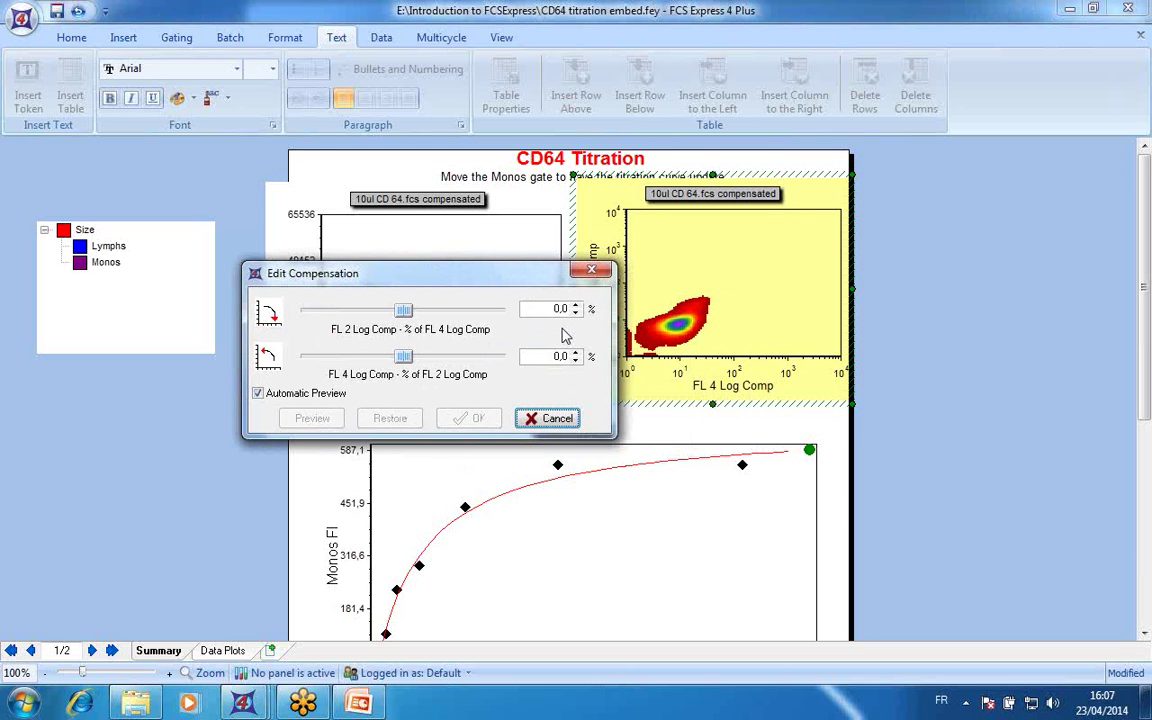
{"action": "left_click", "coordinate": [575, 306]}
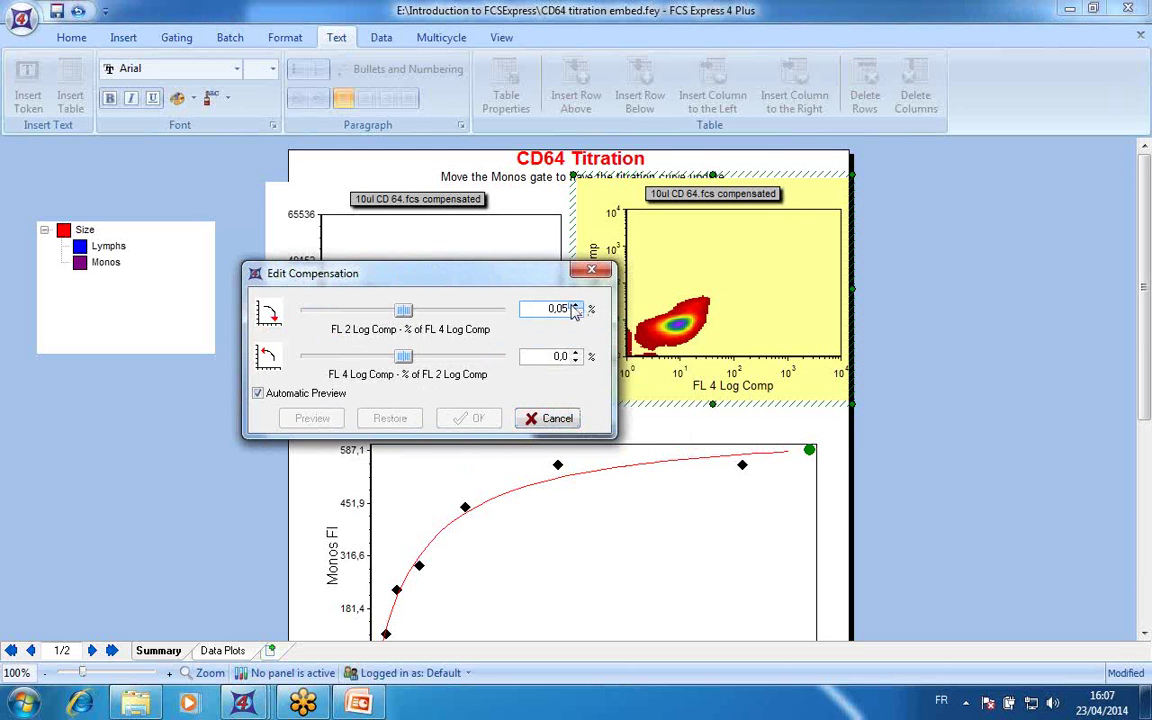
{"action": "left_click", "coordinate": [406, 315]}
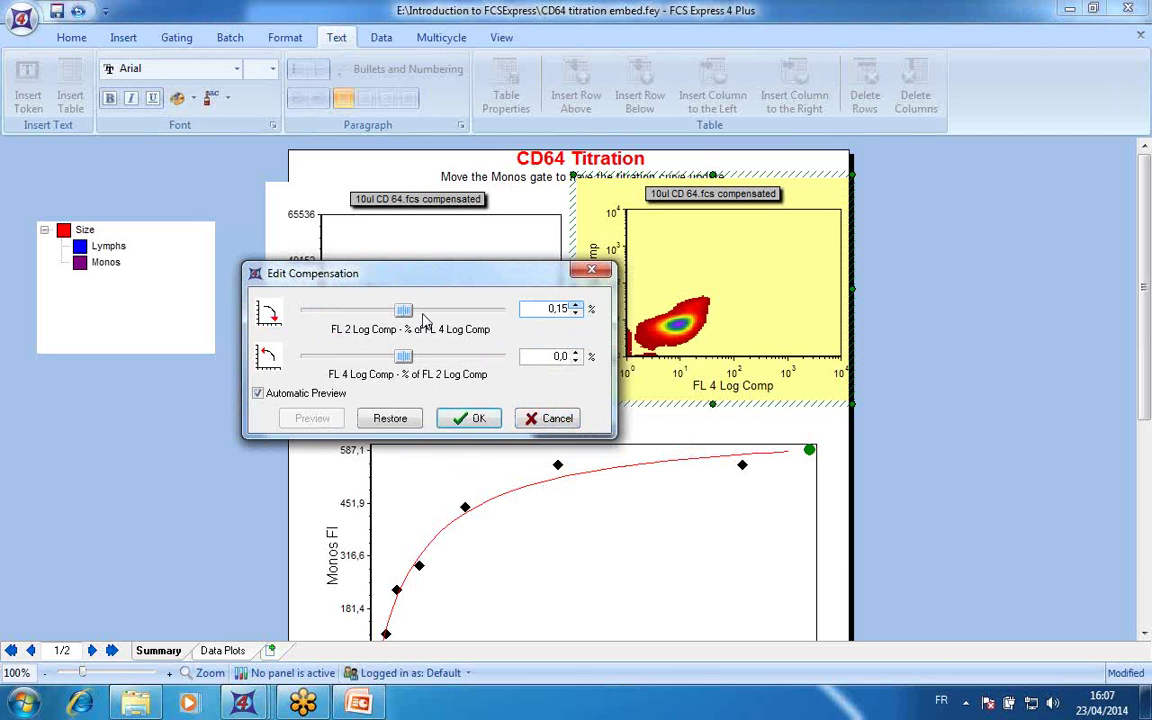
{"action": "left_click", "coordinate": [404, 316]}
{"action": "left_click", "coordinate": [438, 310]}
{"action": "left_click", "coordinate": [476, 314]}
{"action": "left_click", "coordinate": [545, 424]}
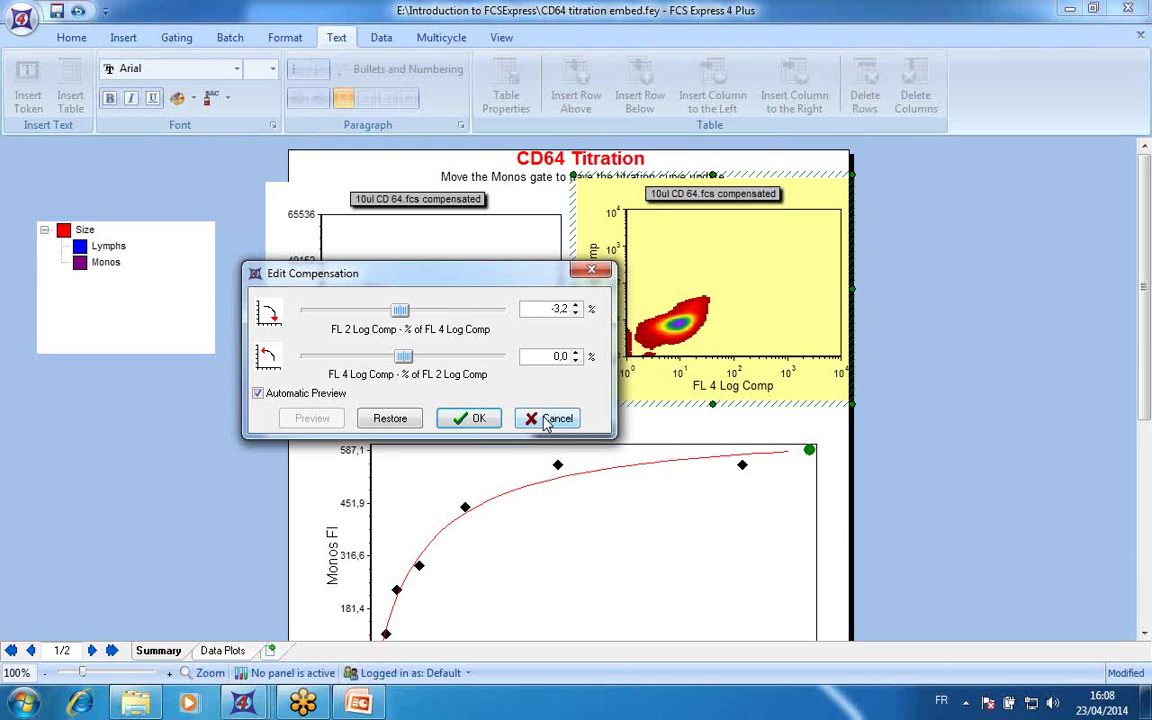
{"action": "left_click", "coordinate": [547, 420]}
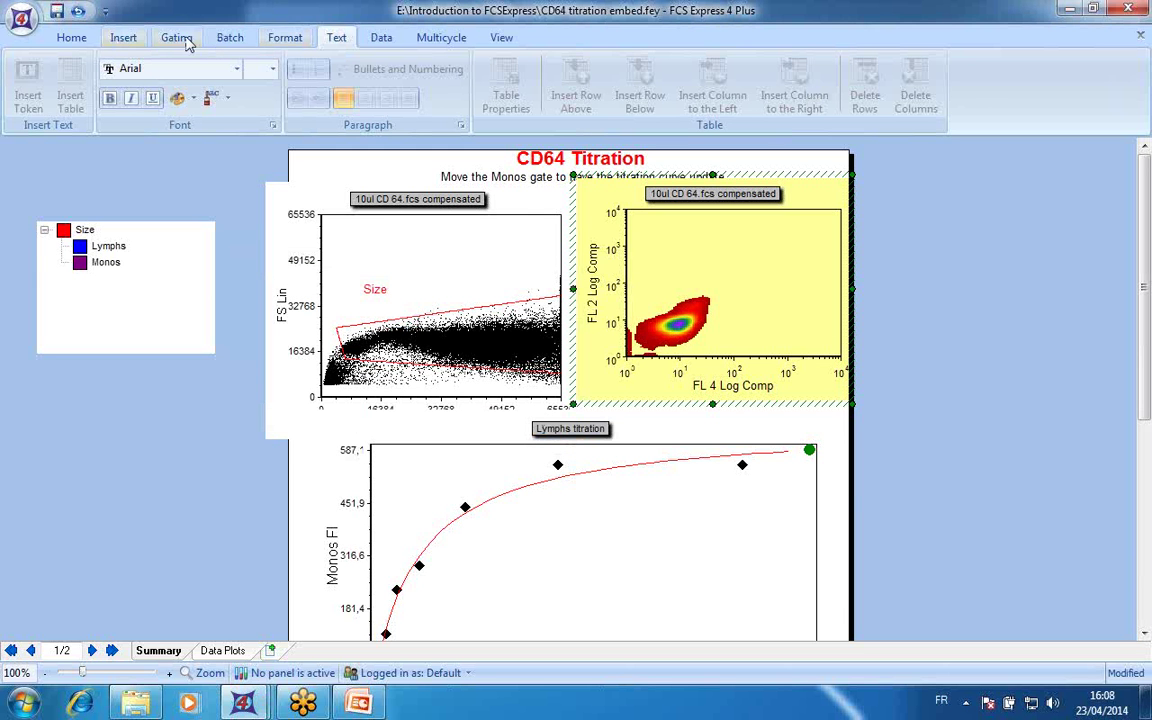
- View the layout's compensations list, select the group loaded automatically with data files, and close the list
{"action": "left_click", "coordinate": [381, 37]}
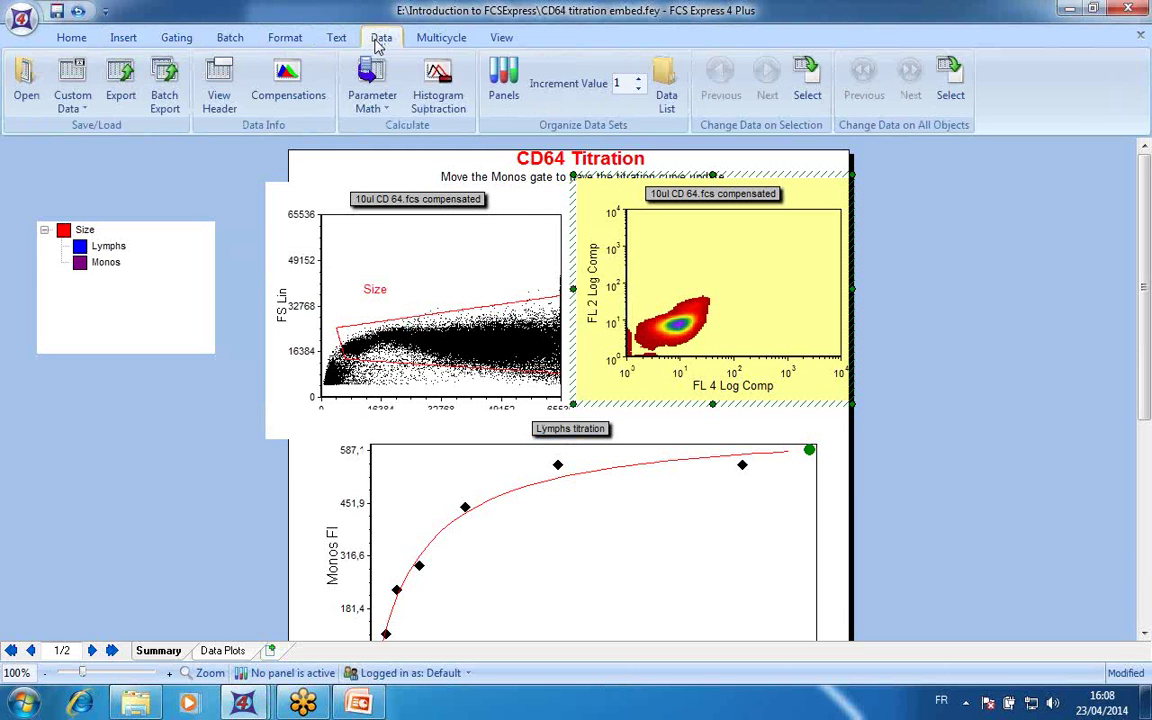
{"action": "left_click", "coordinate": [283, 79]}
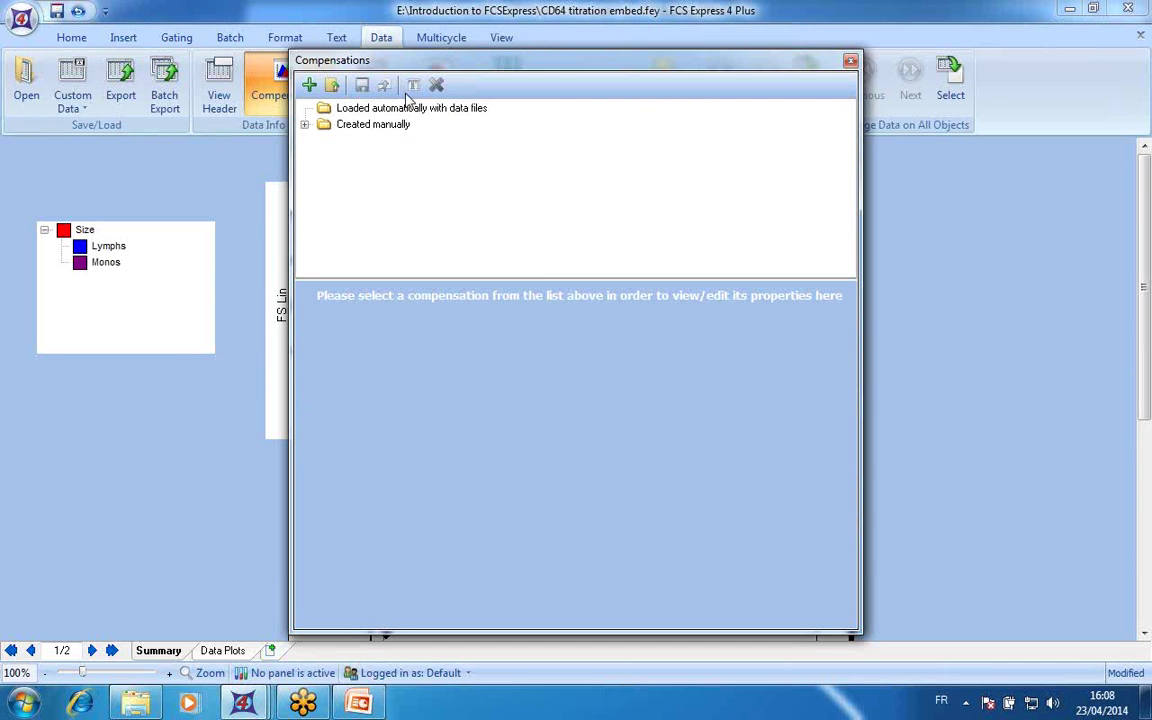
{"action": "left_click", "coordinate": [418, 110]}
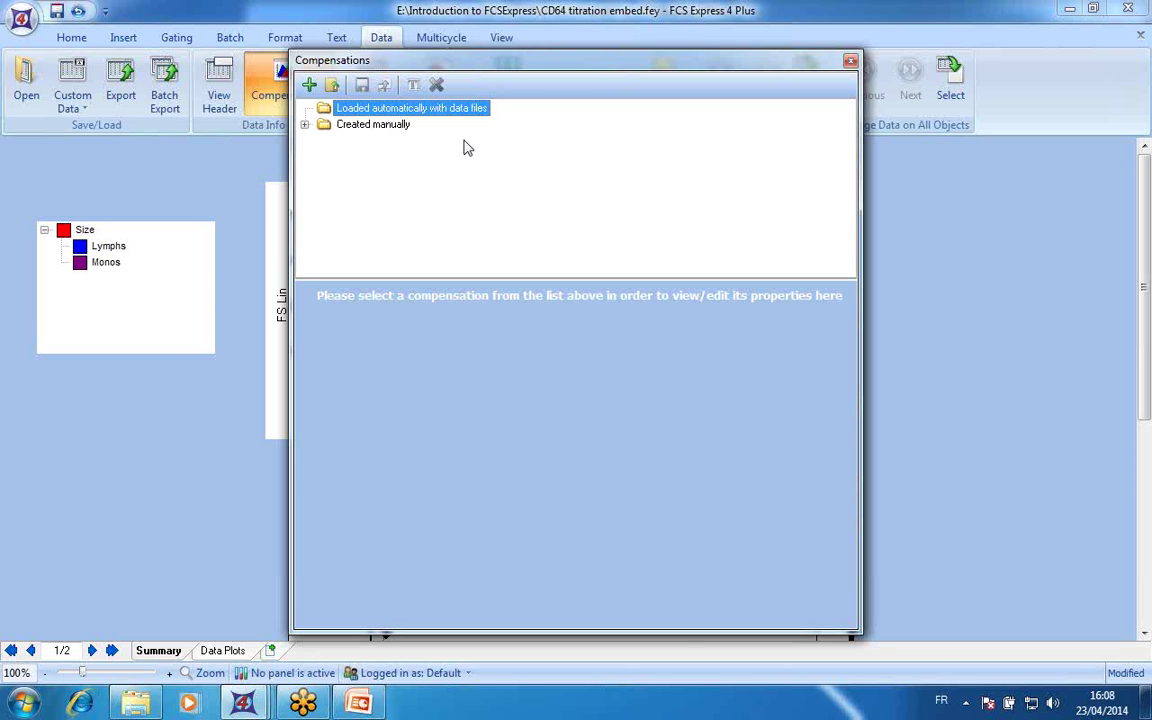
{"action": "left_click", "coordinate": [850, 60]}
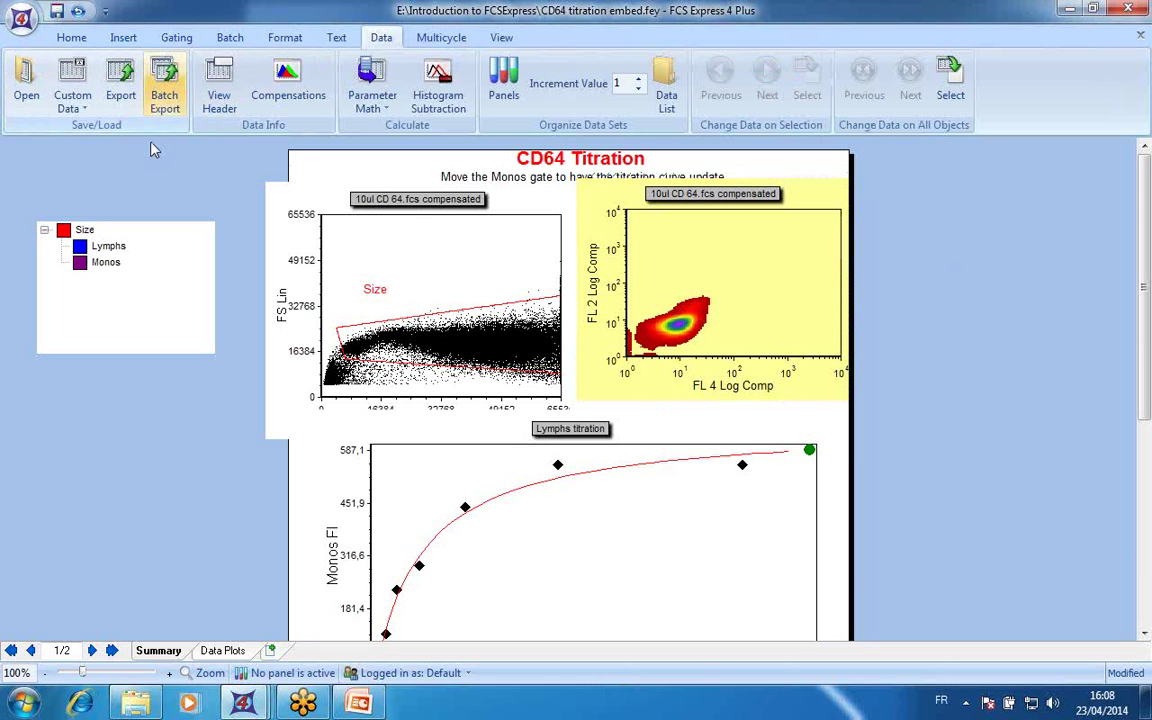
{"action": "left_click", "coordinate": [122, 40]}
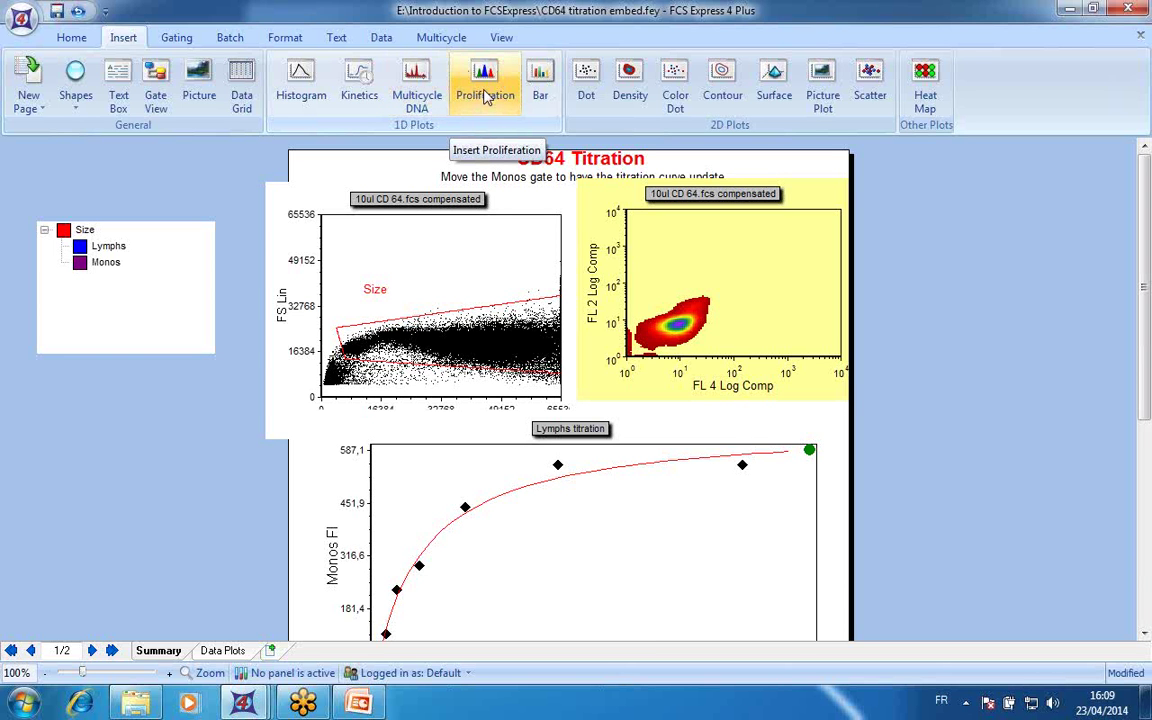
{"action": "left_click", "coordinate": [540, 85]}
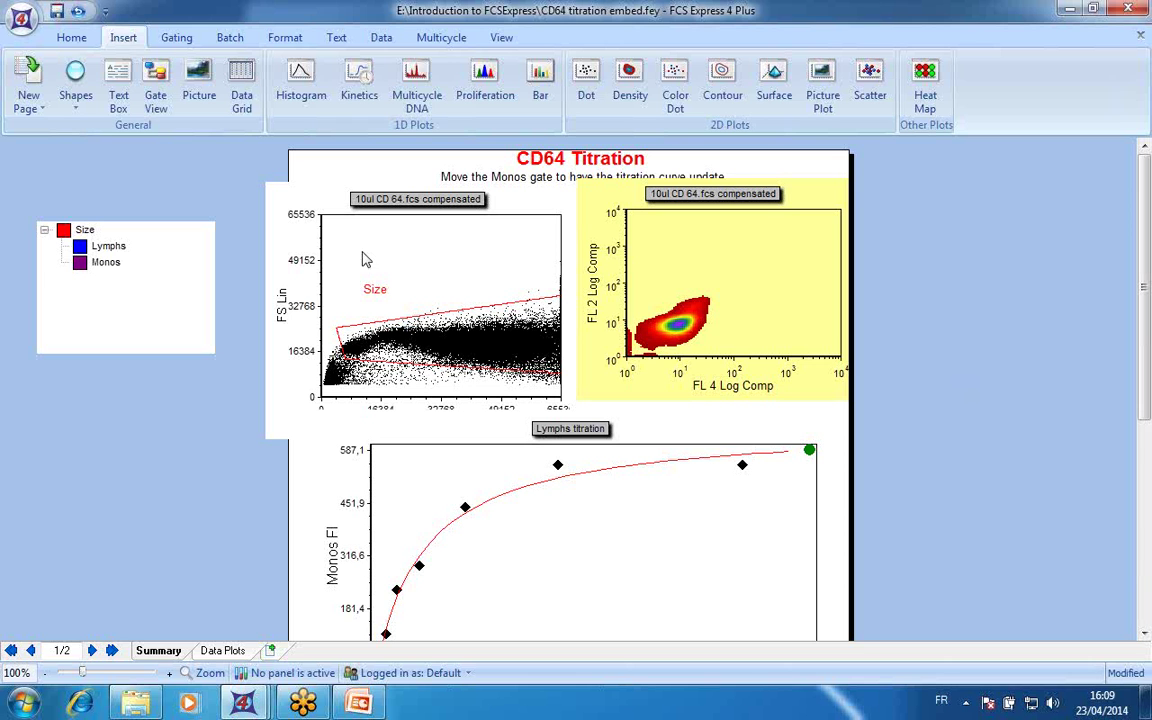
{"action": "left_click", "coordinate": [21, 18]}
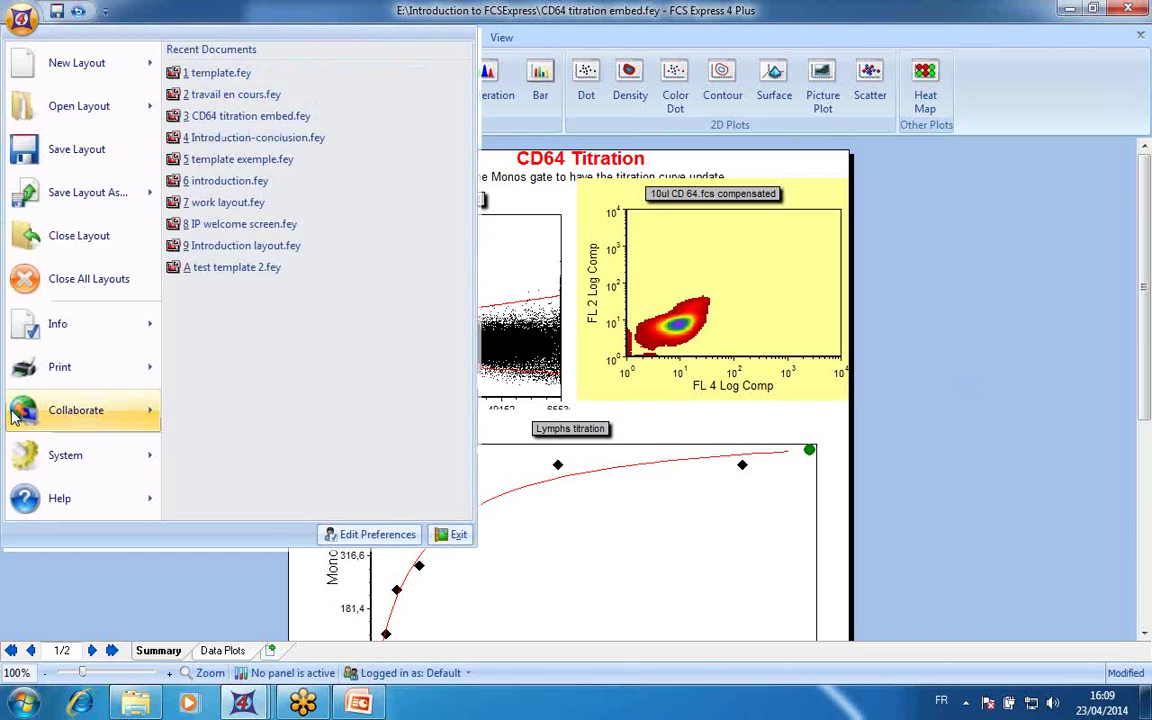
{"action": "left_click", "coordinate": [75, 410]}
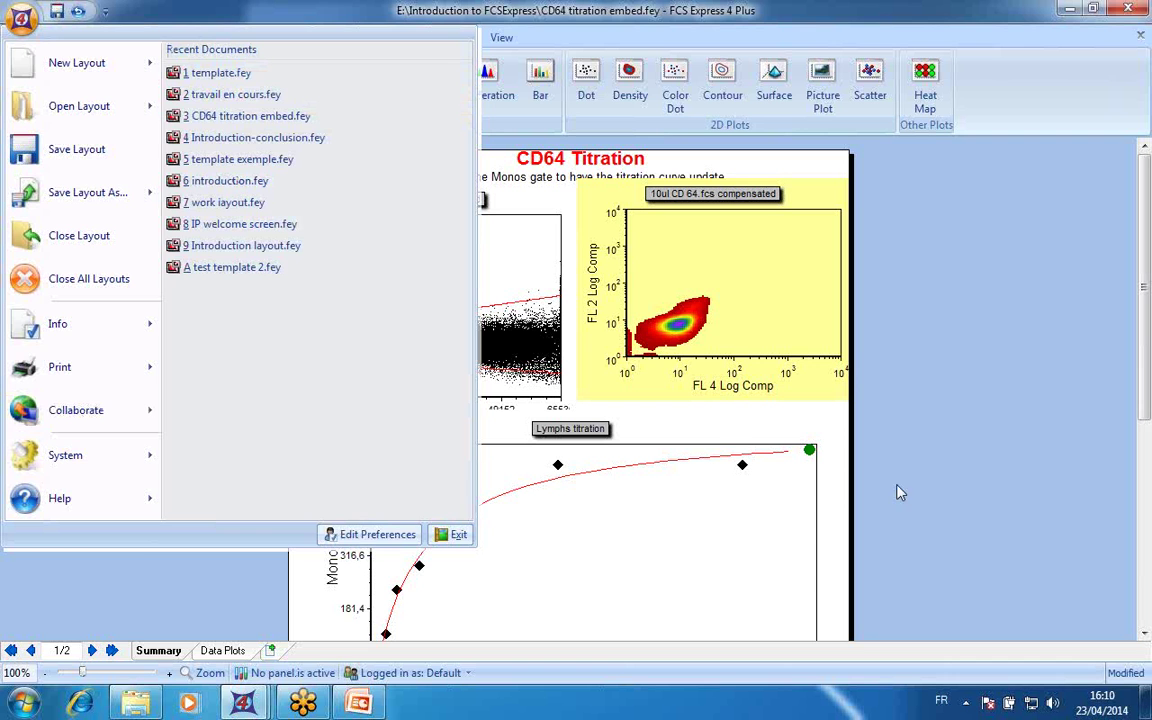
{"action": "left_click", "coordinate": [952, 505]}
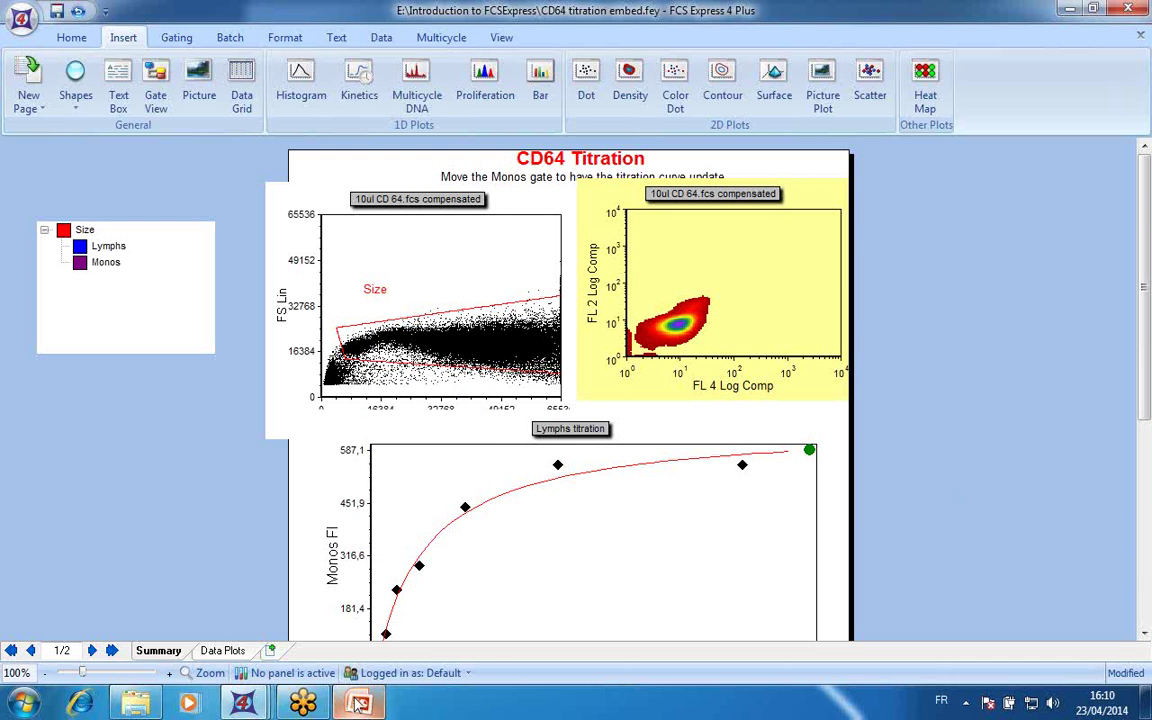
- Switch to the Introduction-conclusion layout and show its summary on Page 2
{"action": "left_click", "coordinate": [255, 703]}
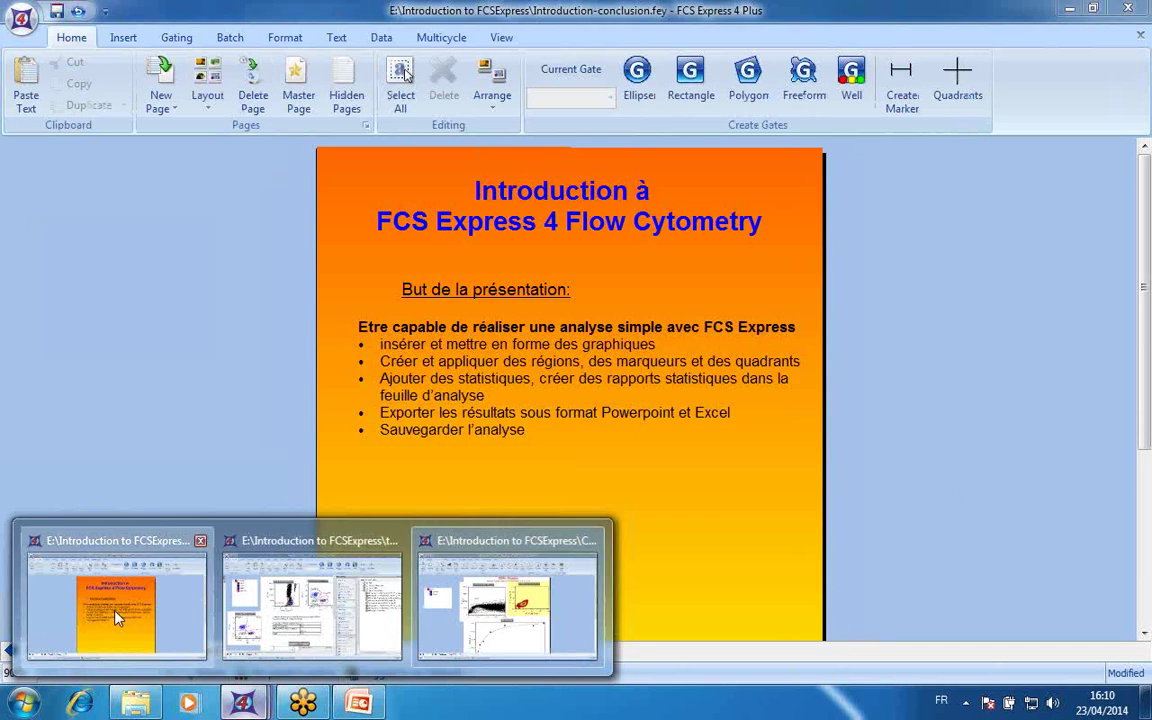
{"action": "left_click", "coordinate": [117, 618]}
{"action": "left_click", "coordinate": [205, 651]}
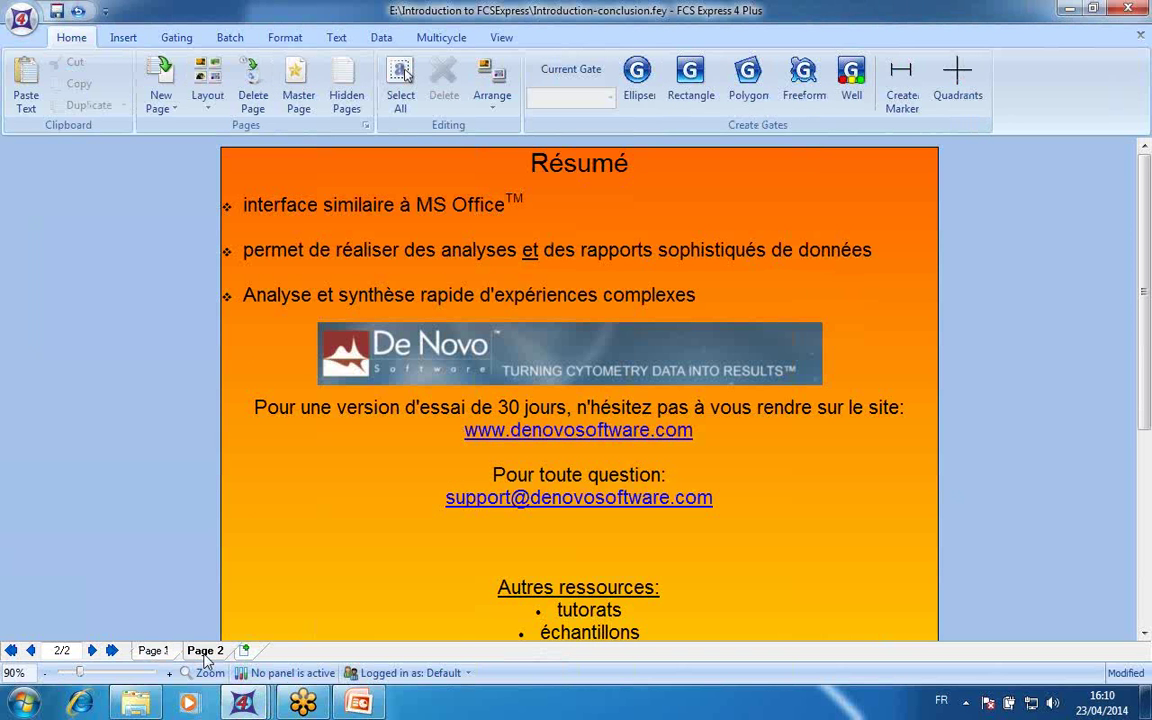